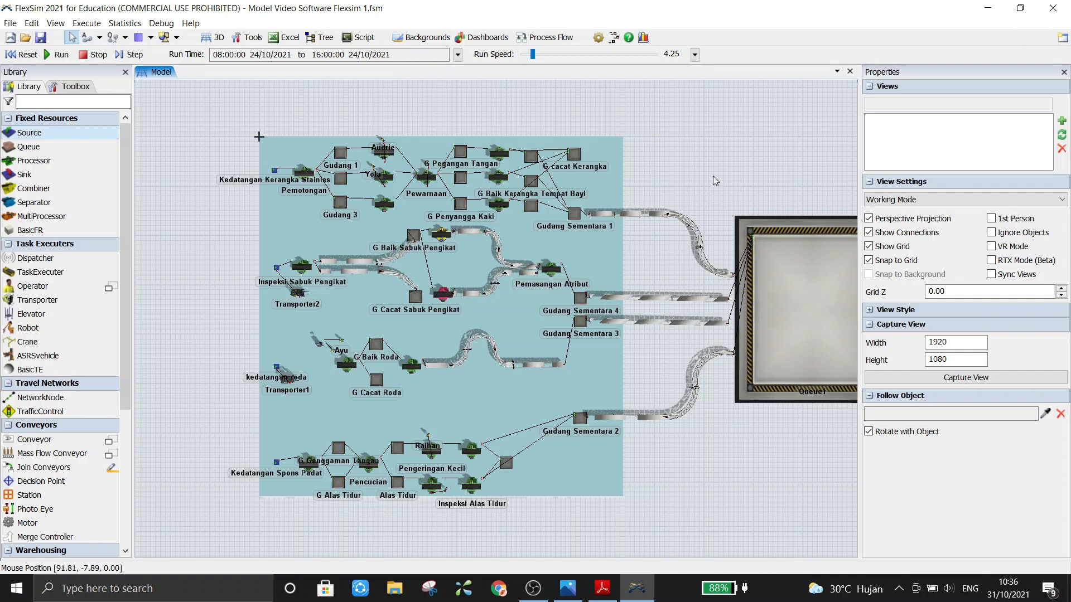
Switch to Adobe Reader and read the baby stroller production description in SK Software 1 highlight.pdf, returning to the FlexSim model.
mouse_move(605, 597)
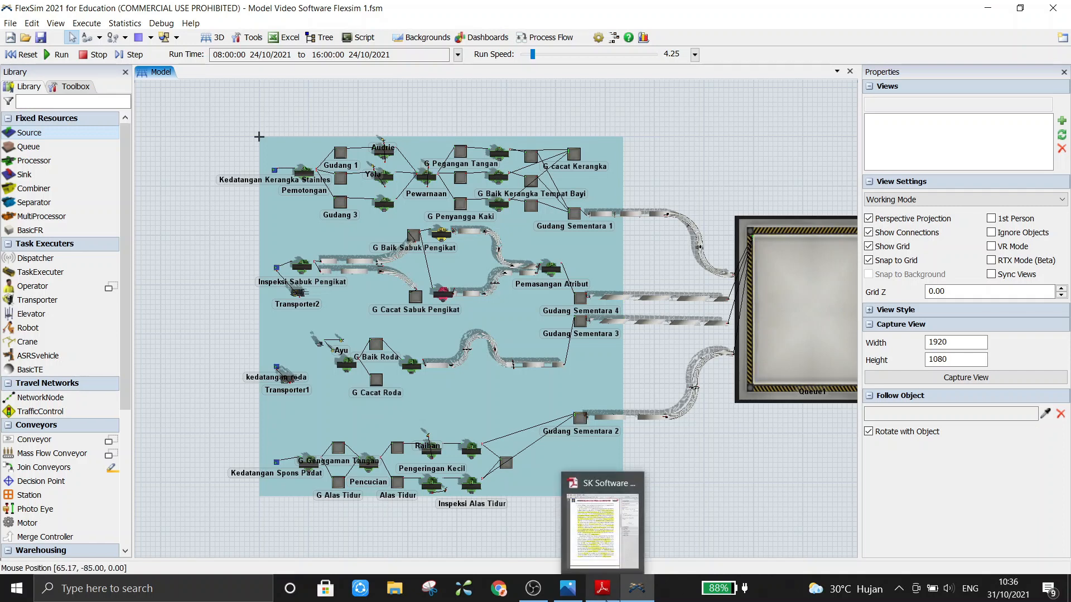
click(602, 529)
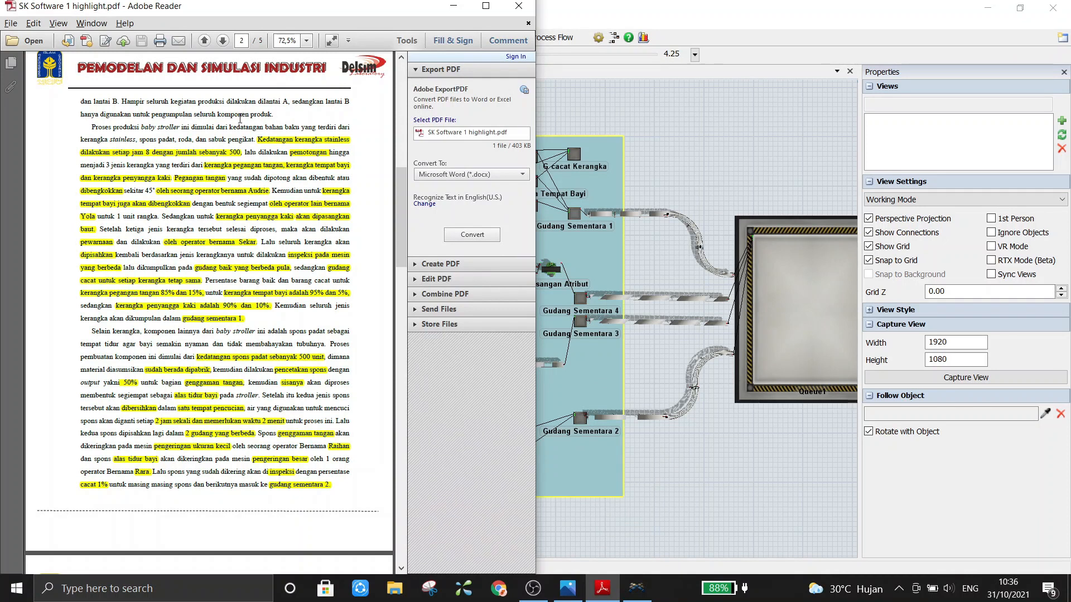
scroll(204, 141, up, 1)
scroll(203, 141, down, 3)
scroll(204, 141, up, 5)
scroll(204, 143, up, 1)
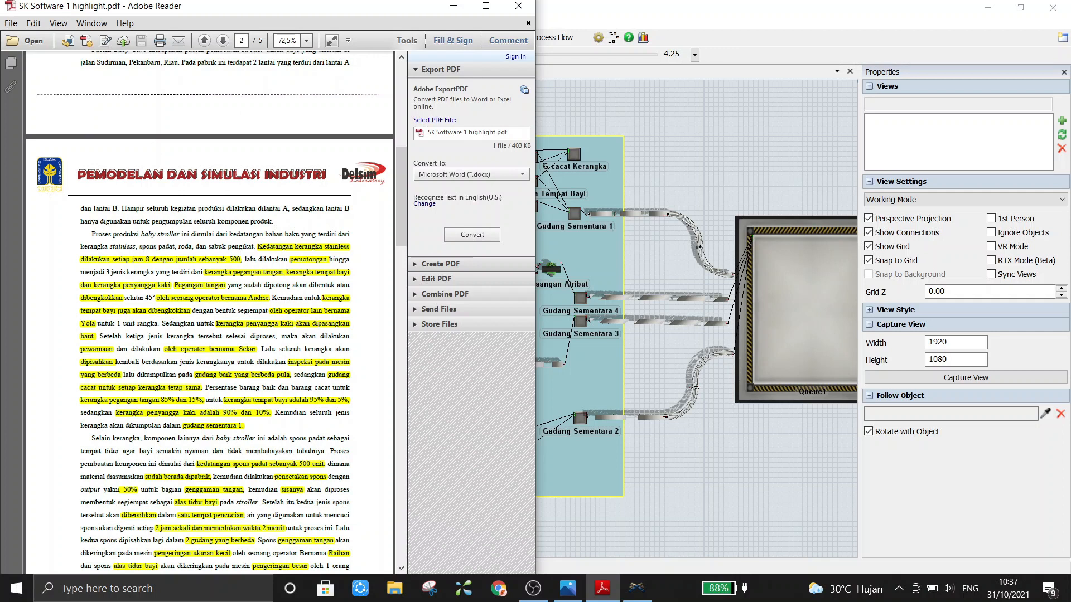
scroll(183, 214, down, 3)
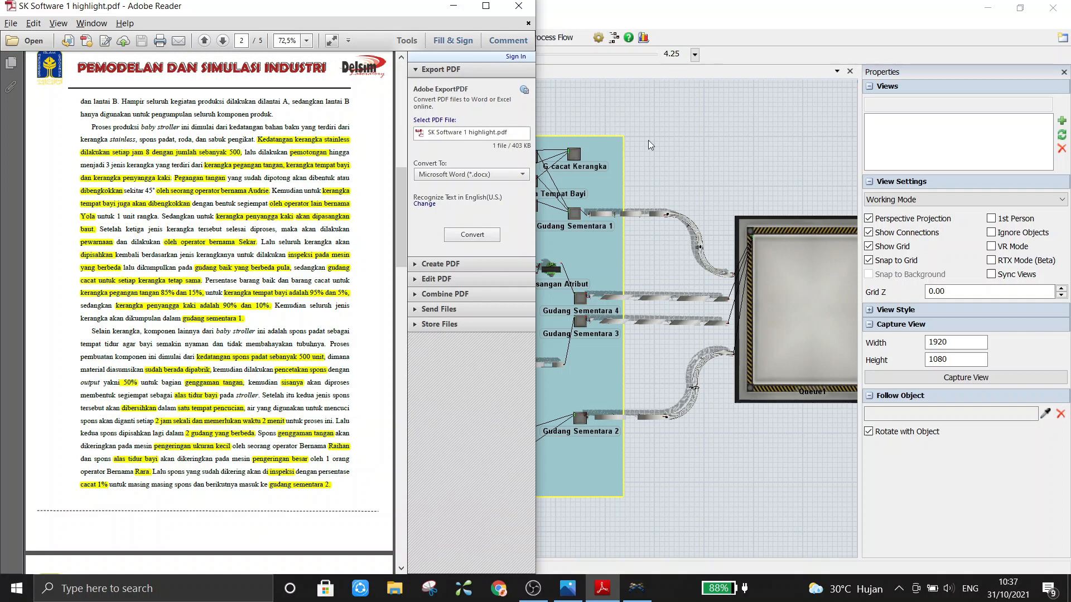
click(788, 132)
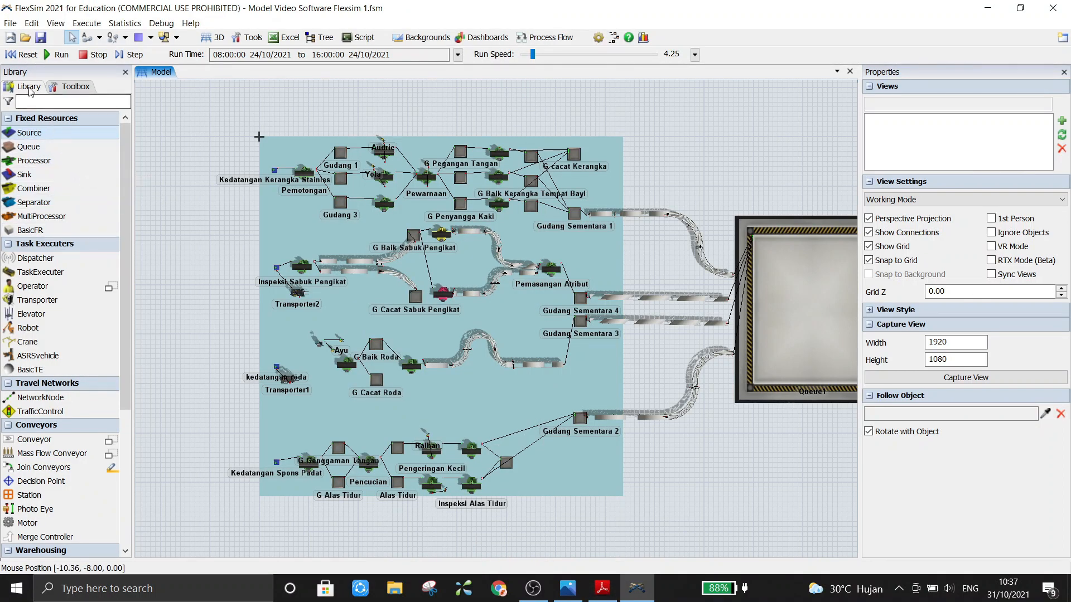
Place a Plane visual object on the empty grid beside the blue floor area and delete it.
scroll(56, 412, down, 5)
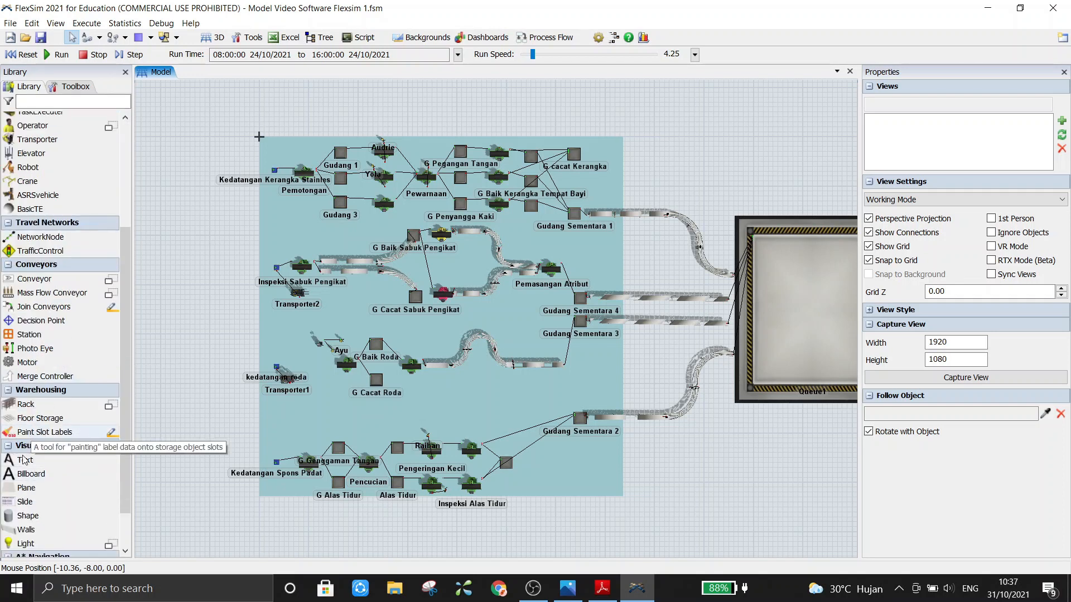
click(24, 489)
click(177, 188)
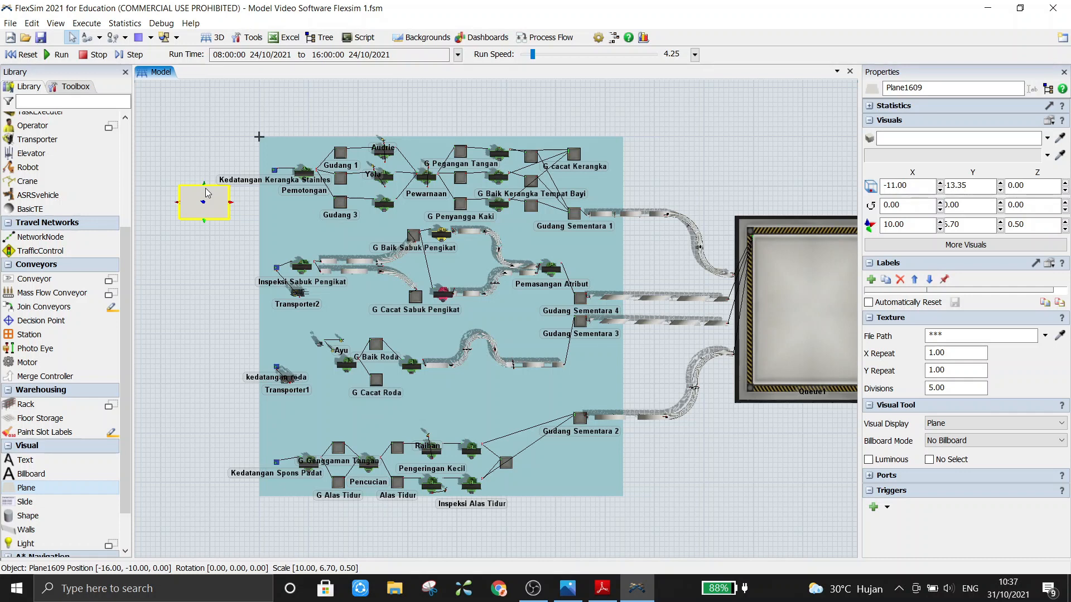
click(206, 264)
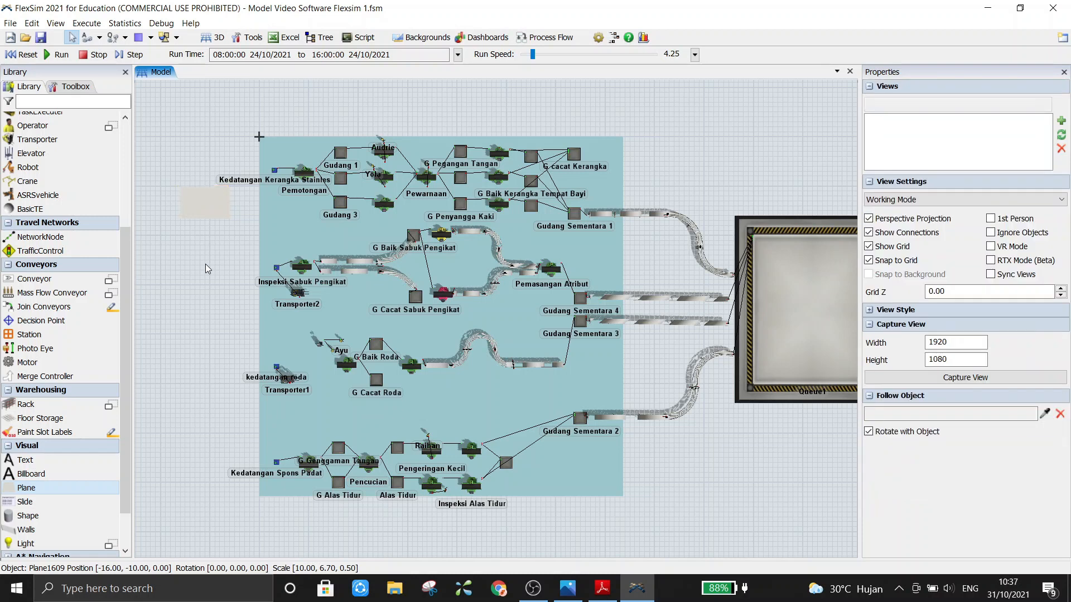
click(203, 202)
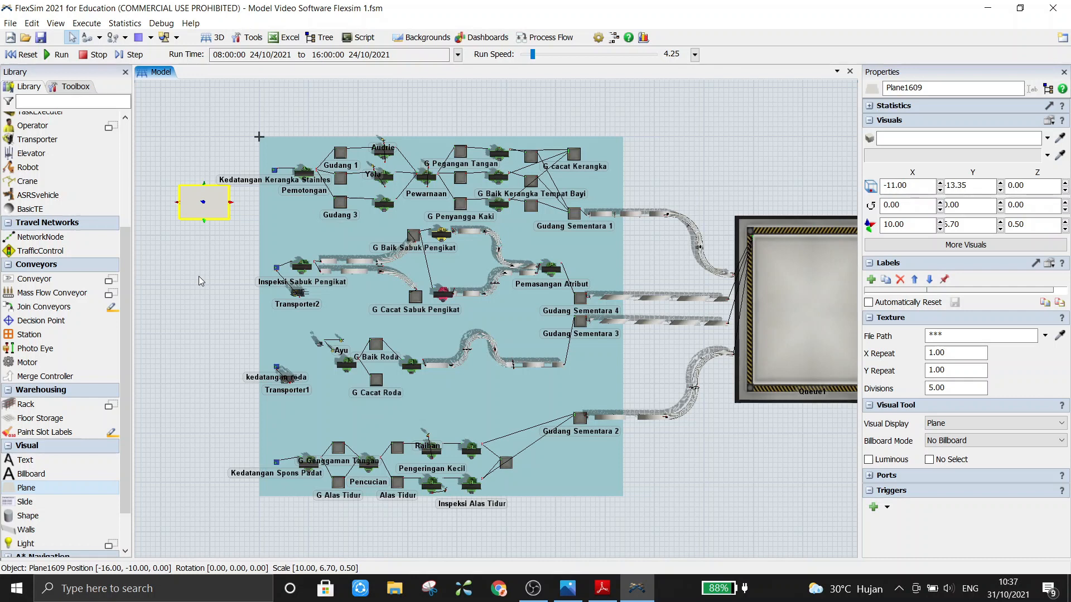
key(Delete)
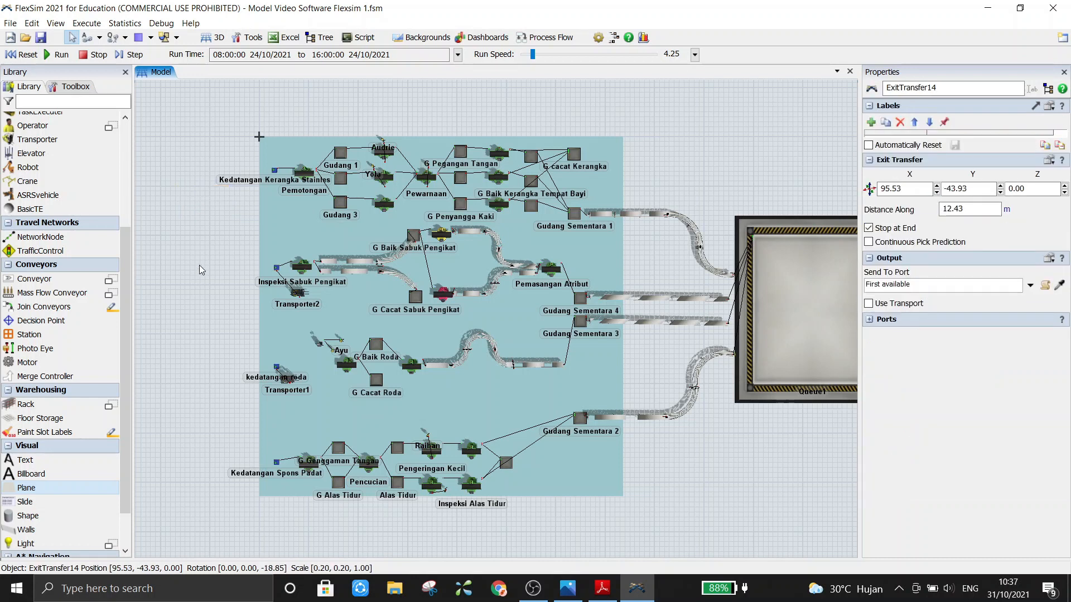
Compare the stainless frame section of the model with its arrival and cutting description in the PDF.
click(200, 270)
scroll(202, 240, up, 4)
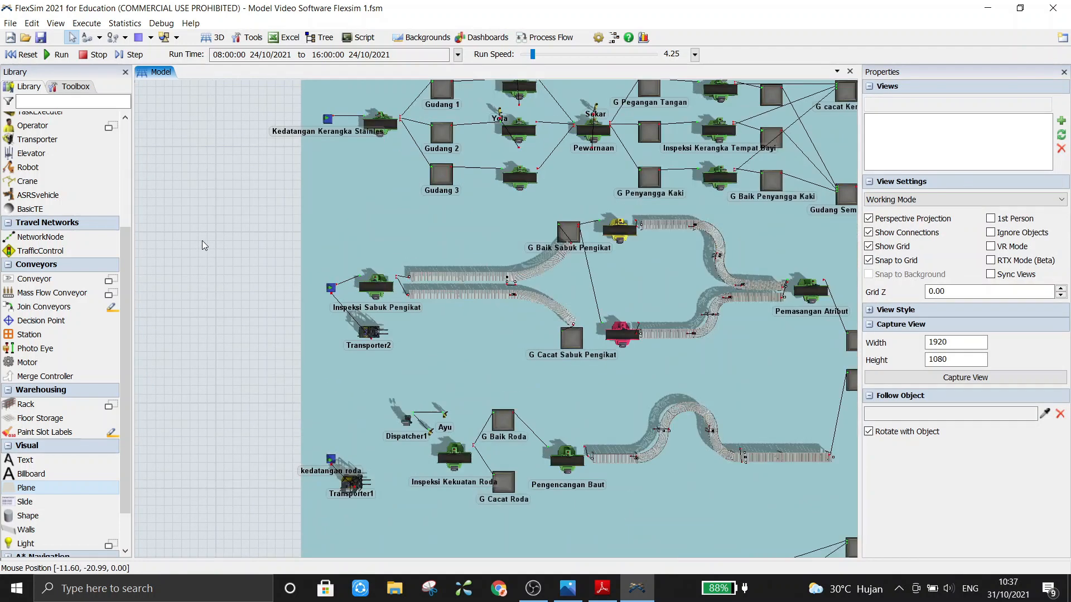
drag(250, 162, 186, 352)
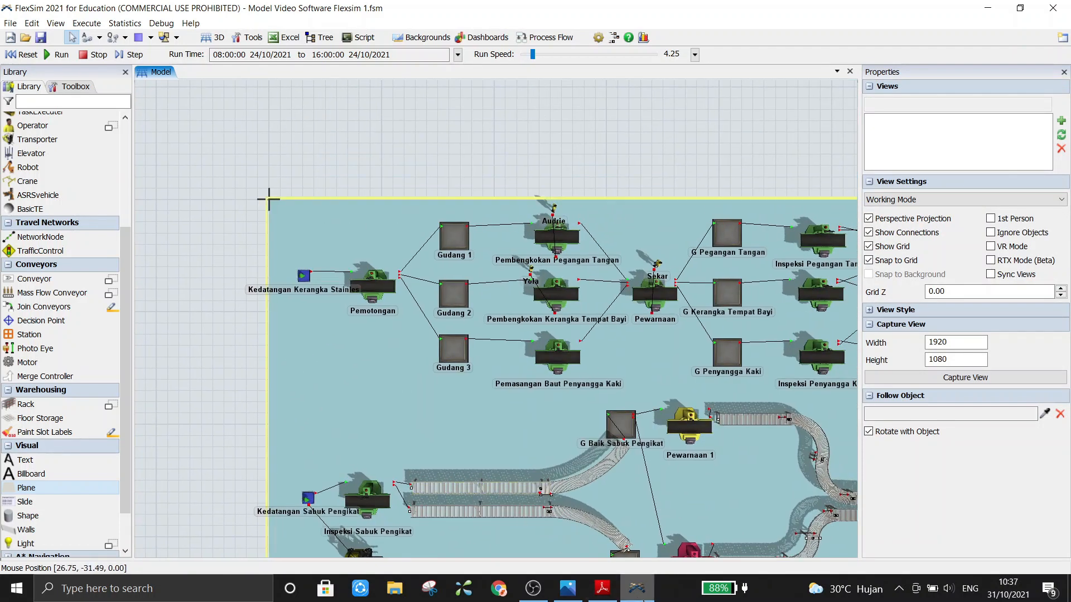
click(604, 587)
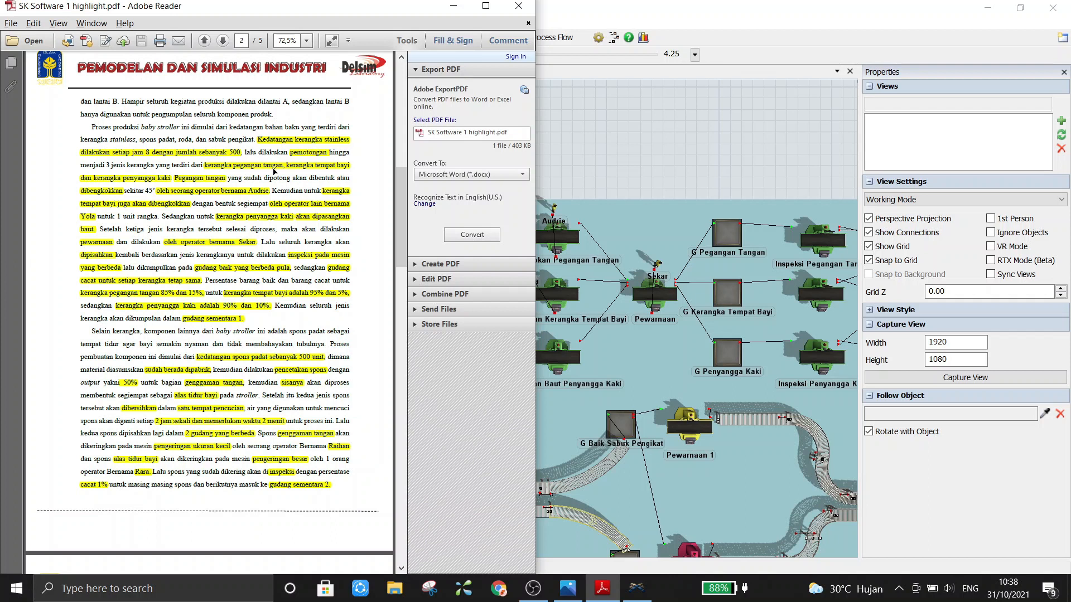
click(604, 134)
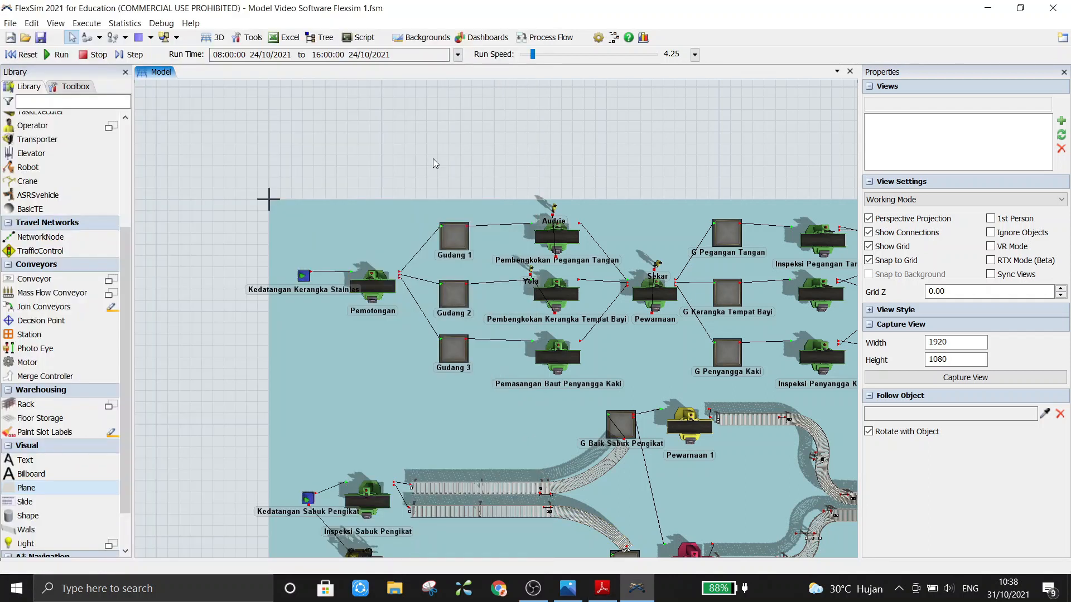
drag(212, 257, 205, 202)
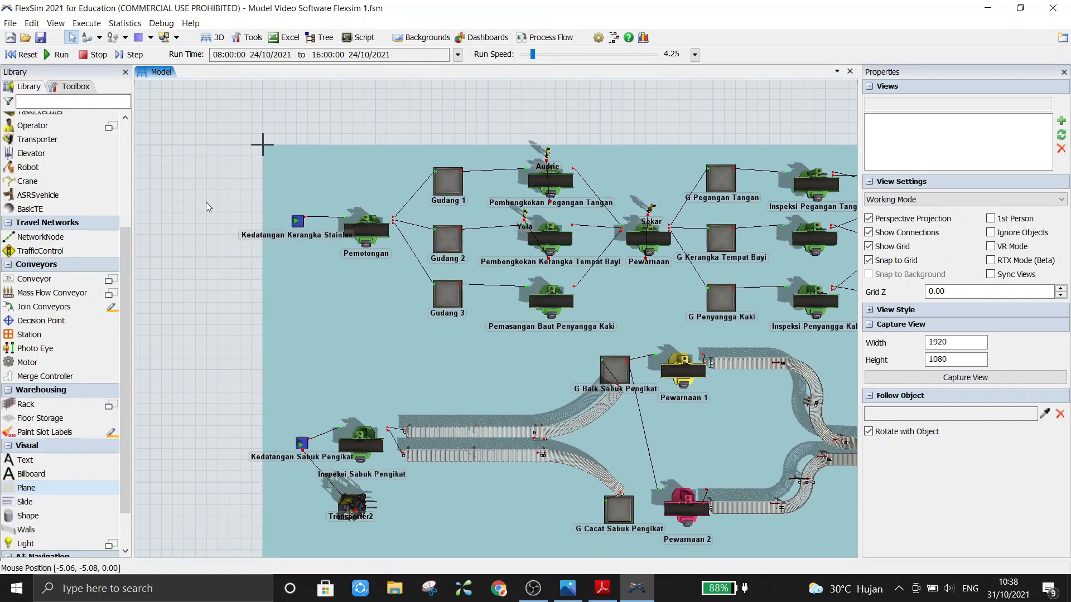
scroll(62, 210, up, 5)
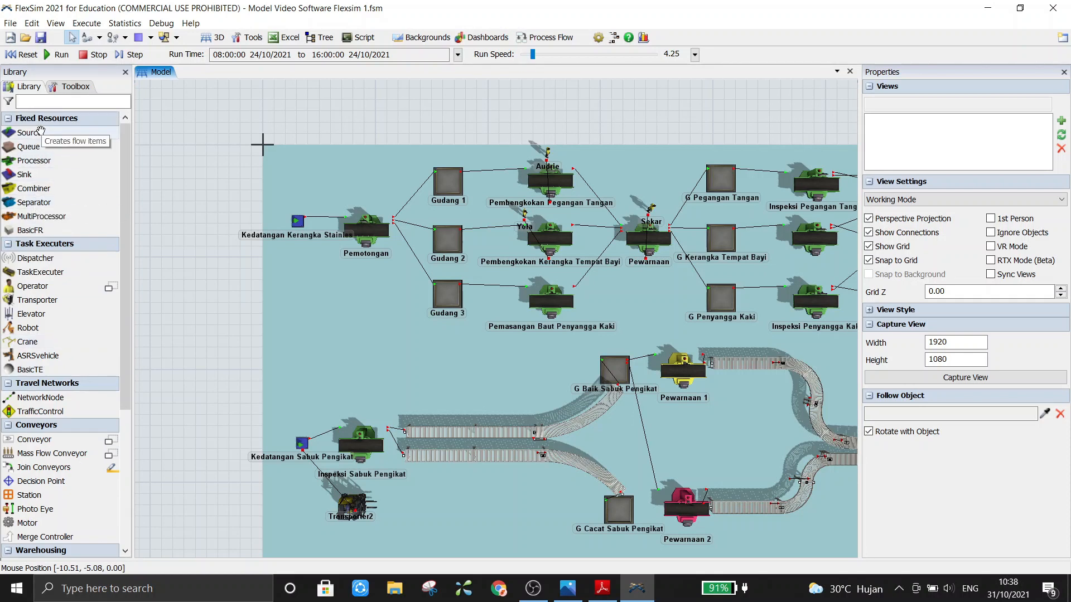
Open the Kedatangan Kerangka Stainles source's properties and review its name, Source settings and Arrival Style options.
double_click(297, 222)
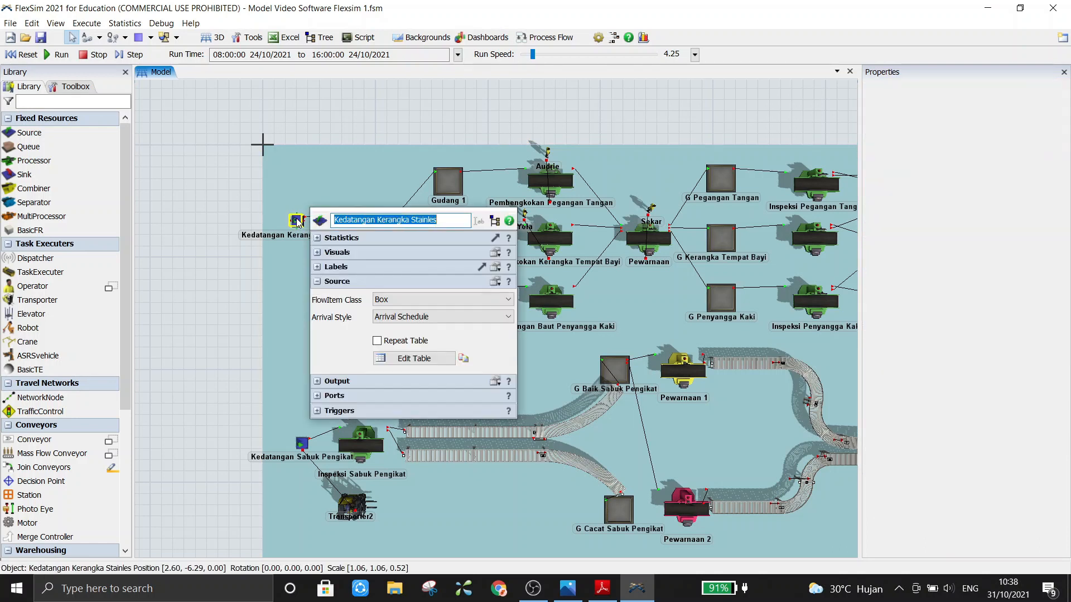
click(449, 220)
drag(449, 219, 330, 221)
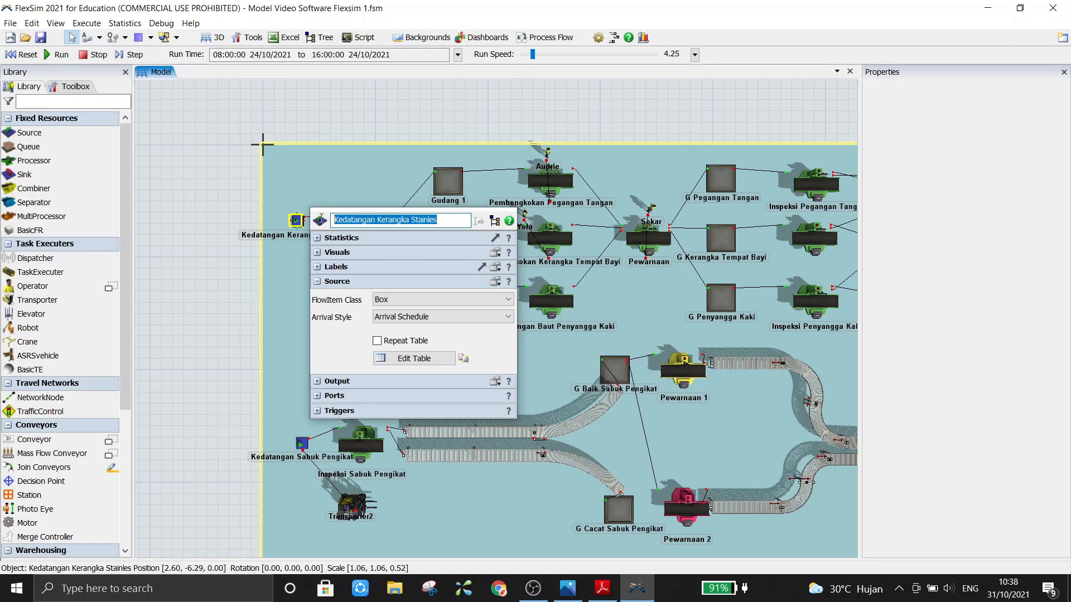
click(455, 219)
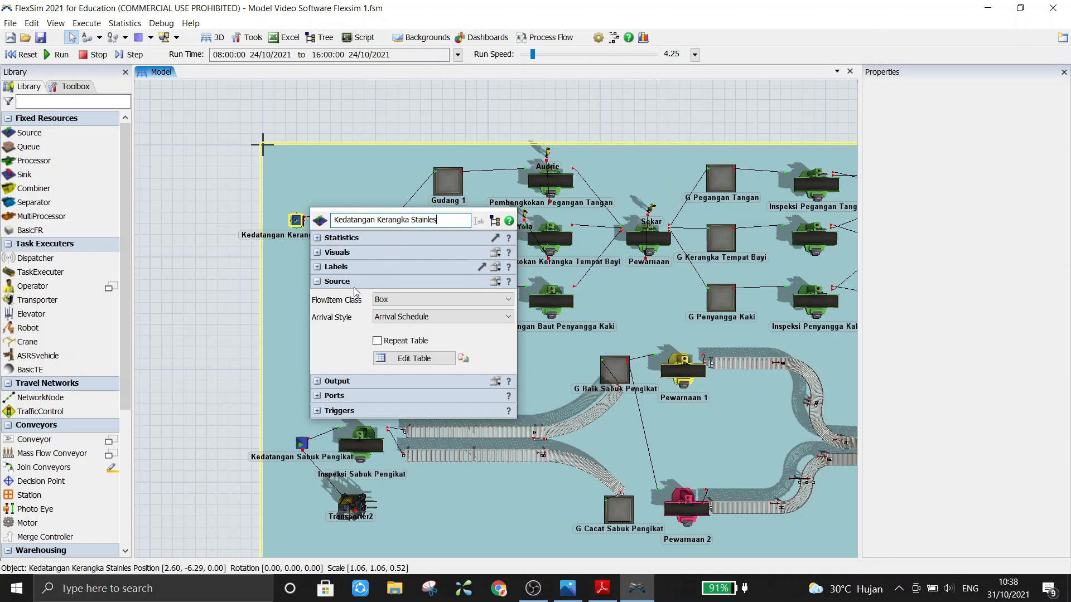
click(318, 281)
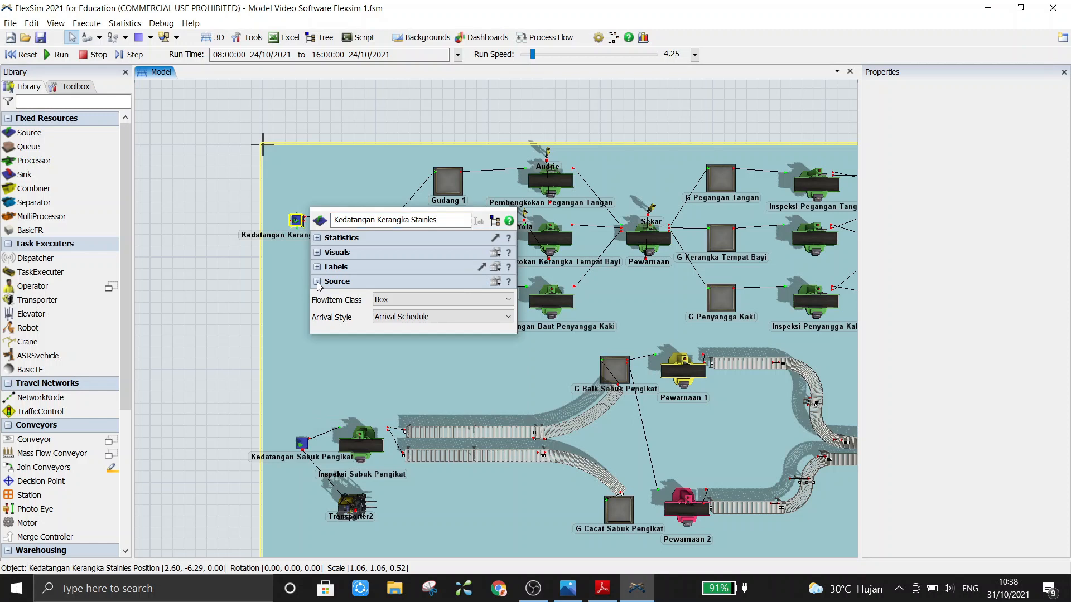
click(318, 282)
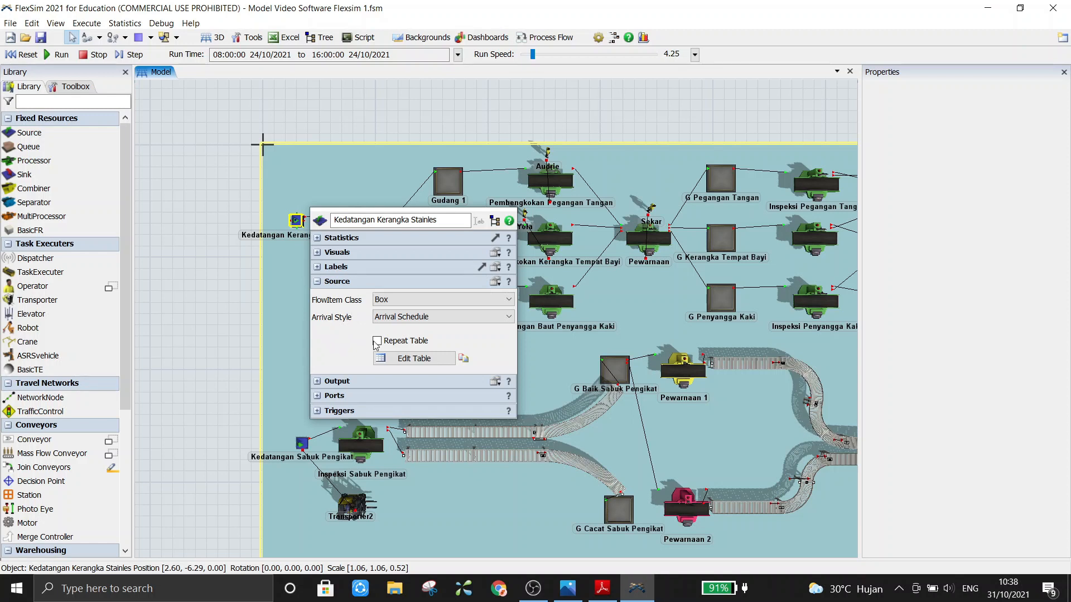
click(491, 318)
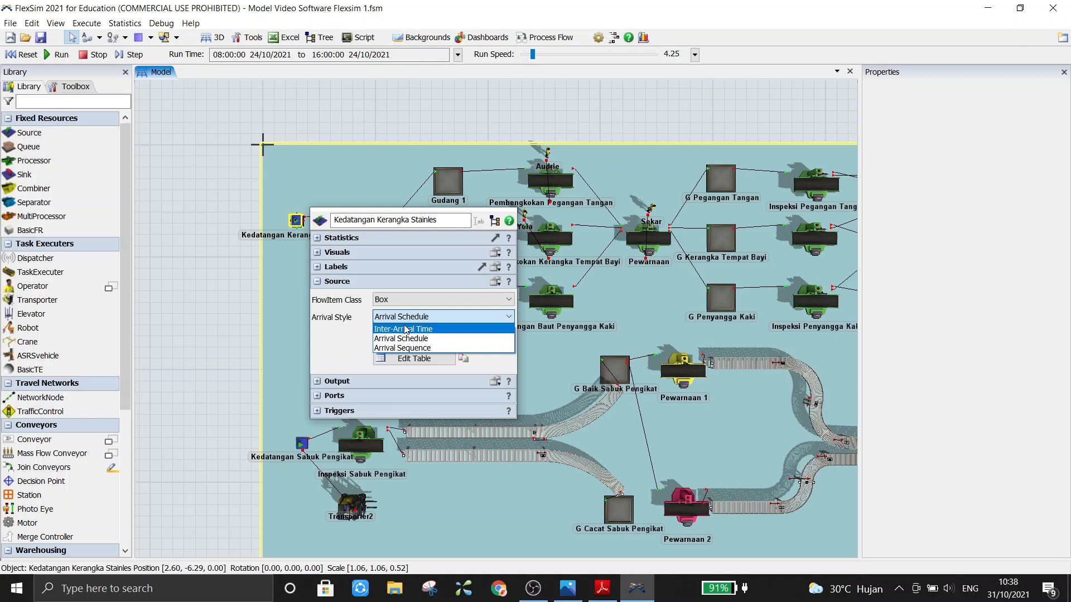
click(380, 342)
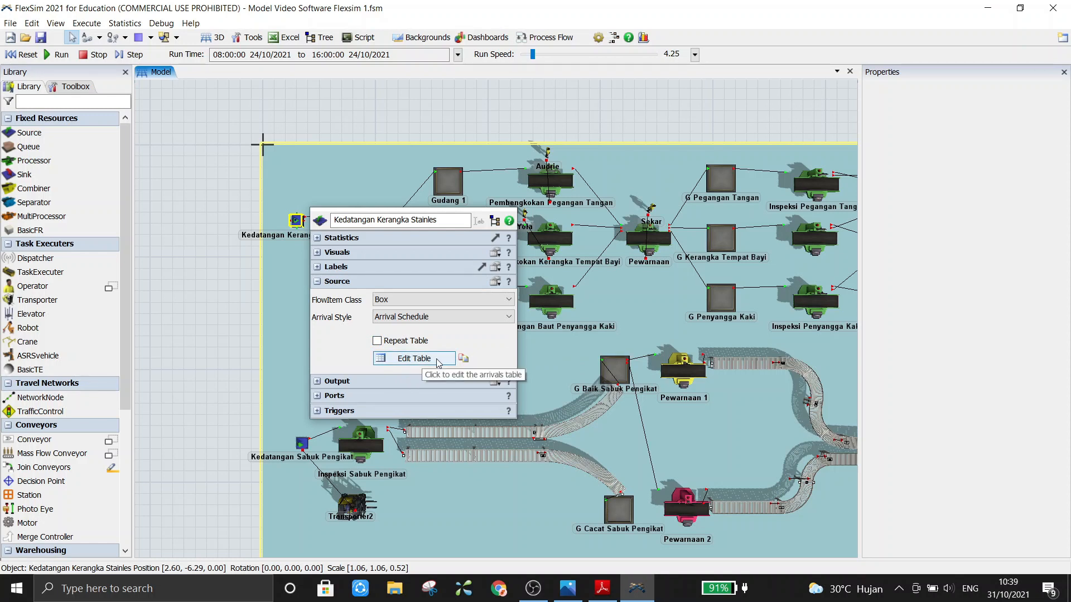
Examine the arrival time, item name and quantity in the Kedatangan Kerangka Stainles arrivals table.
click(438, 361)
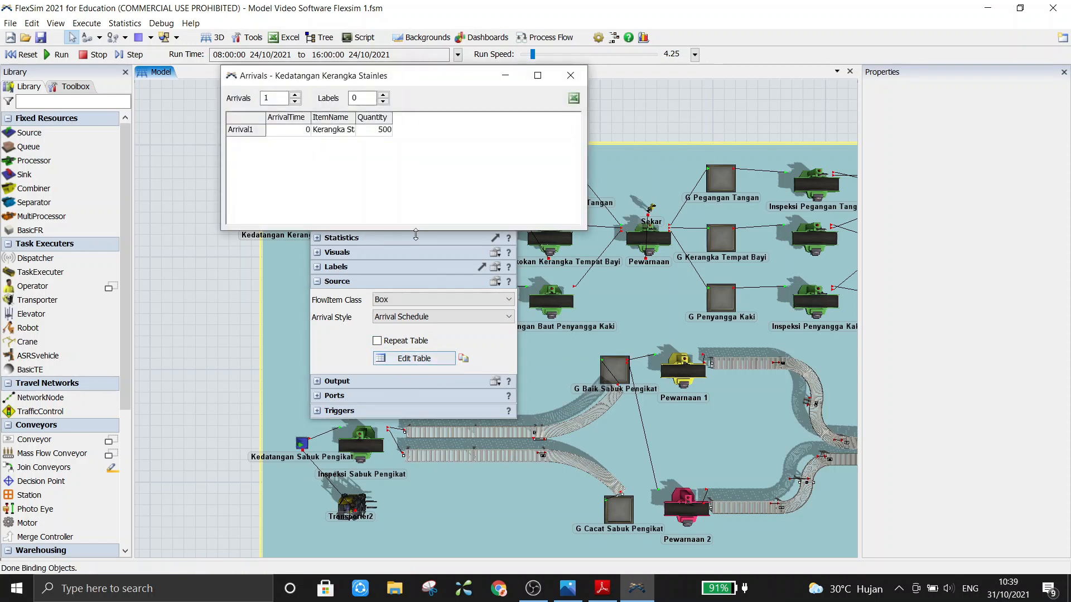
click(294, 129)
click(349, 173)
click(339, 132)
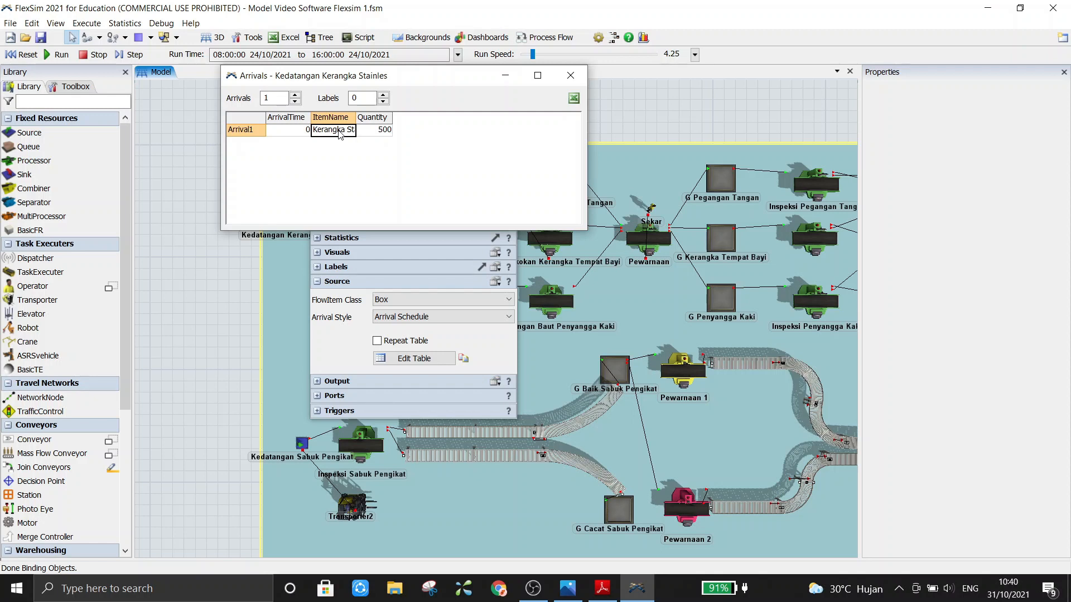
double_click(341, 133)
click(356, 164)
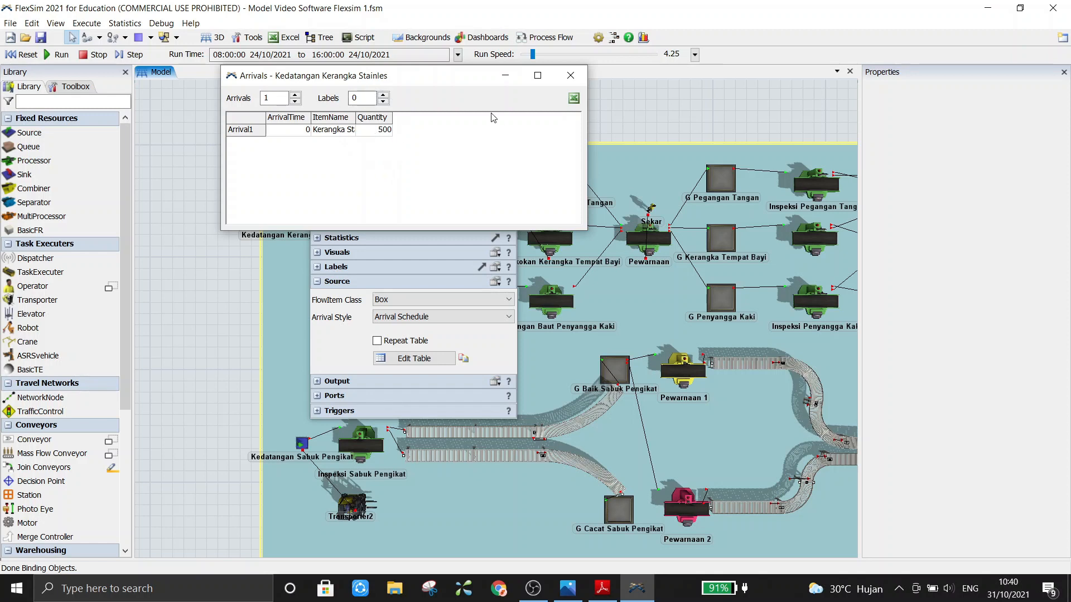
click(579, 75)
click(295, 115)
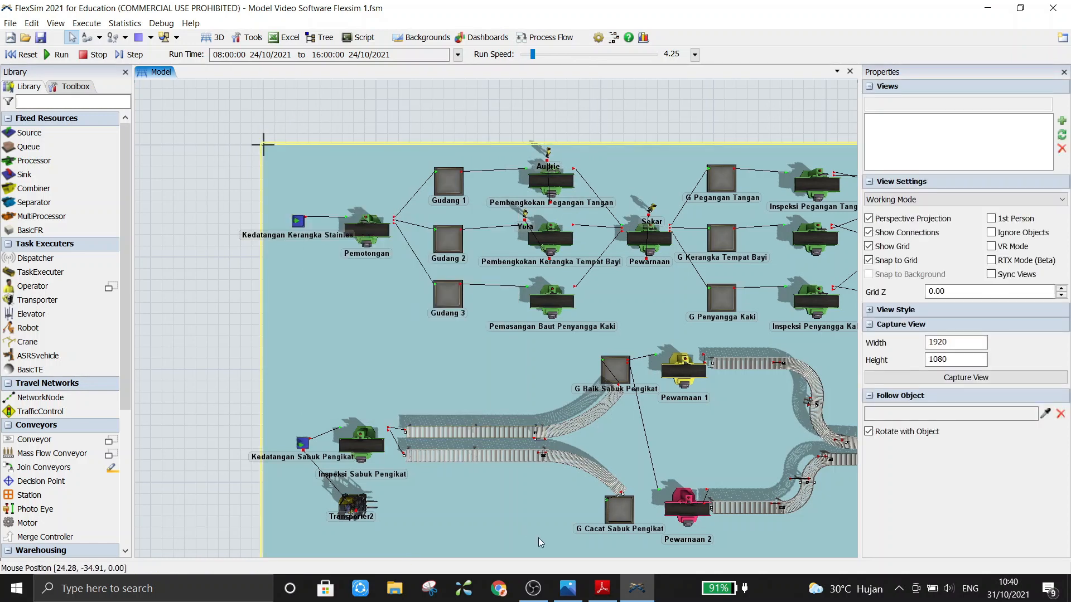
Check the cutting process in the PDF, try placing a Processor above Pemotongan in the model, and undo the placement.
click(603, 590)
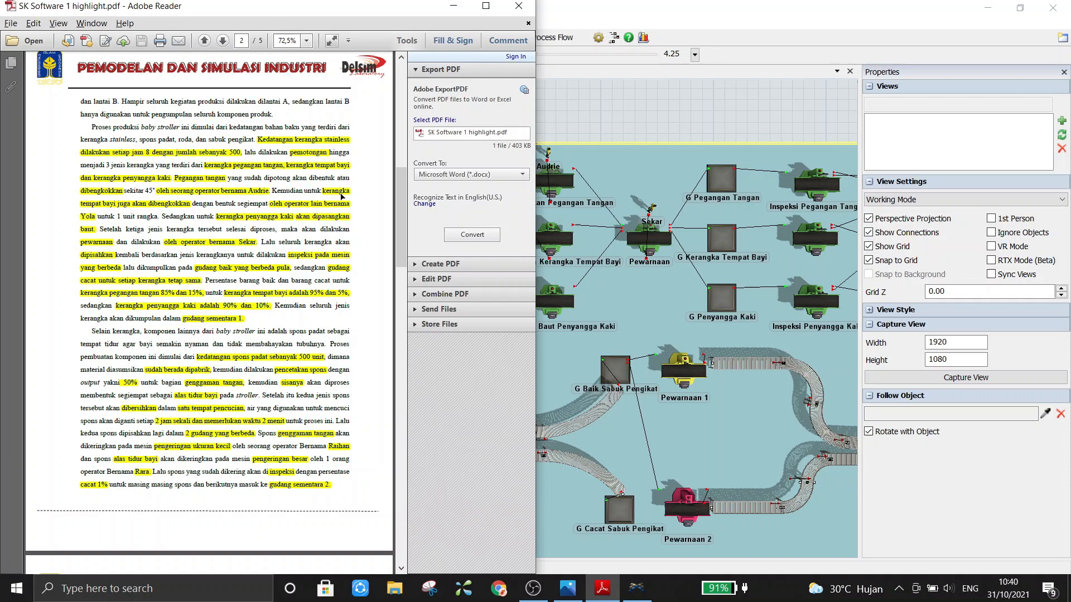
click(604, 115)
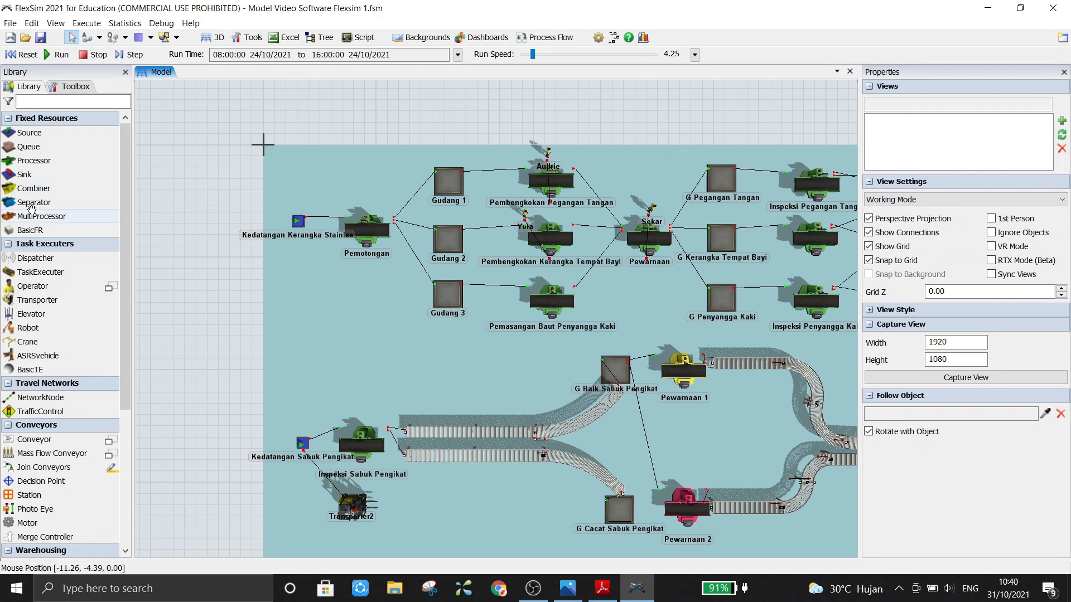
click(25, 160)
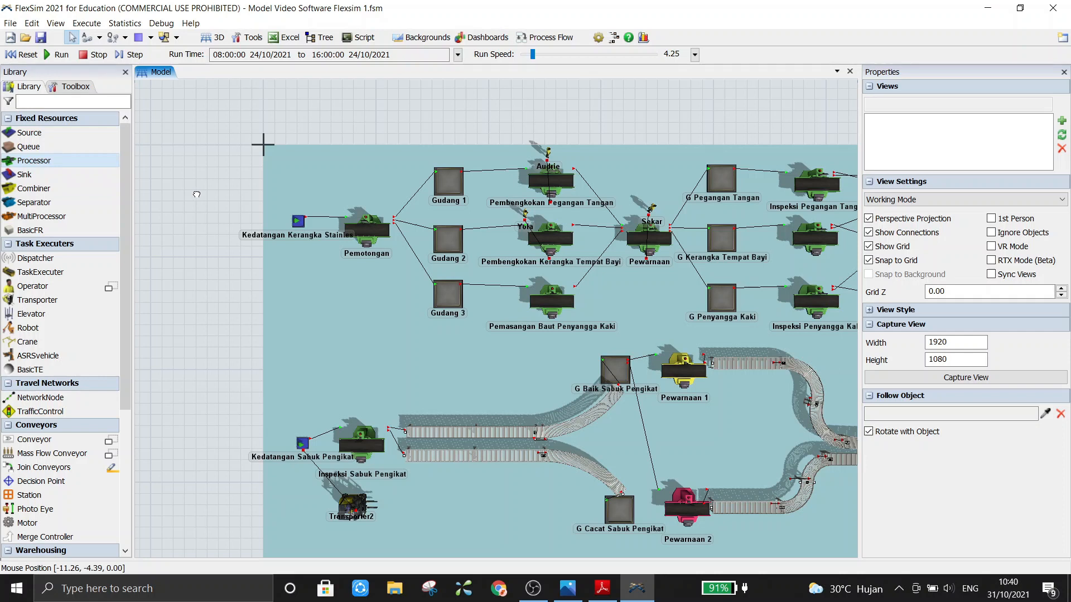
click(317, 167)
click(358, 170)
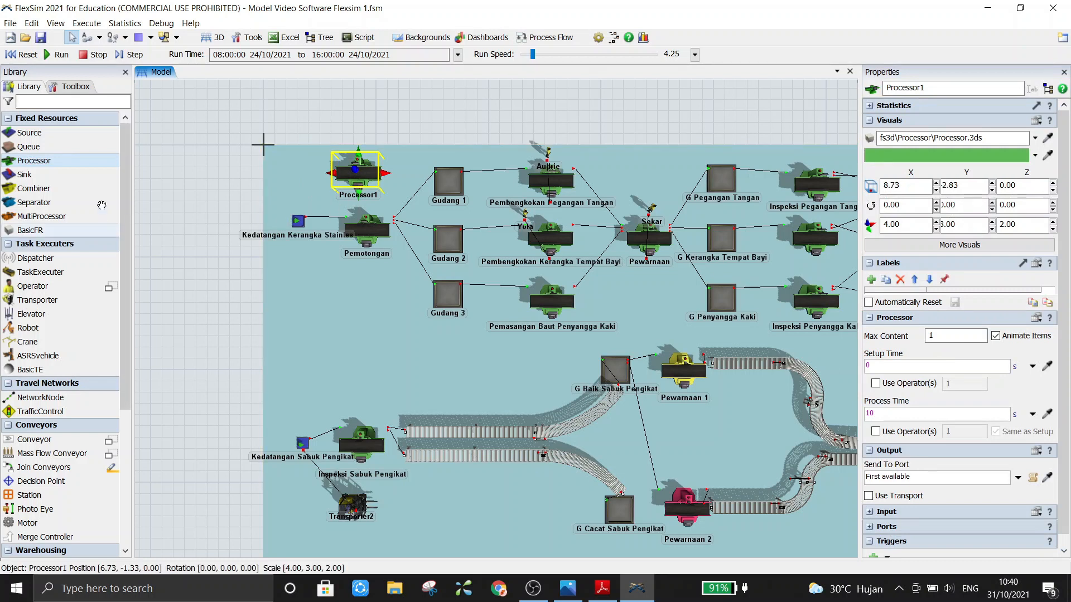
click(138, 186)
key(ctrl+z)
key(ctrl+z)
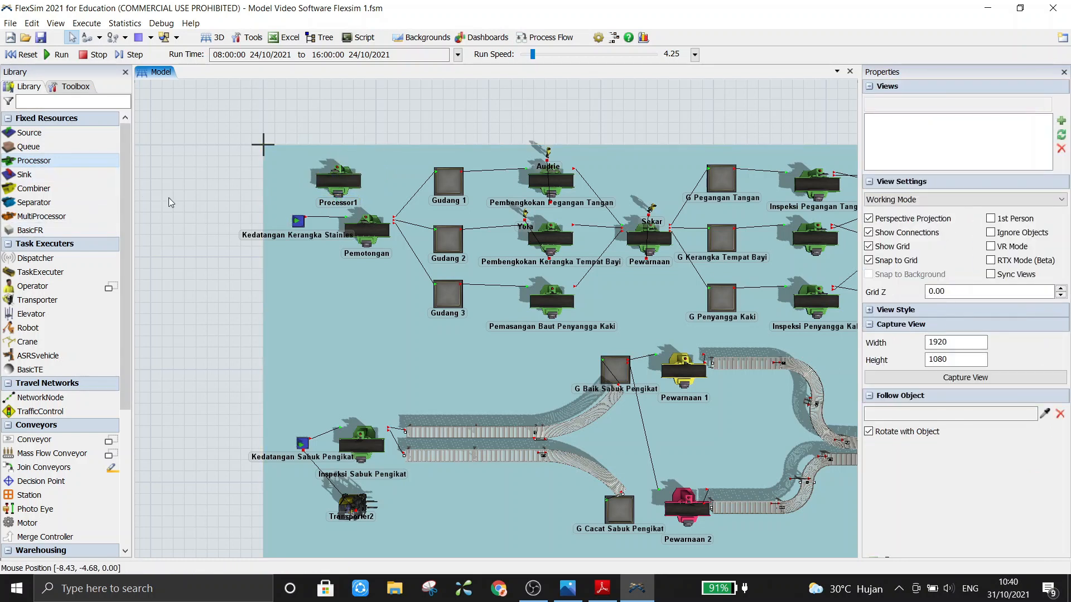
Open the properties of the Pemotongan processor and check its name.
click(382, 224)
double_click(381, 223)
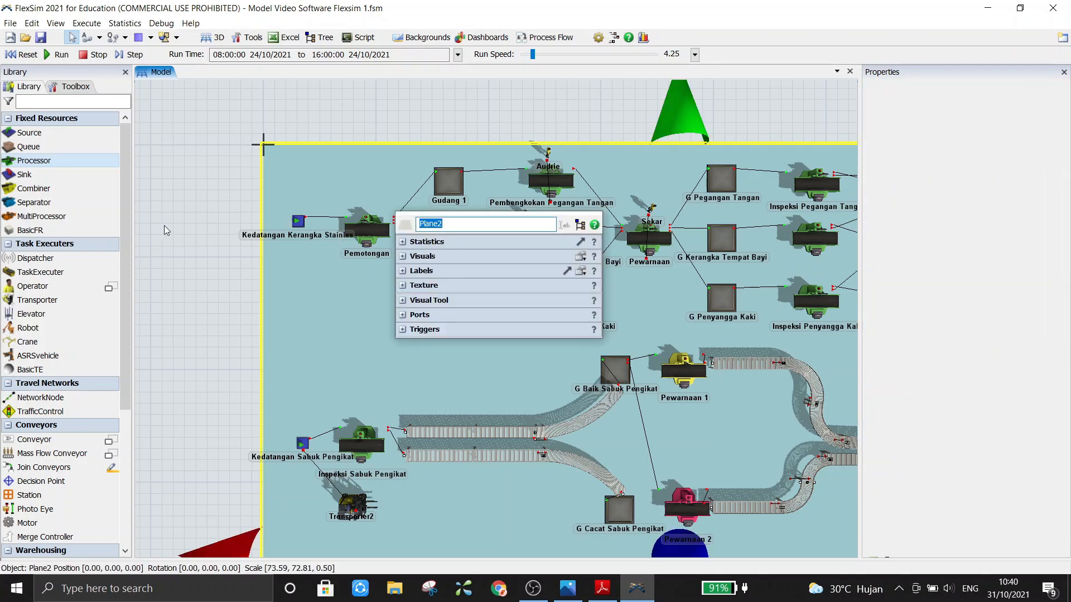
click(383, 230)
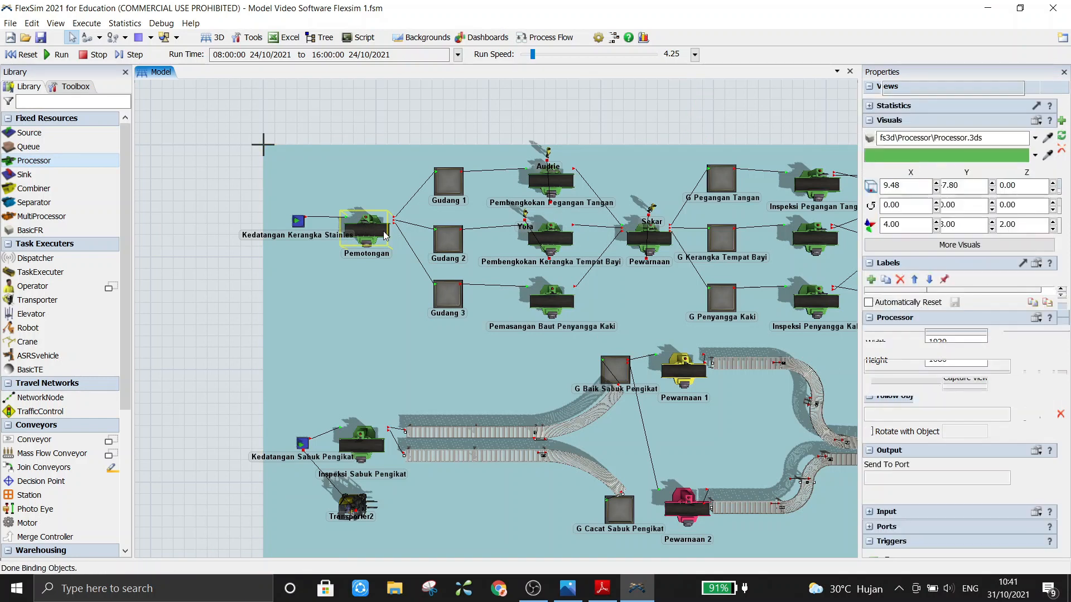
double_click(383, 231)
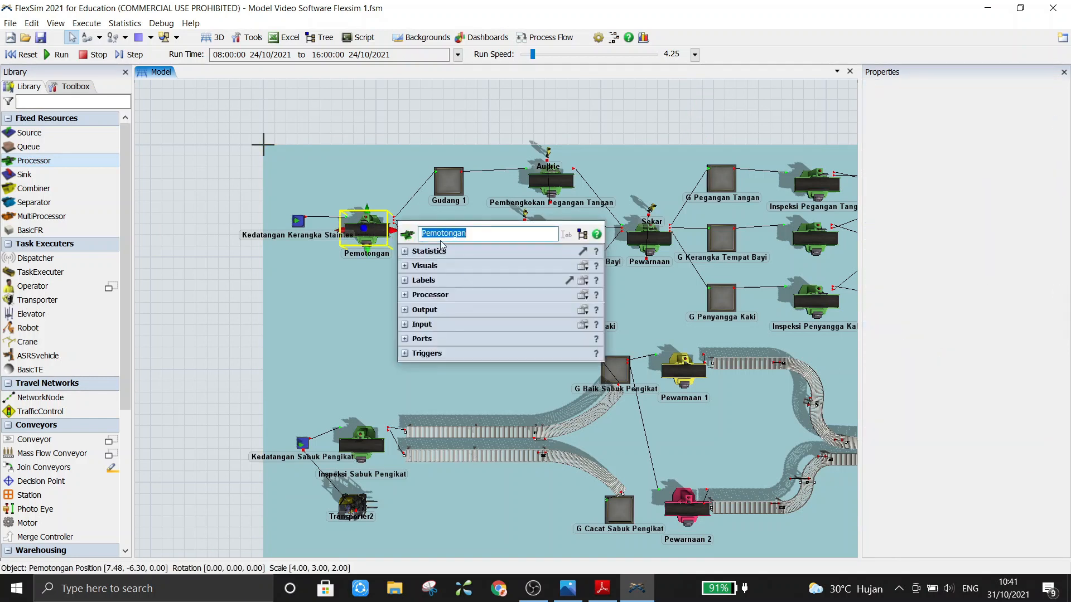
click(477, 233)
click(219, 249)
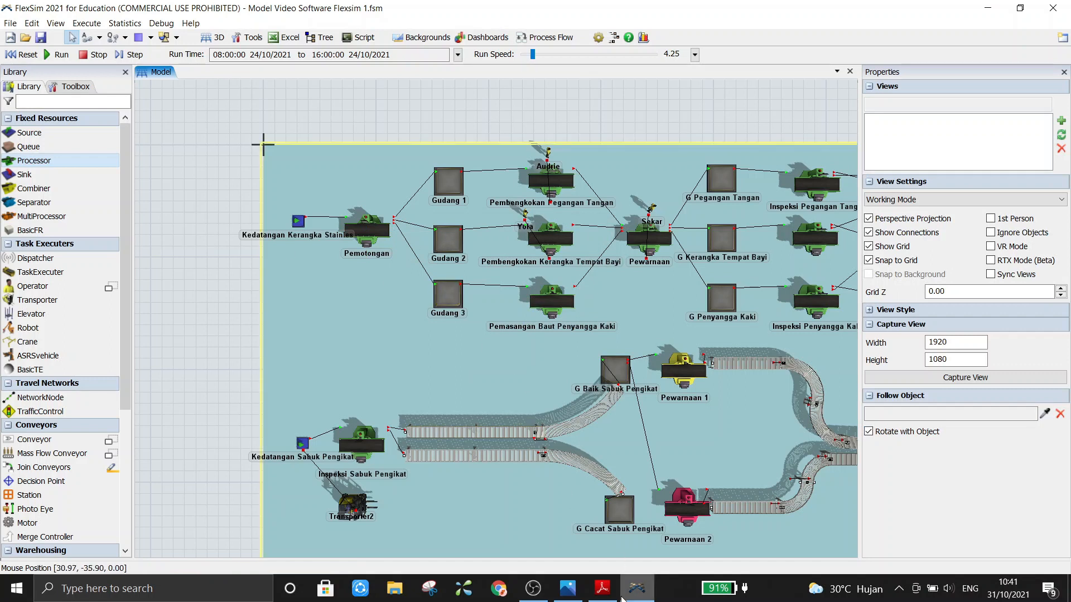
Look up Pemotongan's process time and capacity in Tabel 2 of the case study PDF.
click(603, 588)
scroll(278, 325, down, 10)
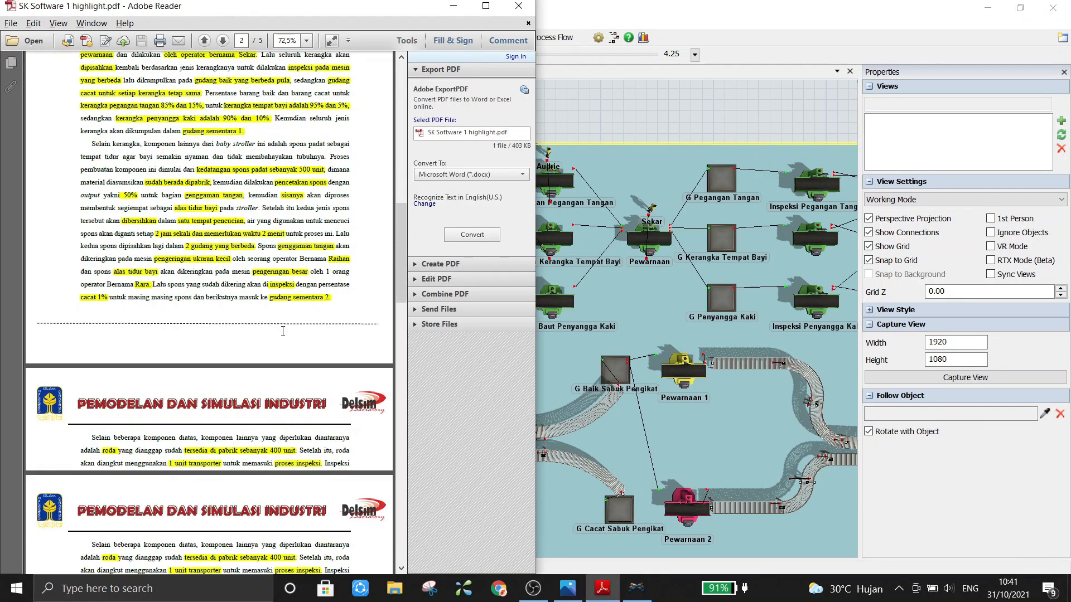
scroll(278, 325, down, 20)
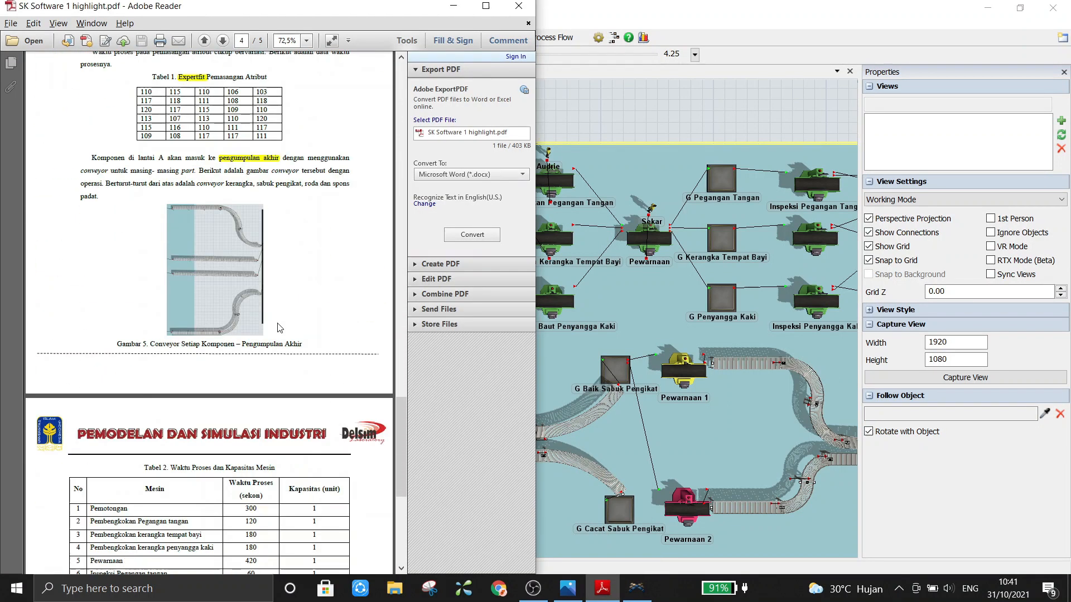
scroll(279, 327, down, 4)
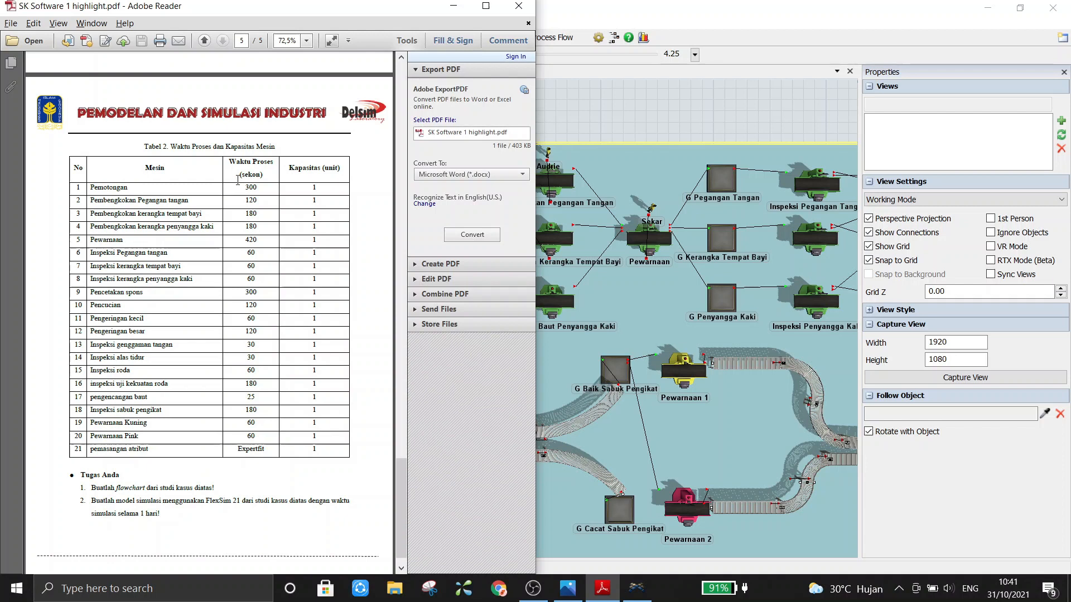
Review Pemotongan's Max Content and Process Time in its Processor settings.
click(552, 88)
click(358, 230)
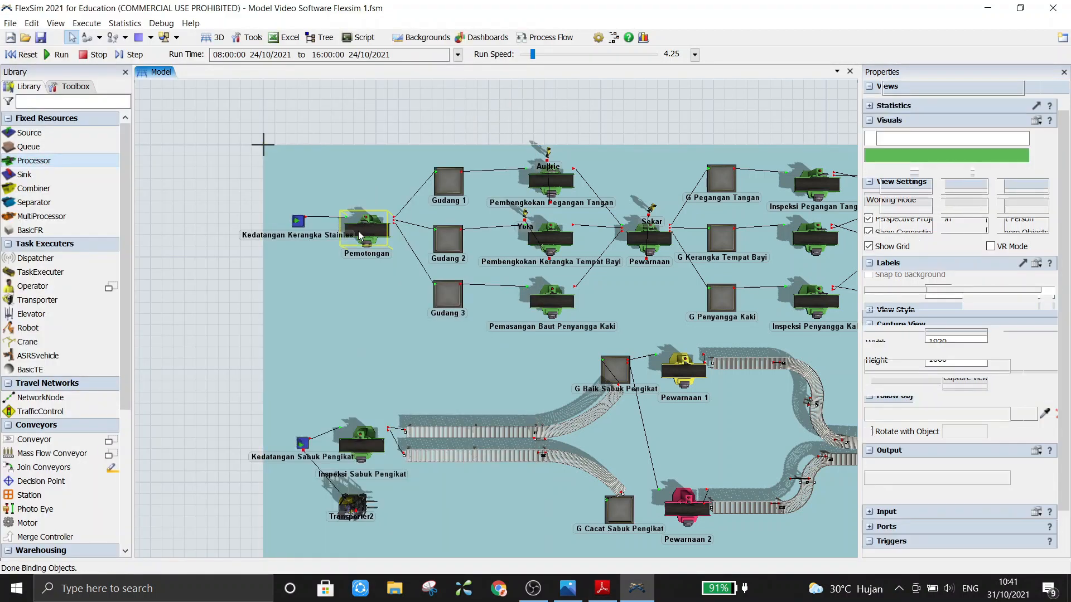
double_click(358, 231)
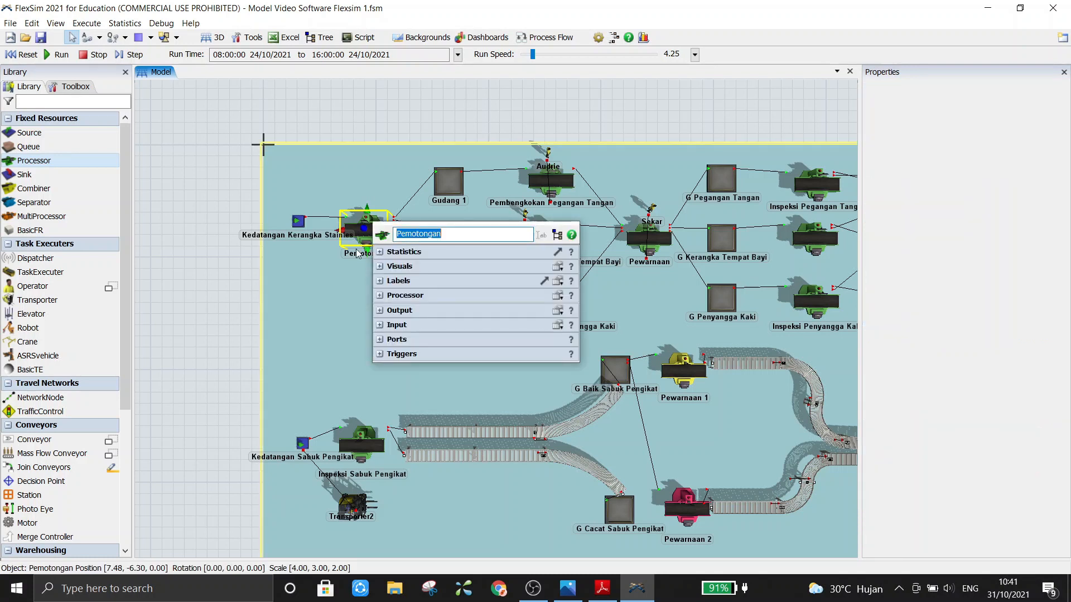
click(381, 297)
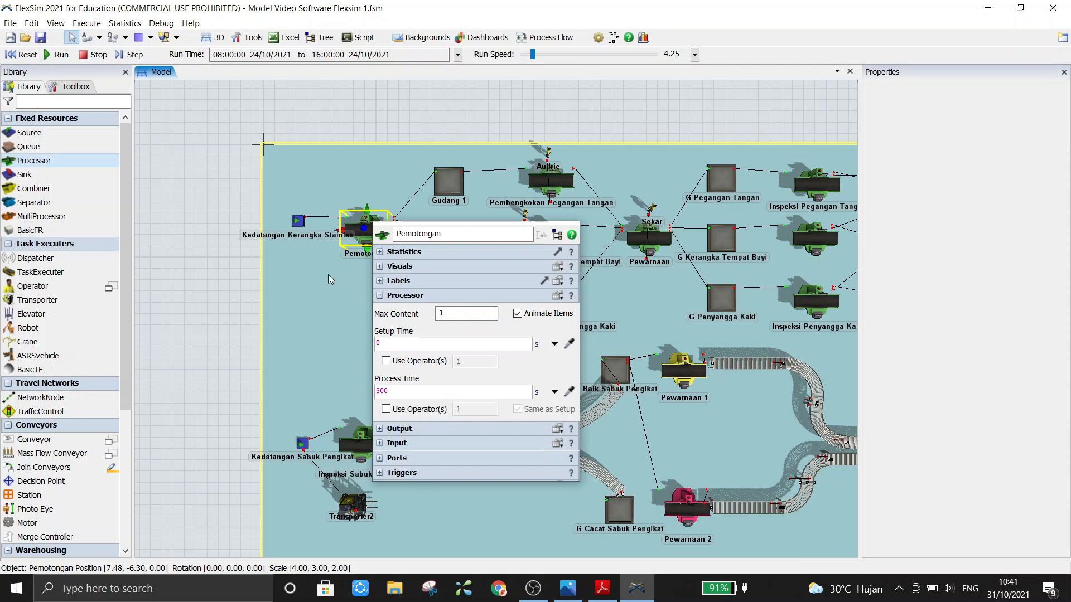
click(210, 173)
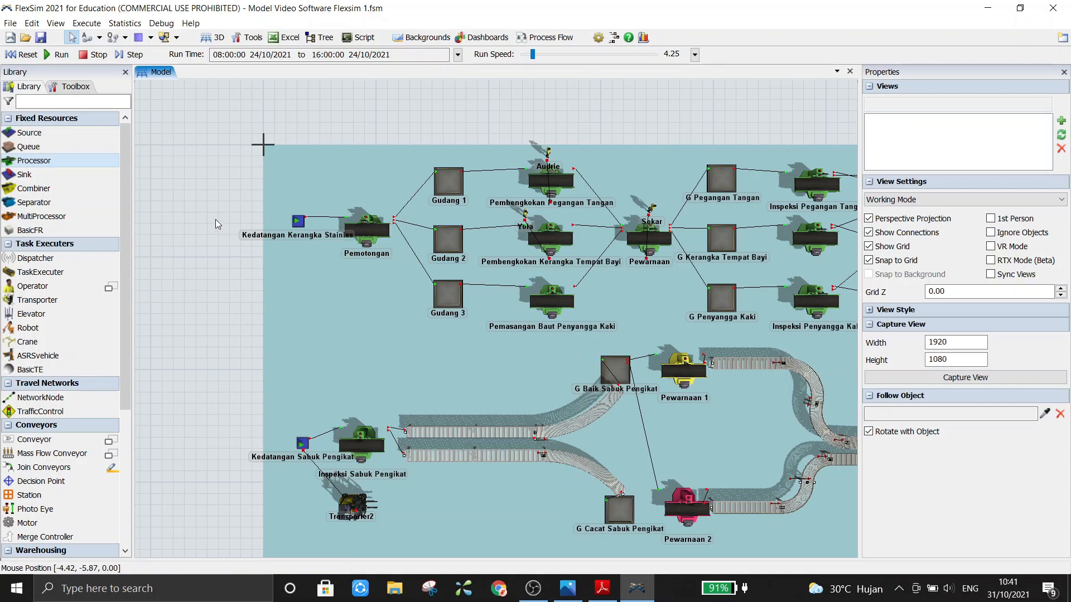
Try connecting the Kedatangan Kerangka Stainles source to Pemotongan with Connect Objects, and undo the extra connection.
scroll(216, 222, up, 3)
drag(234, 192, 215, 252)
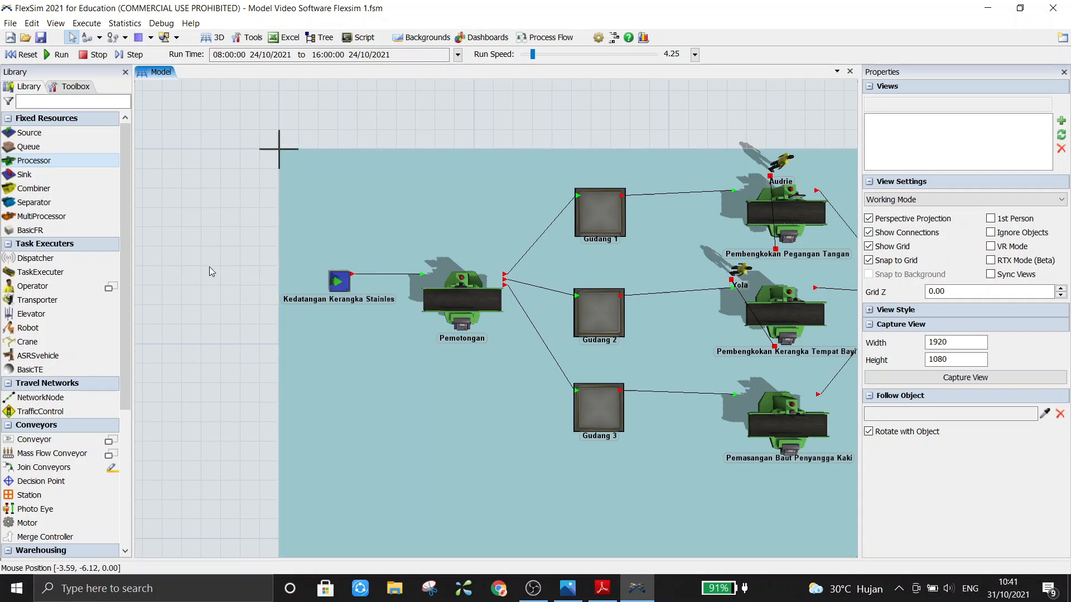
click(99, 38)
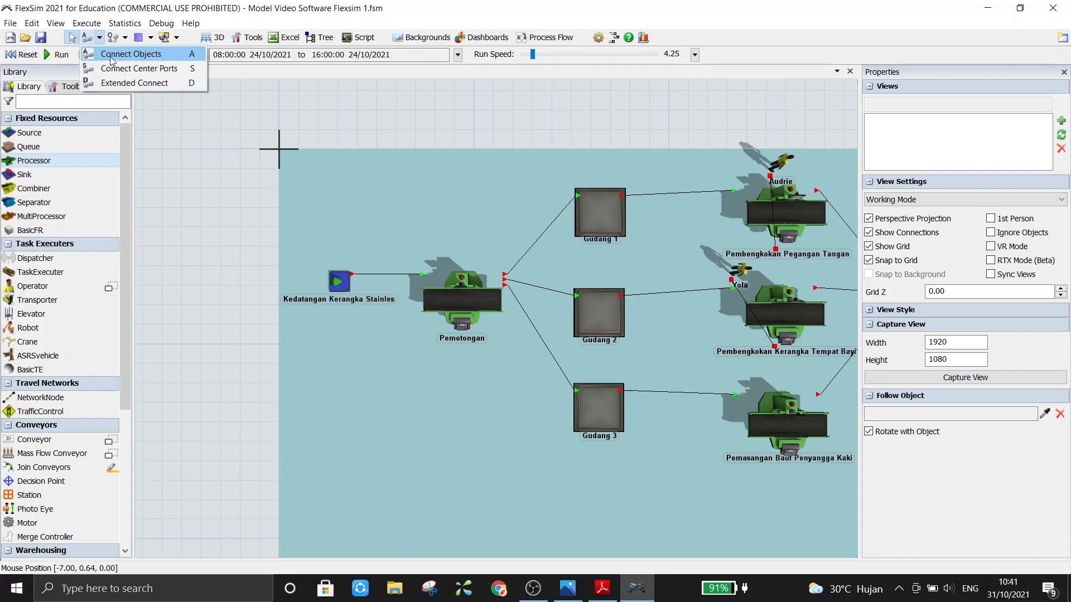
click(169, 54)
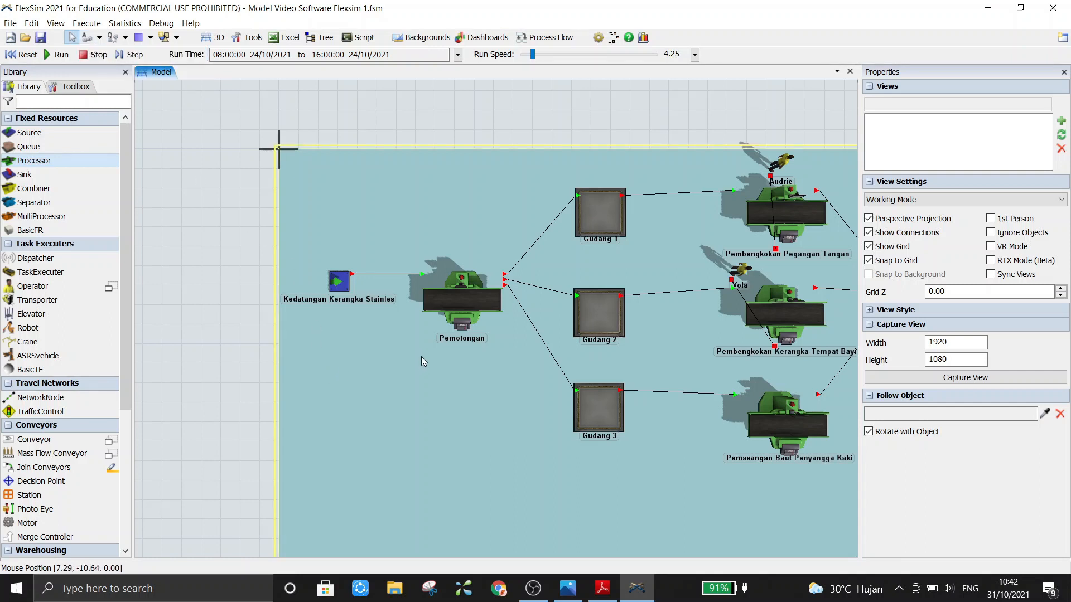
click(99, 37)
click(111, 54)
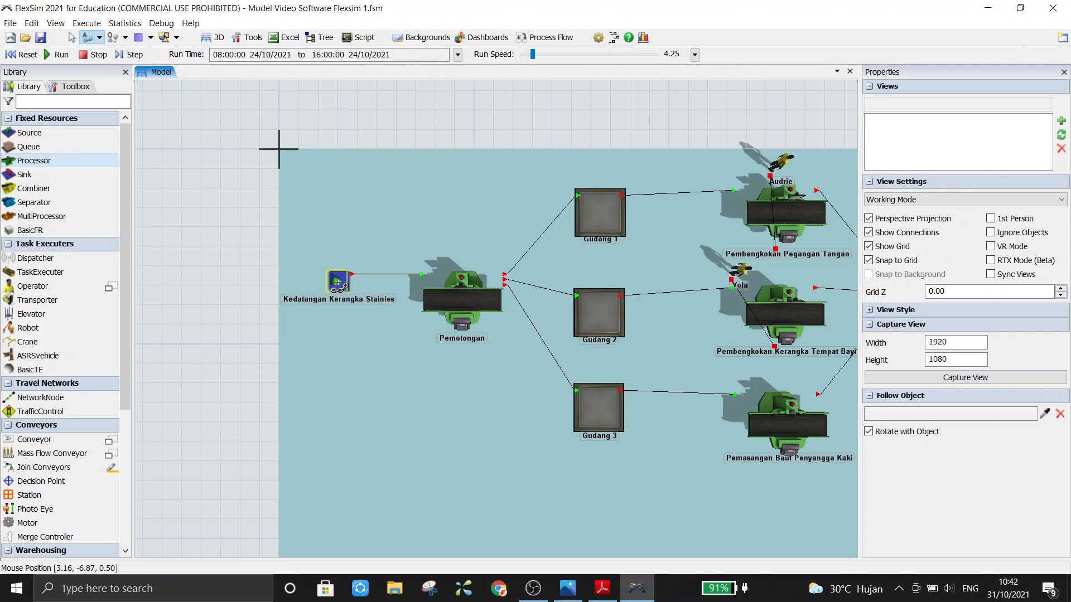
click(337, 282)
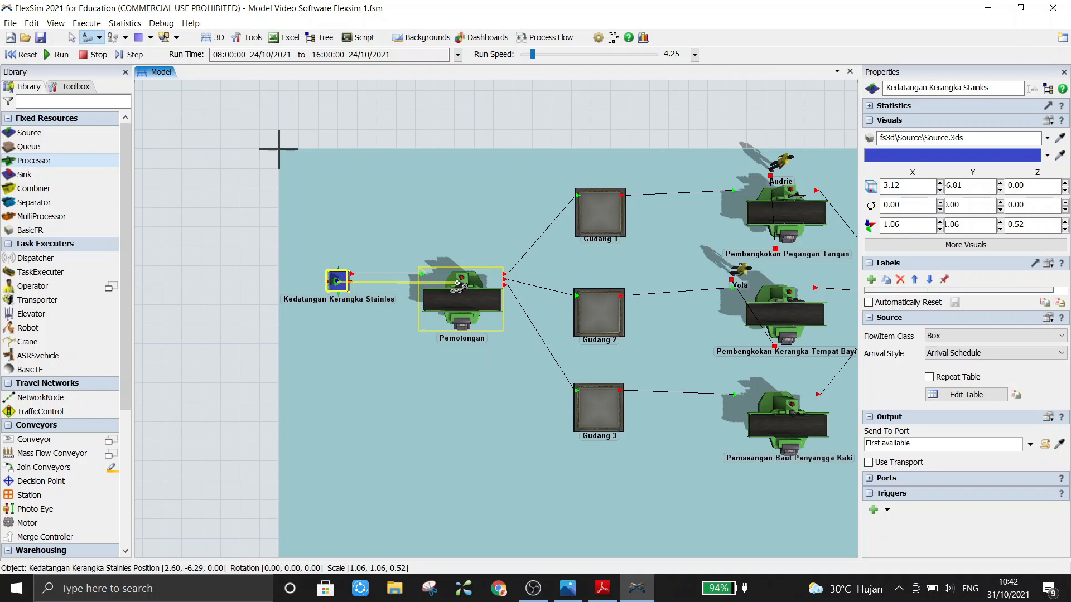
click(457, 286)
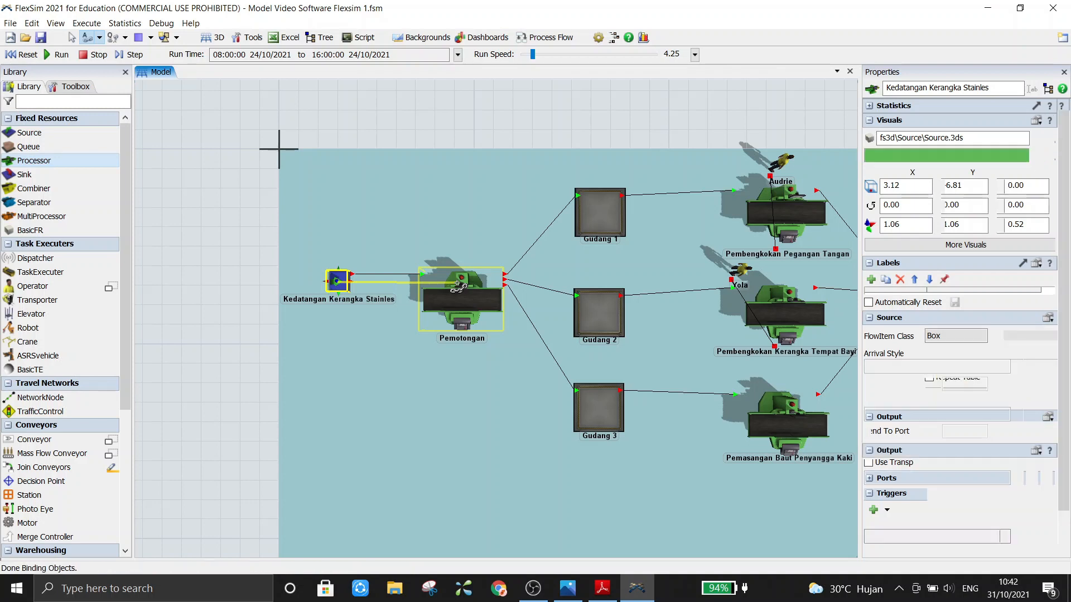
click(201, 296)
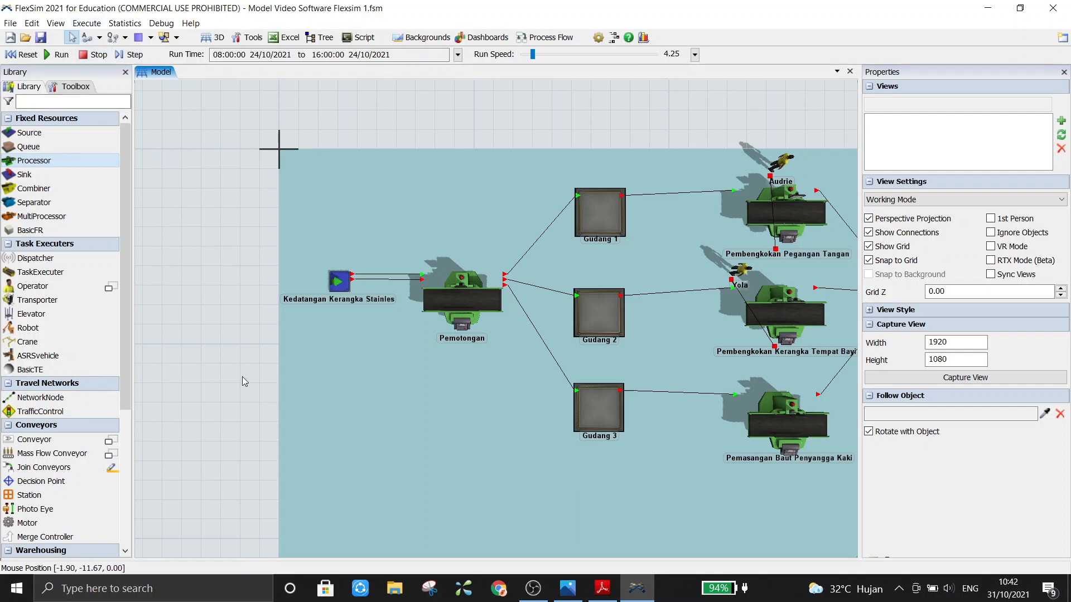
key(ctrl+z)
Read the PDF's description of cutting the stainless frame into three frame types, and return to the model.
drag(270, 344, 243, 325)
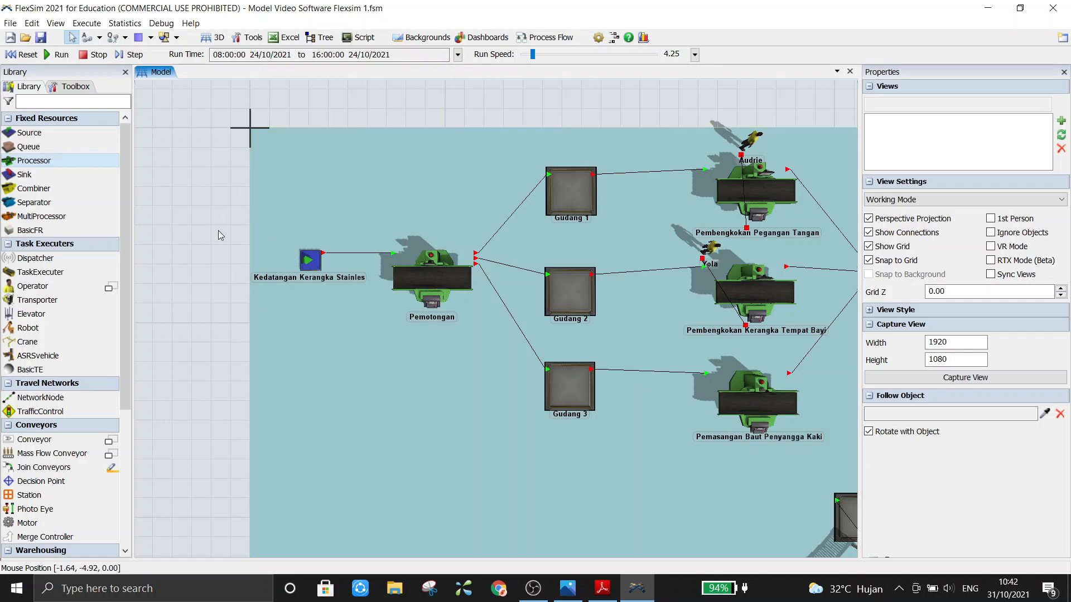
click(612, 593)
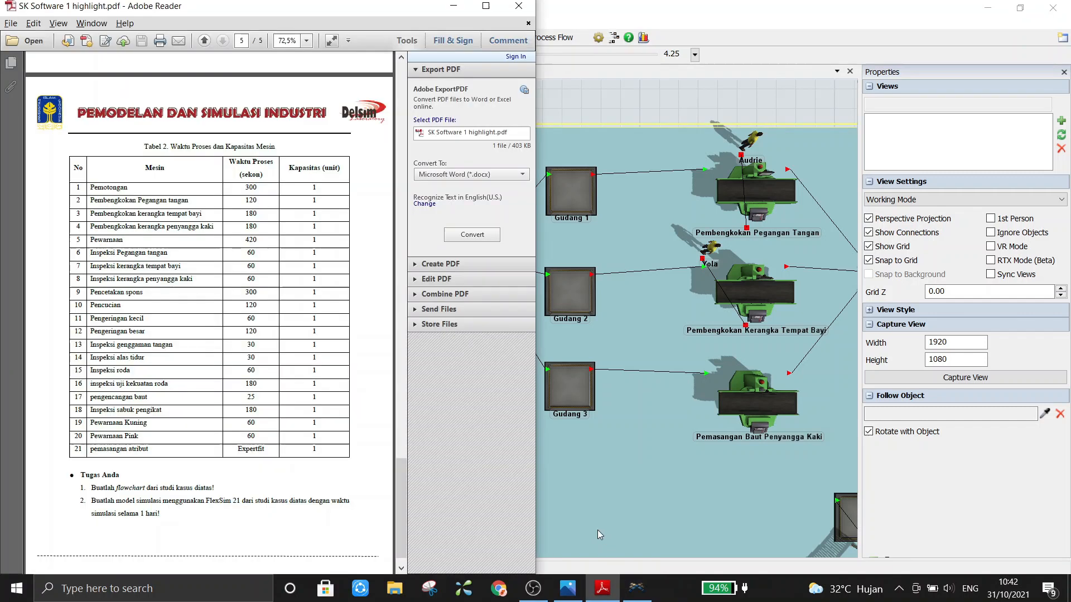
scroll(365, 371, up, 4)
scroll(392, 443, up, 20)
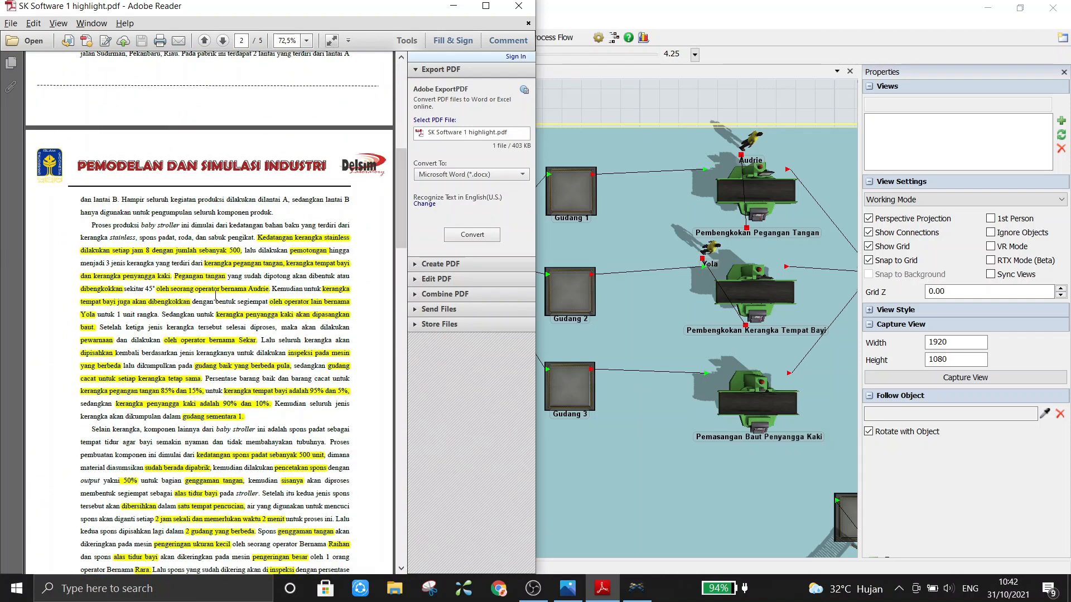
click(464, 6)
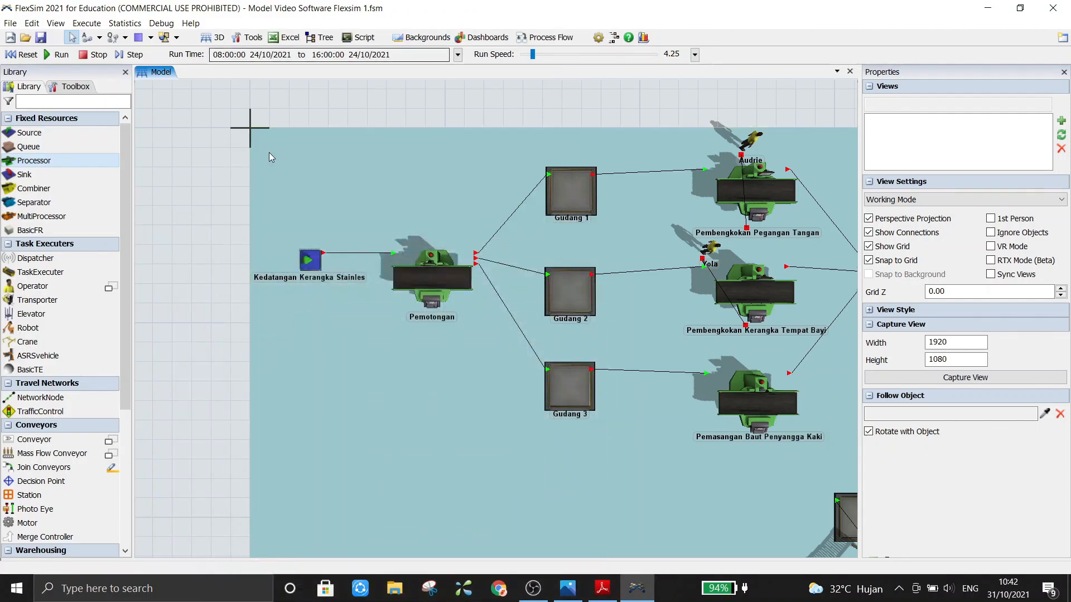
Inspect the queue settings of Gudang 1, Gudang 2 and Gudang 3 after the Pemotongan processor.
drag(209, 333, 191, 318)
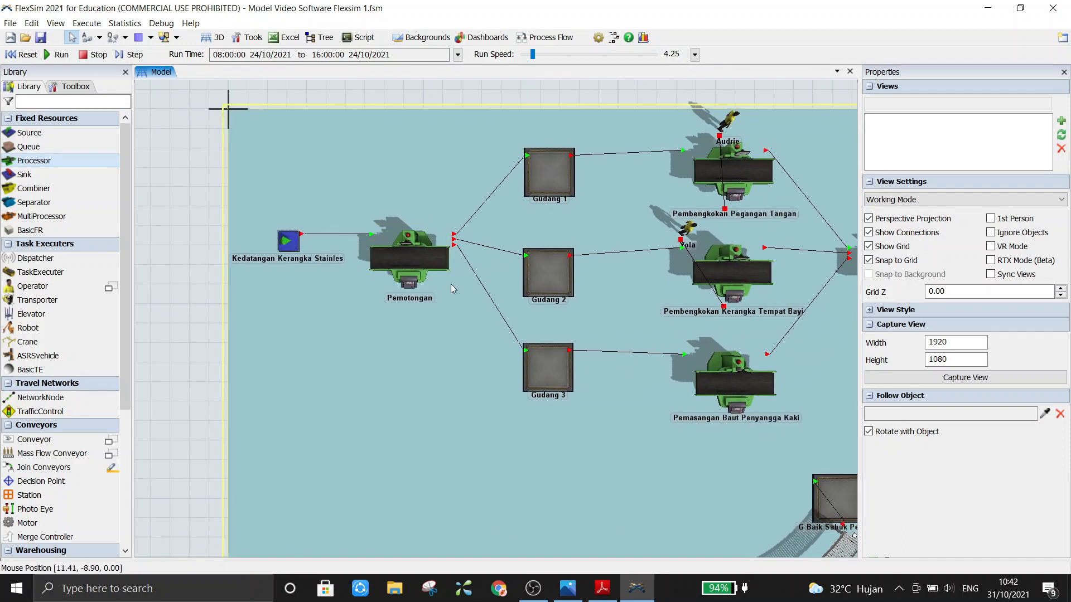
click(550, 177)
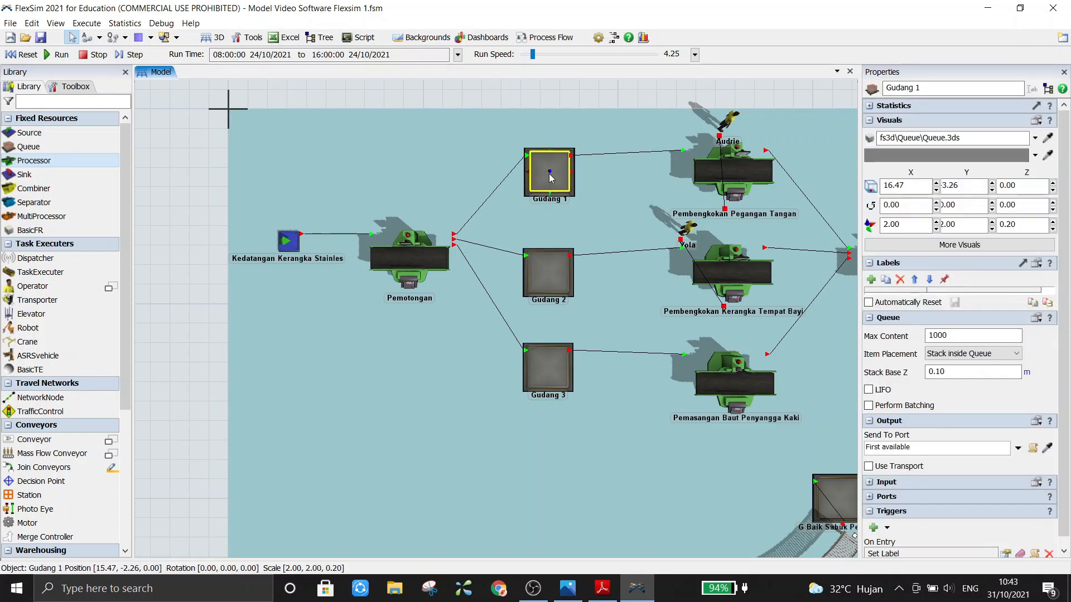
click(551, 284)
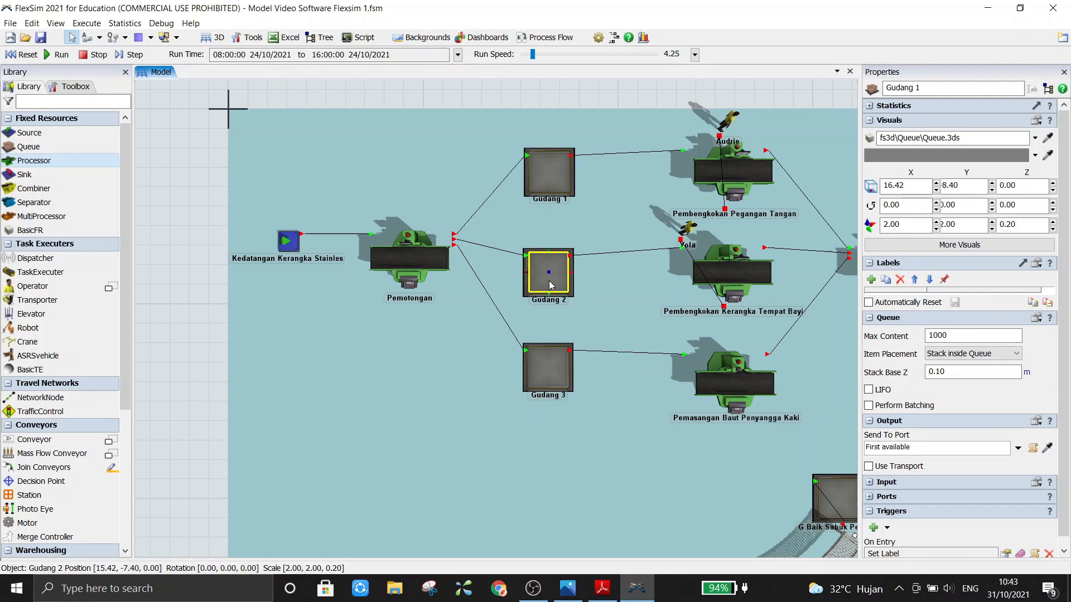
click(562, 366)
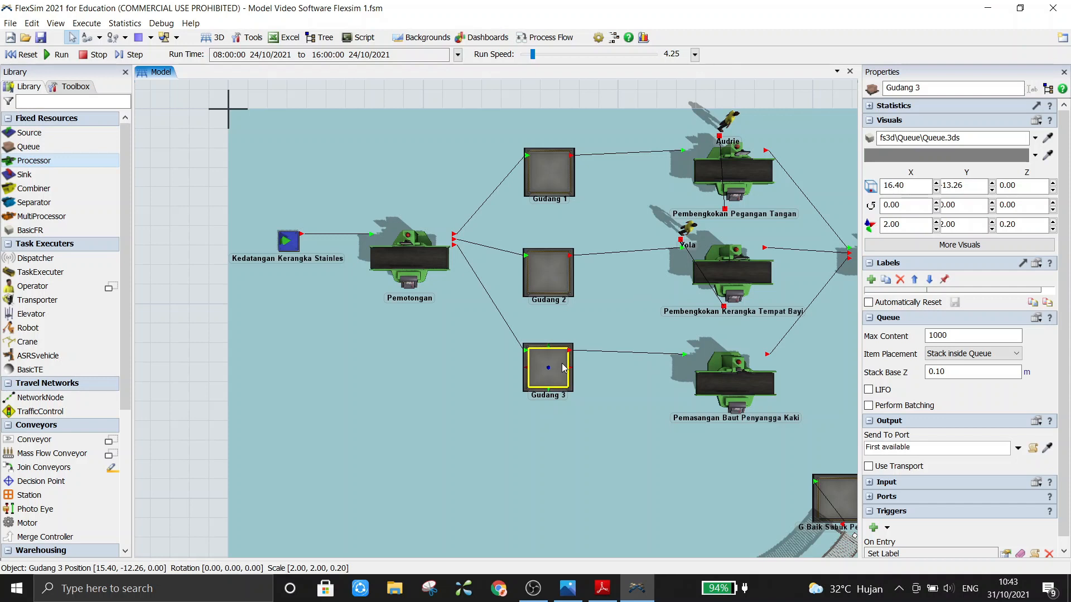
click(175, 296)
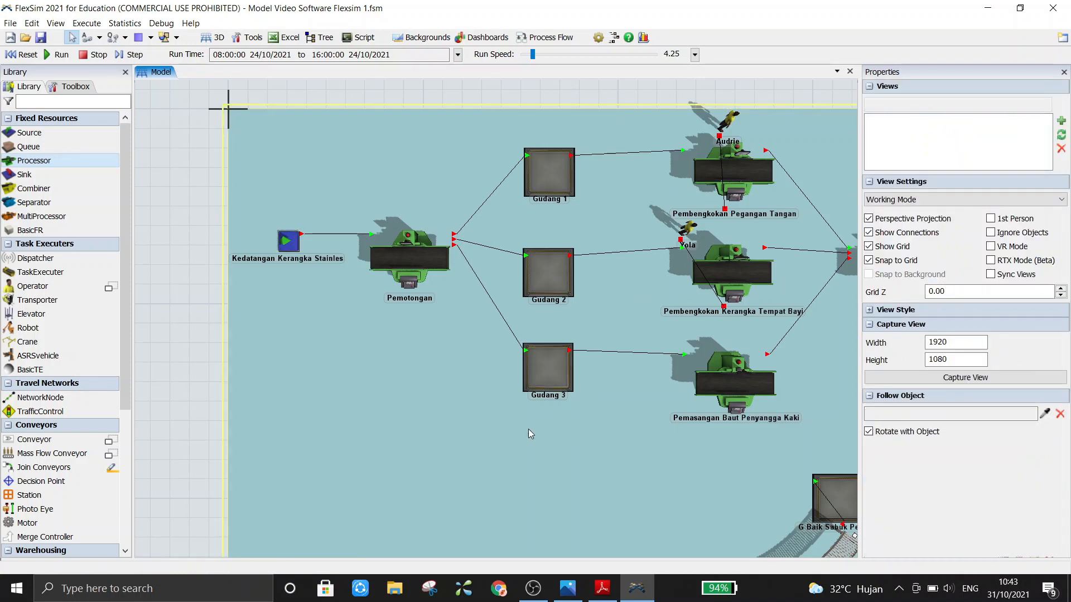
Examine Pemotongan's Output settings, its On Exit trigger and the list of trigger events that can be added.
click(411, 262)
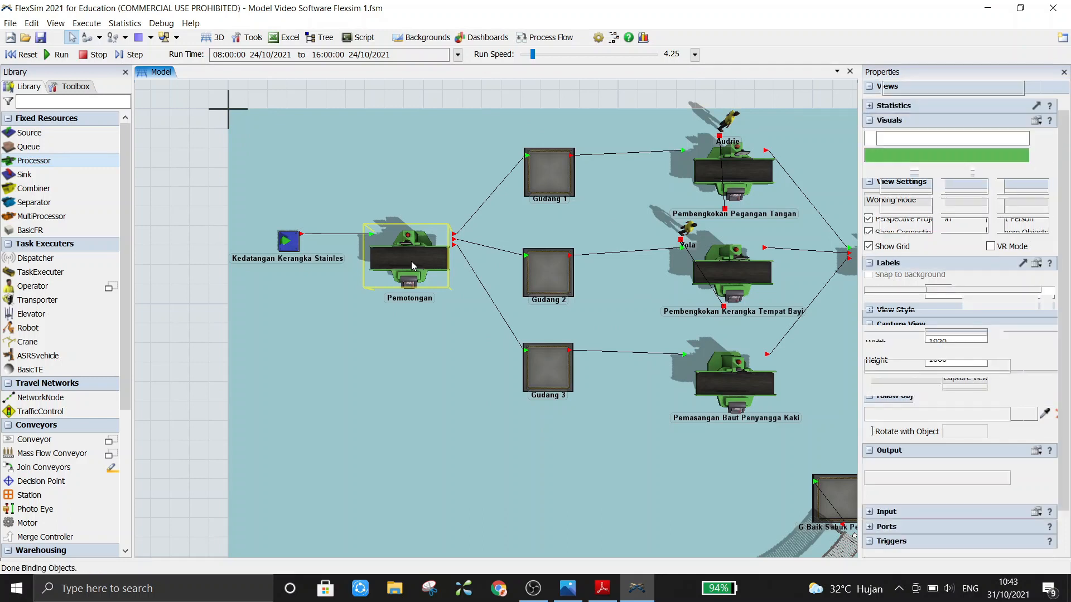
double_click(412, 266)
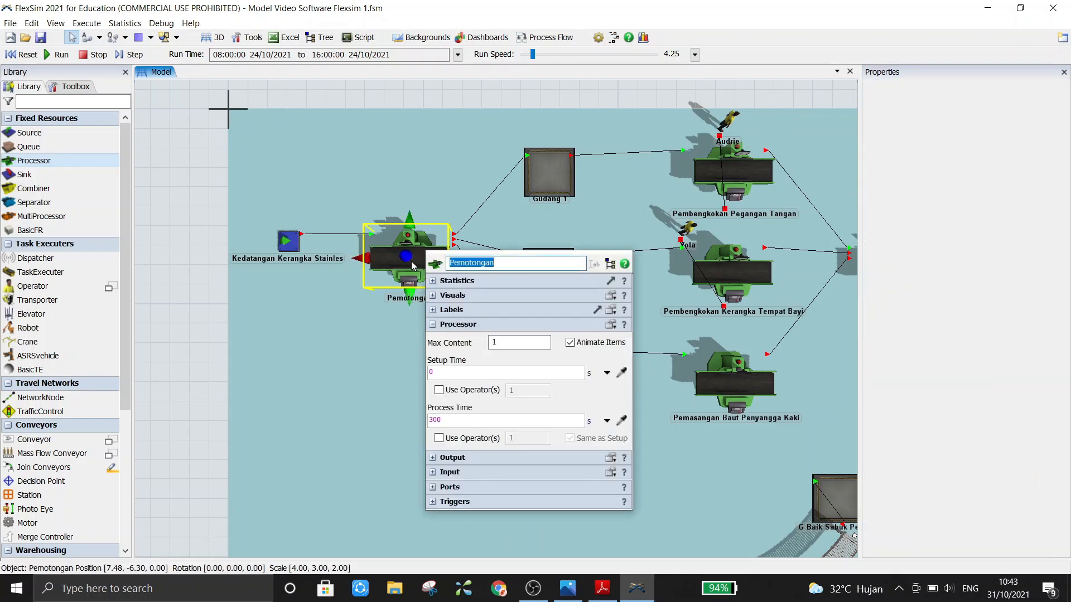
click(433, 325)
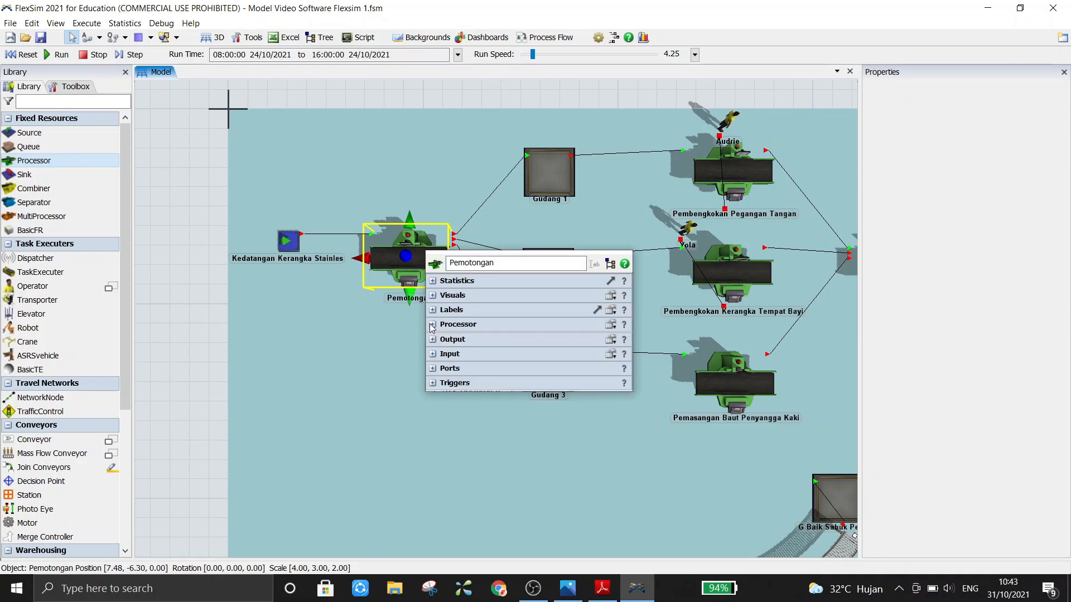
click(433, 340)
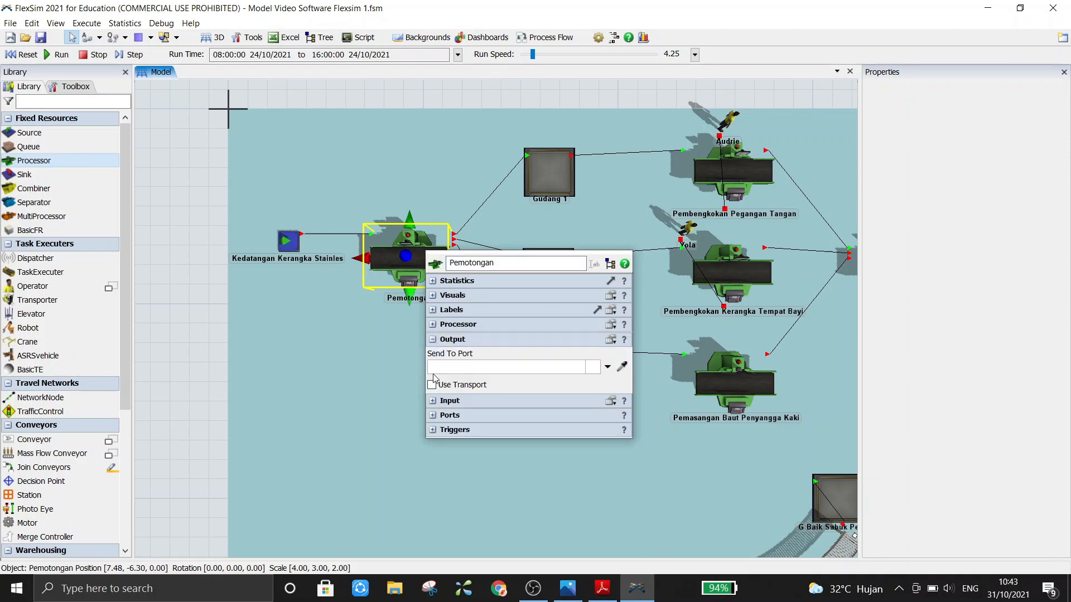
click(433, 340)
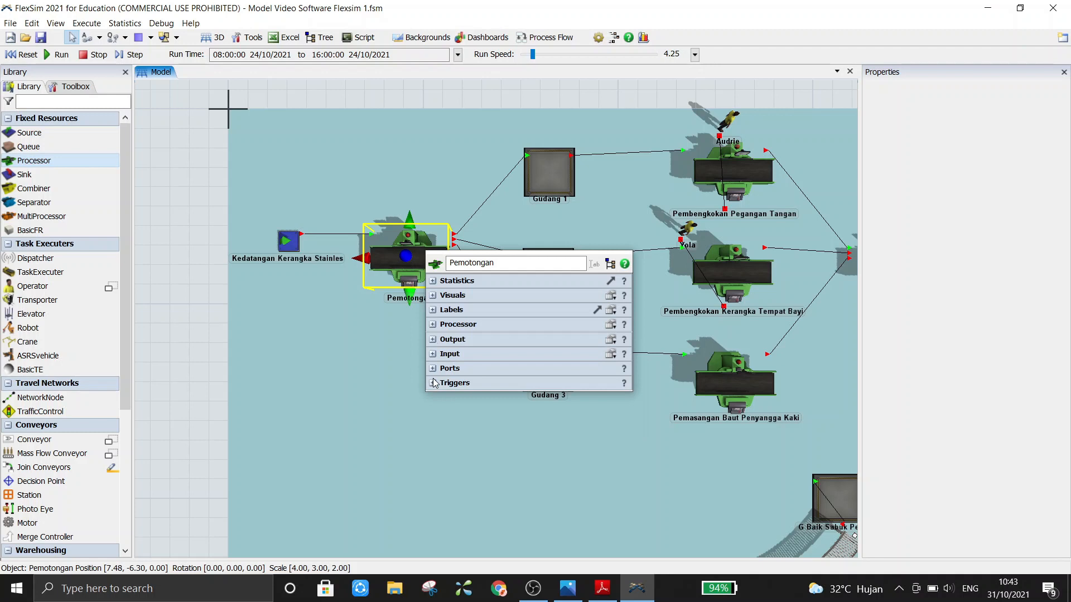
click(433, 383)
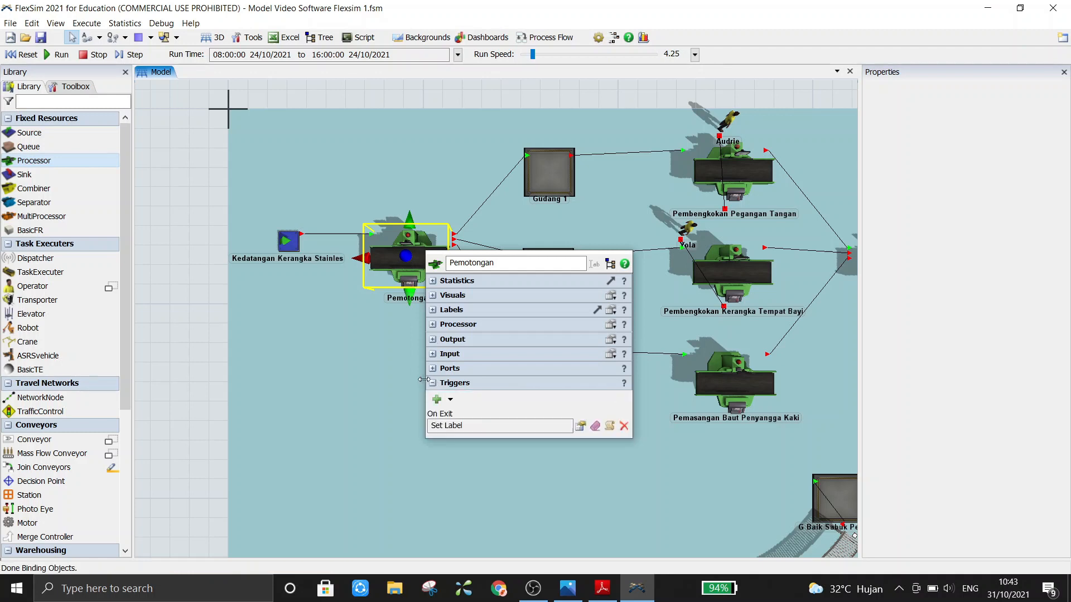
click(450, 402)
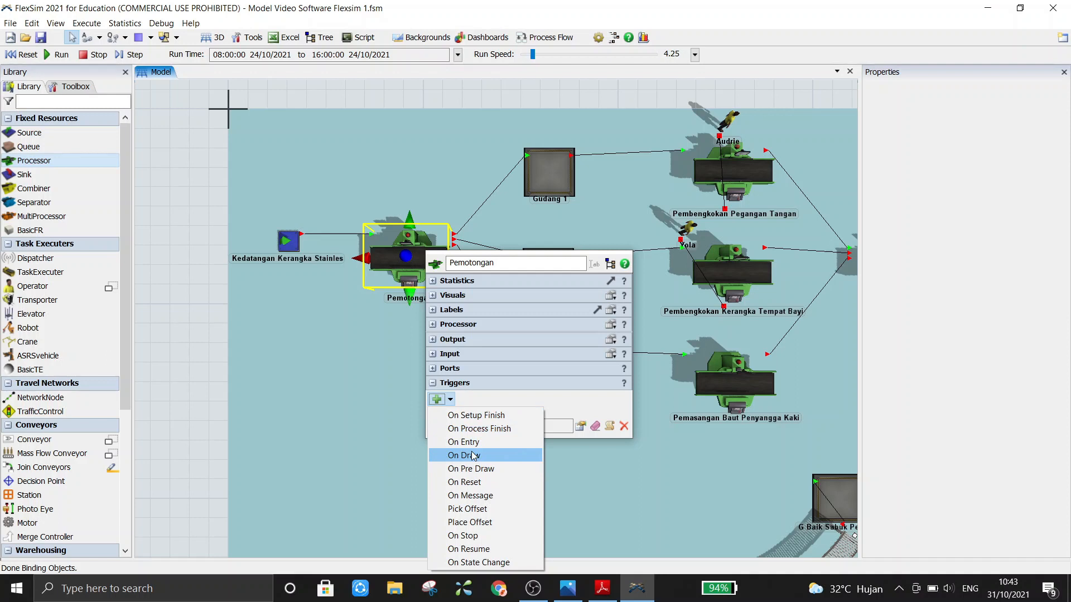
click(555, 404)
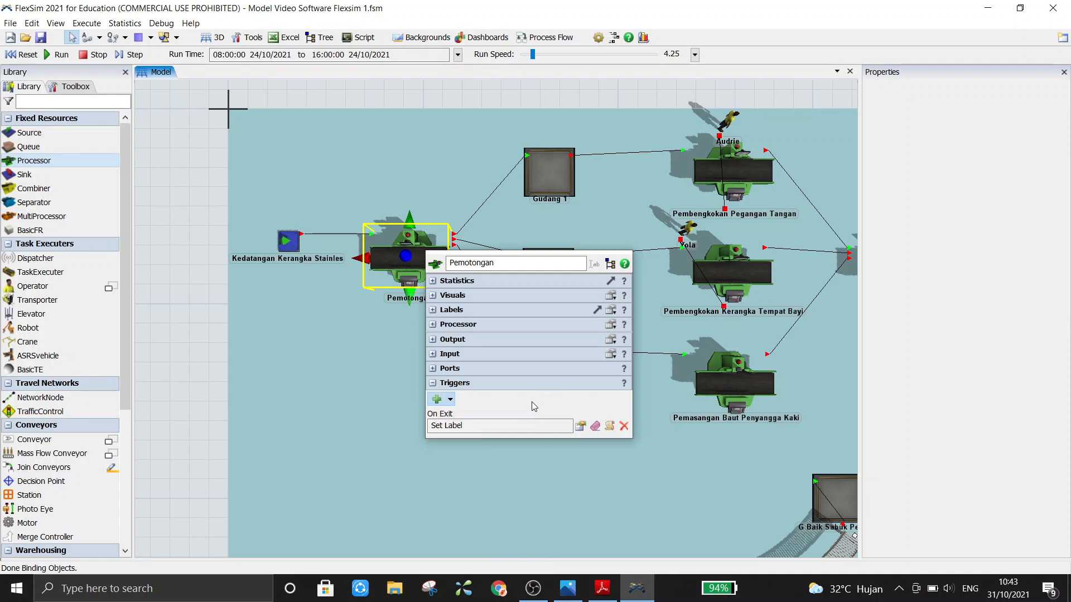
Review the Set Label settings of Pemotongan's On Exit trigger, and remove that trigger with its logic.
click(581, 427)
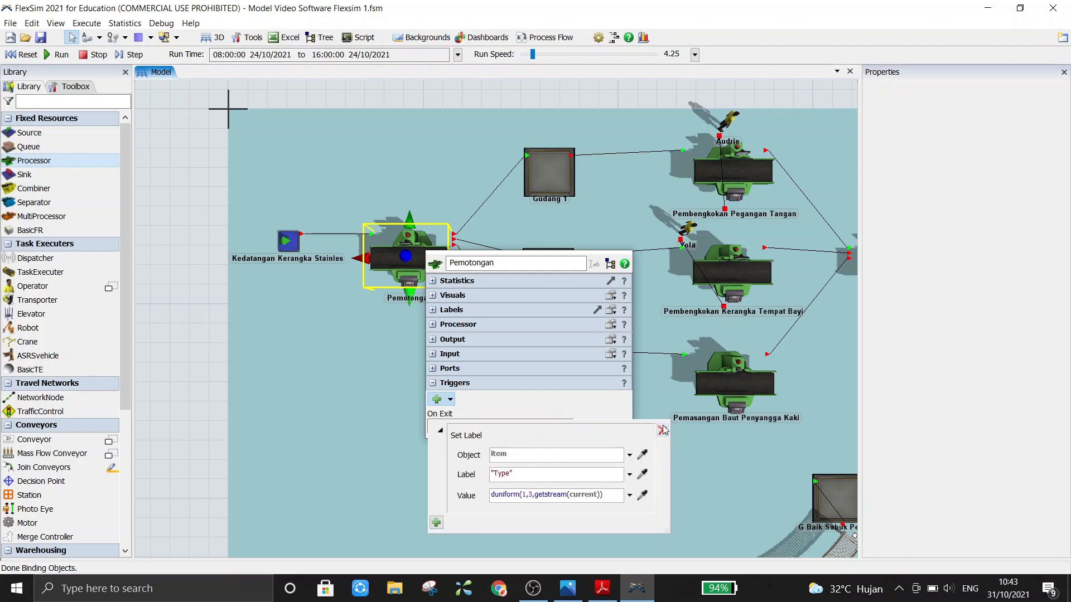
click(662, 430)
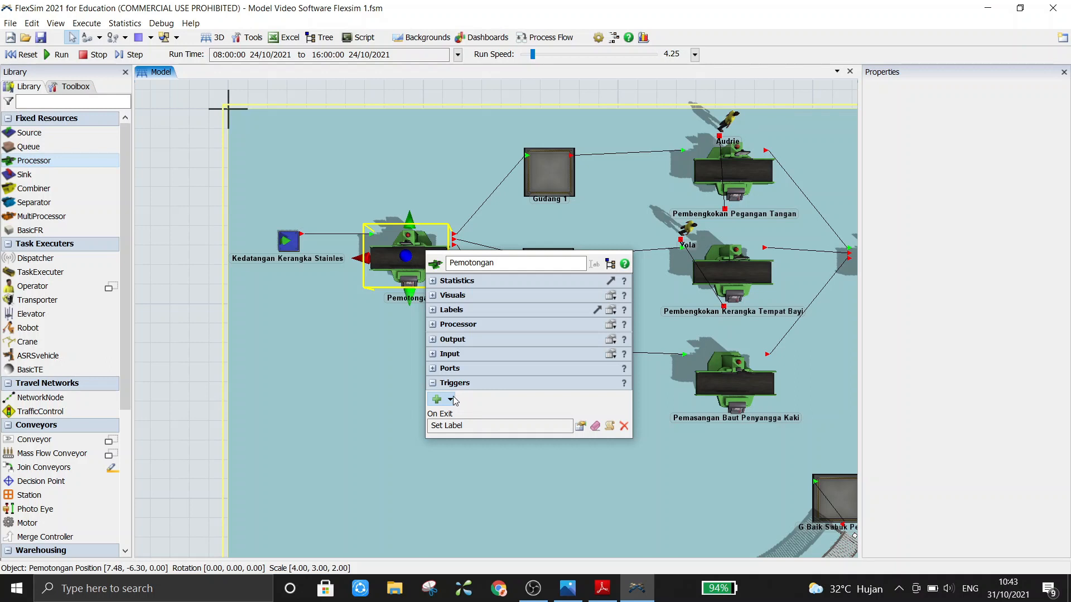
click(451, 400)
click(514, 406)
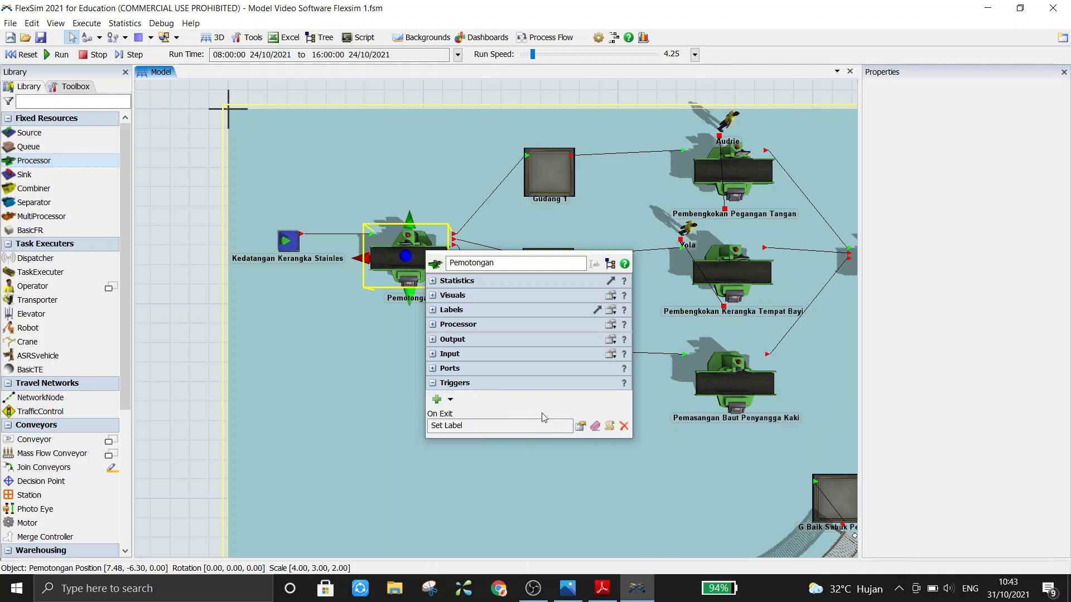
click(623, 426)
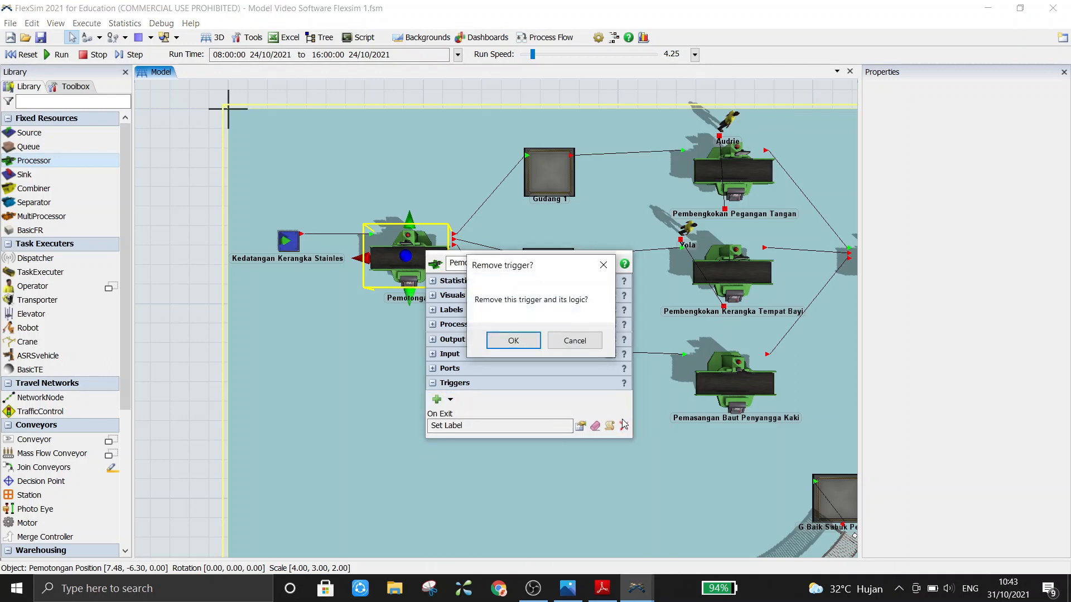
click(515, 341)
Add an On Exit trigger to Pemotongan that sets the item's "Type" label to duniform(1,3,getstream(current)).
click(450, 400)
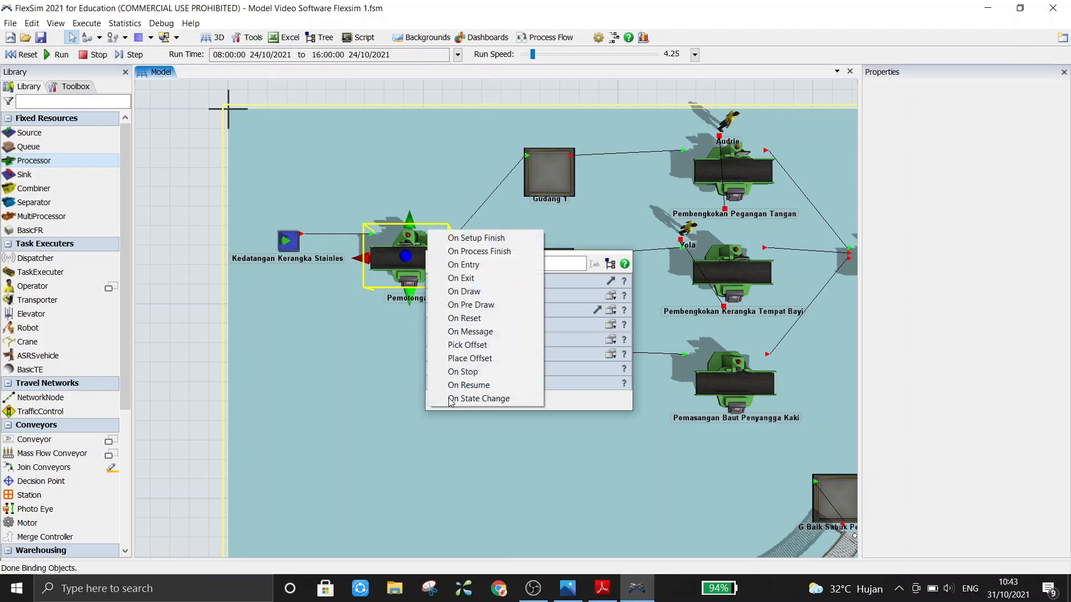
click(469, 278)
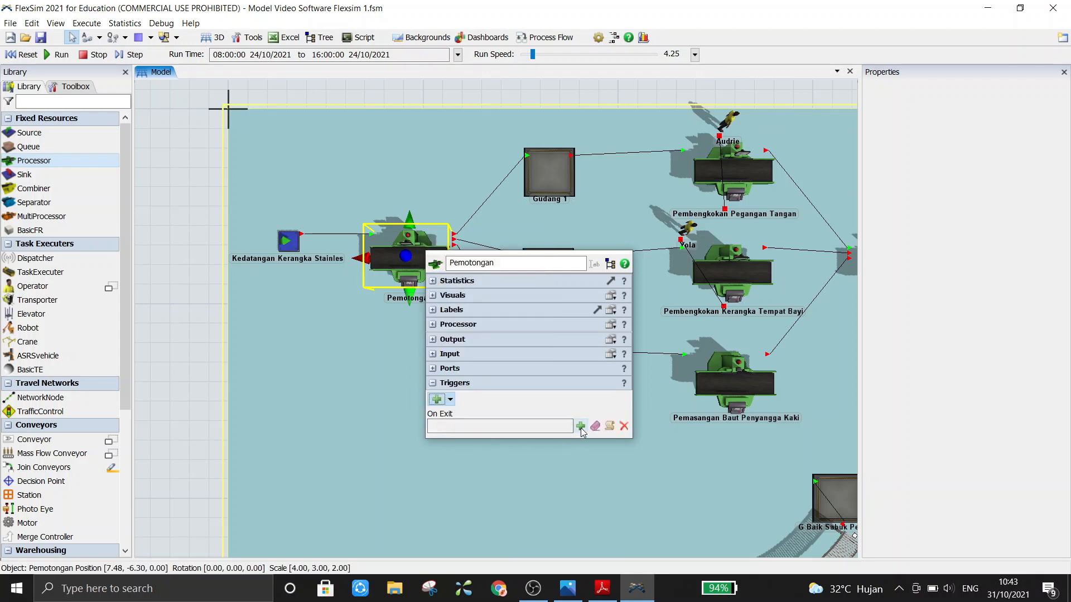
click(580, 427)
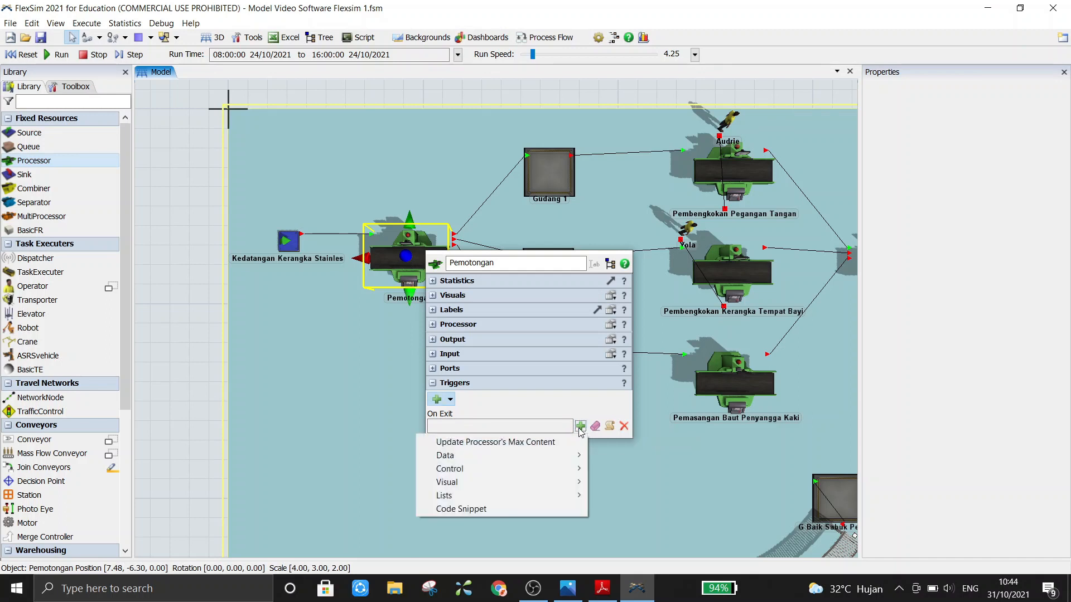
mouse_move(536, 456)
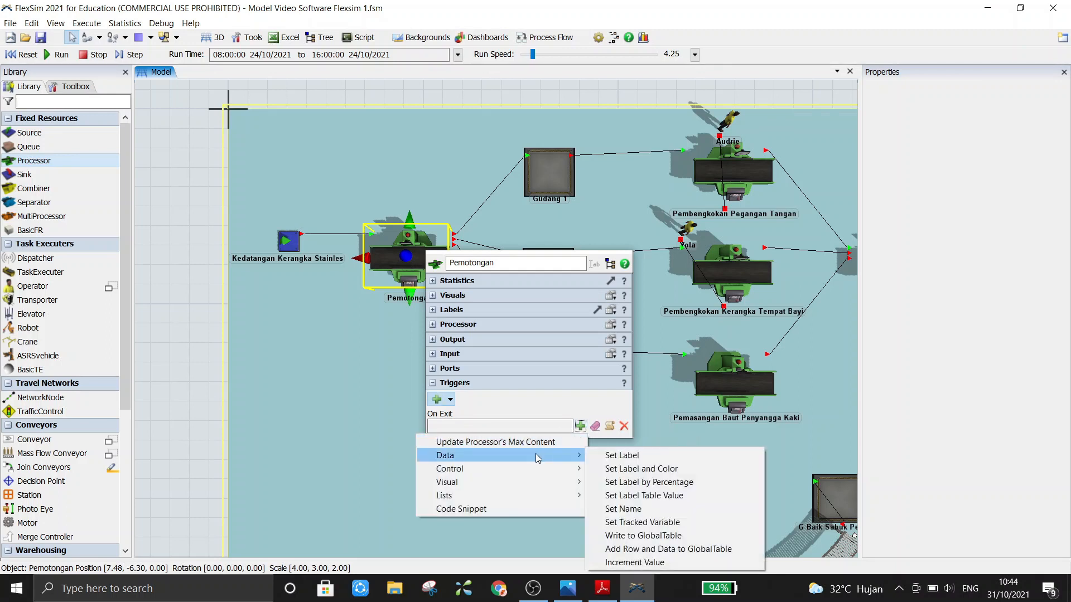
click(609, 456)
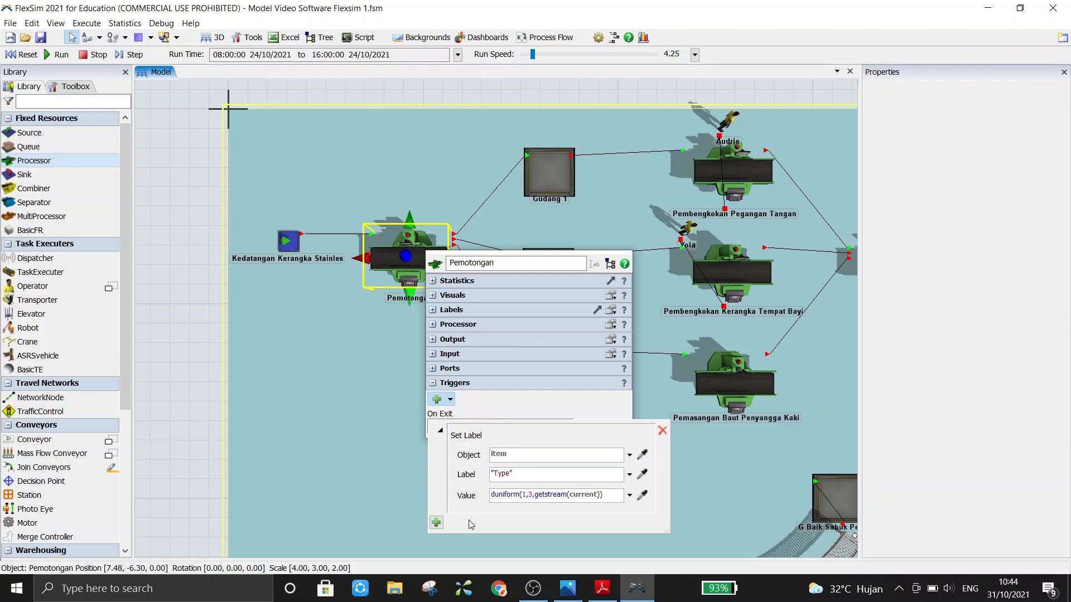
click(533, 494)
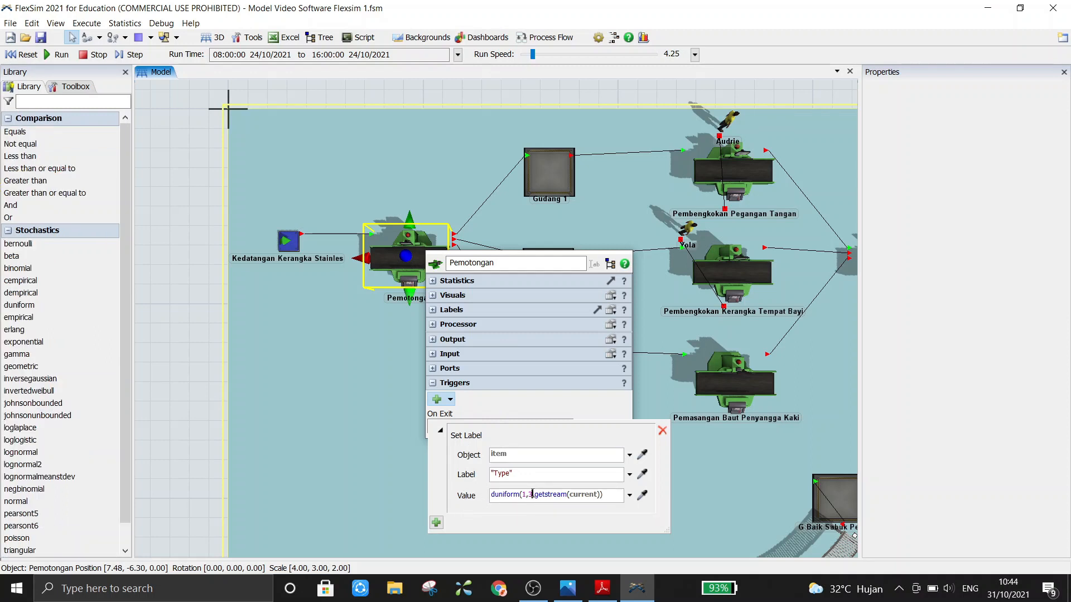
click(532, 496)
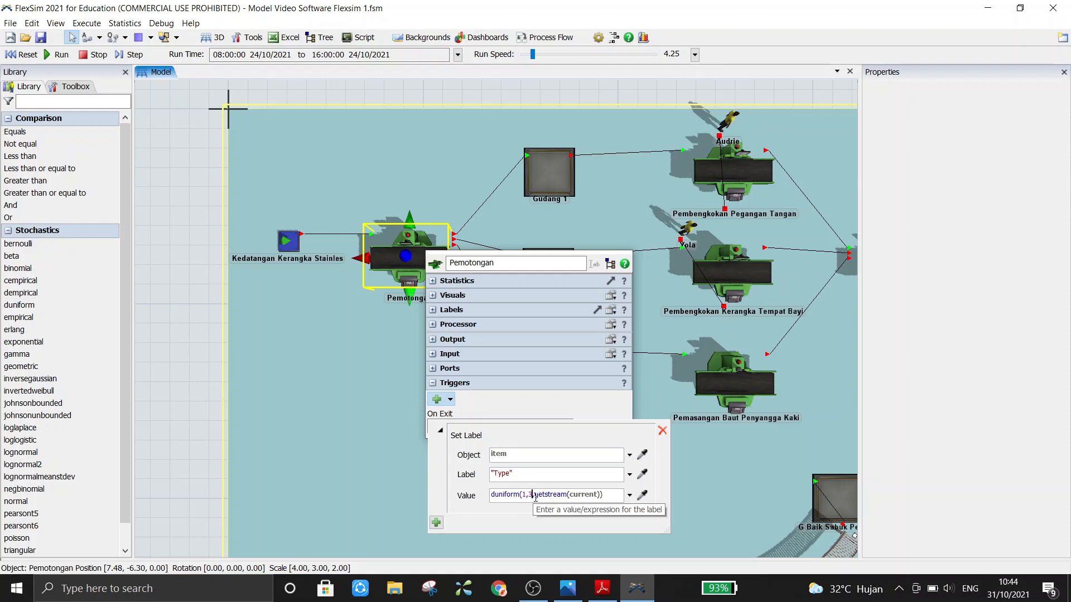
drag(532, 495, 528, 494)
click(531, 495)
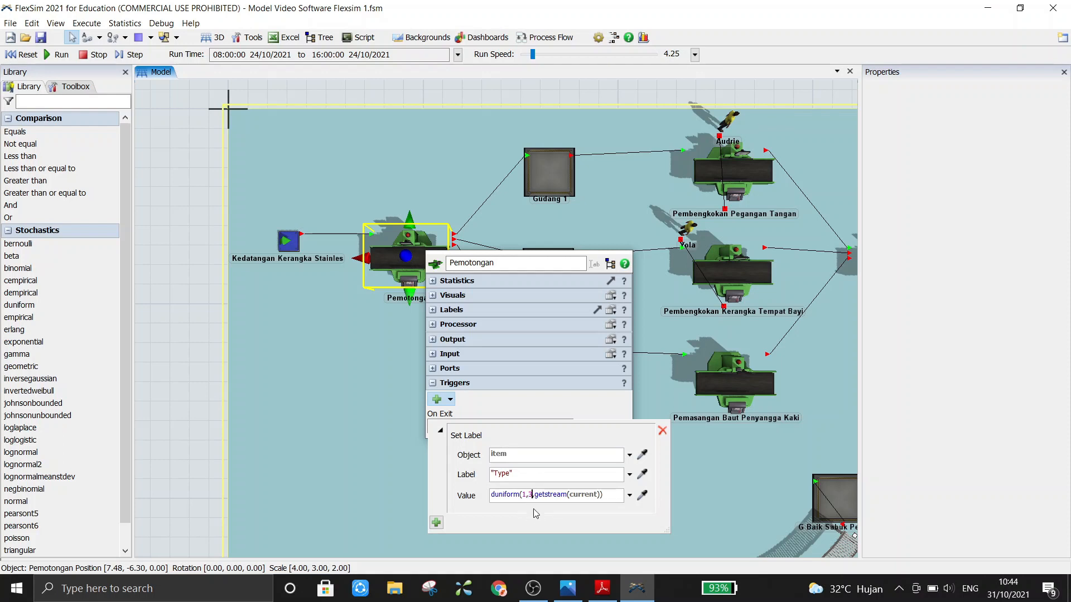
click(518, 413)
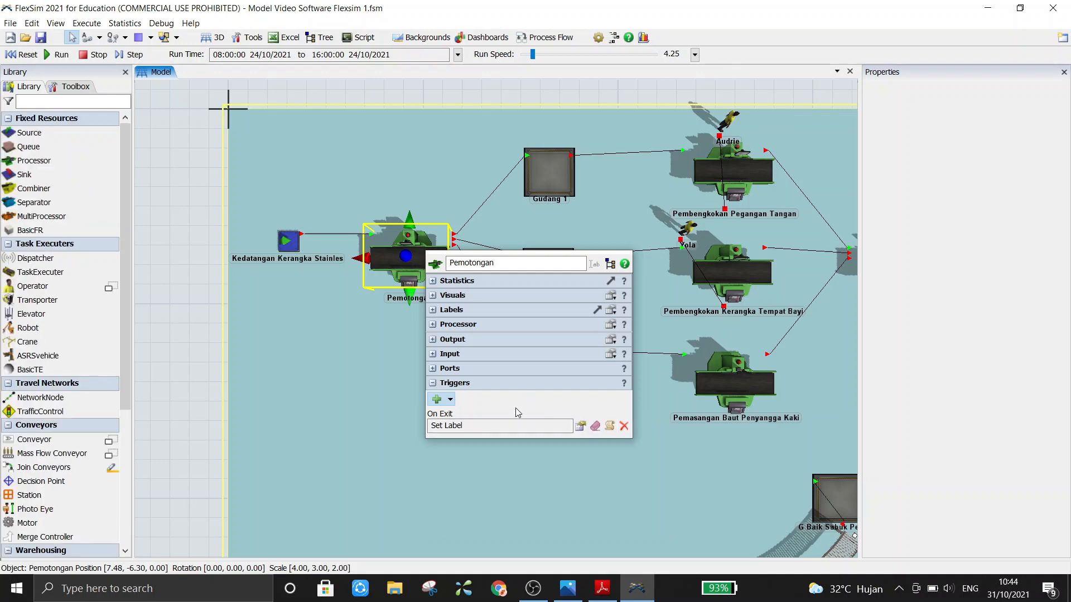
click(173, 283)
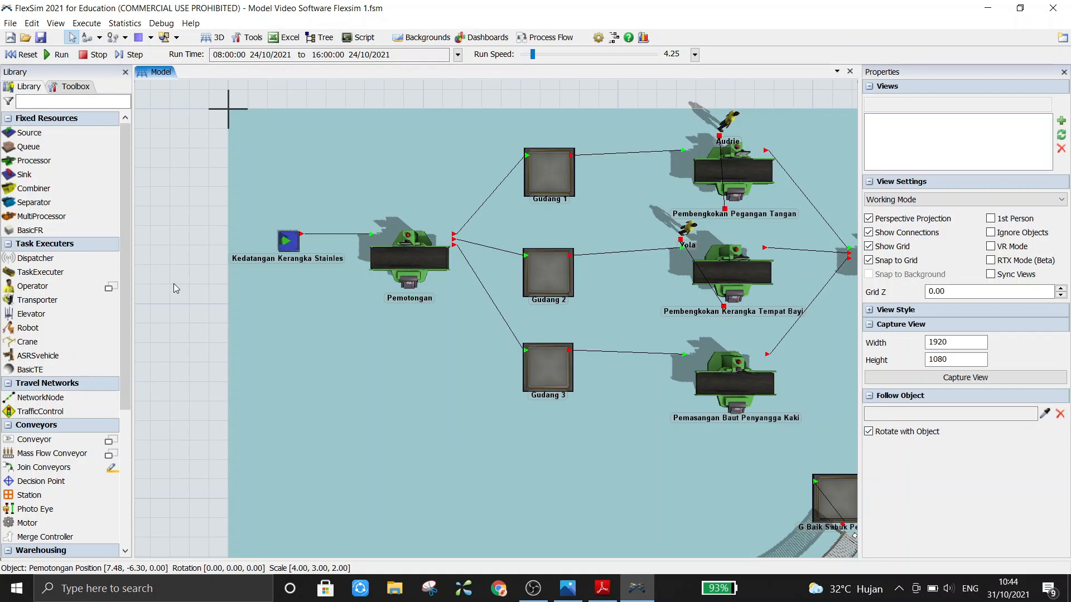
Examine Pemotongan's Send To Port setting in its Output properties and the routing options available for it.
click(413, 262)
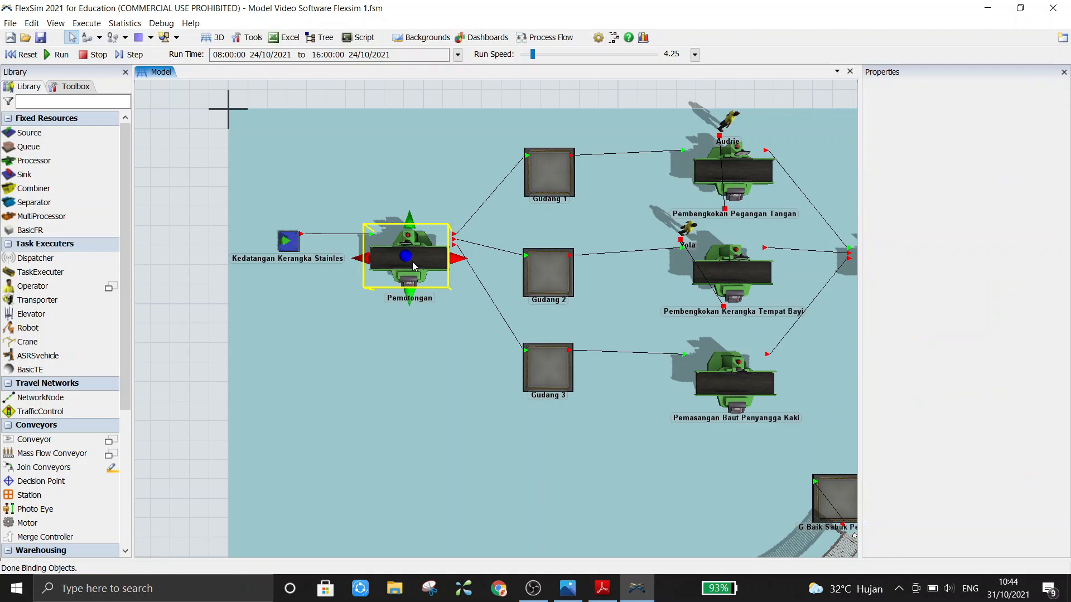
double_click(414, 266)
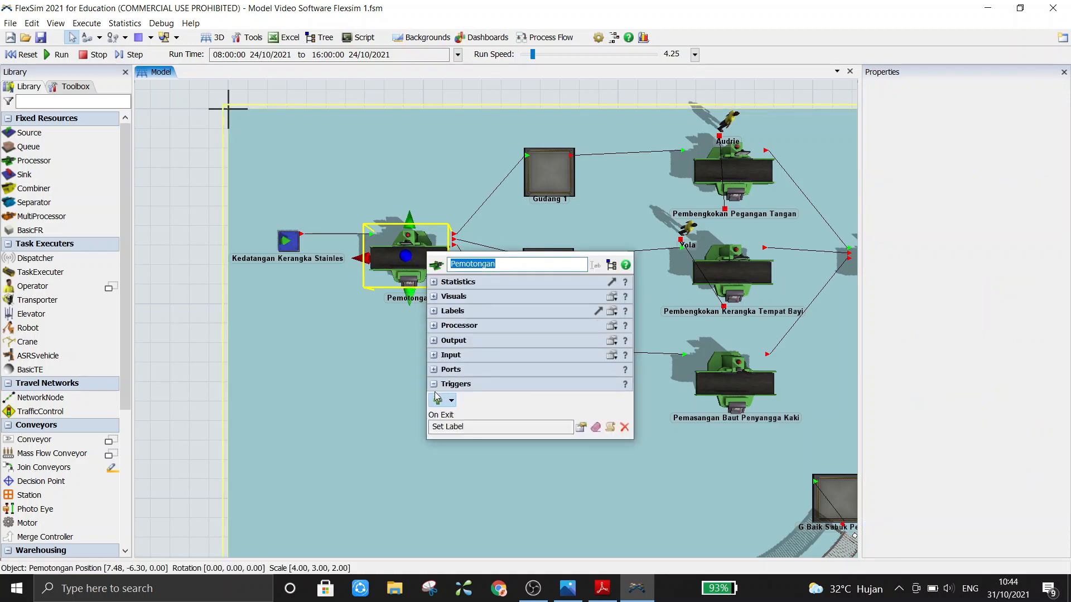
click(434, 341)
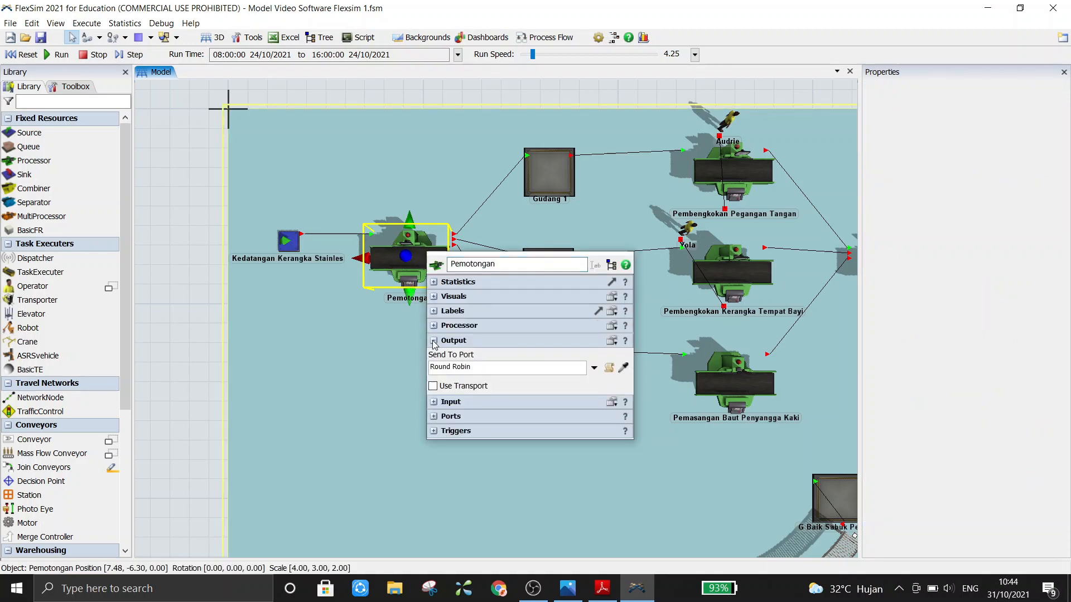
click(594, 369)
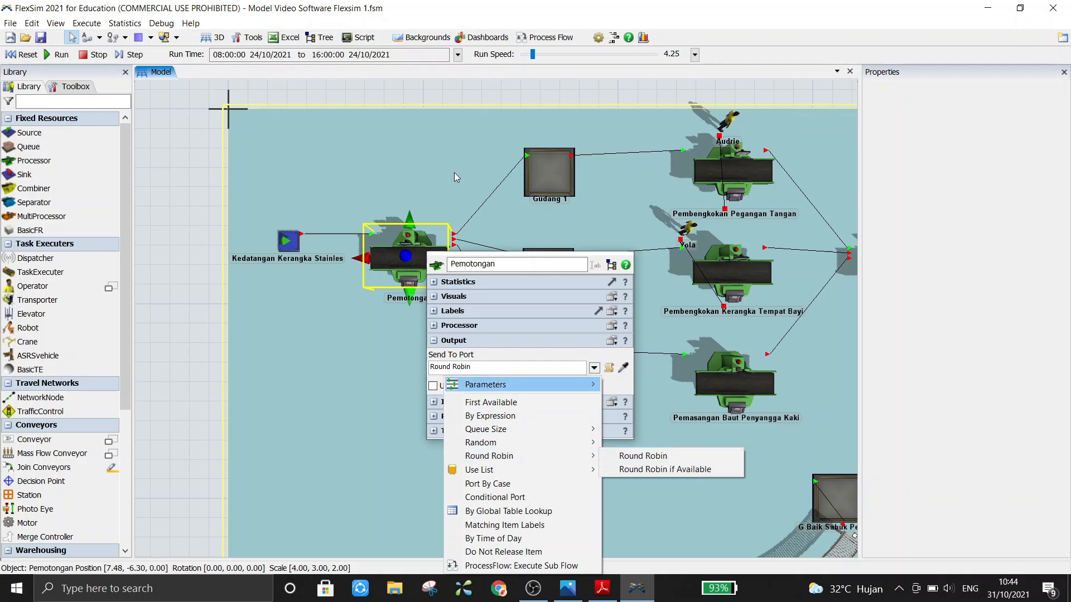
click(193, 234)
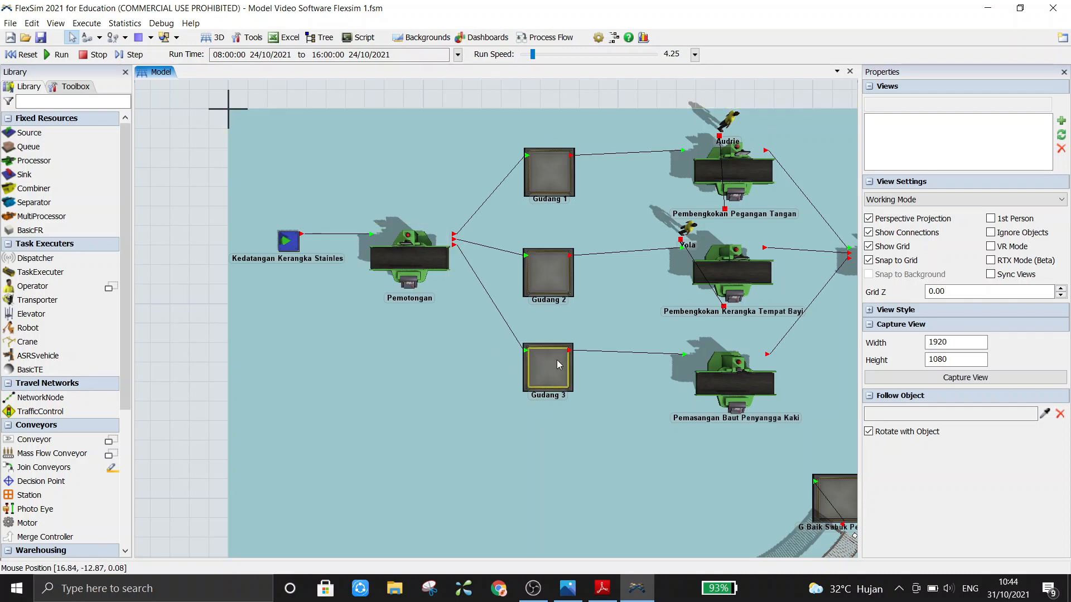
Examine Gudang 1's On Entry trigger, the trigger events that can be added, and its Set Label object, label and value.
drag(197, 246, 106, 298)
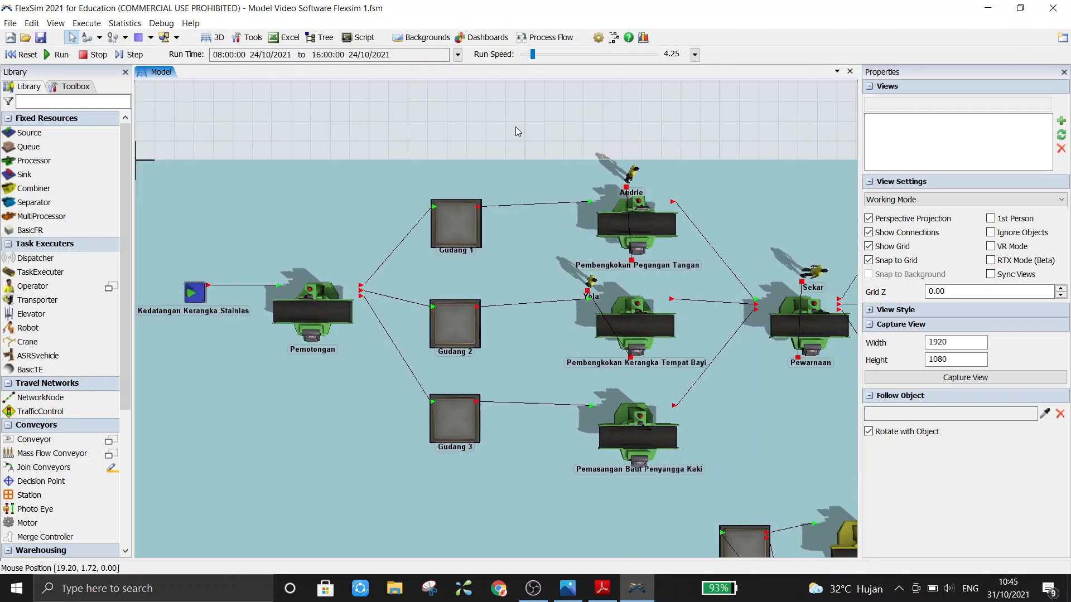
drag(515, 127, 473, 122)
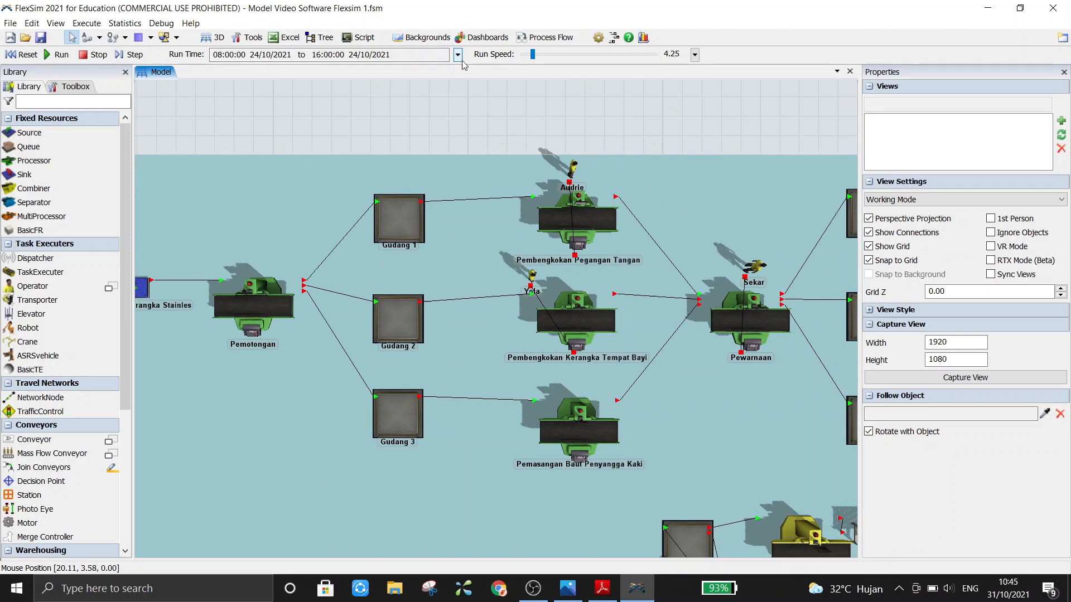
click(277, 315)
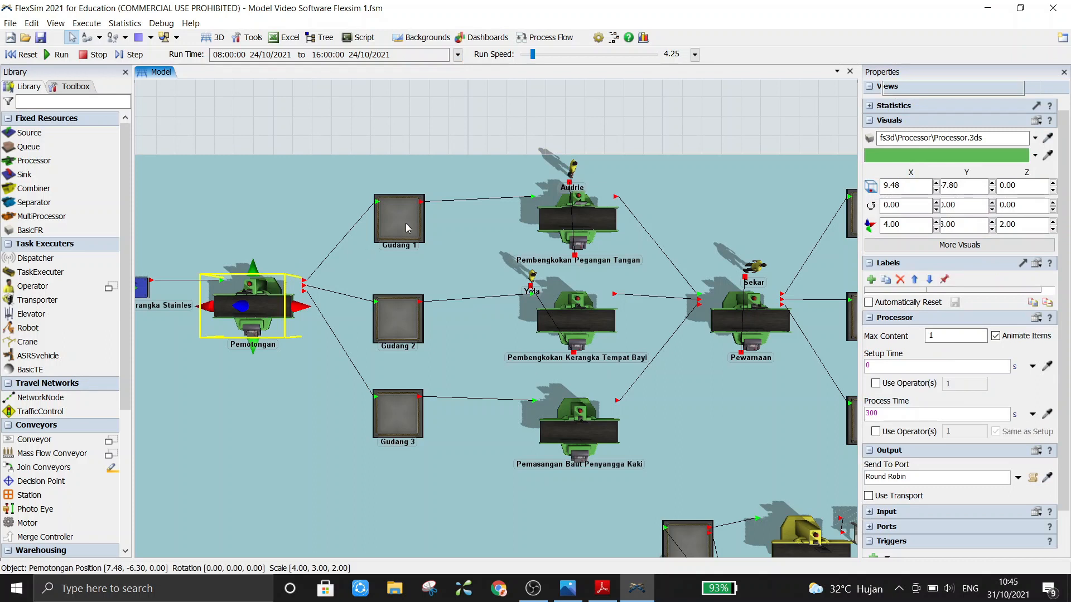
click(421, 125)
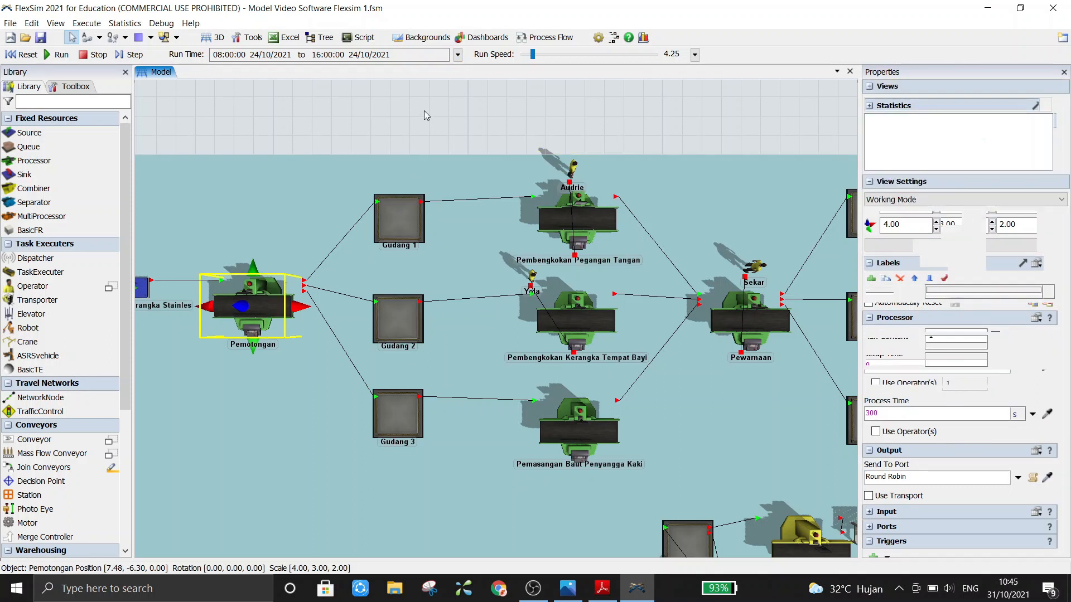
click(393, 226)
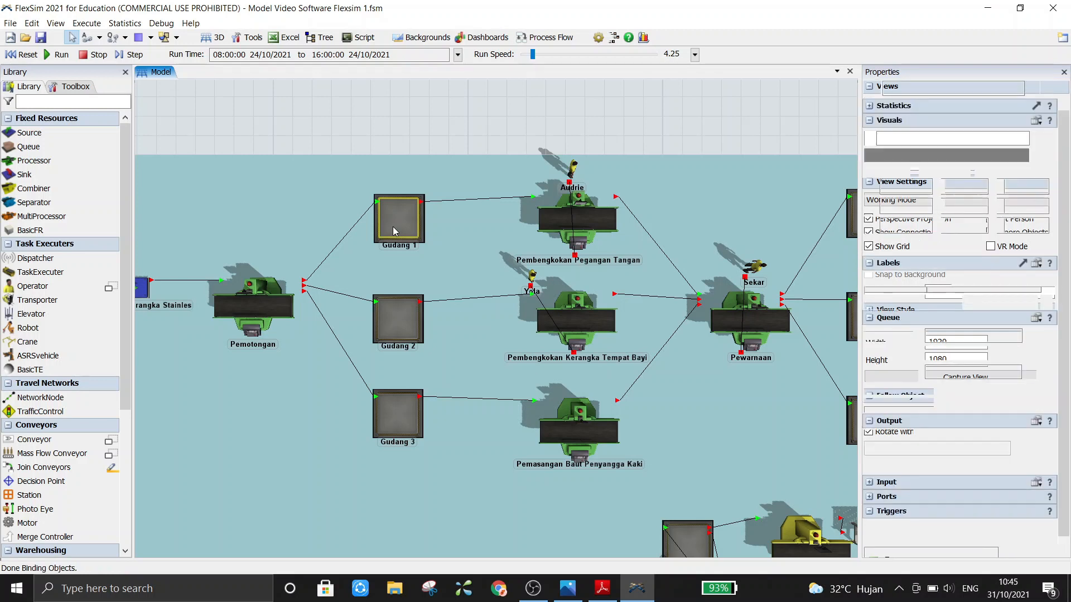
double_click(393, 231)
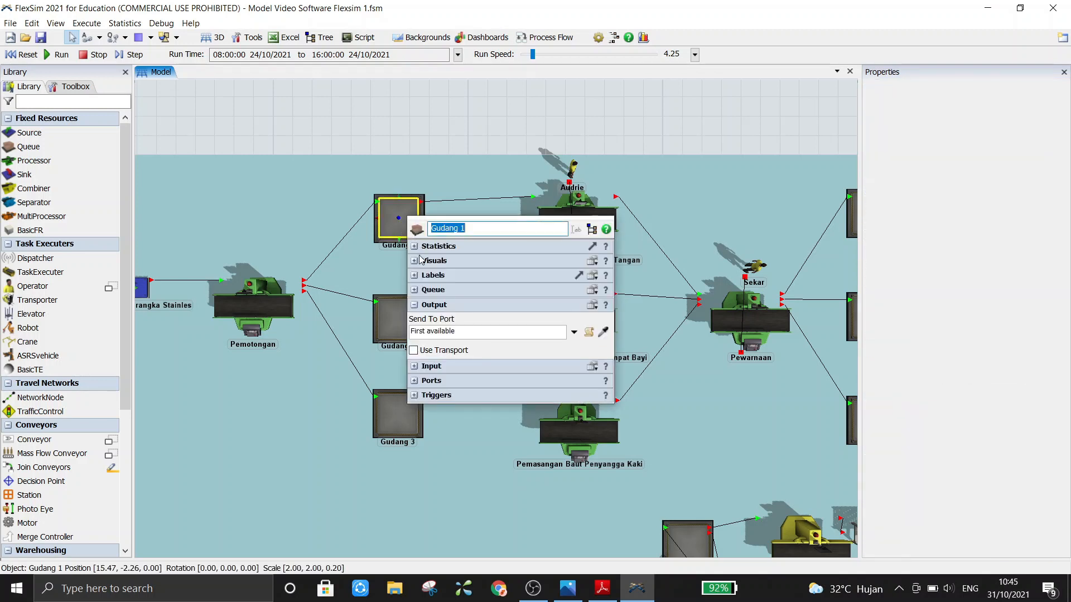
click(415, 305)
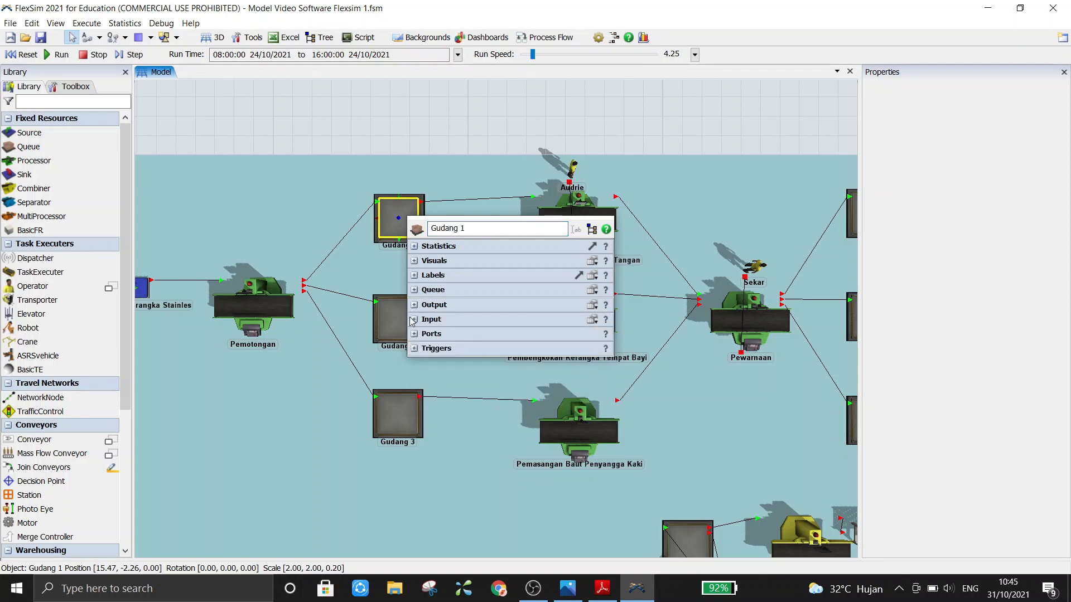
click(414, 348)
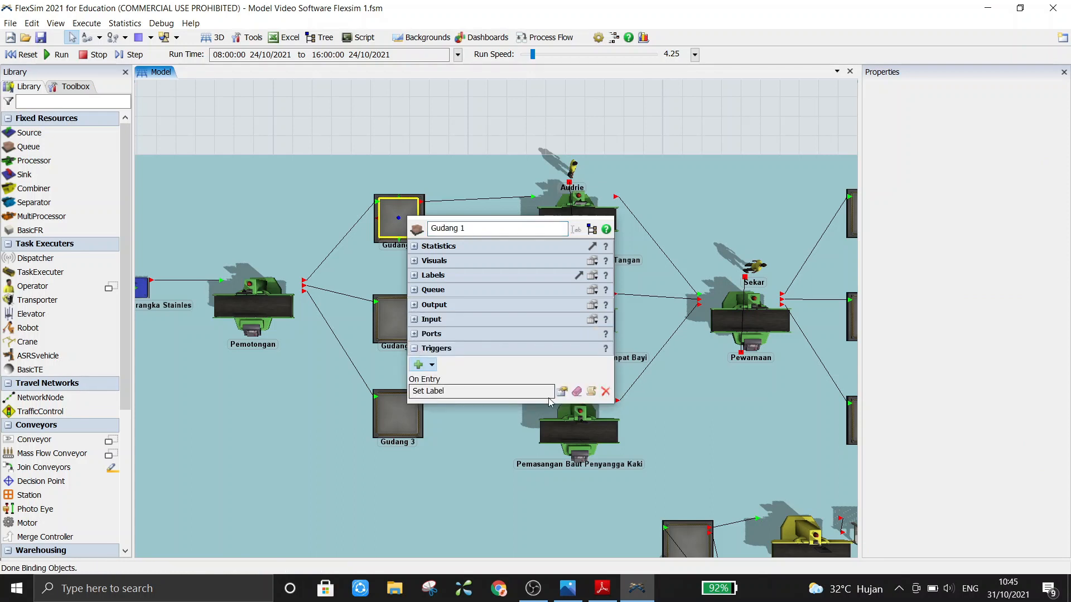
click(432, 365)
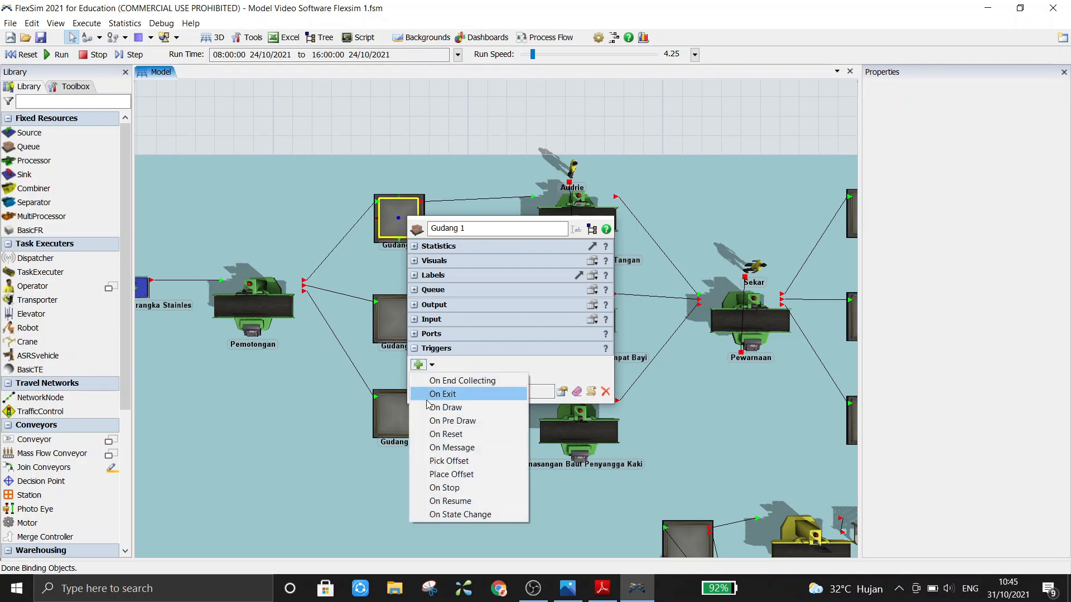
click(552, 365)
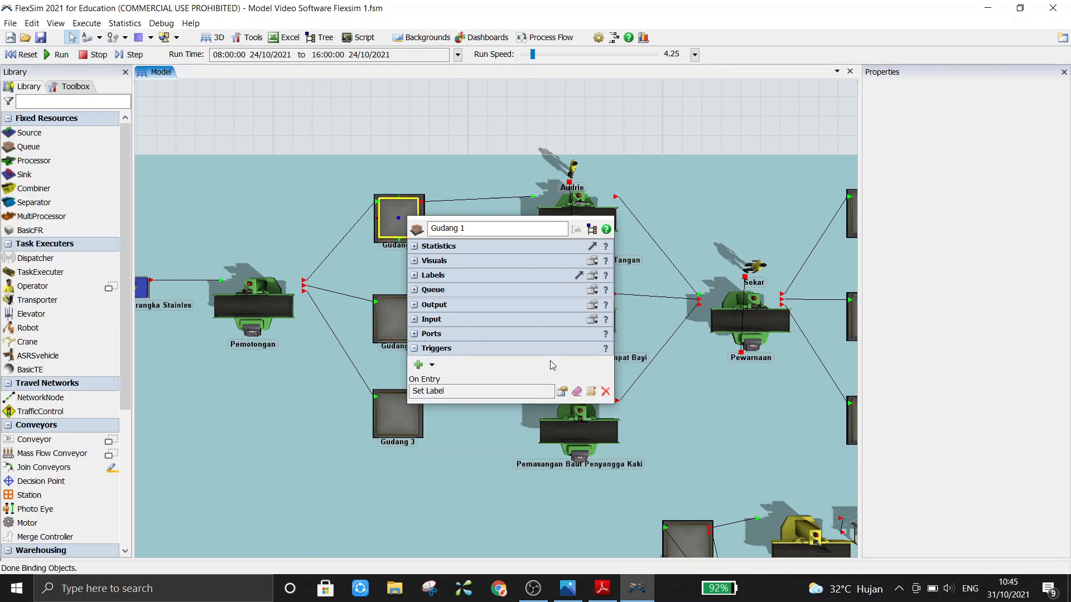
click(560, 394)
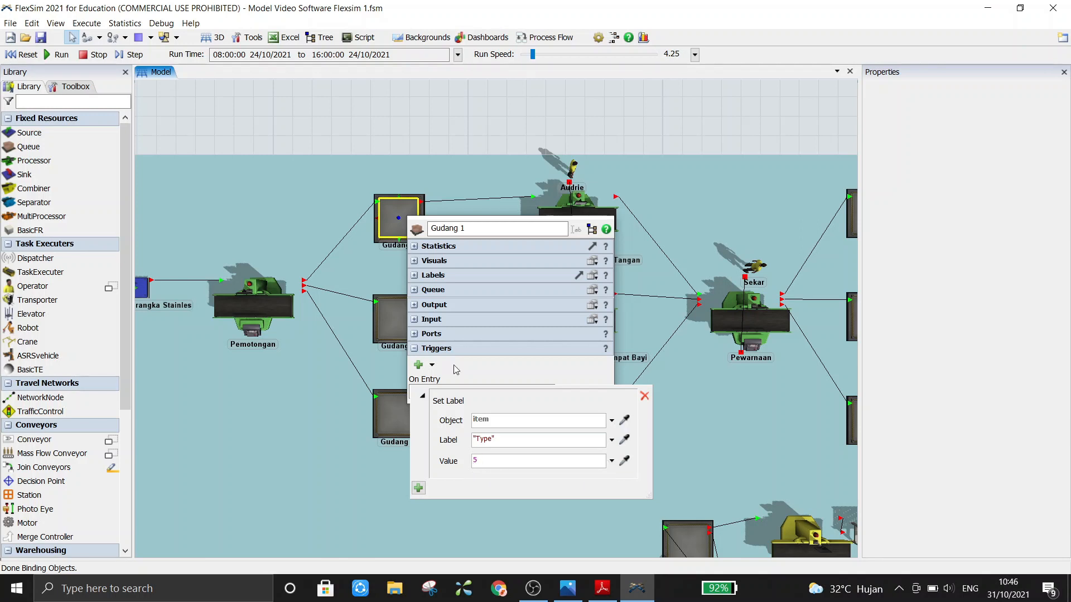
click(484, 369)
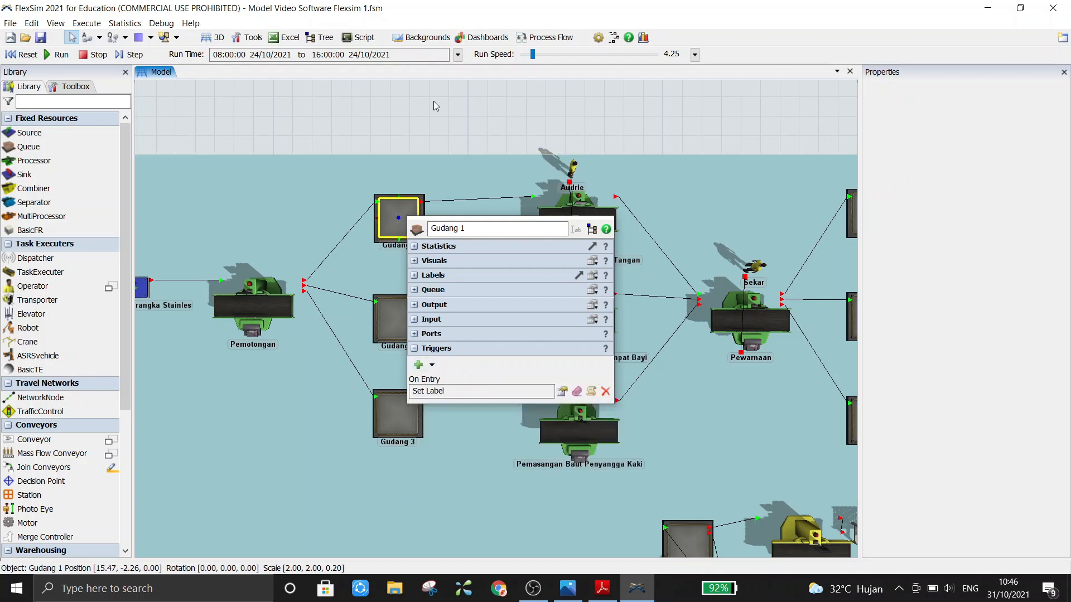
click(433, 128)
Examine Gudang 2's available trigger events and the Set Label parameters of its On Entry trigger.
click(400, 309)
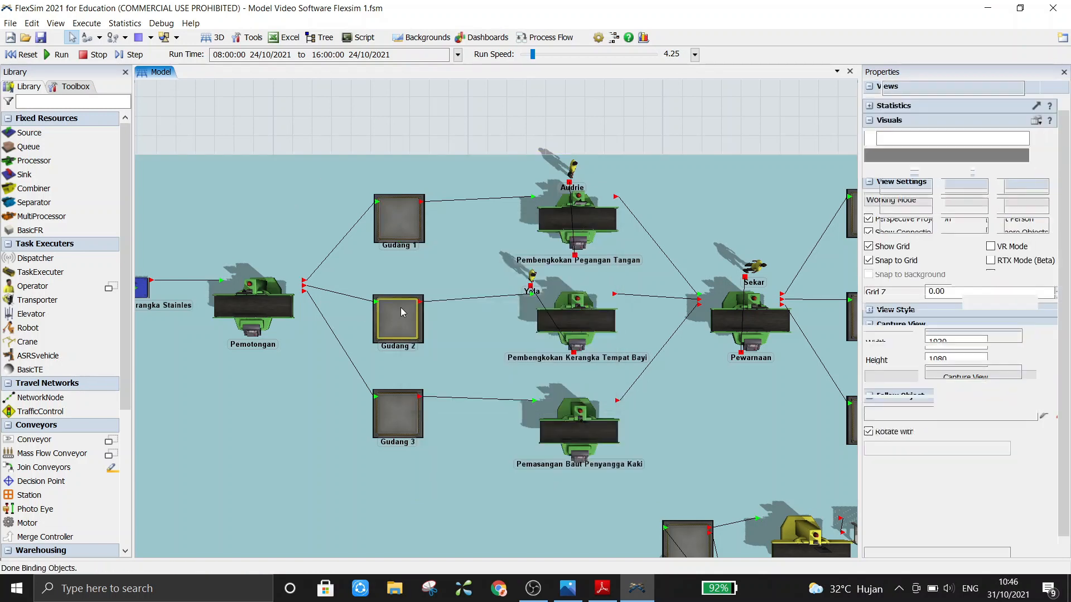
double_click(402, 312)
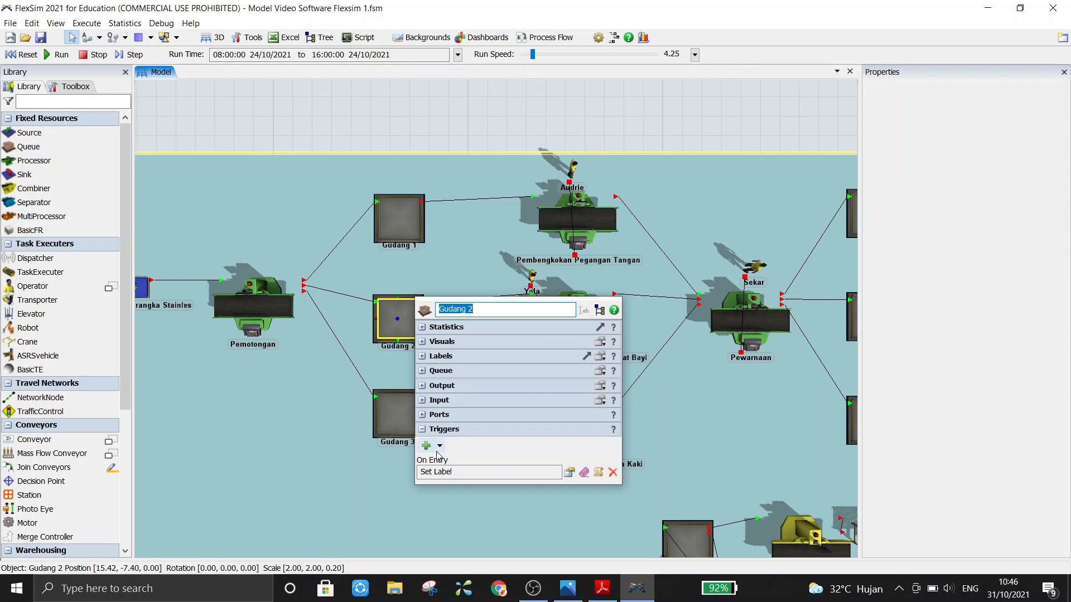
click(438, 446)
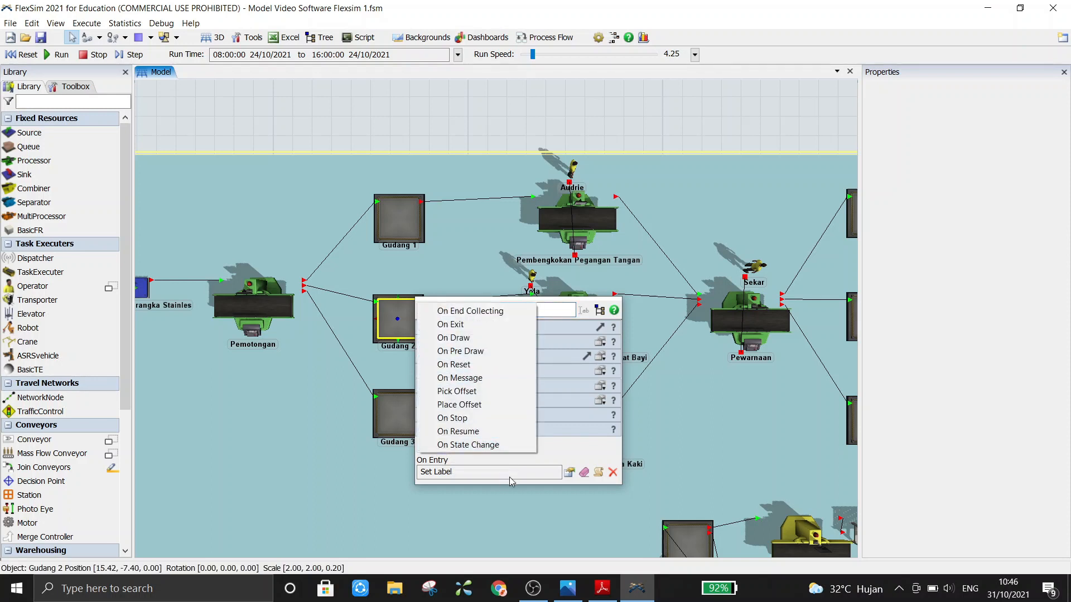
click(560, 450)
click(570, 472)
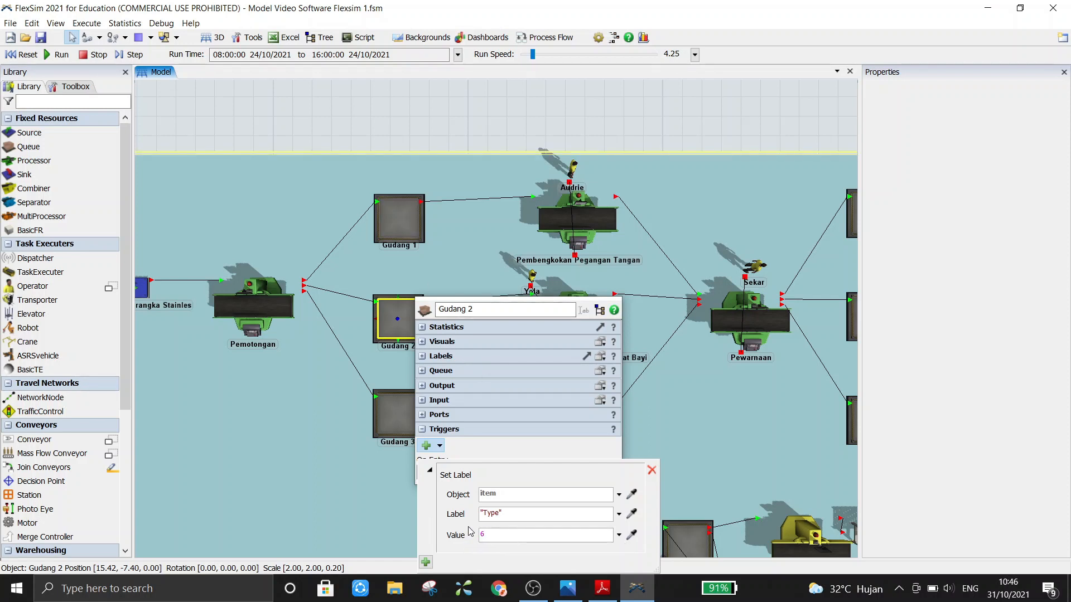
Examine Gudang 3's available trigger events and the Set Label parameters of its On Entry trigger.
click(476, 118)
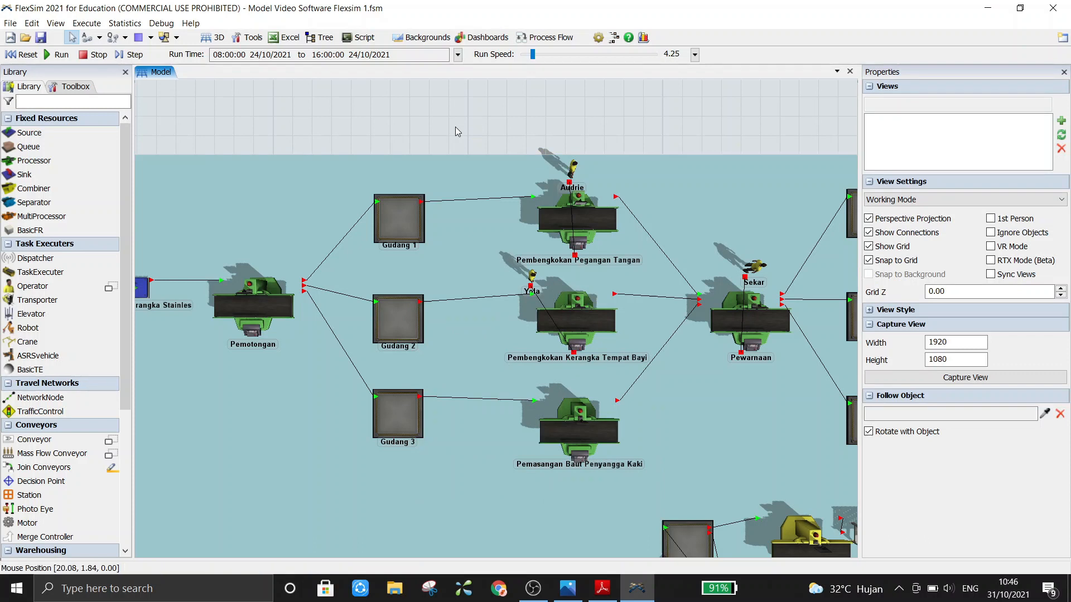
click(401, 428)
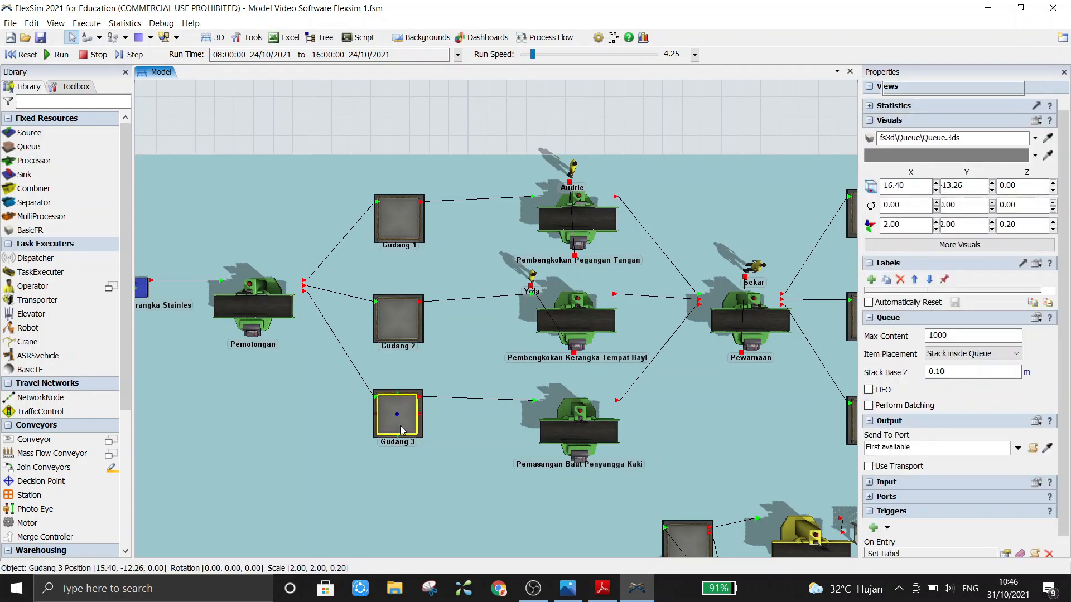
double_click(401, 428)
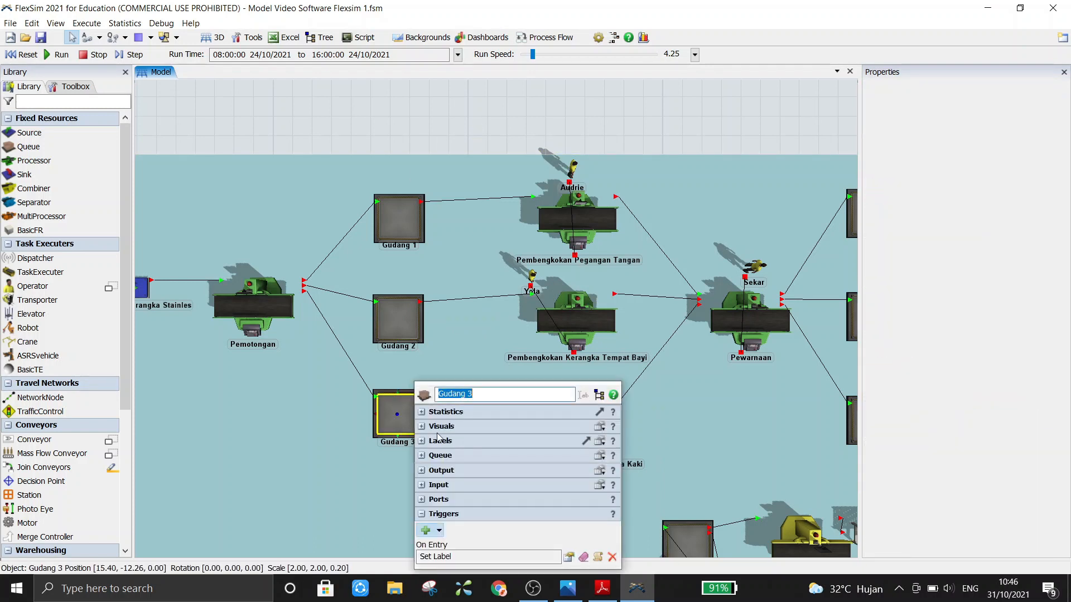
click(439, 531)
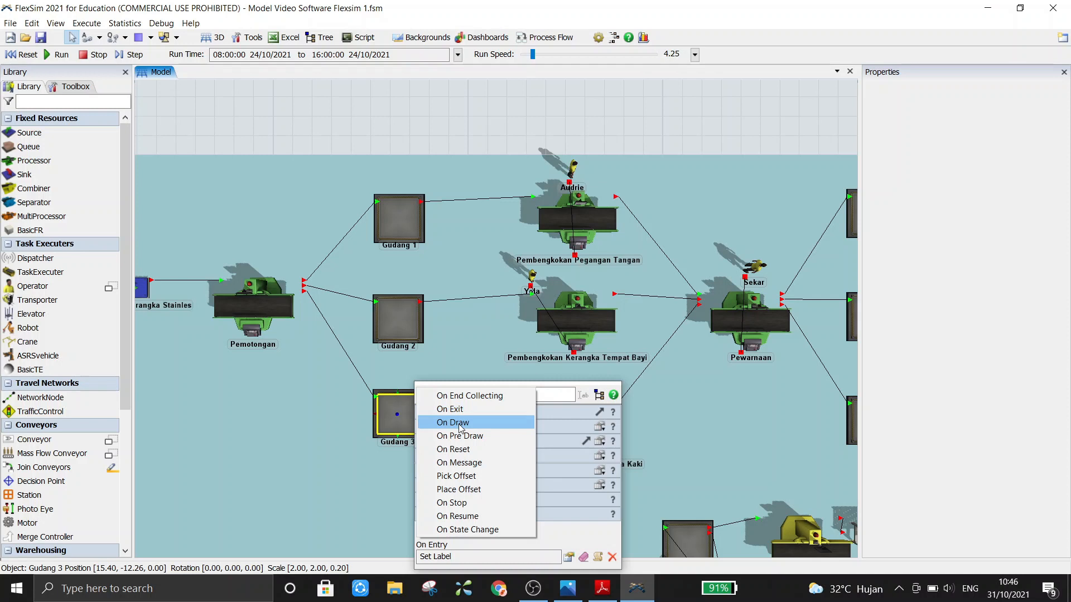
click(609, 536)
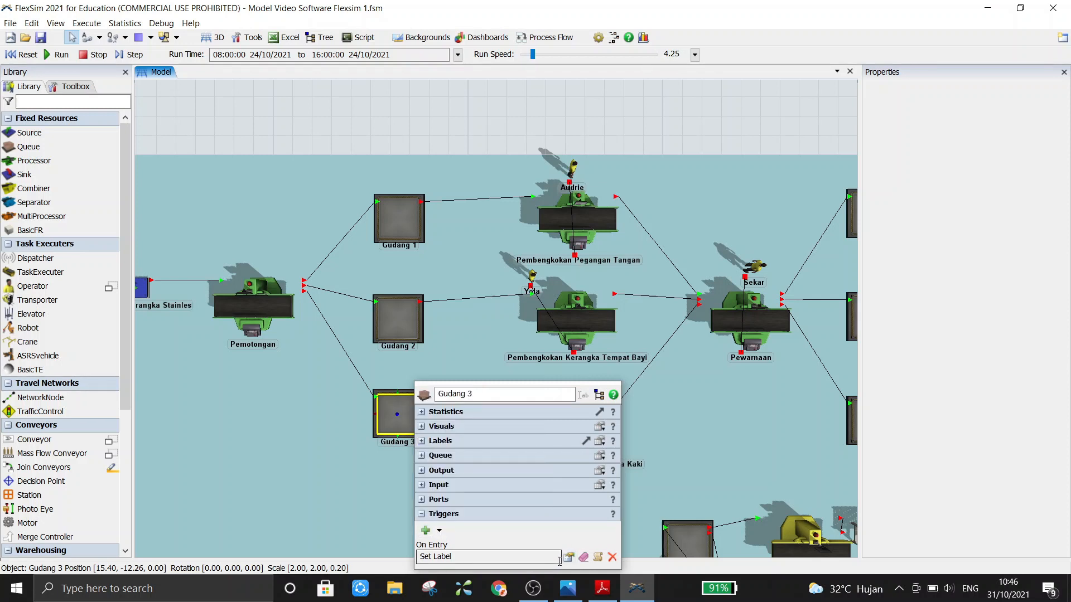
click(570, 558)
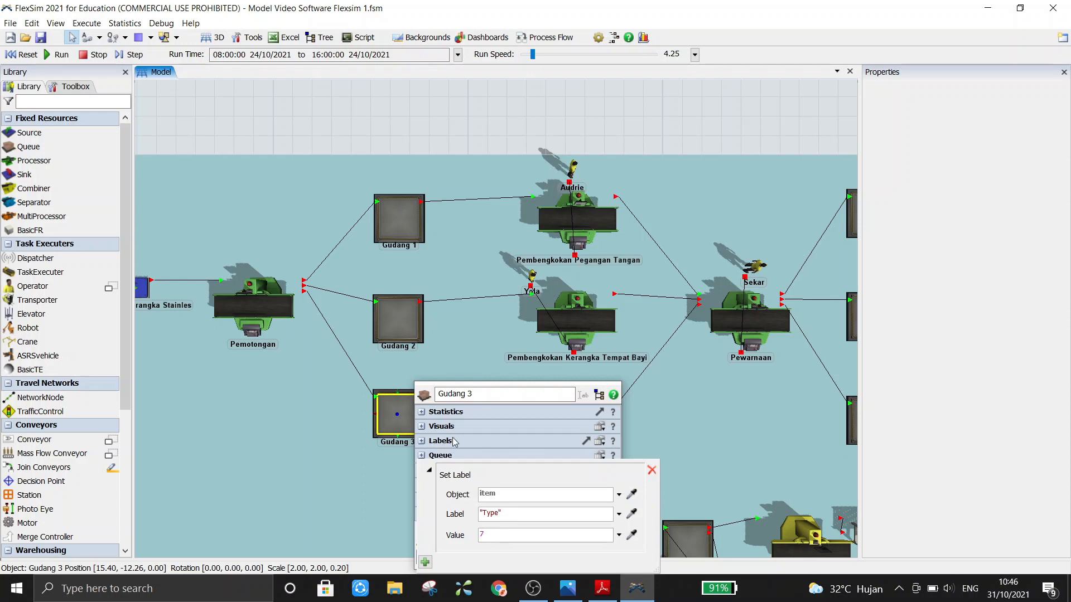
click(429, 119)
Read the case study PDF's passage on bending the cut handle frames and the operator assigned to that process.
drag(472, 127, 415, 127)
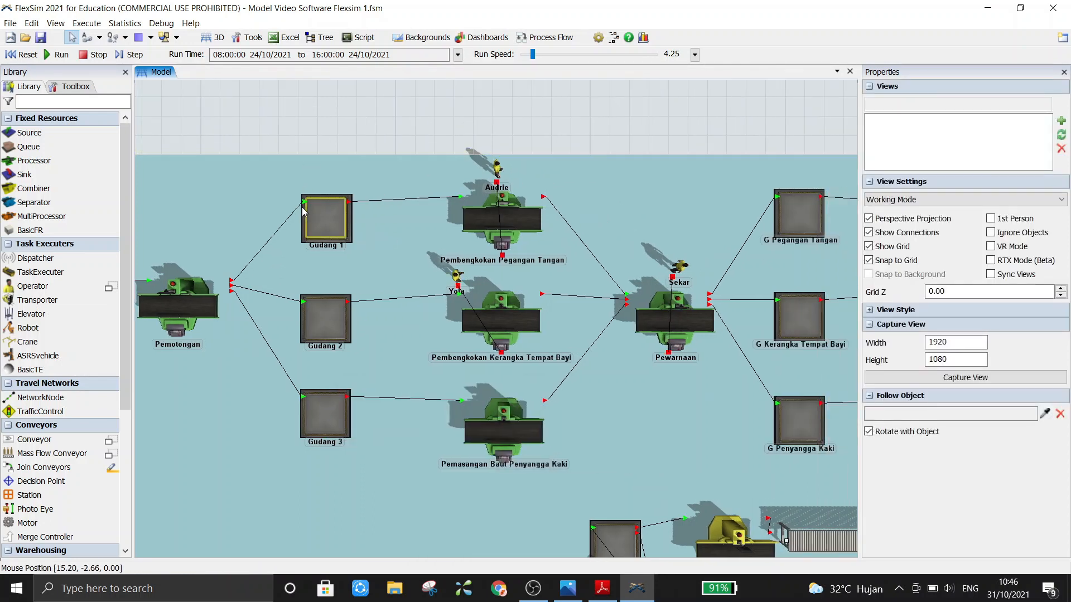
click(600, 527)
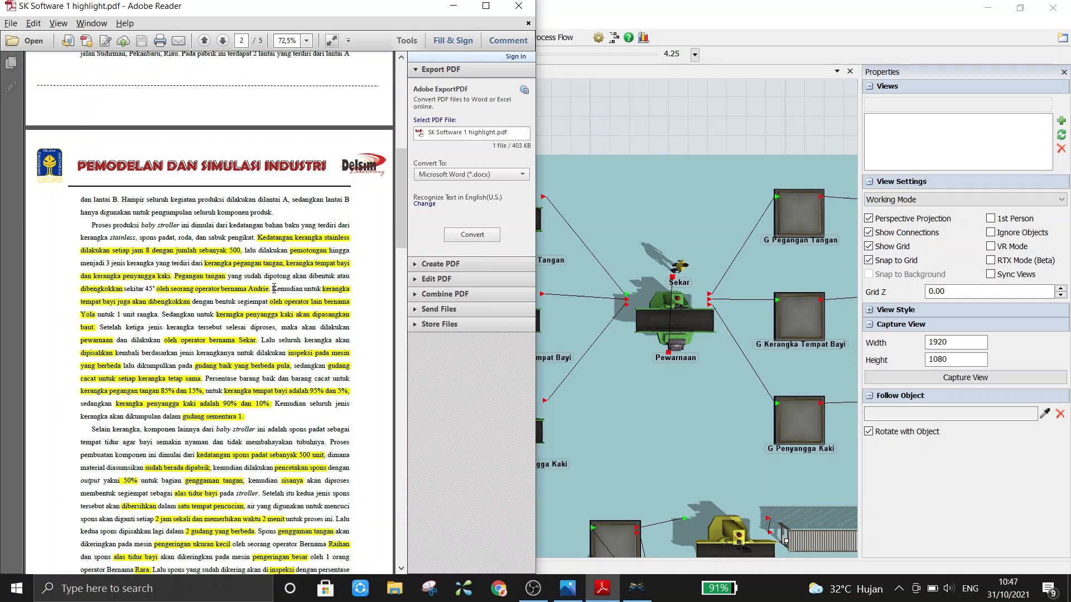
click(630, 126)
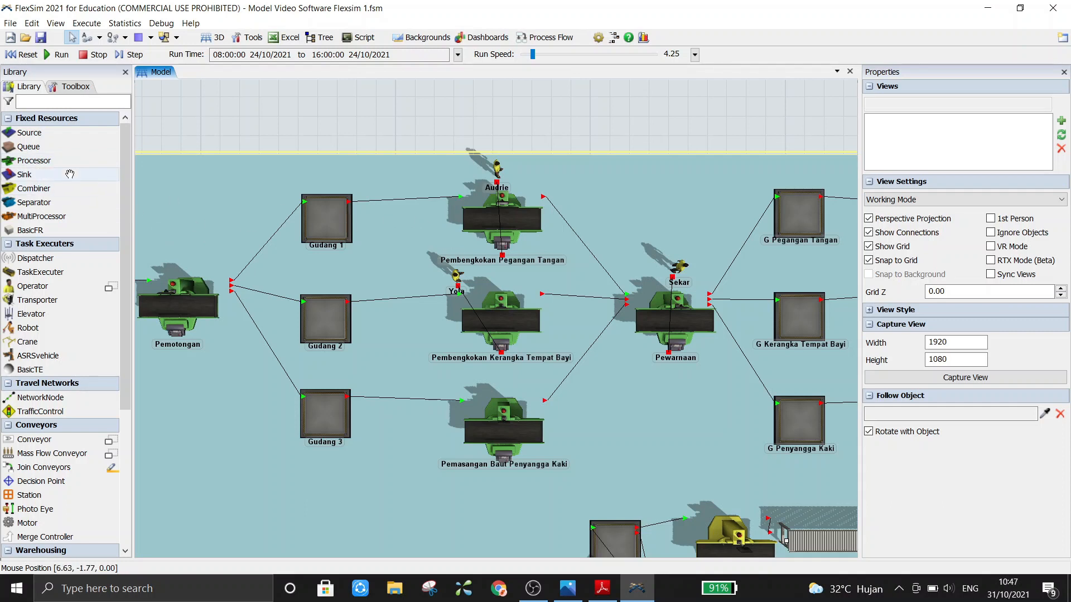
Examine the object name given to the Pembengkokan Pegangan Tangan processor in its properties.
click(505, 215)
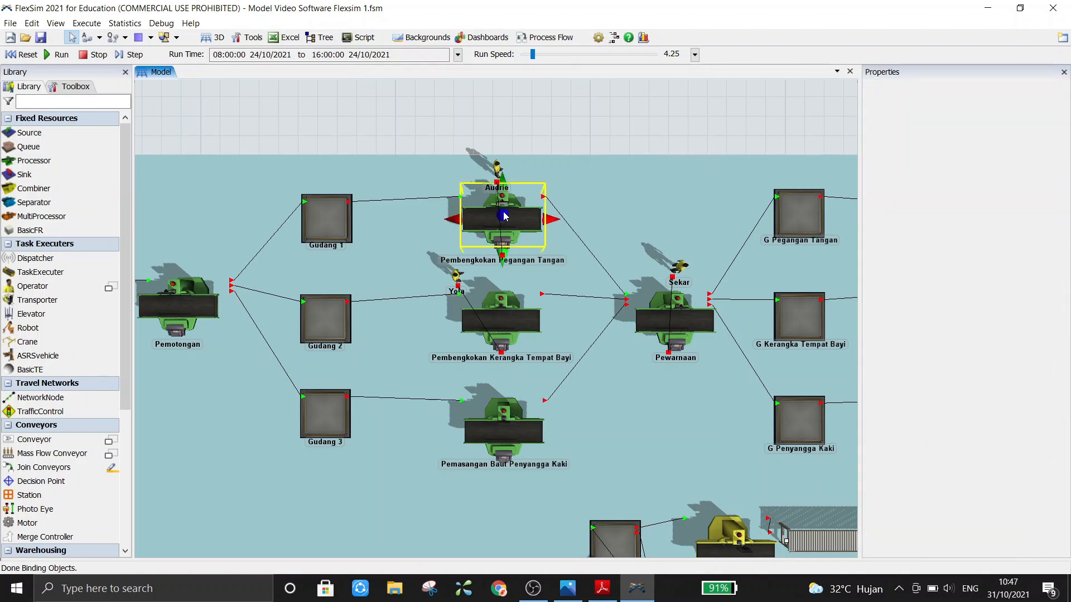
double_click(504, 216)
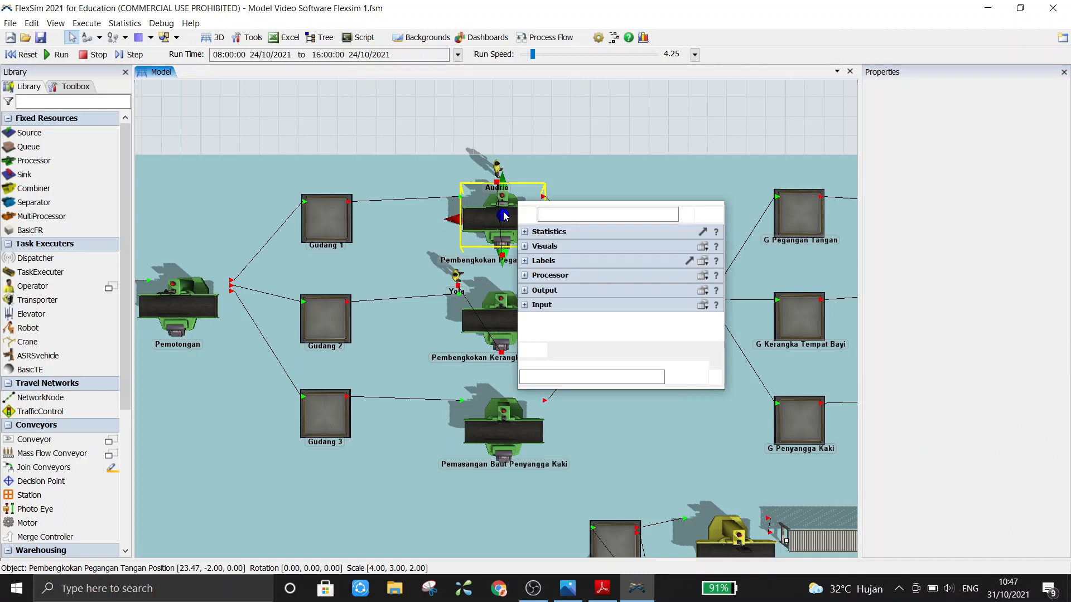
click(619, 215)
drag(665, 213, 537, 217)
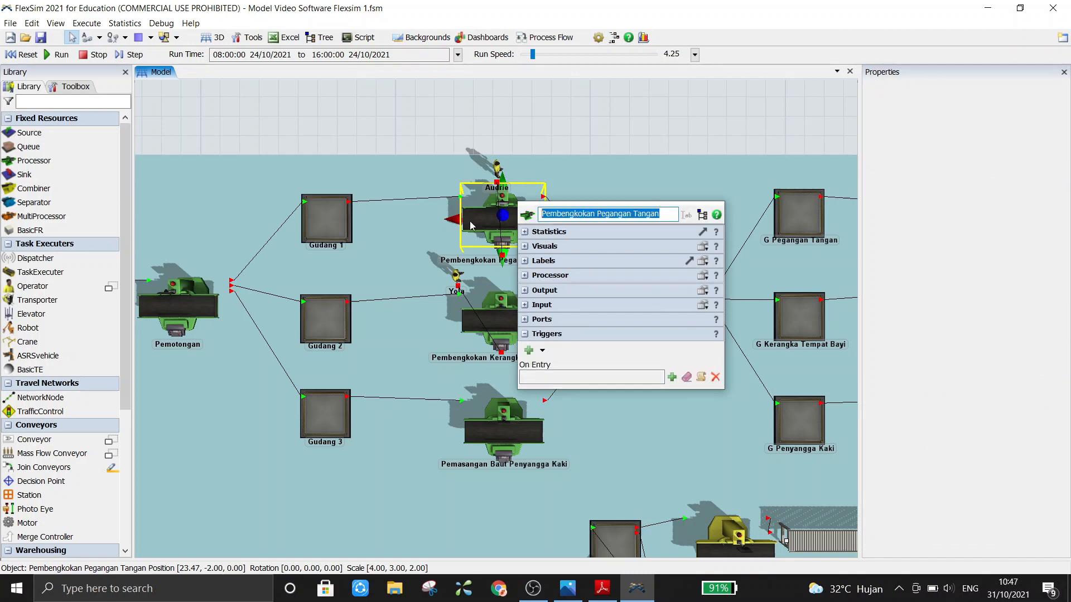
click(531, 120)
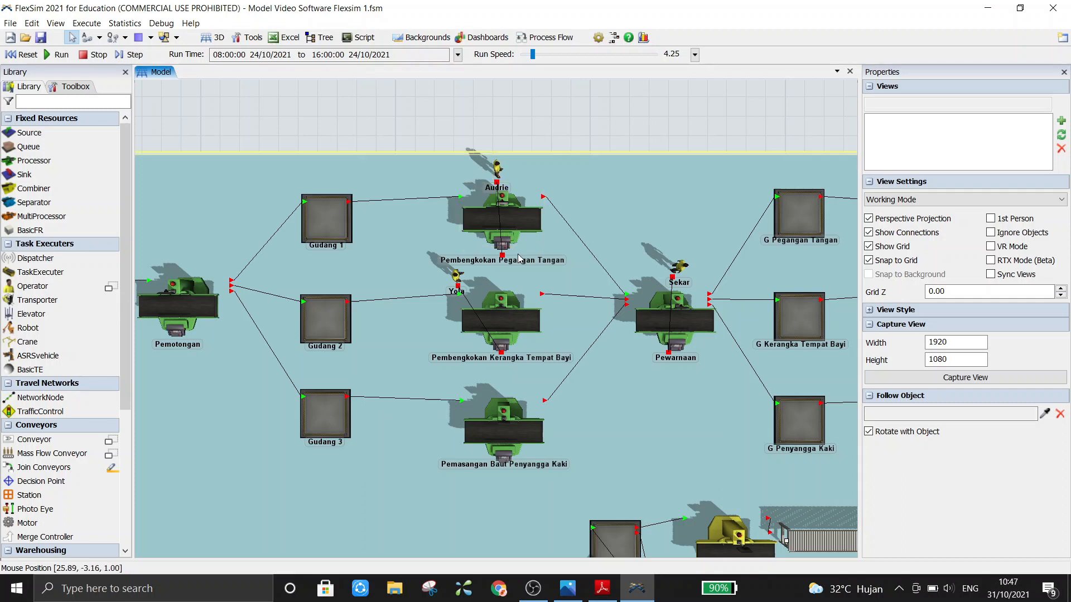
Look up the process time of Pembengkokan Pegangan tangan in Table 2 of the case study PDF.
mouse_move(611, 595)
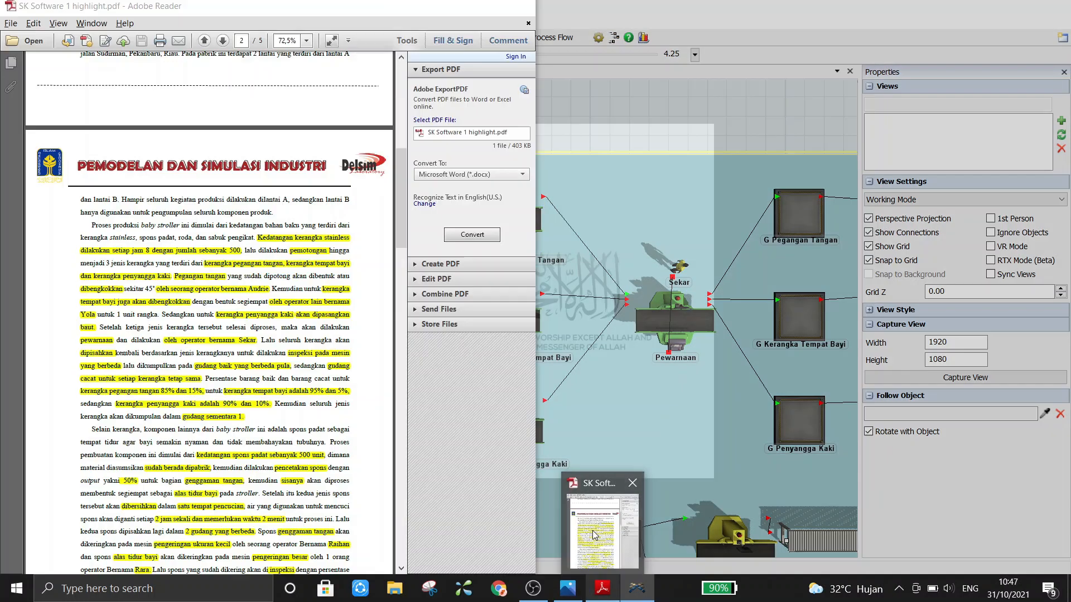
click(595, 534)
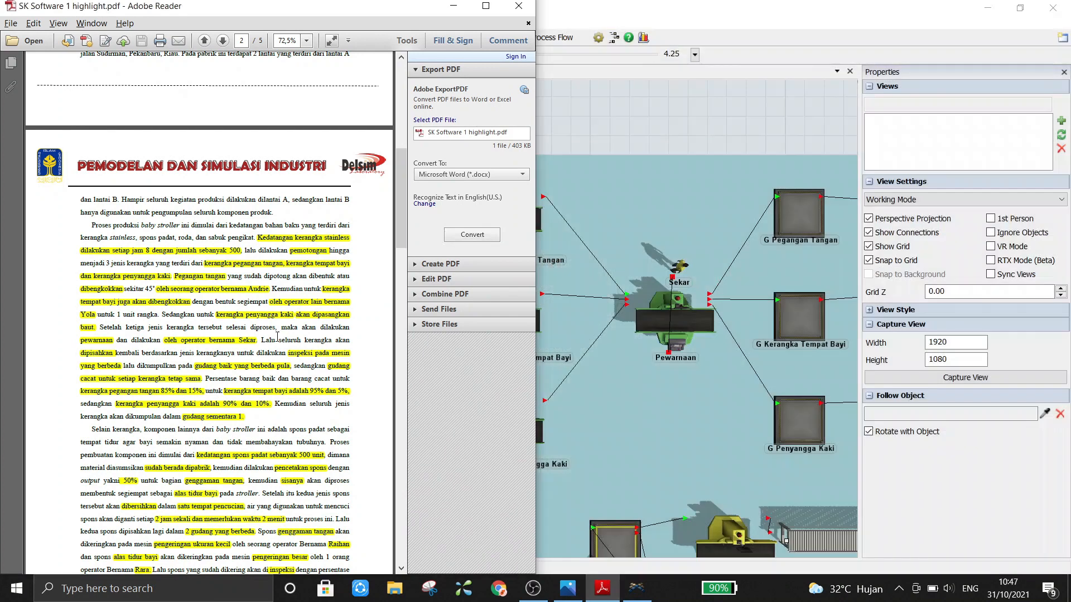
drag(400, 197, 403, 474)
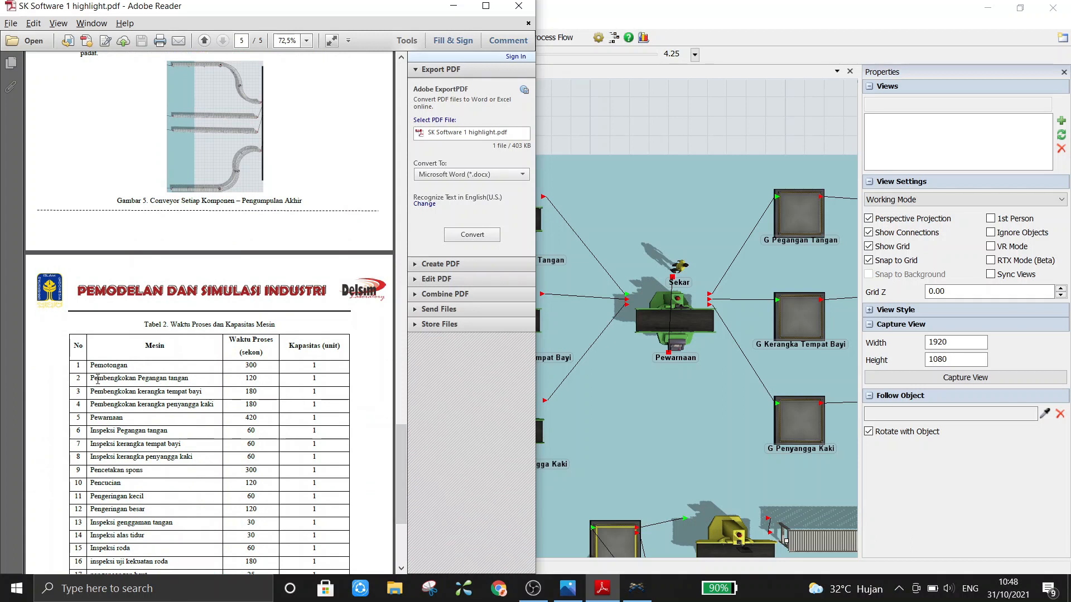
drag(90, 378, 266, 381)
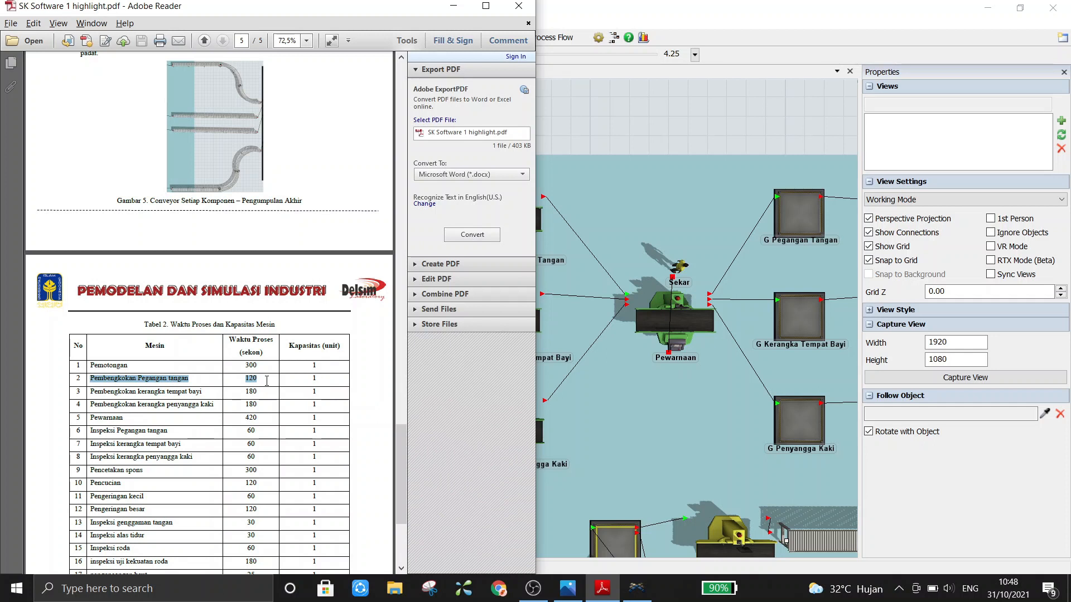
click(611, 116)
Set Pembengkokan Pegangan Tangan's Operator option to By Name, using the Plane2 operator connected to that processor.
click(510, 226)
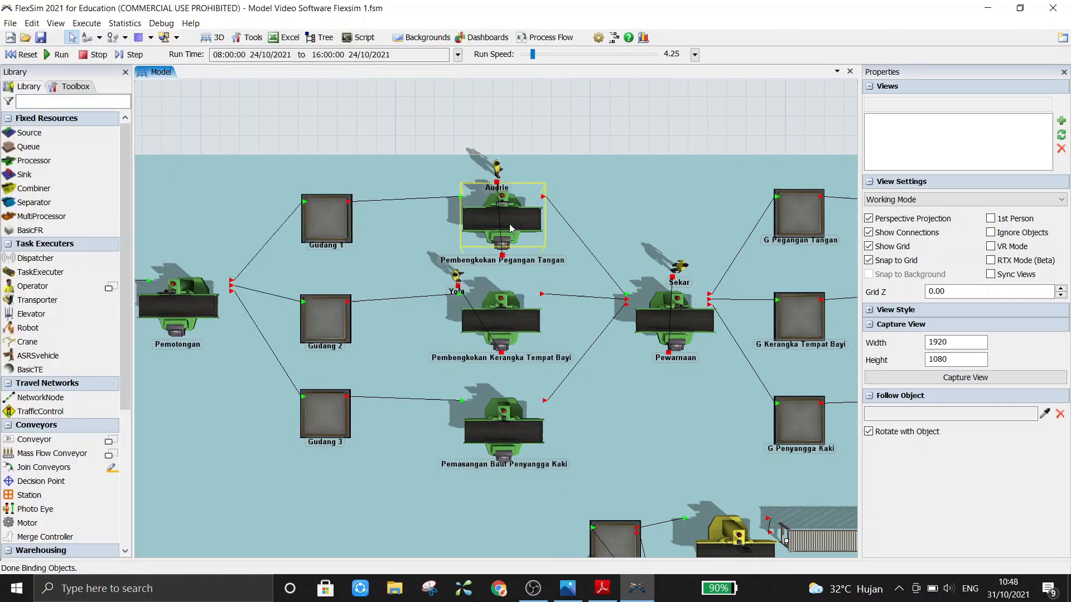
double_click(509, 223)
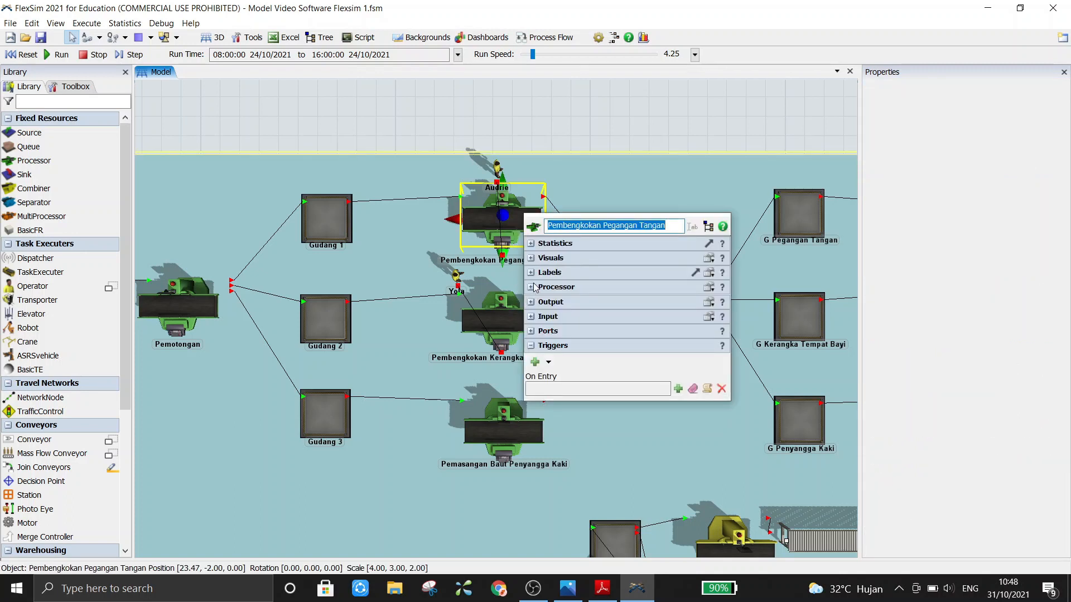
click(531, 346)
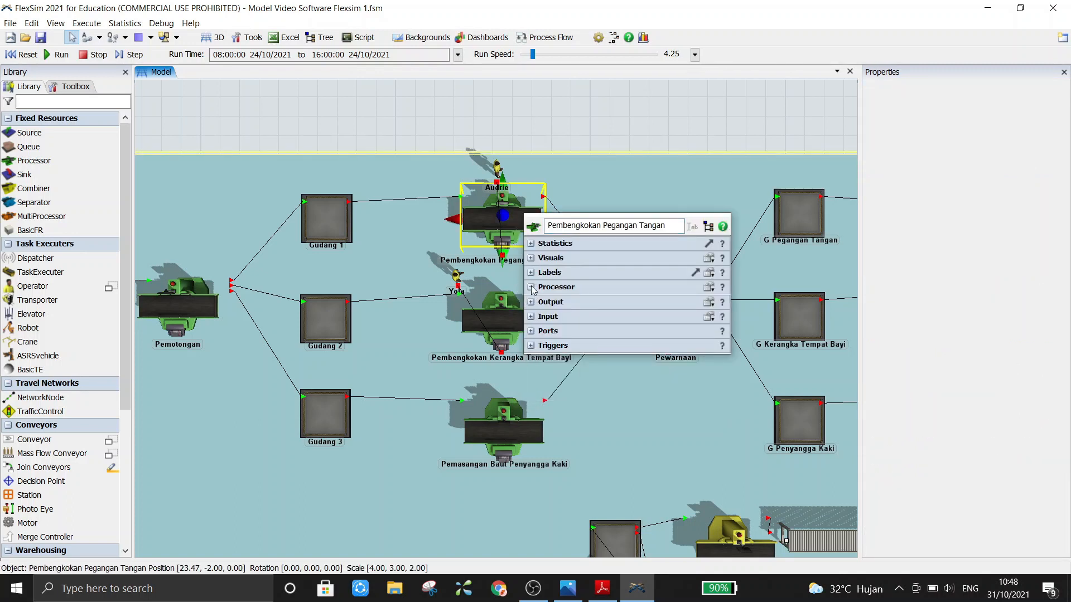
click(530, 287)
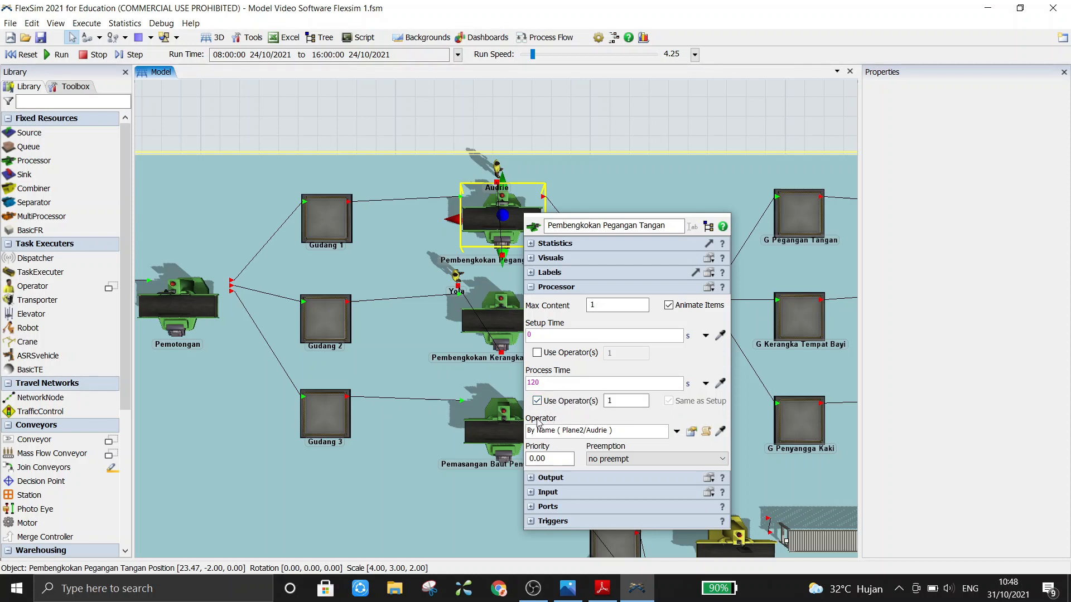
click(676, 432)
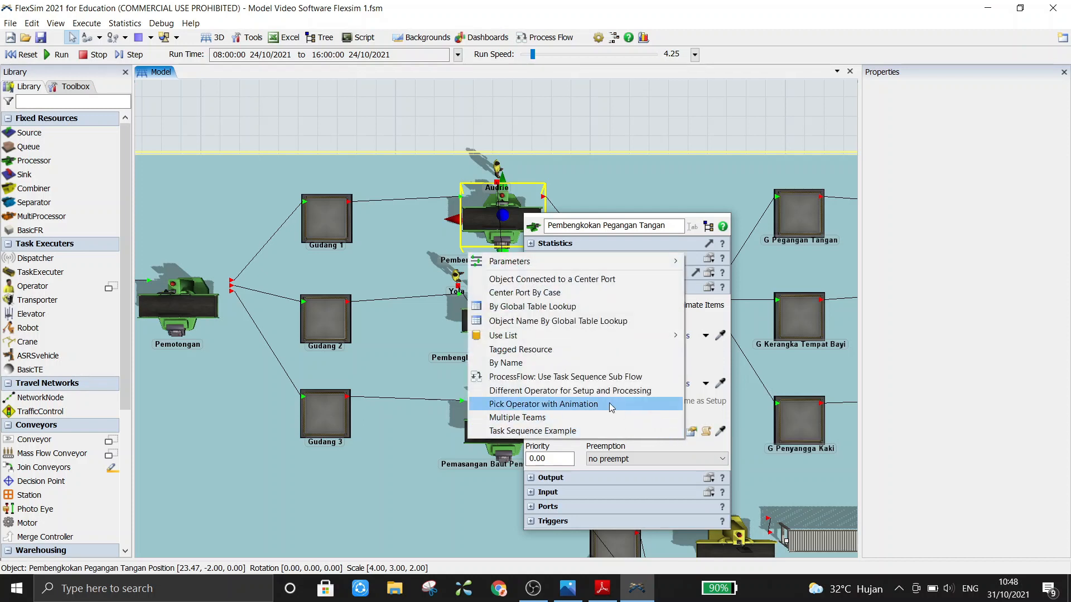
click(542, 363)
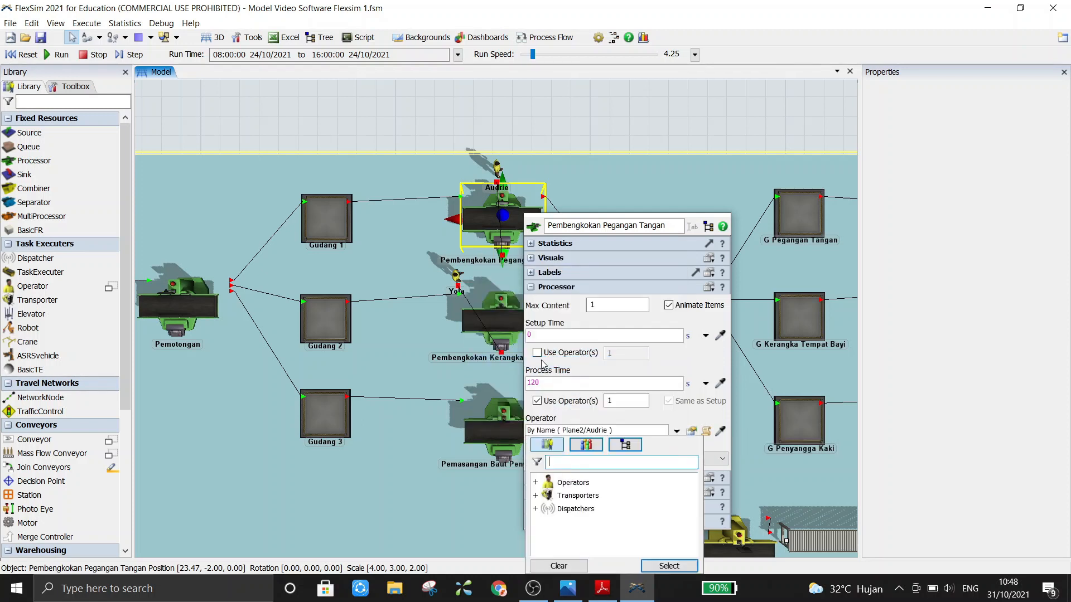
click(535, 482)
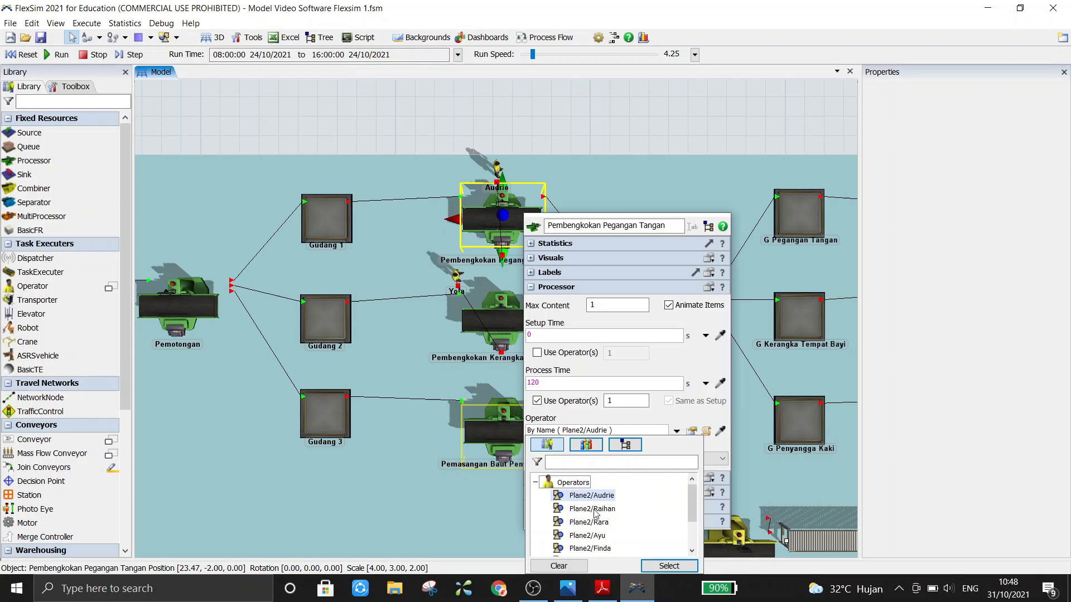
click(672, 567)
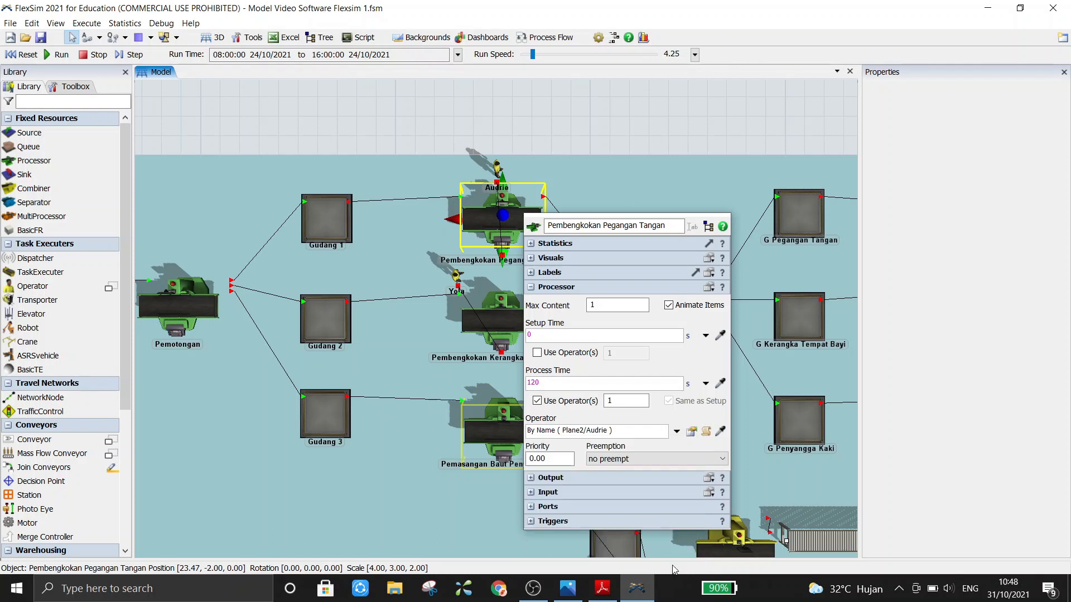
click(583, 126)
Read the case study PDF's passage on bending the baby seat frame and its assigned operator.
mouse_move(616, 126)
mouse_down()
mouse_move(591, 120)
mouse_move(602, 120)
mouse_up()
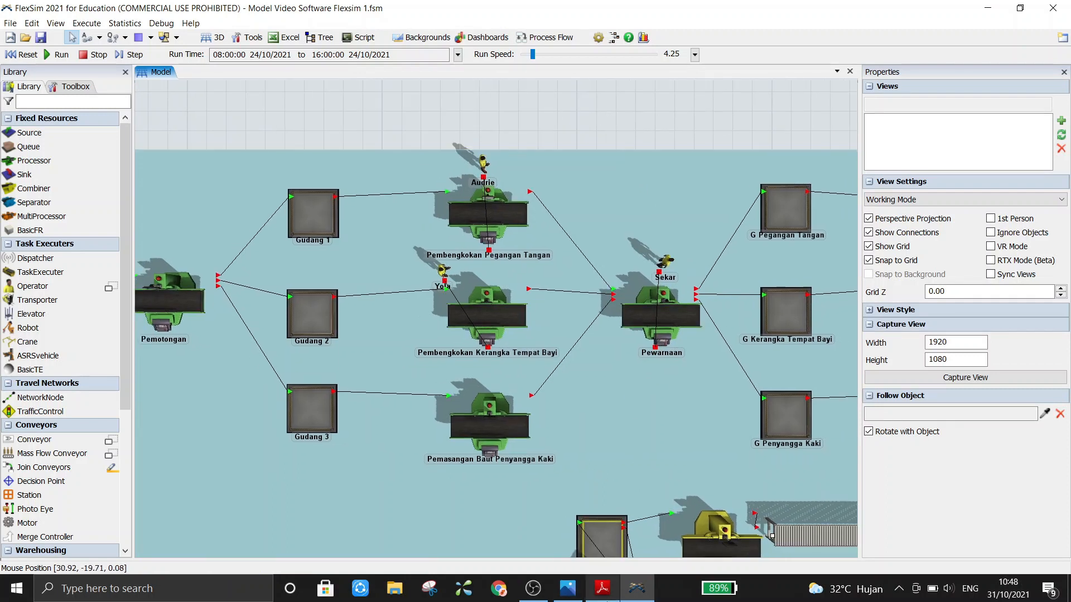
click(602, 588)
drag(403, 447, 403, 190)
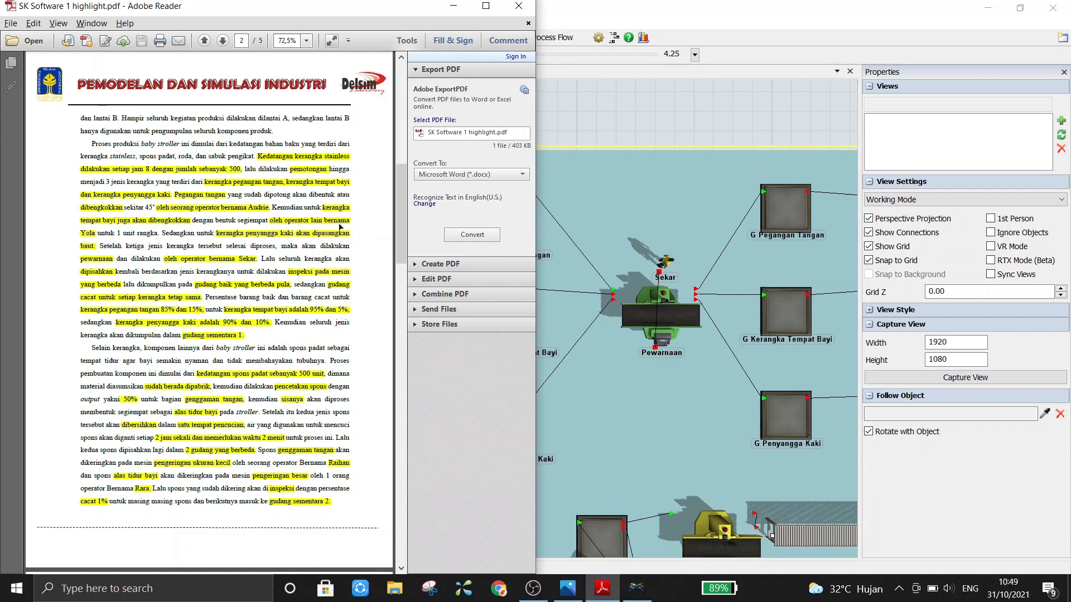
click(637, 112)
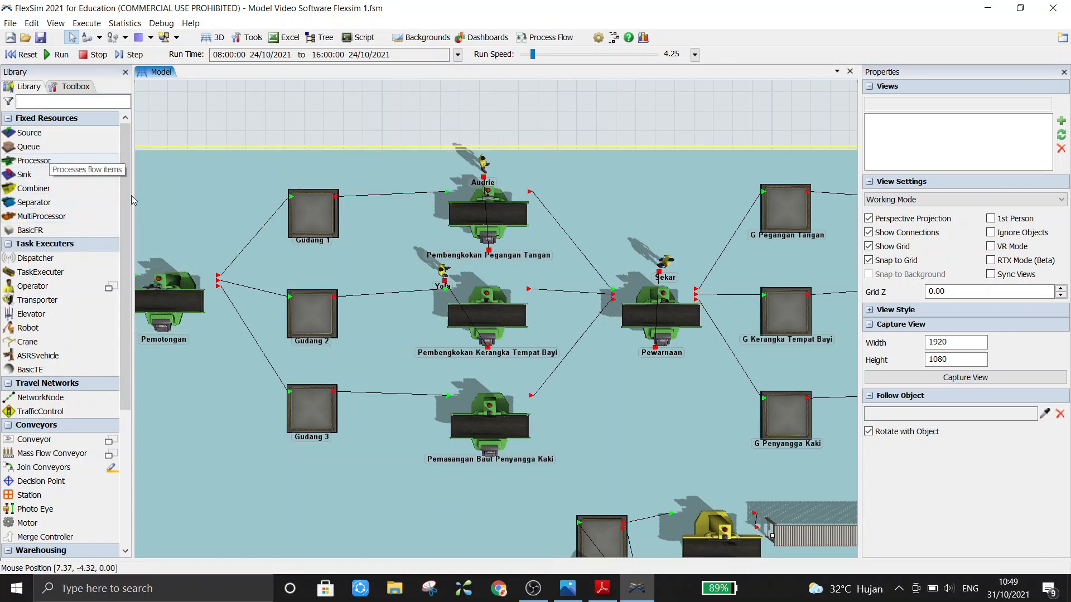
Examine the object name given to the Pembengkokan Kerangka Tempat Bayi processor in its properties.
click(494, 301)
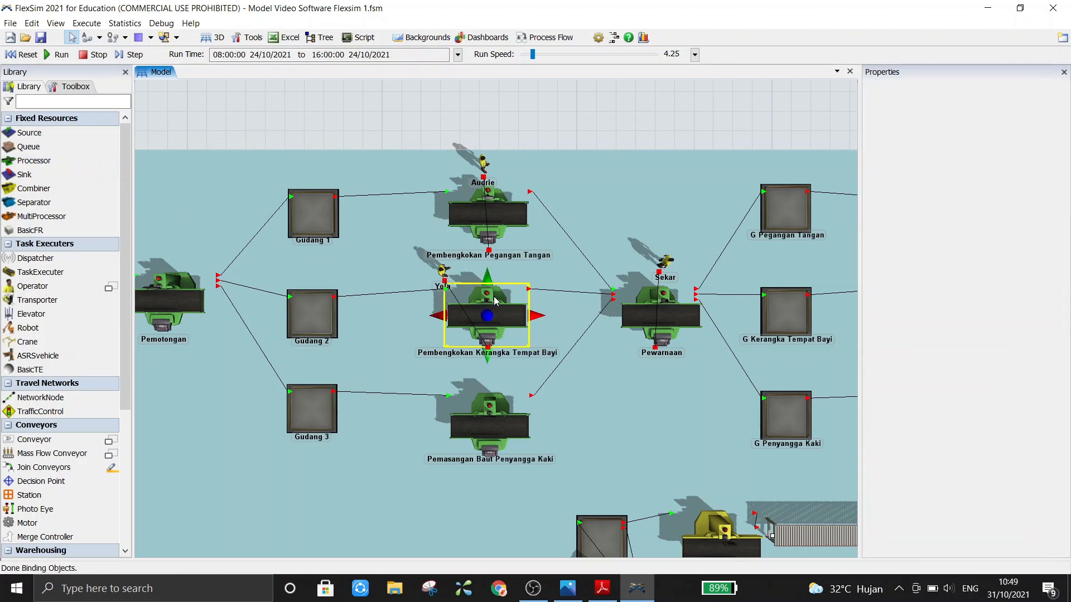
double_click(494, 301)
click(584, 266)
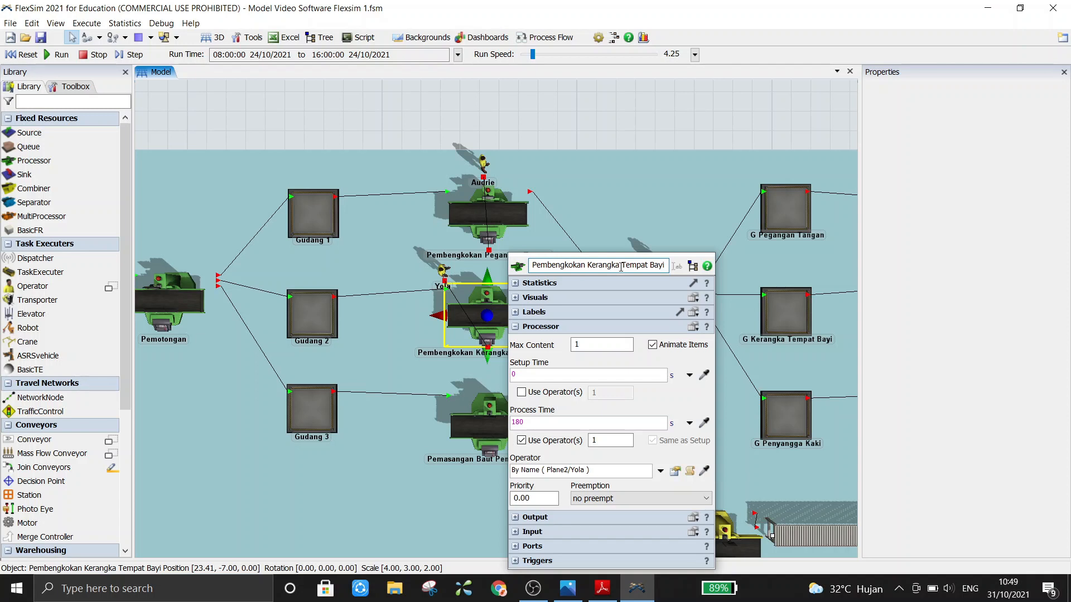
click(586, 138)
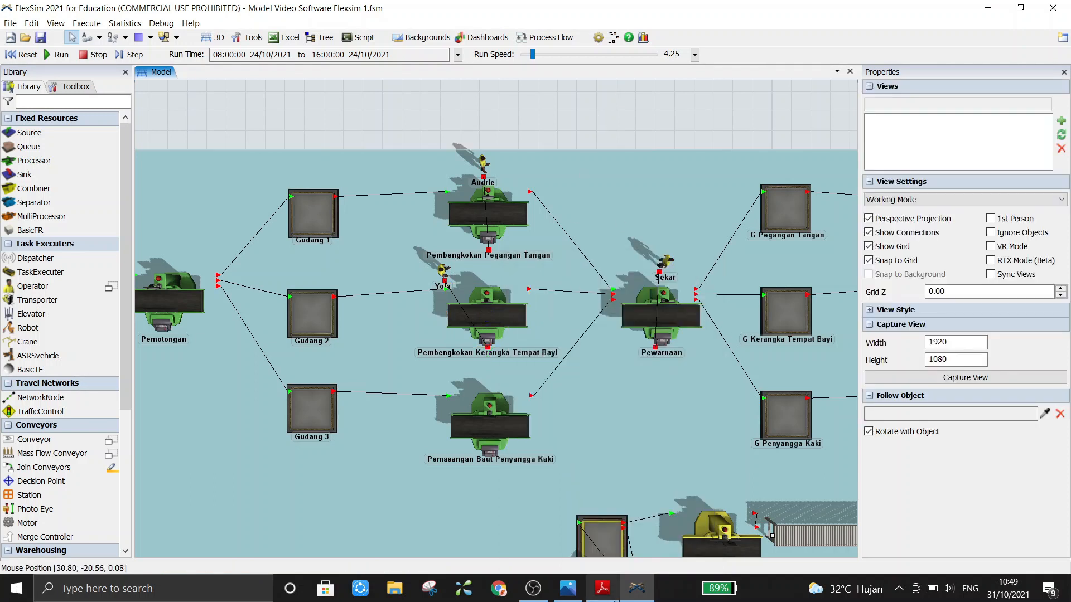
Look up the process time of Pembengkokan kerangka tempat bayi in Table 2 of the case study PDF.
click(602, 588)
drag(397, 216, 407, 493)
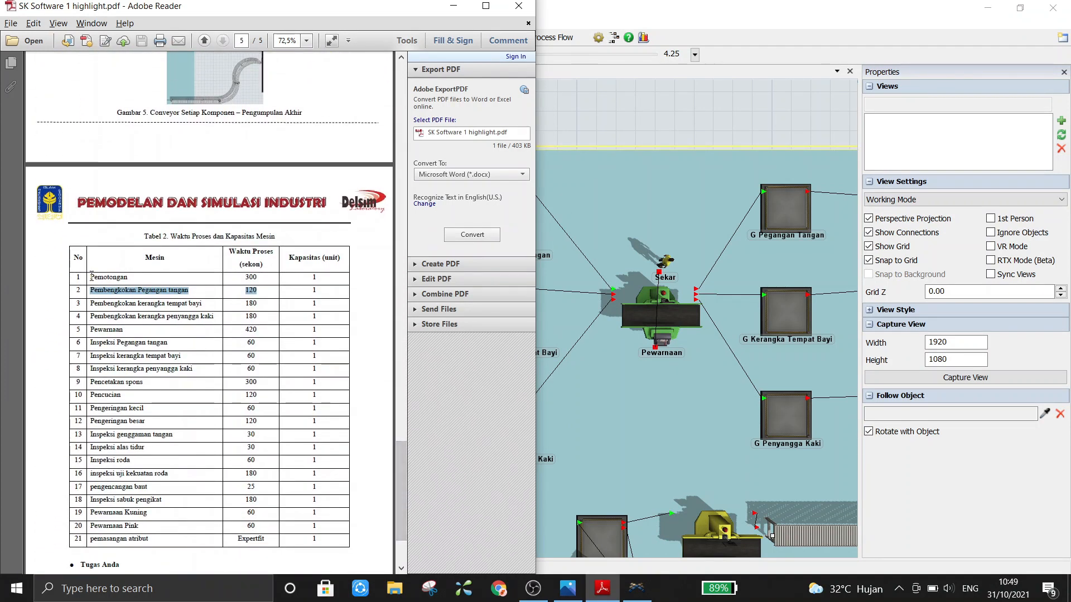
drag(90, 303, 258, 305)
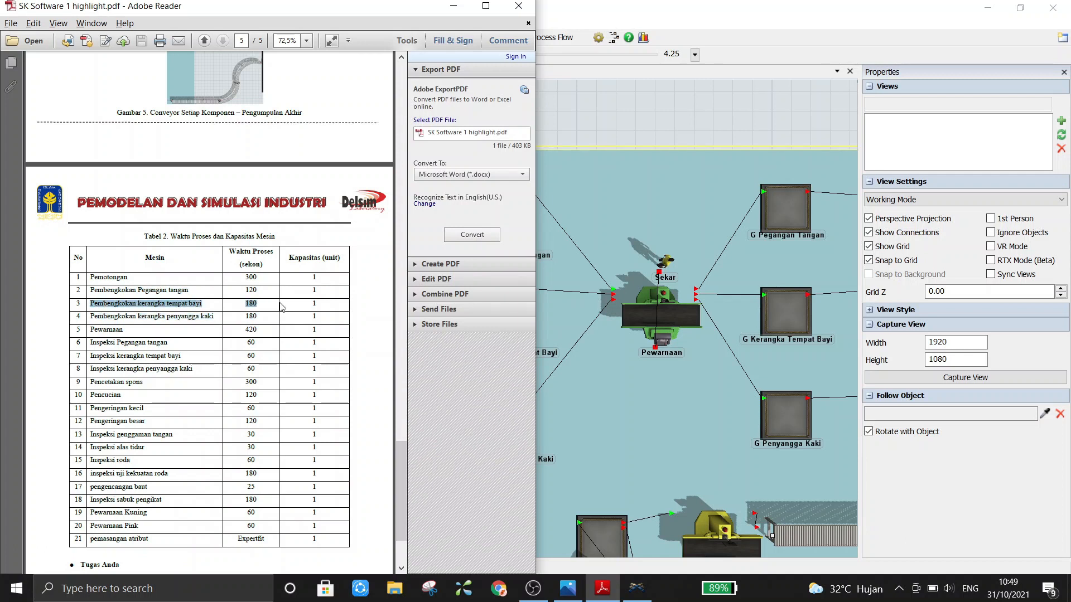
click(563, 116)
Set Pembengkokan Kerangka Tempat Bayi's Operator option to By Name, using the Plane2 operator connected to that processor.
click(493, 316)
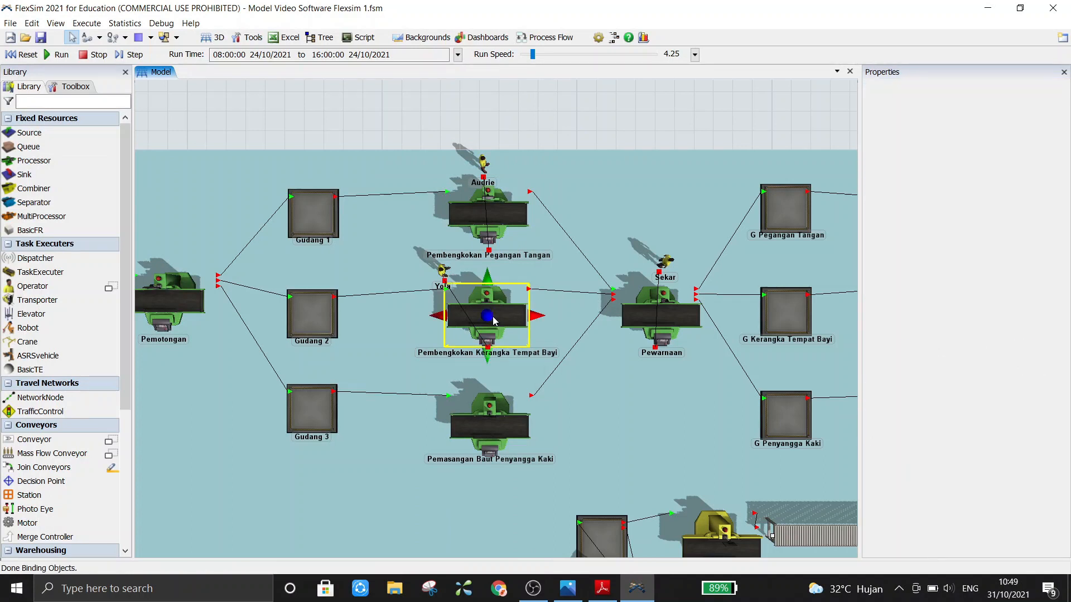
double_click(493, 319)
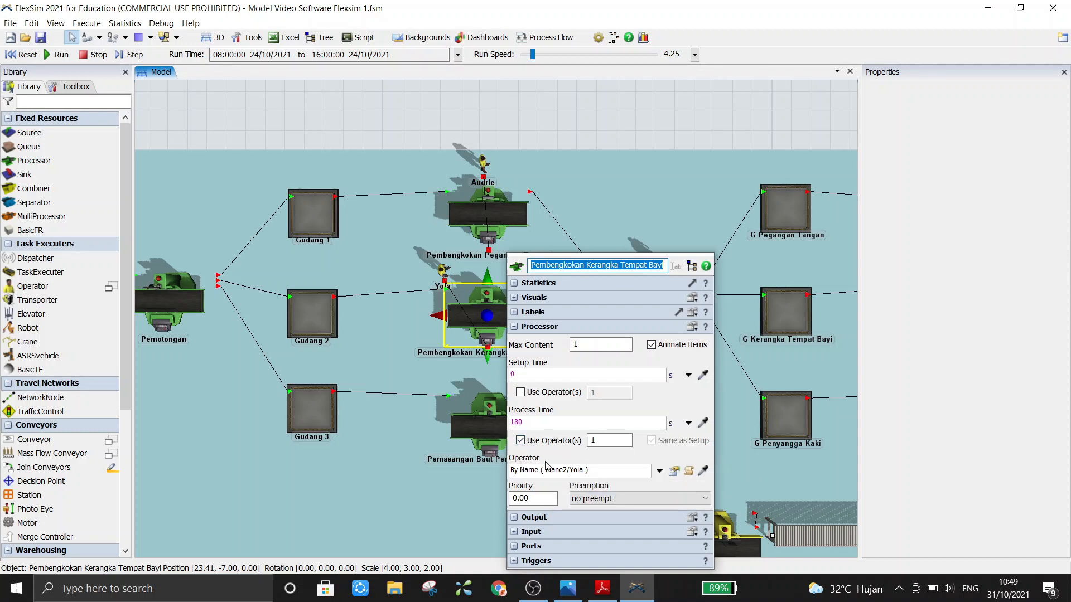
click(661, 473)
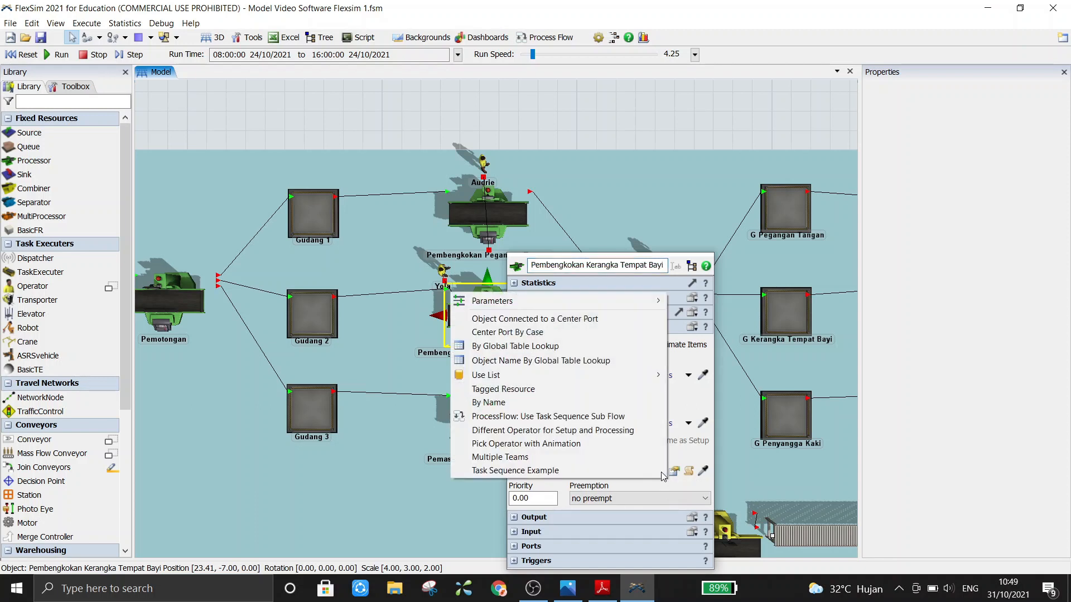
click(544, 403)
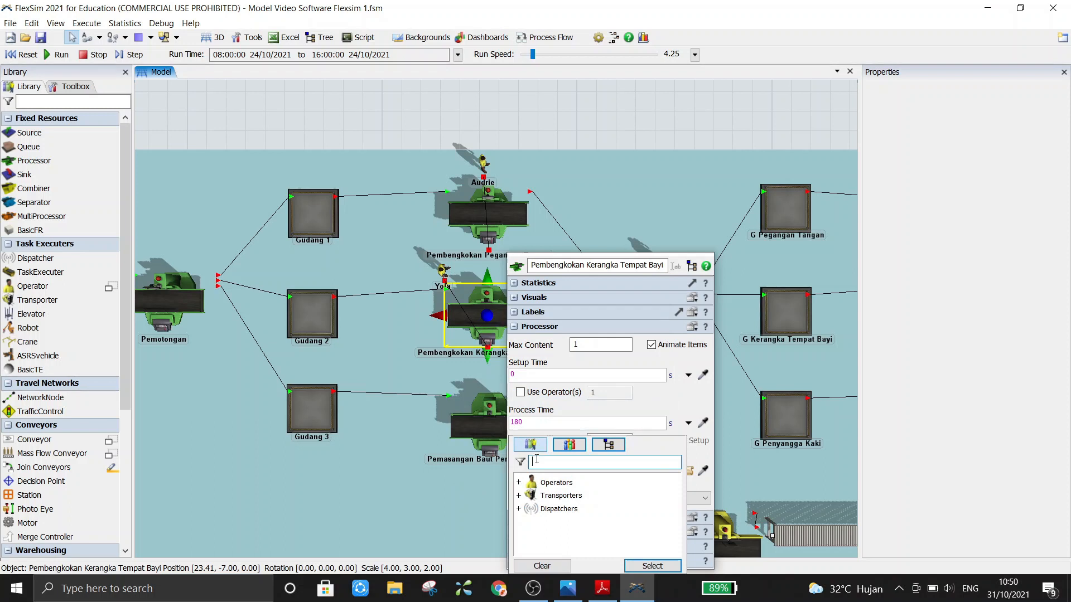
click(520, 483)
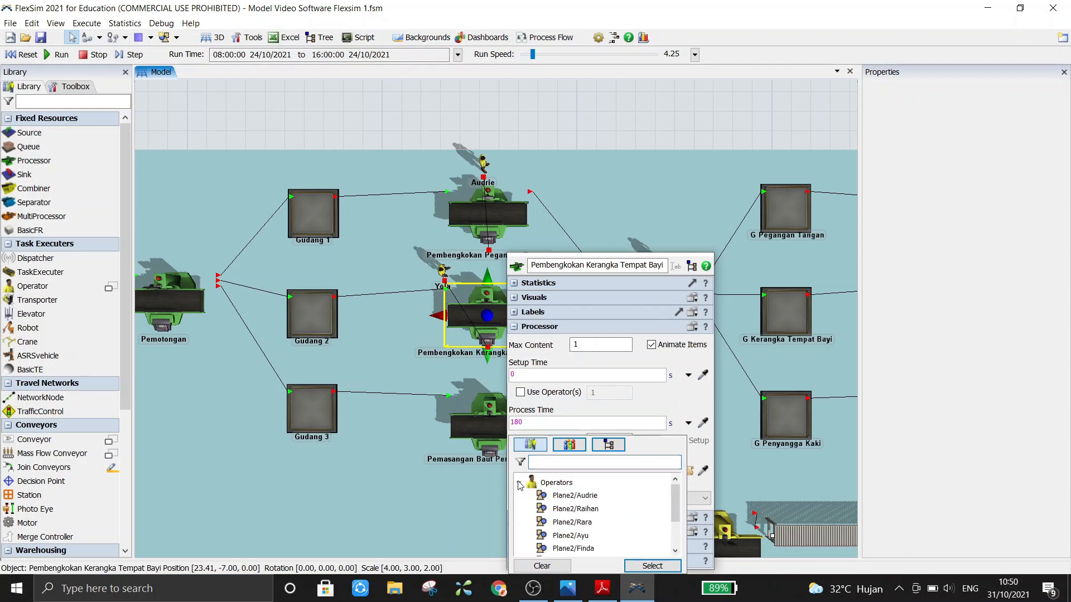
scroll(587, 537, down, 2)
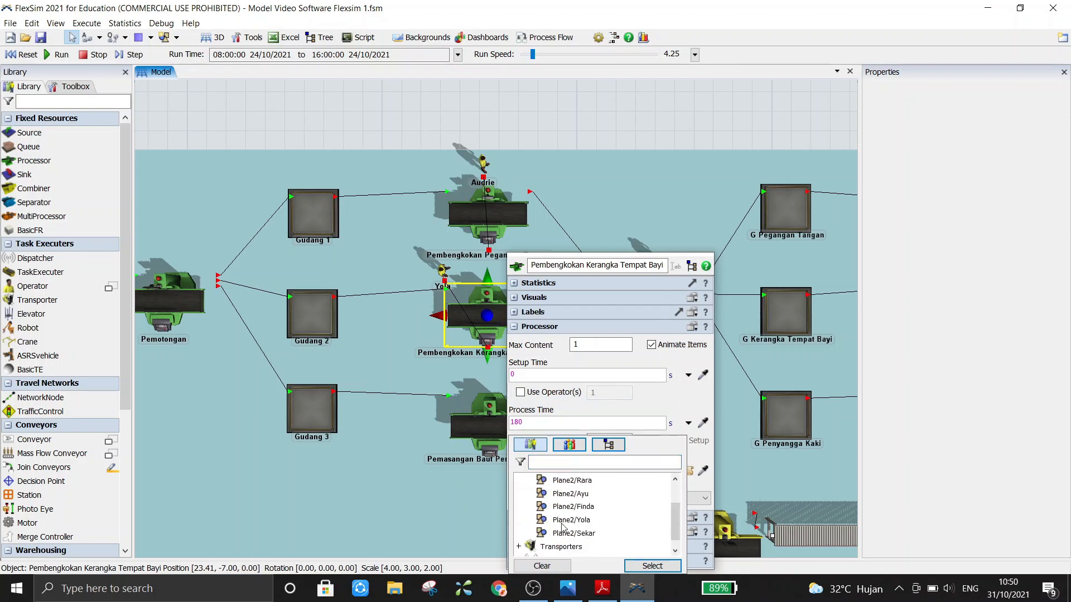
click(578, 523)
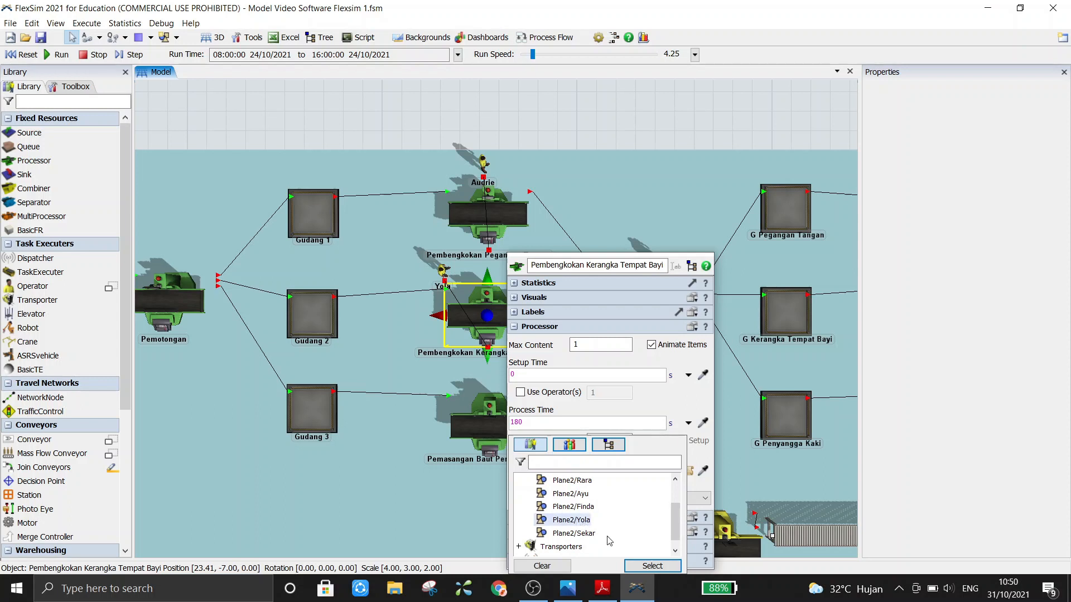
click(650, 566)
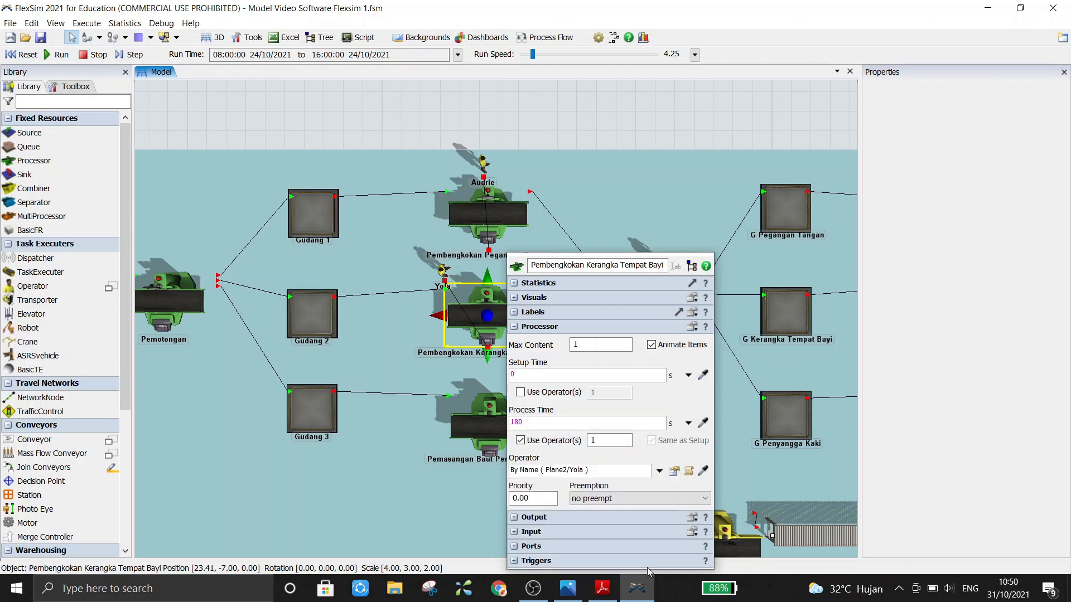
click(562, 120)
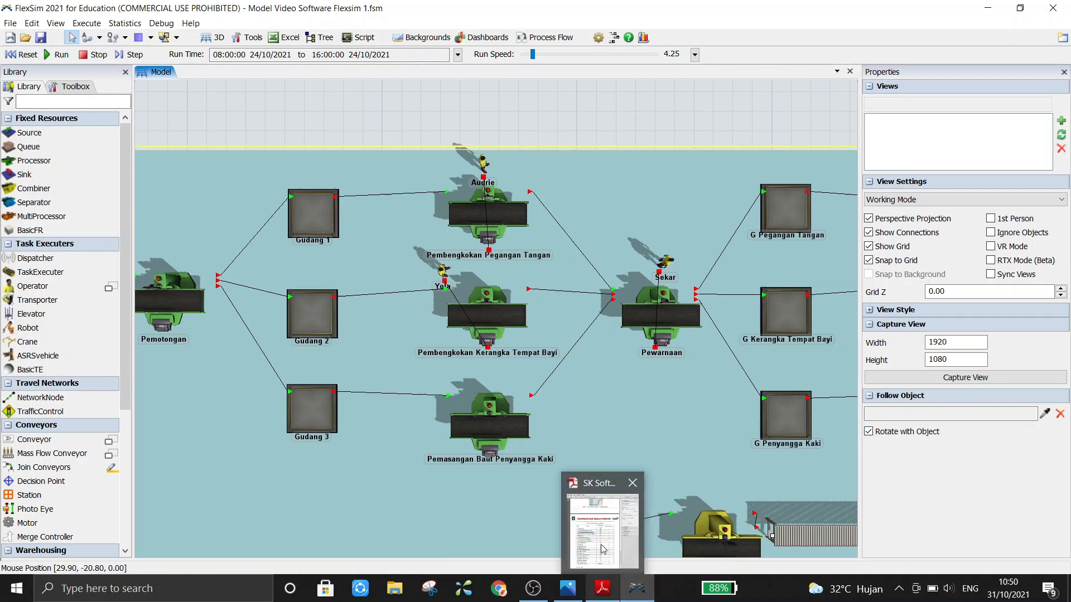
Read the case study PDF's passage on fitting bolts to the footrest frame (kerangka penyangga kaki).
click(601, 590)
drag(406, 471, 403, 229)
scroll(389, 321, up, 10)
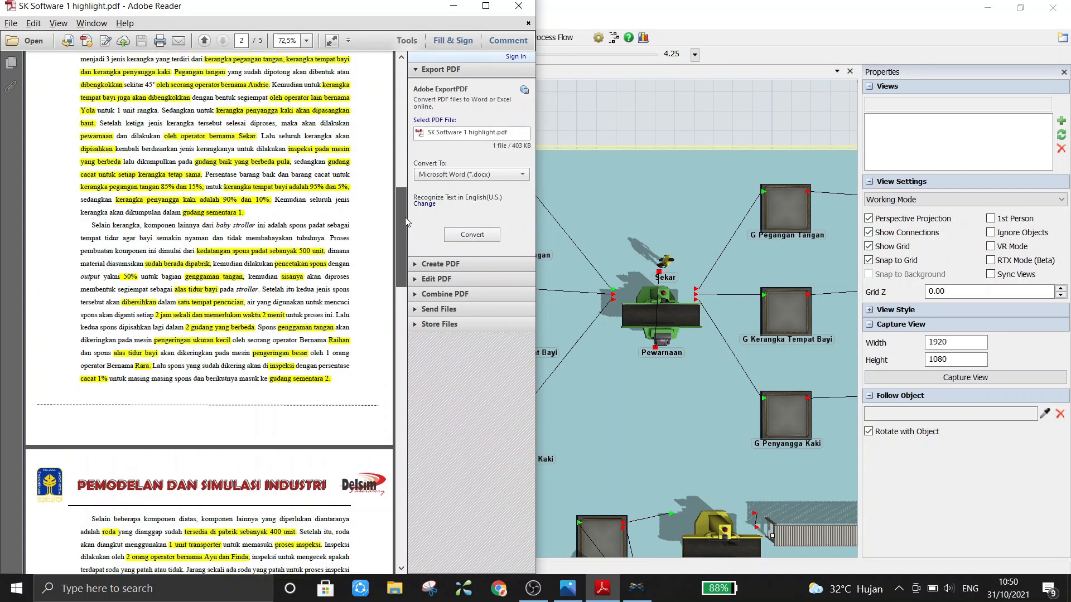
scroll(389, 321, down, 3)
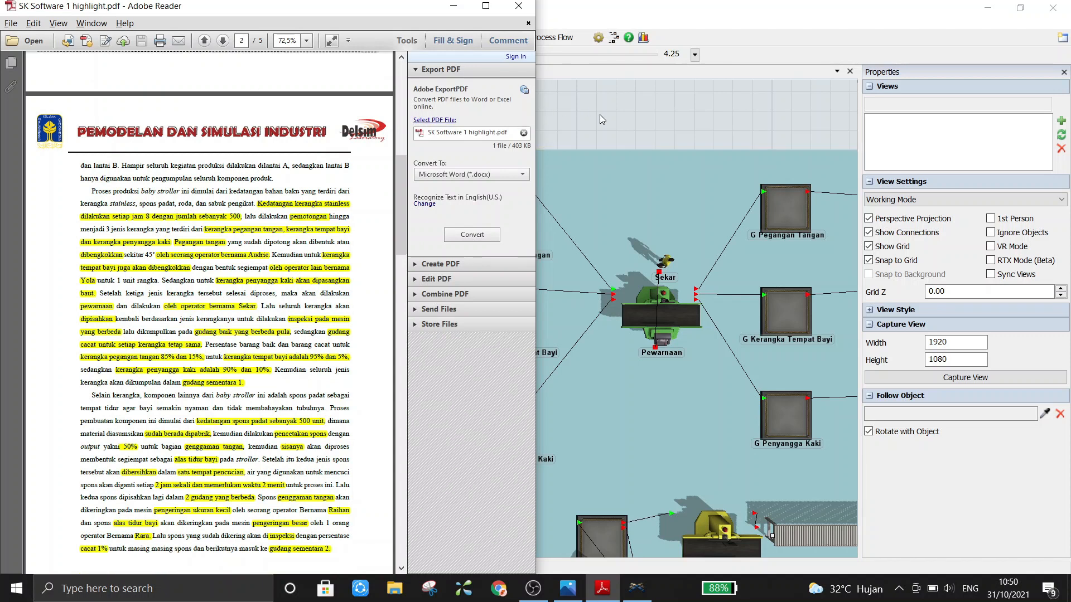
click(598, 115)
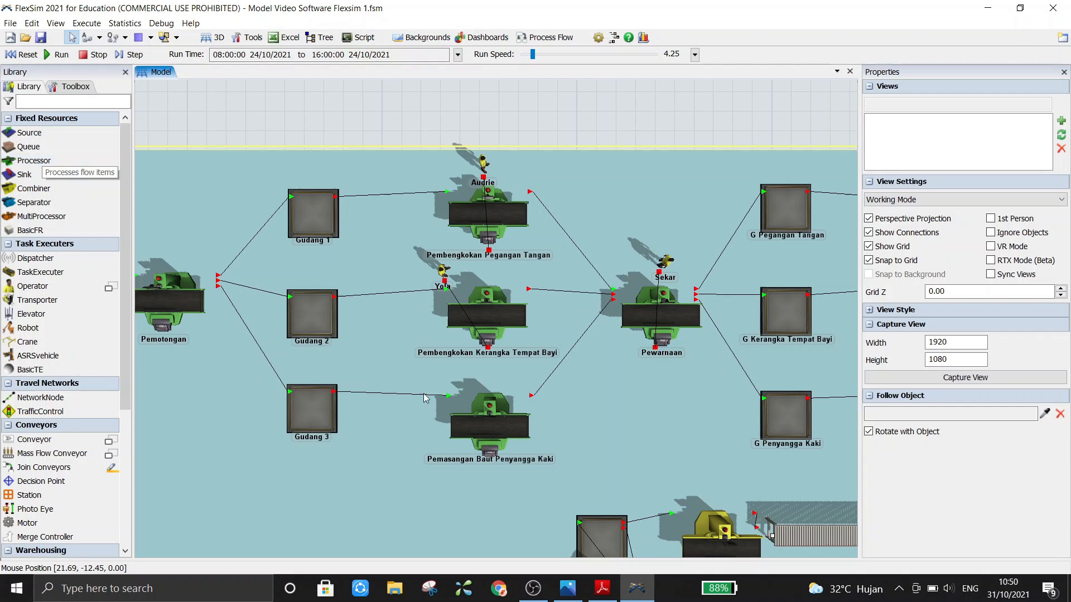
Examine the object name given to the Pemasangan Baut Penyangga Kaki processor in its properties.
click(471, 419)
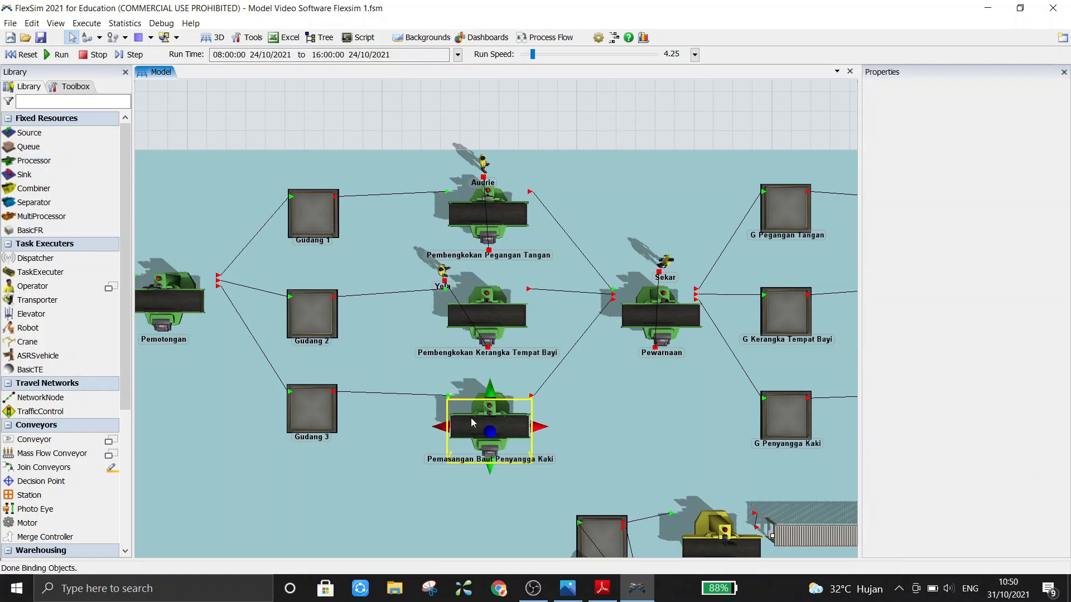
double_click(471, 417)
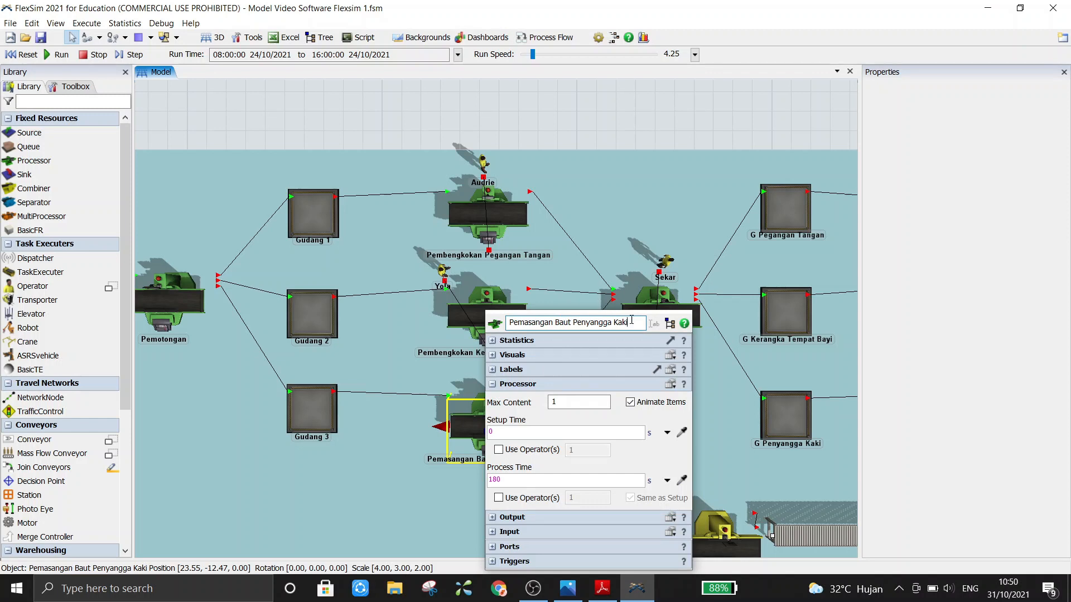
click(578, 274)
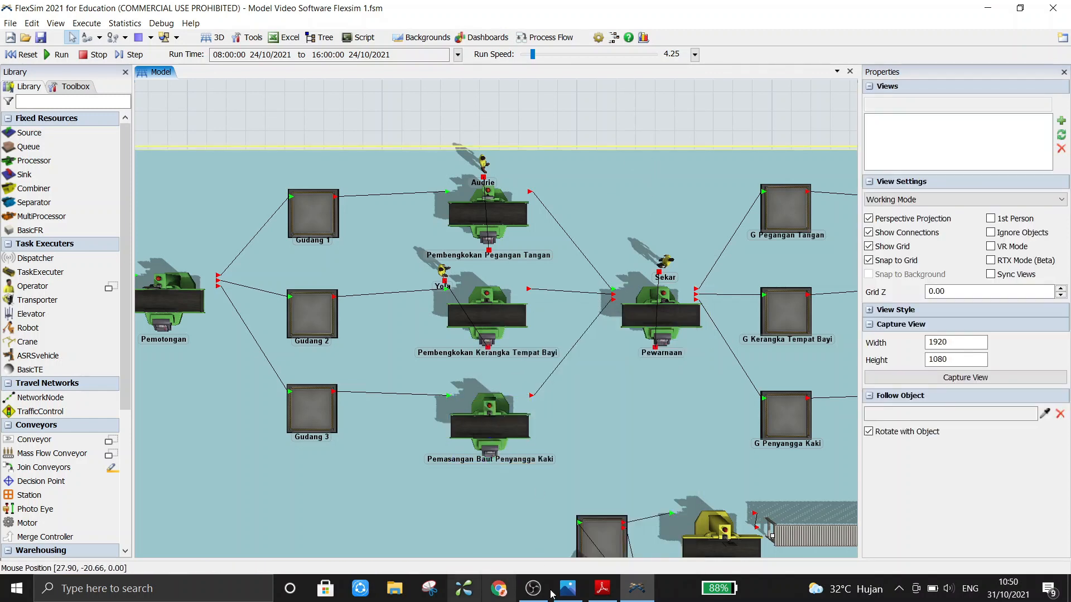
Look up the process time of Pembengkokan kerangka penyangga kaki in Table 2 of the case study PDF.
mouse_move(601, 588)
click(605, 545)
drag(401, 209, 405, 471)
drag(90, 354, 207, 358)
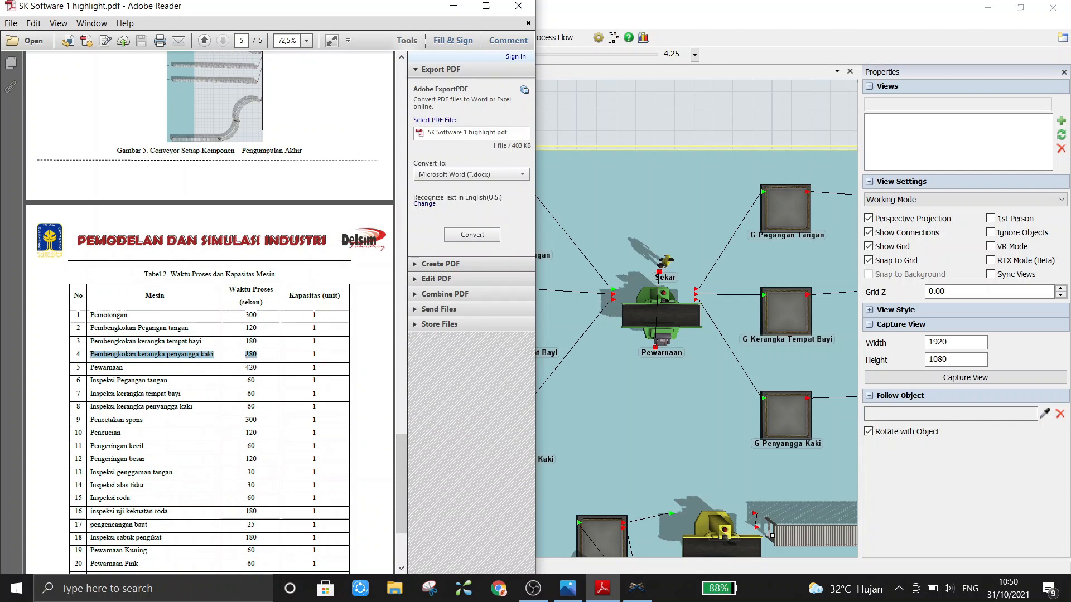
click(570, 109)
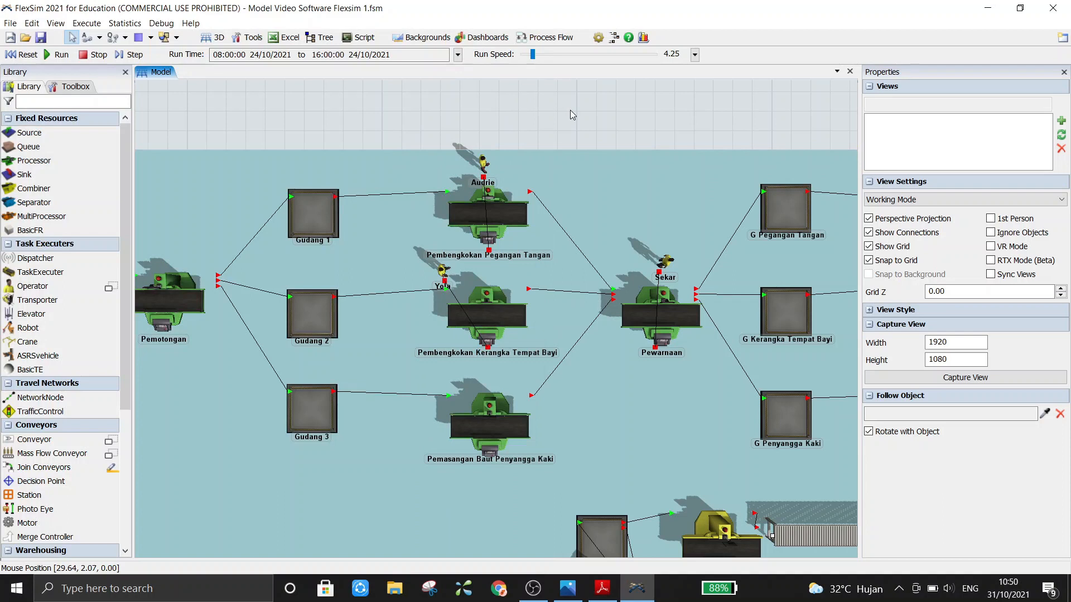
Review the process time and operator settings of the Pemasangan Baut Penyangga Kaki processor.
click(493, 426)
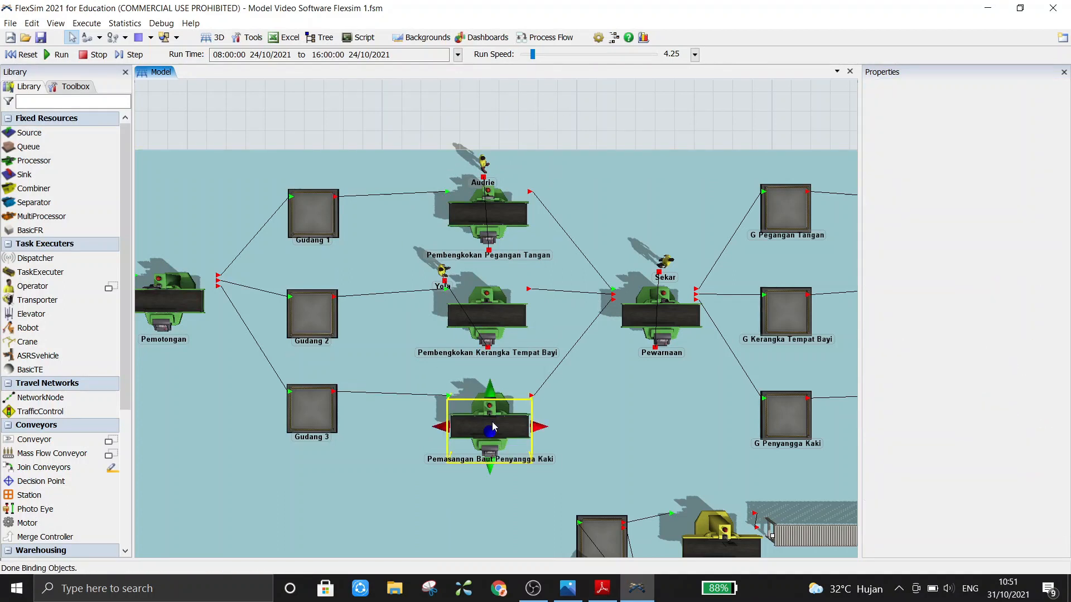
double_click(493, 426)
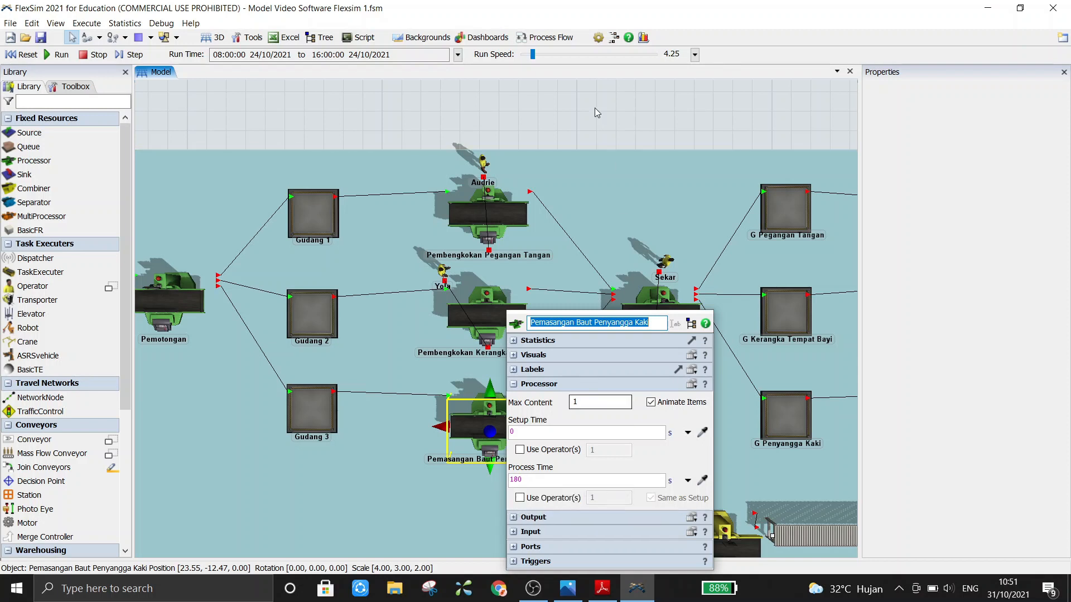
click(545, 127)
Read the case study PDF's passage on painting the three frame types and the operator assigned to it.
drag(634, 123, 513, 143)
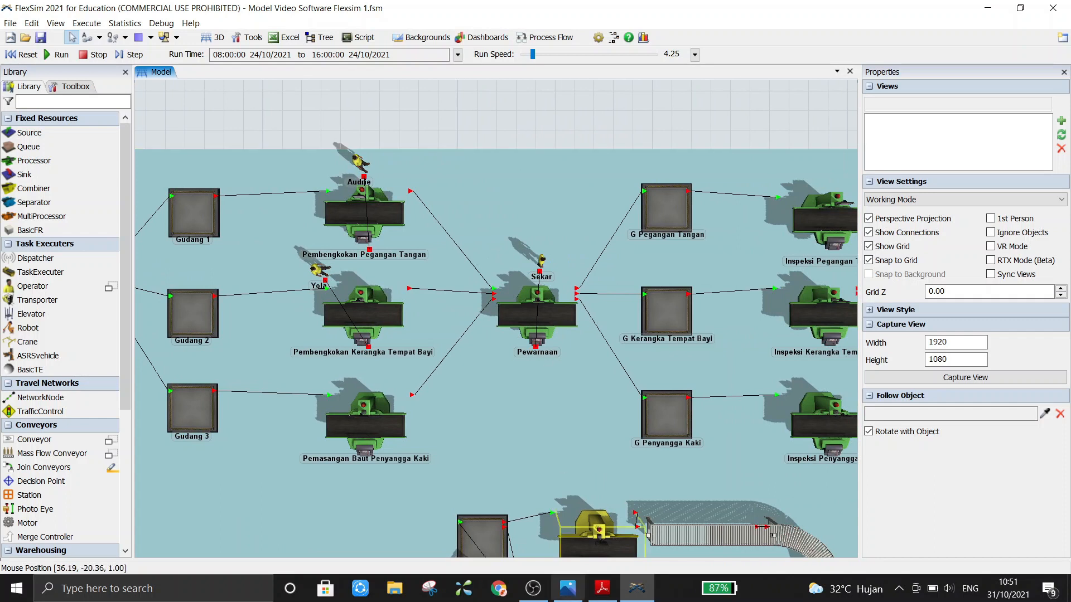
click(602, 588)
drag(401, 438, 402, 217)
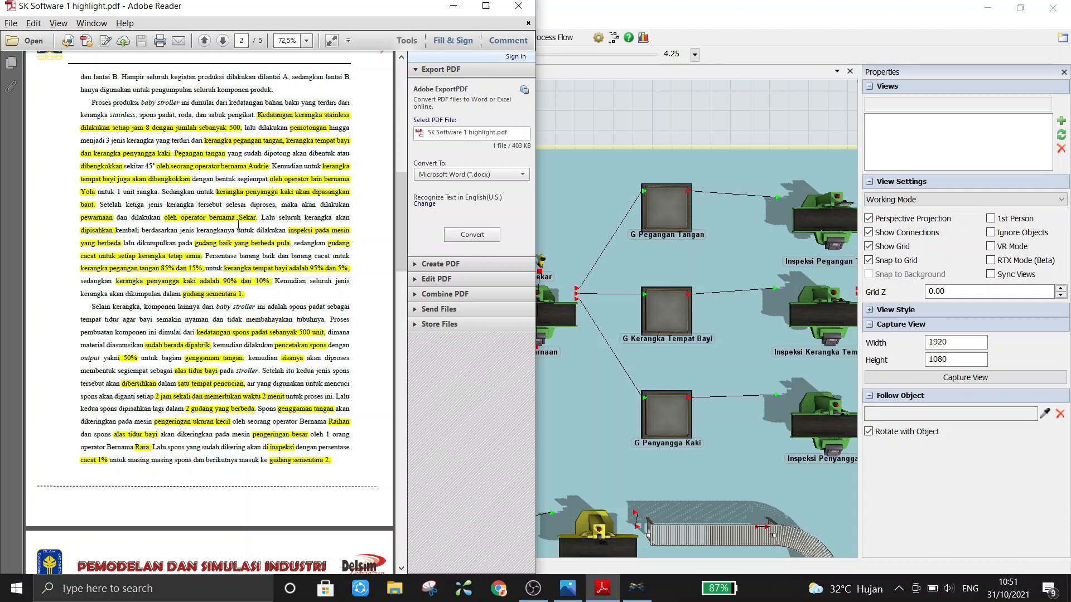
click(620, 110)
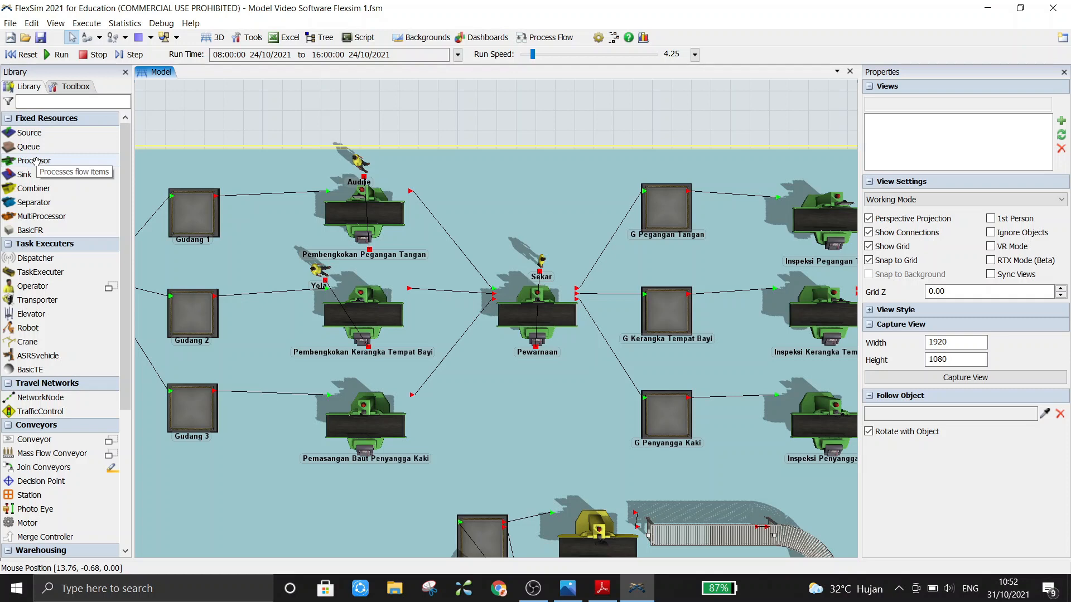
Examine the object name and processor settings of the Pewarnaan processor in its properties.
click(549, 320)
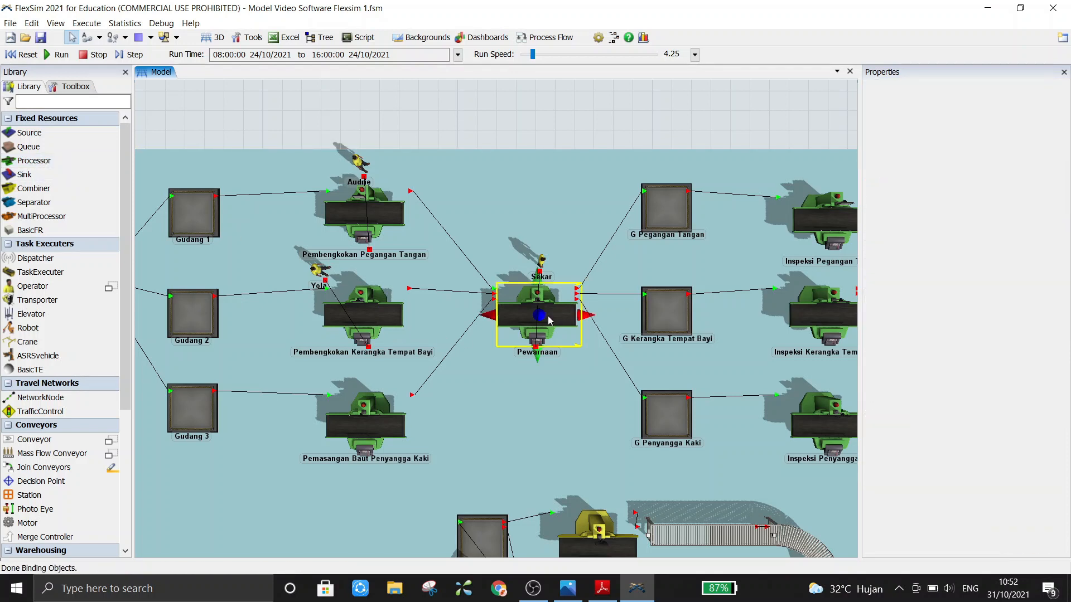
double_click(549, 320)
click(627, 201)
double_click(627, 200)
click(631, 202)
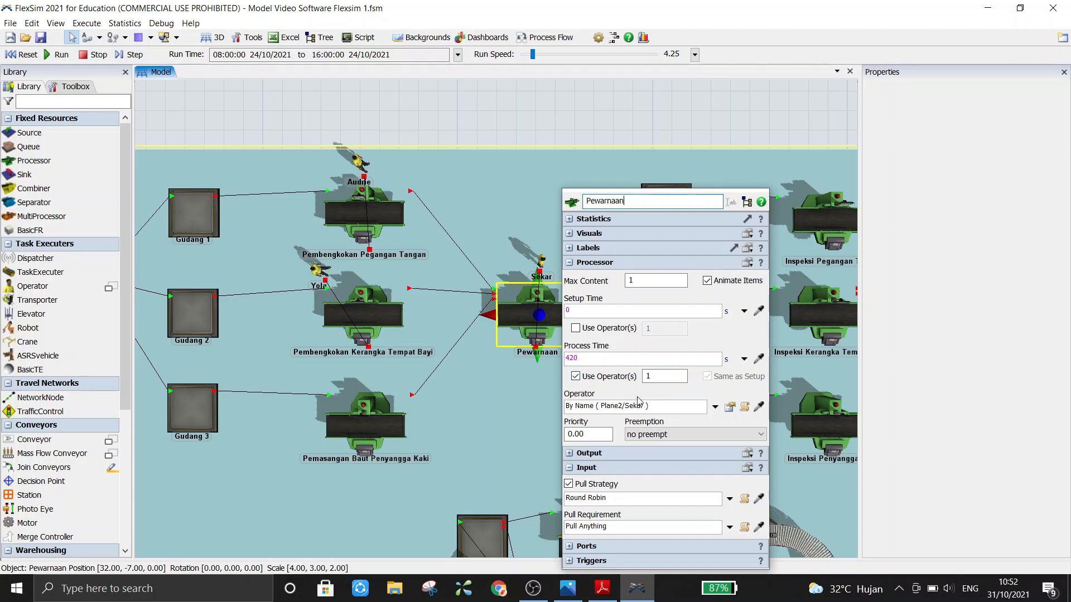
Set Pewarnaan's Operator option to By Name, using the Plane2 operator connected to that processor.
click(714, 407)
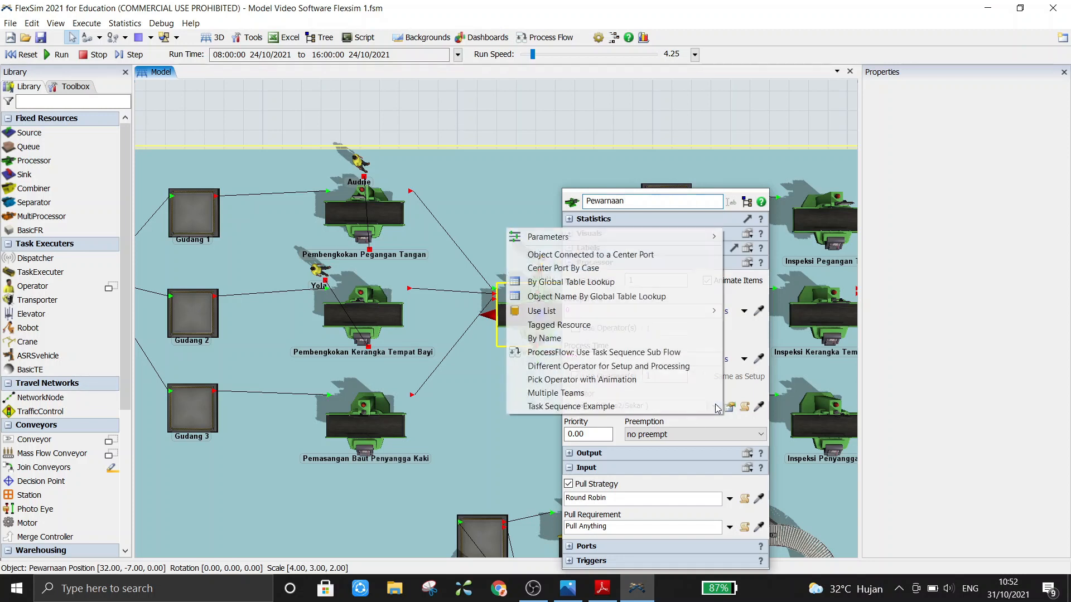
click(597, 338)
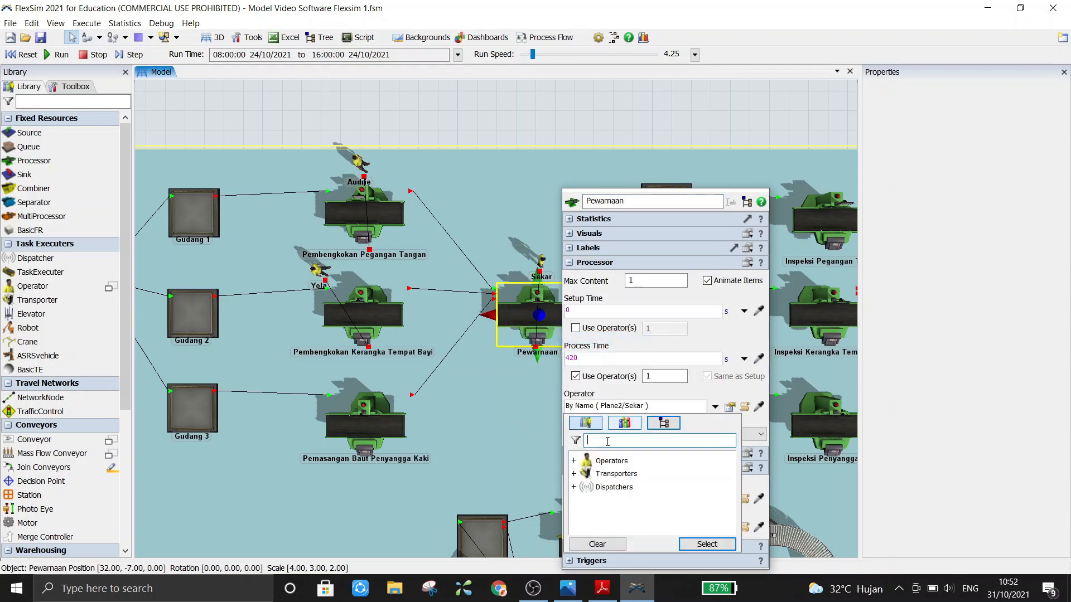
double_click(603, 462)
scroll(666, 527, down, 2)
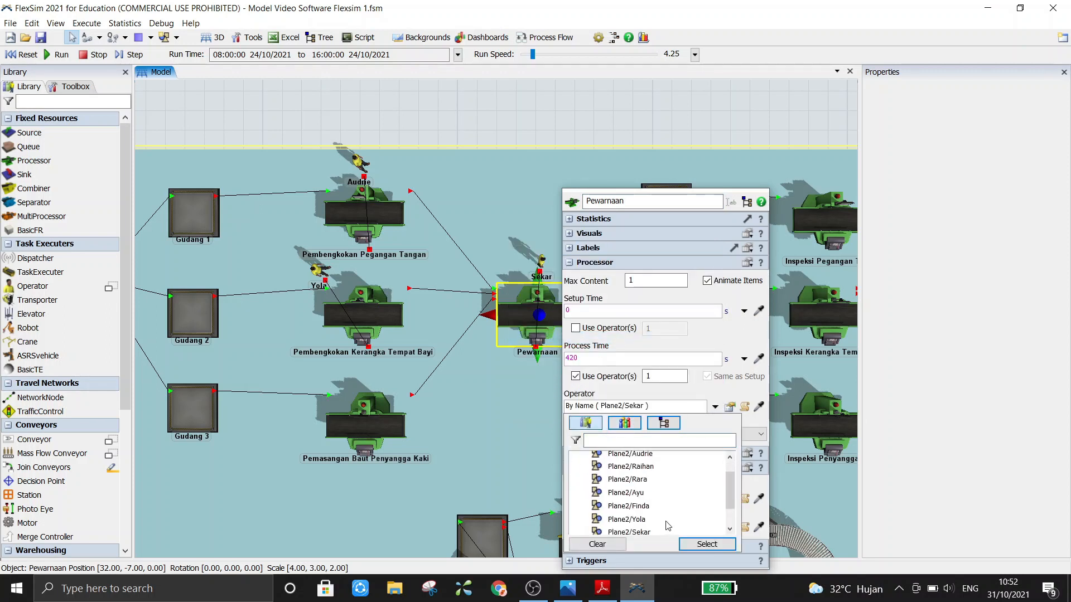
click(629, 501)
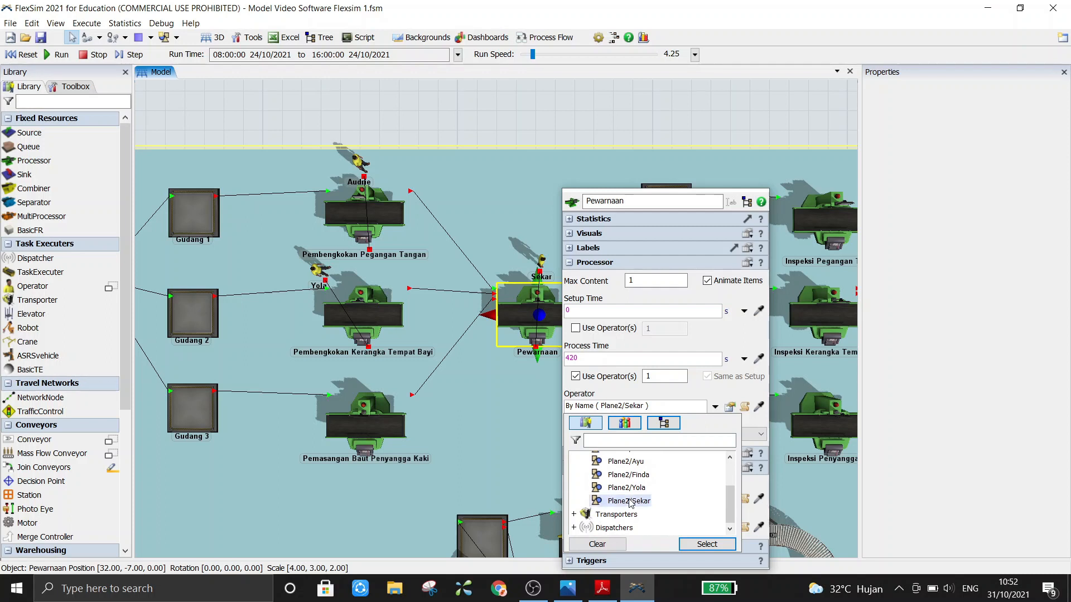
click(705, 544)
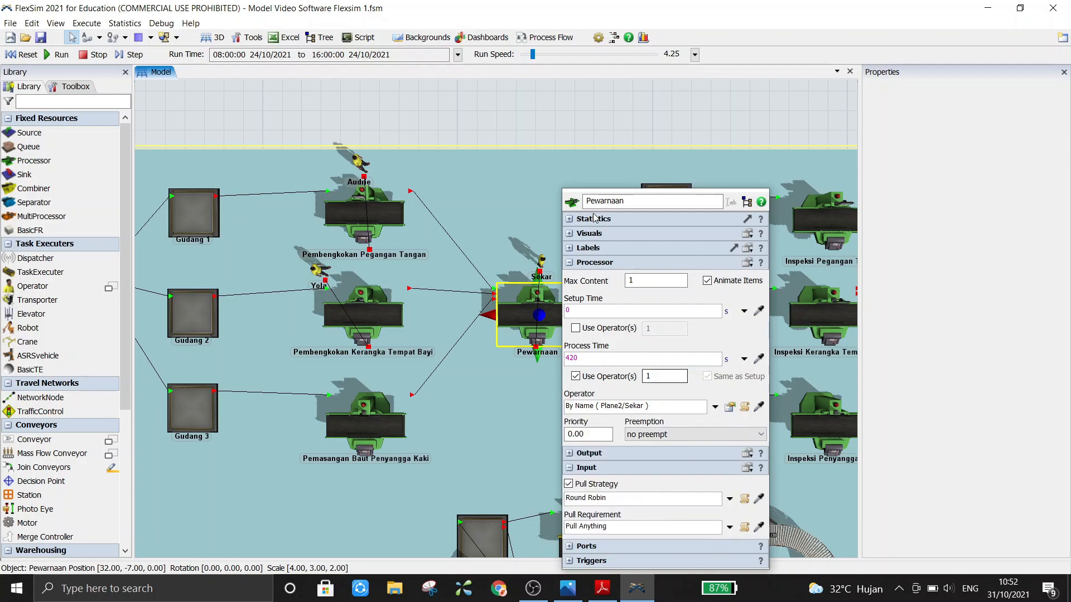
click(547, 126)
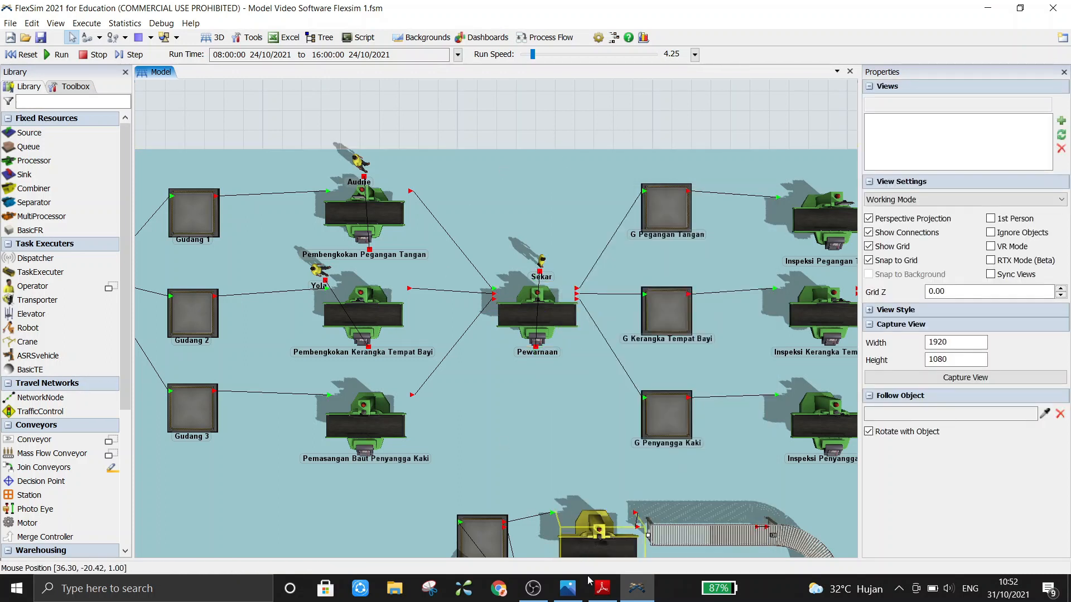
Look up the process time of Pewarnaan in Table 2 of the case study PDF.
click(602, 588)
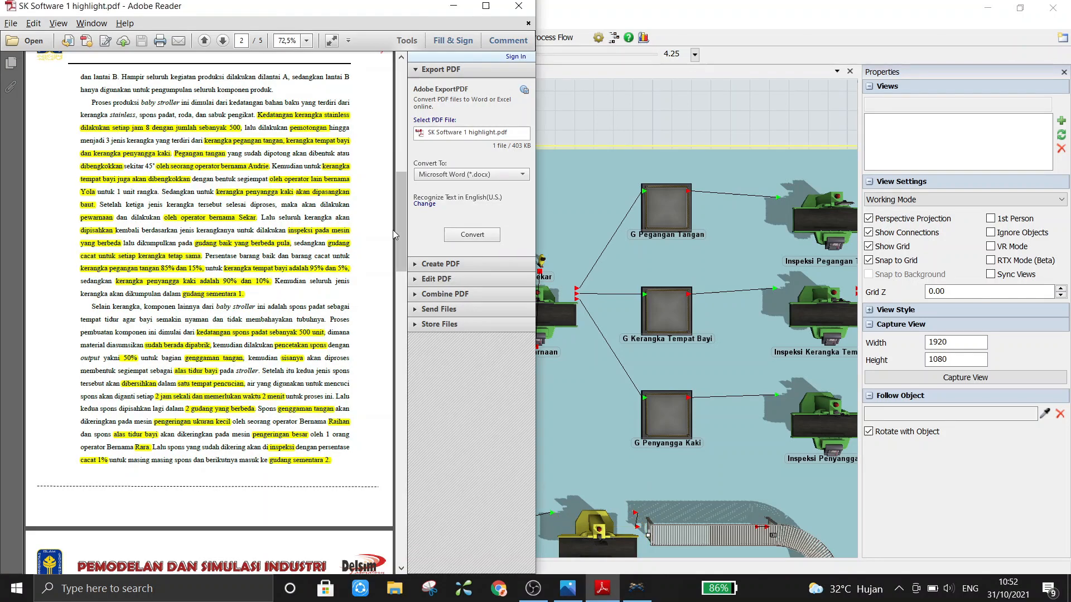
drag(402, 232, 393, 500)
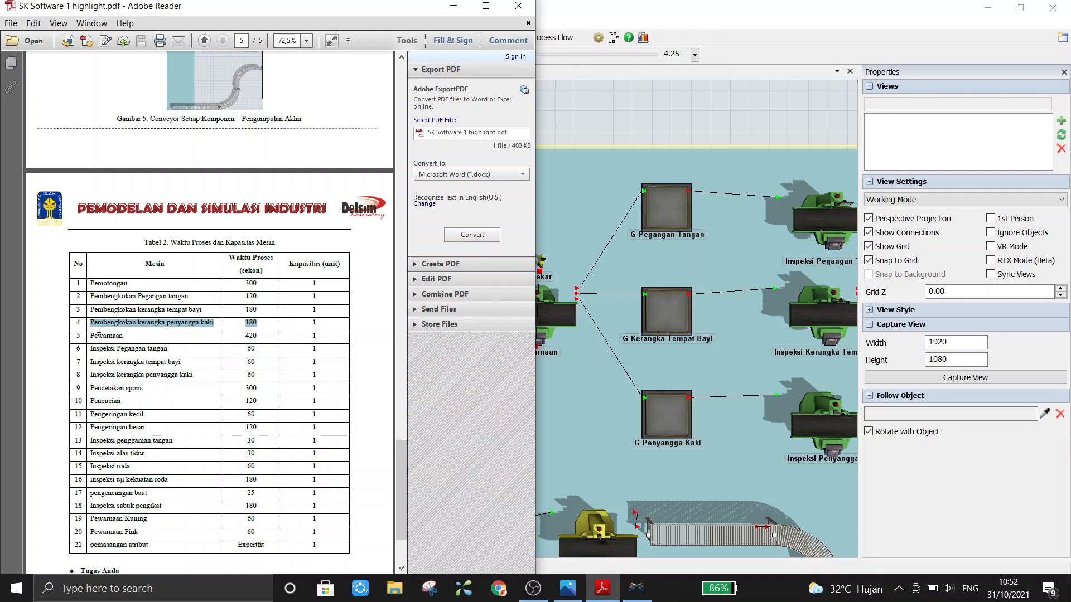
drag(89, 333, 257, 337)
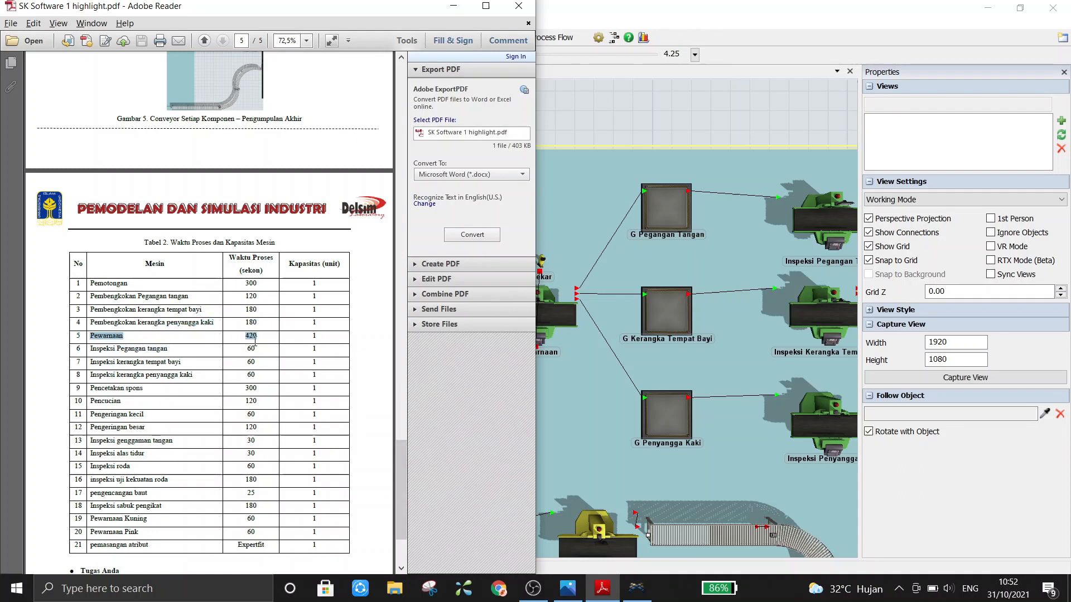
click(577, 119)
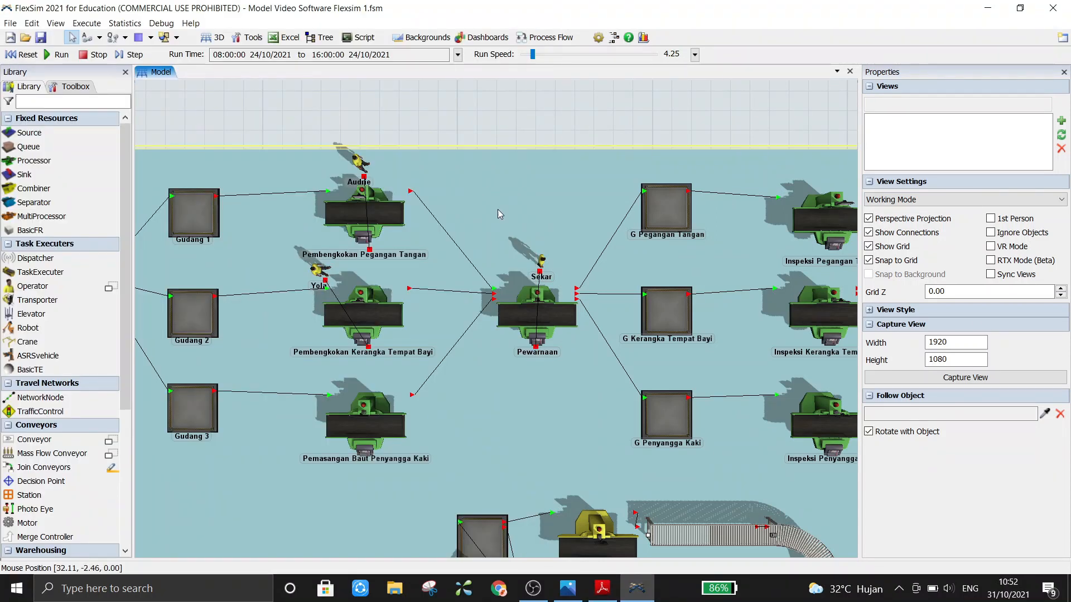
Examine the process time, operator and input settings of the Pewarnaan processor.
click(534, 306)
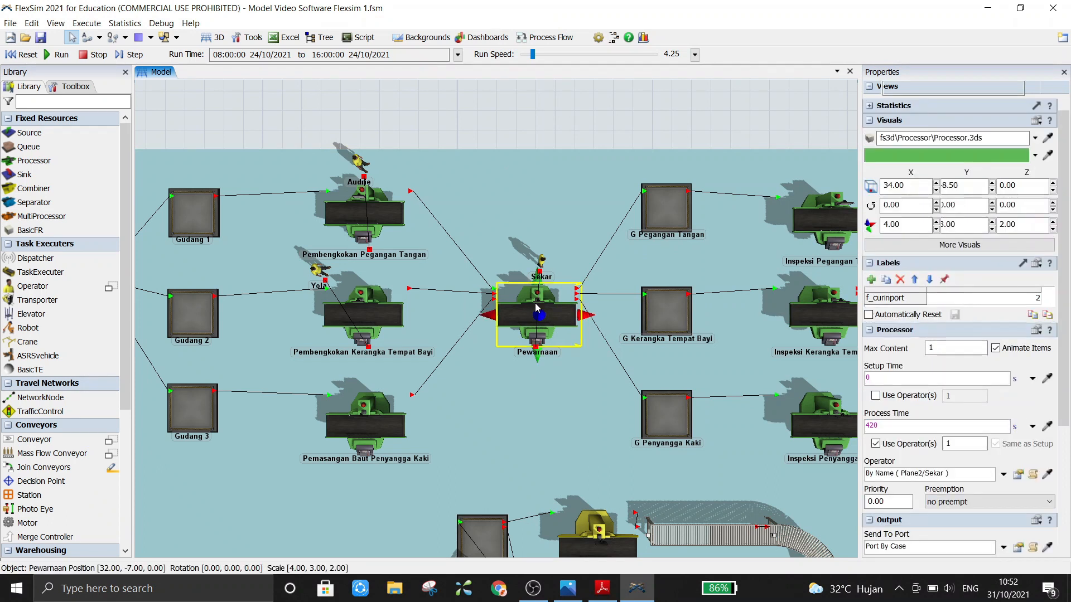
double_click(537, 306)
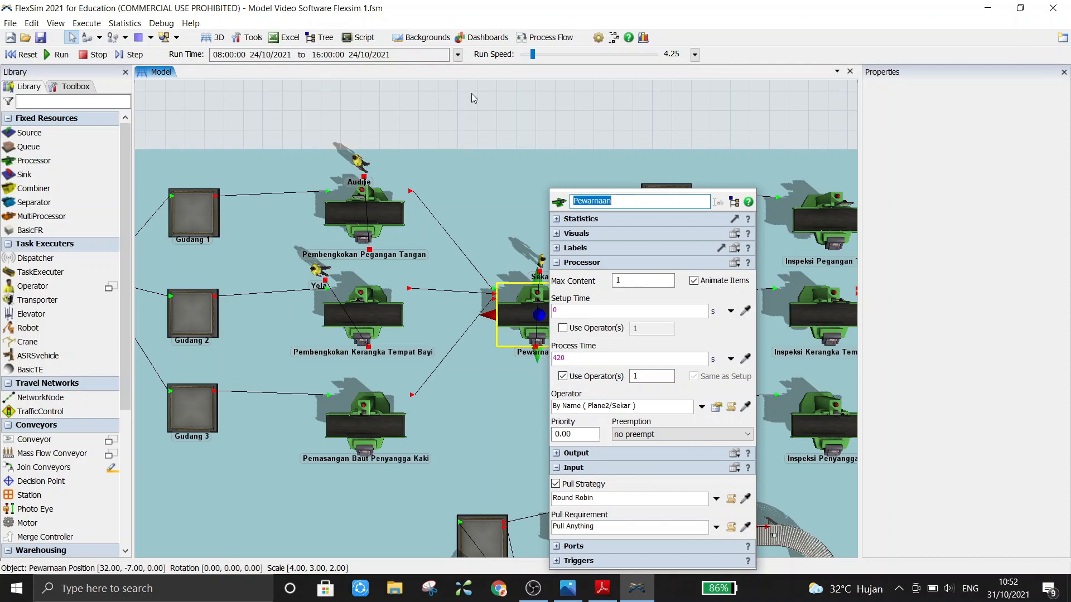
click(390, 94)
Try connecting the Pembengkokan Pegangan Tangan processor to its operator with Connect Center Ports, and undo the extra connection.
drag(243, 126, 294, 131)
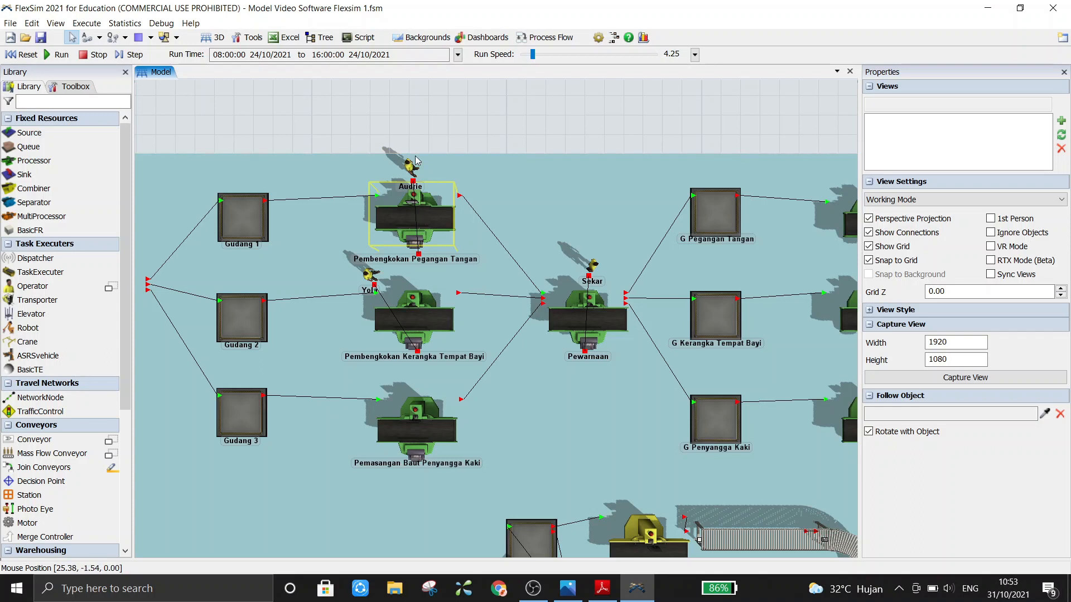
scroll(443, 124, up, 3)
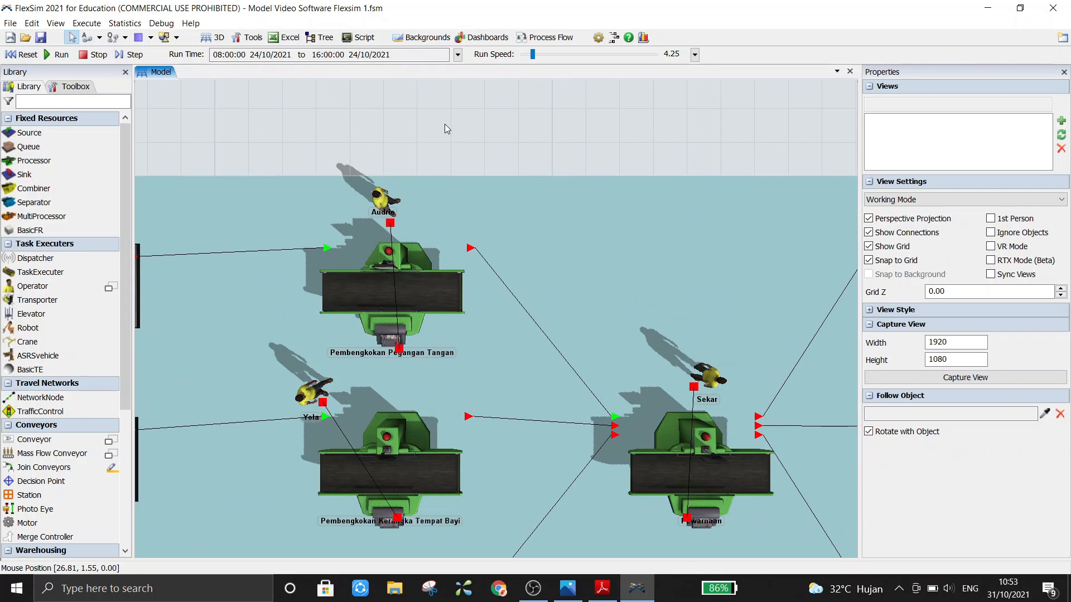
click(385, 306)
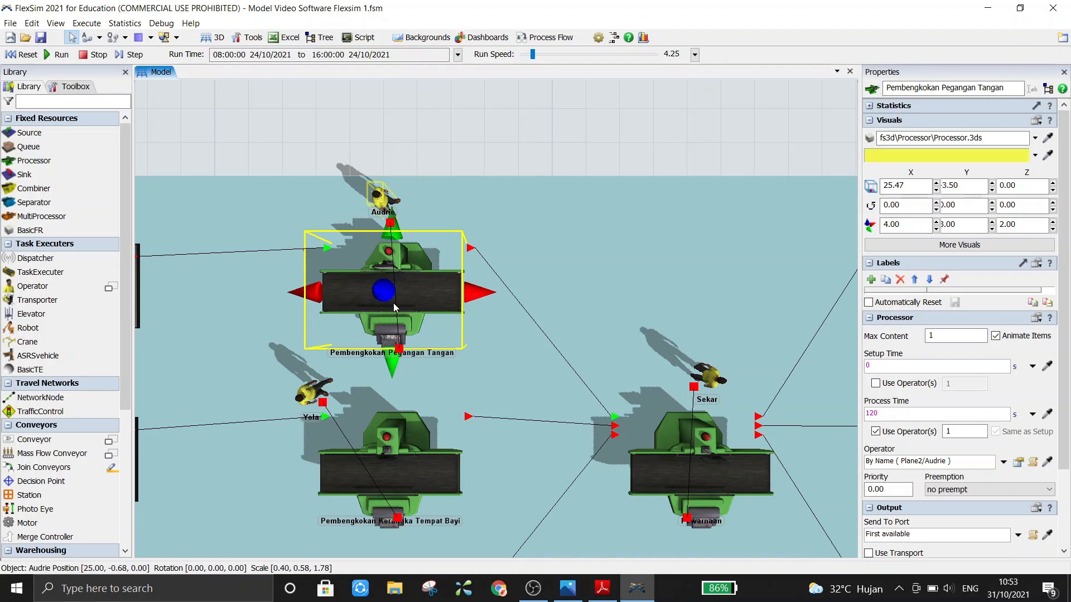
click(379, 196)
click(403, 287)
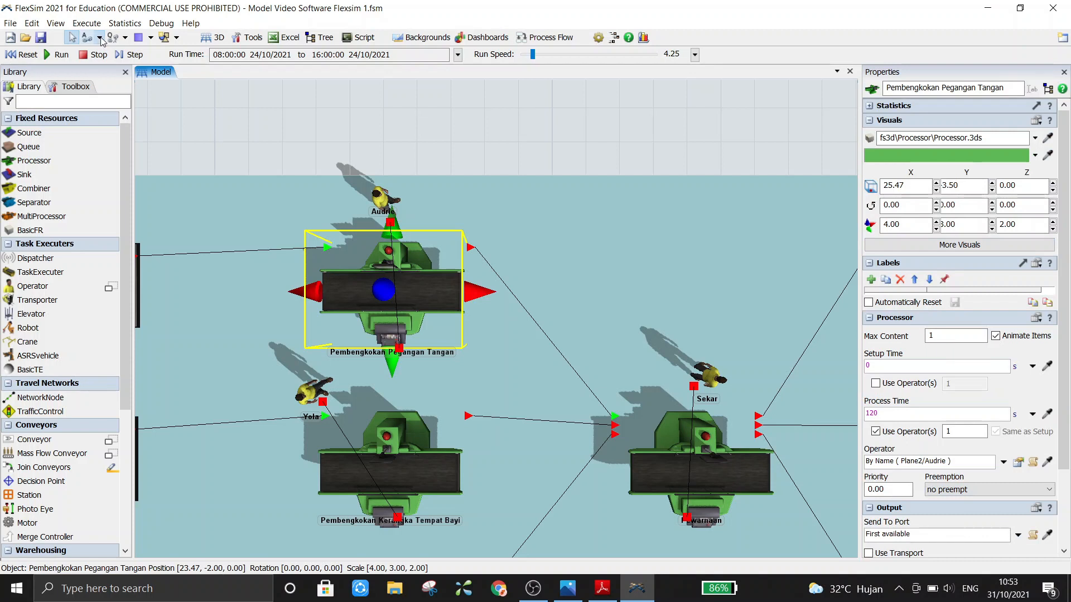
click(99, 38)
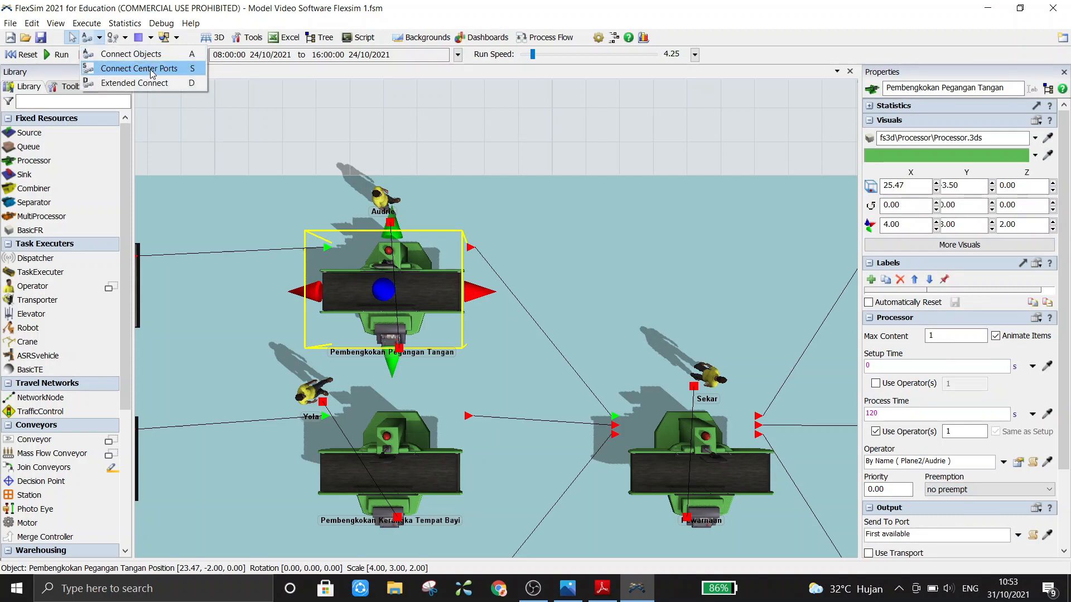
click(345, 106)
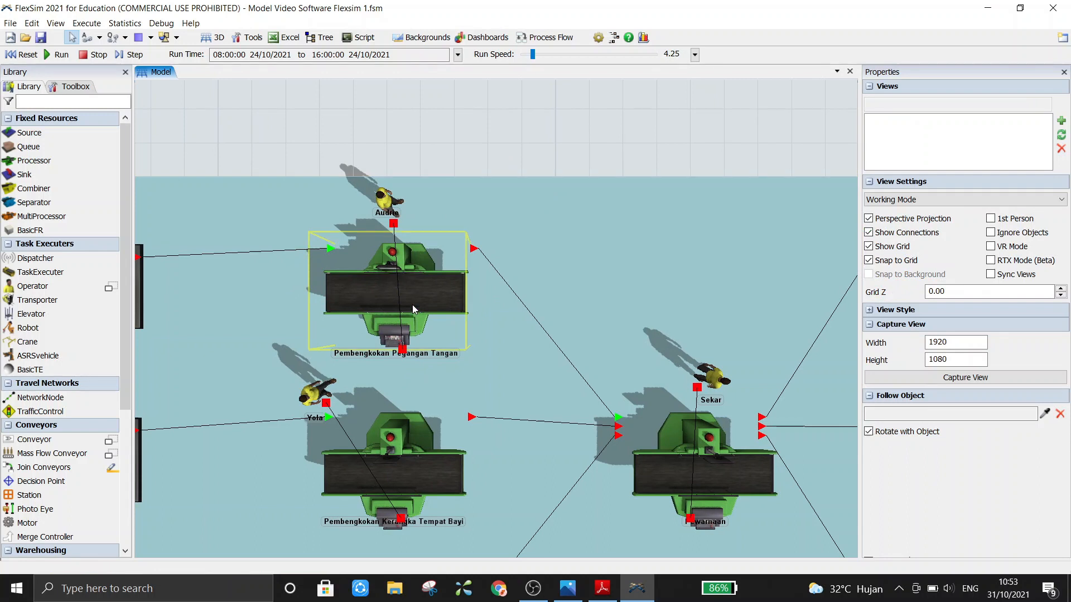
click(407, 290)
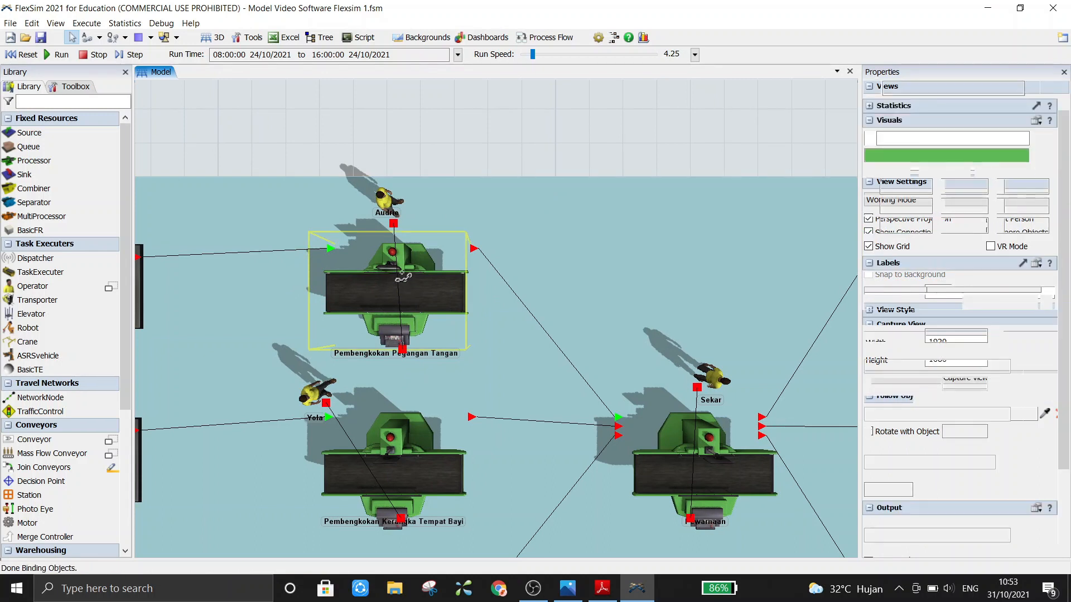
click(385, 196)
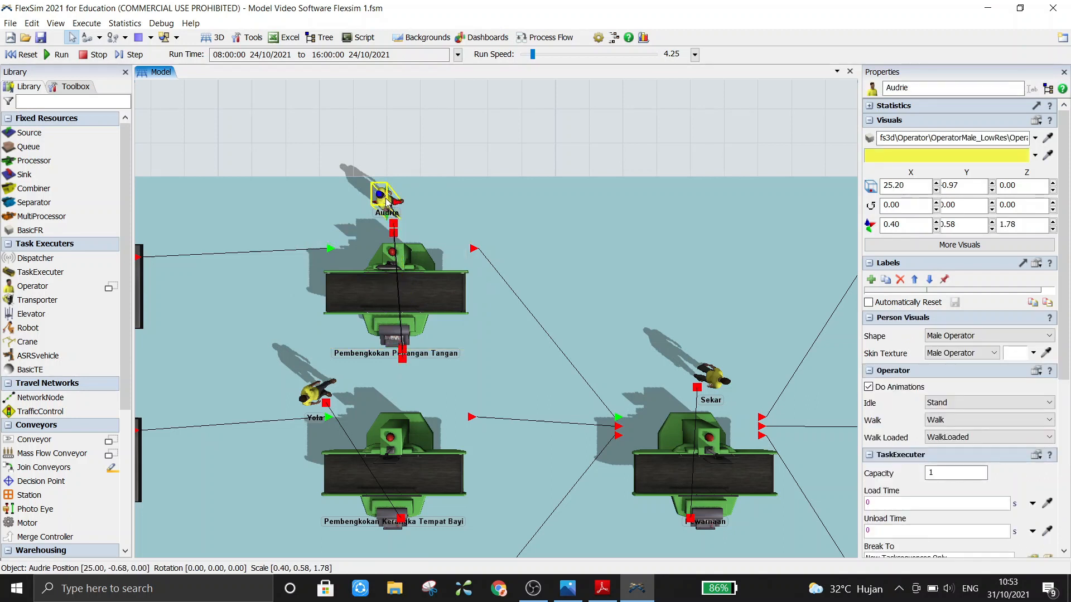
key(ctrl+z)
Read the case study PDF's passage on separating the painted frames for inspection and storing good and defective ones, and return to FlexSim.
scroll(457, 93, down, 4)
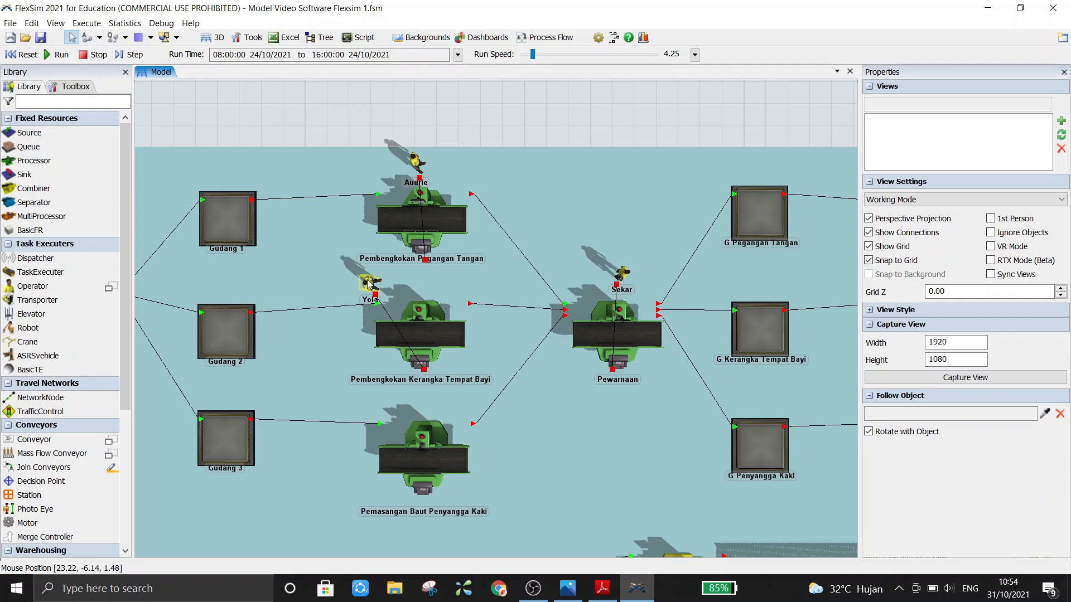
drag(706, 125, 561, 122)
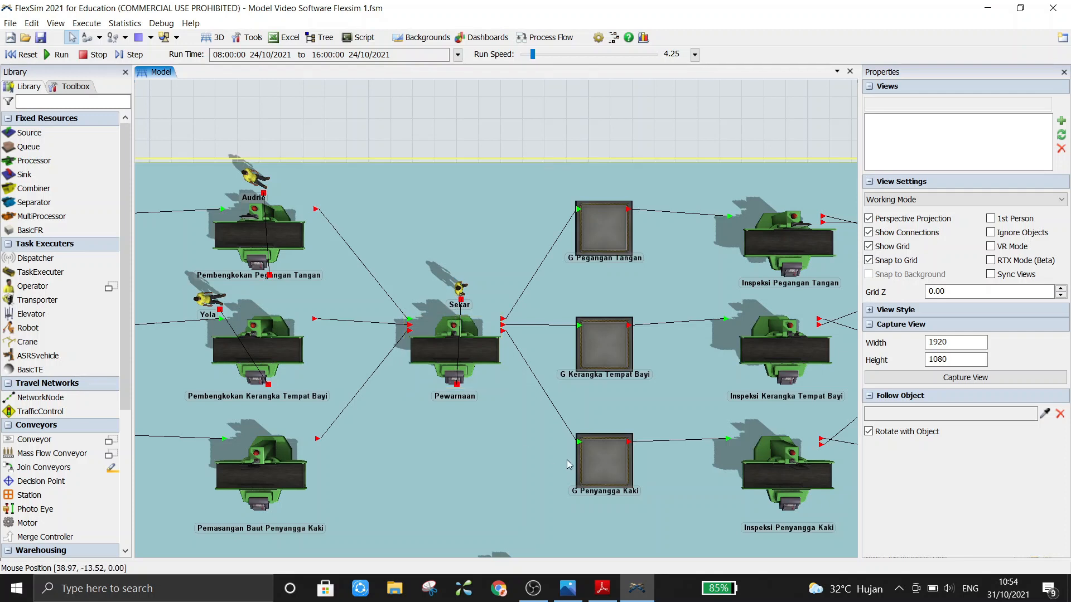
mouse_move(599, 595)
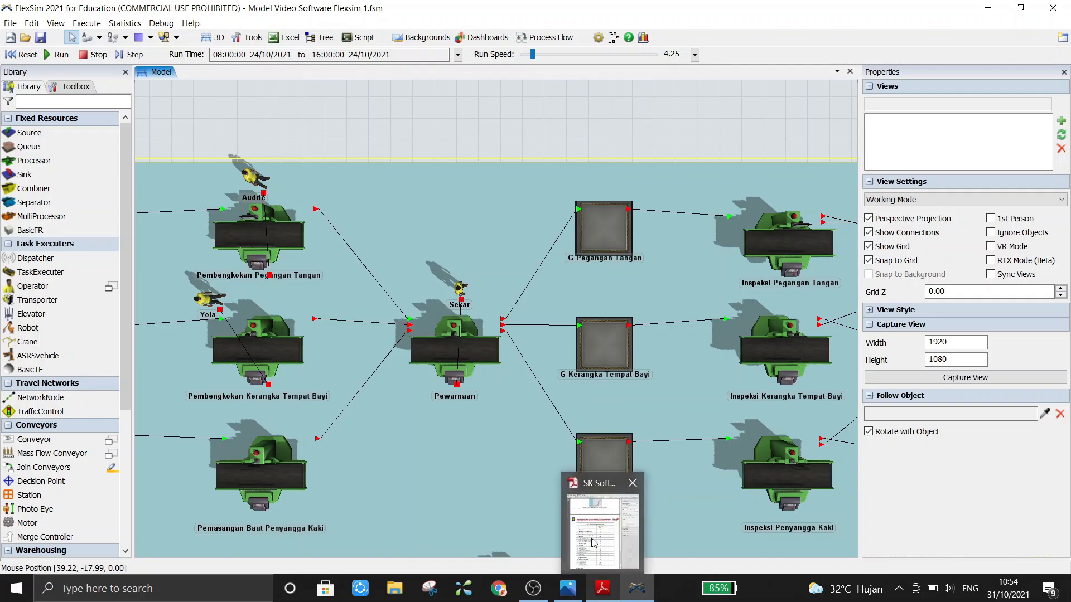
click(592, 501)
drag(403, 474, 409, 174)
scroll(298, 327, down, 1)
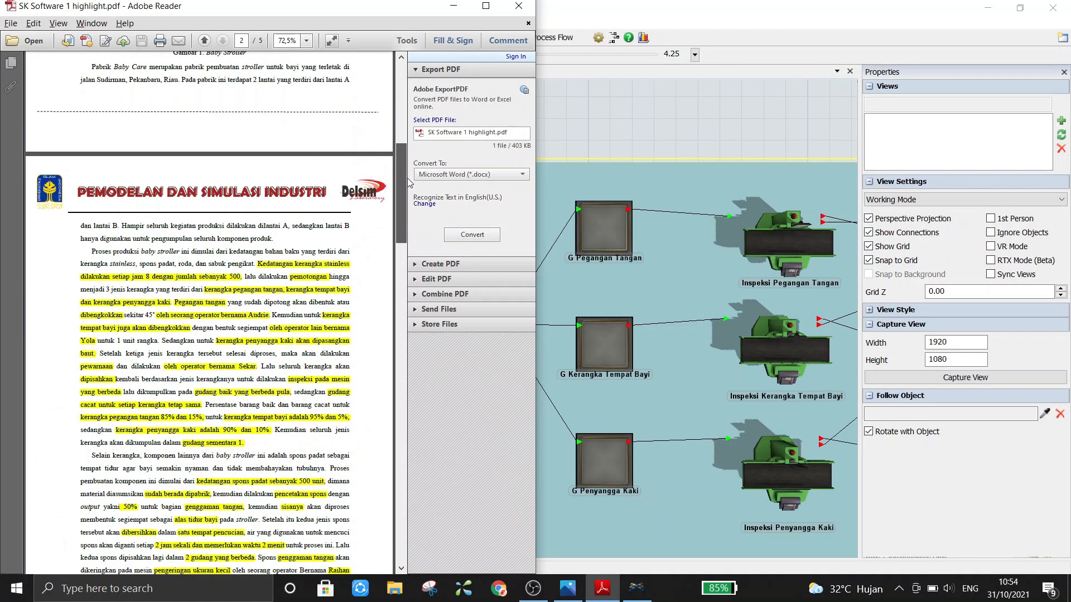
scroll(297, 328, down, 2)
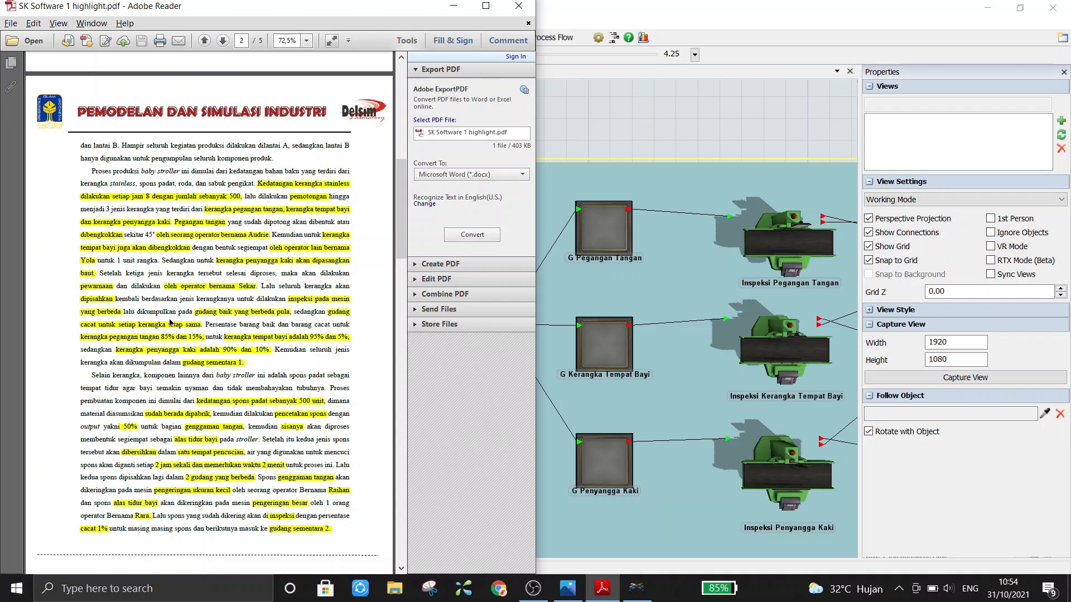
click(561, 139)
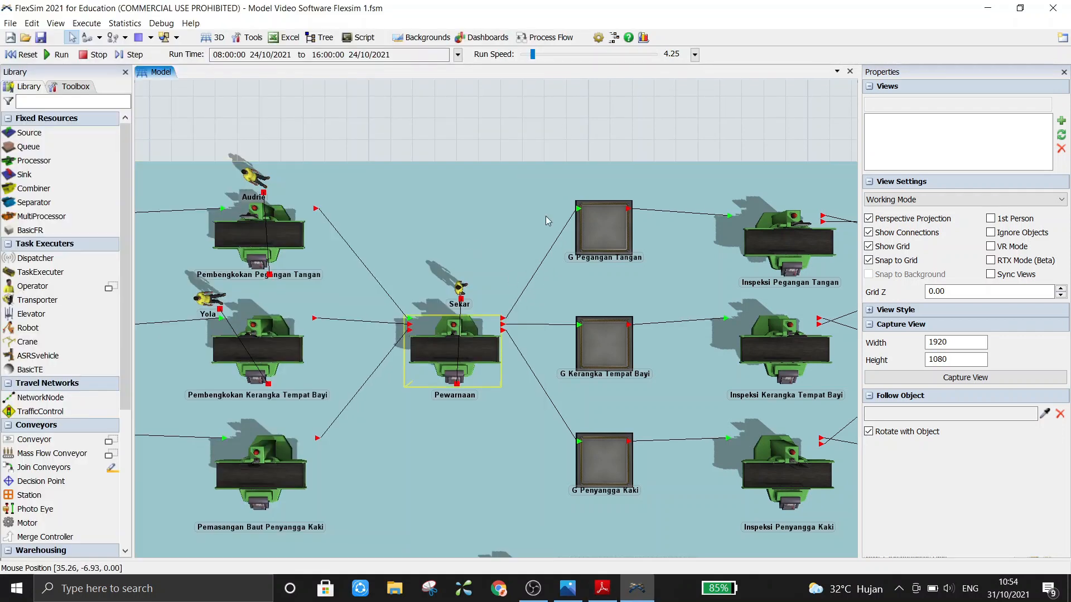
Examine the Port By Case rules in the Send To Port output setting of the Pewarnaan processor.
drag(639, 115, 504, 108)
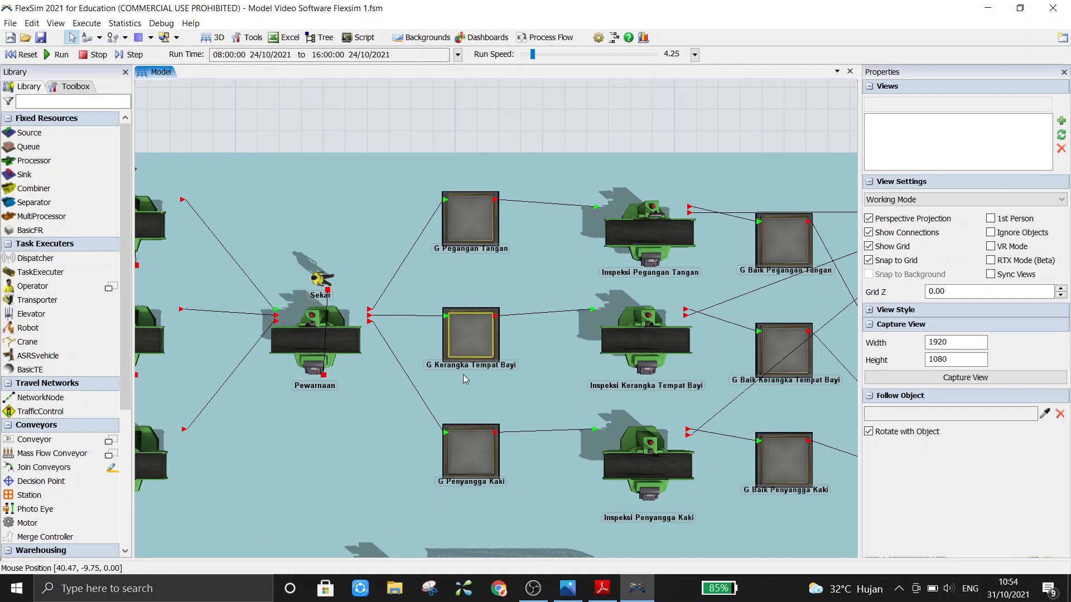
click(343, 347)
double_click(342, 347)
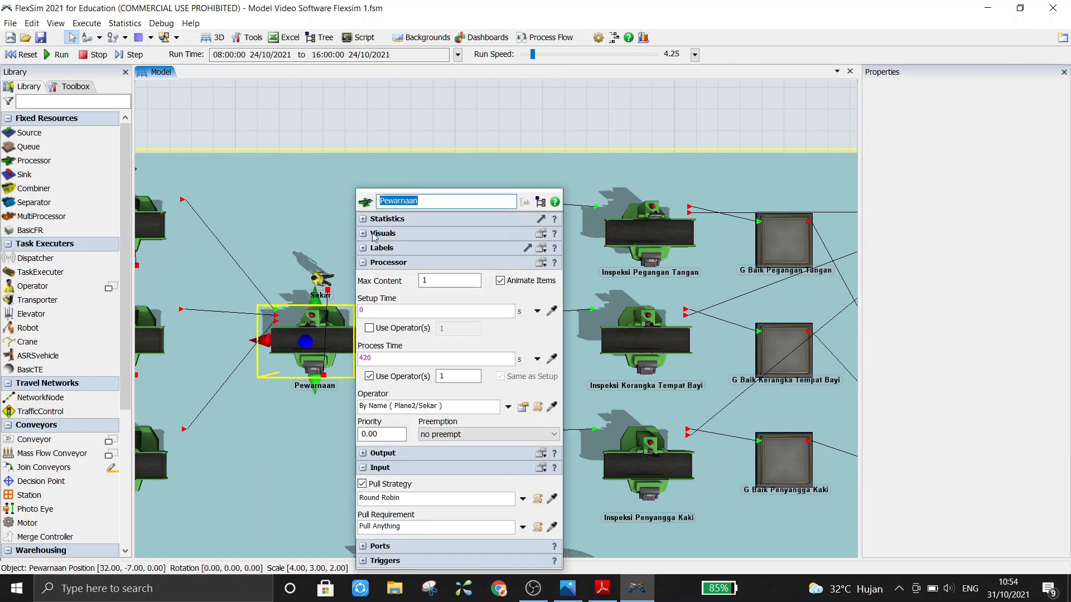
click(364, 263)
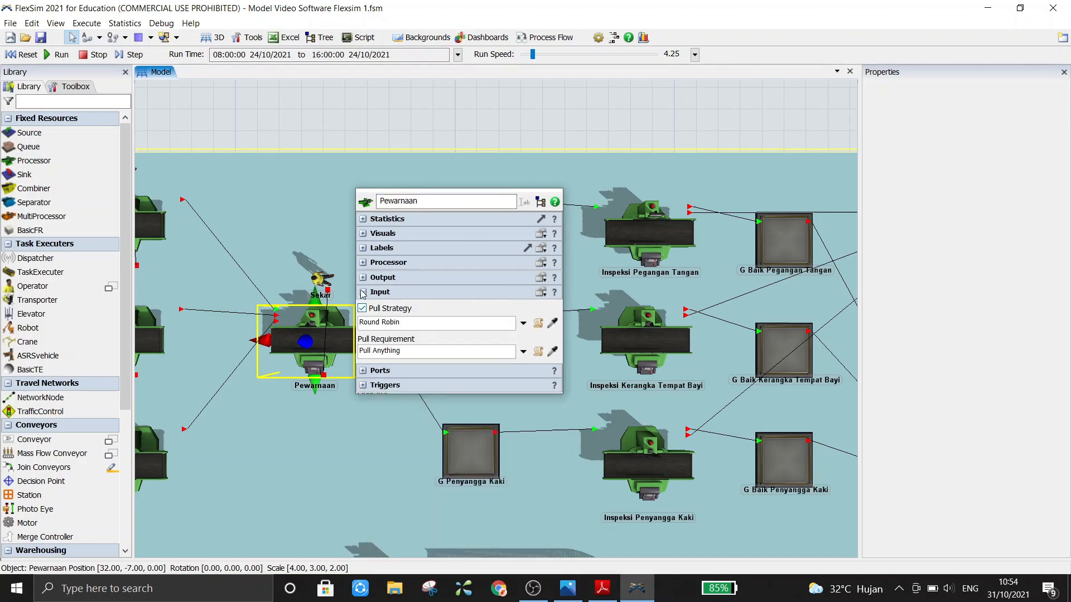
click(363, 292)
click(363, 277)
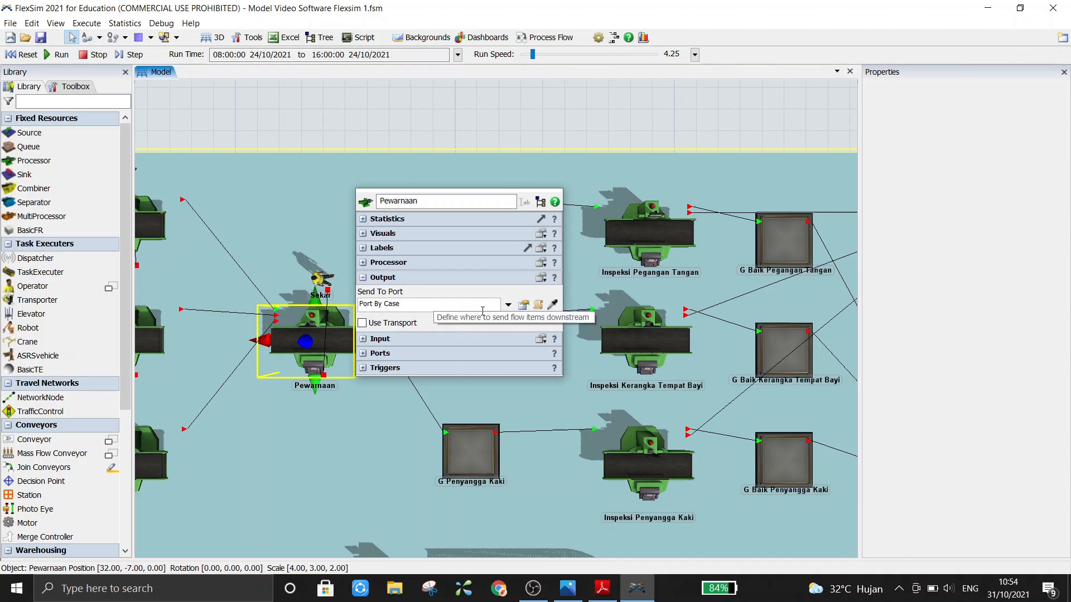
click(508, 304)
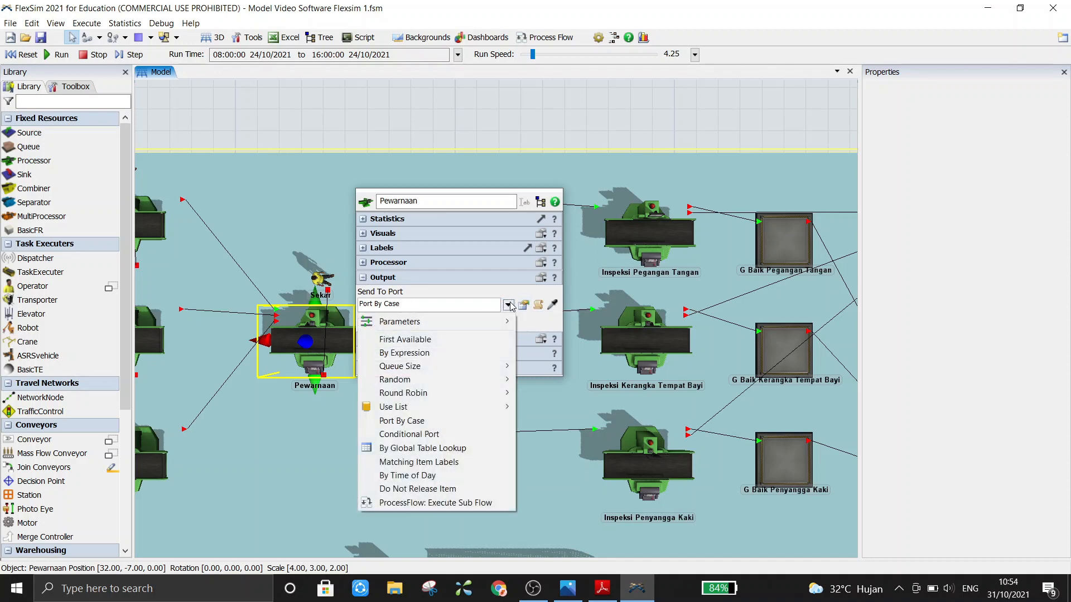
mouse_move(481, 322)
click(471, 304)
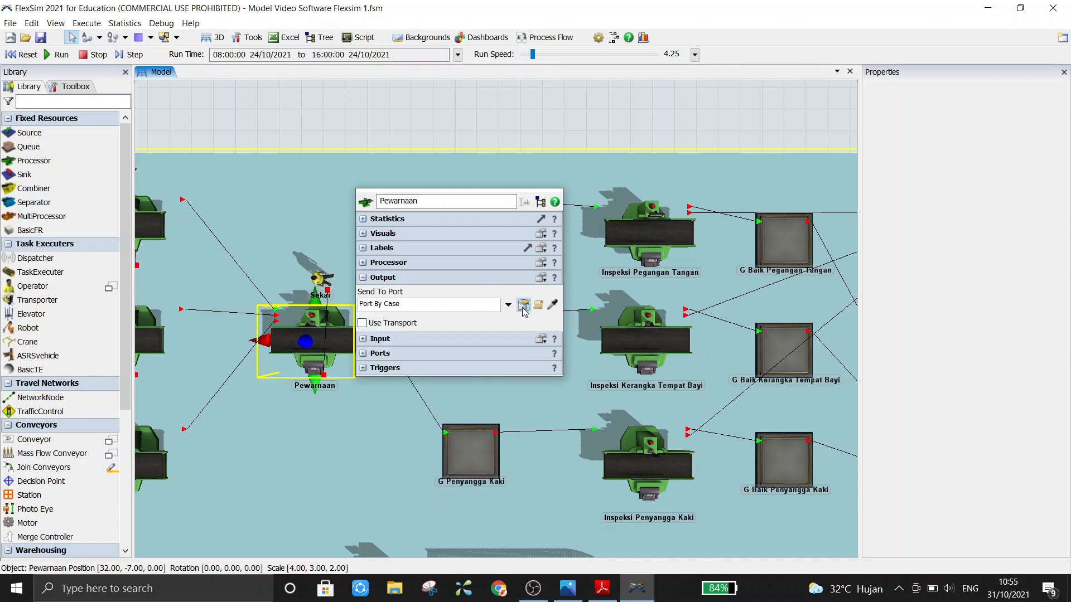
click(523, 306)
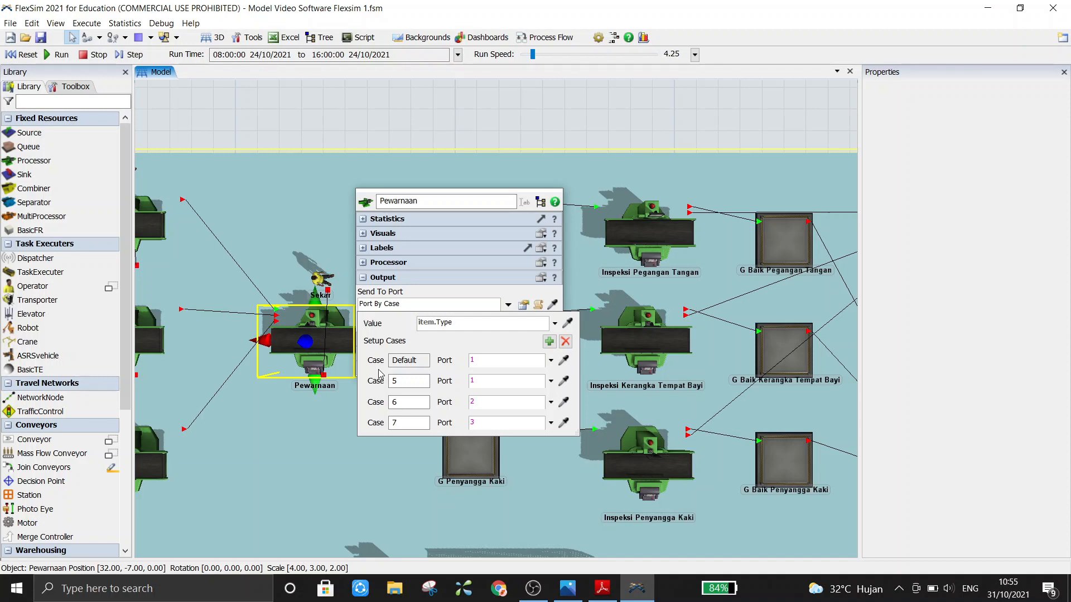
click(397, 378)
Review the objects connected to the input and output ports of the Pewarnaan processor.
click(364, 278)
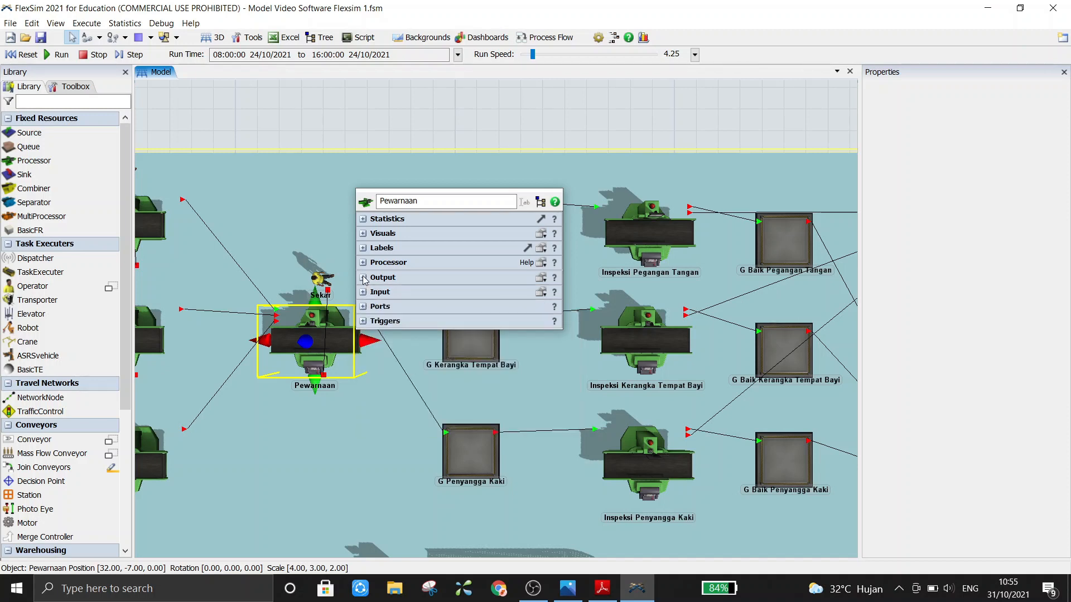
click(363, 307)
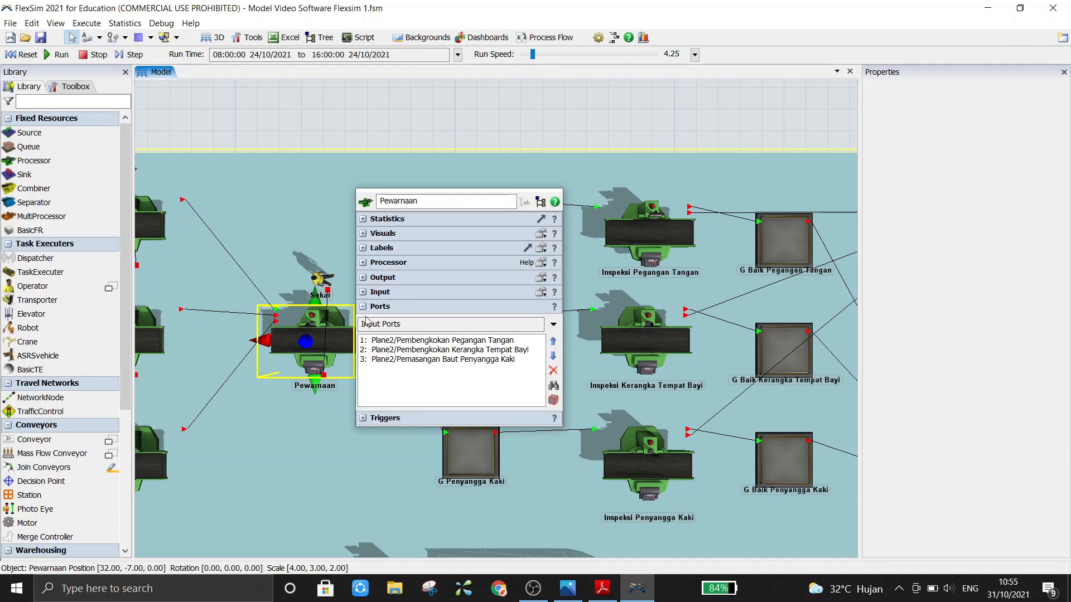
click(553, 324)
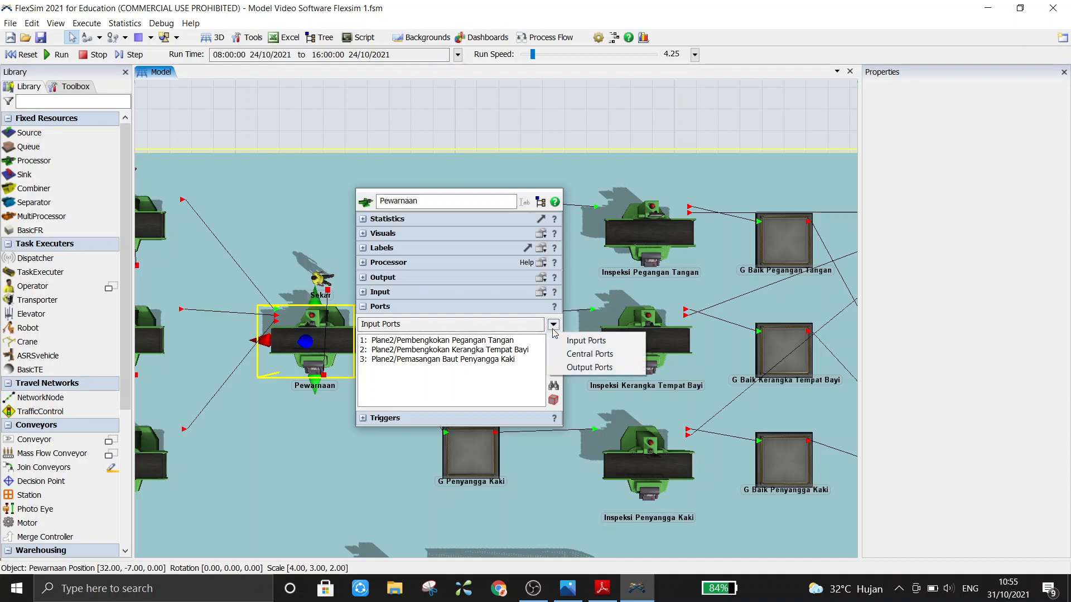
click(569, 368)
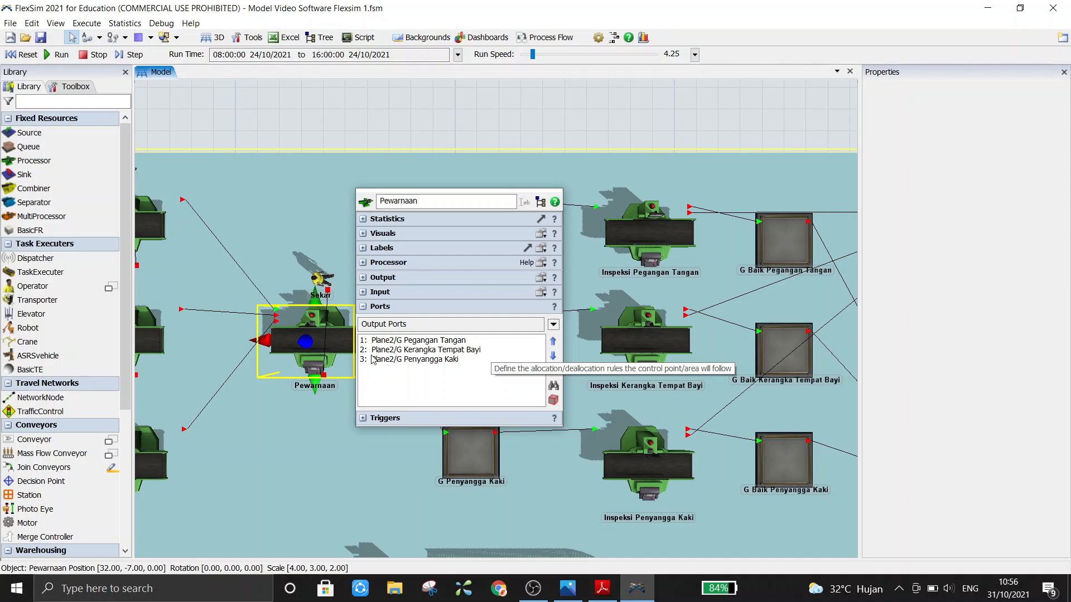
click(363, 307)
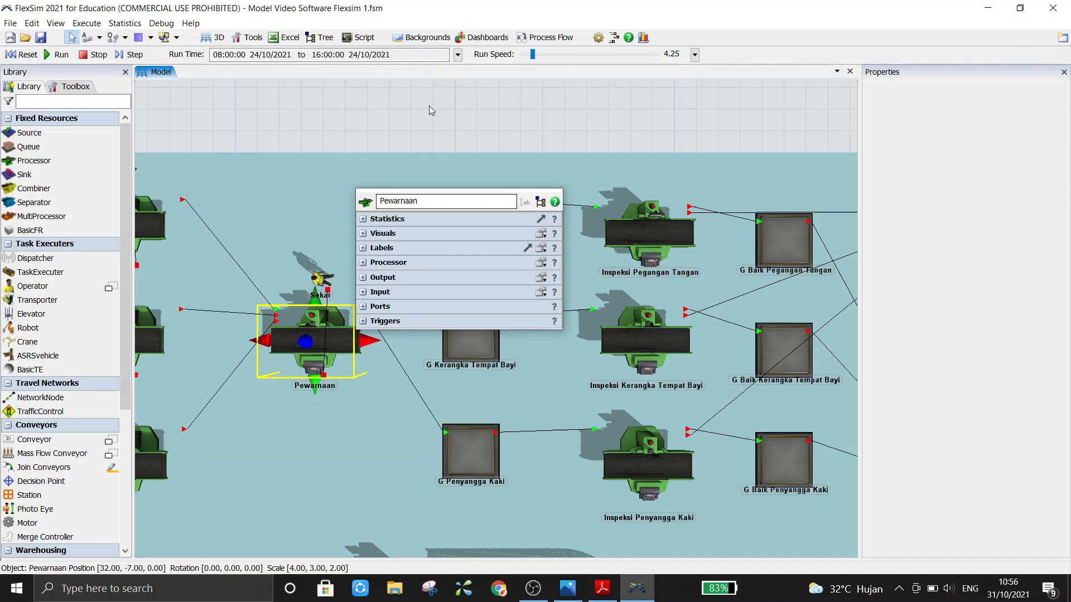
click(430, 102)
Inspect the G Pegangan Tangan, G Kerangka Tempat Bayi and G Penyangga Kaki queues that receive the painted frames.
drag(655, 120, 618, 128)
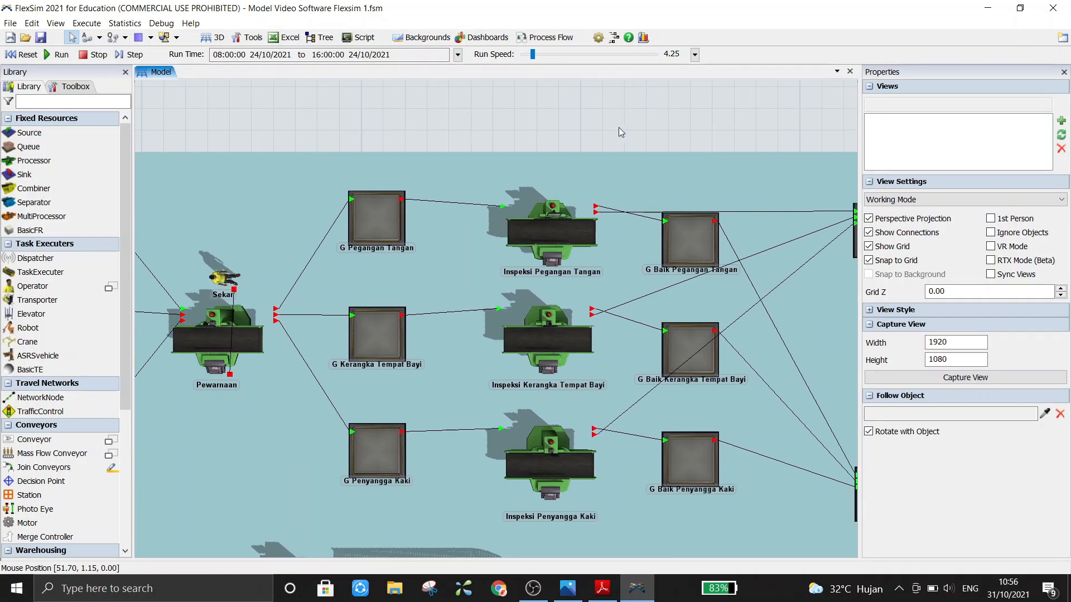
click(373, 236)
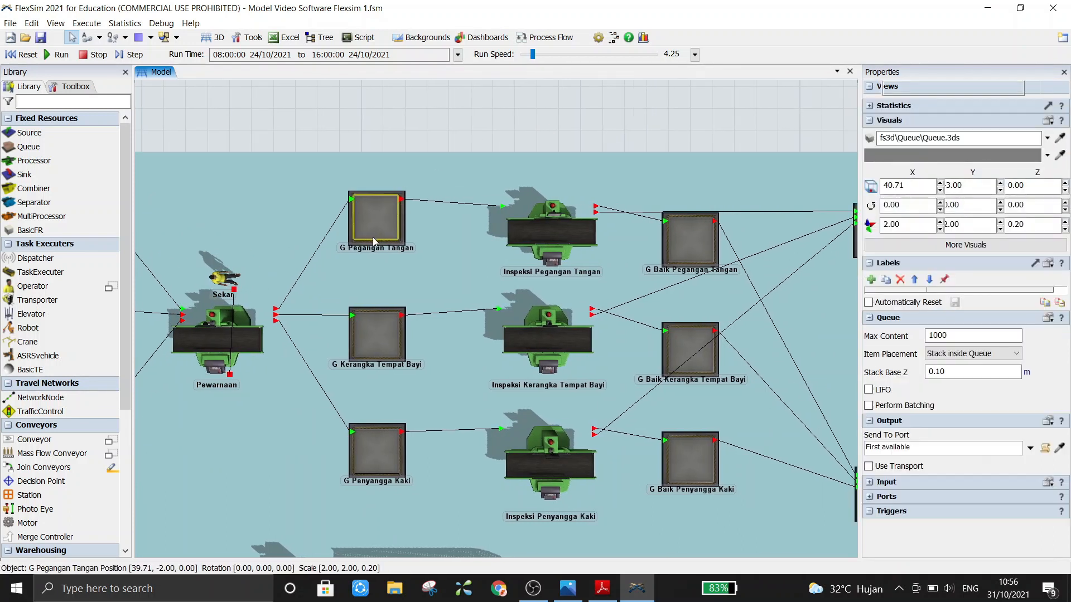
double_click(373, 236)
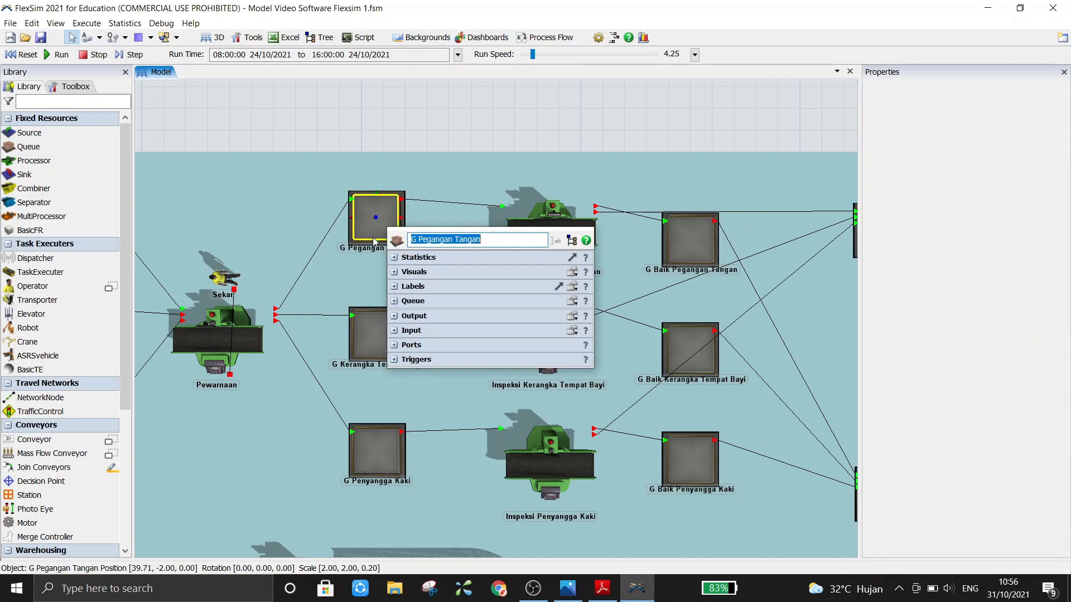
click(518, 95)
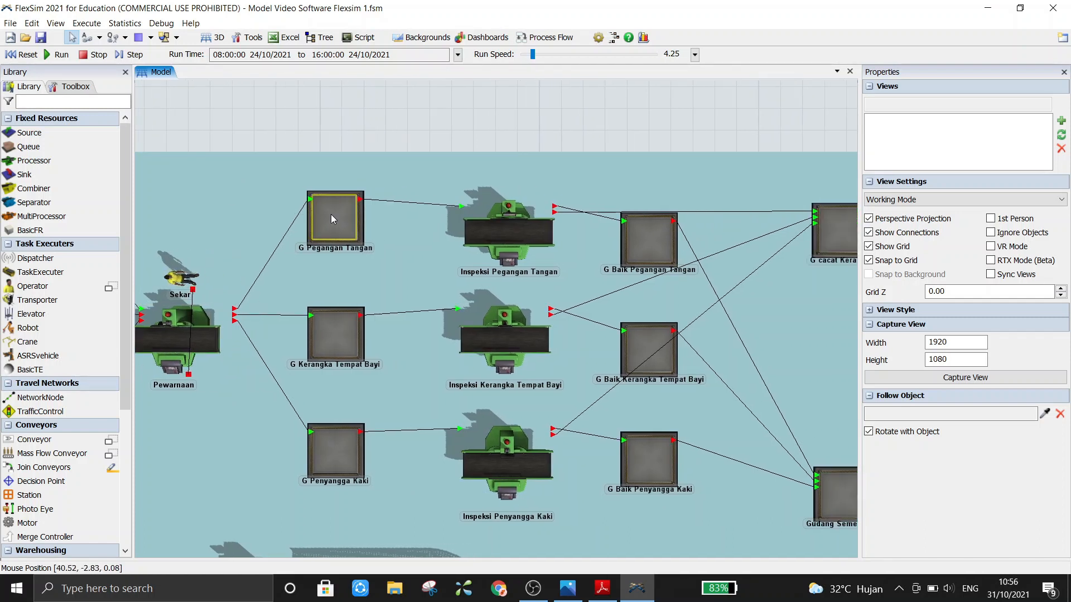
click(335, 333)
click(334, 440)
click(405, 137)
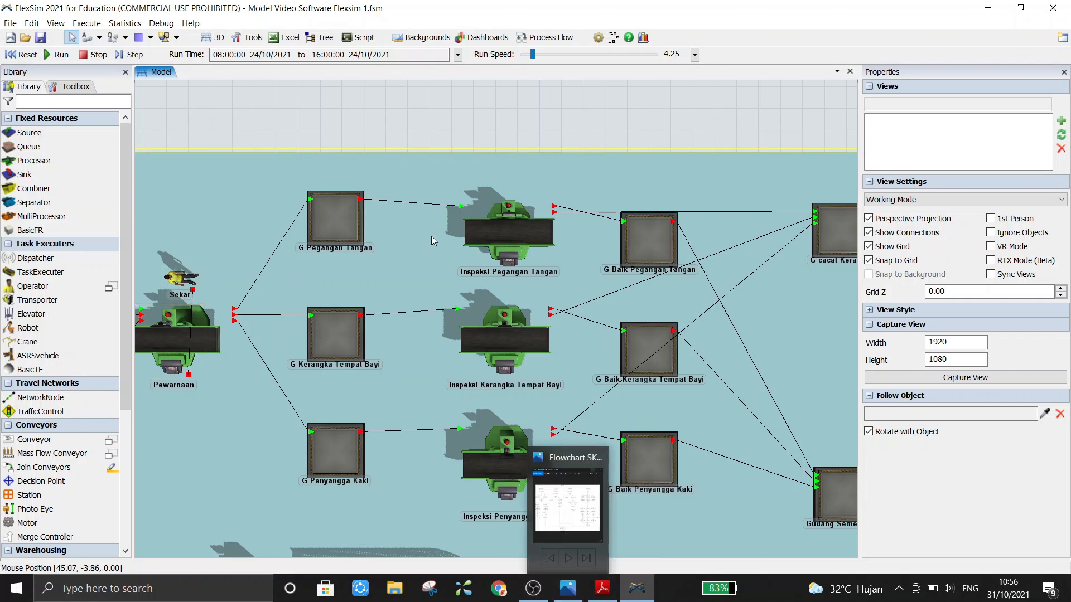
Move the Inspeksi Pegangan Tangan processor slightly so it lines up with the G Pegangan Tangan queue.
click(503, 249)
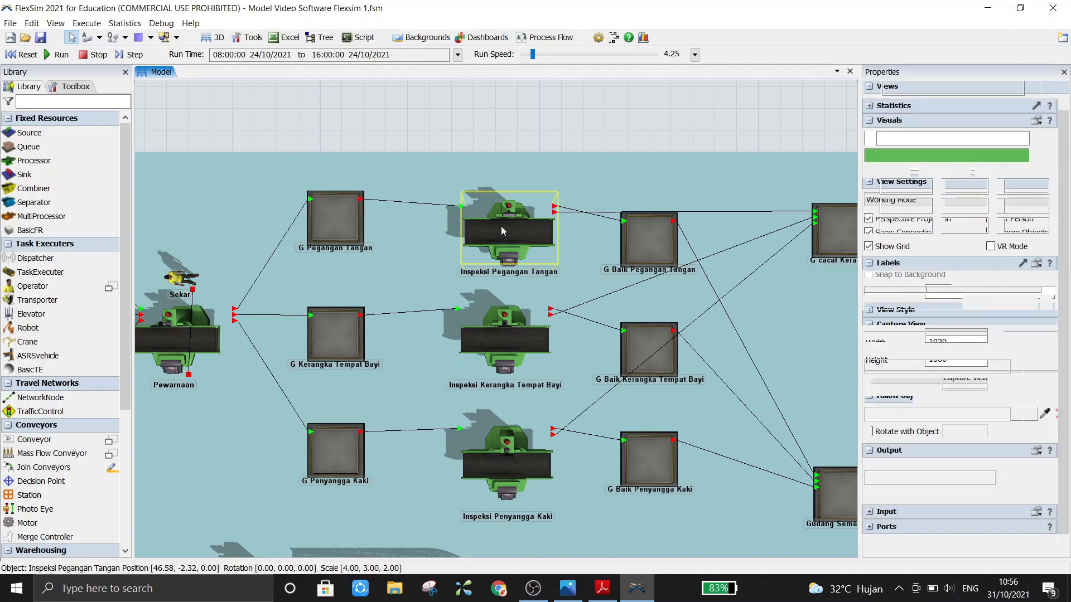
mouse_move(501, 220)
mouse_down()
mouse_move(502, 202)
mouse_move(500, 233)
mouse_up()
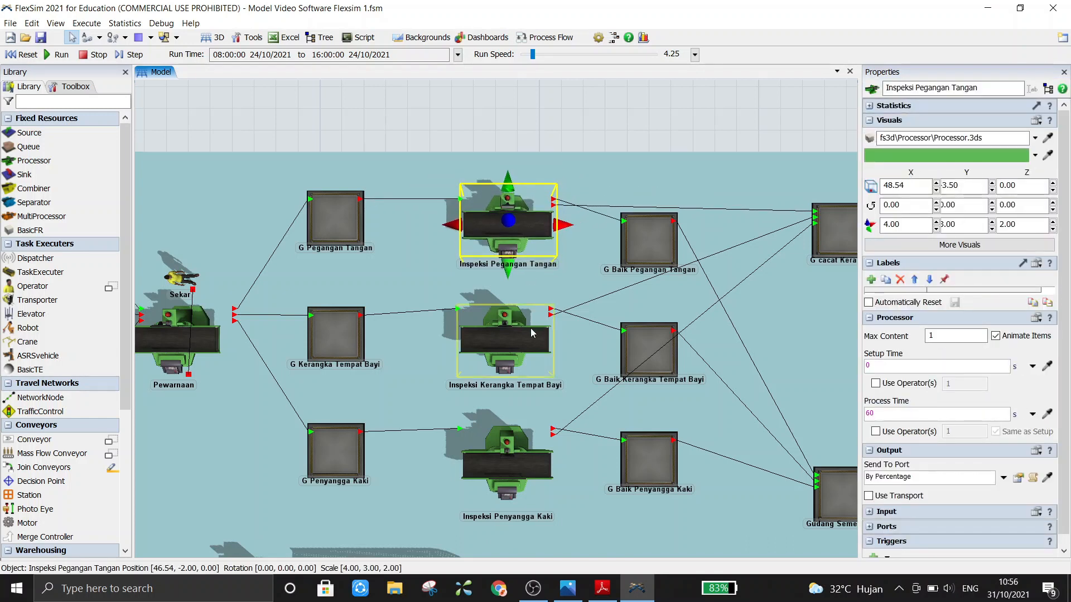
Switch to the case study PDF in Adobe Reader and look up the Inspeksi Pegangan tangan row in Tabel 2.
mouse_move(602, 590)
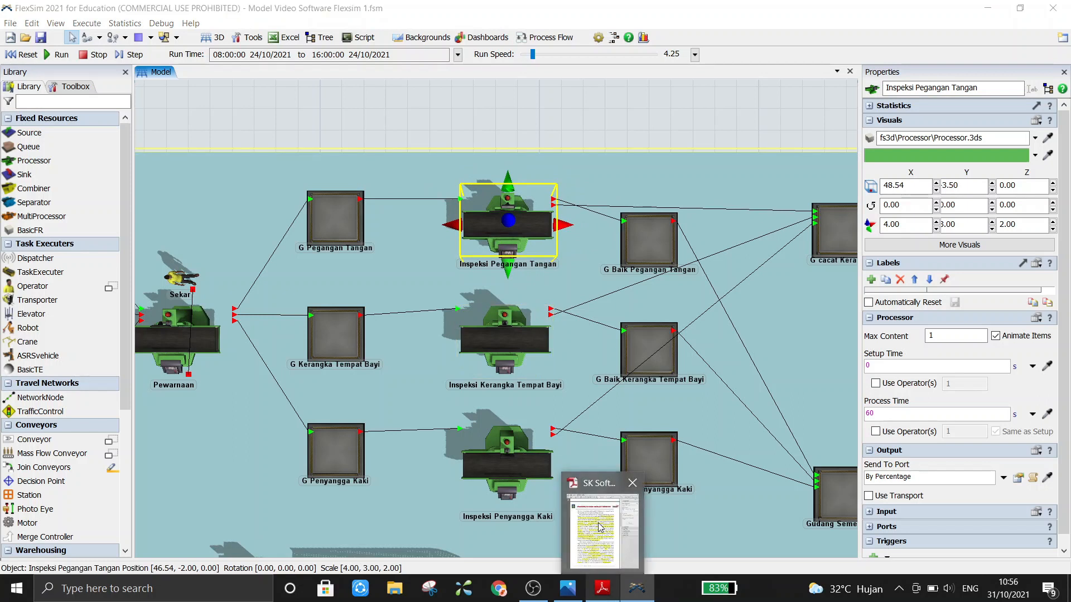
click(596, 555)
drag(400, 274, 393, 511)
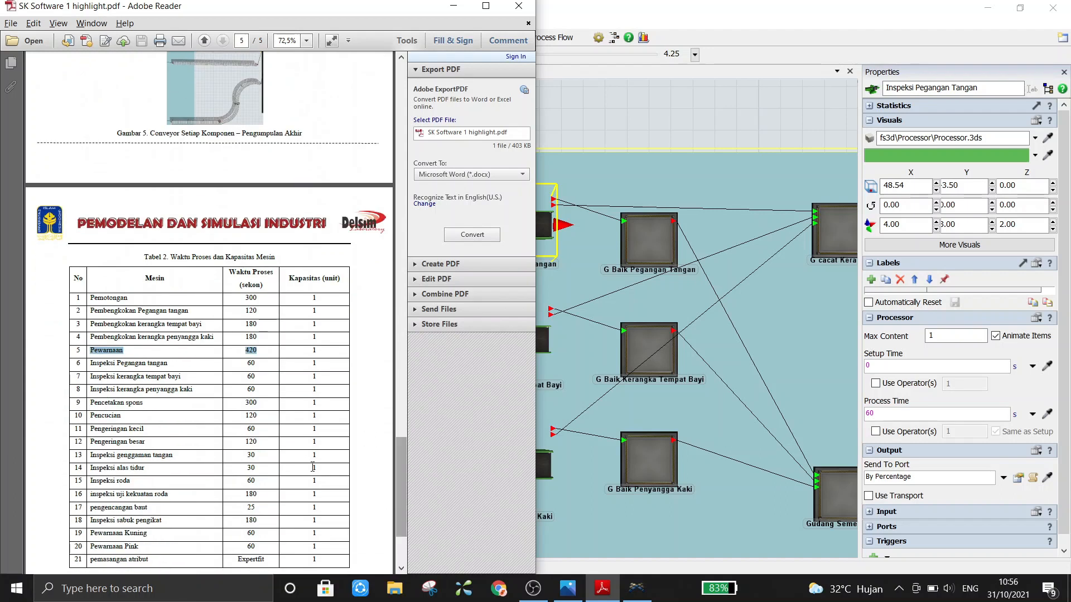
click(90, 363)
drag(90, 363, 260, 365)
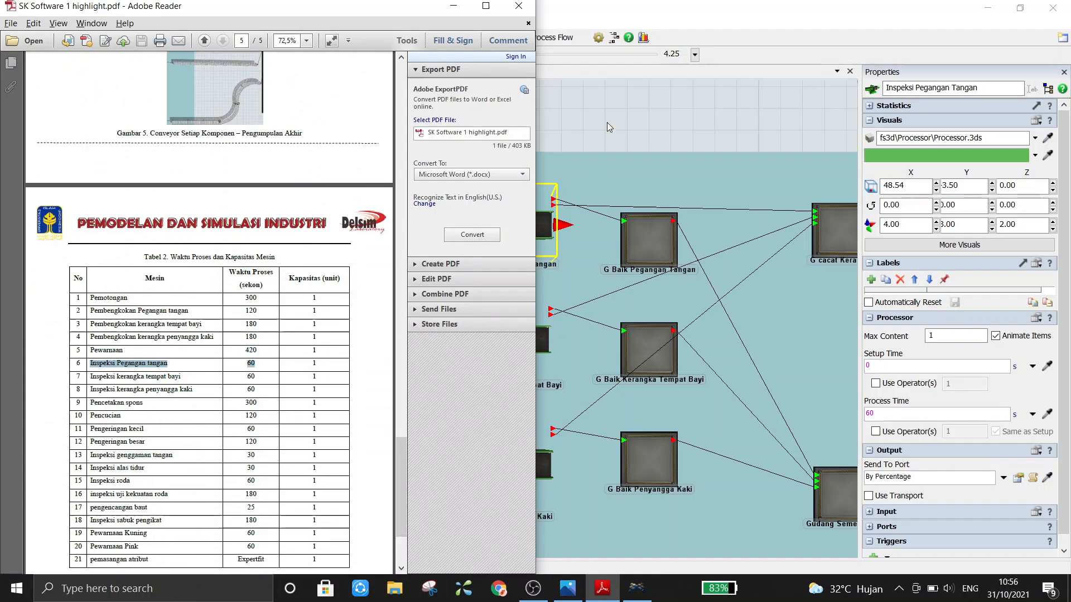
Return to FlexSim and check the Processor settings of Inspeksi Pegangan Tangan against the PDF table.
click(607, 122)
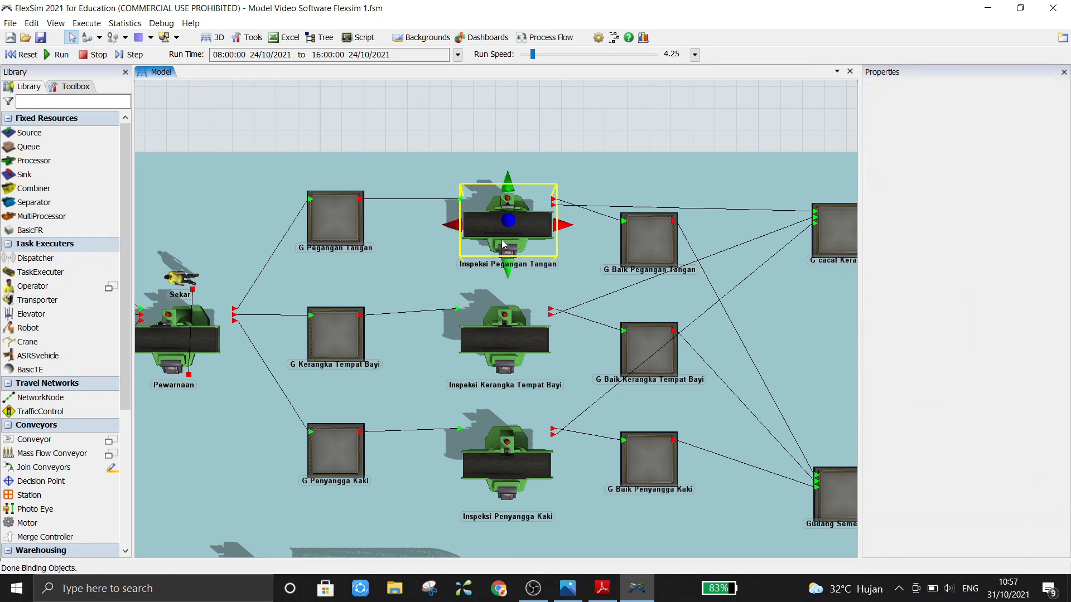
double_click(504, 244)
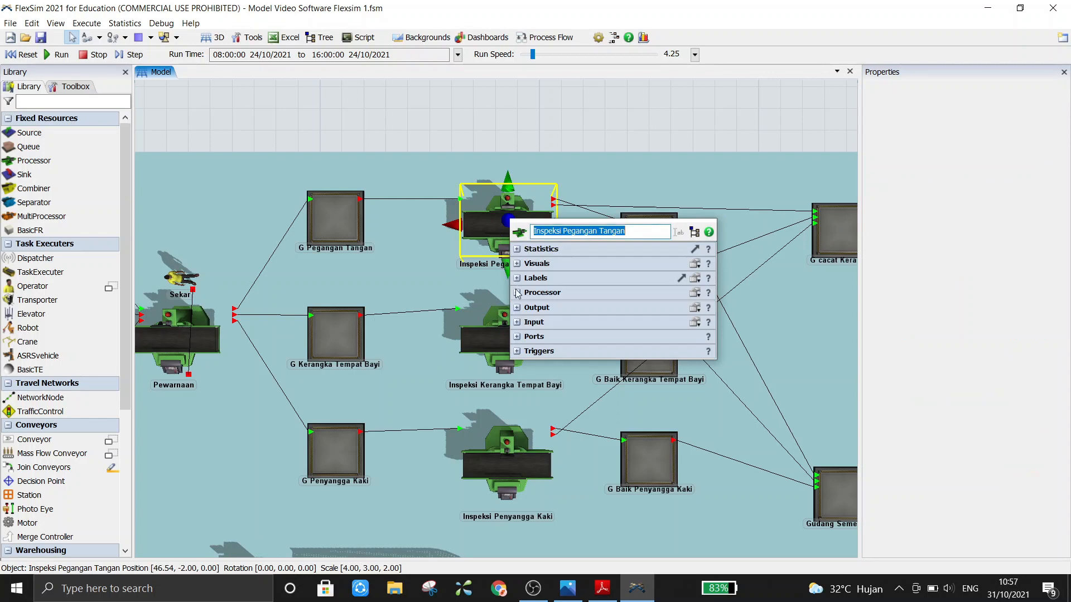
click(517, 293)
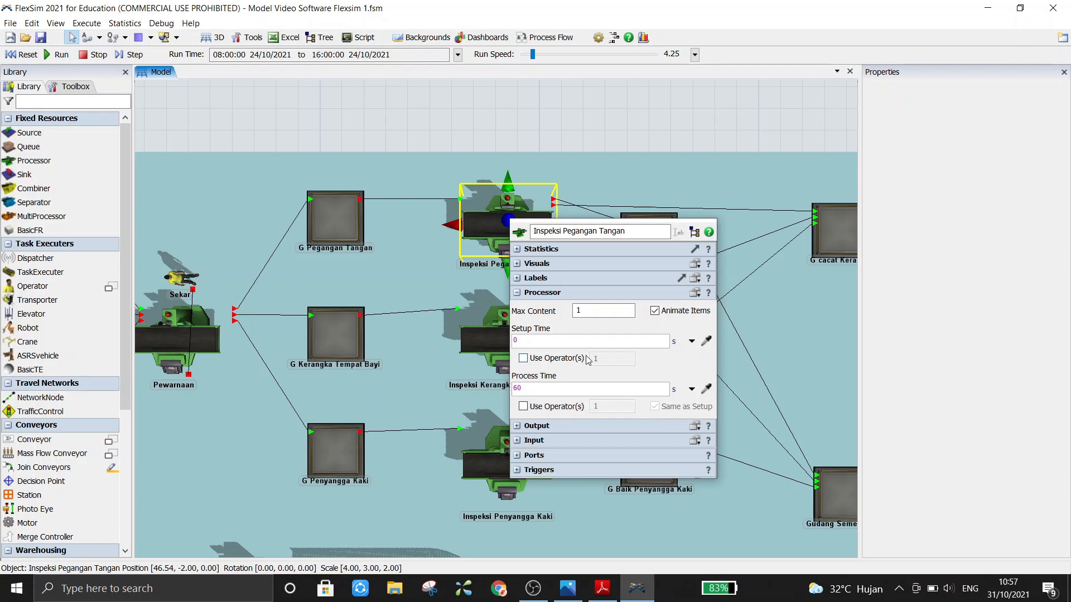
click(517, 294)
click(585, 131)
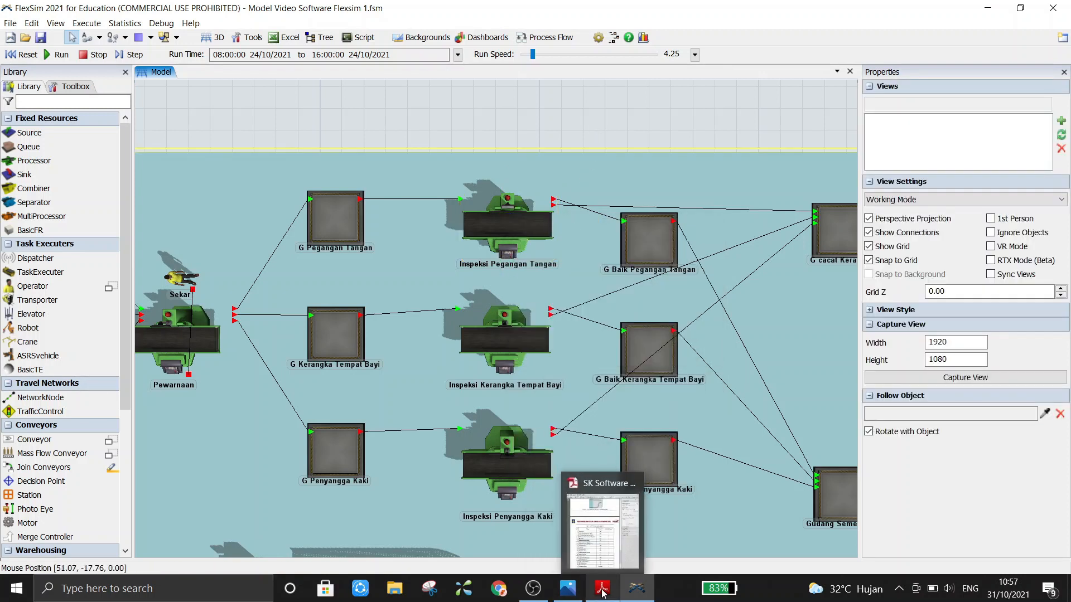
Look up the Inspeksi kerangka tempat bayi and Inspeksi kerangka penyangga kaki rows in the PDF's machine table.
click(599, 544)
mouse_move(397, 477)
mouse_down()
mouse_move(397, 450)
mouse_move(396, 482)
mouse_up()
drag(90, 353, 253, 358)
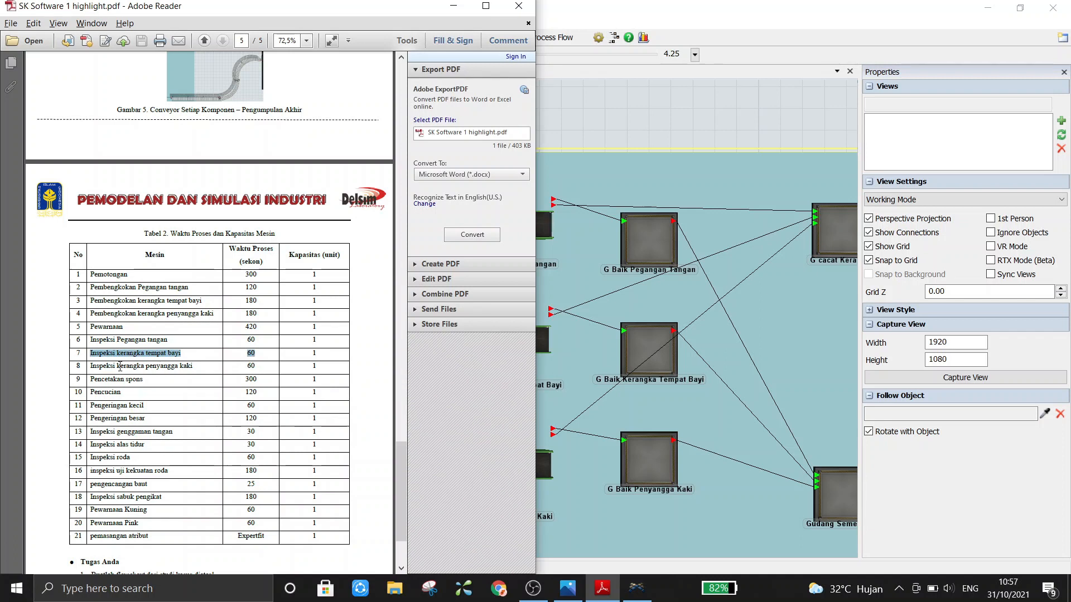
drag(88, 366, 257, 368)
click(608, 122)
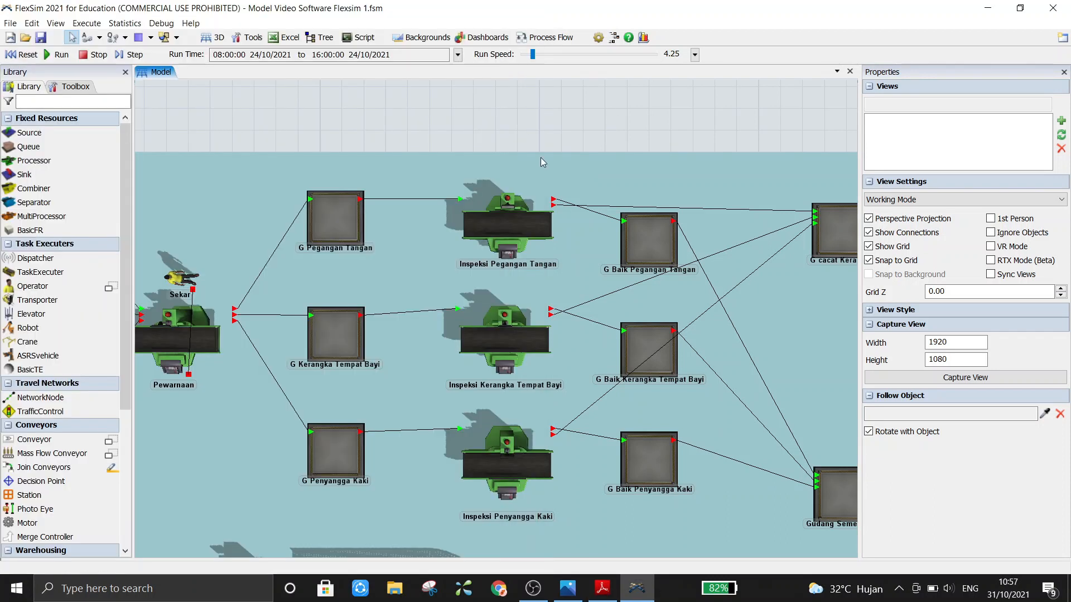
Check the max content and process time of the Inspeksi Kerangka Tempat Bayi processor.
click(509, 343)
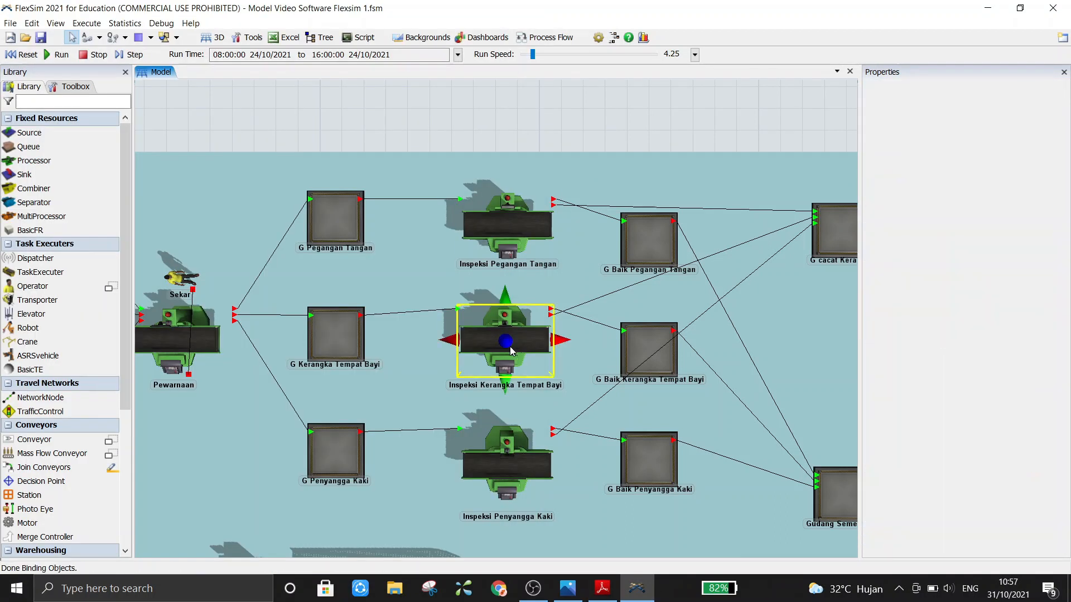
double_click(511, 349)
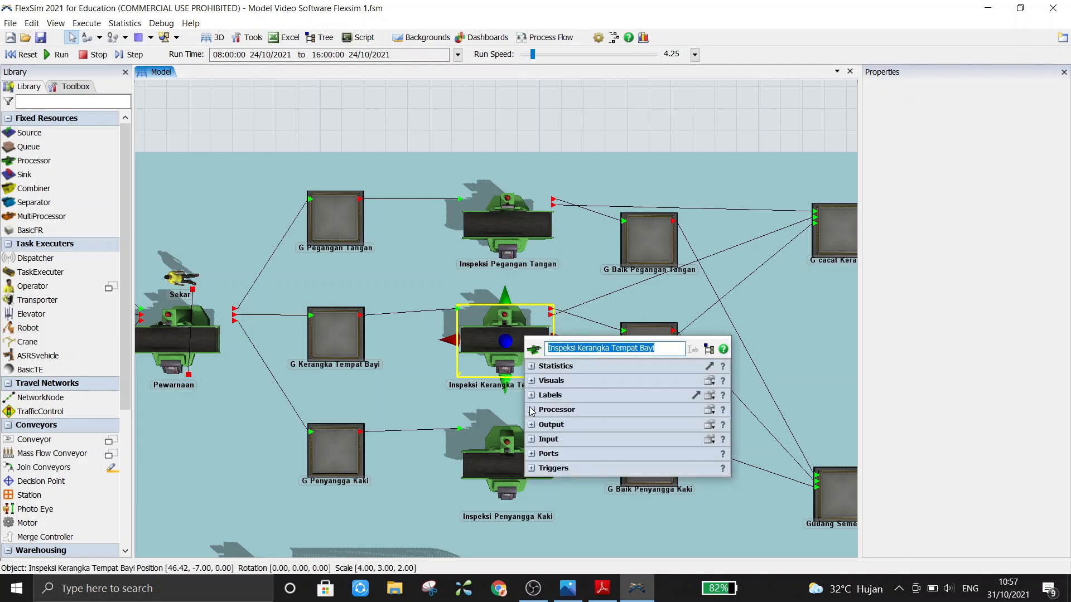
click(532, 410)
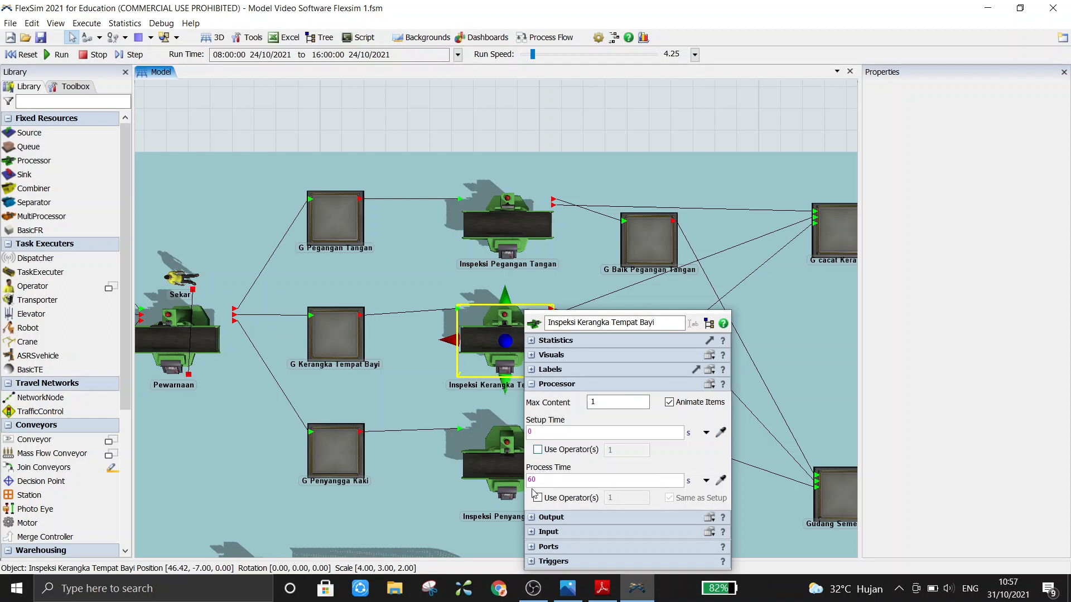
click(563, 107)
Check the max content and process time of the Inspeksi Penyangga Kaki processor.
click(524, 472)
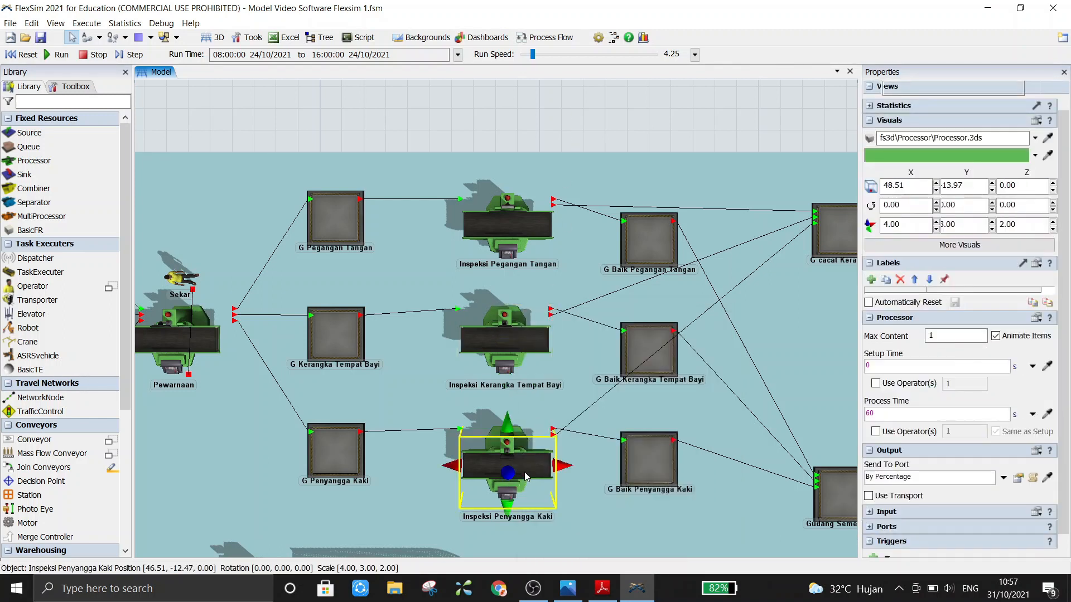
double_click(524, 472)
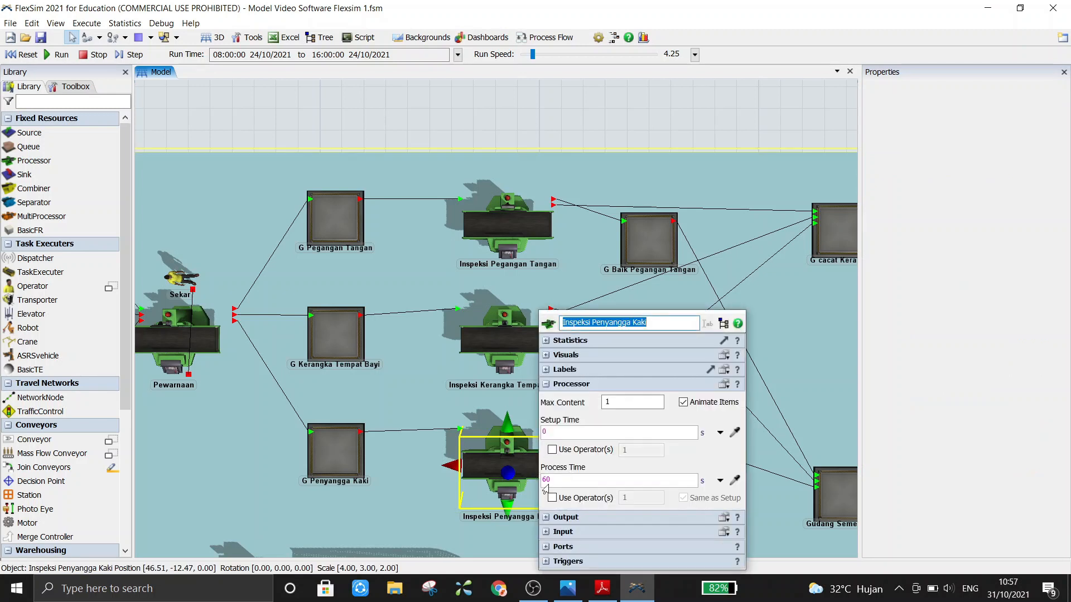
click(550, 112)
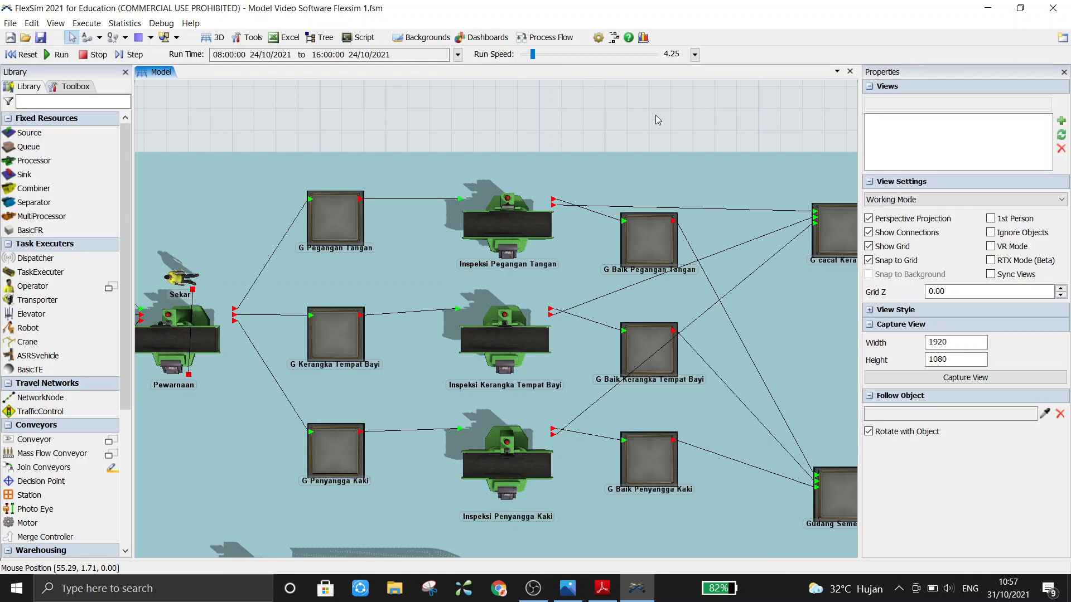
Read the page 2 paragraph of the case study PDF on frame inspection, good and defective storage, and their percentages.
drag(655, 115, 515, 128)
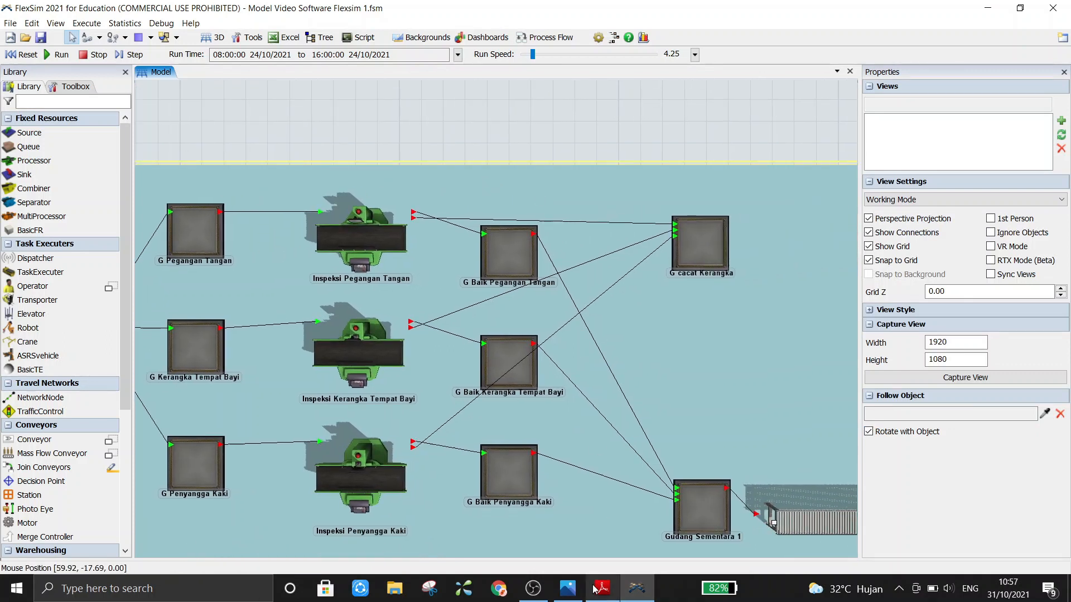
mouse_move(596, 589)
click(596, 549)
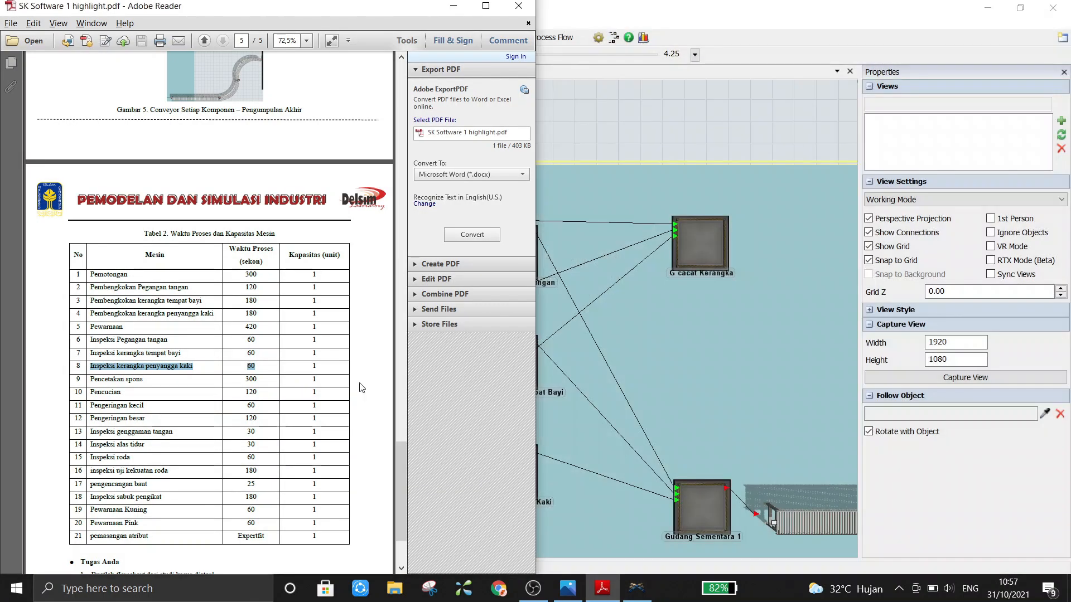
drag(400, 479, 392, 206)
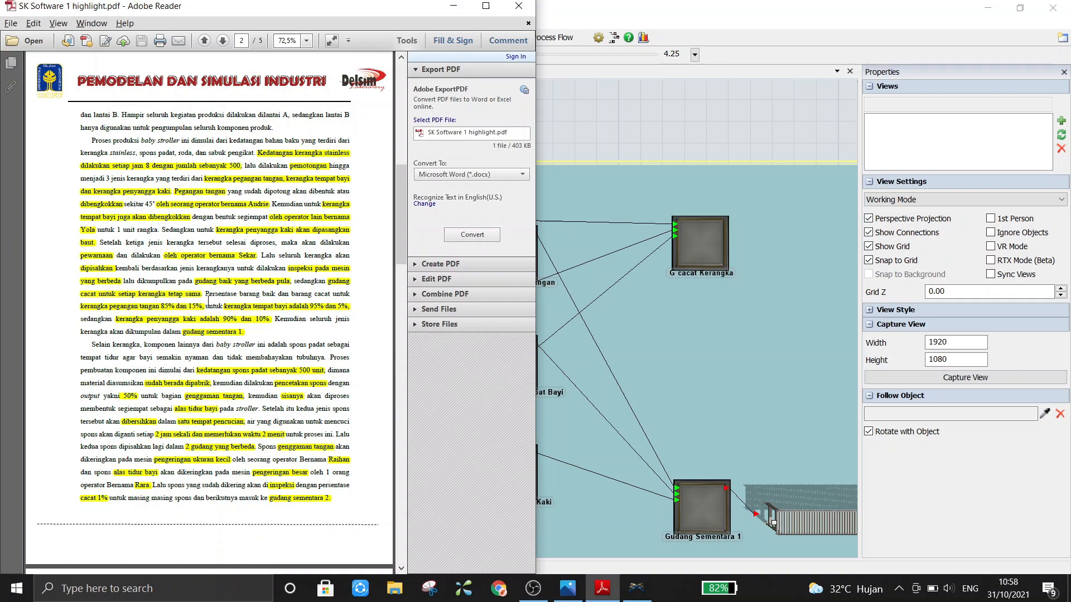
click(613, 122)
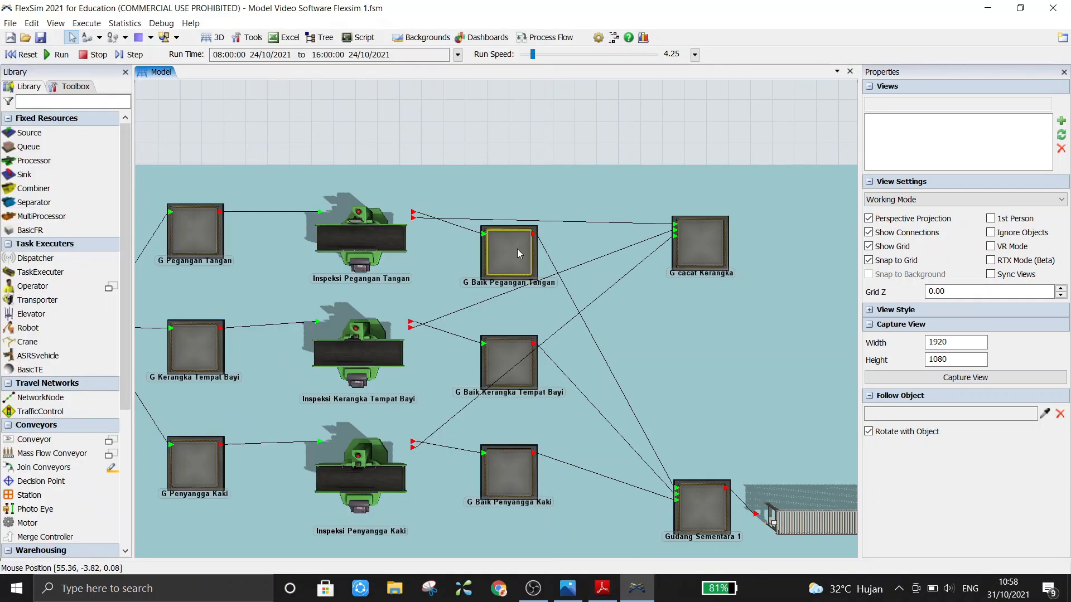
Choose the random By Percentage option for Send To Port in the output settings of Inspeksi Pegangan Tangan.
click(353, 239)
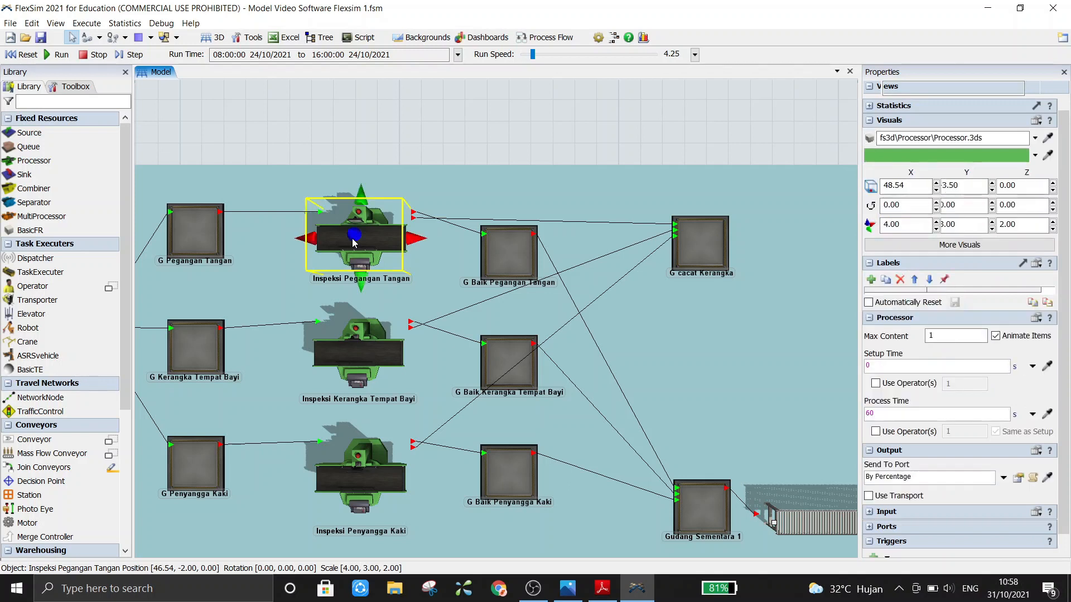
double_click(352, 238)
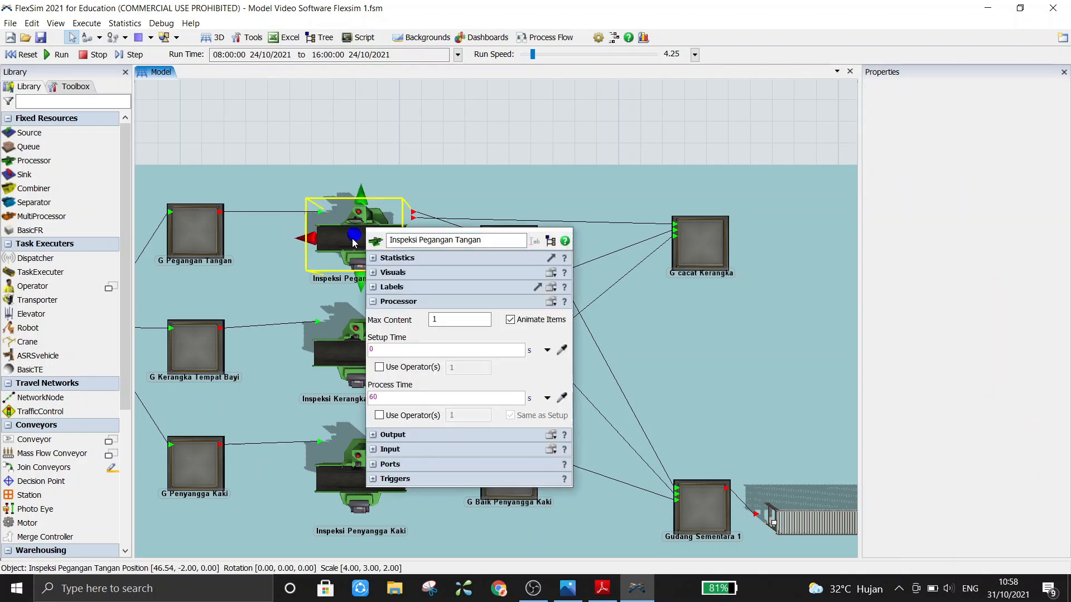
click(373, 301)
click(373, 316)
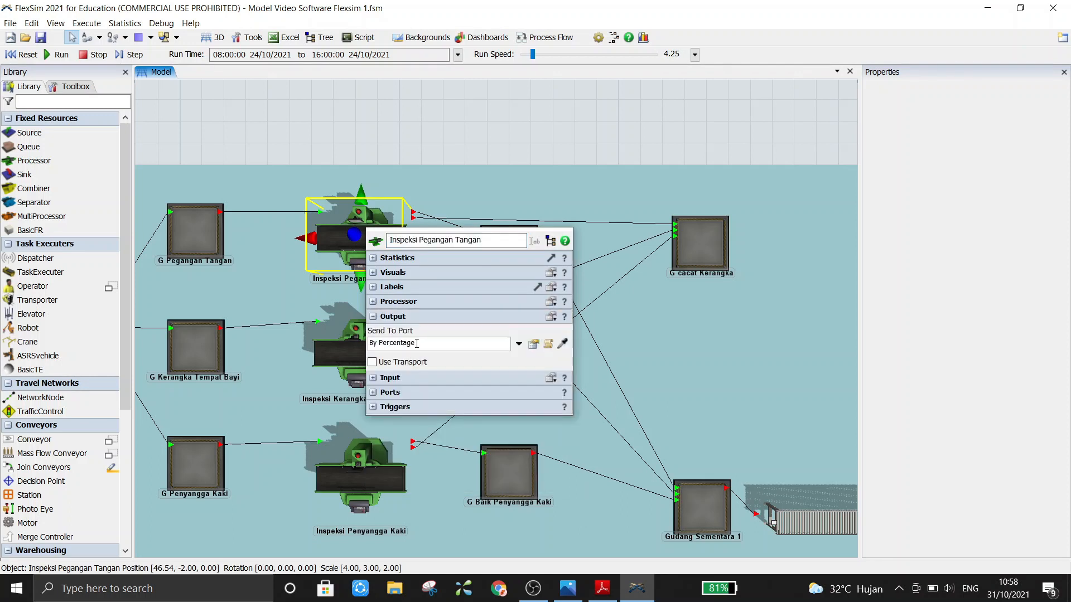
click(518, 344)
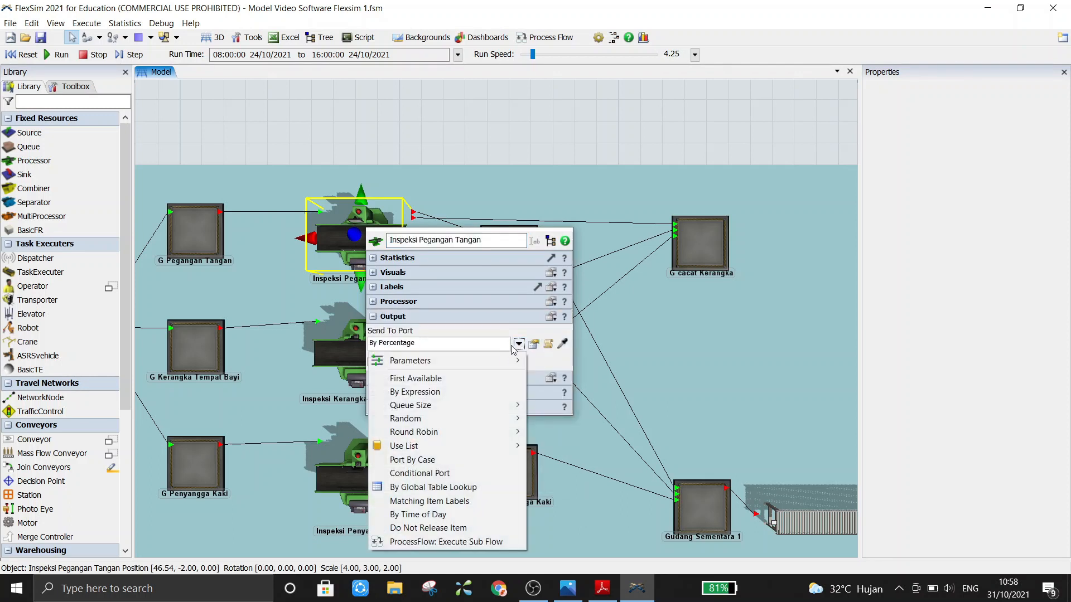
mouse_move(449, 420)
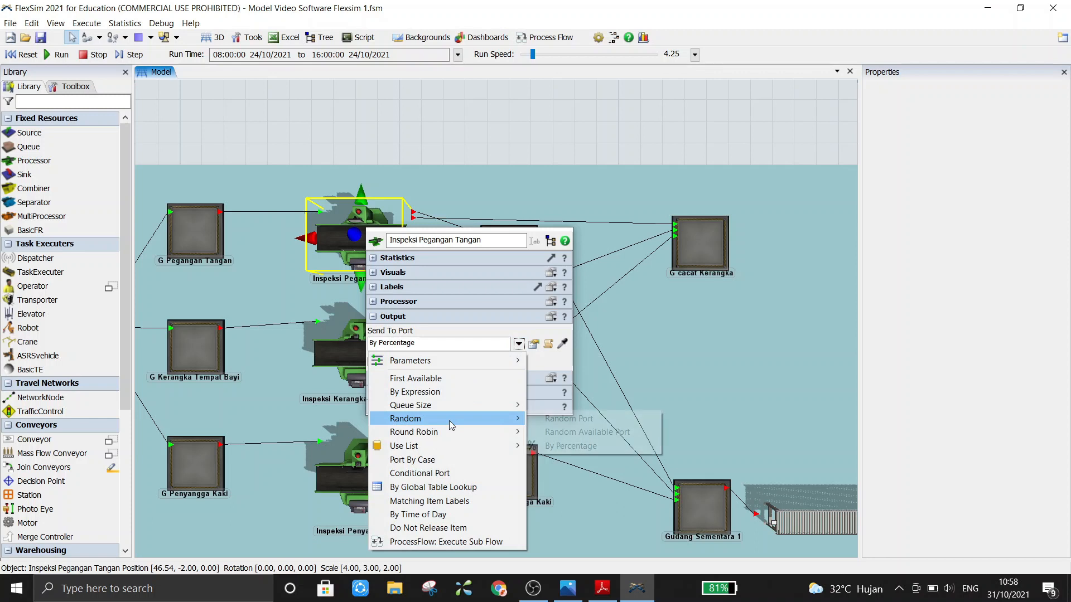
click(573, 448)
Enter port 2 for the 15 percent share in the By Percentage rule of Inspeksi Pegangan Tangan.
click(533, 344)
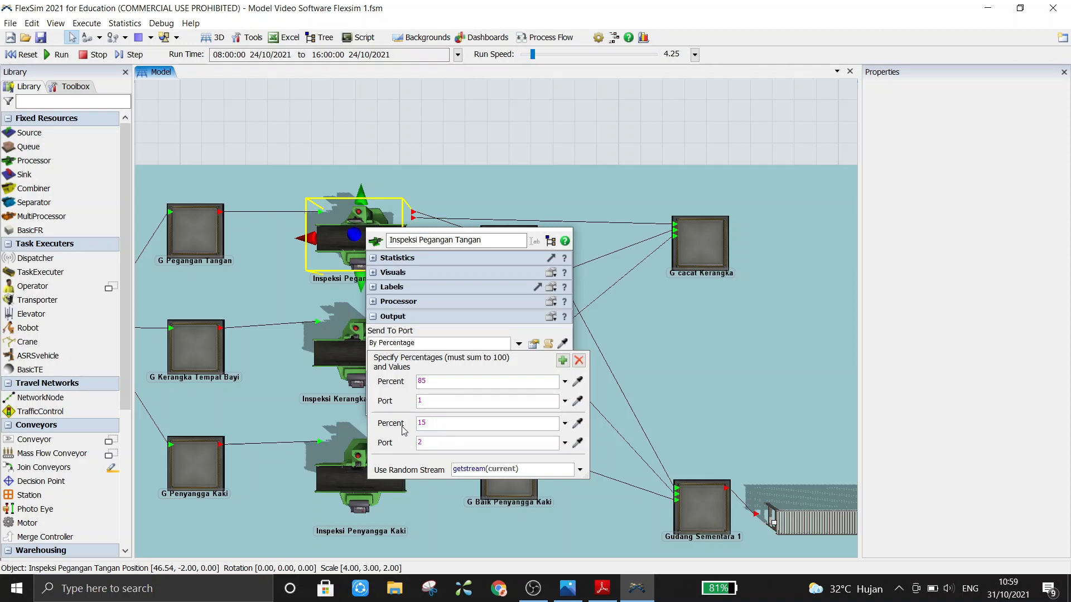
click(427, 442)
key(BackSpace)
text(2)
click(492, 132)
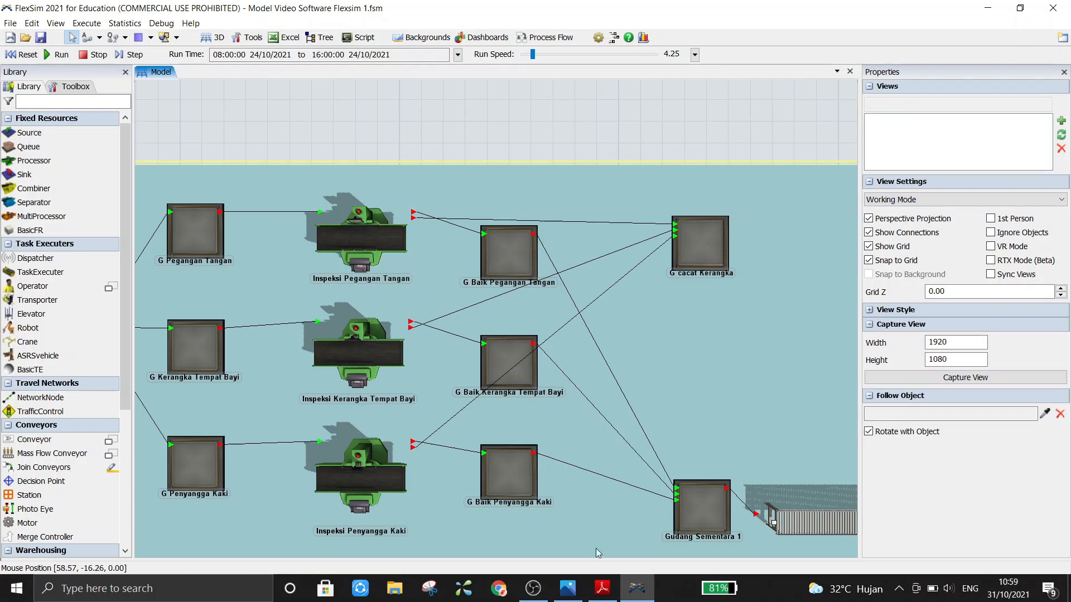
Consult the case study PDF for the good and defective percentages of the kerangka tempat bayi.
click(603, 519)
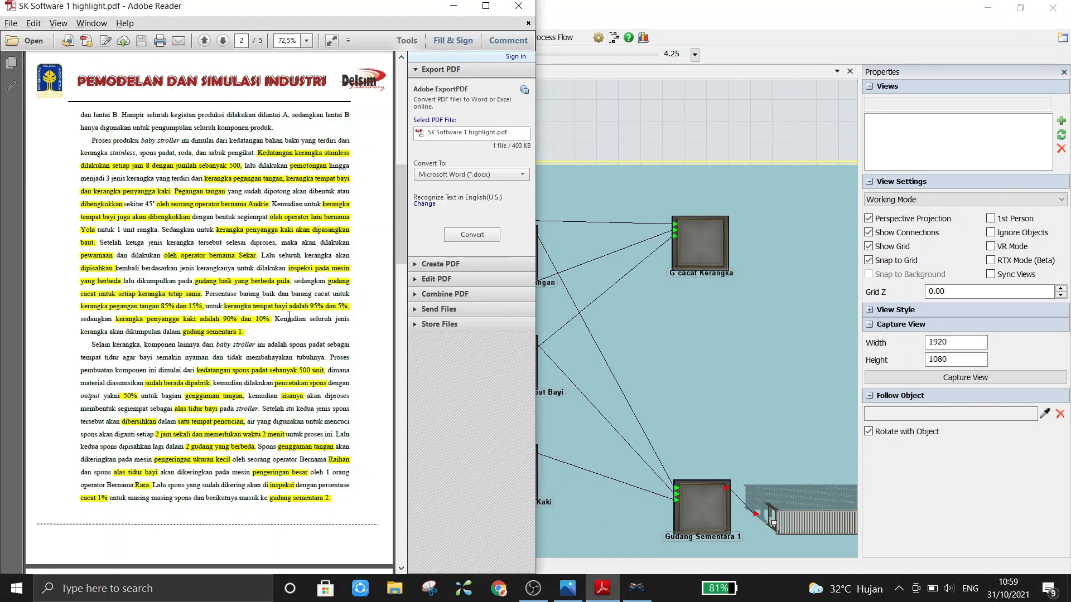
scroll(223, 319, down, 1)
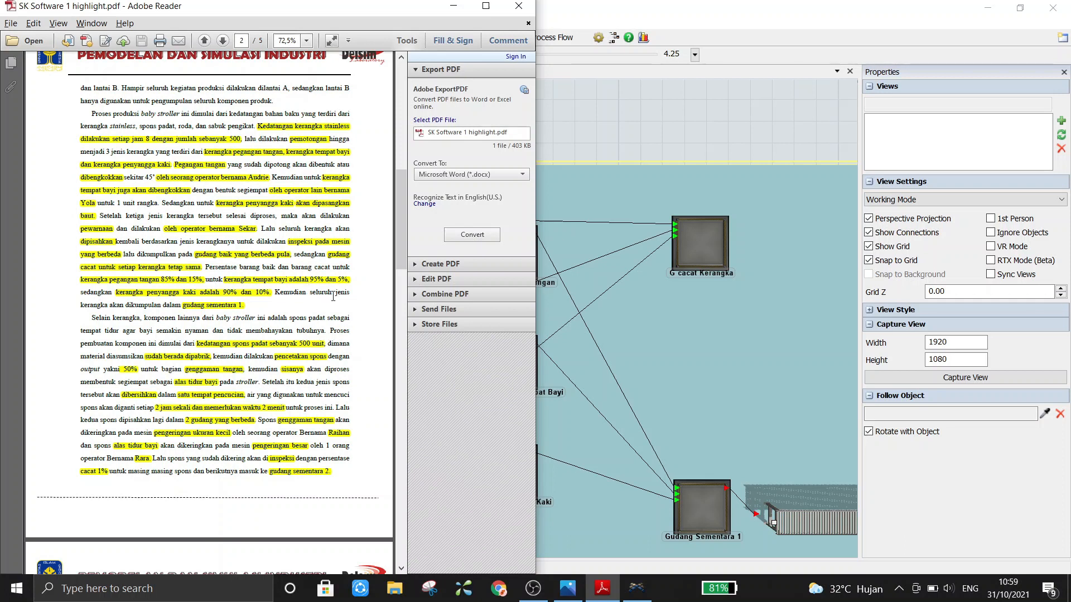
click(560, 130)
Examine the Send To Port options and By Percentage shares of the Inspeksi Kerangka Tempat Bayi processor.
click(374, 350)
click(374, 348)
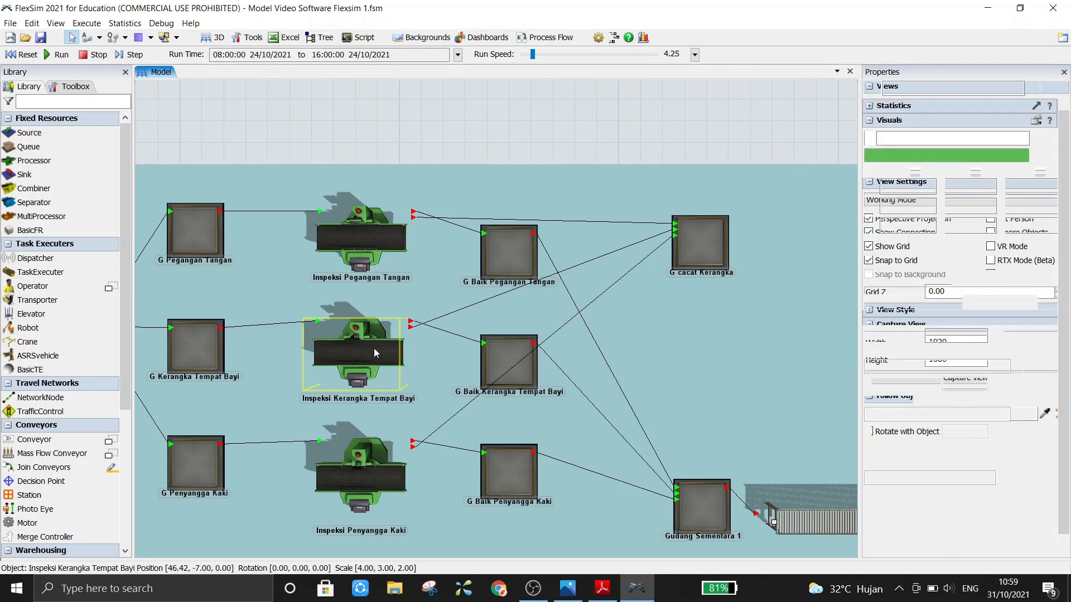
double_click(373, 348)
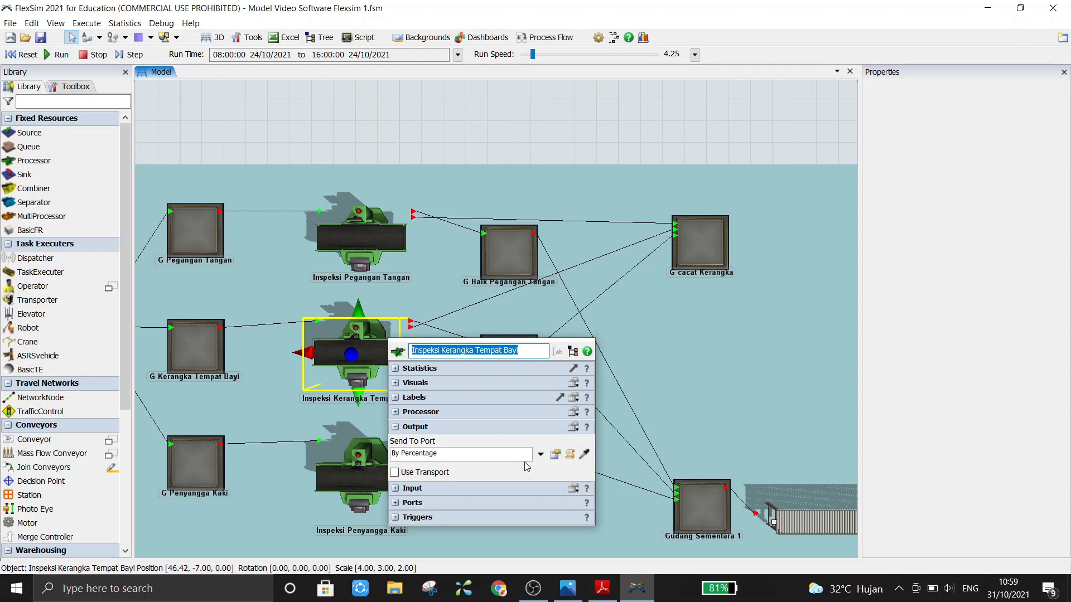
click(541, 455)
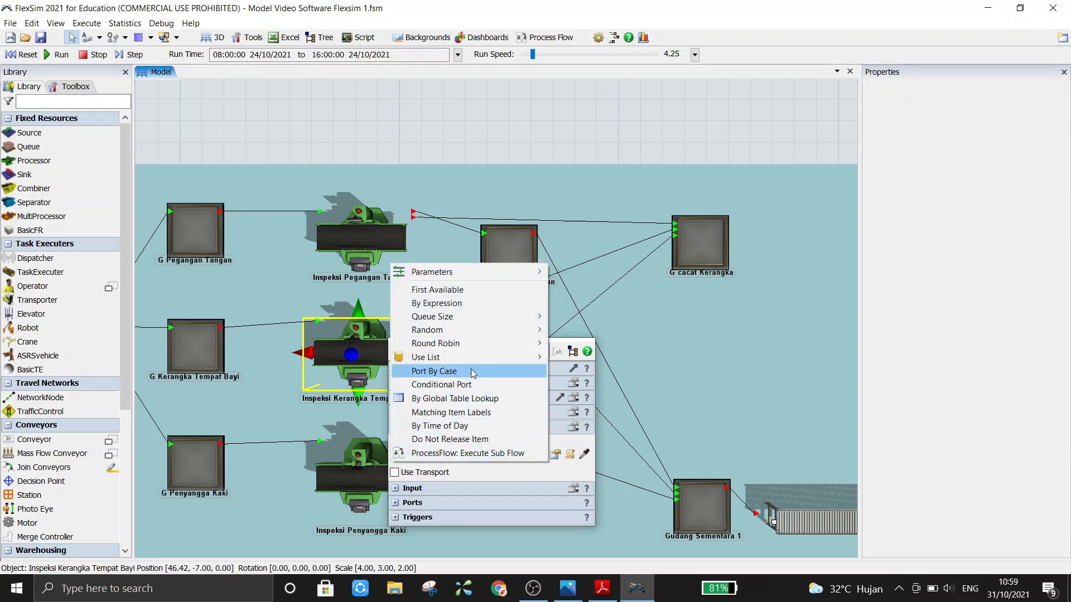
mouse_move(456, 332)
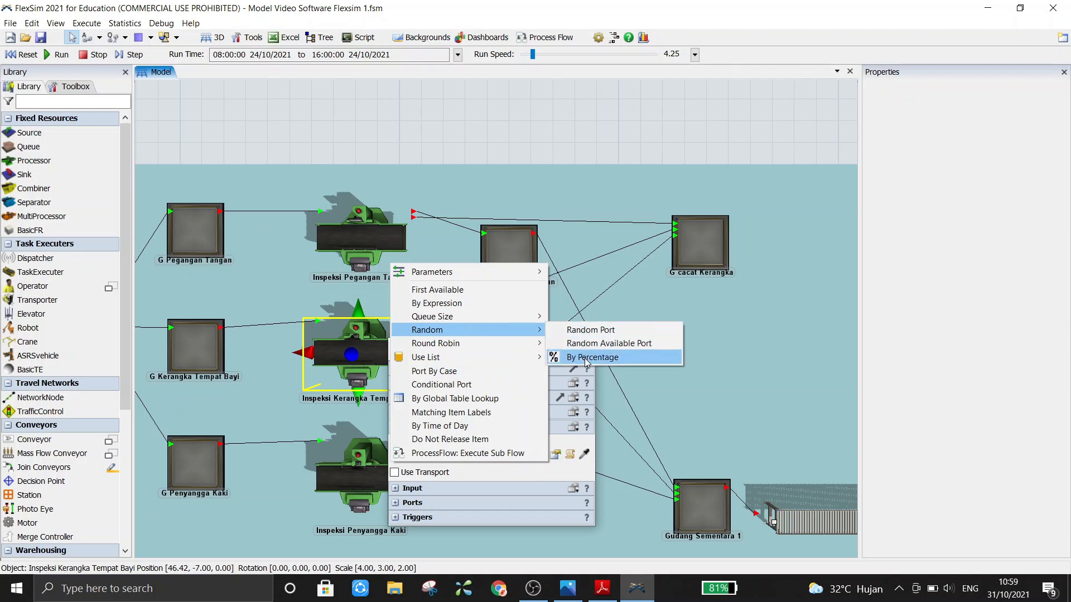
click(546, 473)
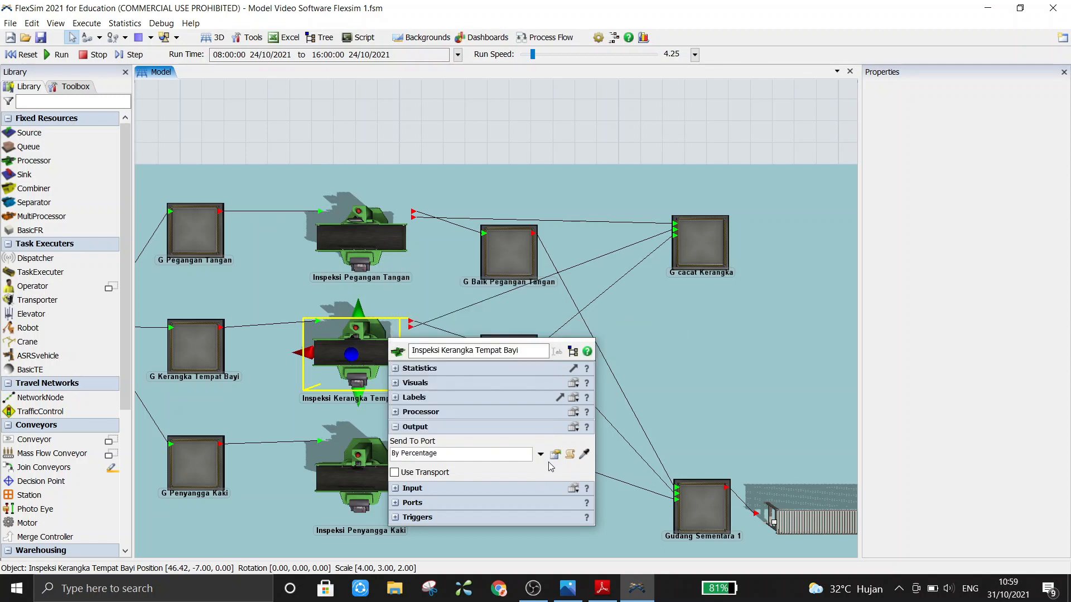
click(555, 454)
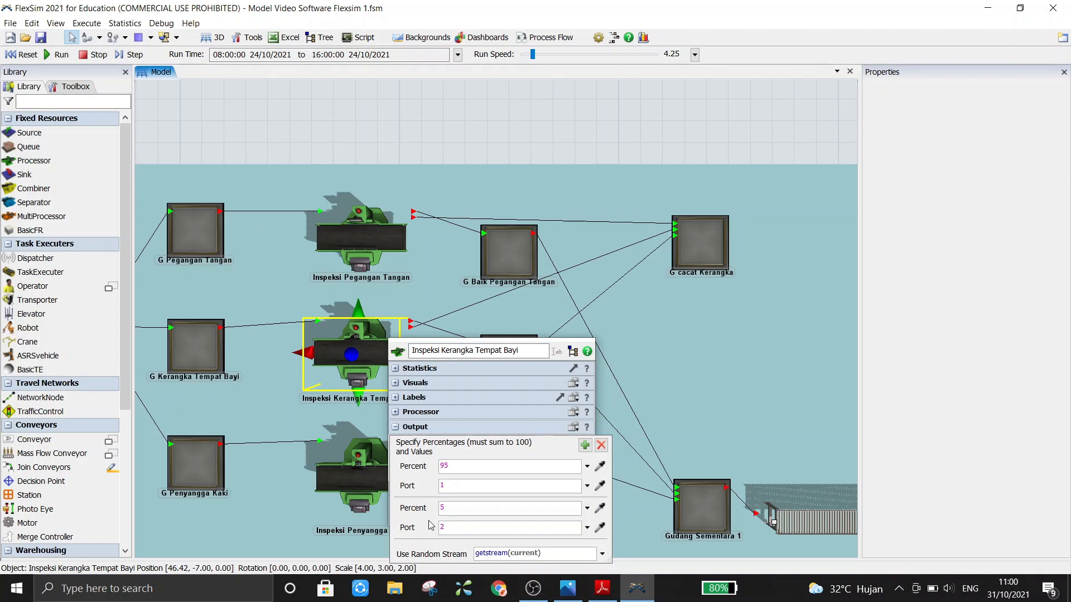
click(512, 116)
Consult the case study PDF for the good and defective percentages of the kerangka penyangga kaki.
mouse_move(602, 588)
click(594, 527)
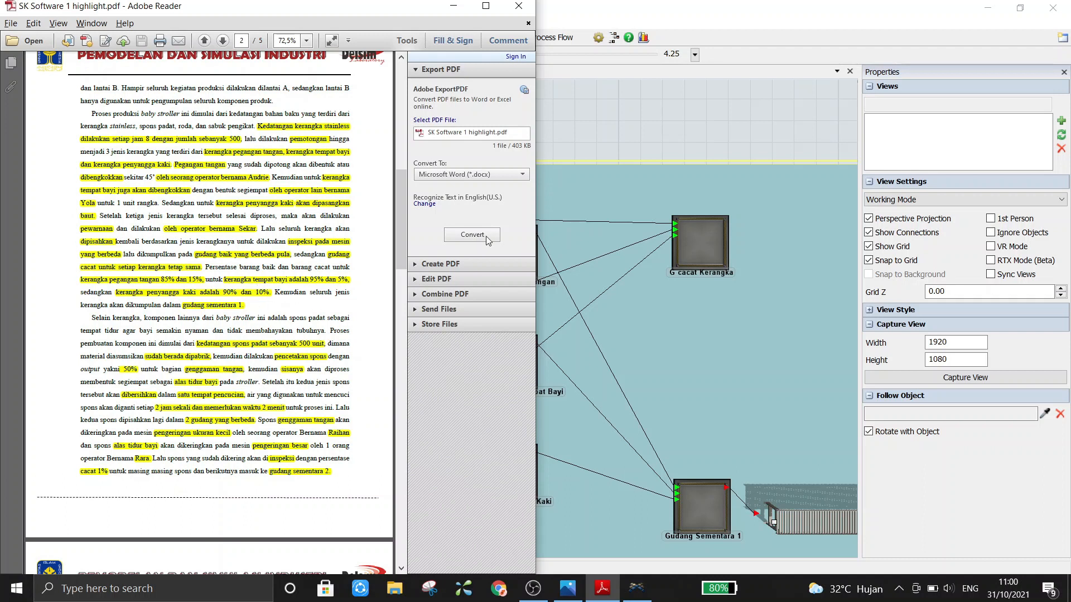
click(582, 120)
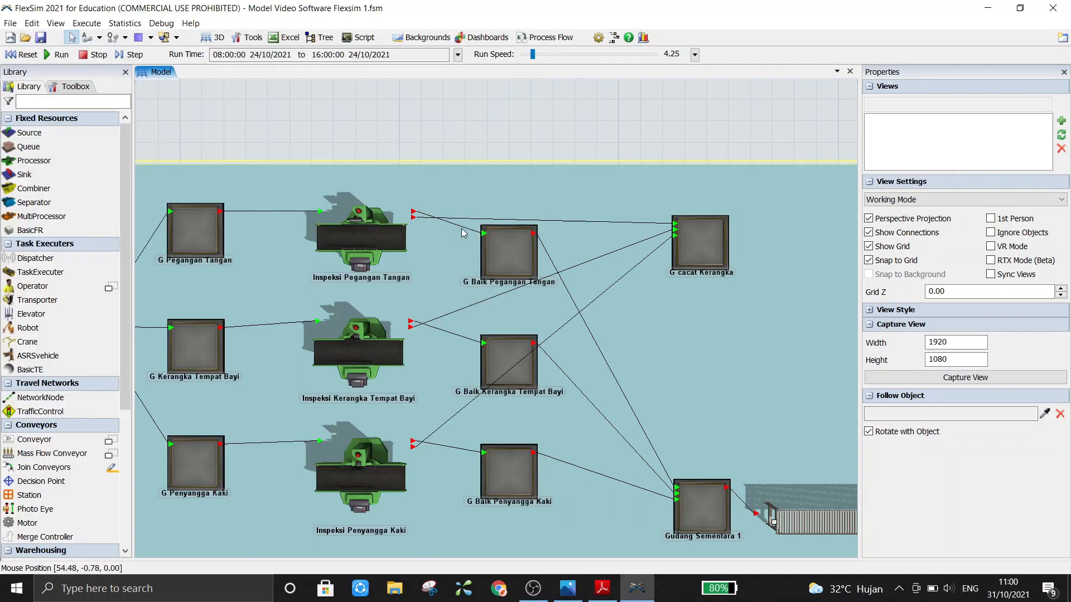
Examine the Send To Port options and By Percentage shares of the Inspeksi Penyangga Kaki processor.
click(369, 471)
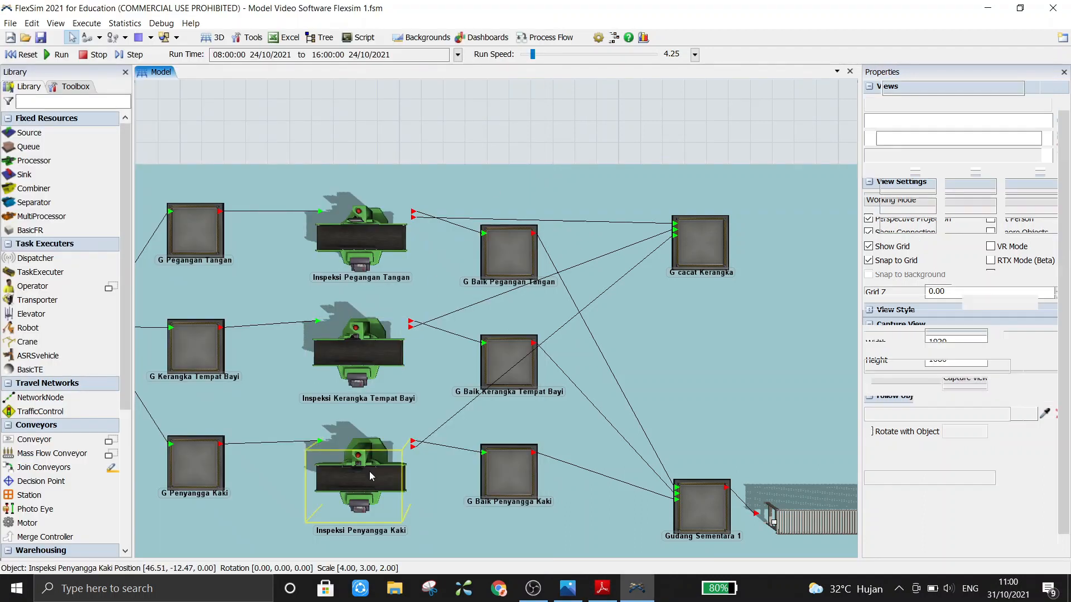
double_click(370, 471)
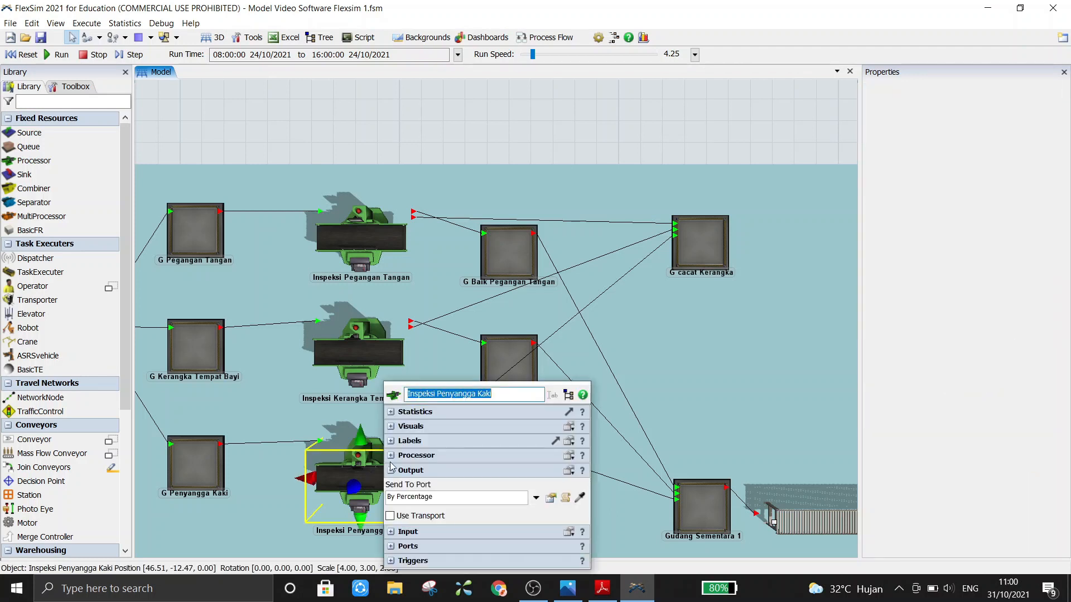
click(535, 498)
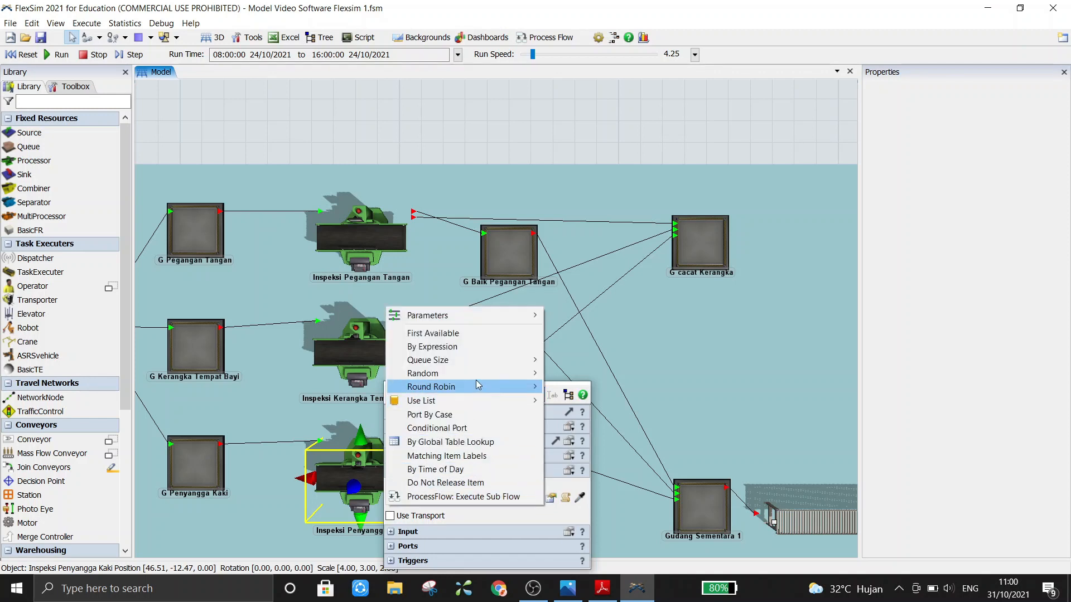
mouse_move(481, 371)
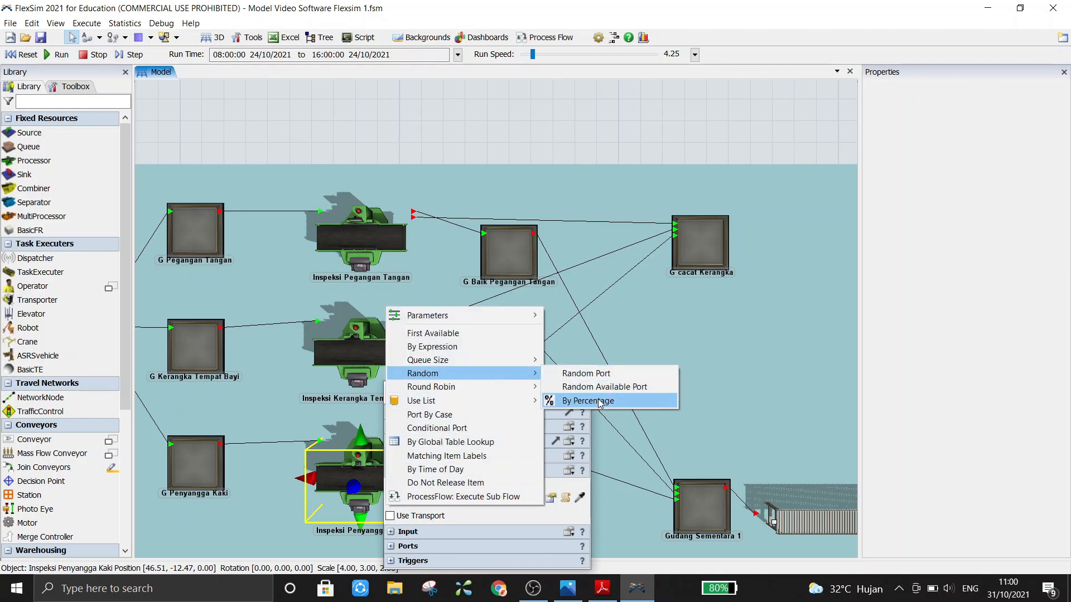
click(599, 400)
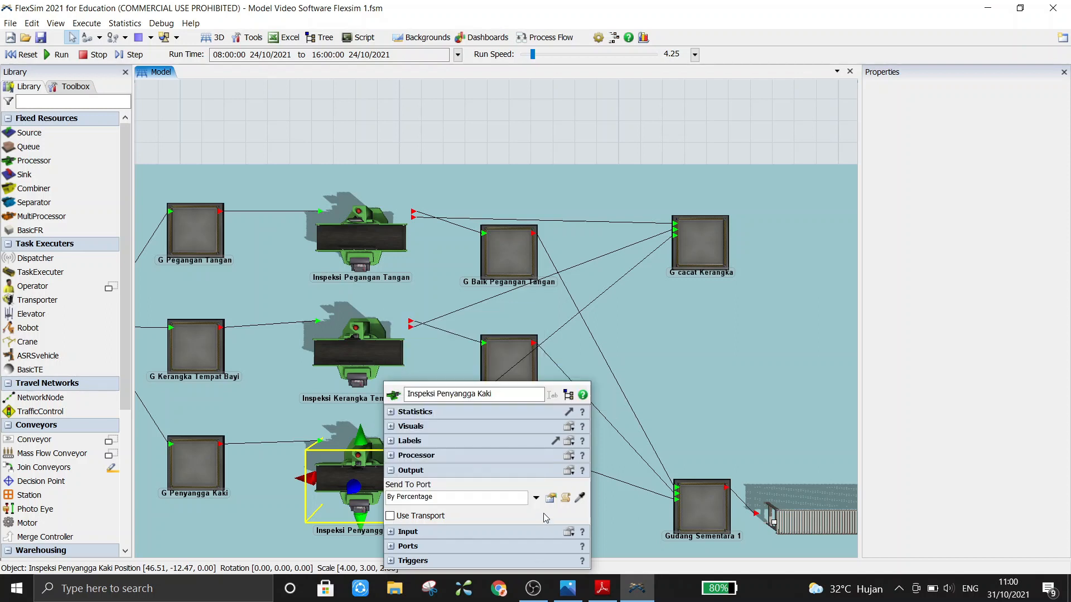
click(551, 498)
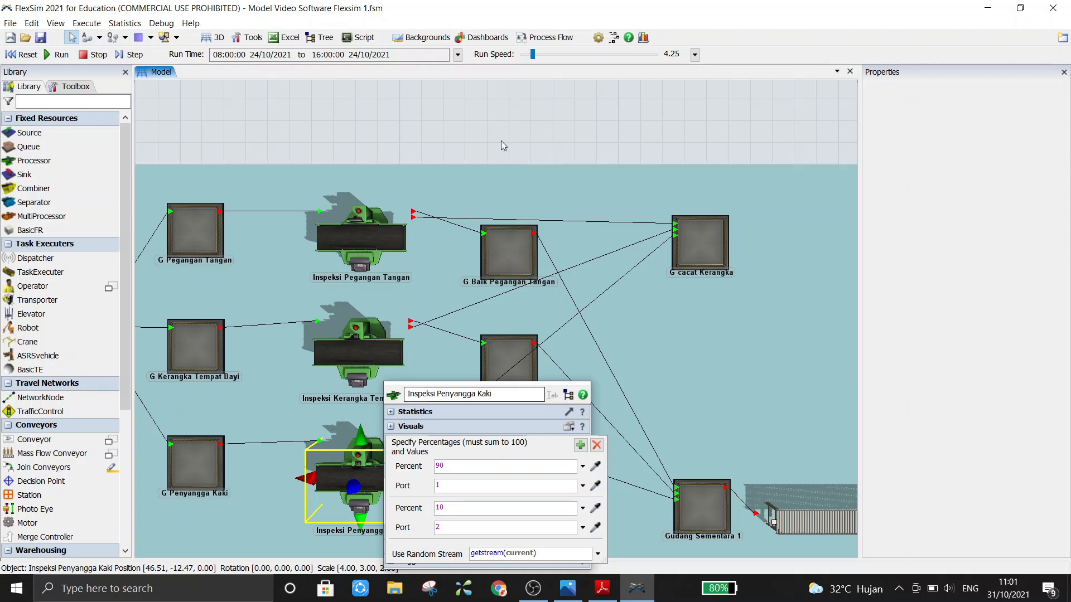
click(514, 108)
Consult the case study PDF for where each frame type is stored after its inspection.
scroll(443, 119, down, 4)
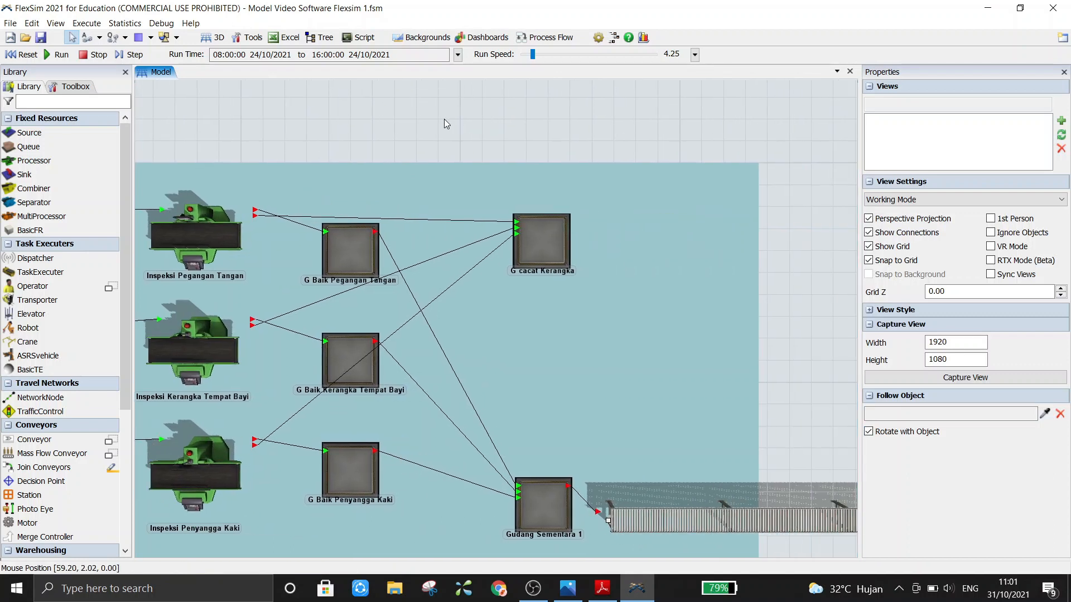
drag(404, 129, 488, 92)
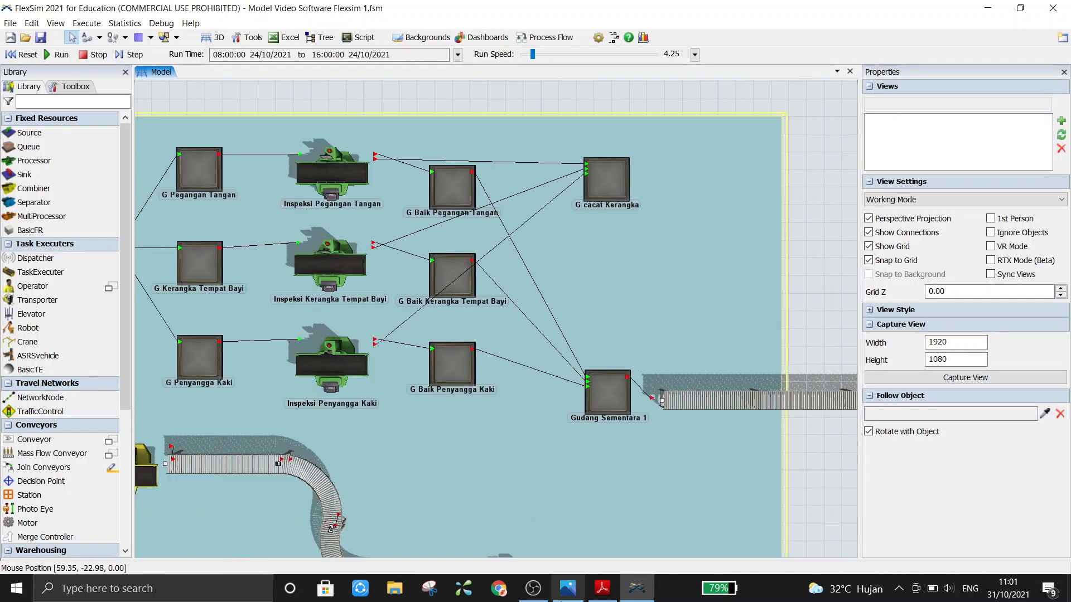
click(602, 597)
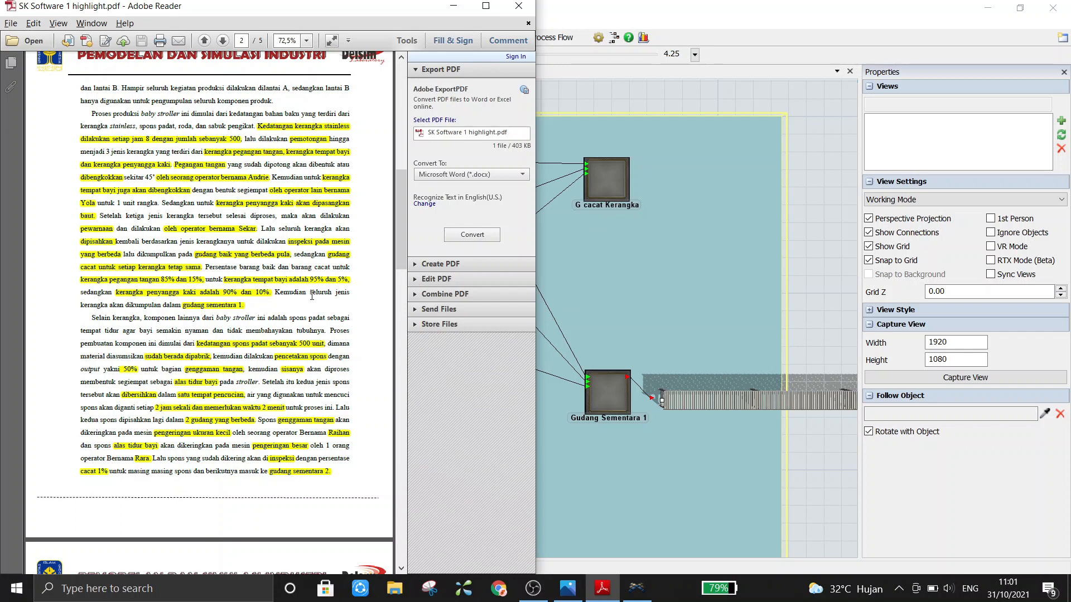
click(578, 100)
Inspect the G Baik Pegangan Tangan, G Baik Kerangka Tempat Bayi and G Baik Penyangga Kaki queues one after another.
click(454, 195)
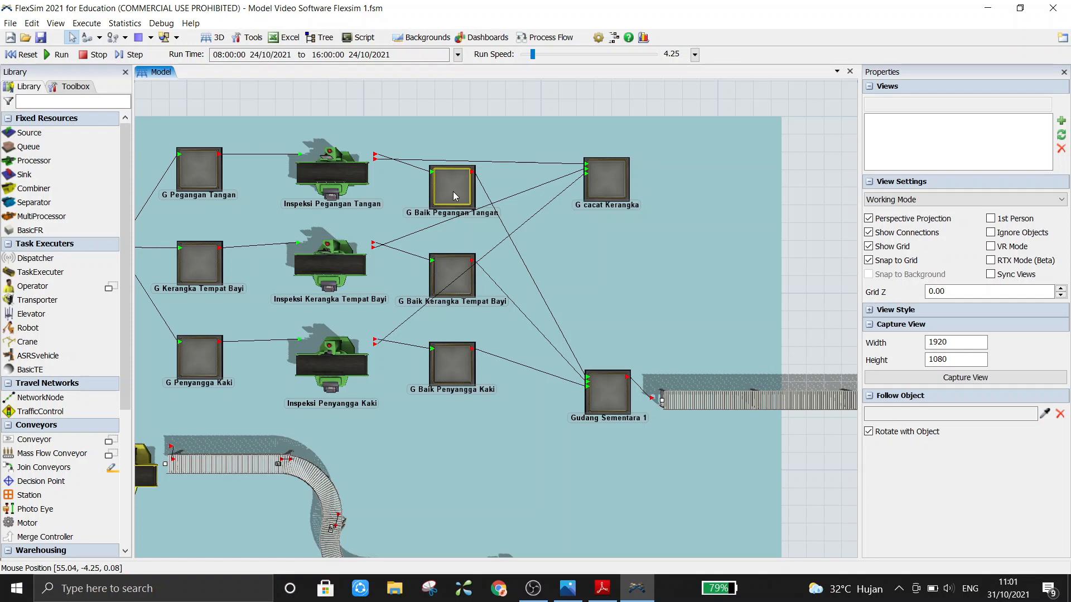
click(453, 192)
click(455, 279)
click(456, 377)
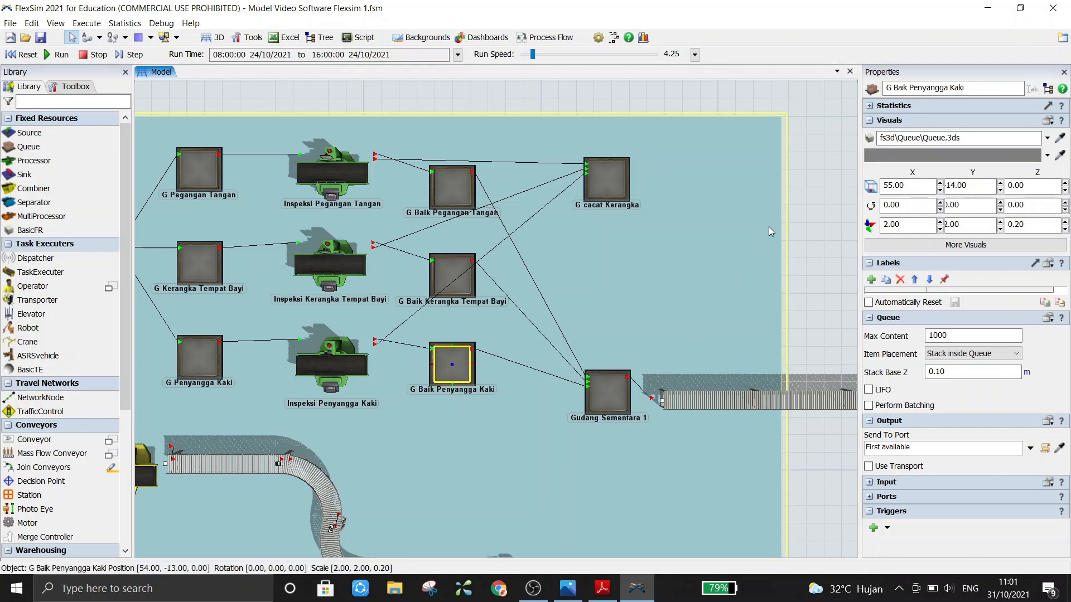
click(829, 225)
Read the case study PDF paragraph on the spons padat arrival, printing, washing and drying processes.
scroll(817, 207, down, 5)
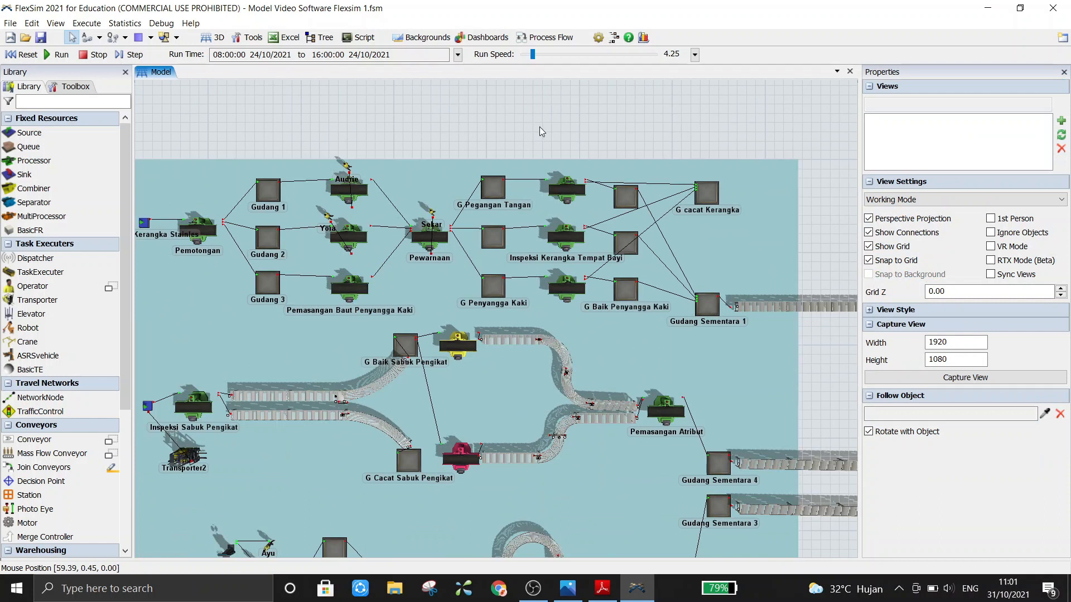
drag(420, 123, 517, 105)
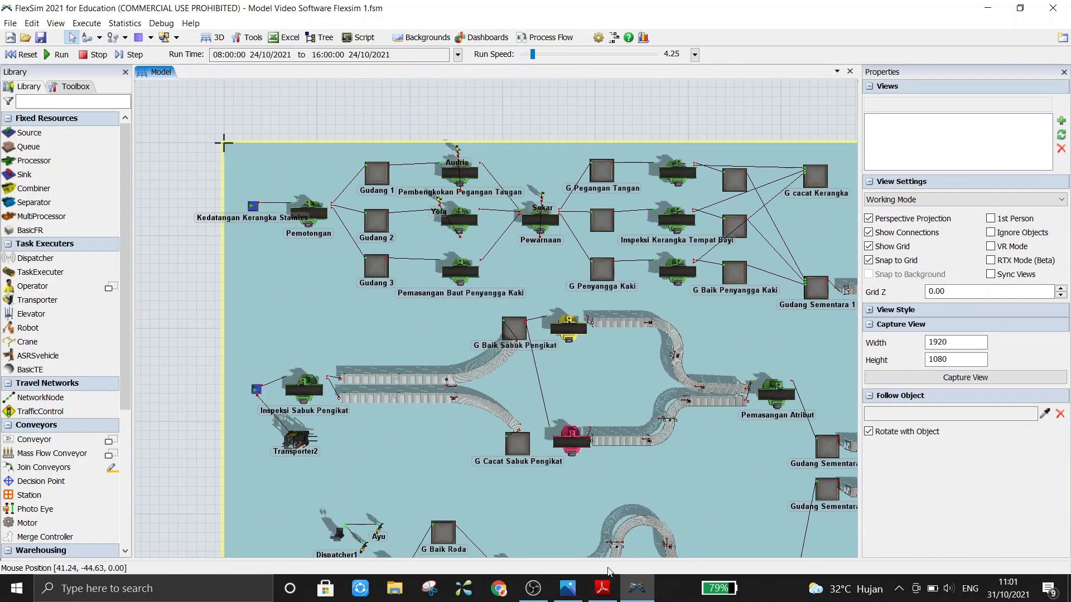
mouse_move(602, 586)
click(604, 543)
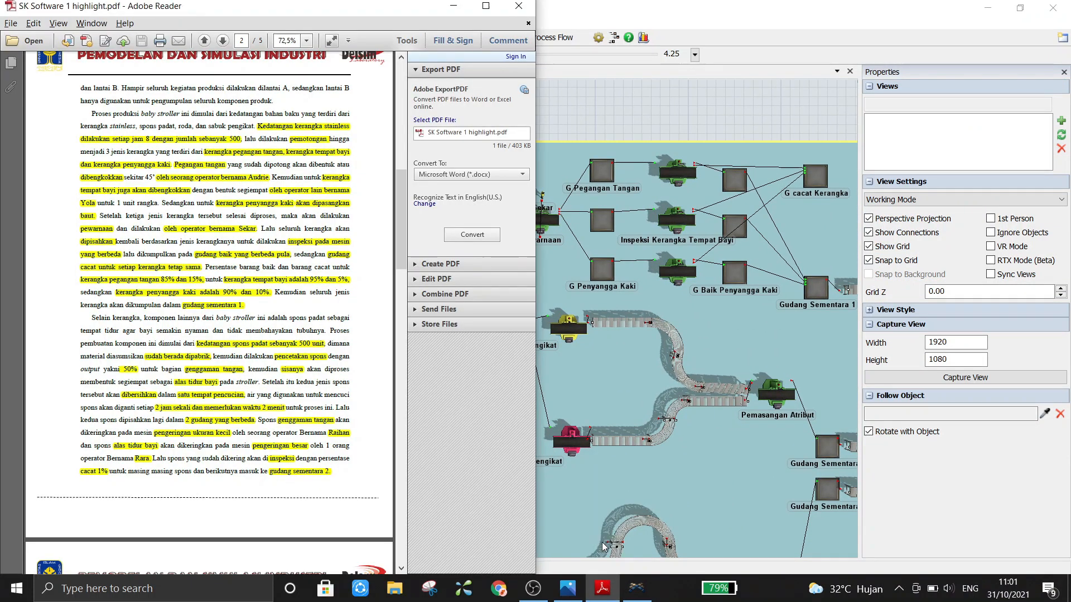
scroll(144, 330, down, 3)
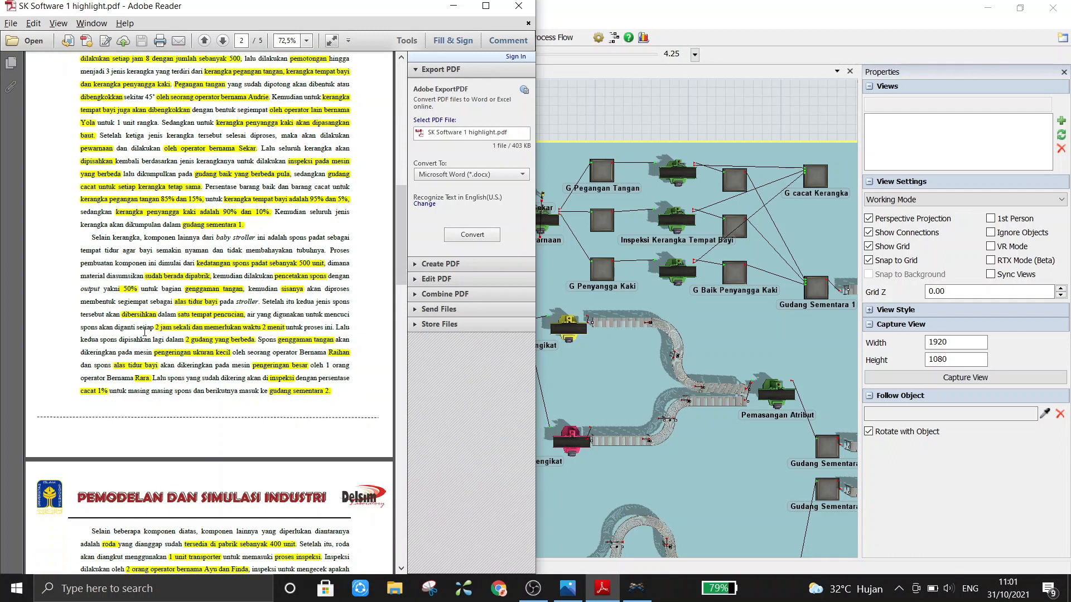
scroll(145, 331, down, 4)
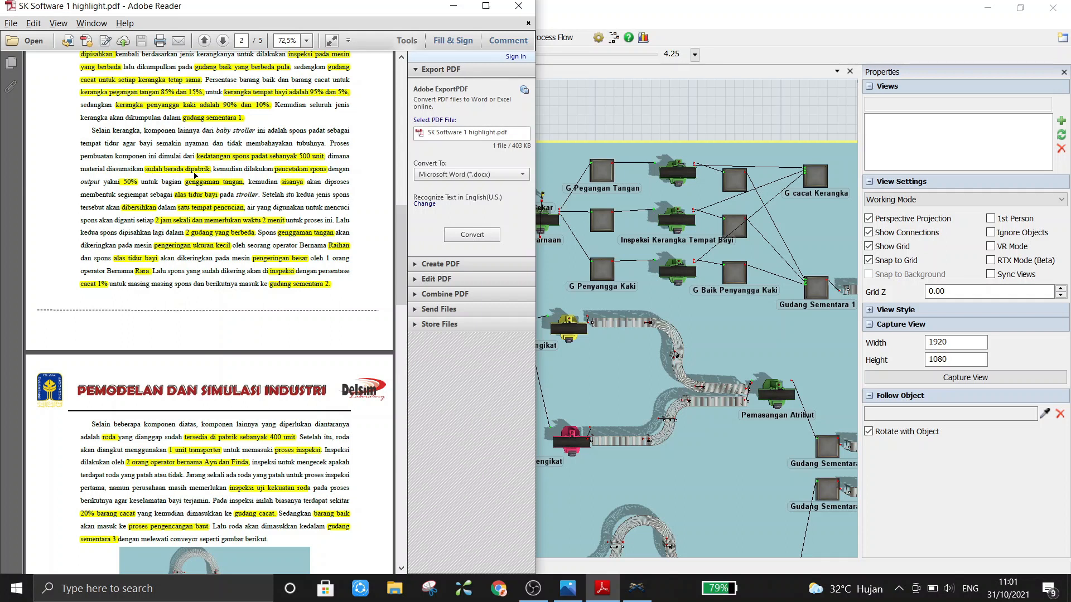
click(592, 109)
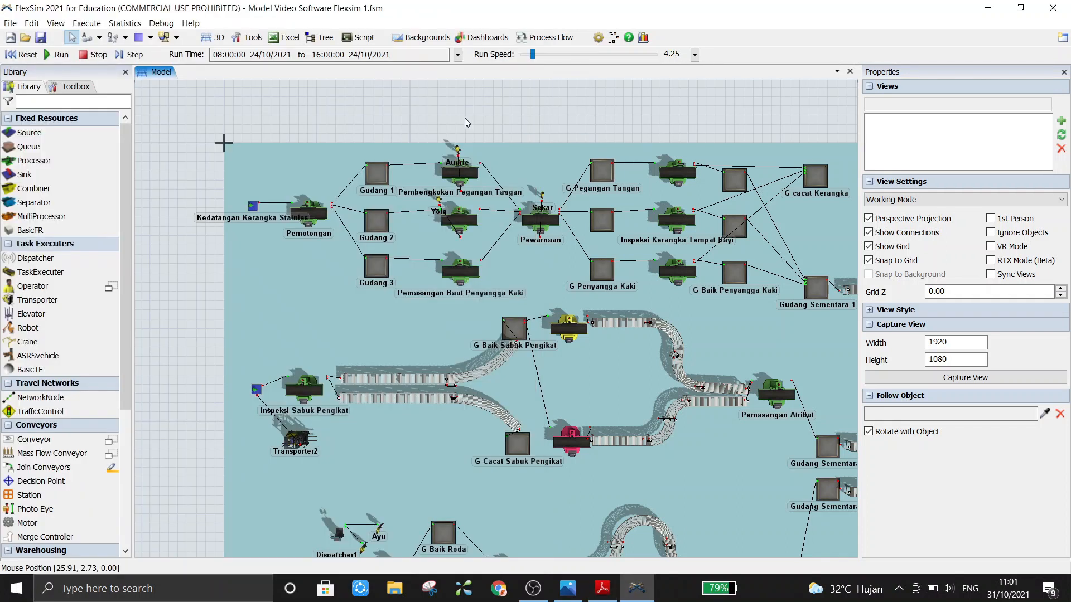
Open the properties of the Kedatangan Spons Padat source at the start of the sponge line.
scroll(464, 118, down, 2)
drag(238, 301, 240, 189)
drag(232, 372, 232, 297)
scroll(229, 373, up, 5)
drag(230, 372, 206, 202)
drag(244, 331, 180, 270)
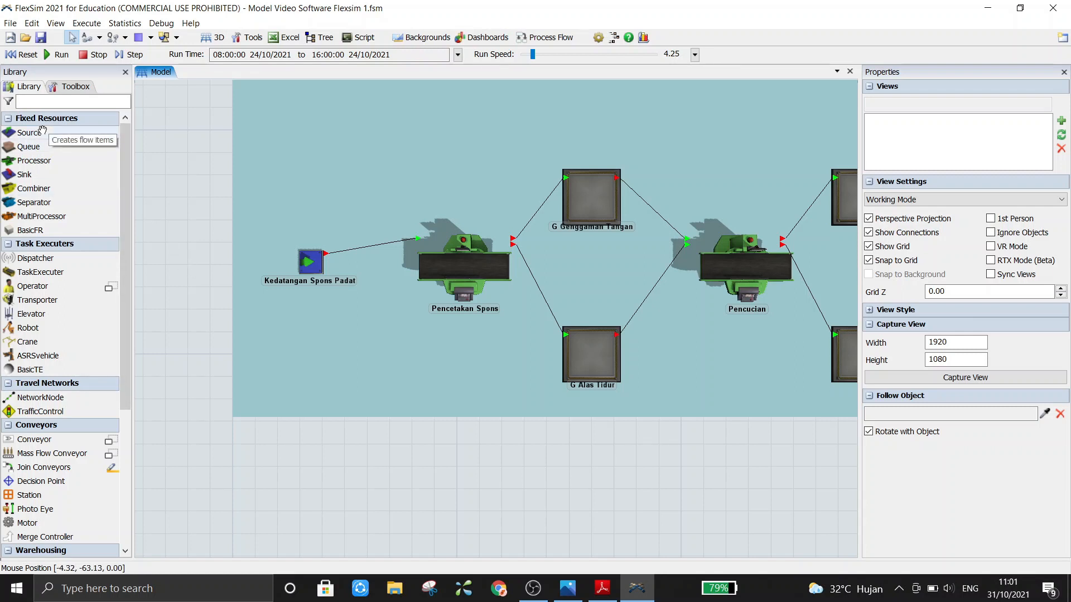
double_click(310, 266)
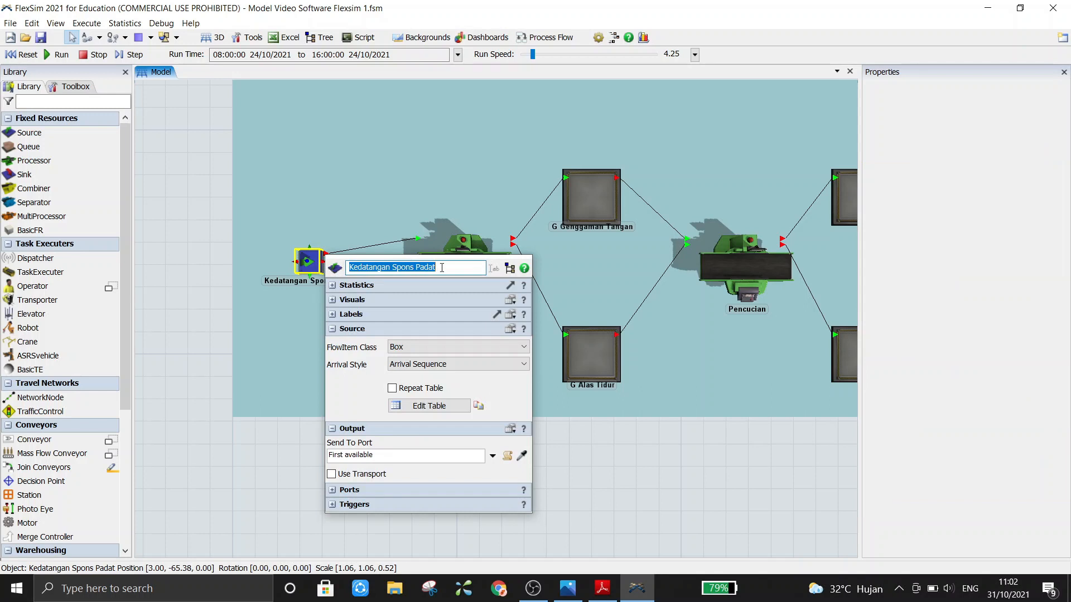
drag(441, 267, 346, 267)
click(453, 267)
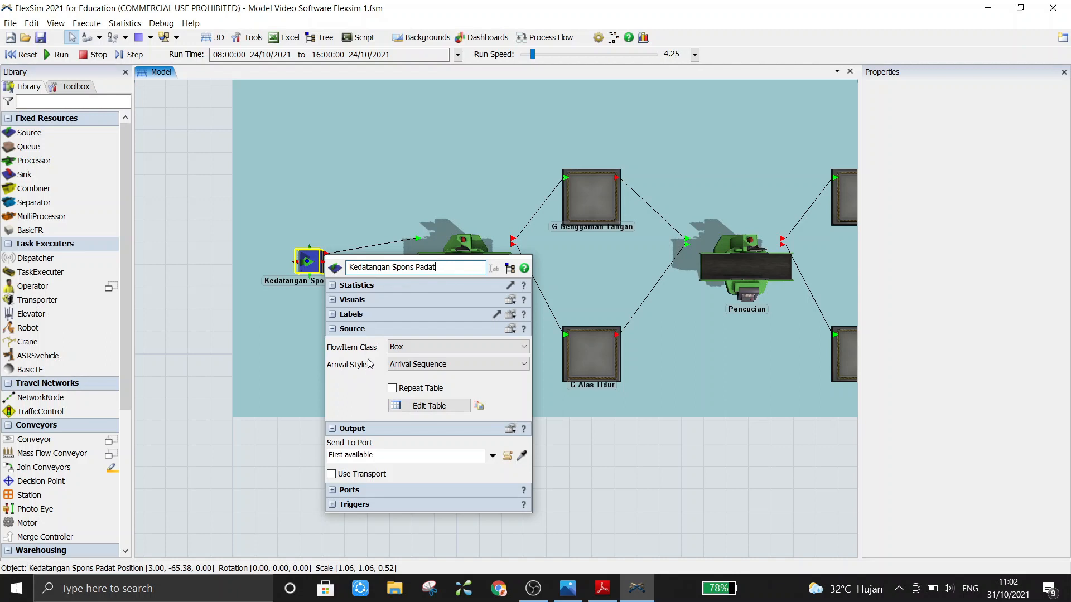
Examine the Arrival Style options of the Kedatangan Spons Padat source.
click(332, 328)
click(333, 330)
click(468, 365)
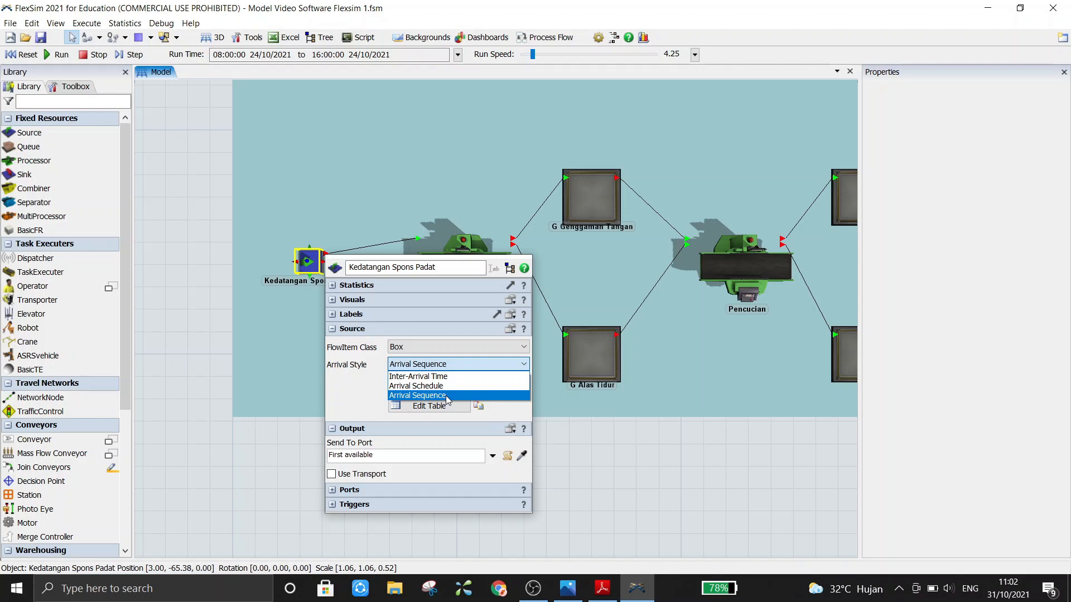
click(372, 388)
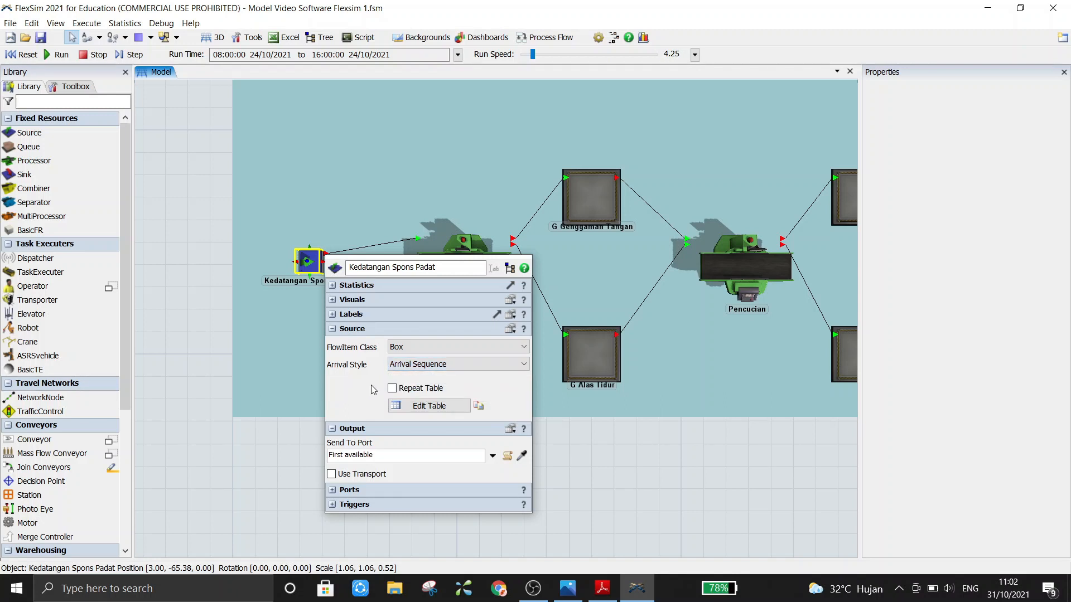
Set the Arrival1 item name to Spons Padat in the arrivals table of the Kedatangan Spons Padat source.
click(429, 406)
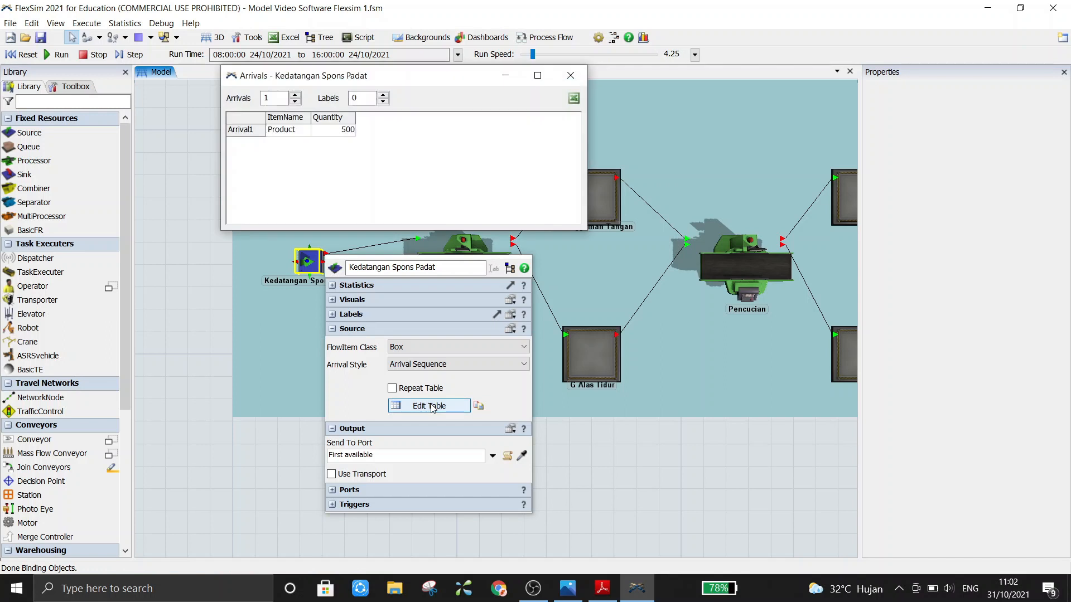
click(302, 130)
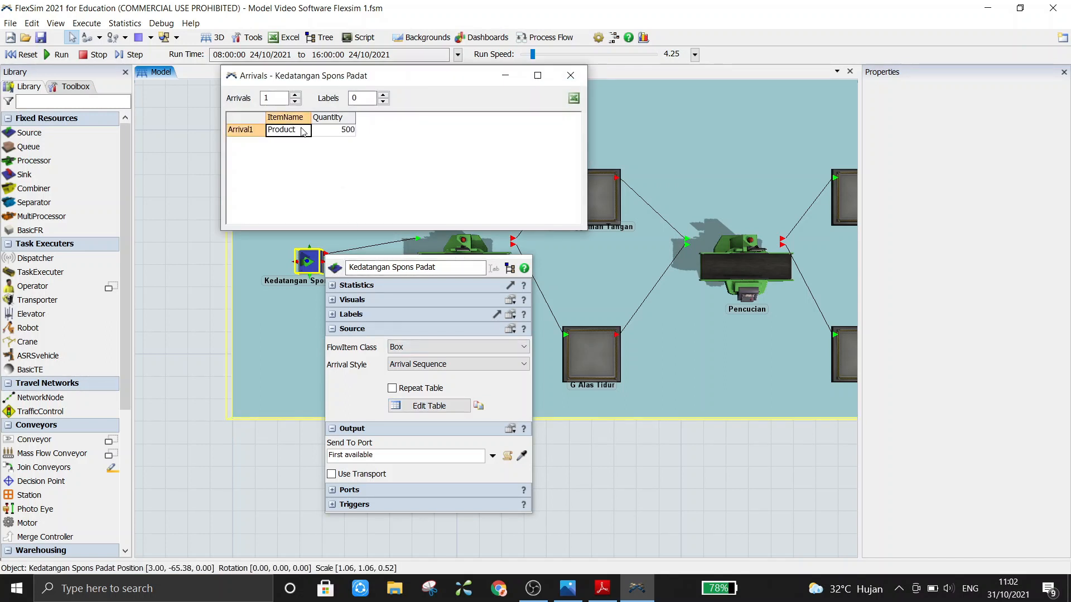
text(Spons)
text( Padat)
click(349, 170)
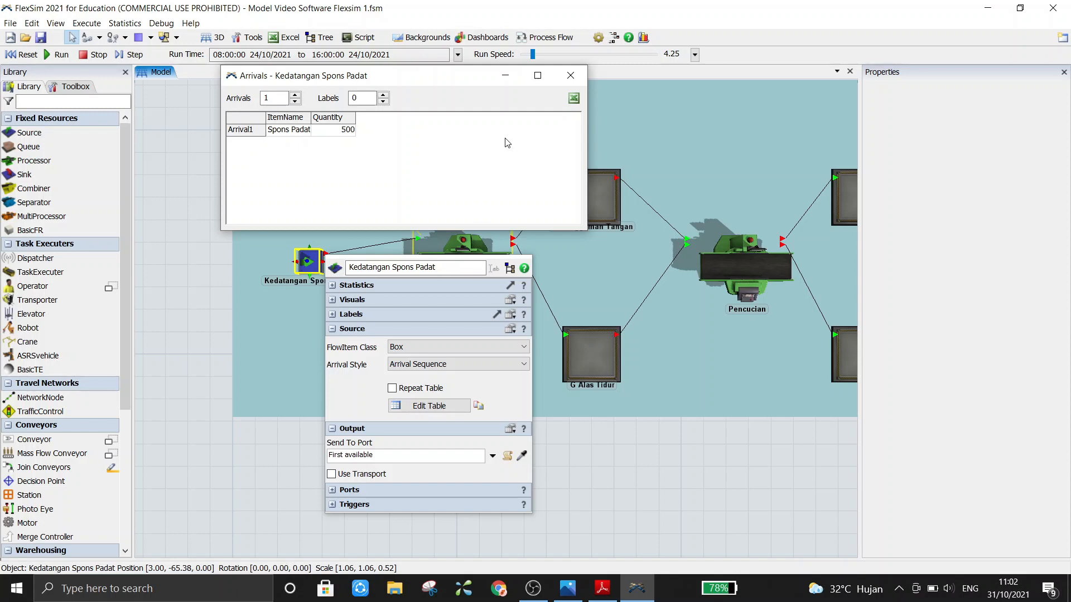
click(573, 73)
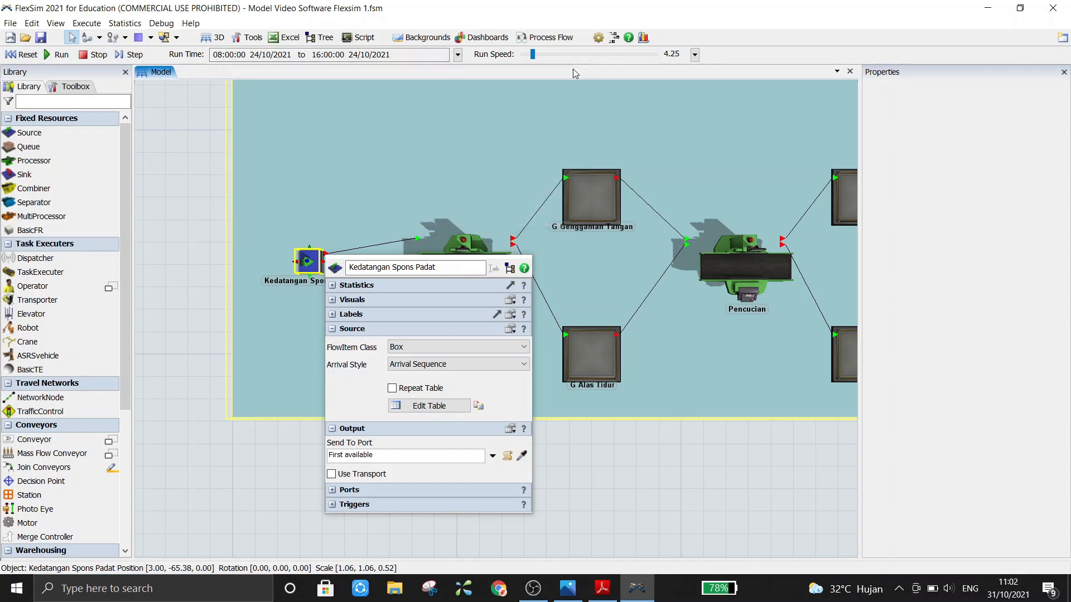
click(198, 310)
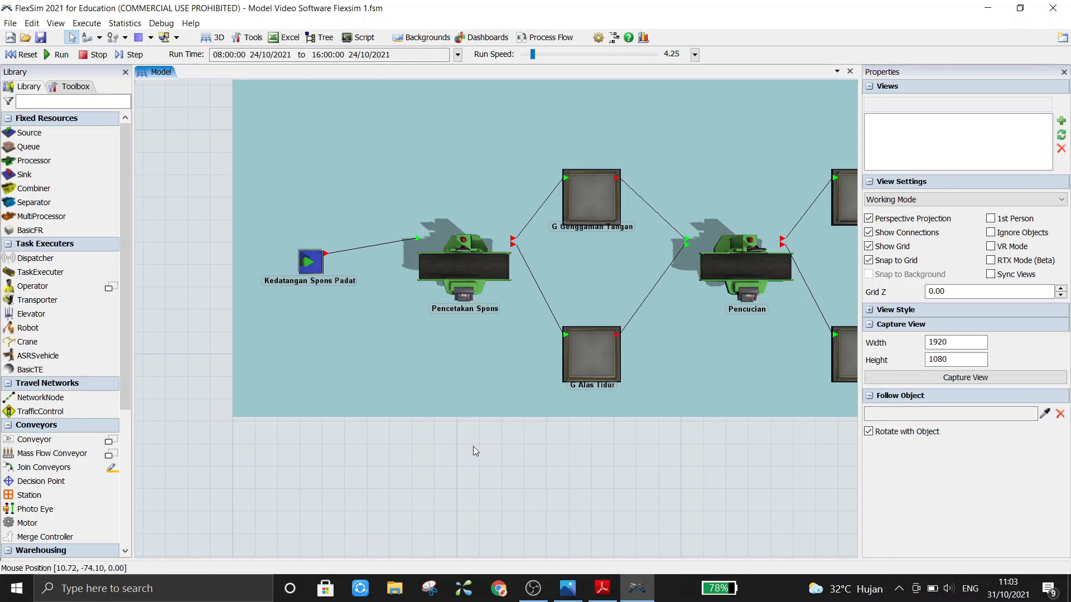
Consult the case study PDF for the sponge printing process and its output split.
drag(472, 446, 444, 461)
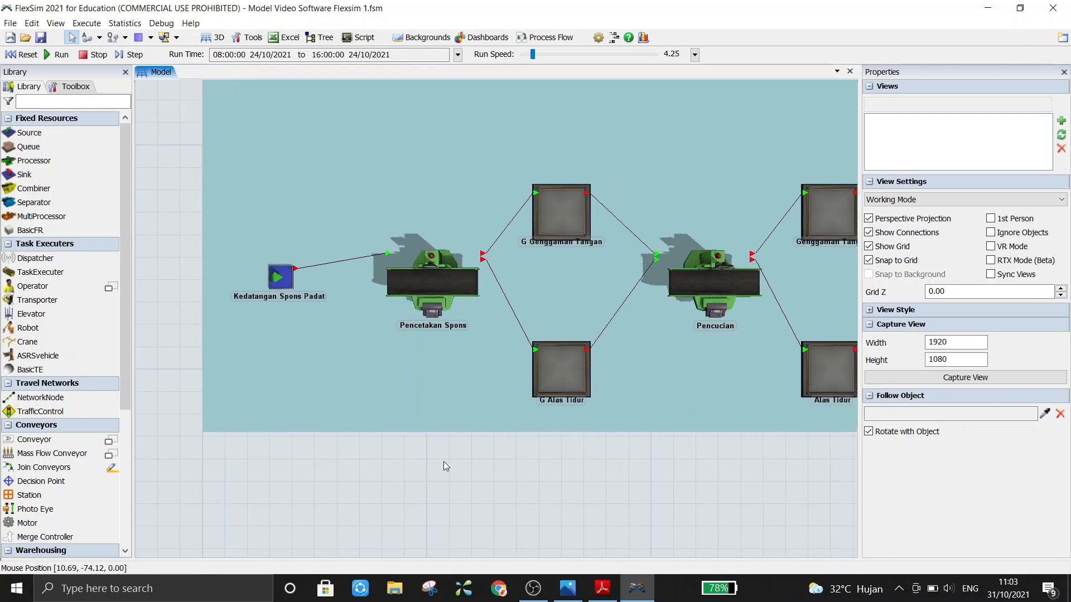
click(597, 588)
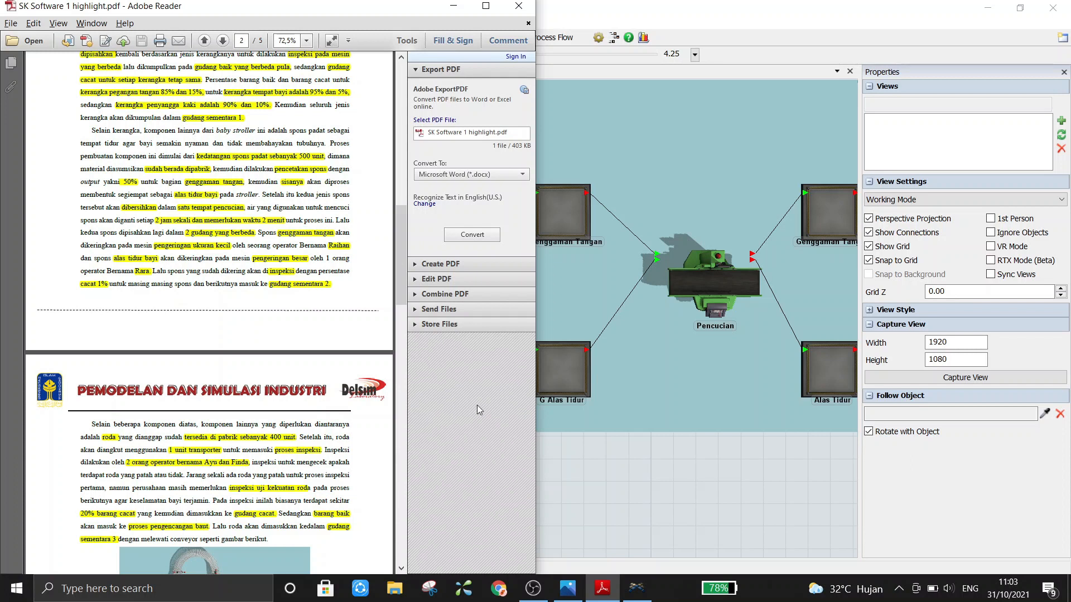
click(632, 508)
Return to the FlexSim model and examine the setup and process time settings of the Pencetakan Spons processor.
drag(629, 486, 534, 482)
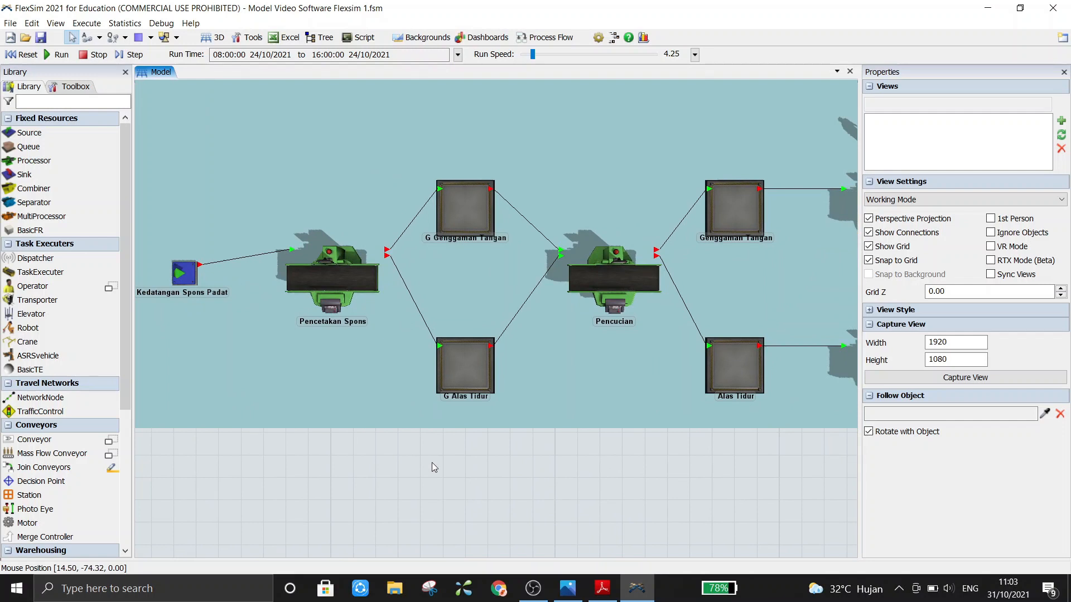
drag(434, 467, 450, 490)
click(366, 309)
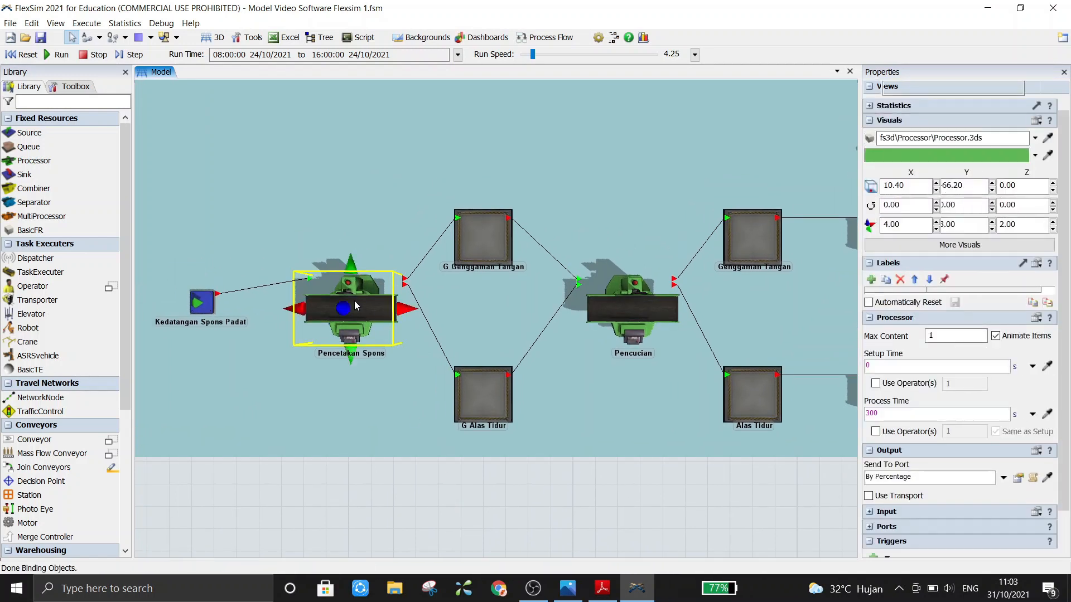
double_click(357, 306)
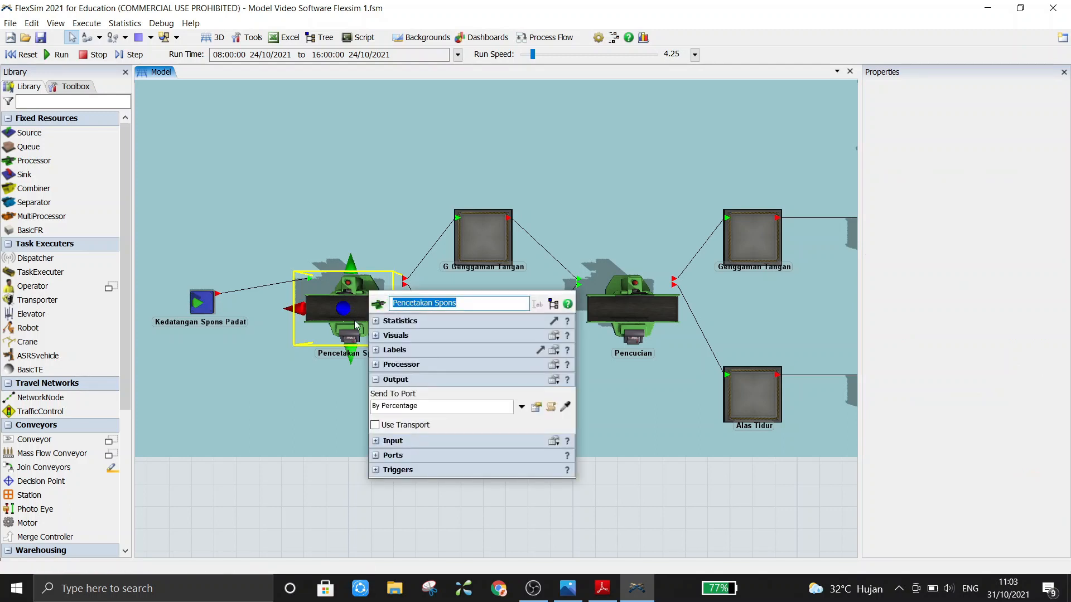
click(376, 380)
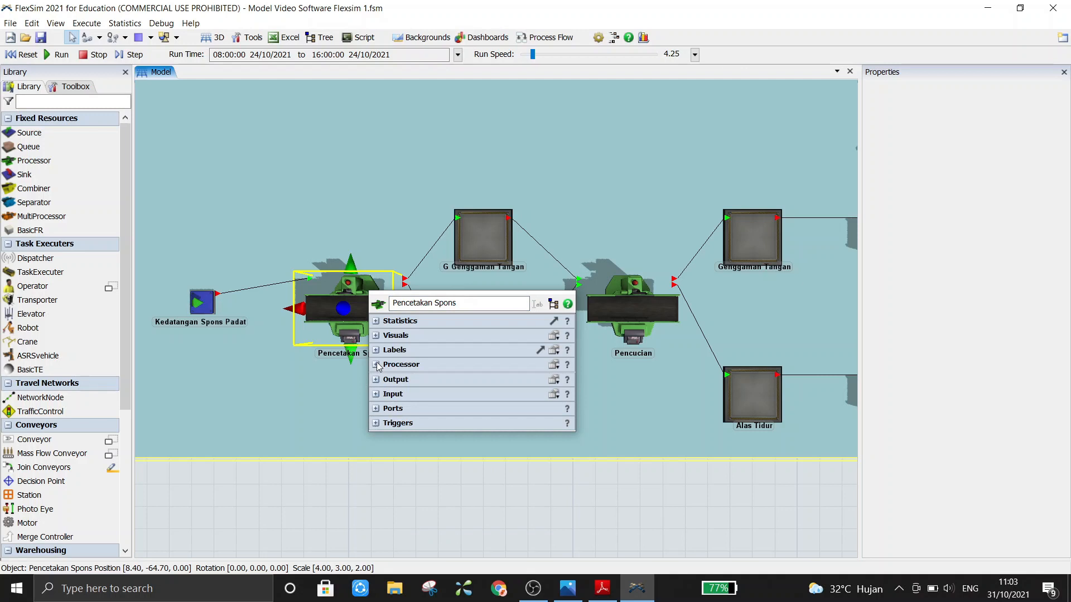
click(377, 364)
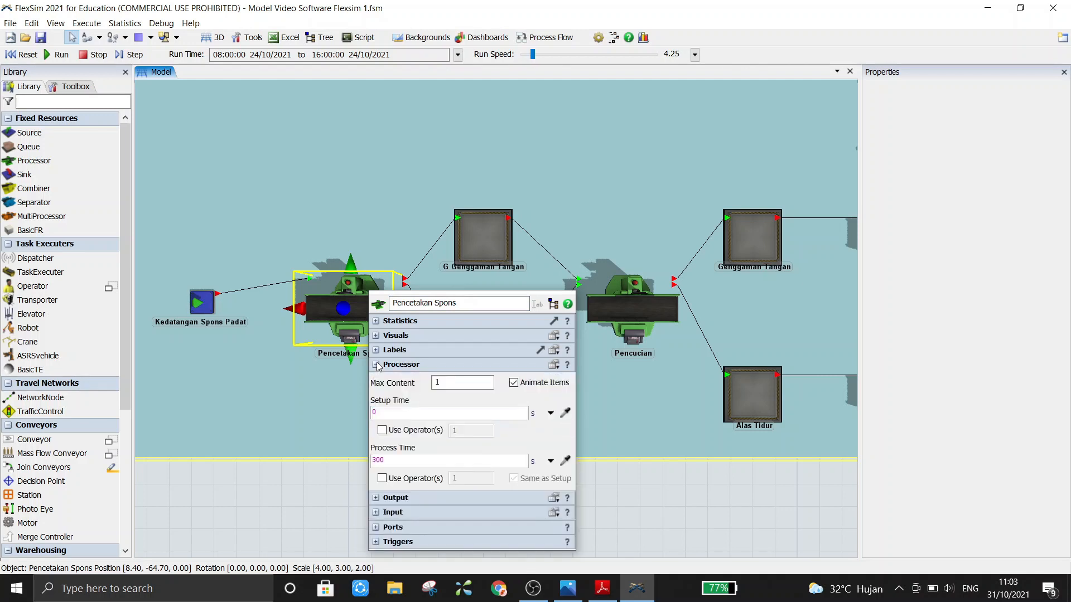
click(376, 364)
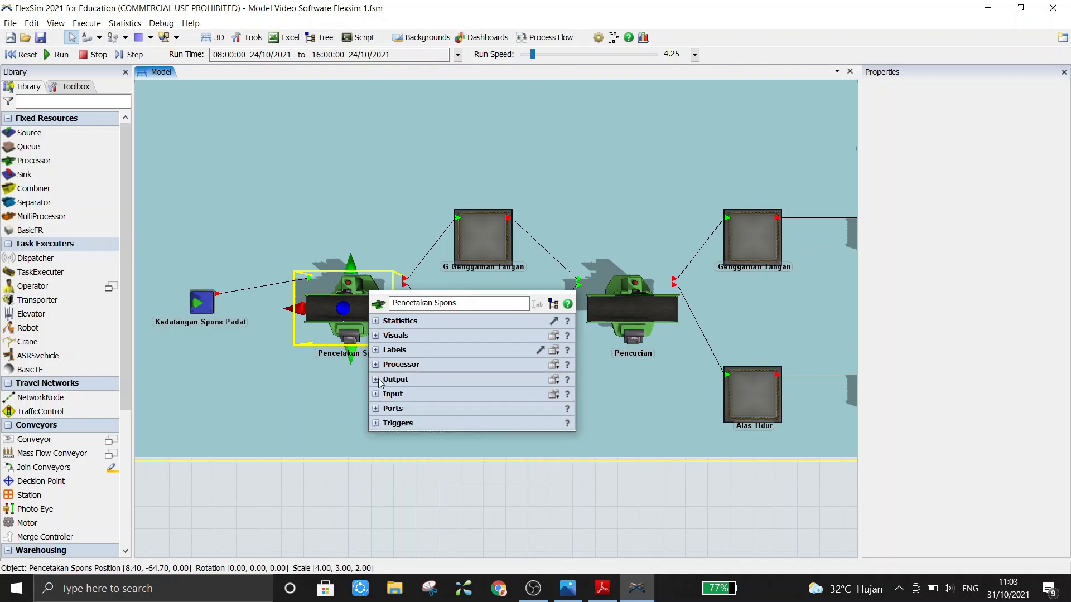
Examine the Send To Port options and By Percentage split of Pencetakan Spons, plus the G Alas Tidur and G Genggaman Tangan queues it feeds.
click(376, 380)
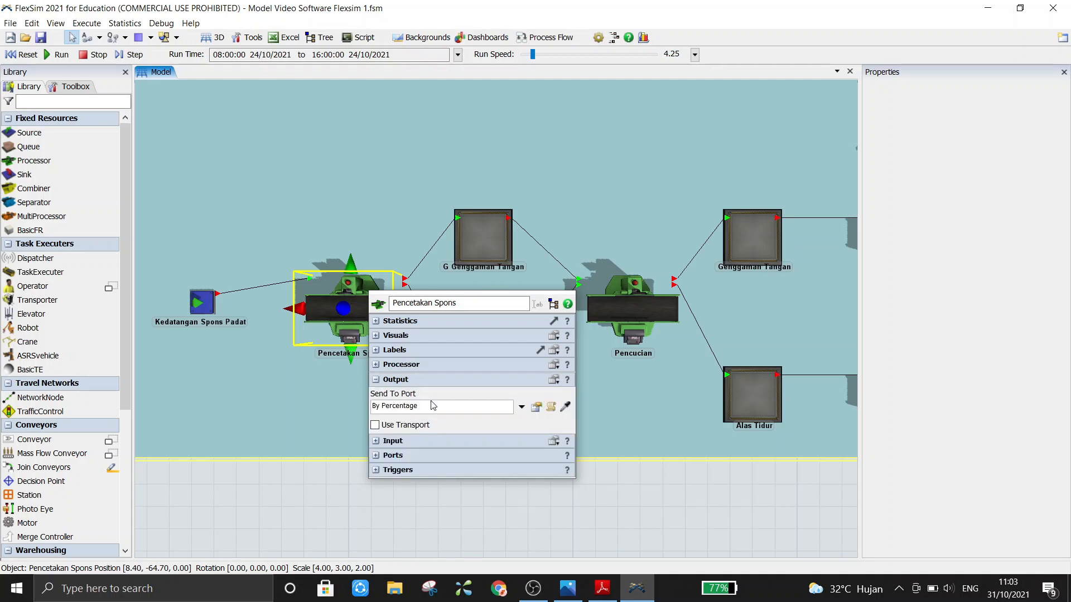
click(521, 406)
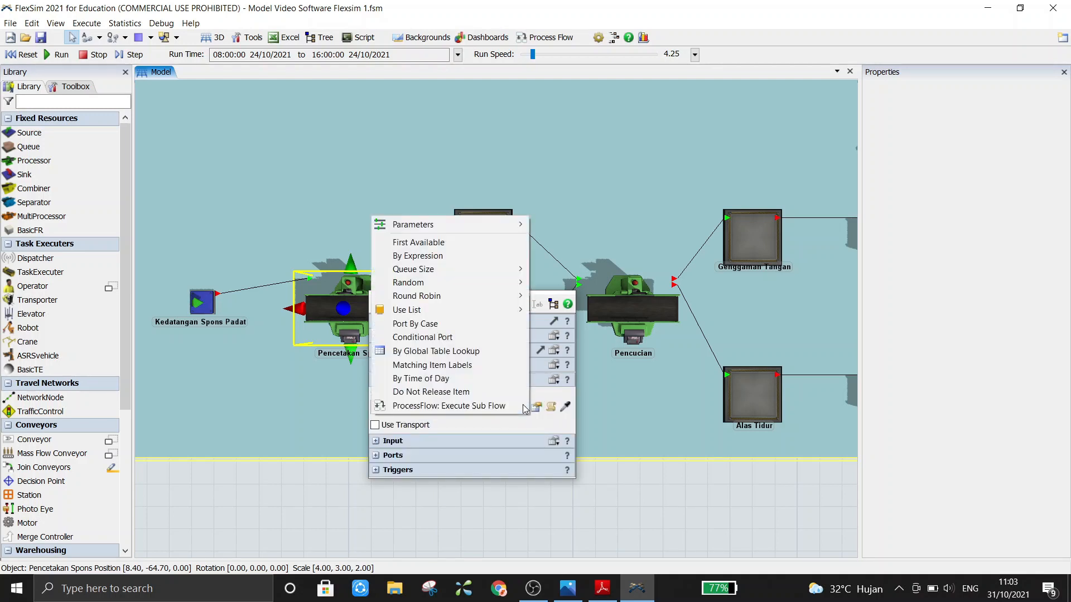
mouse_move(472, 283)
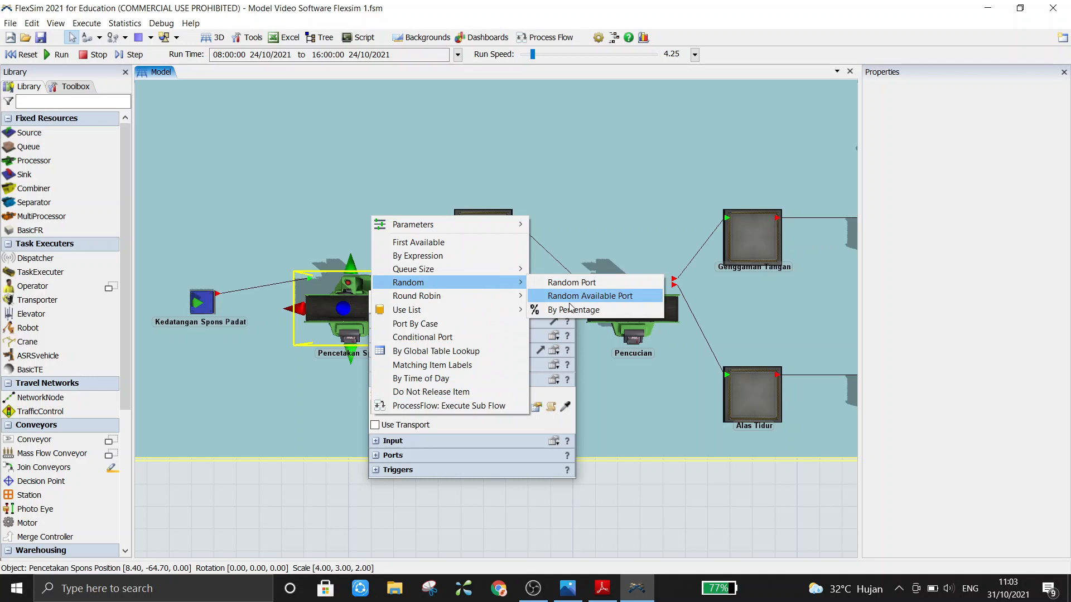
click(518, 423)
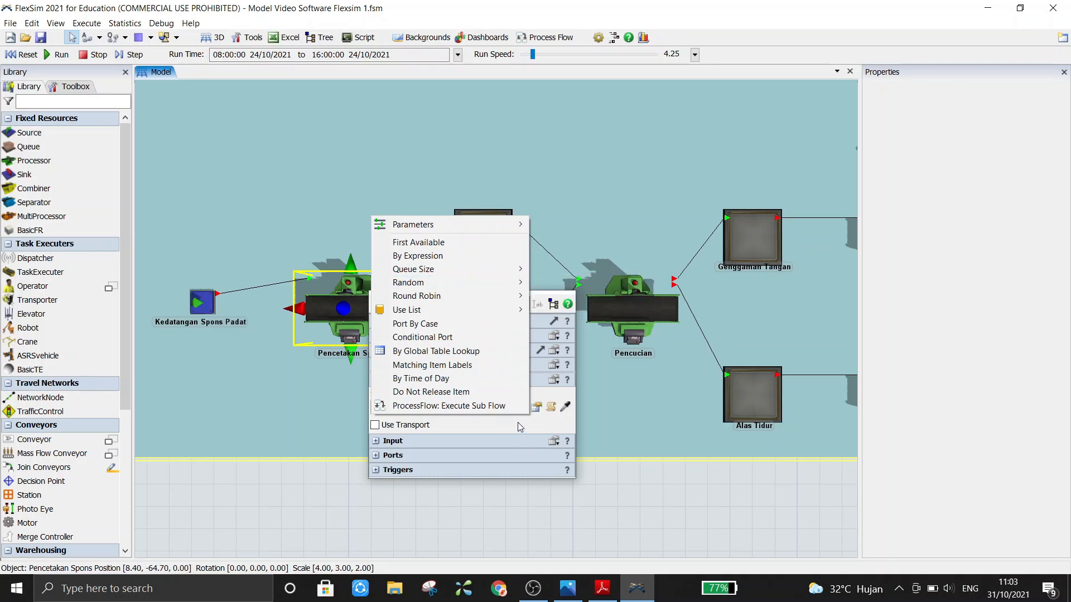
click(534, 409)
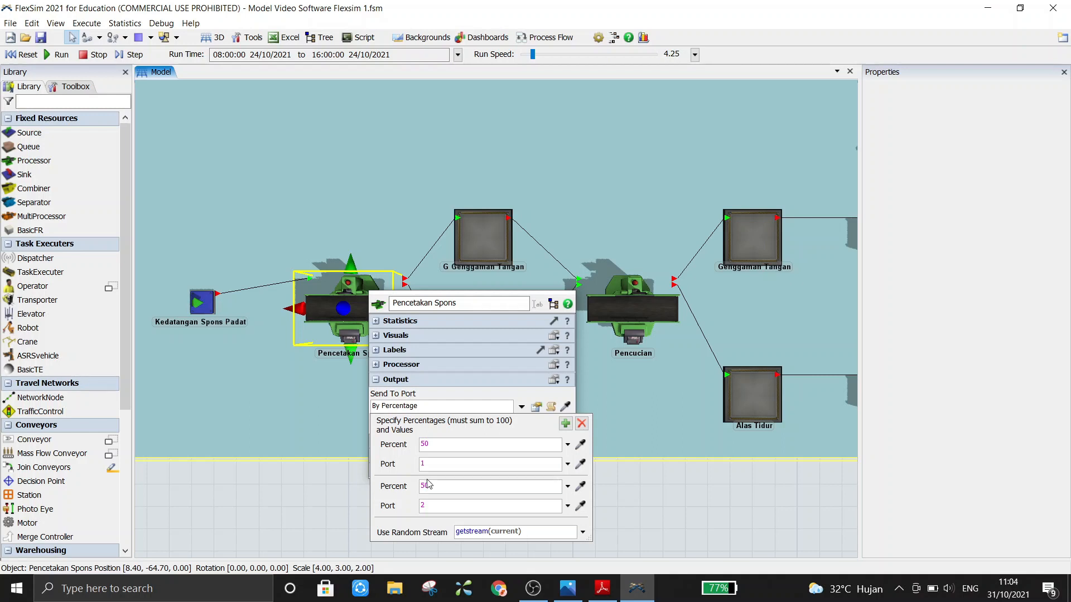
click(664, 498)
click(482, 404)
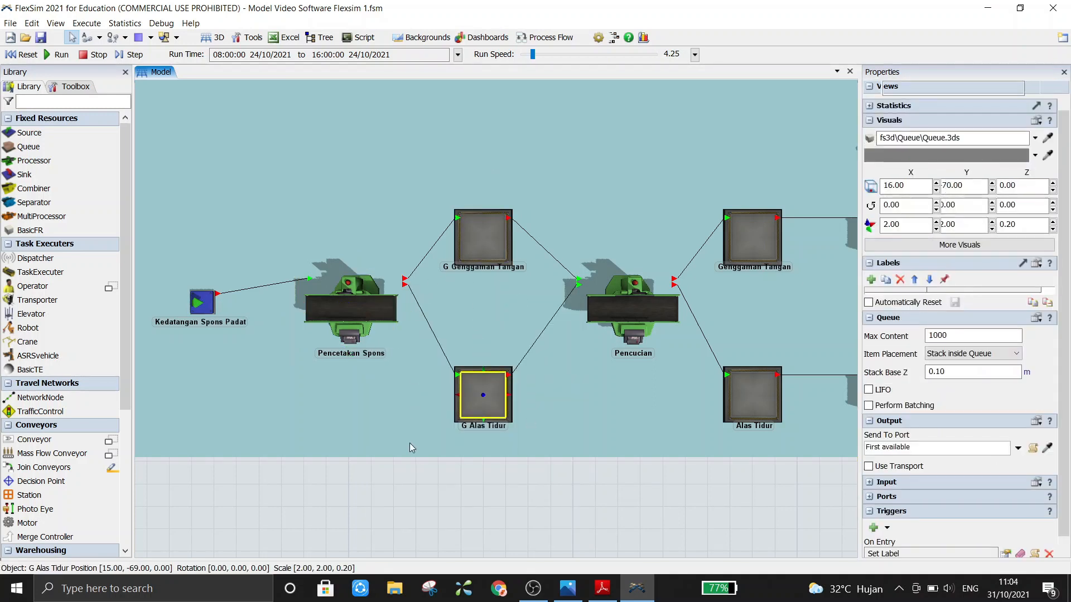
click(474, 240)
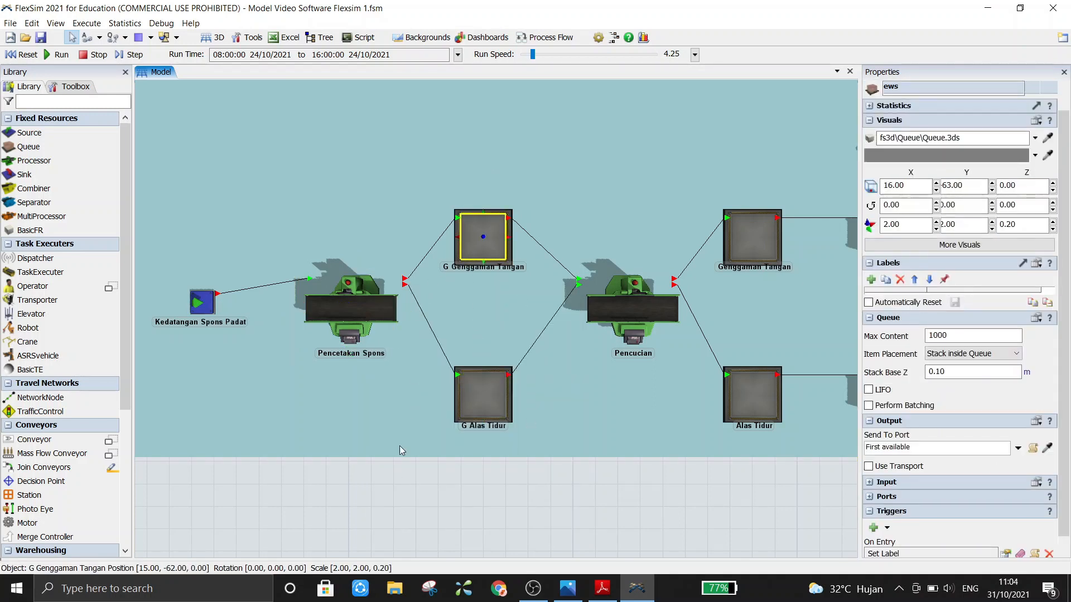
Reopen the Pencetakan Spons properties and view its triggers and the list of trigger events that can be added.
click(349, 308)
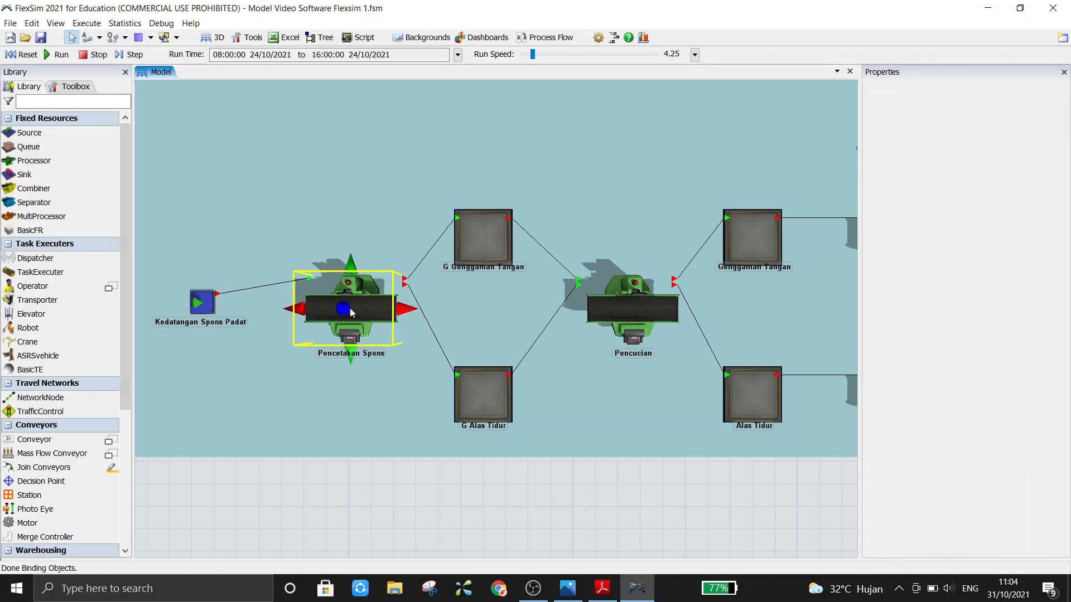
double_click(349, 308)
click(369, 387)
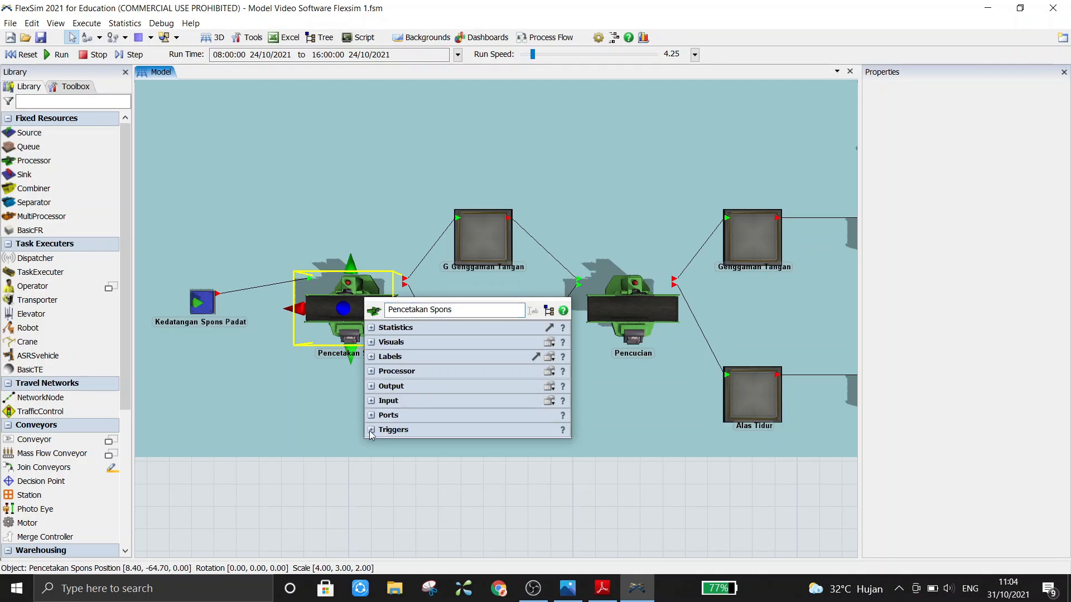
click(371, 430)
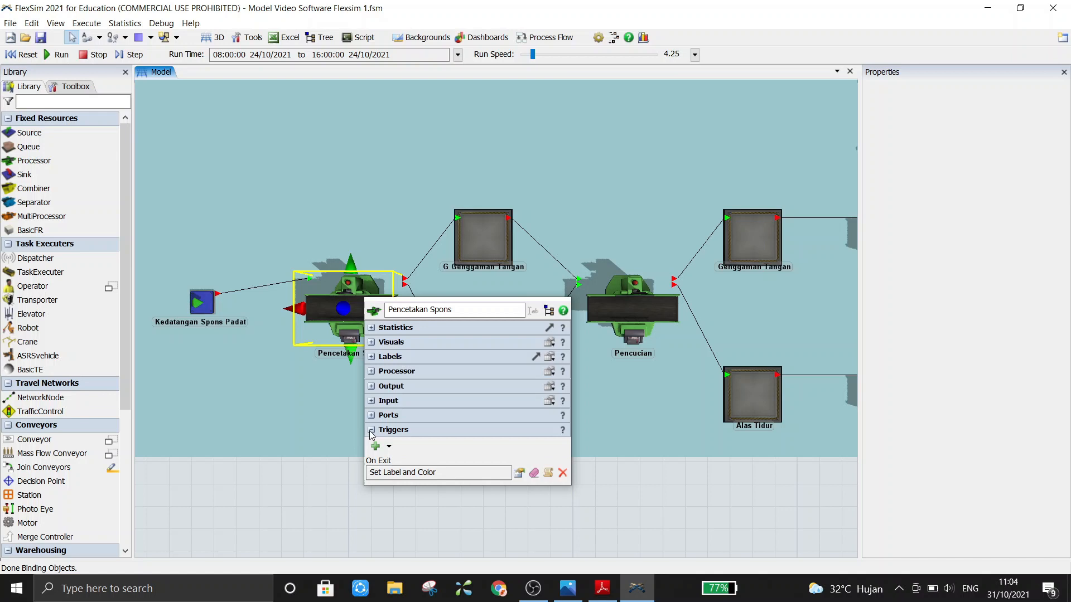
click(389, 446)
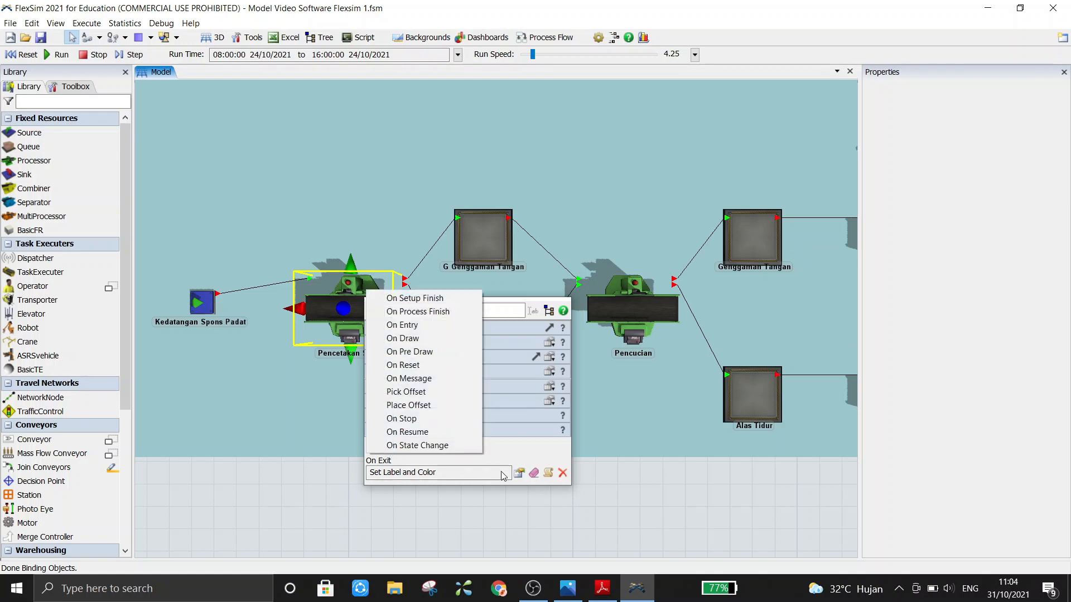
click(496, 451)
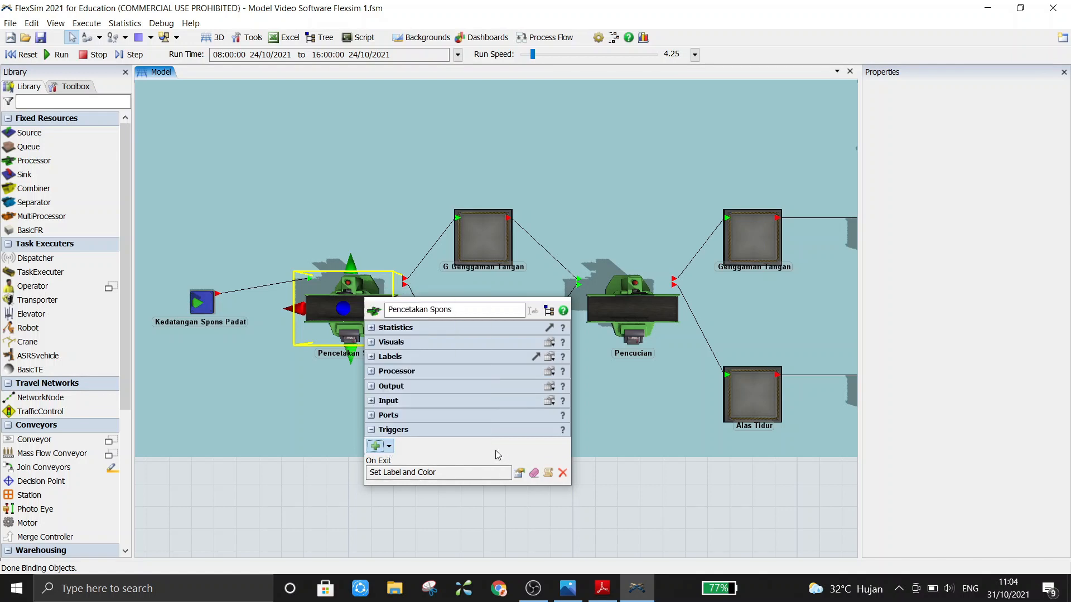
Examine the object, label and value expression in the On Exit Set Label and Color trigger of Pencetakan Spons.
click(519, 473)
click(498, 446)
click(519, 472)
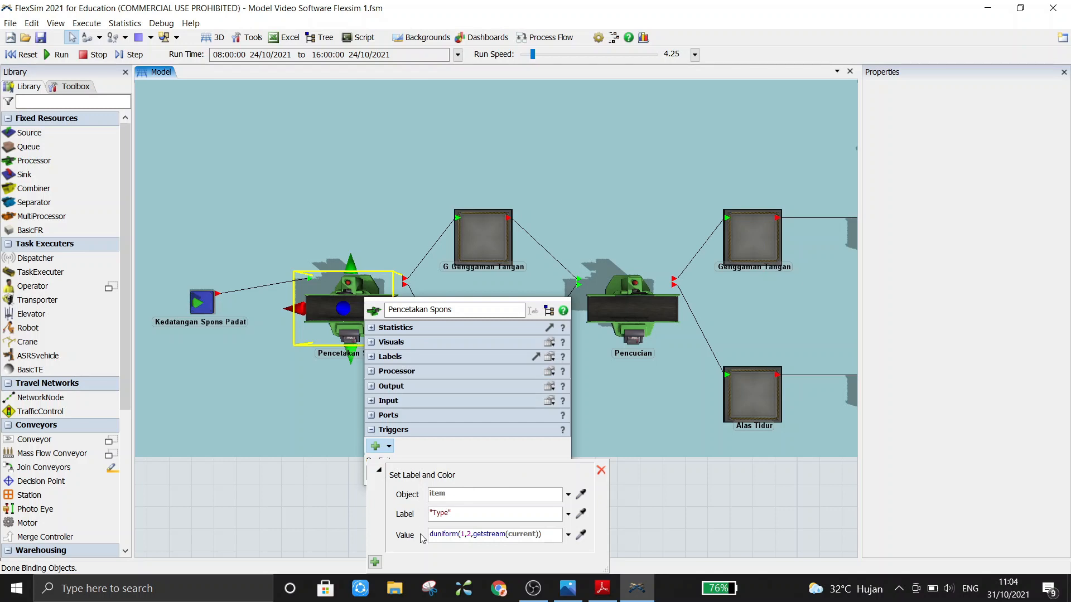
click(470, 534)
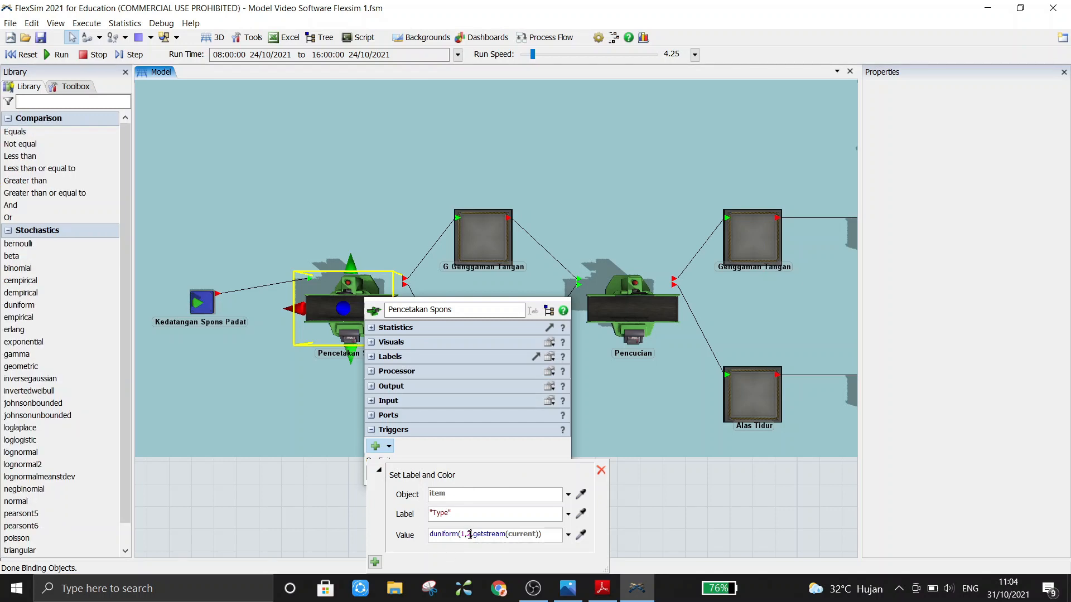
drag(470, 534, 467, 533)
click(471, 535)
drag(470, 534, 467, 533)
click(548, 473)
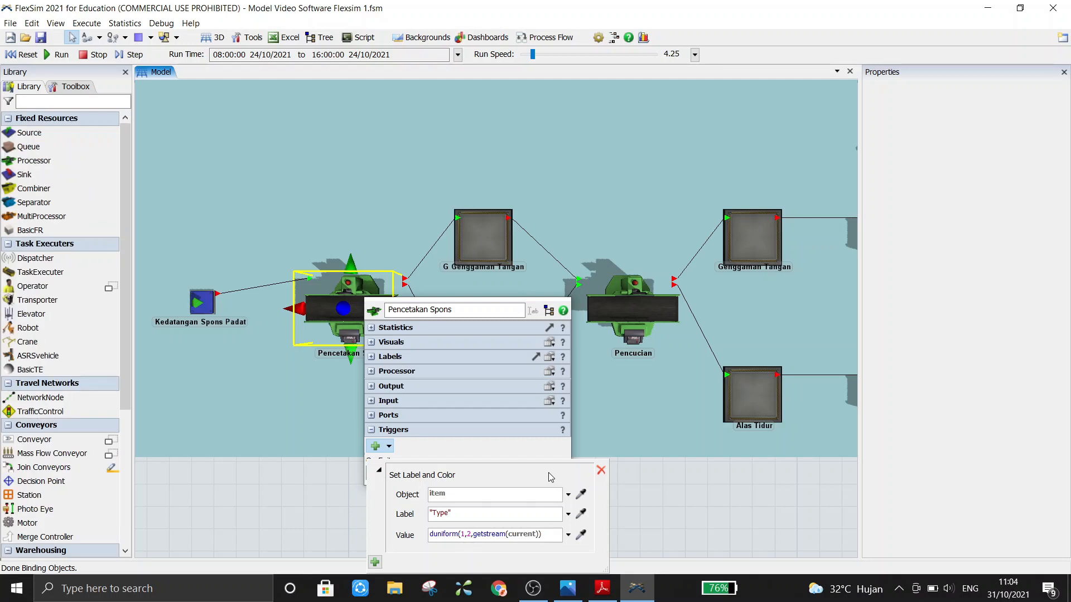
click(511, 446)
click(564, 515)
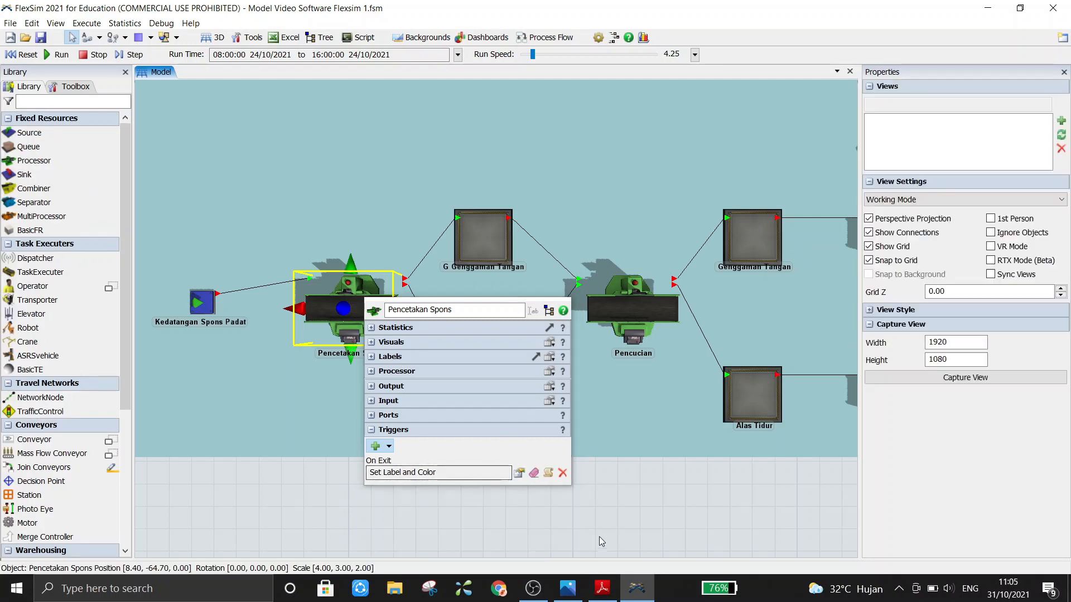
Consult the case study PDF for the sponge washing process and the separation into two warehouses, returning to the model.
drag(691, 514, 570, 520)
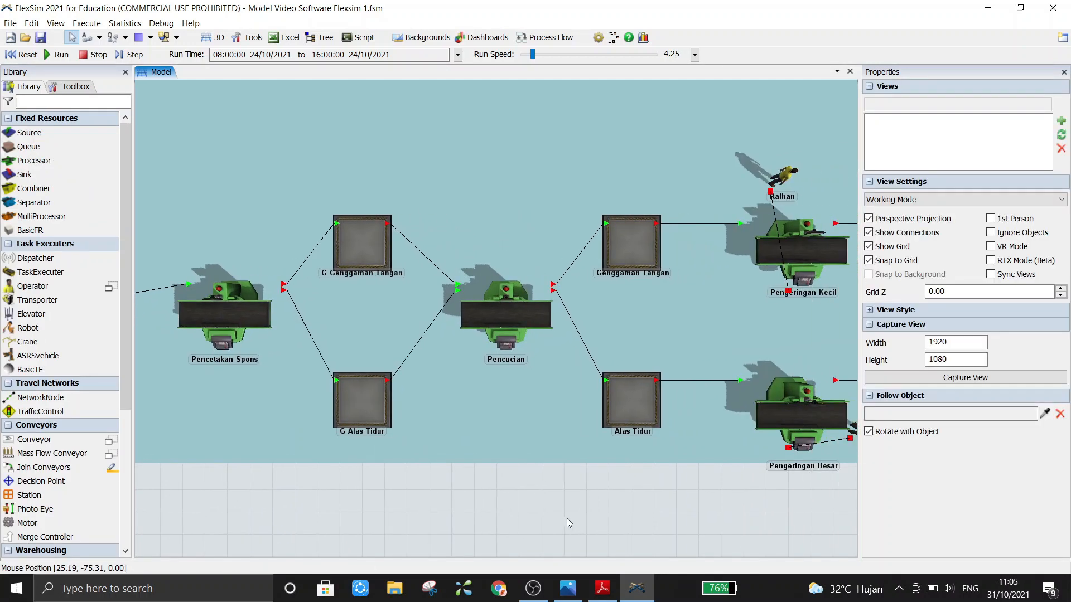
click(360, 240)
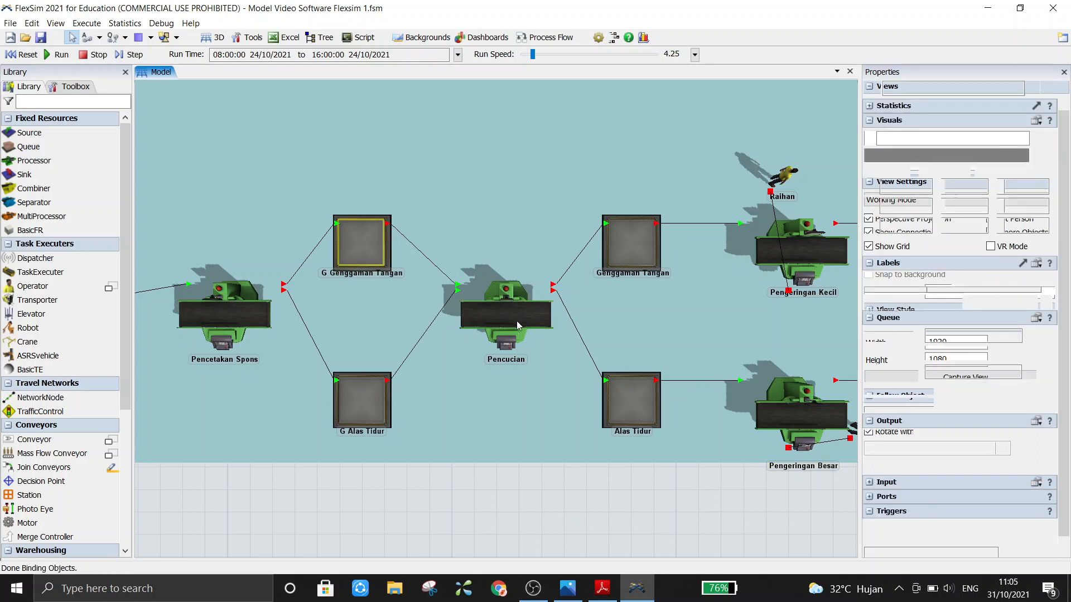
click(520, 346)
mouse_move(602, 588)
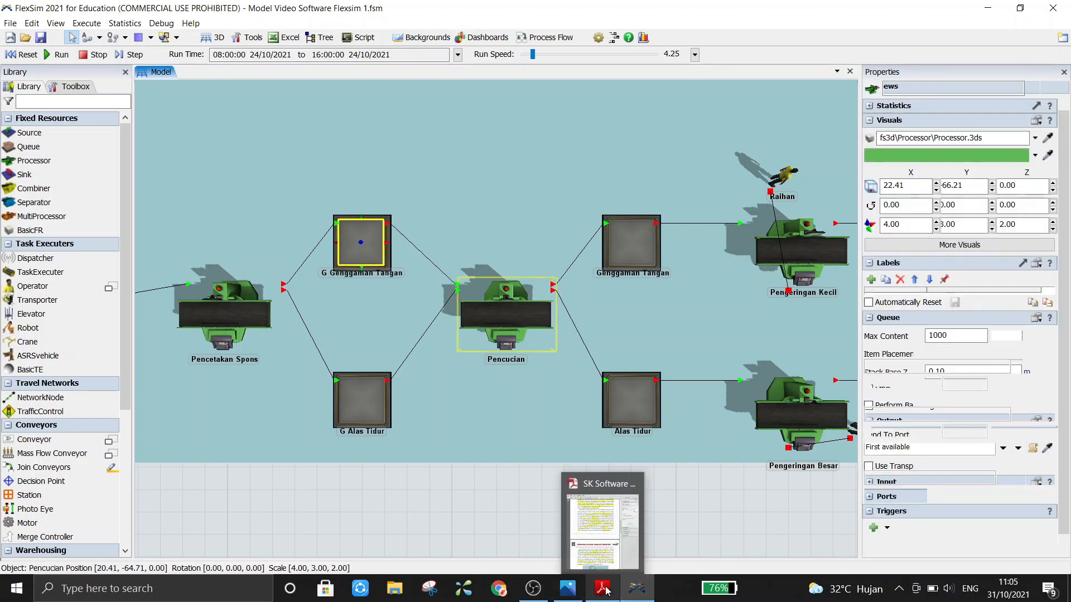
click(602, 537)
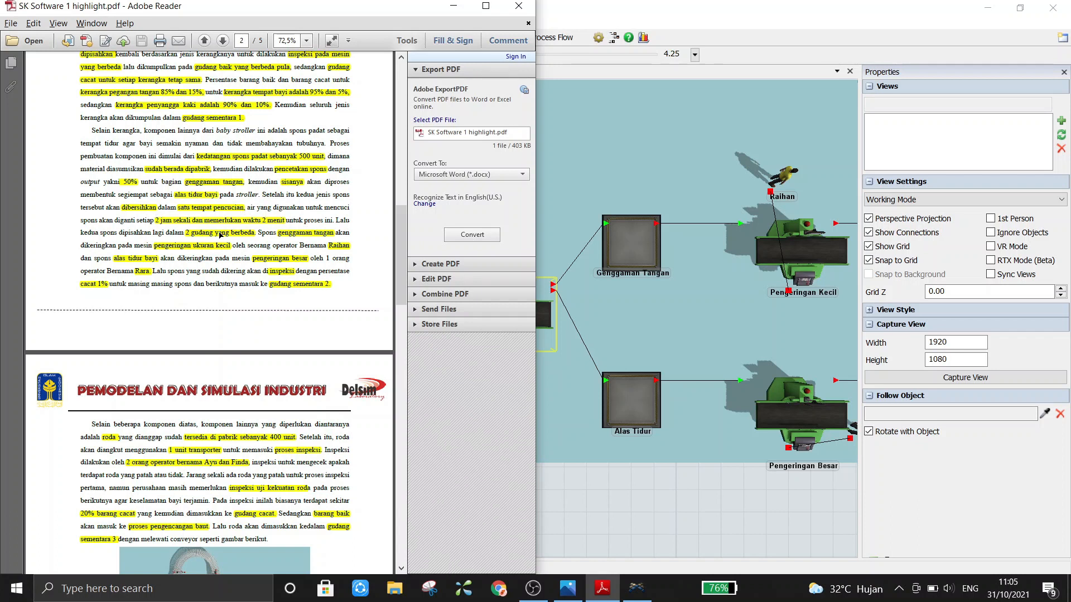
click(596, 505)
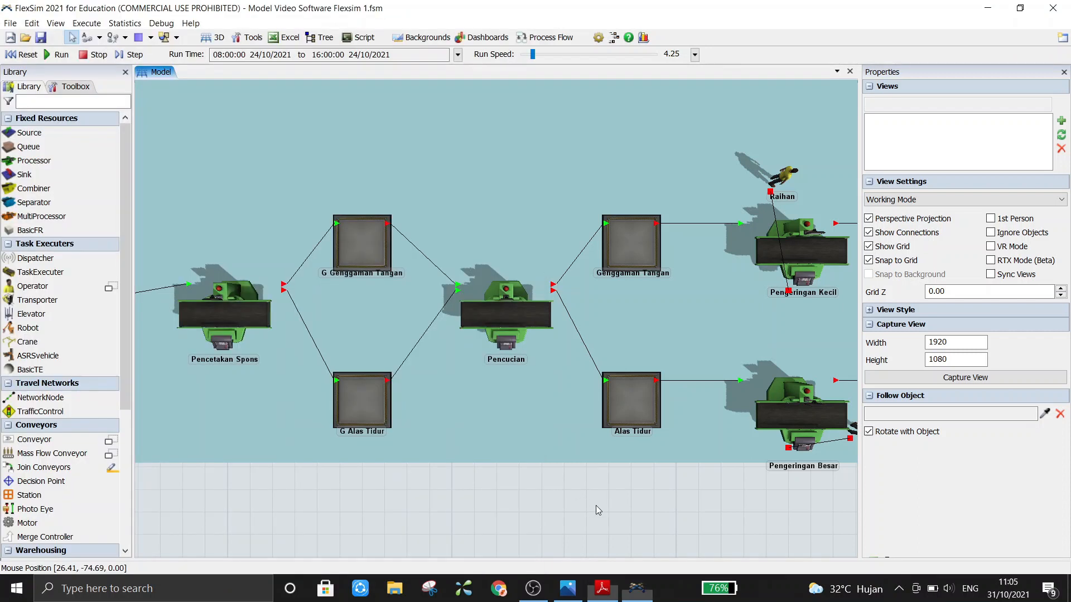
Inspect the G Genggaman Tangan and G Alas Tidur queues and the Pencucian processor they both feed.
click(357, 234)
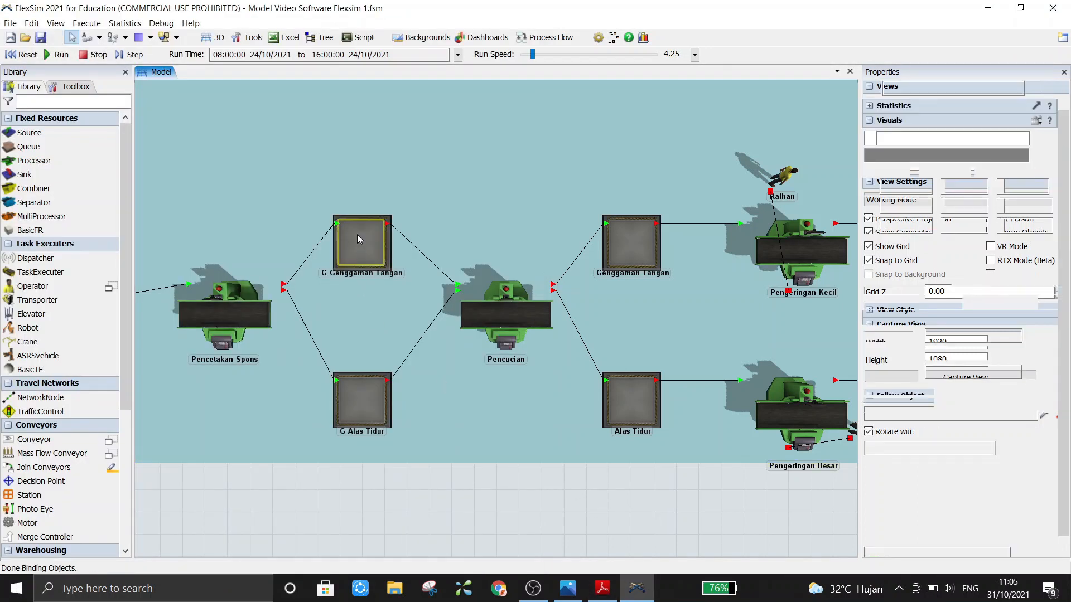
click(361, 409)
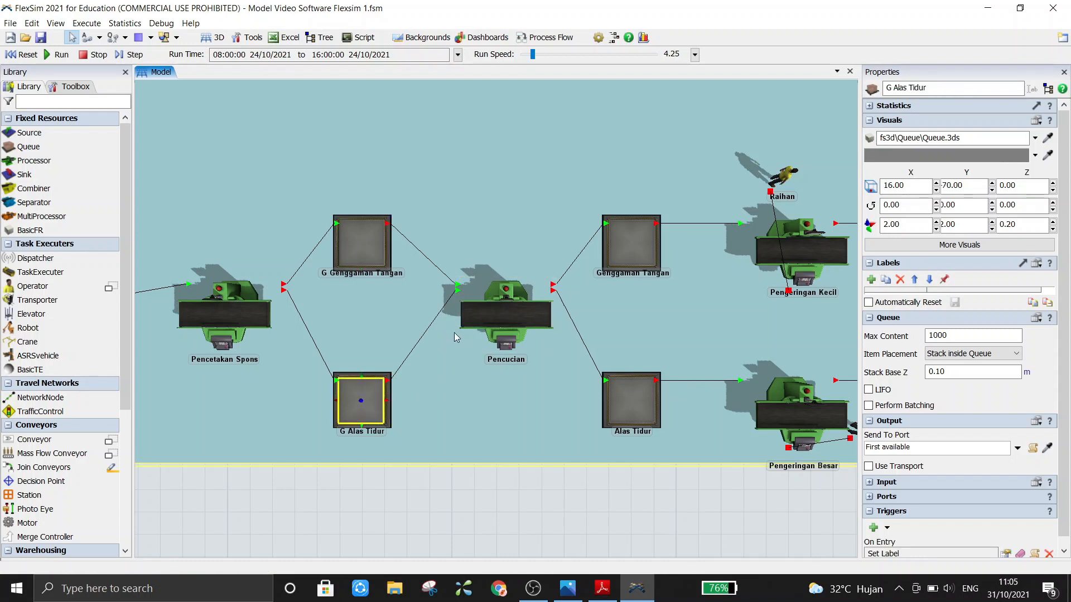
click(500, 312)
click(562, 524)
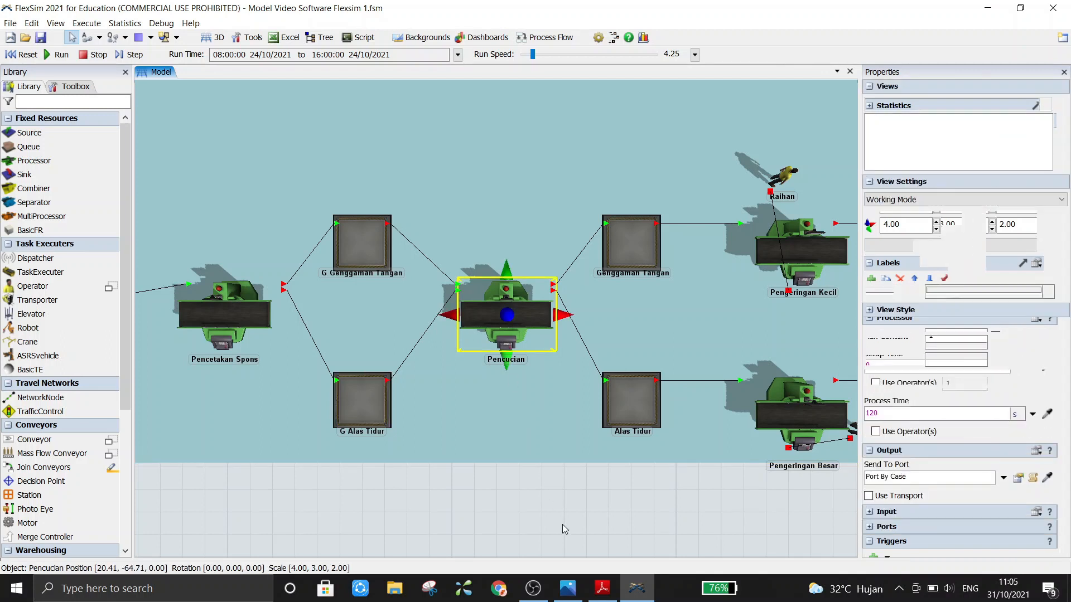
Recheck the case study PDF for the washing water replacement details and return to the FlexSim model.
mouse_move(605, 595)
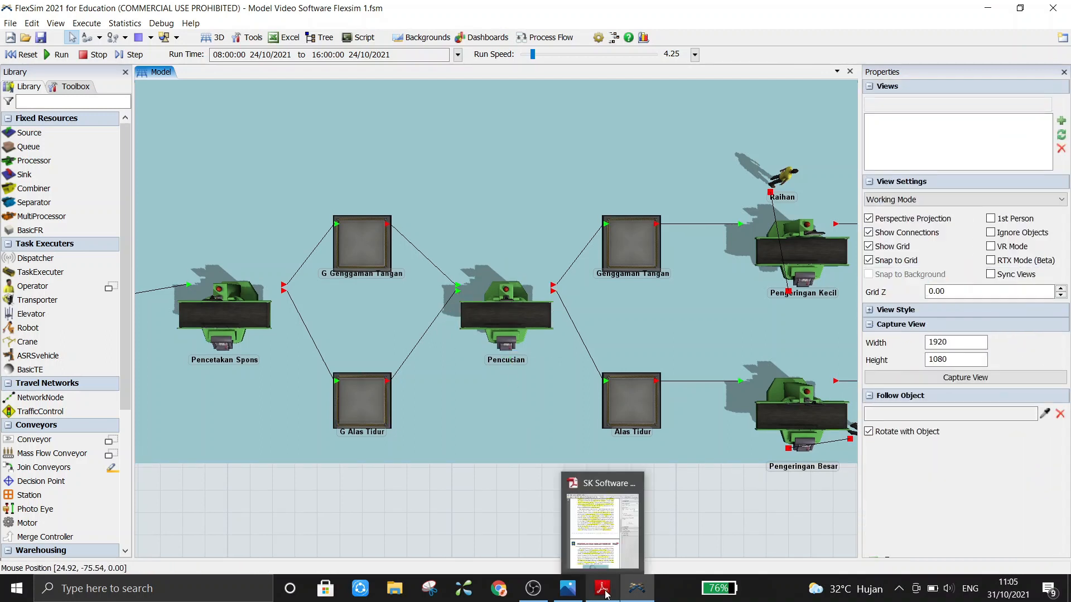
click(586, 544)
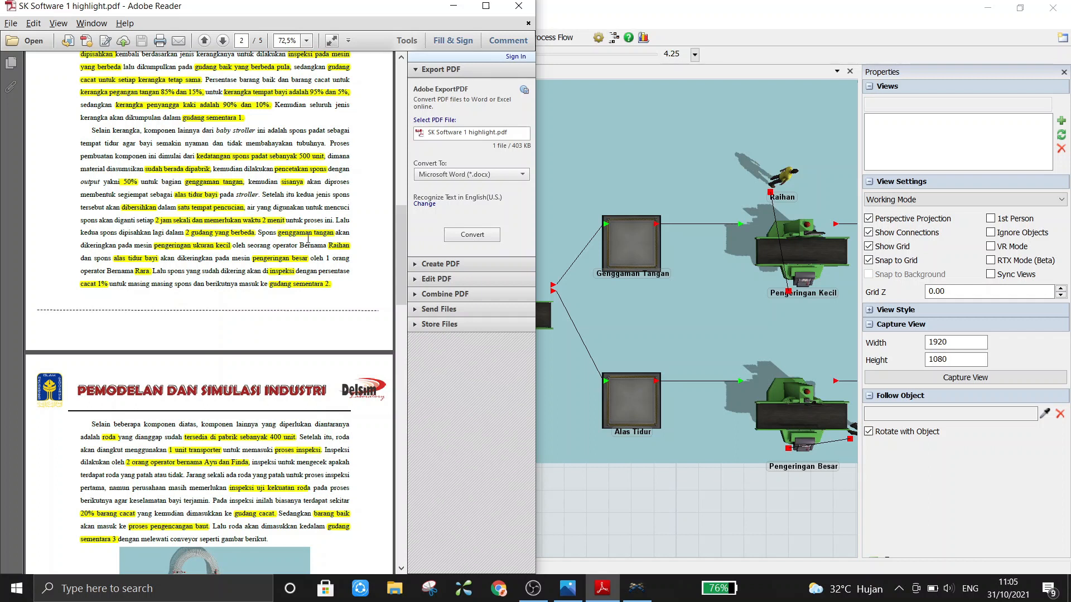
click(566, 501)
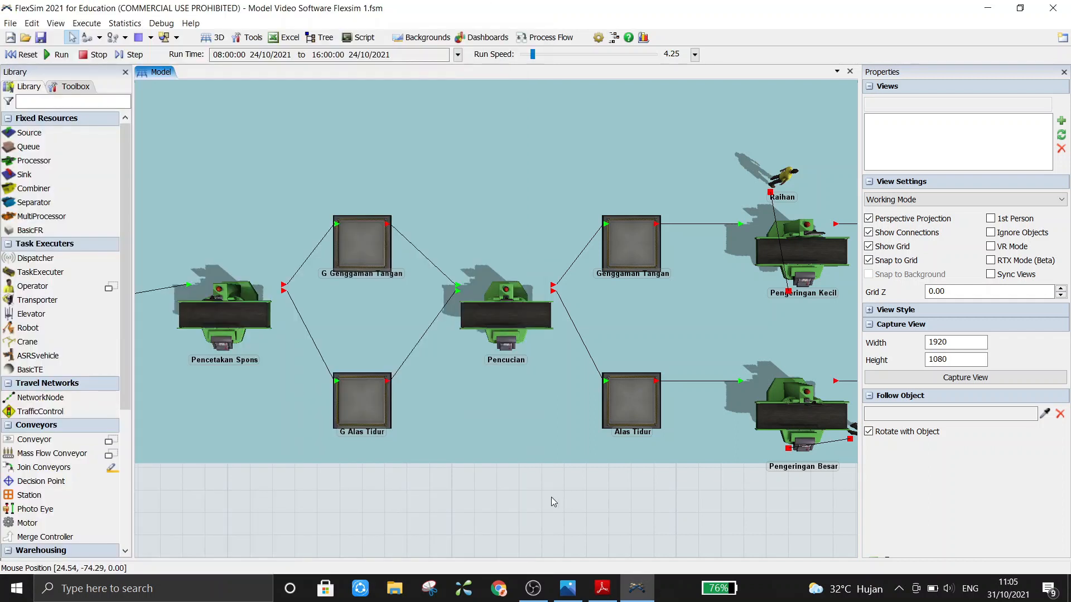
Add a new MTBF MTTR object to the toolbox and accept its parameters without any members.
click(510, 310)
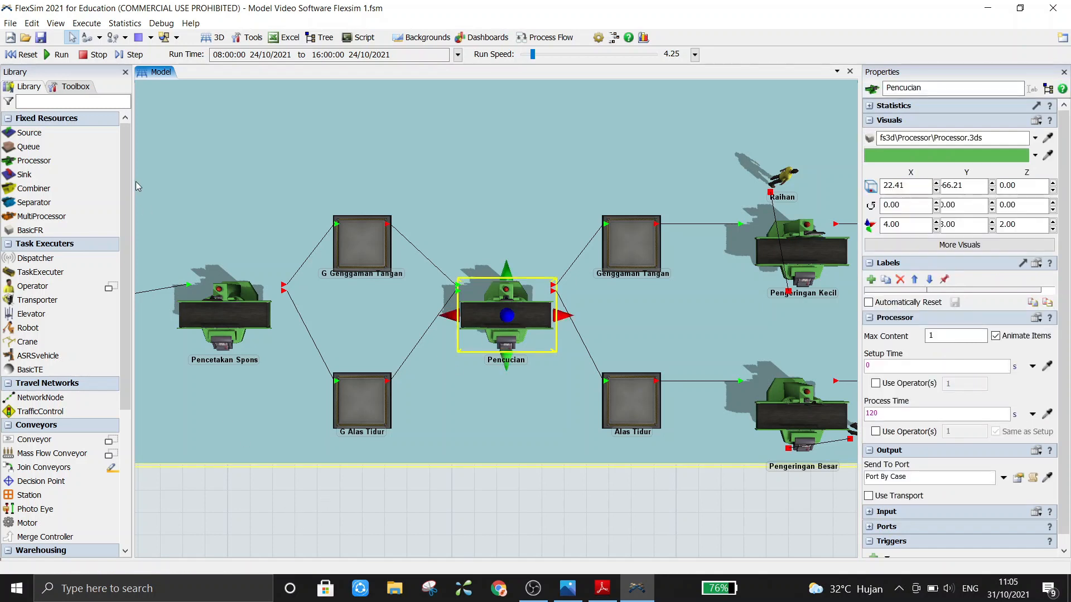
click(75, 87)
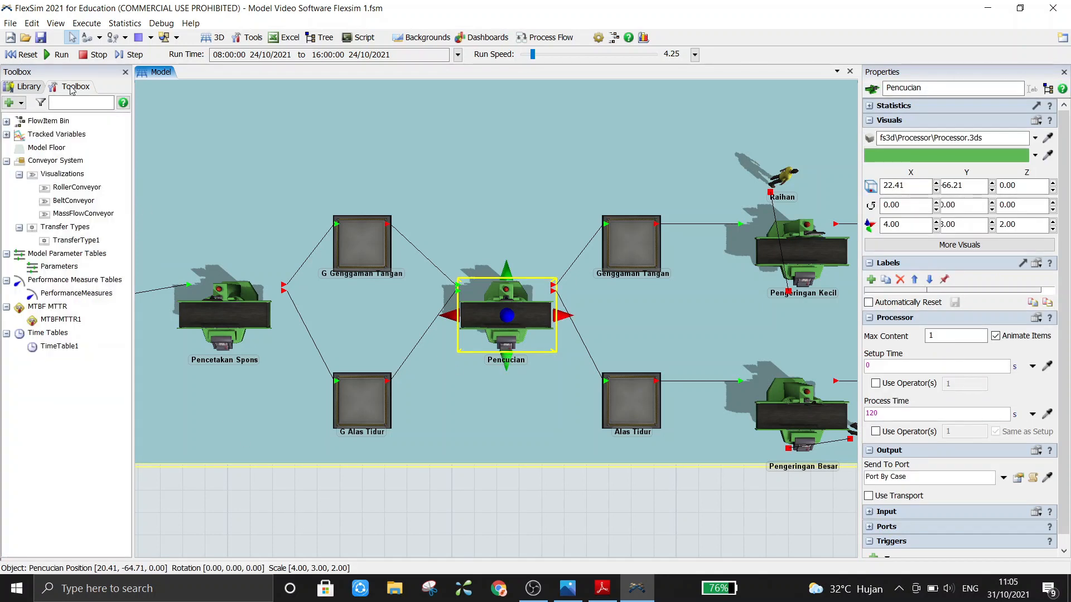
click(21, 104)
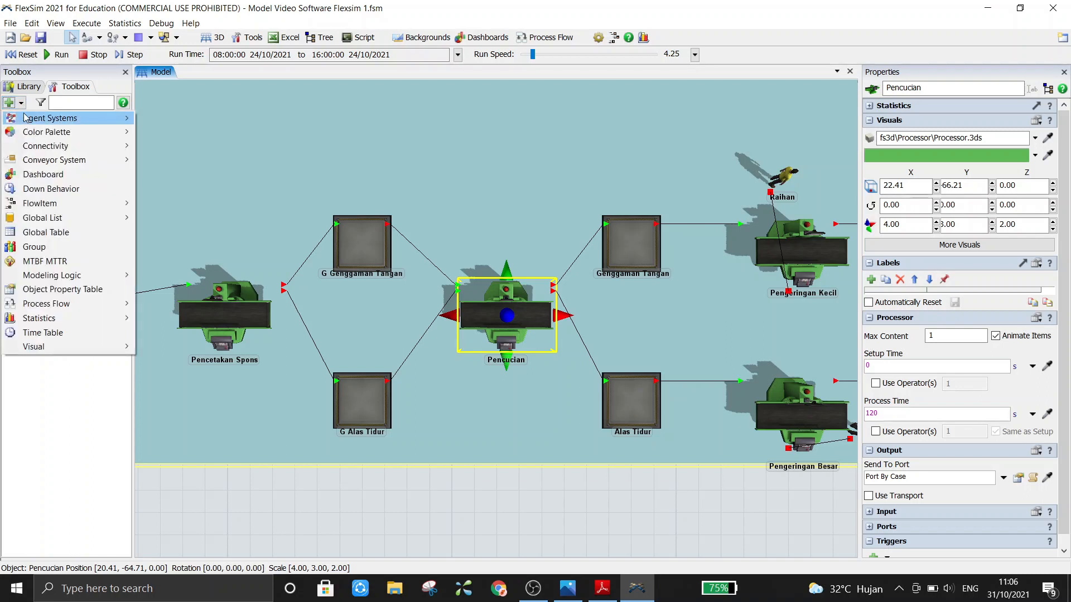
mouse_move(25, 131)
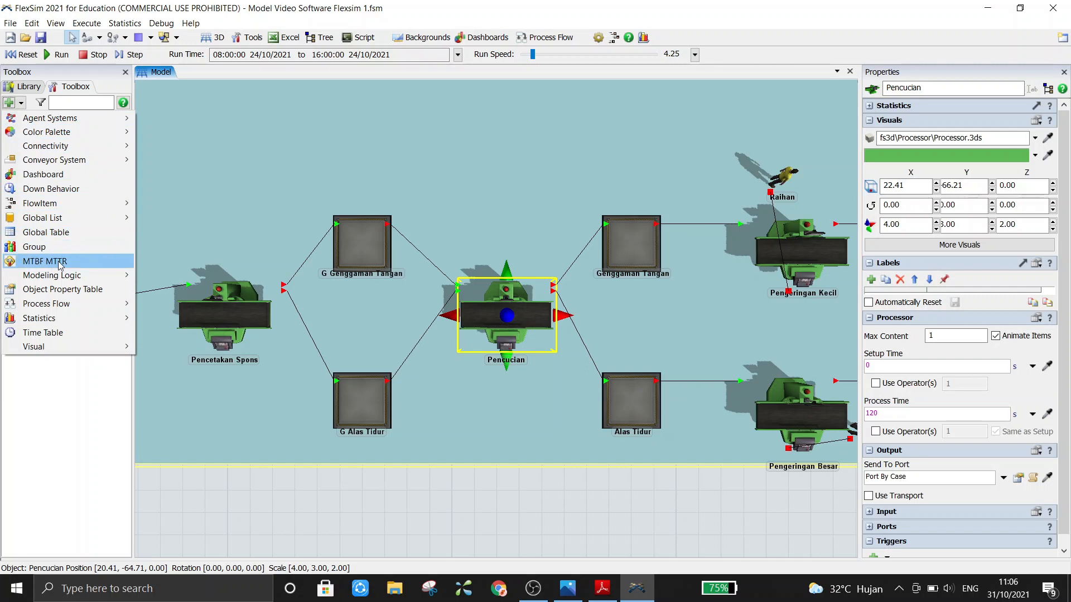
click(59, 262)
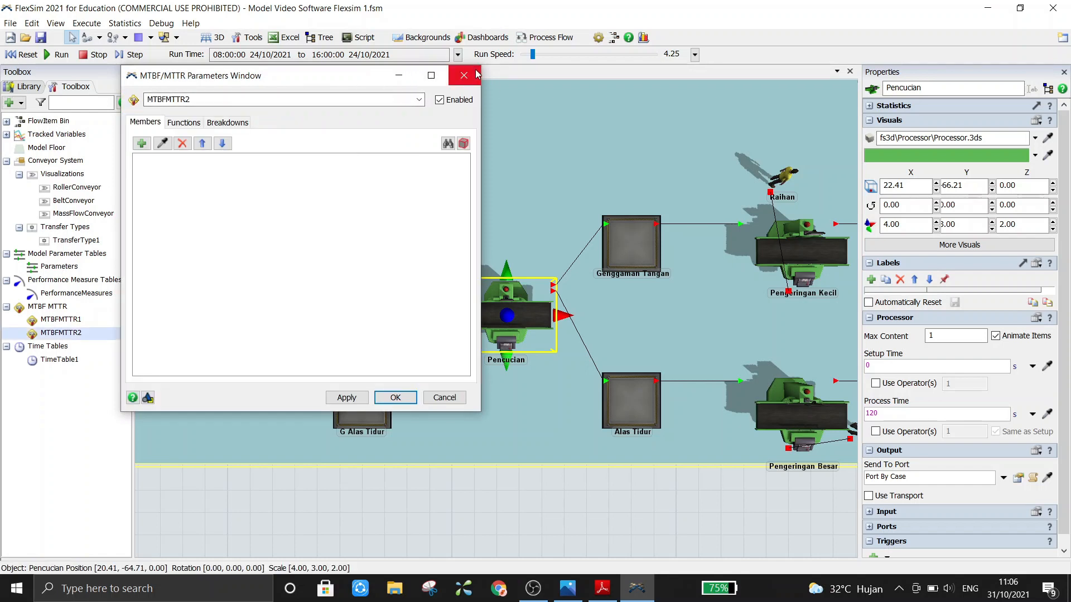
click(443, 397)
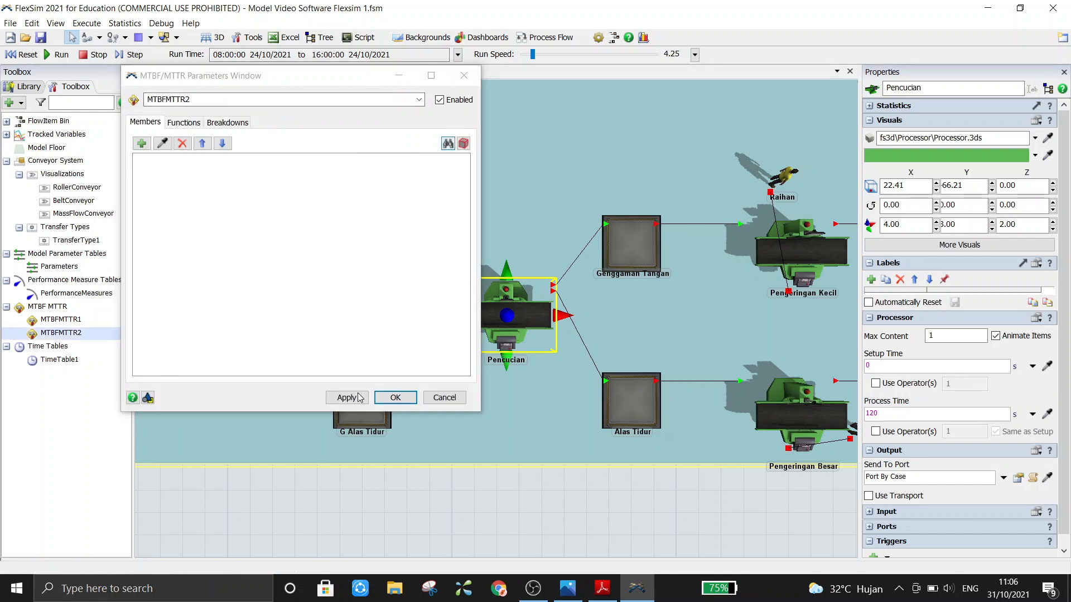
click(394, 397)
Delete the extra MTBFMTTR2 object from the toolbox.
right_click(78, 335)
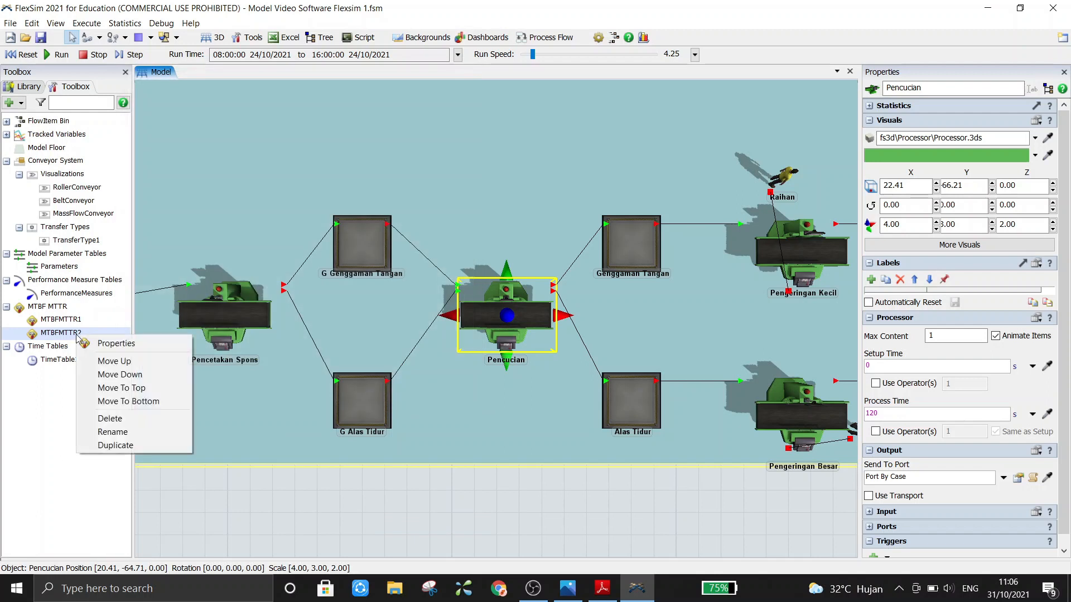
click(106, 418)
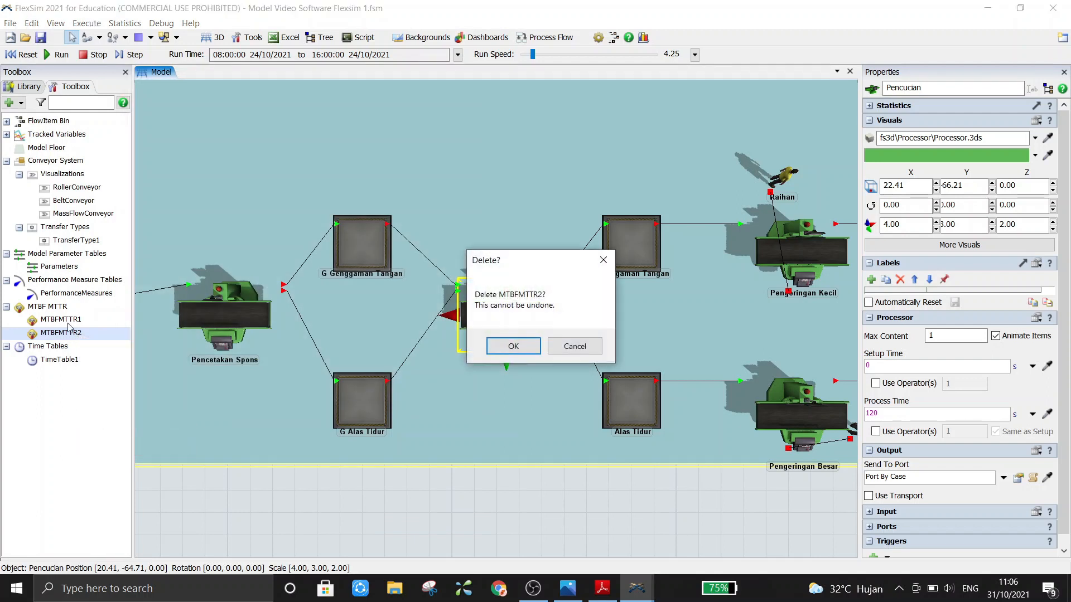
click(513, 346)
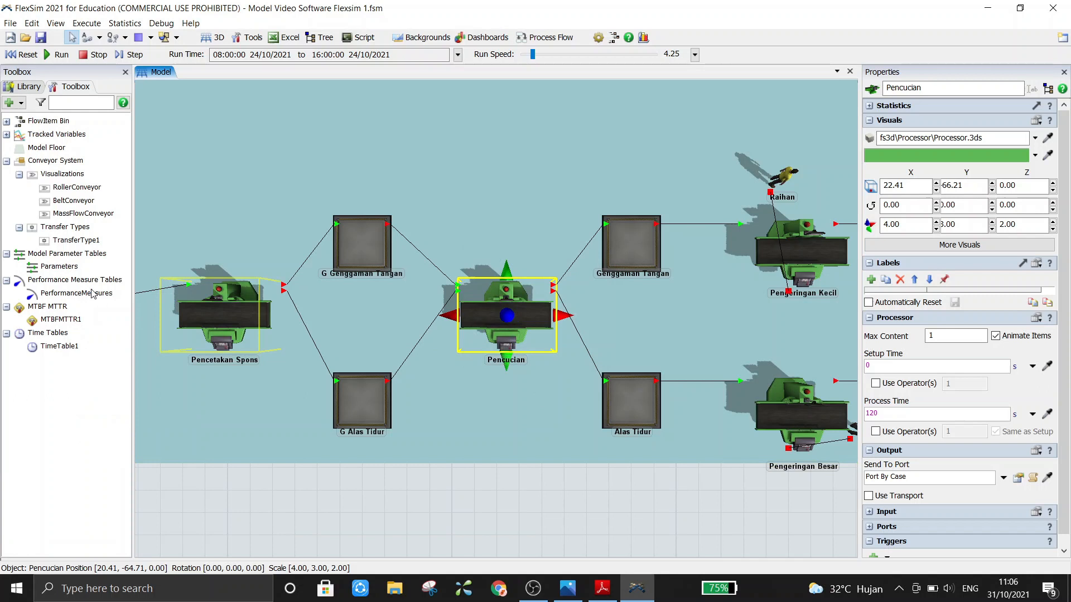
Open the MTBFMTTR1 parameters and select the processor Plane2/Pencucian as its member.
double_click(76, 320)
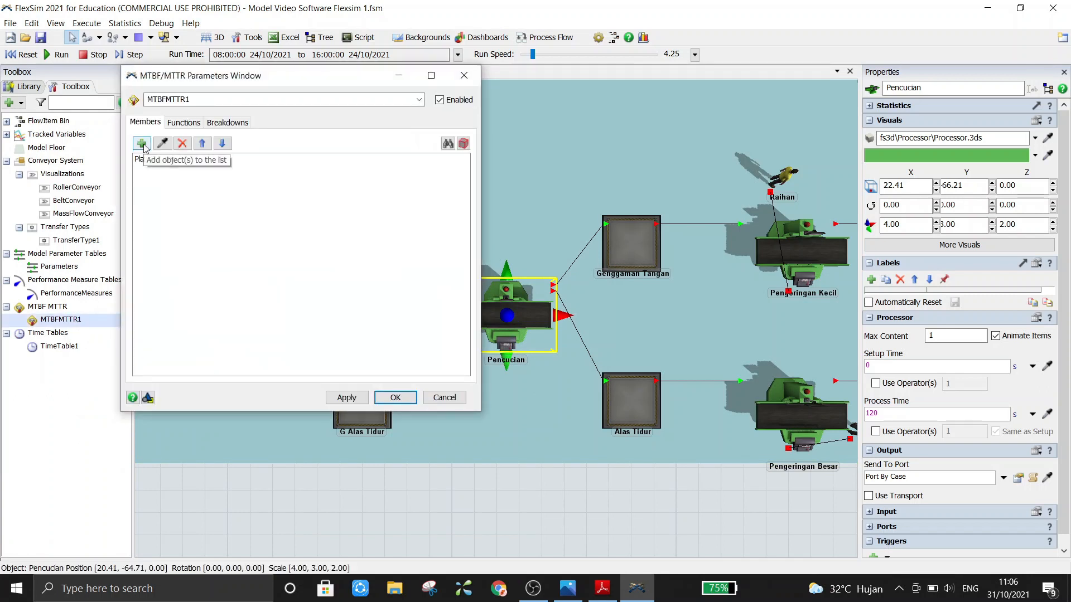
click(142, 143)
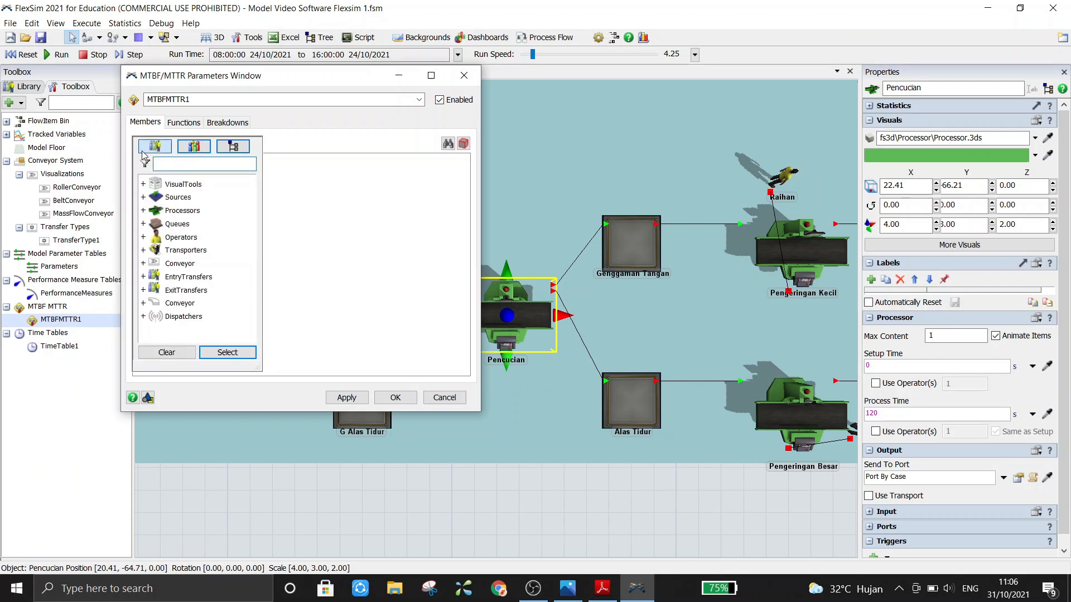
click(143, 211)
scroll(209, 259, down, 2)
scroll(209, 259, down, 2)
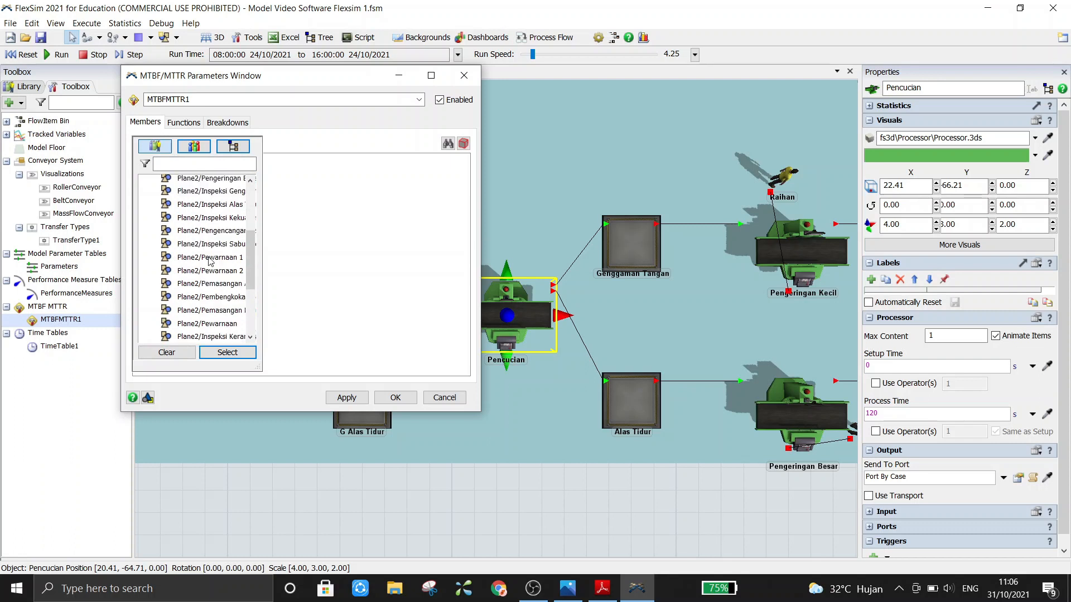
scroll(210, 259, up, 2)
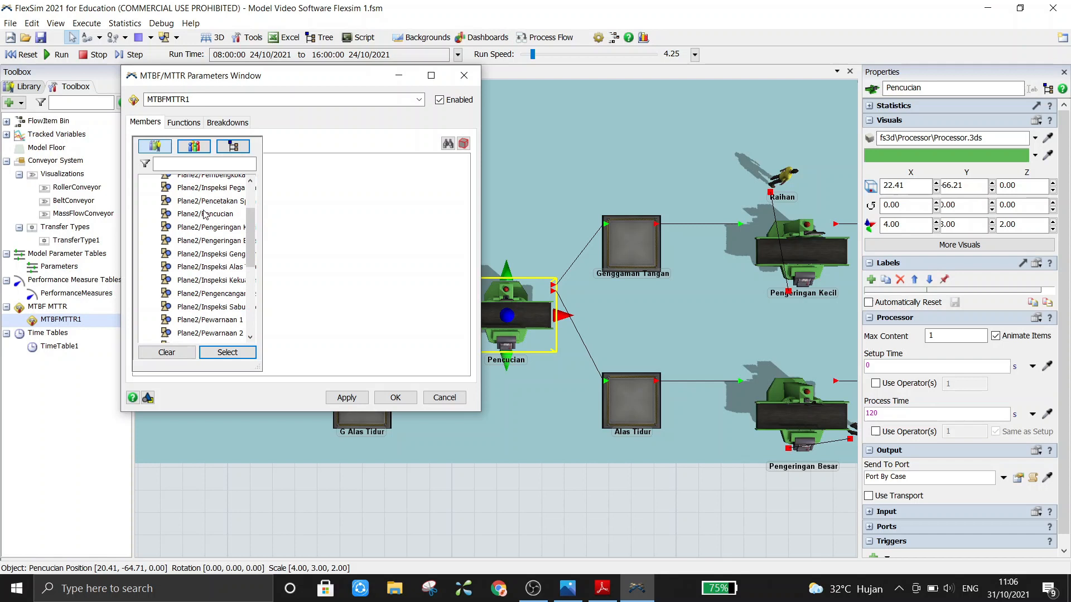
click(205, 214)
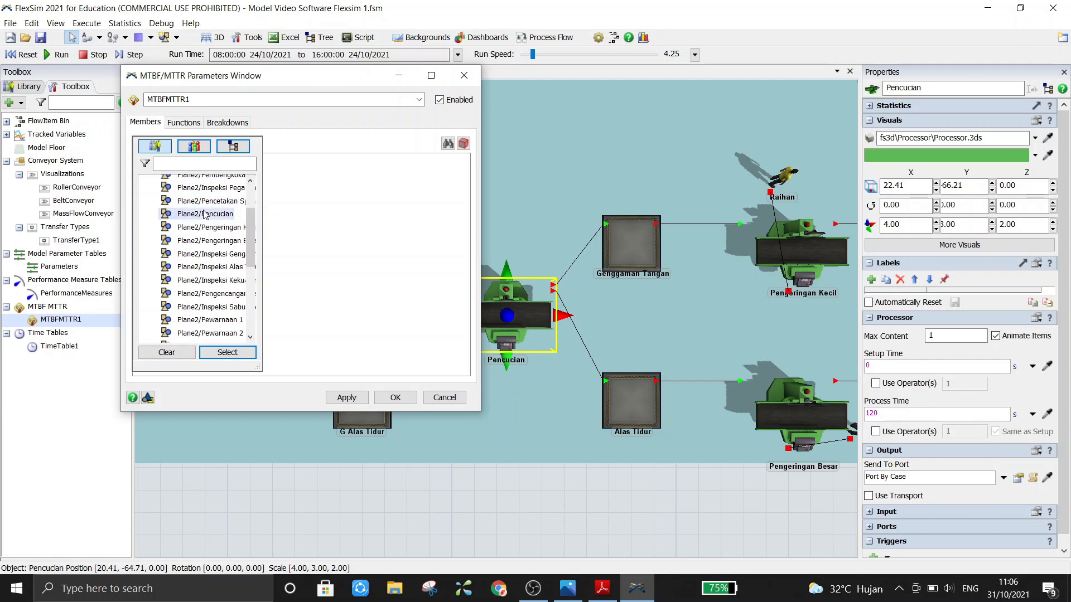
click(227, 353)
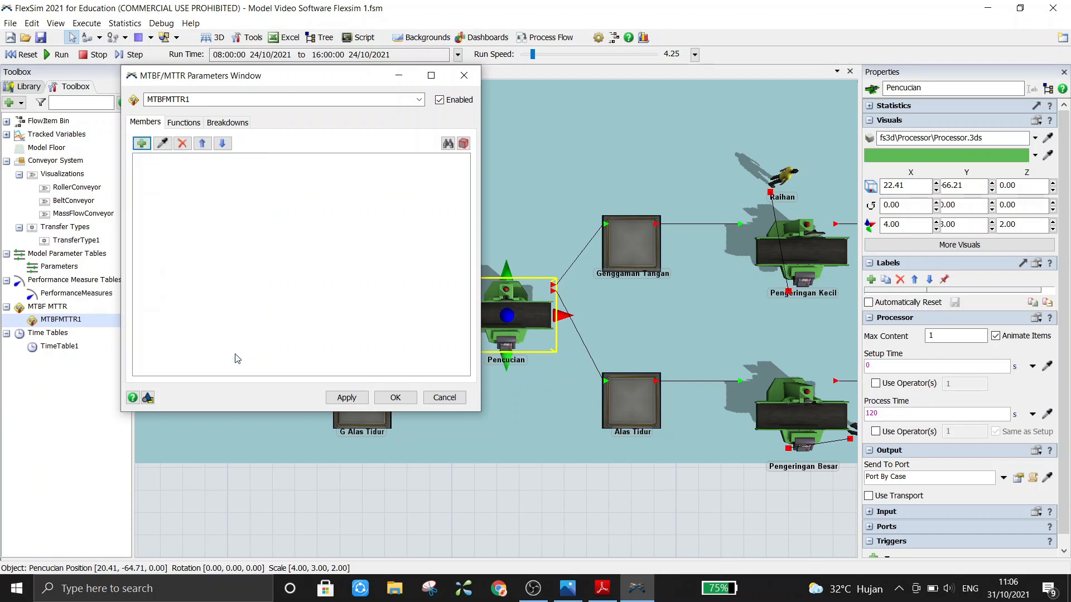
Compare MTBFMTTR1's first failure, down and up times with the washing water replacement in the case study PDF, returning to FlexSim.
click(189, 122)
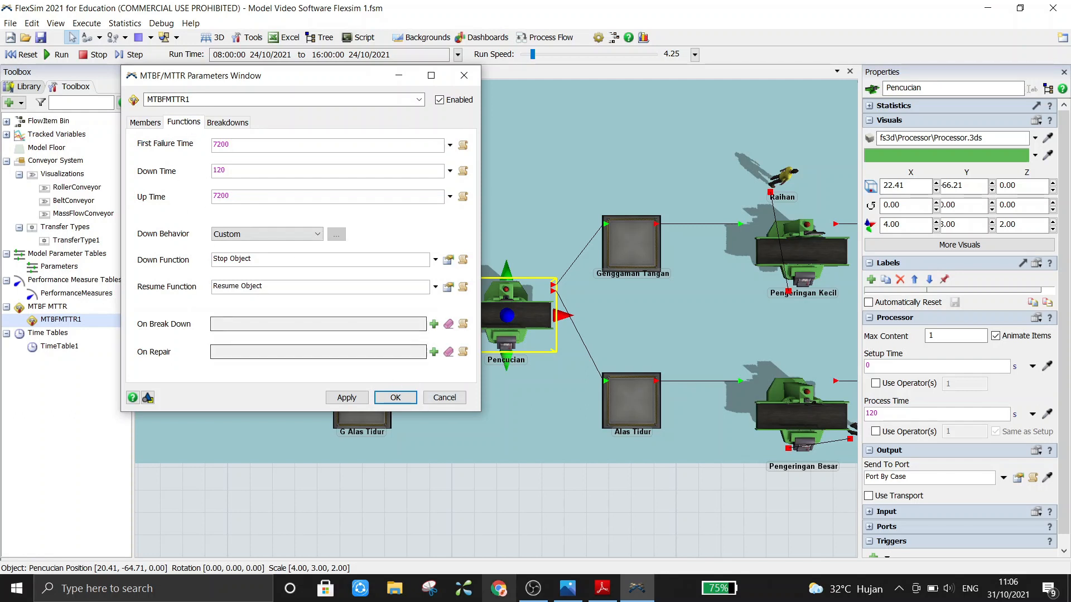
mouse_move(603, 588)
mouse_move(597, 542)
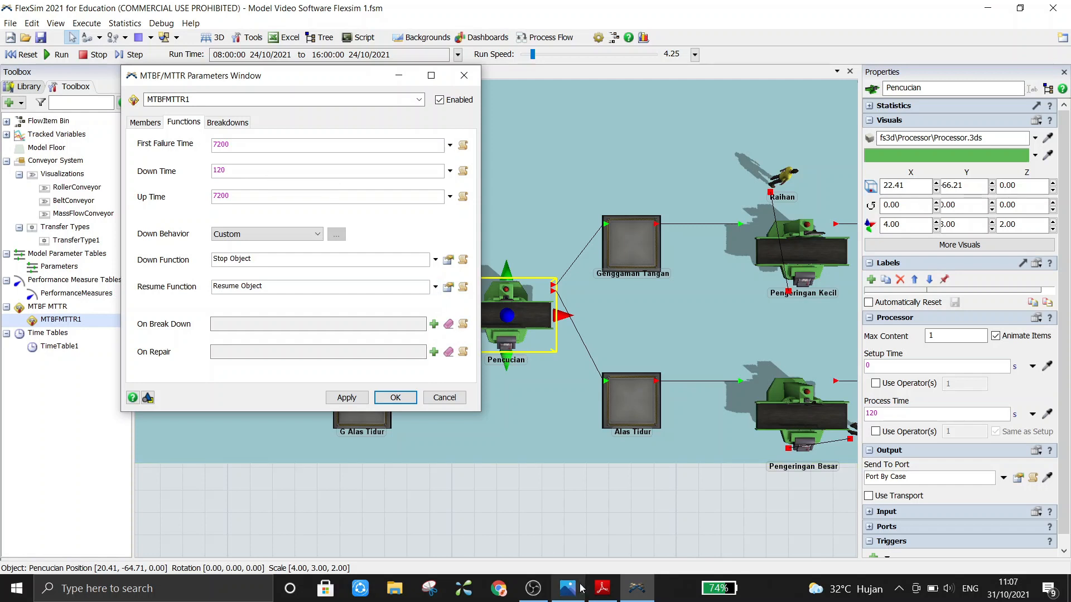
click(595, 591)
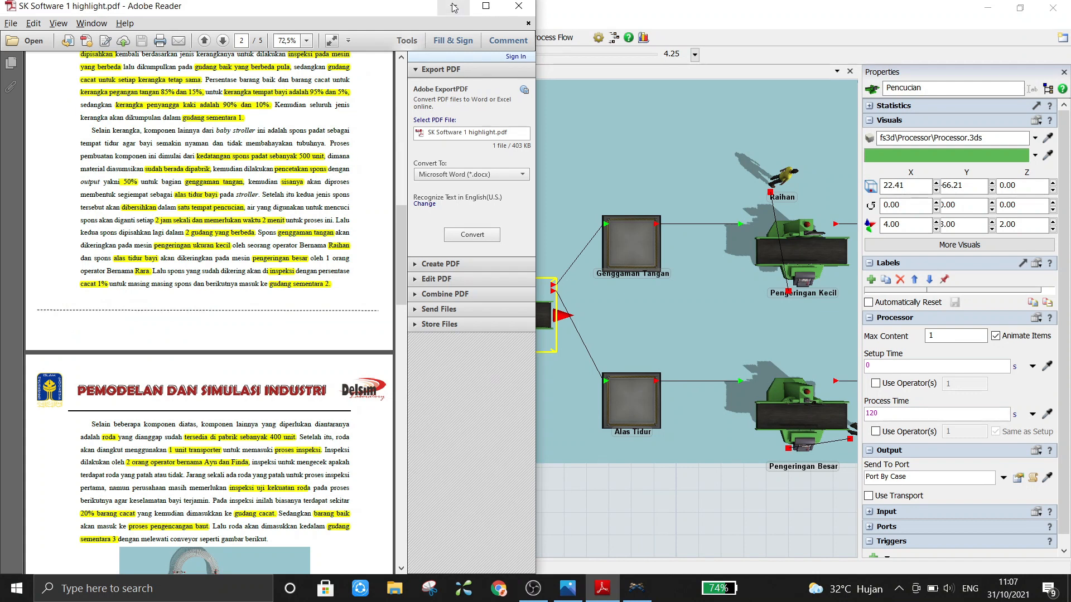
click(638, 587)
click(640, 534)
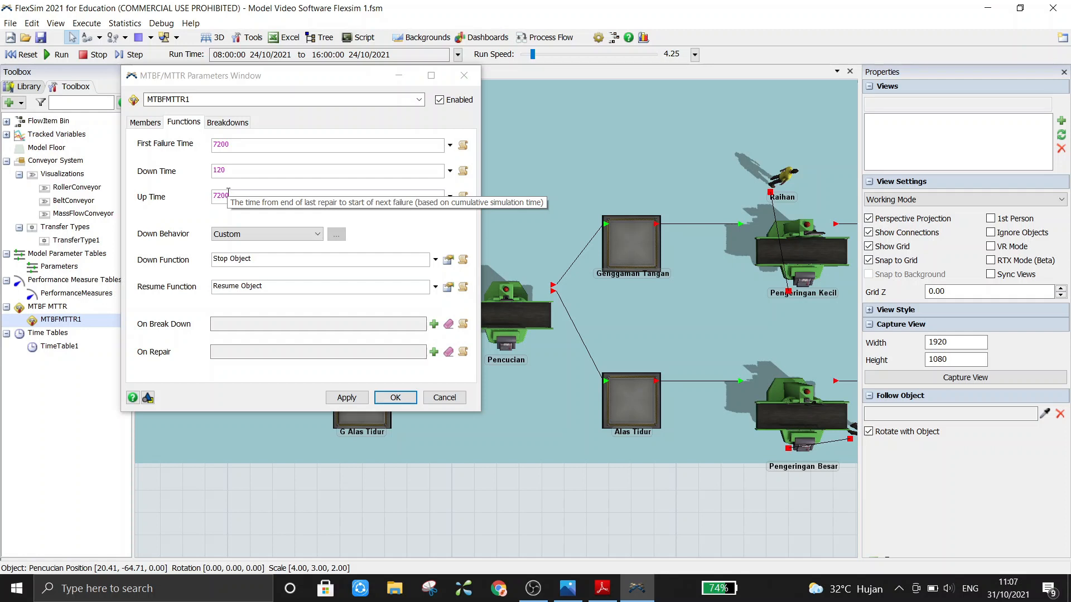
Apply the MTBFMTTR1 parameters and close their window.
click(244, 218)
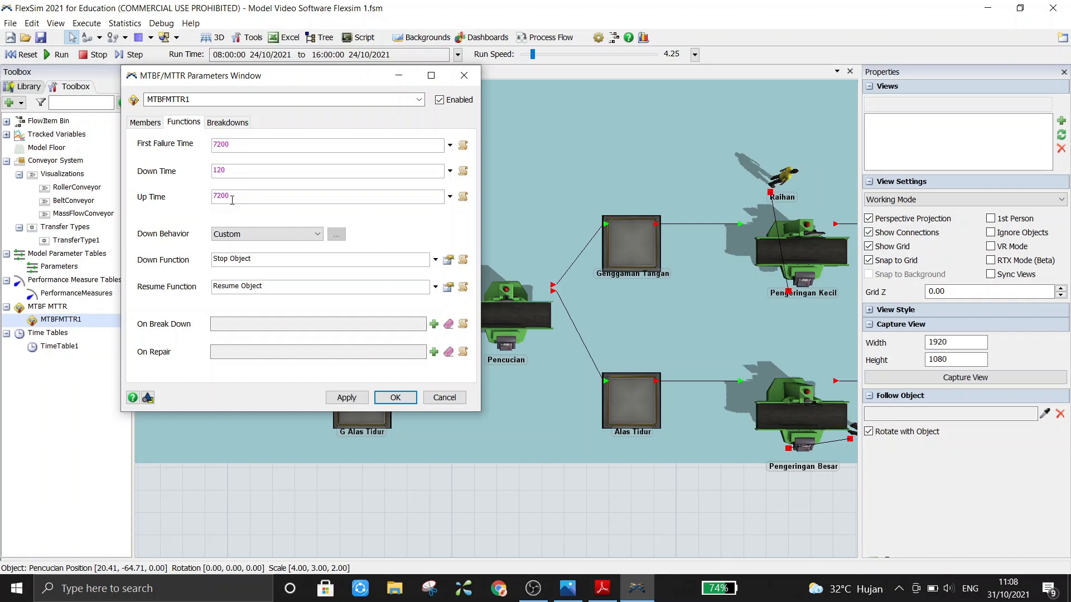
click(346, 397)
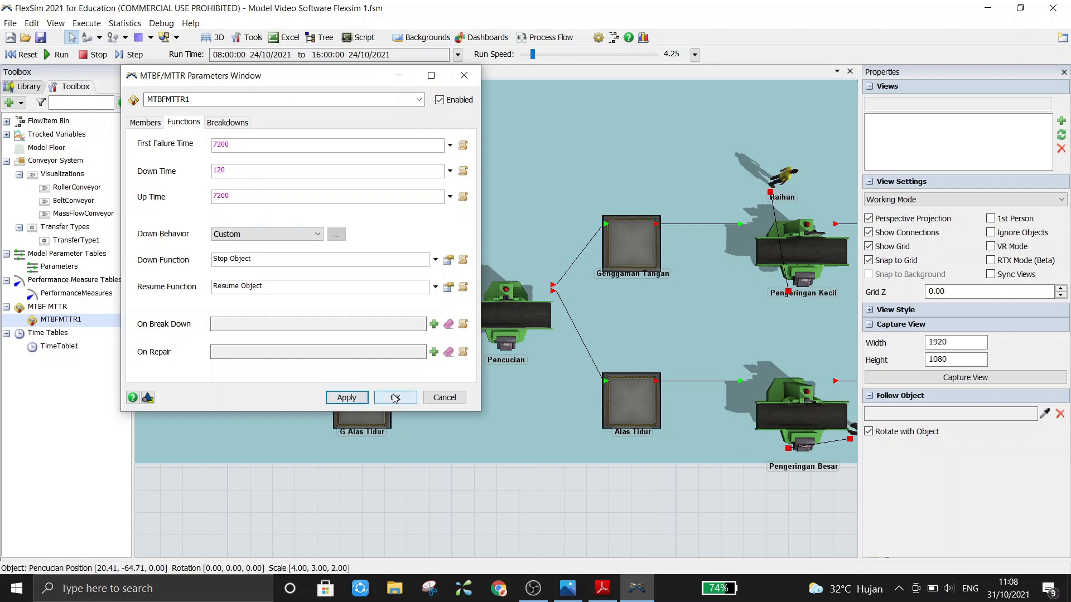
click(395, 397)
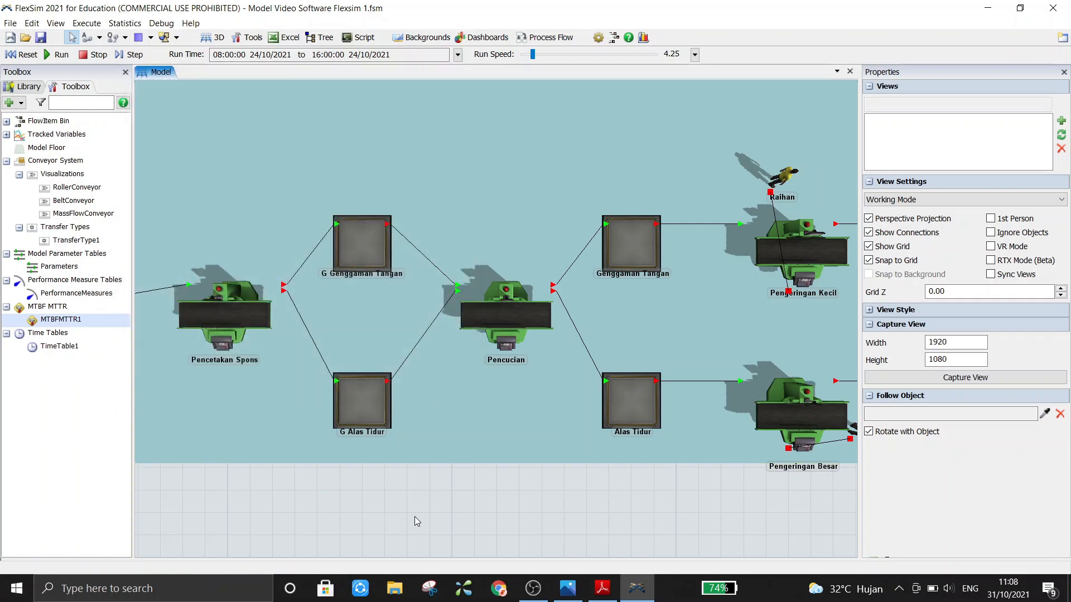
Look up the Pencetakan spons process time in Tabel 2 of the case study PDF and return to the FlexSim model.
drag(581, 514, 647, 513)
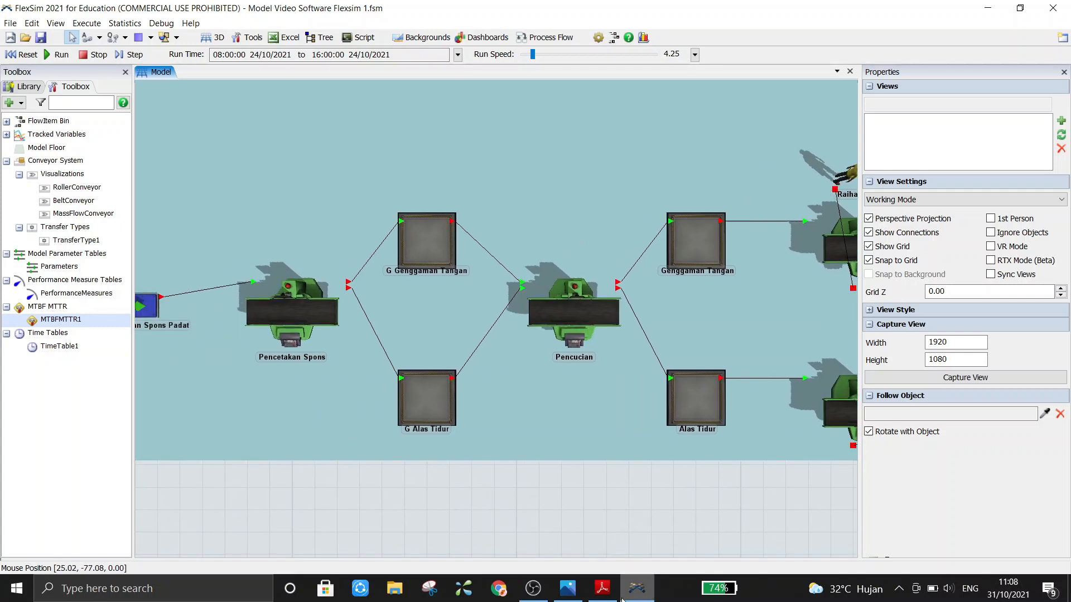
mouse_move(602, 596)
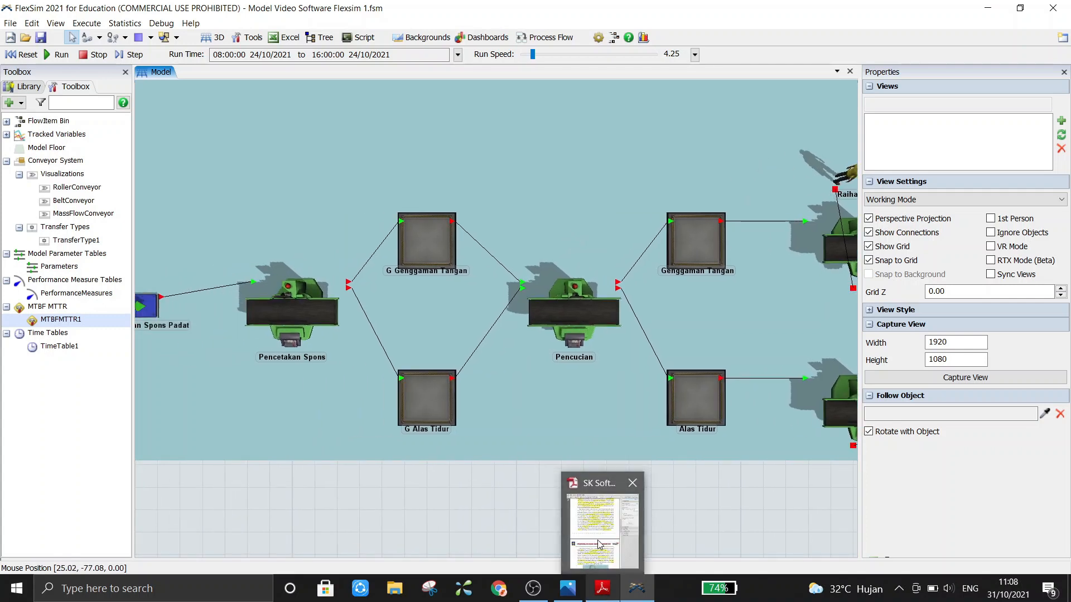
click(571, 511)
click(704, 520)
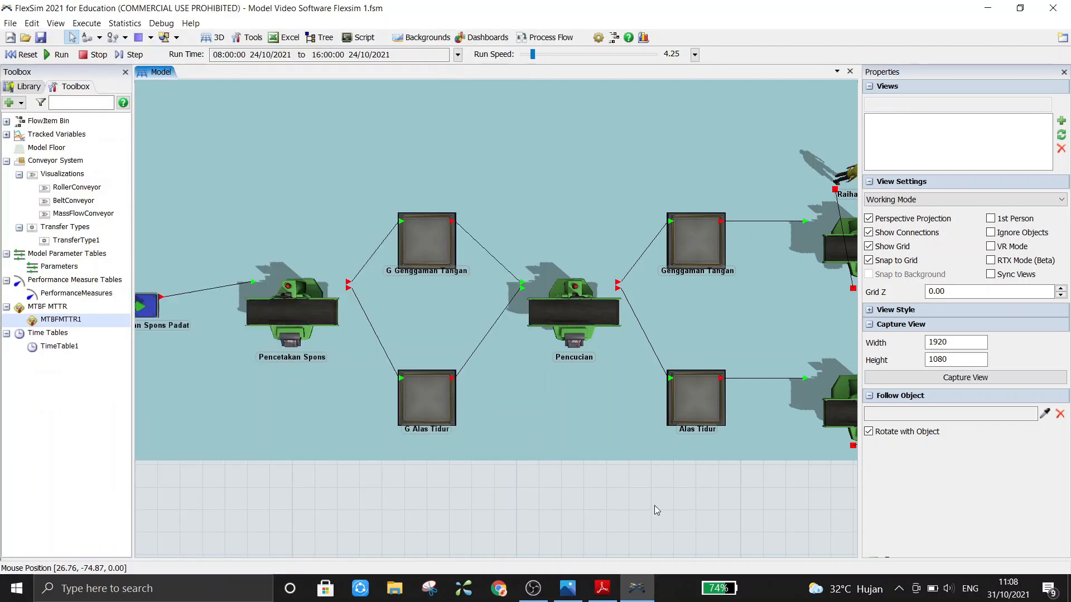
drag(210, 497, 327, 494)
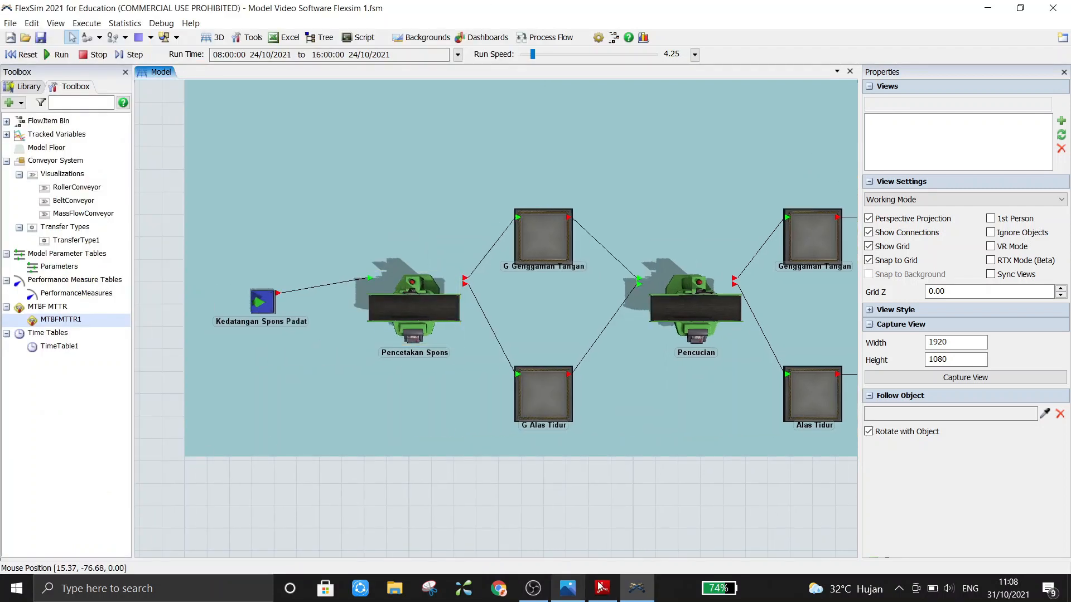
mouse_move(602, 589)
click(601, 539)
drag(403, 258, 384, 478)
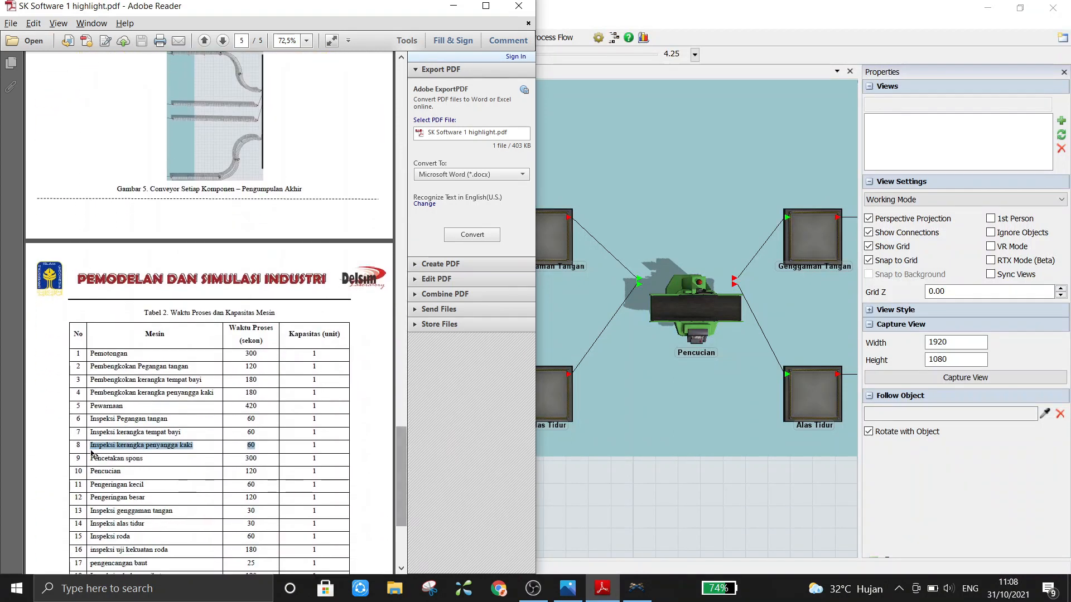
click(96, 458)
drag(88, 457, 261, 461)
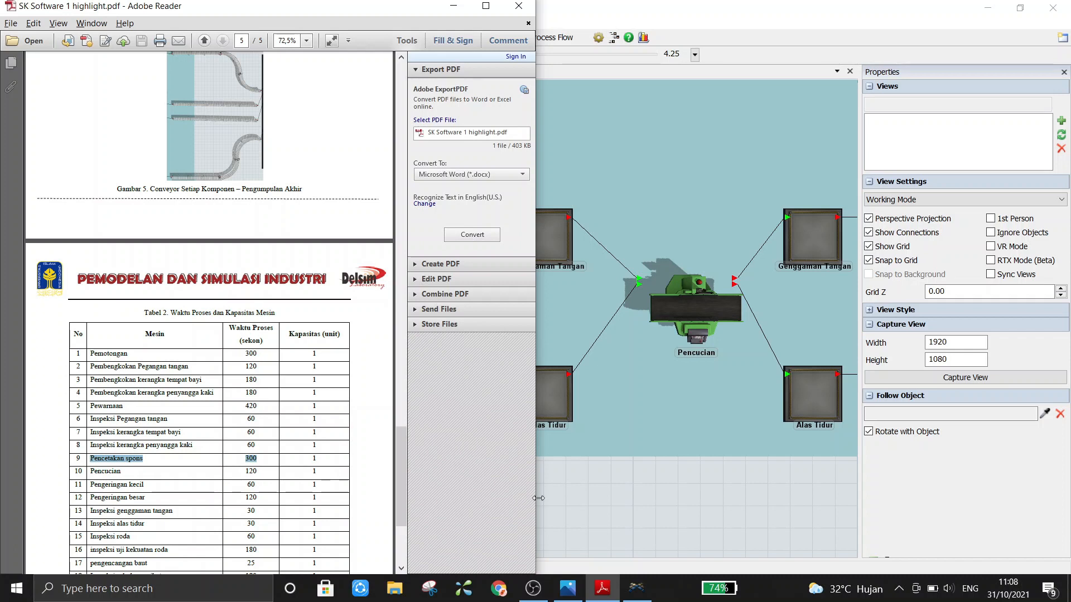
click(597, 498)
Inspect the process time in the Pencetakan Spons processor's settings, closing them again.
click(387, 315)
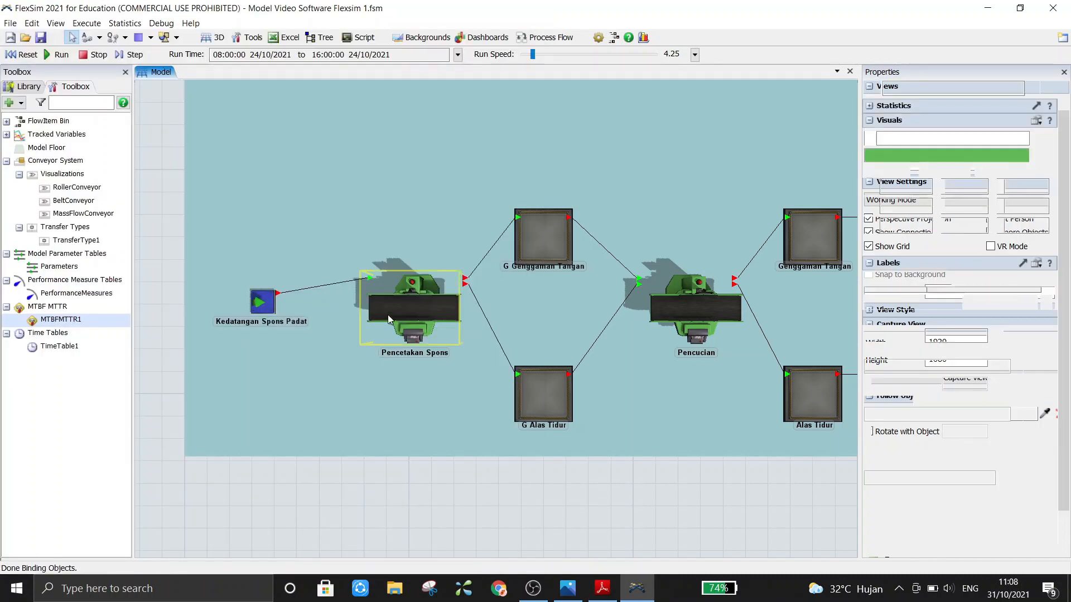
double_click(387, 314)
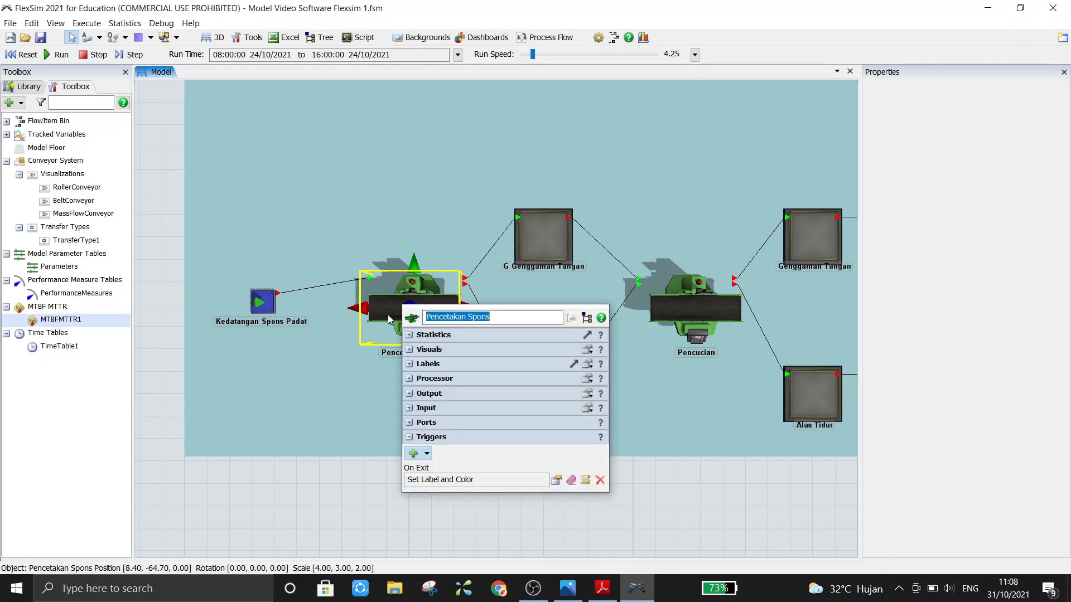
click(409, 379)
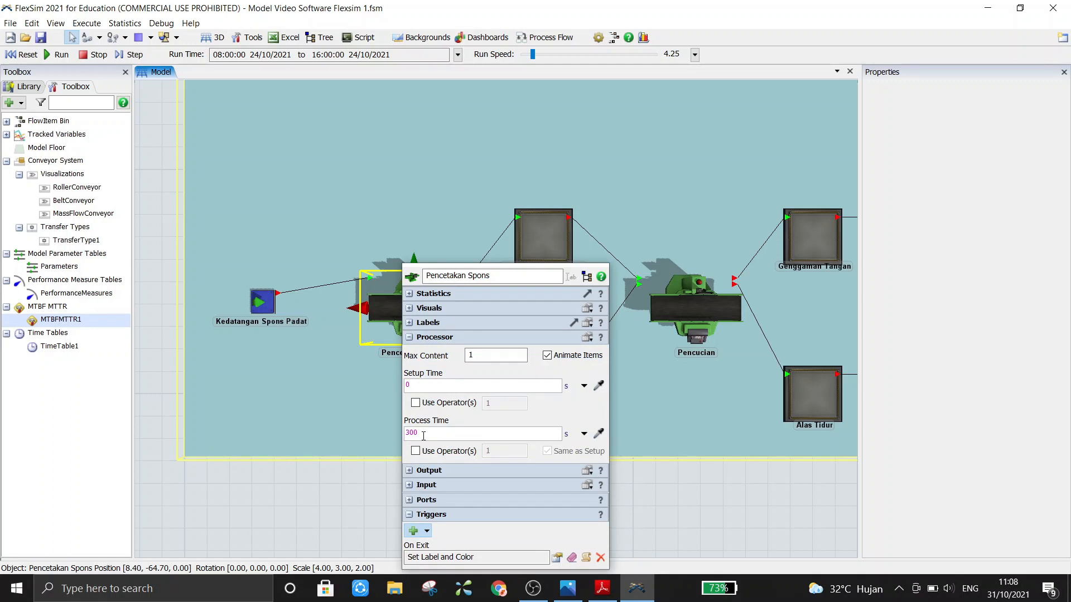
click(718, 515)
Look up the Pencucian process time in the PDF's Tabel 2 and compare it with the Pencucian processor's settings in FlexSim.
drag(700, 505, 501, 517)
mouse_move(596, 583)
click(590, 545)
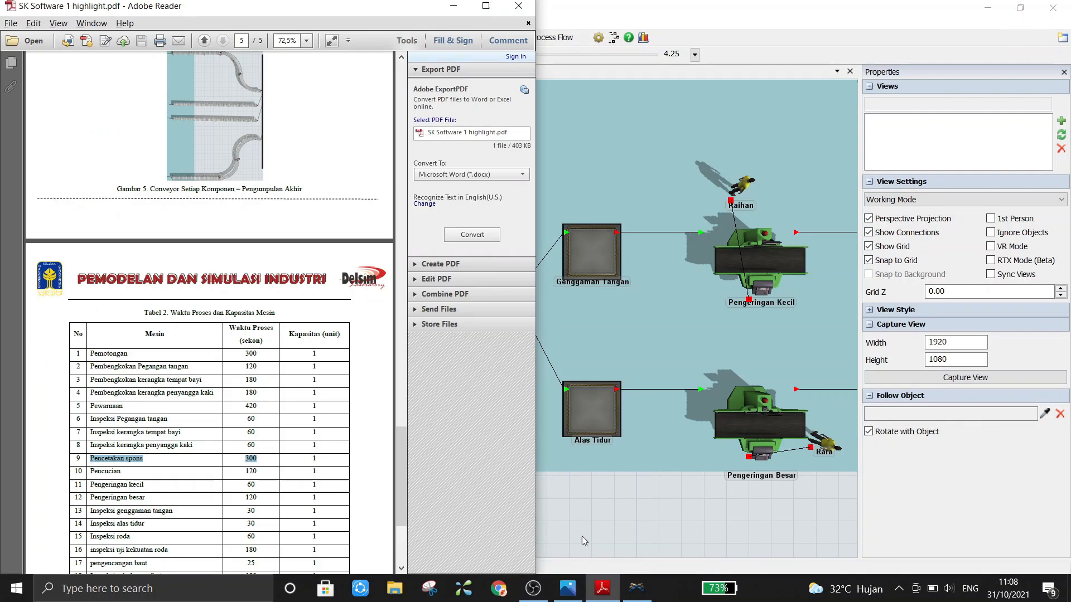
drag(89, 471, 229, 472)
key(alt+Tab)
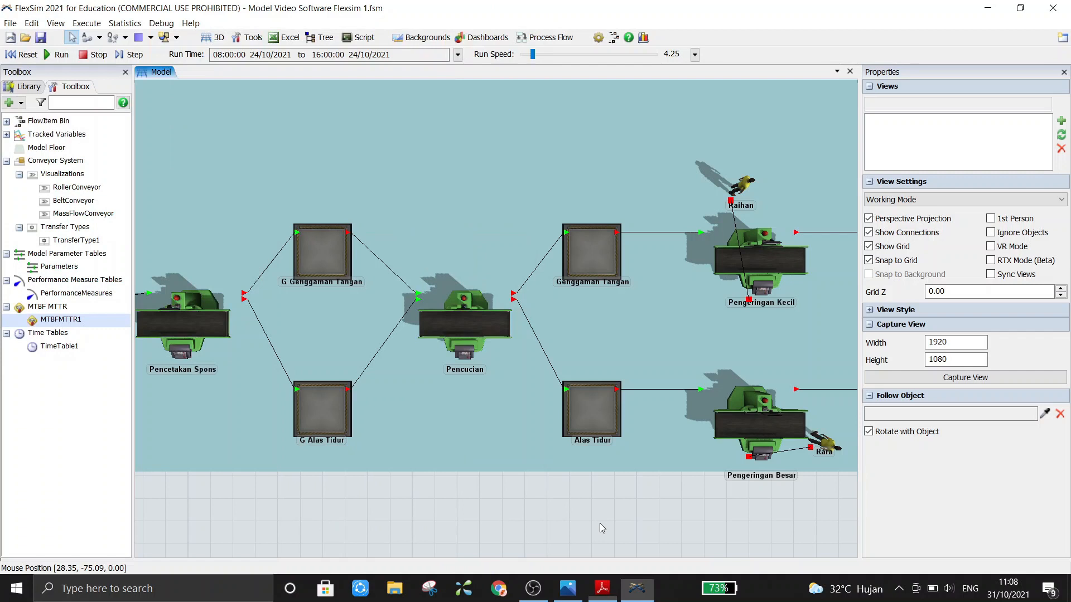
click(465, 331)
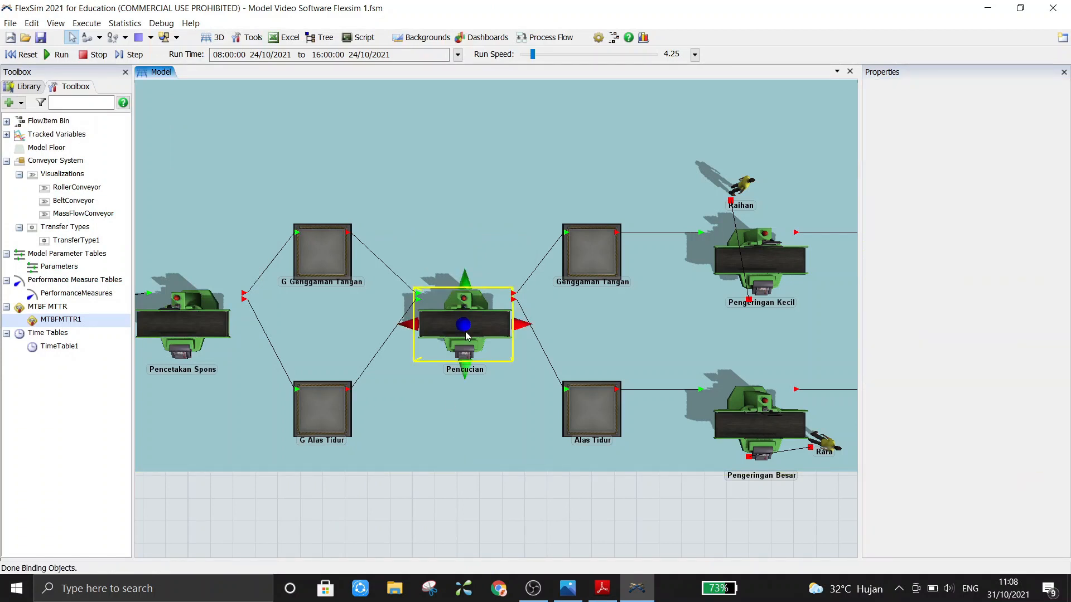
double_click(467, 334)
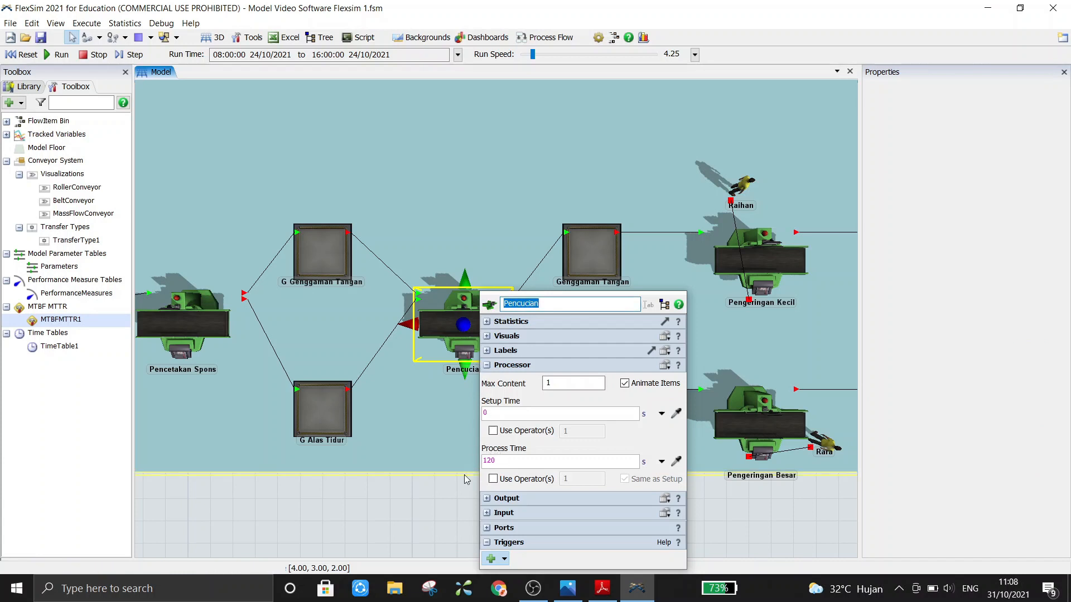
Close the Pencucian settings, reread the sponge washing and warehouse separation description in the case study PDF, and return to the FlexSim model.
click(427, 506)
drag(600, 507, 474, 508)
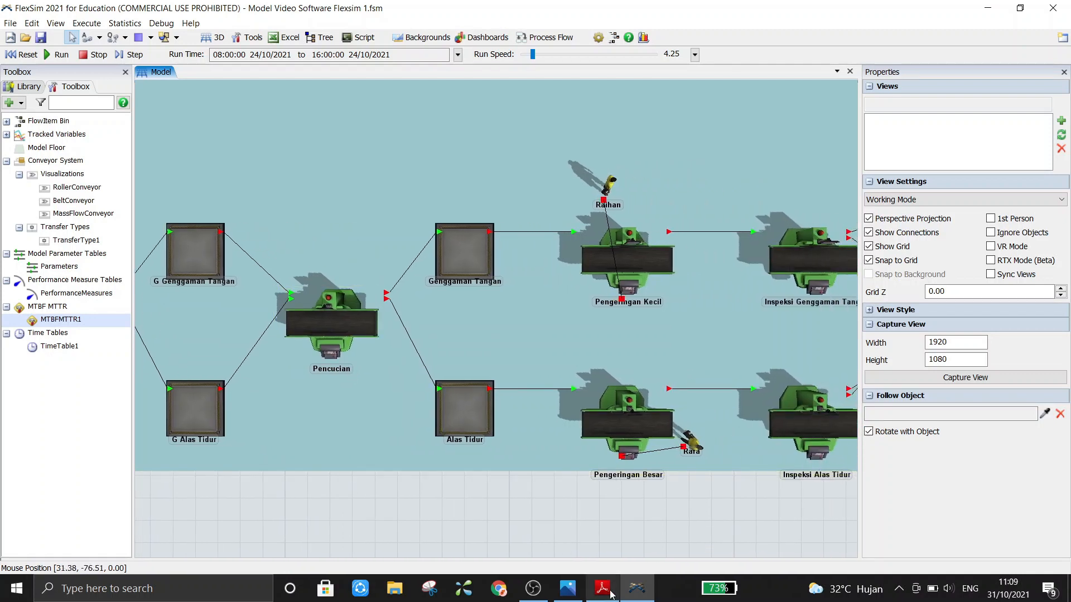
click(594, 534)
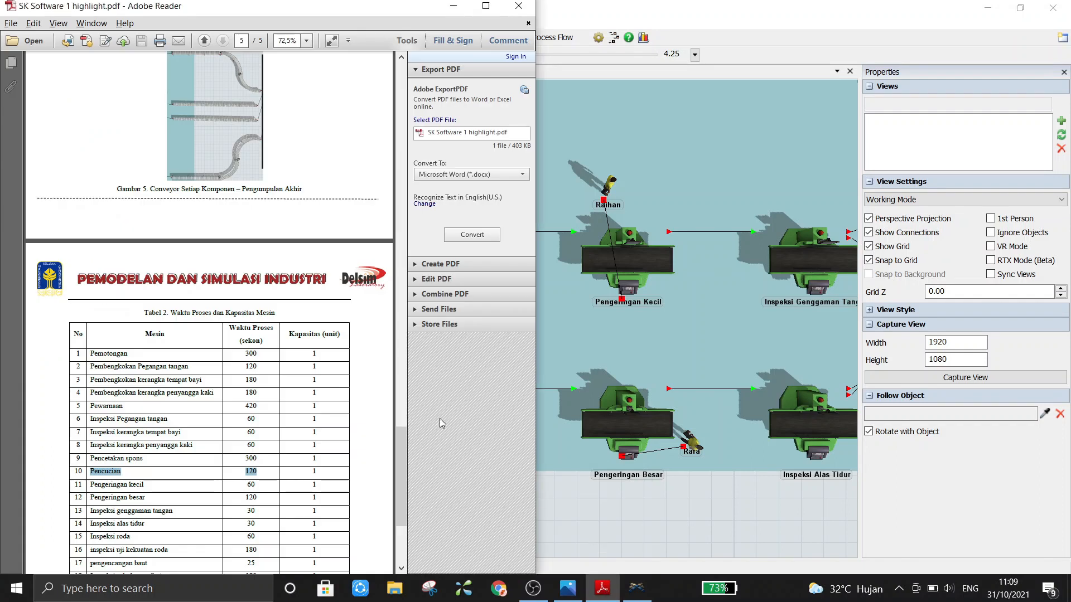
drag(400, 459, 385, 198)
scroll(254, 335, down, 4)
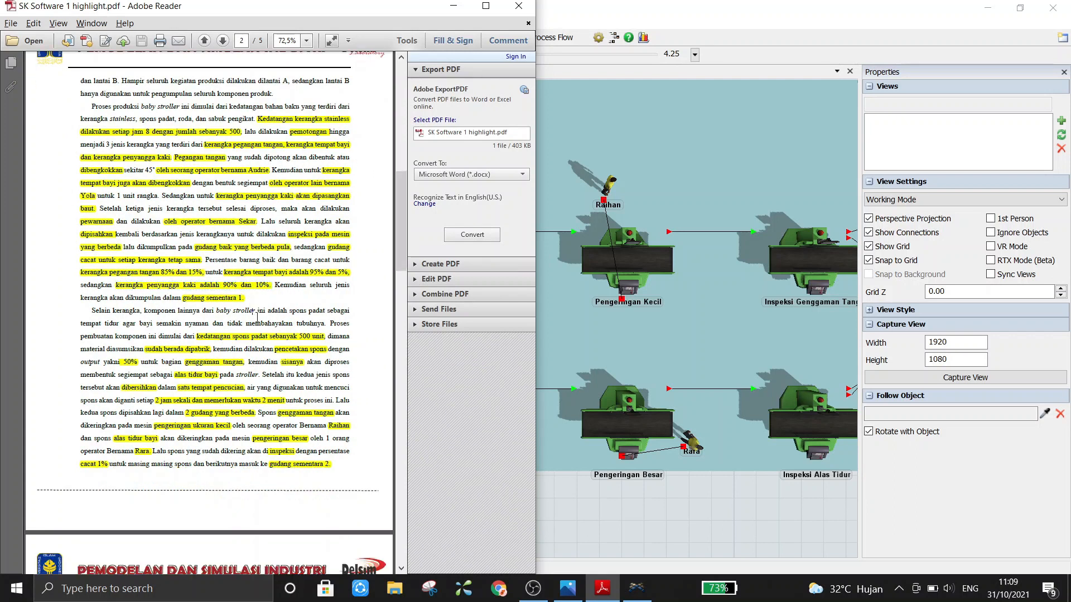
scroll(277, 369, down, 3)
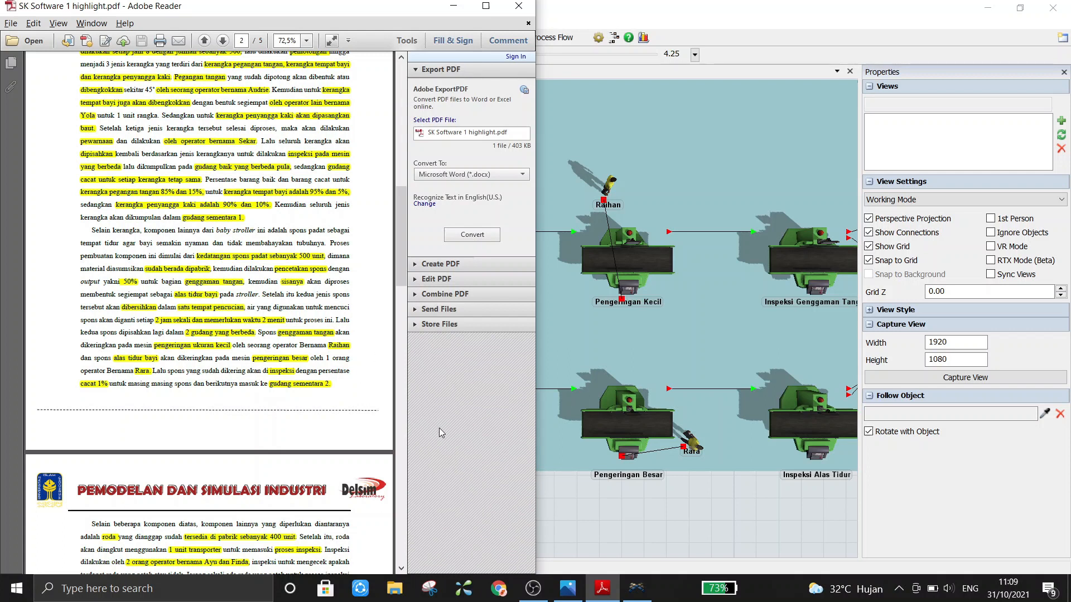
click(560, 502)
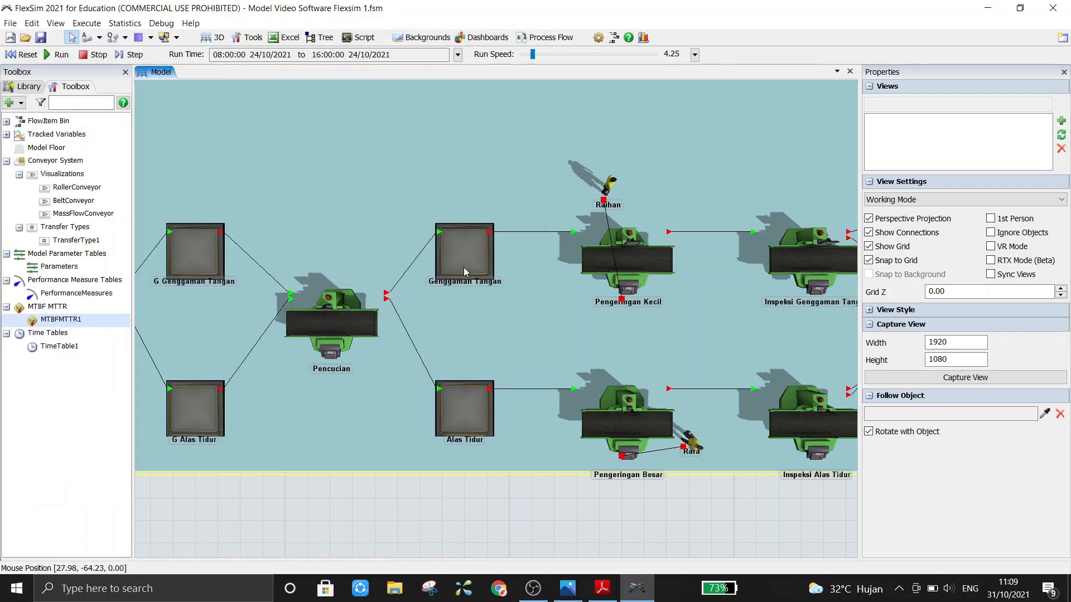
Check the Genggaman Tangan queue and inspect the Pencucian processor's Send To Port options and Port By Case parameters, closing them without changes.
click(459, 249)
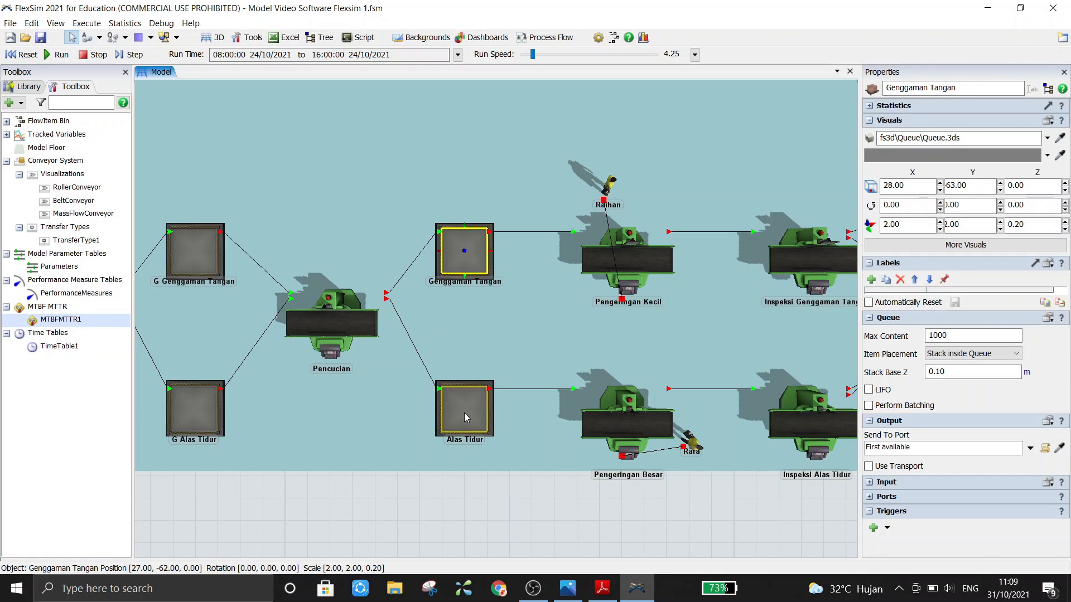
click(532, 531)
click(338, 350)
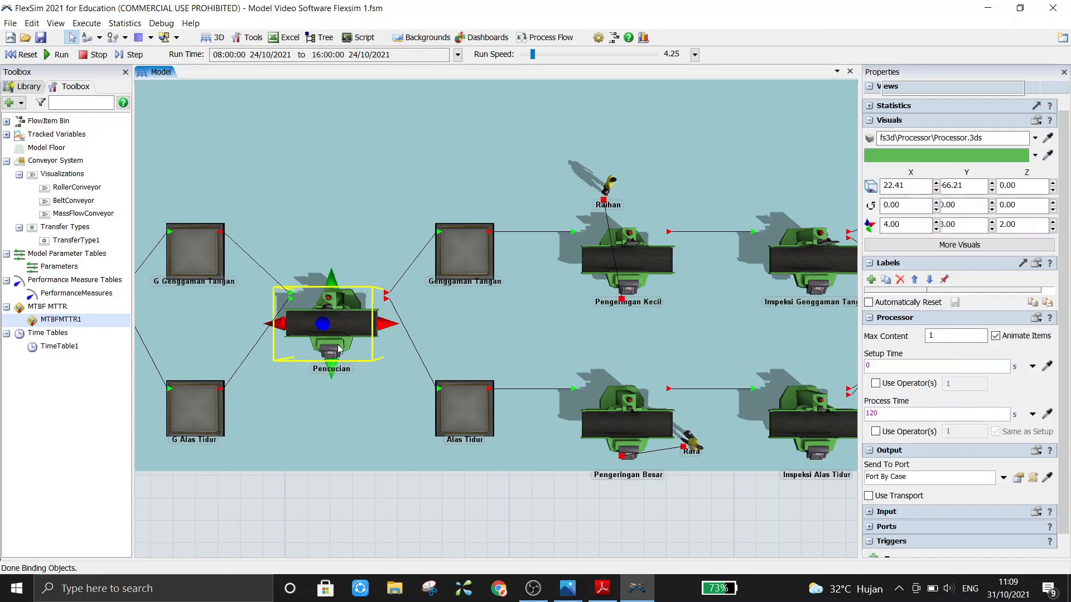
double_click(339, 350)
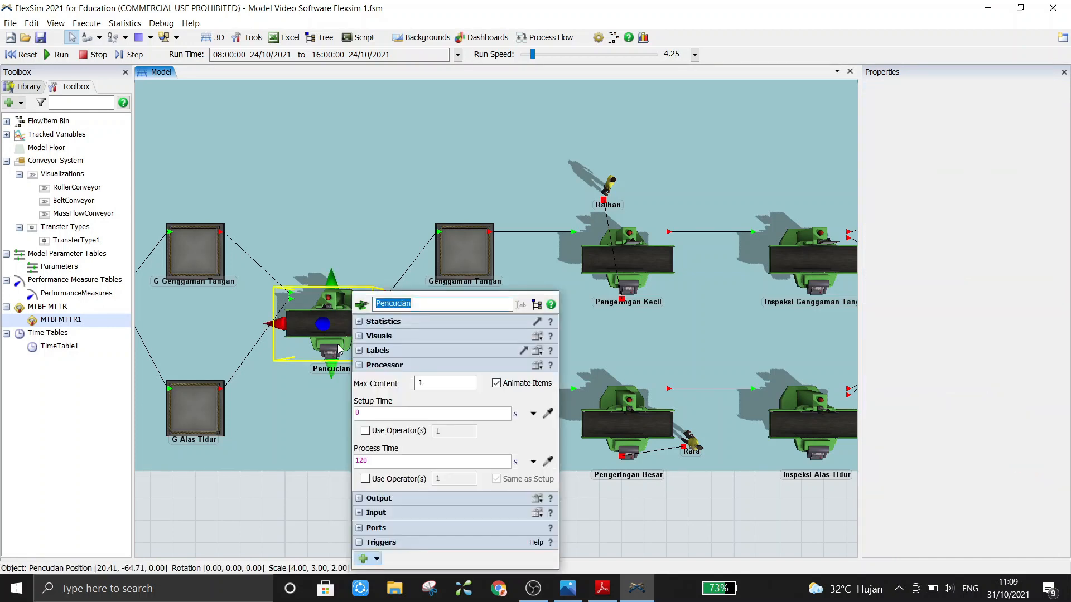
click(360, 366)
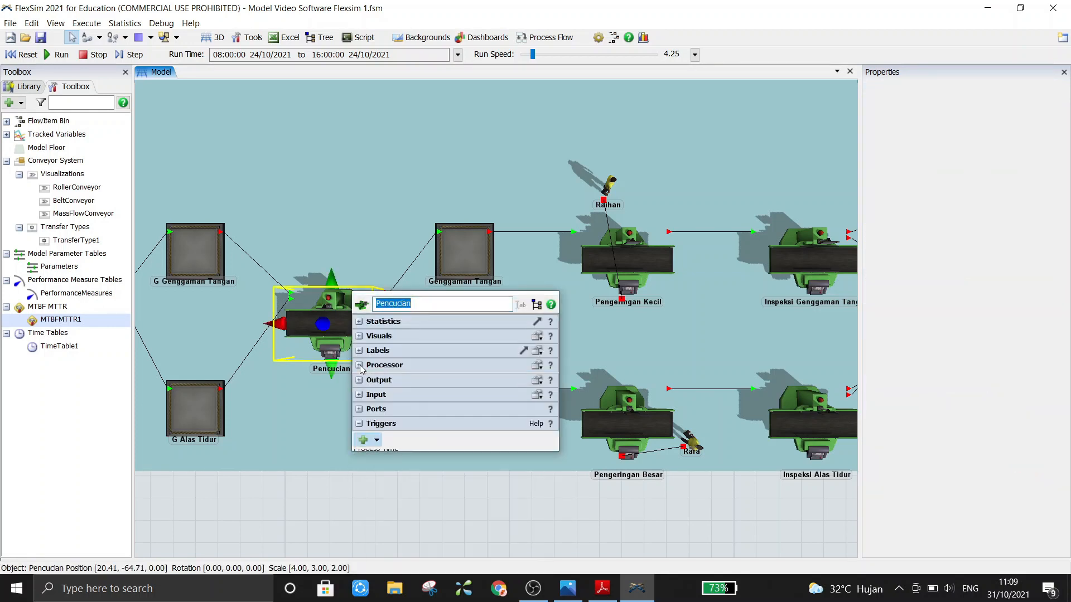
click(359, 381)
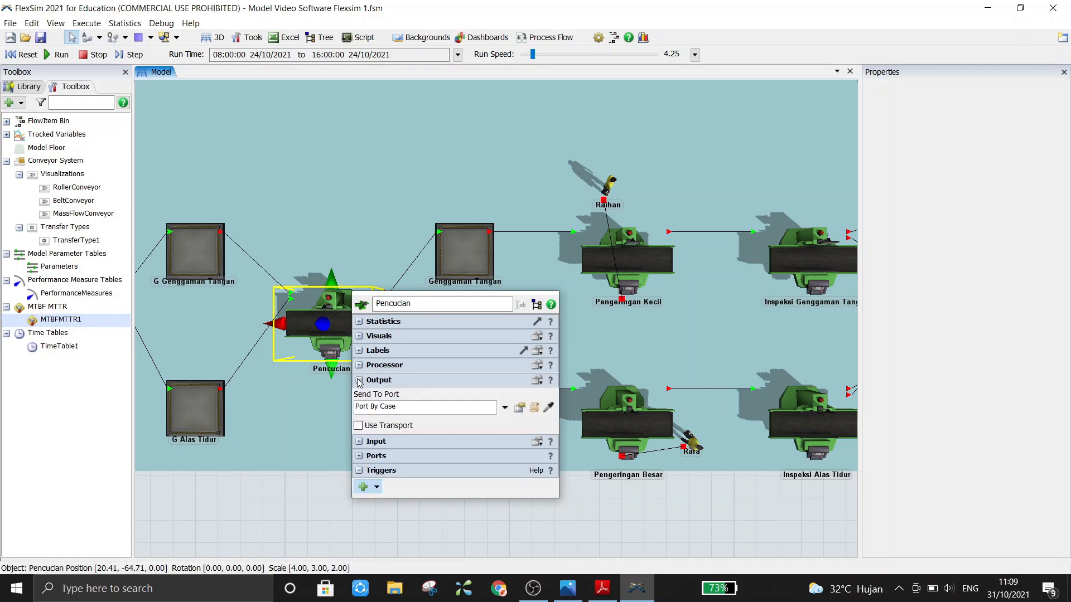
click(505, 407)
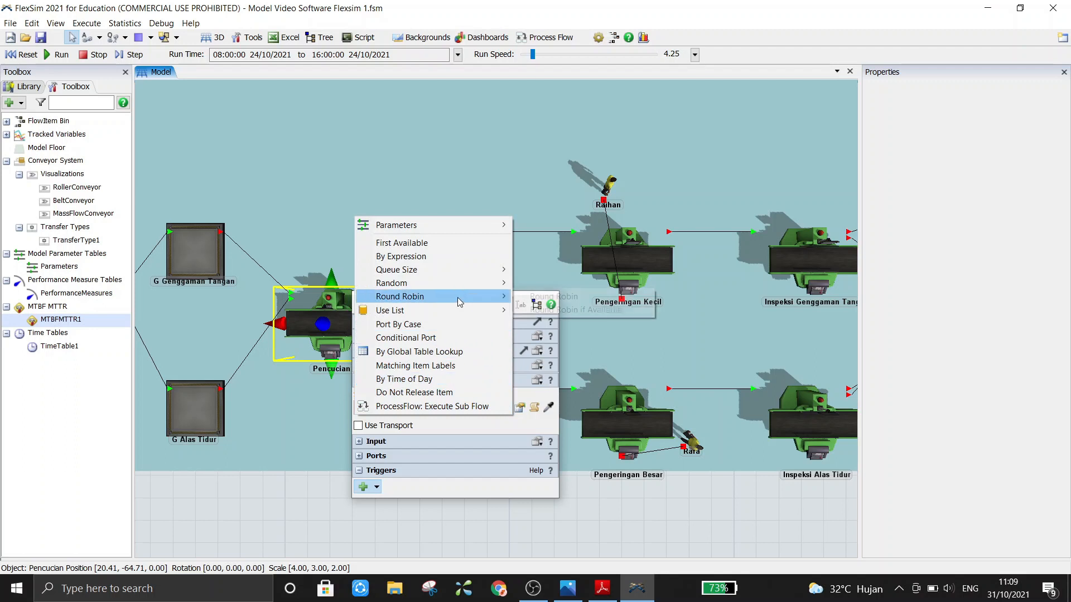
click(518, 426)
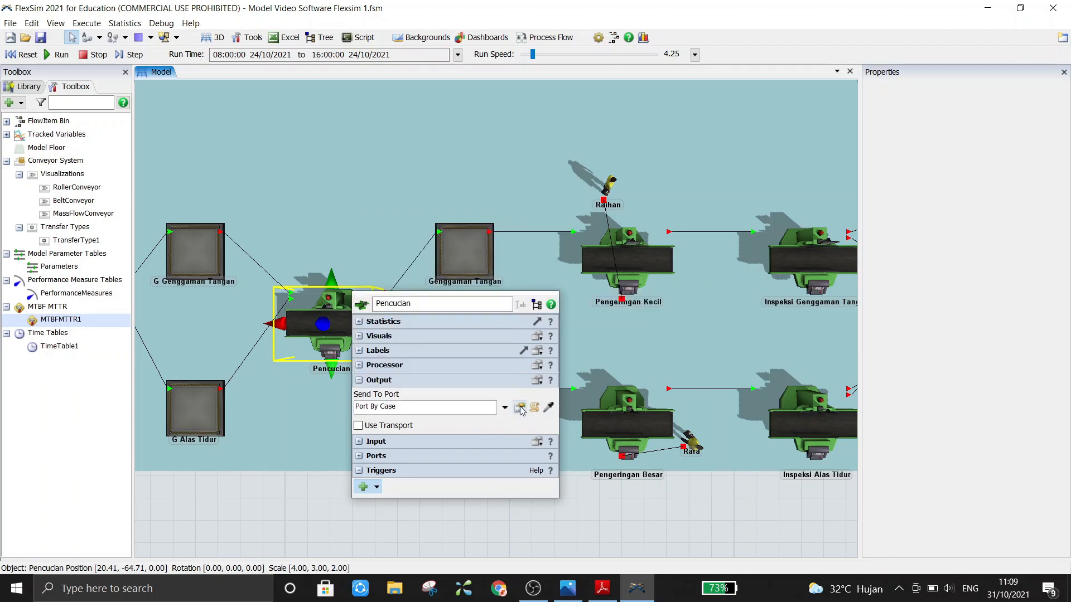
click(520, 408)
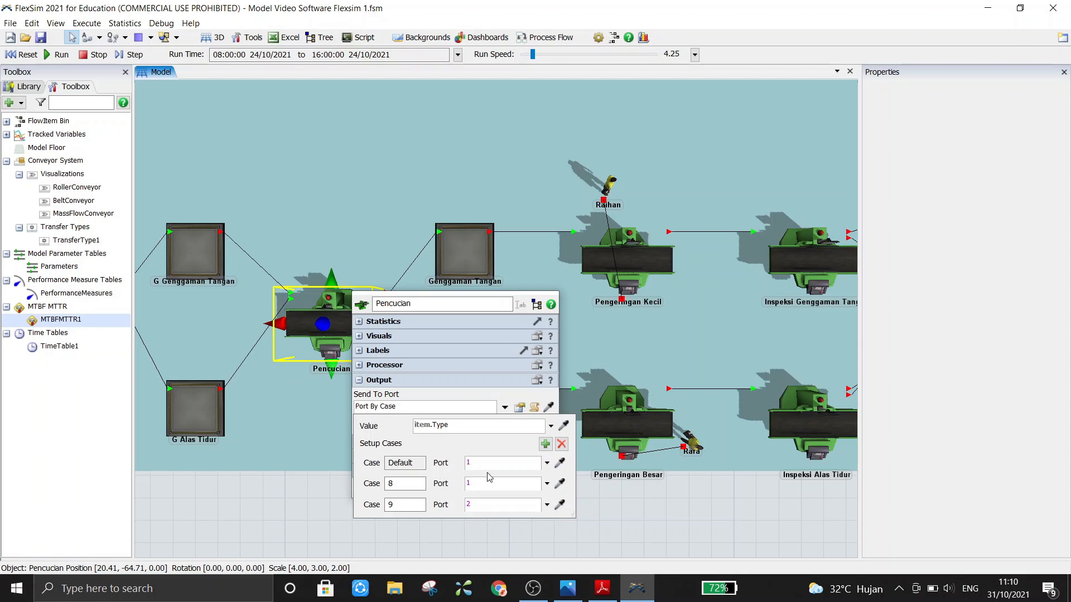
click(611, 525)
Inspect the Set Label and Color parameters of the Pencetakan Spons processor's On Exit trigger, closing them again.
drag(397, 516, 541, 516)
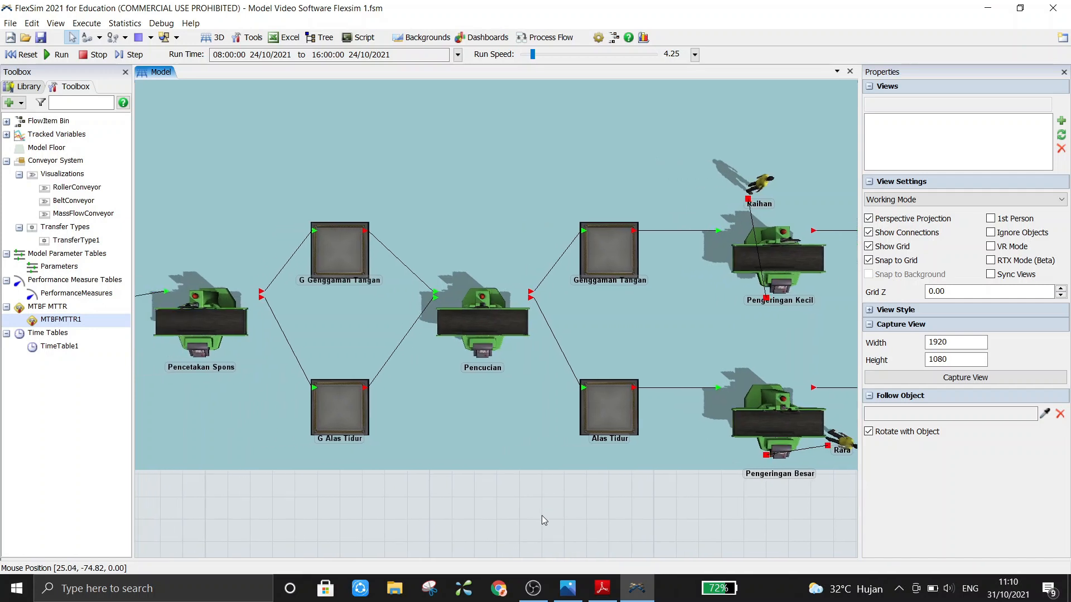
click(217, 319)
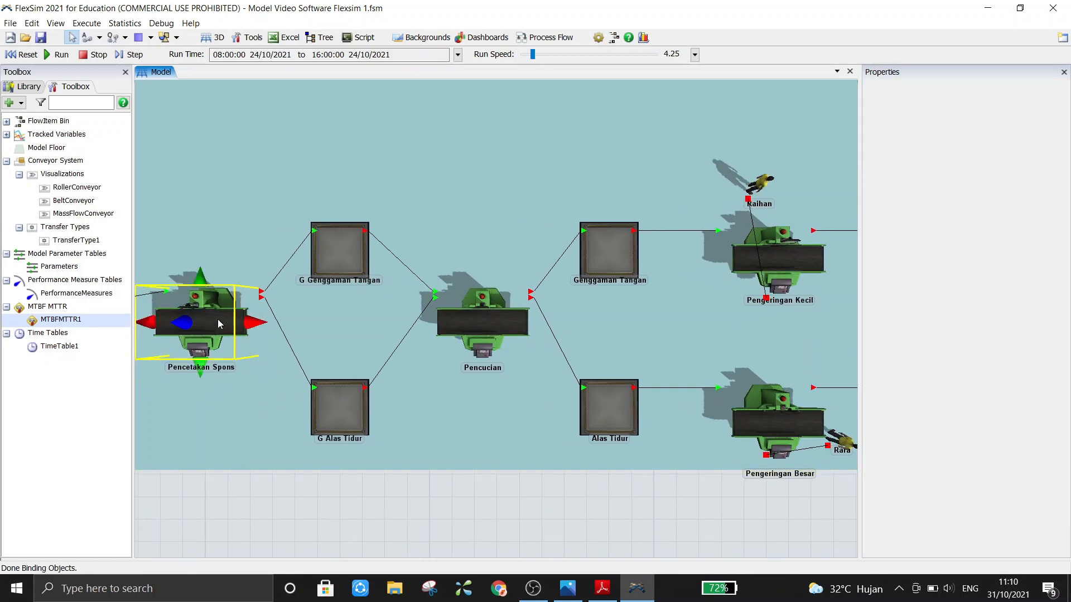
double_click(217, 319)
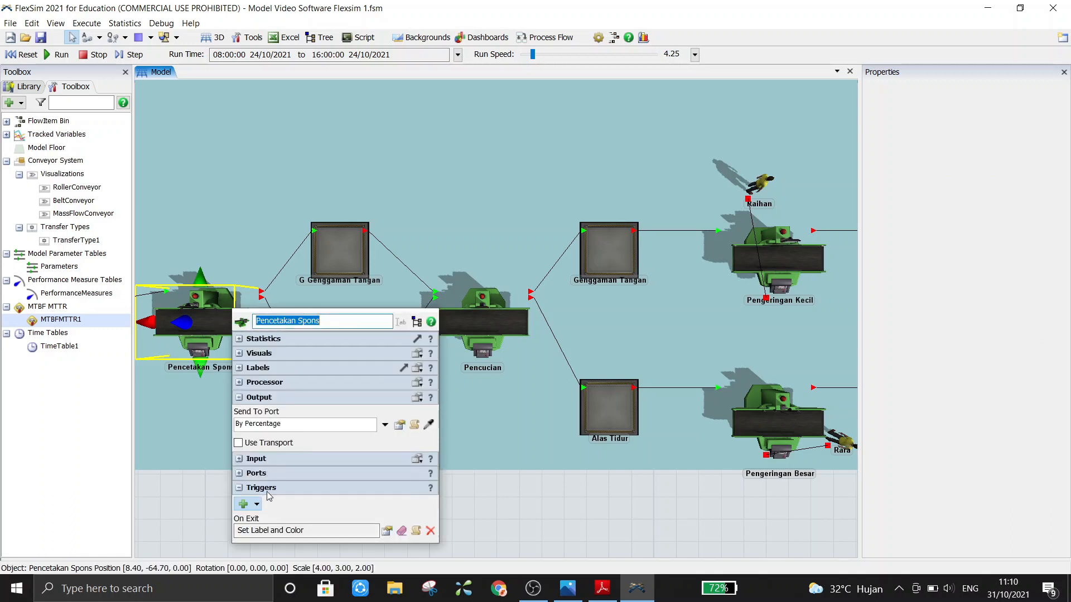
click(373, 531)
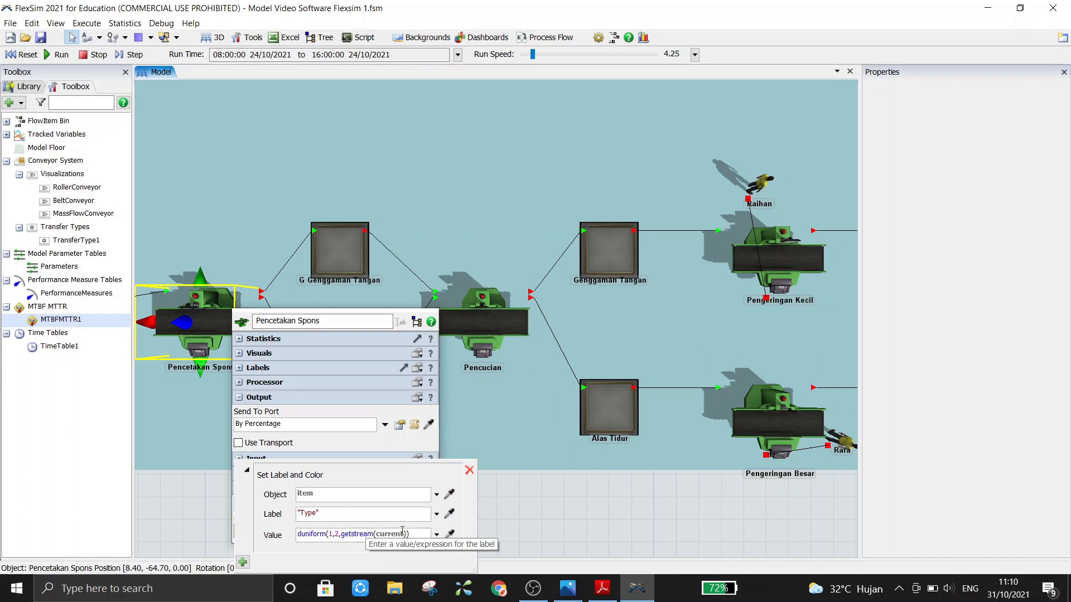
click(547, 516)
drag(588, 511, 458, 514)
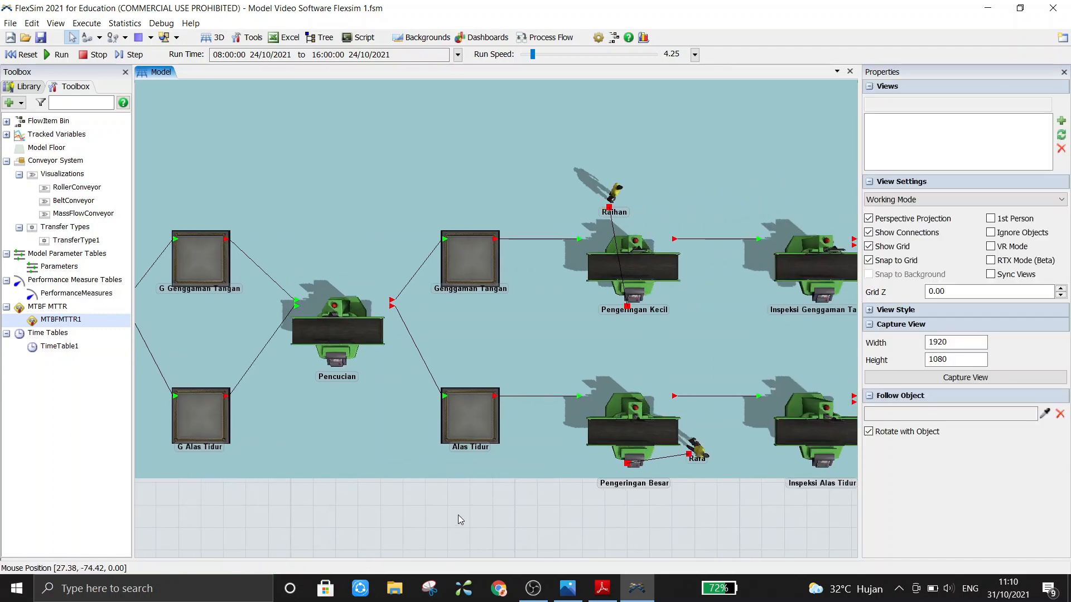
Switch to the case-study PDF in Adobe Reader and read which operator runs each sponge-drying machine.
drag(556, 510, 498, 519)
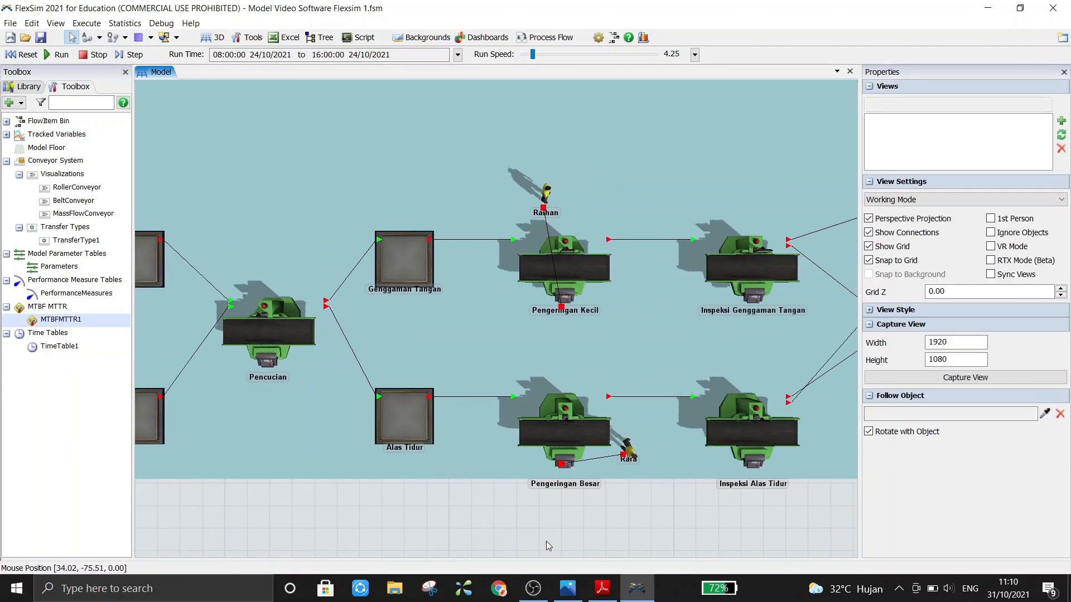
click(602, 589)
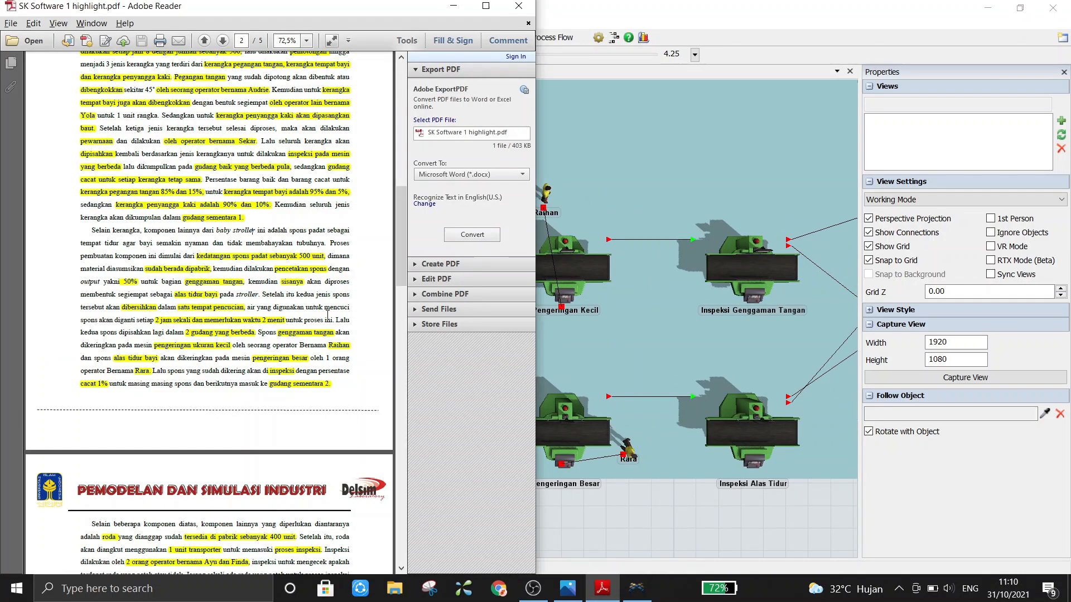
scroll(250, 366, down, 1)
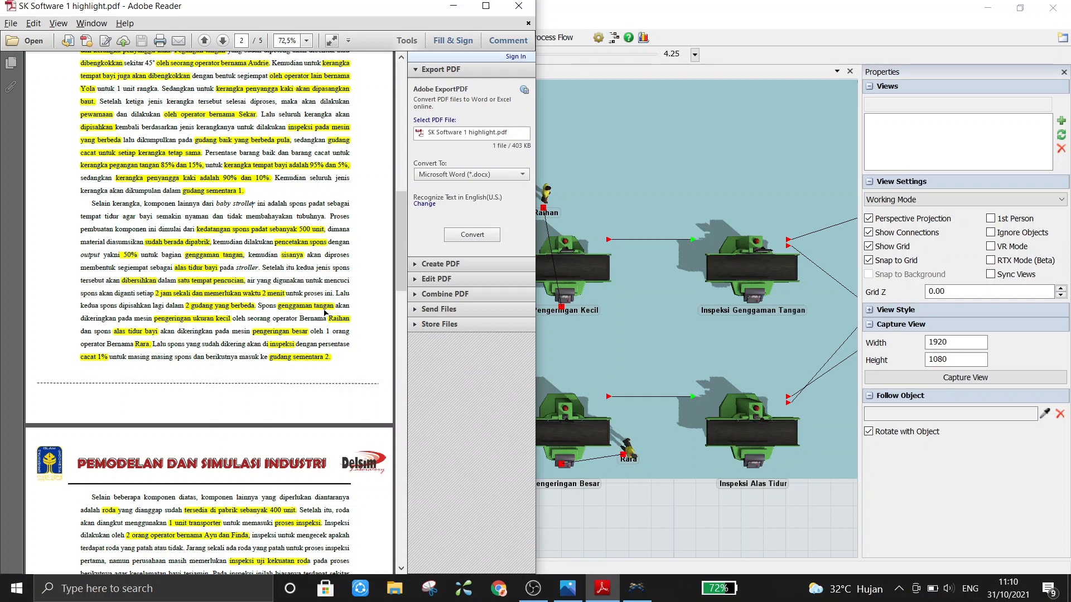
click(595, 536)
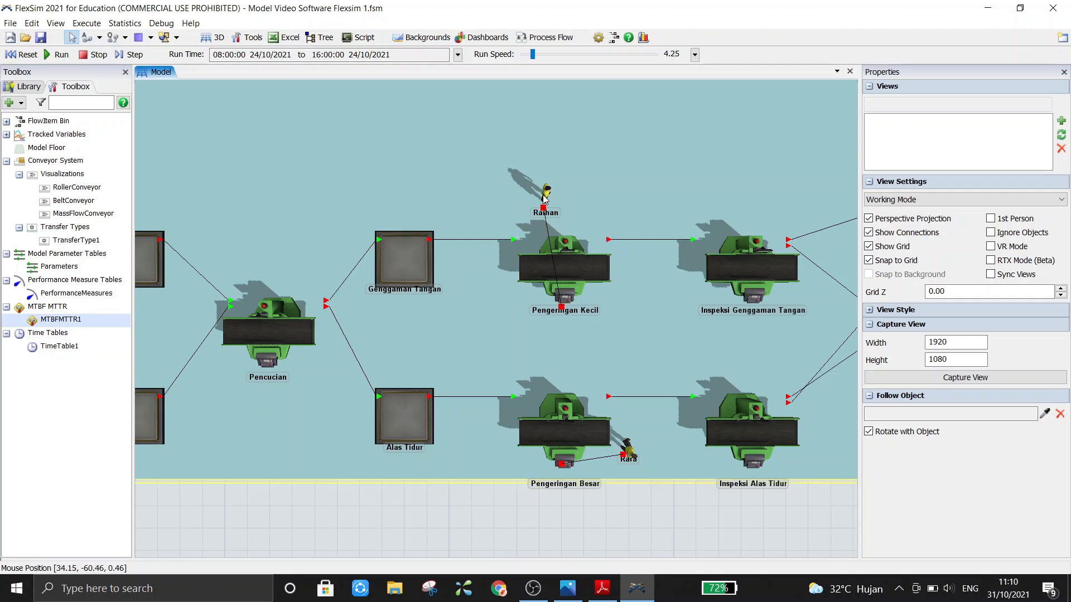
Assign the operator connected to the Pengeringan Kecil processor as its process operator, using the By Name option.
click(574, 283)
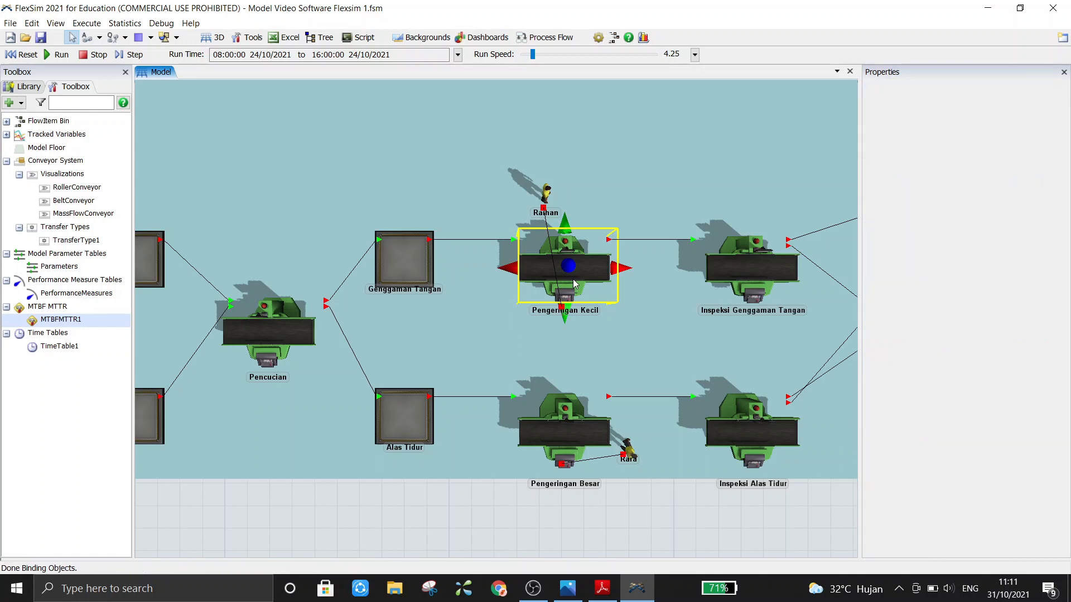
double_click(574, 283)
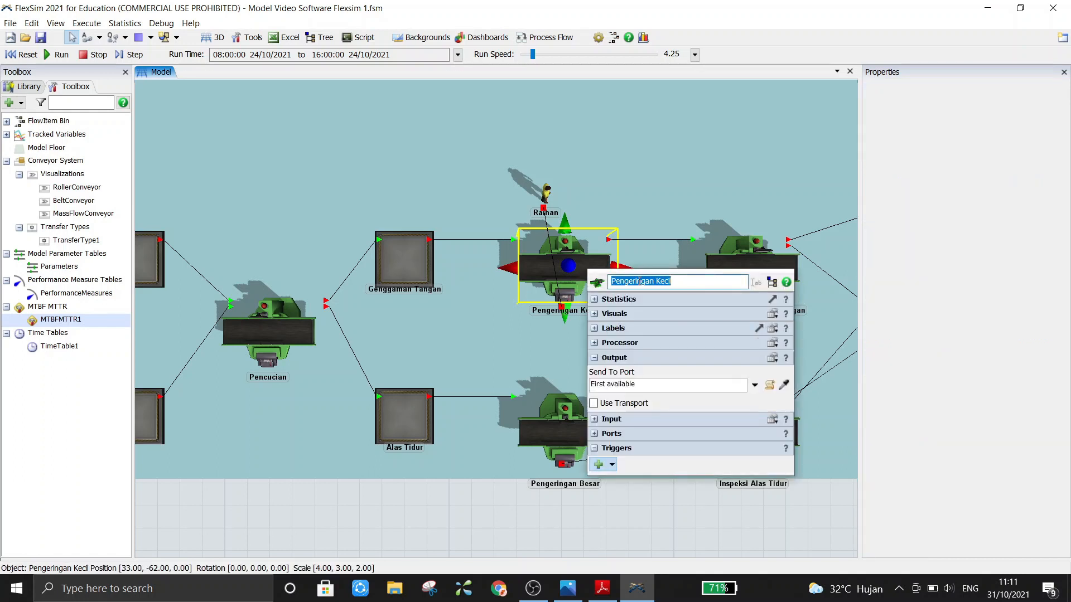
click(691, 281)
click(594, 357)
click(594, 342)
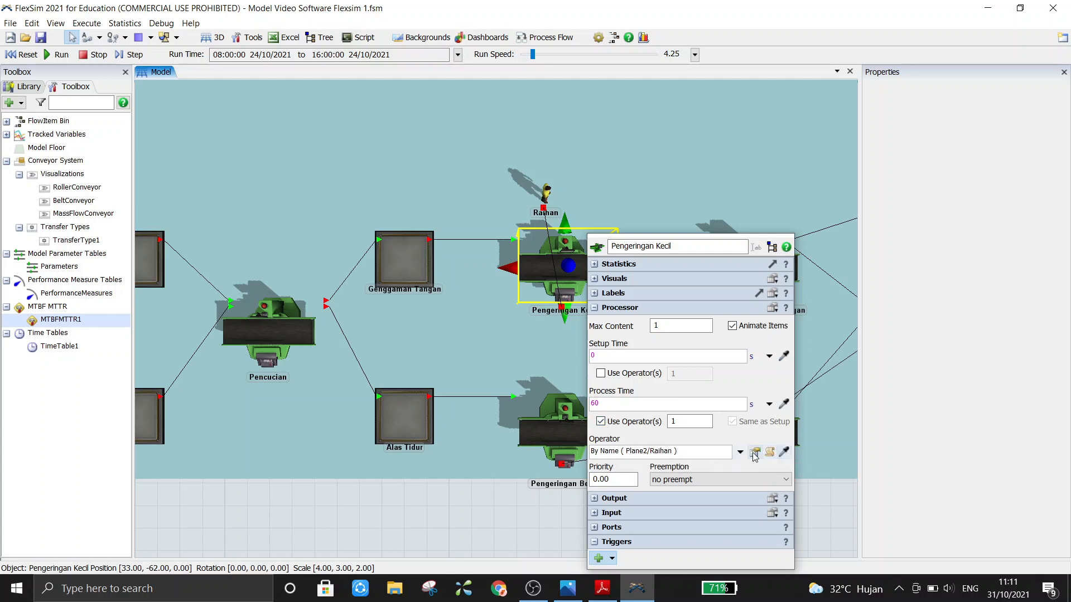
click(740, 454)
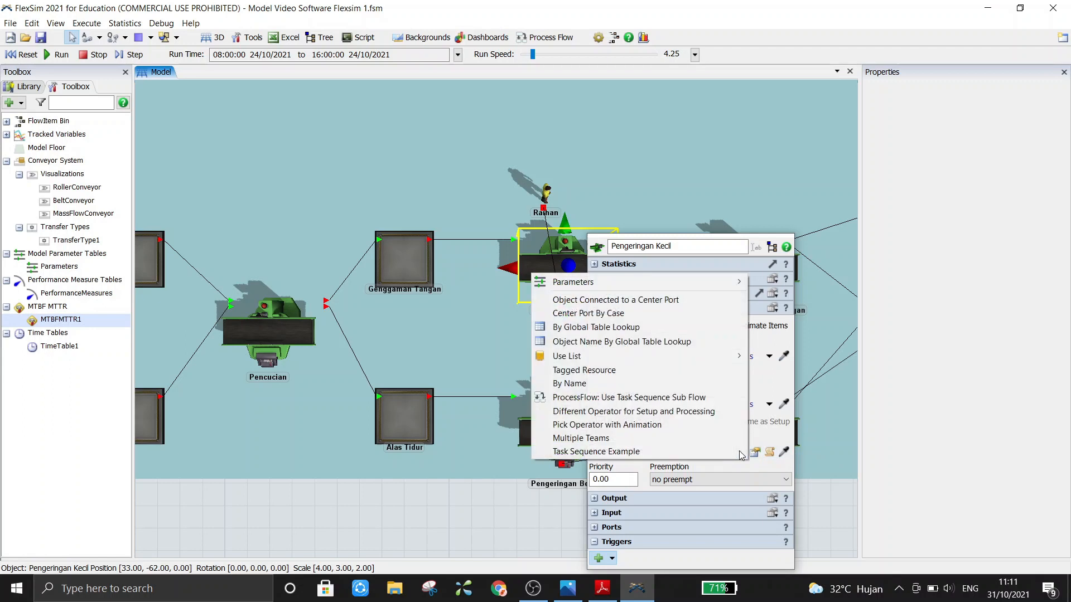
click(628, 385)
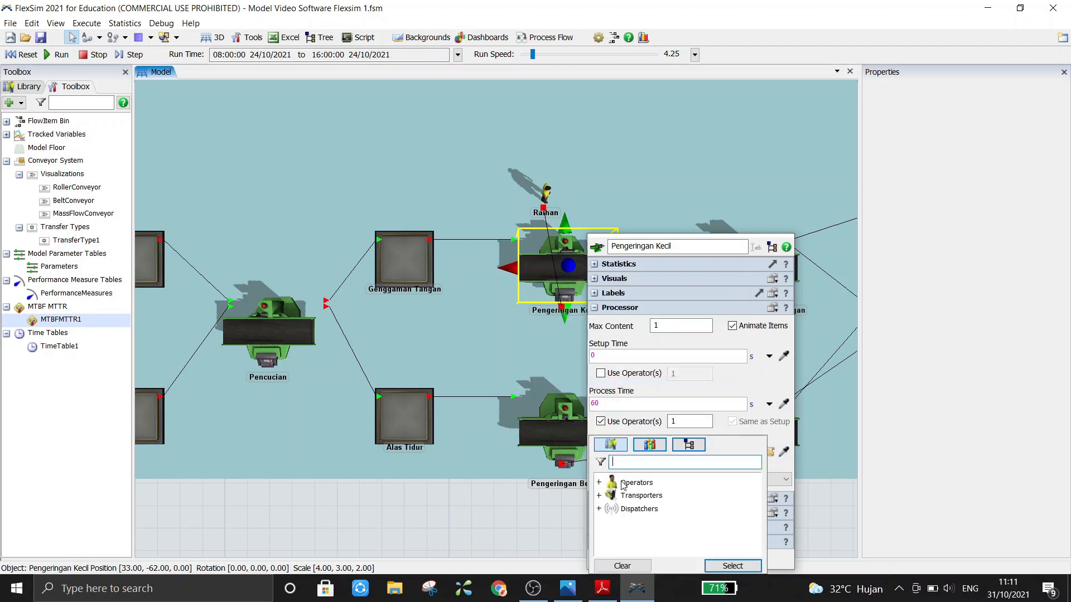
scroll(672, 516, down, 1)
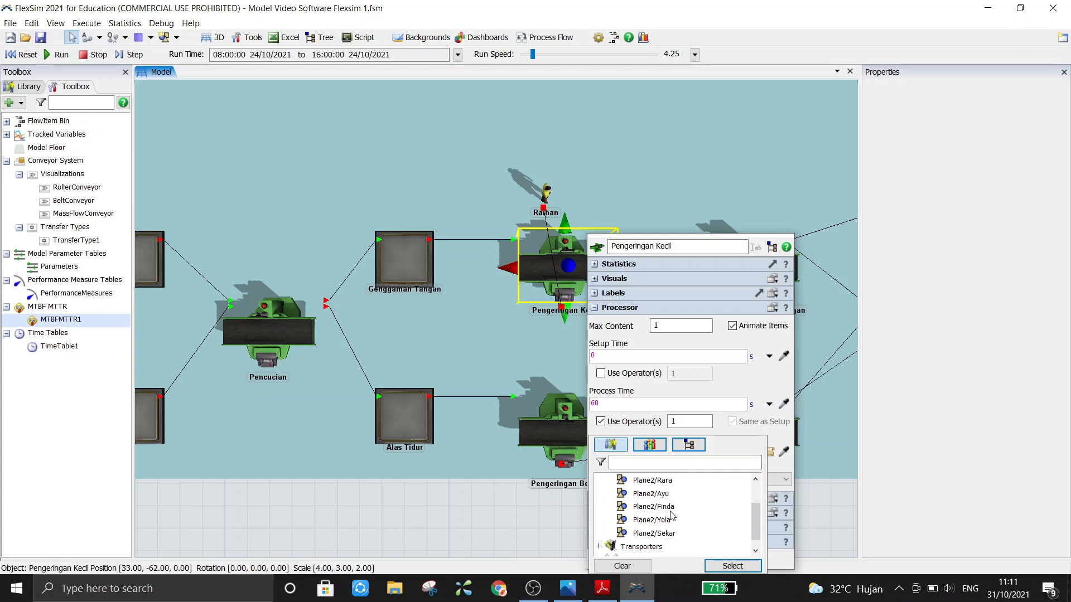
scroll(671, 516, up, 1)
click(656, 488)
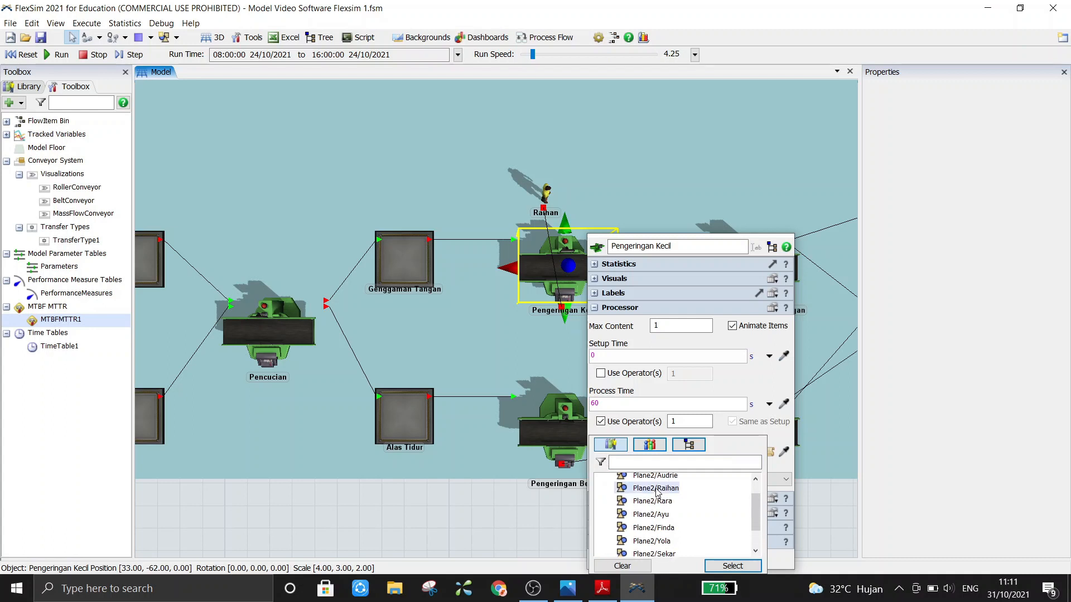
click(736, 565)
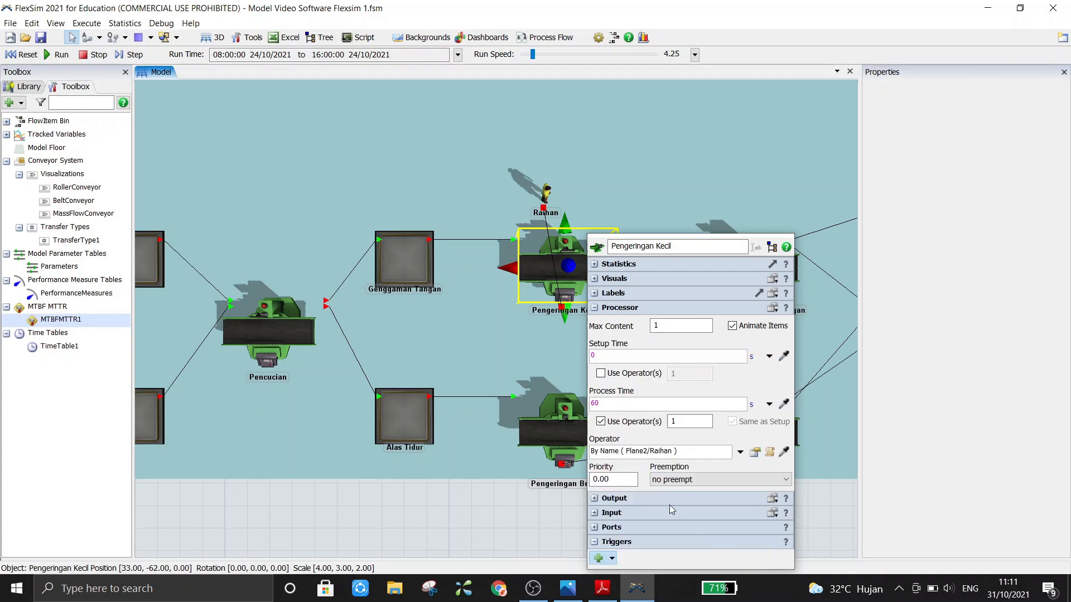
click(531, 513)
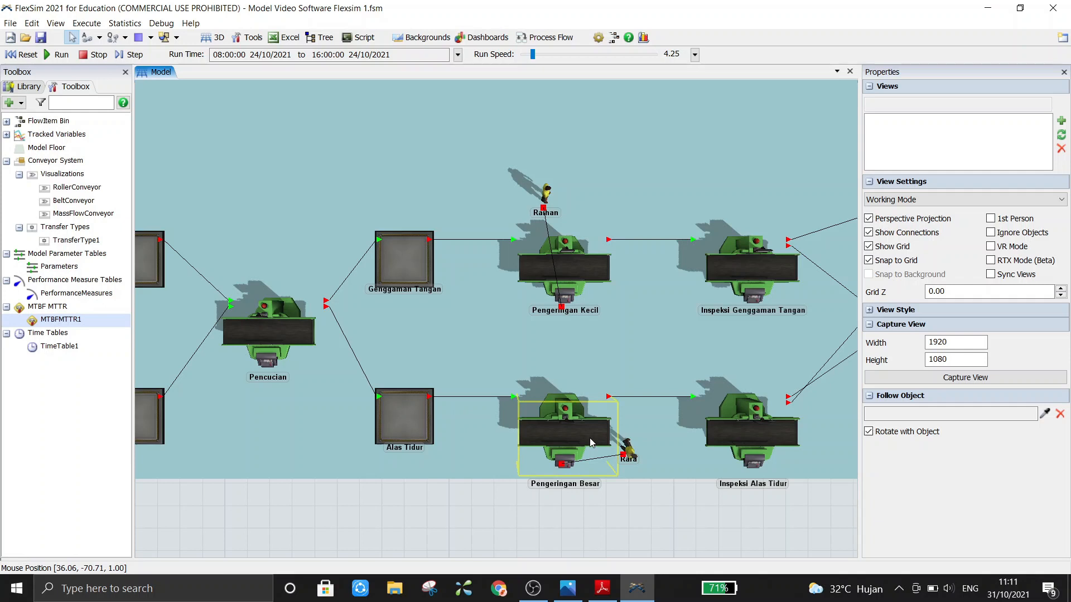
Assign the operator connected to the Pengeringan Besar processor as its process operator, using the By Name option.
click(550, 437)
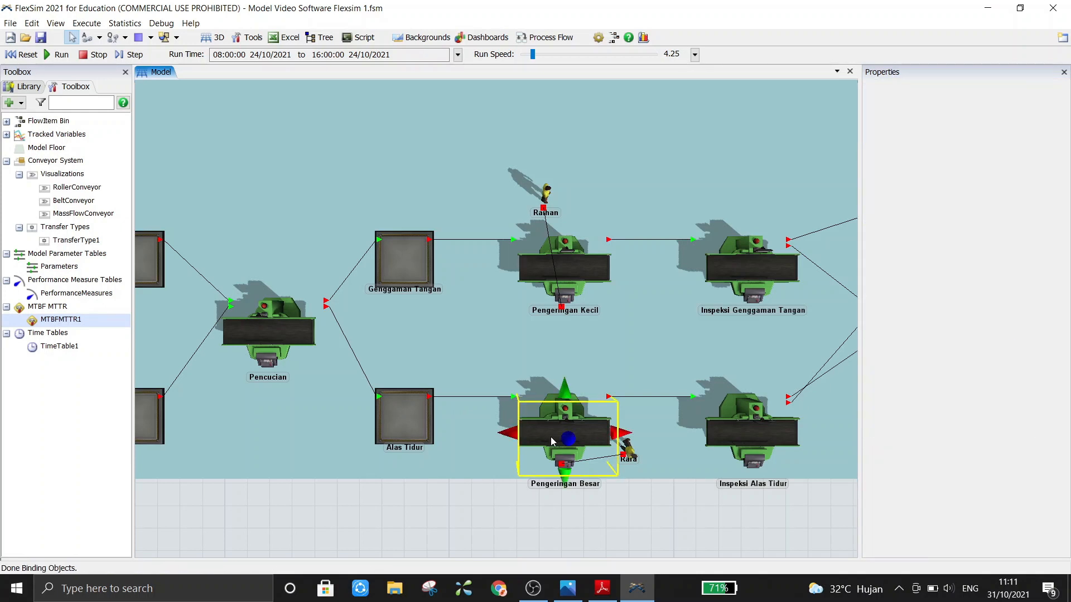
double_click(550, 436)
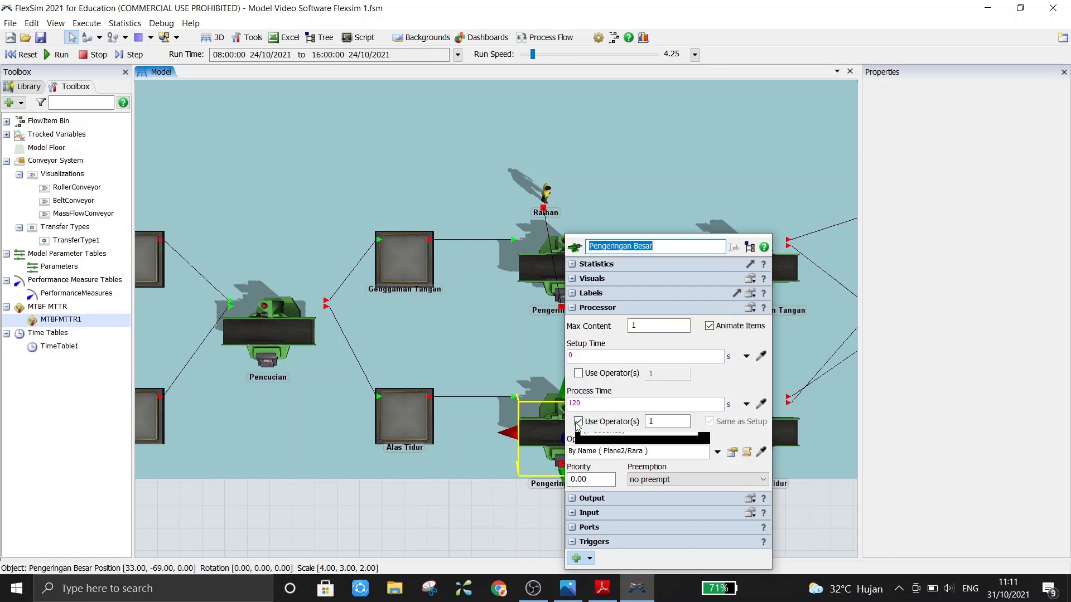
click(717, 452)
click(616, 383)
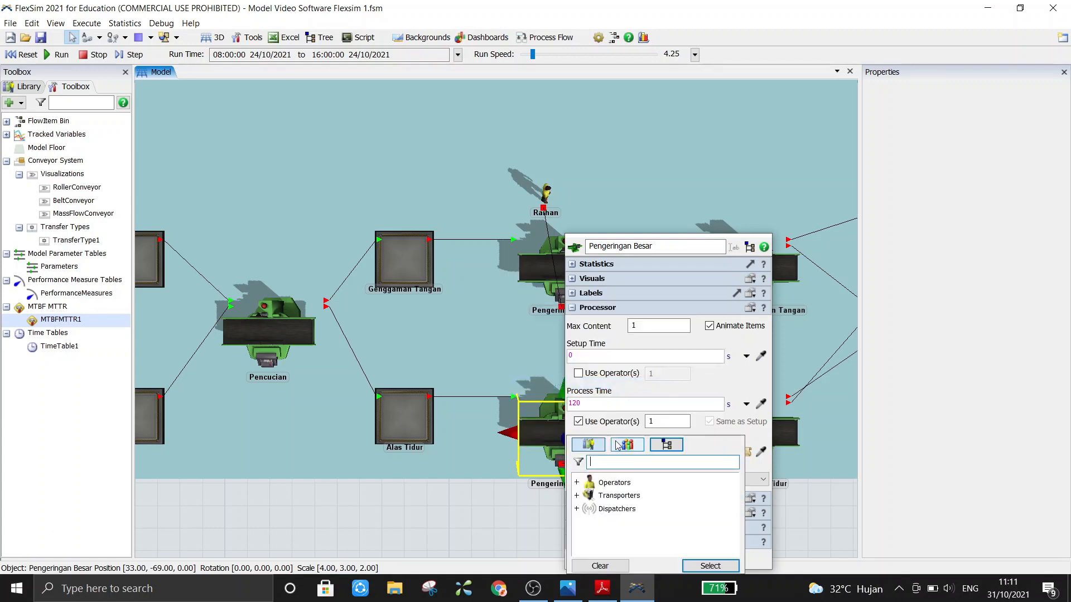
double_click(614, 484)
scroll(624, 507, down, 3)
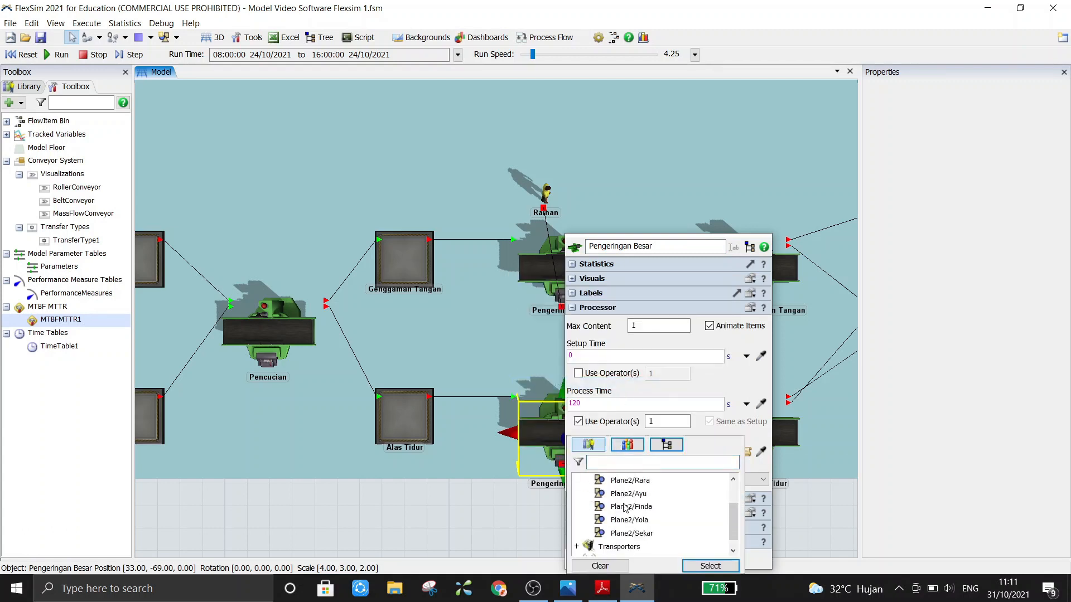
scroll(634, 516, up, 1)
click(643, 502)
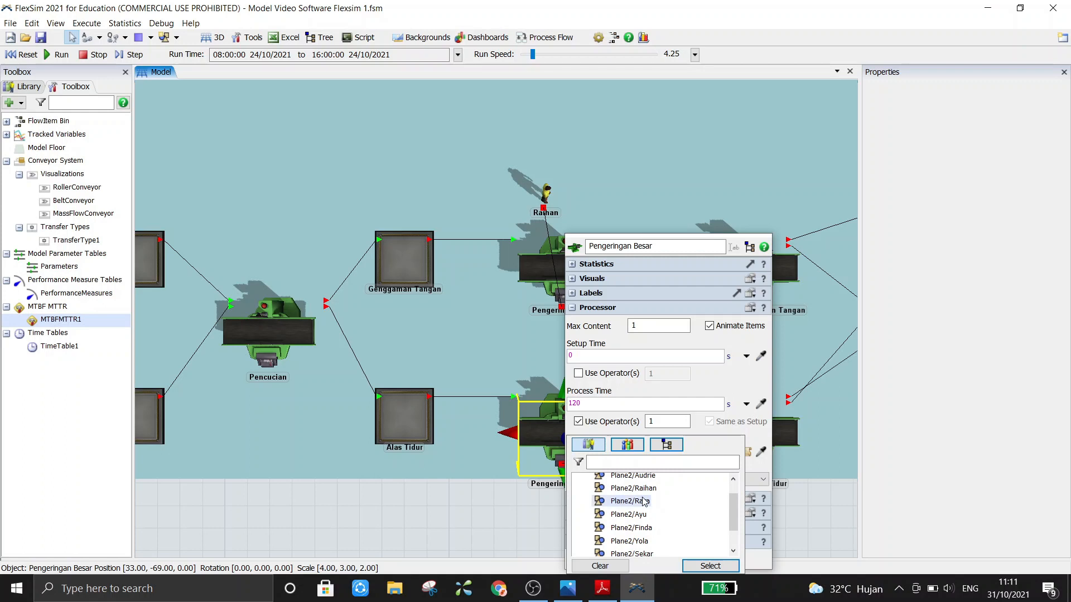
click(710, 565)
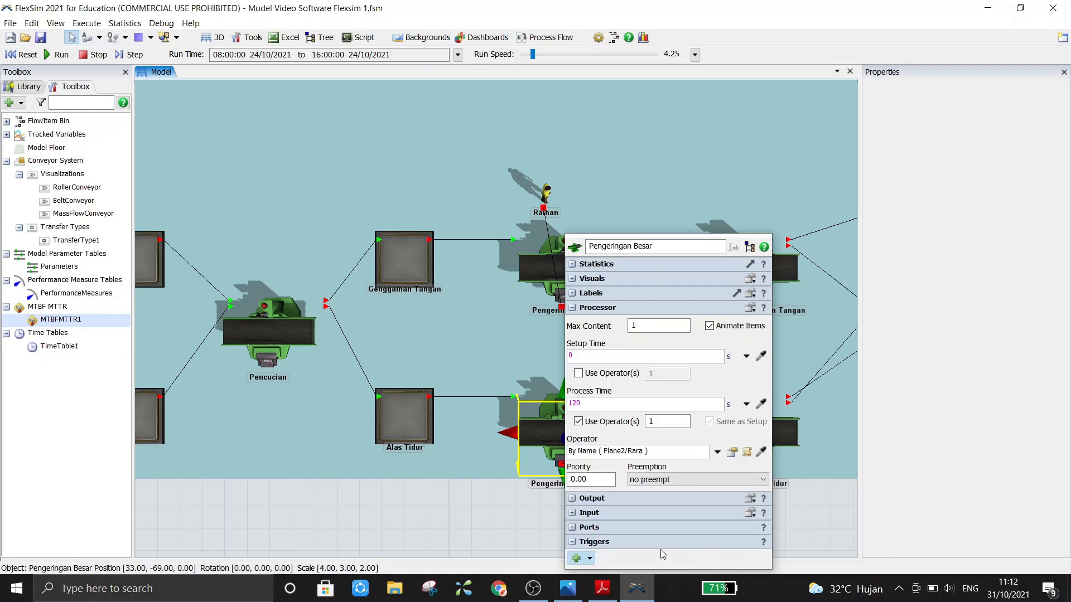
click(477, 523)
Switch to the PDF and look up the Pengeringan kecil and Pengeringan besar process times in Tabel 2.
mouse_move(602, 591)
click(595, 568)
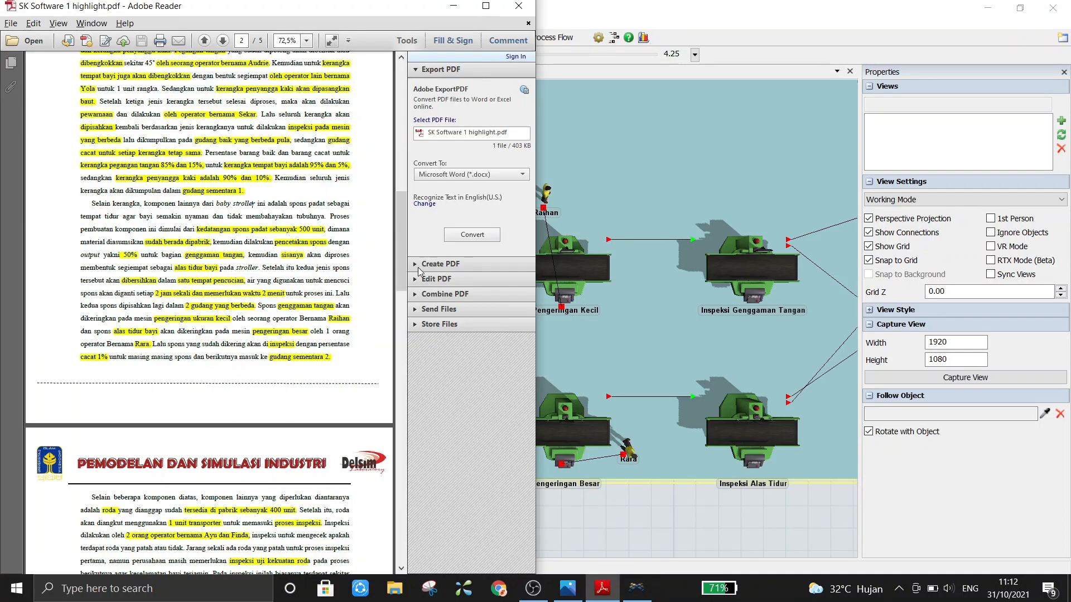
drag(400, 249, 387, 498)
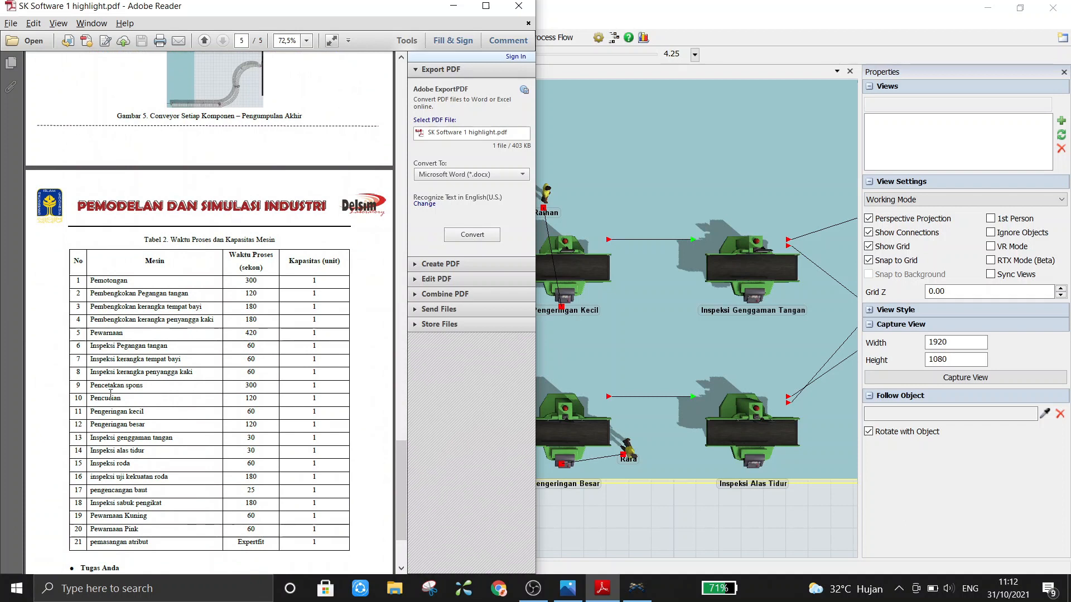
scroll(95, 391, down, 1)
drag(119, 385, 257, 389)
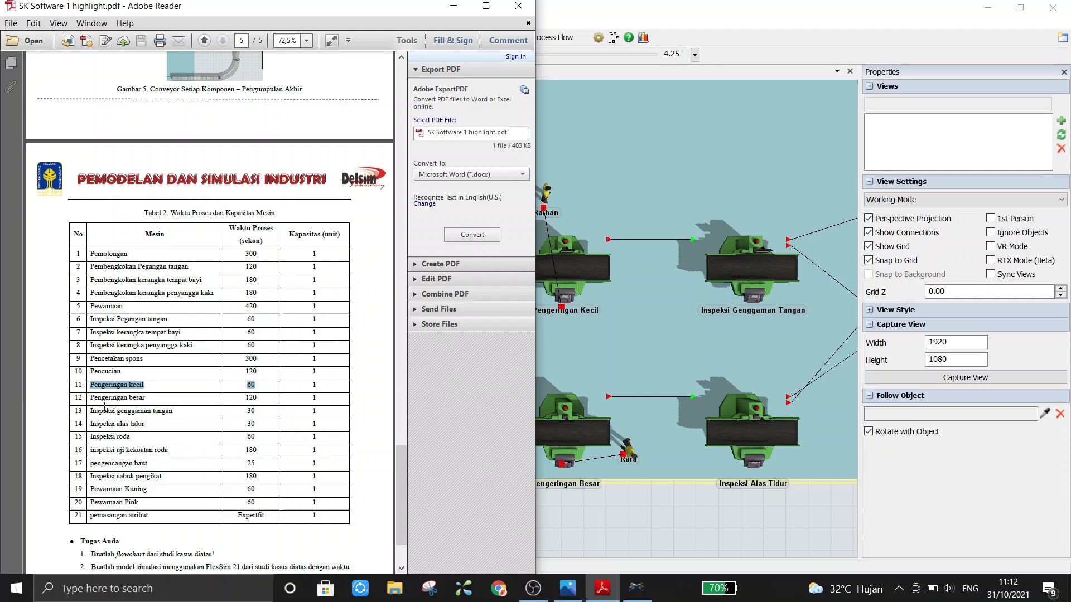
drag(90, 397, 253, 400)
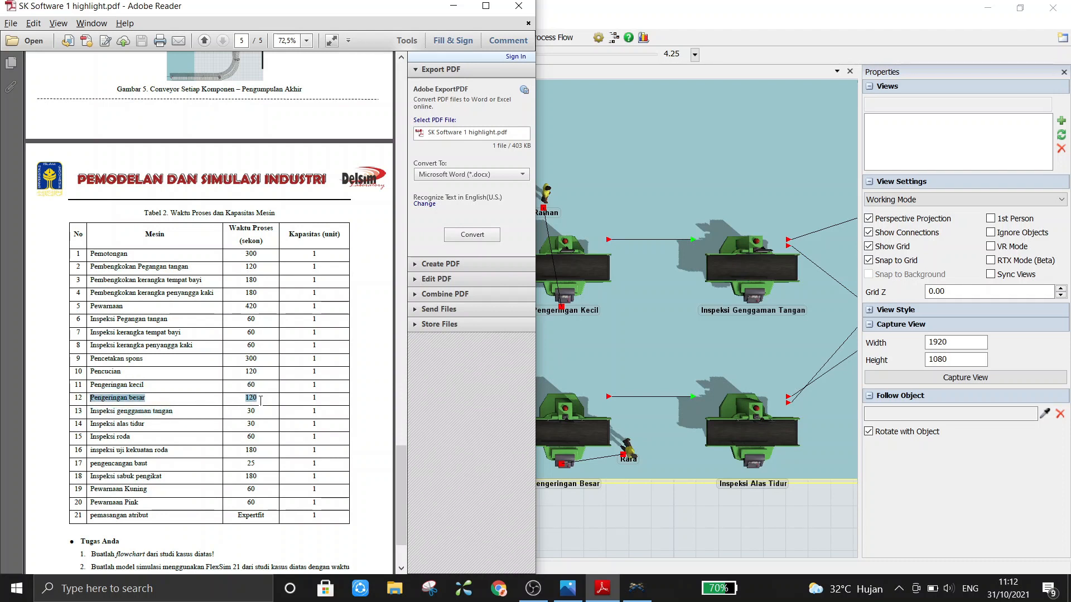
Return to FlexSim and check the process time settings of the Pengeringan Kecil and Pengeringan Besar processors.
click(616, 544)
click(554, 275)
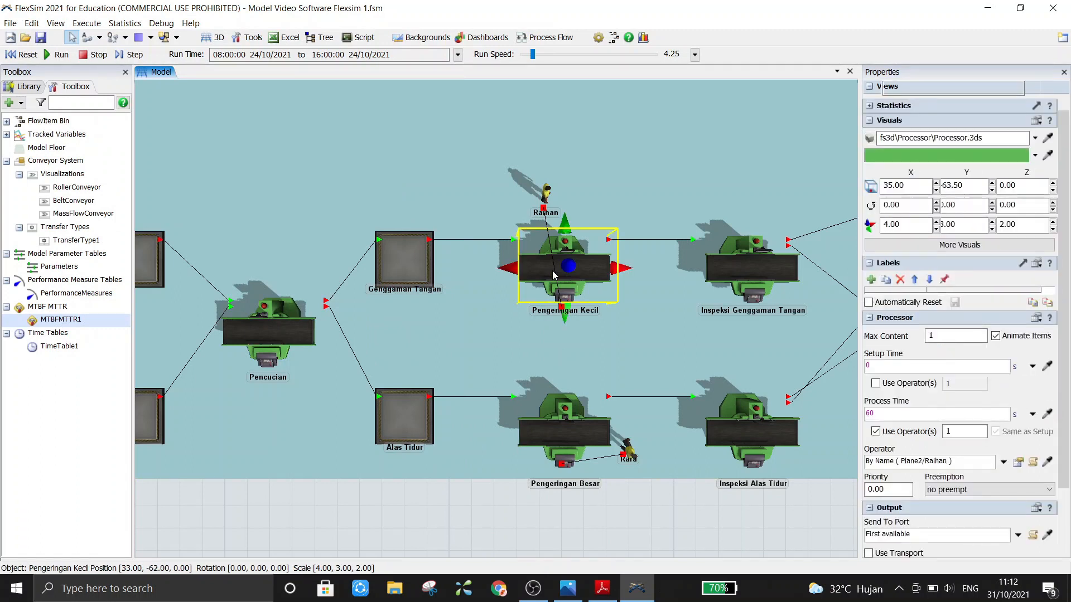
double_click(554, 274)
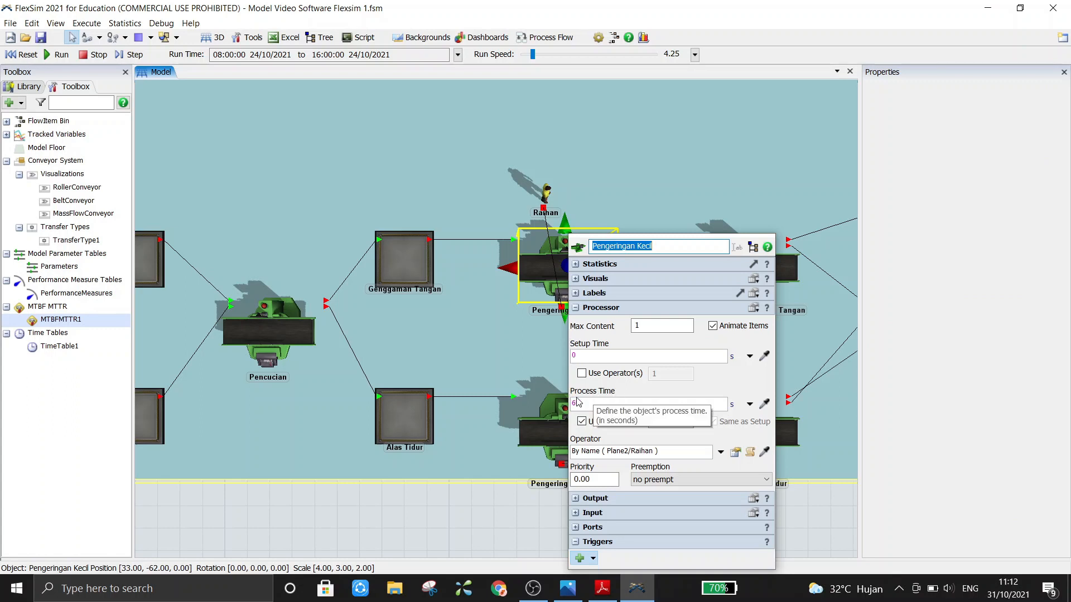
click(515, 519)
click(563, 436)
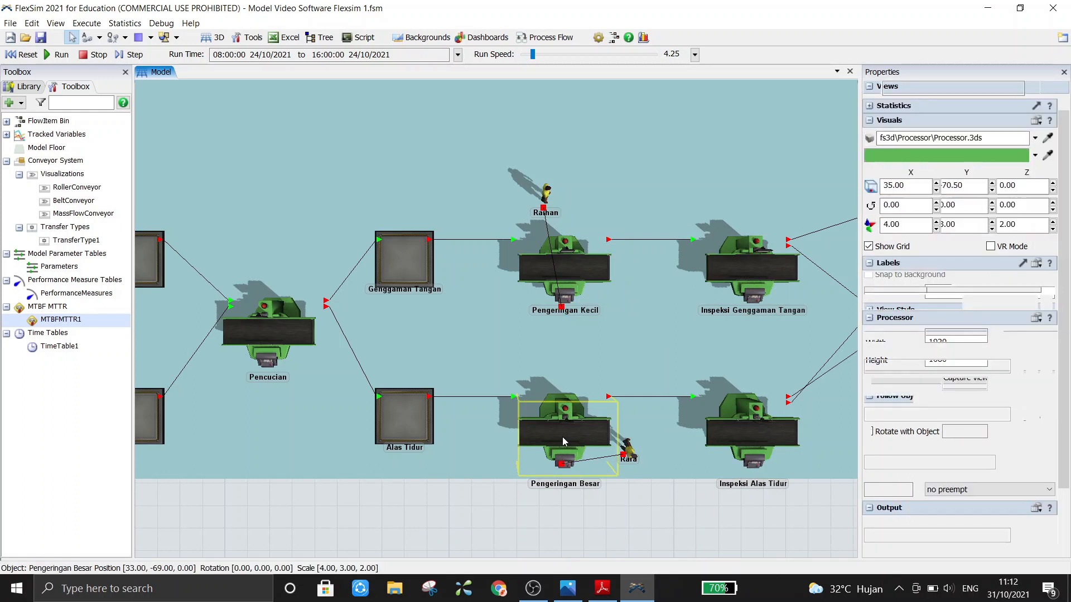
double_click(562, 437)
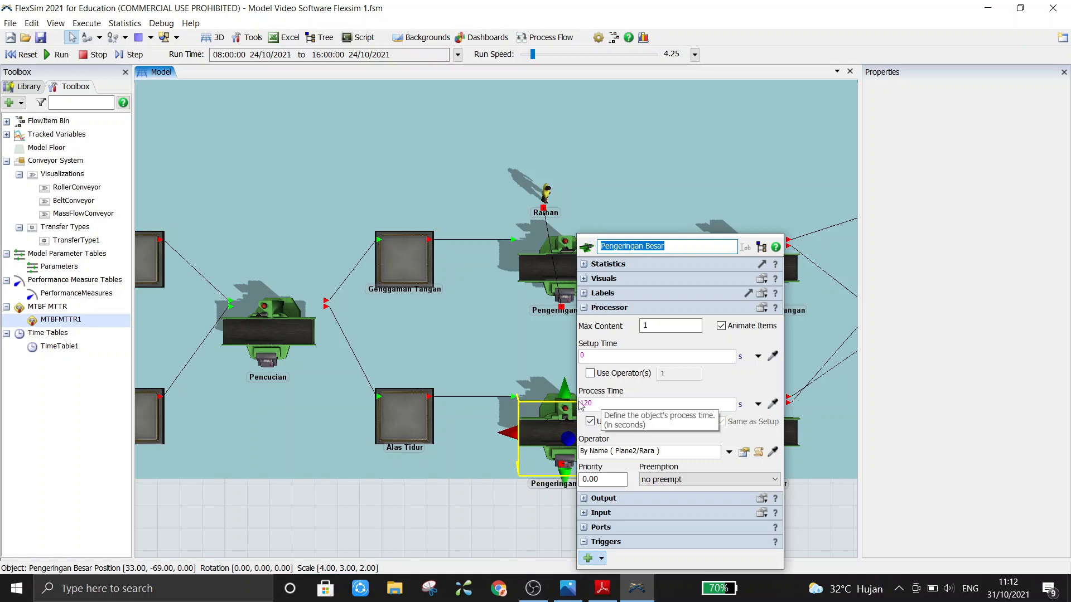
click(481, 508)
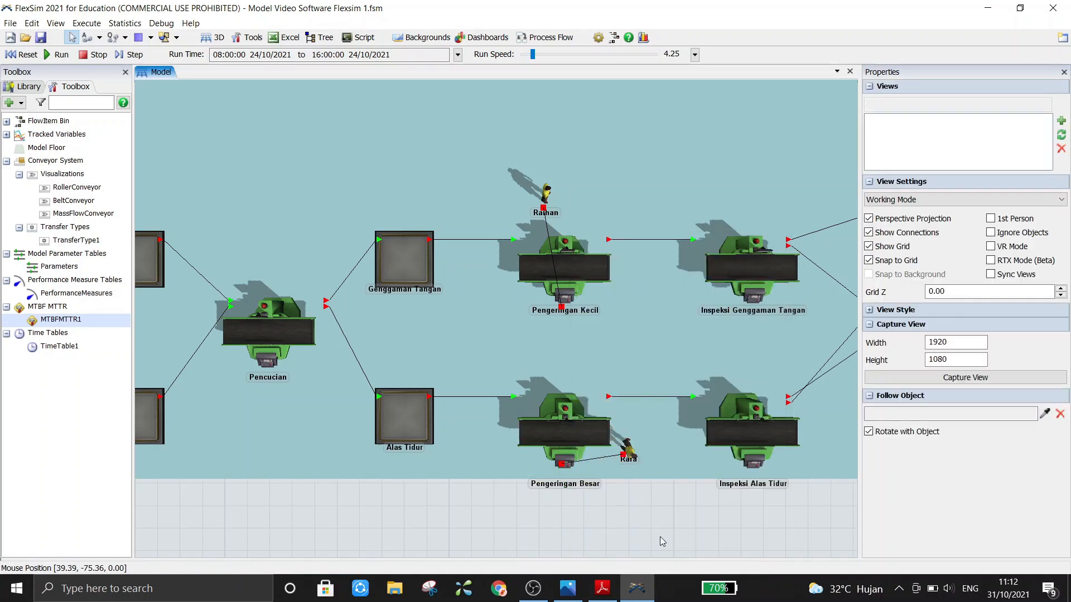
Switch to the PDF and read the sponge inspection requirements, including the defect percentage and the destination warehouse.
drag(660, 536, 514, 543)
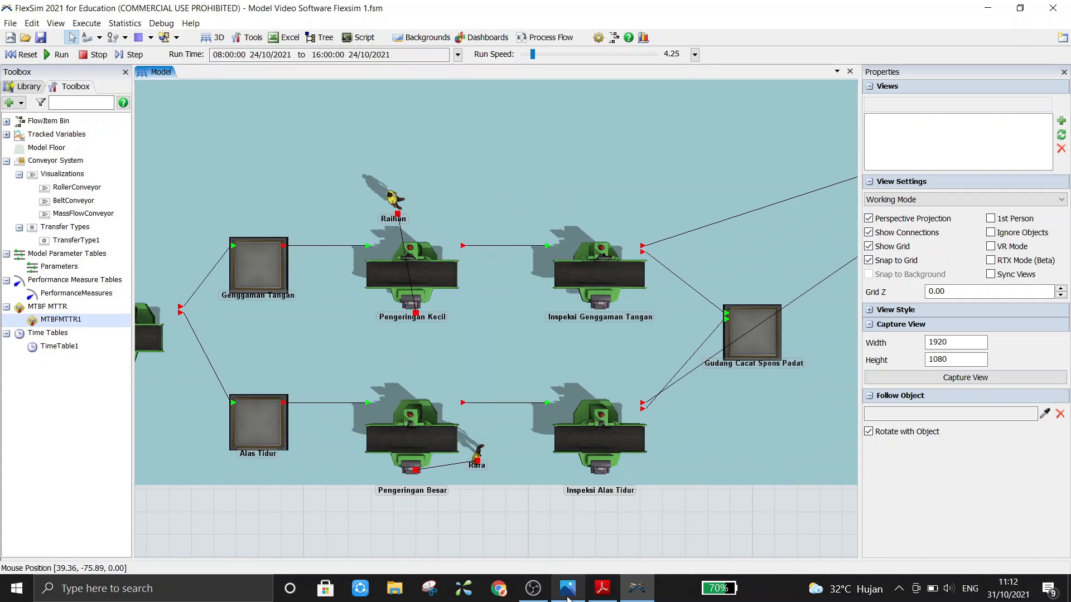
click(602, 588)
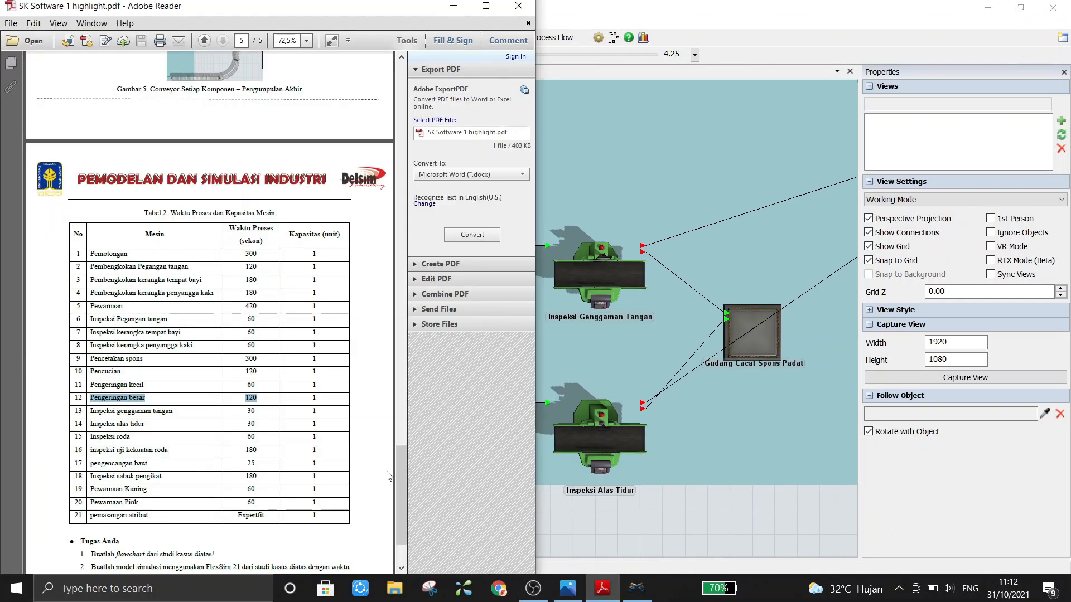
drag(397, 477, 397, 251)
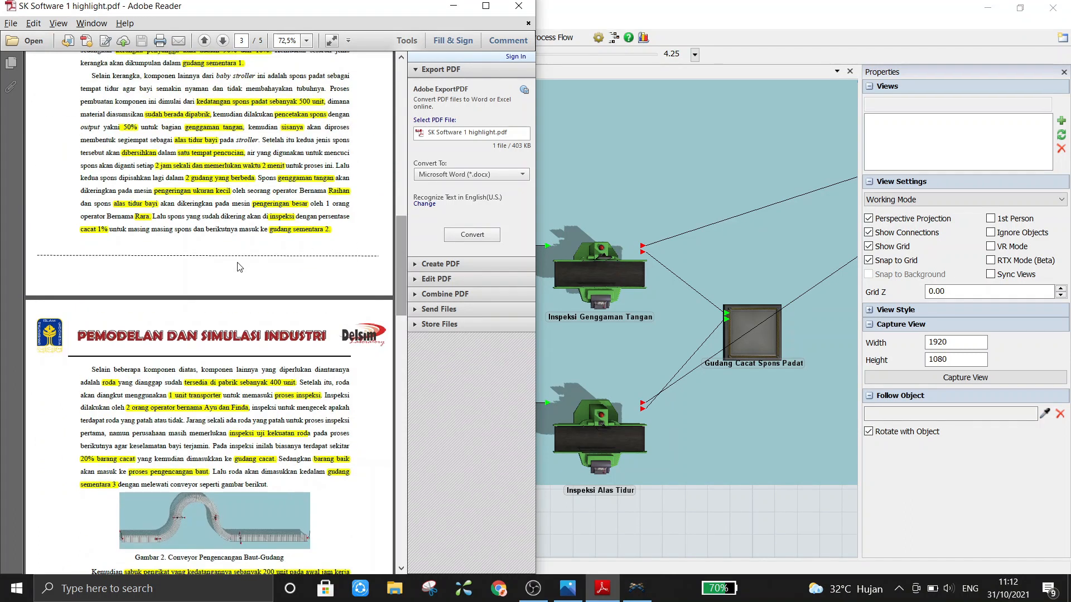
scroll(206, 325, up, 1)
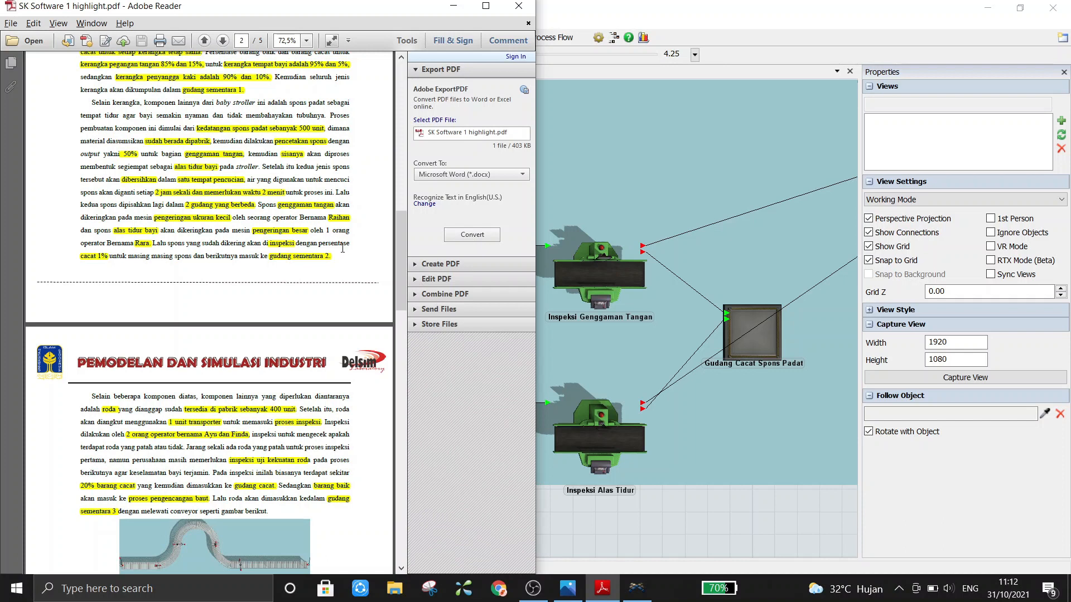
scroll(337, 242, down, 1)
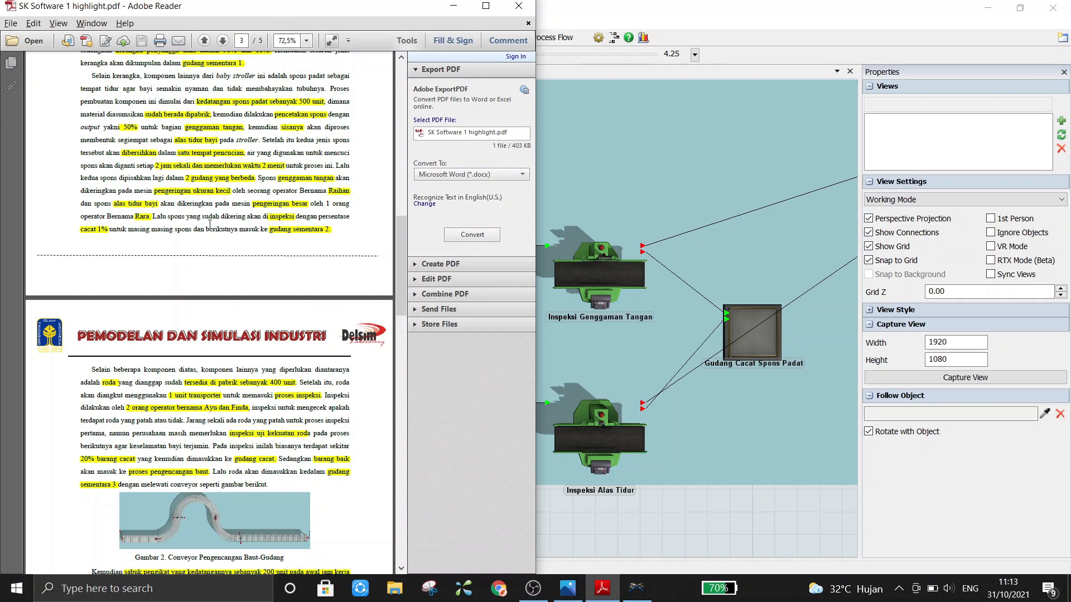
Return to FlexSim and examine the Inspeksi Genggaman Tangan and Inspeksi Alas Tidur processors and their output connections.
click(632, 536)
drag(645, 527, 553, 522)
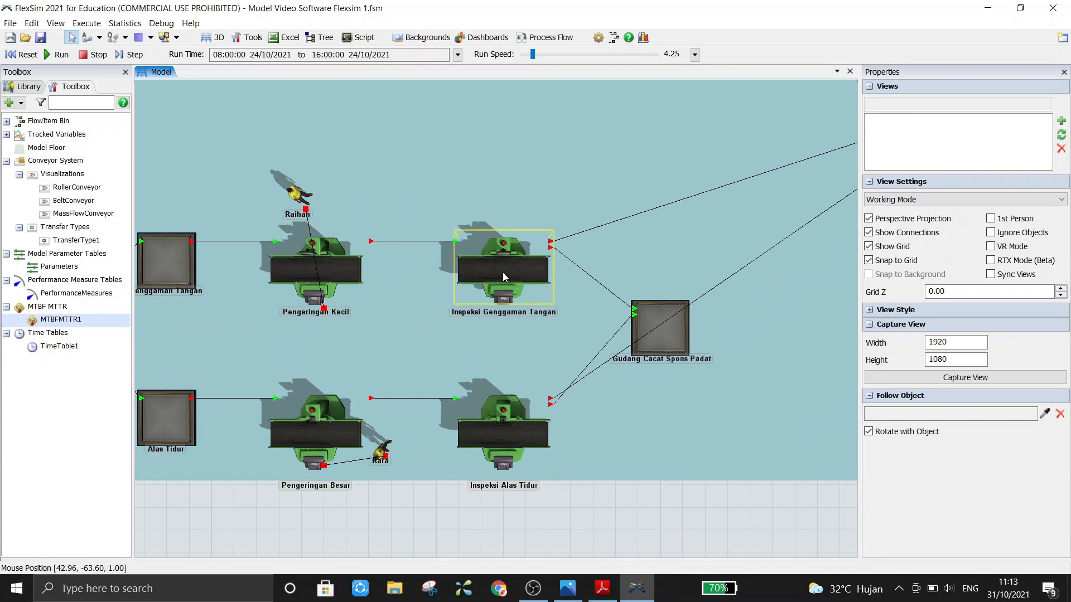
click(518, 429)
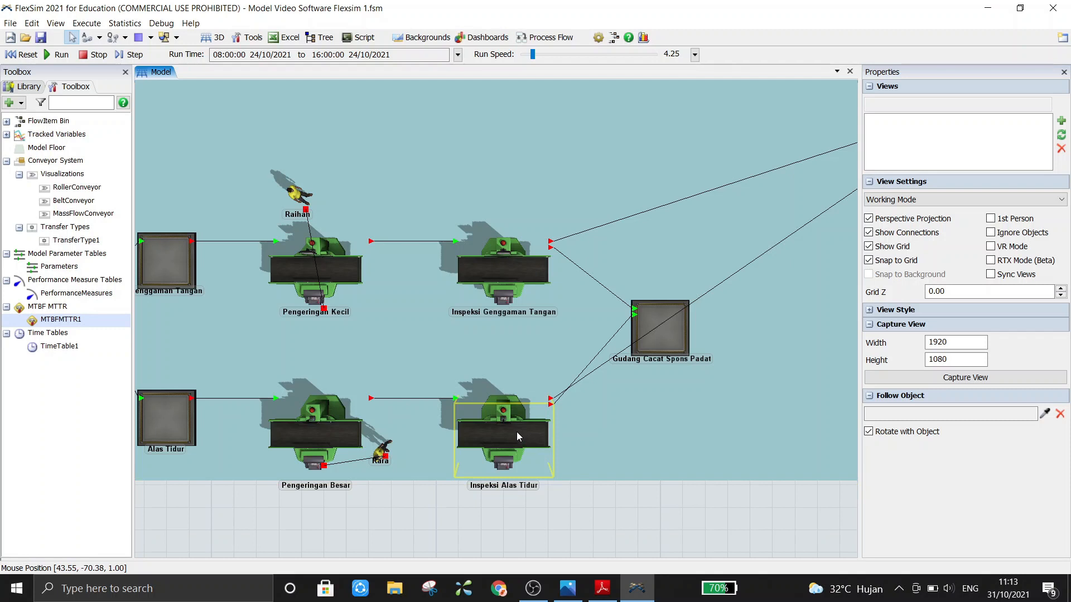
Switch to the PDF and look up the Inspeksi genggaman tangan and Inspeksi alas tidur process times in Tabel 2.
click(503, 281)
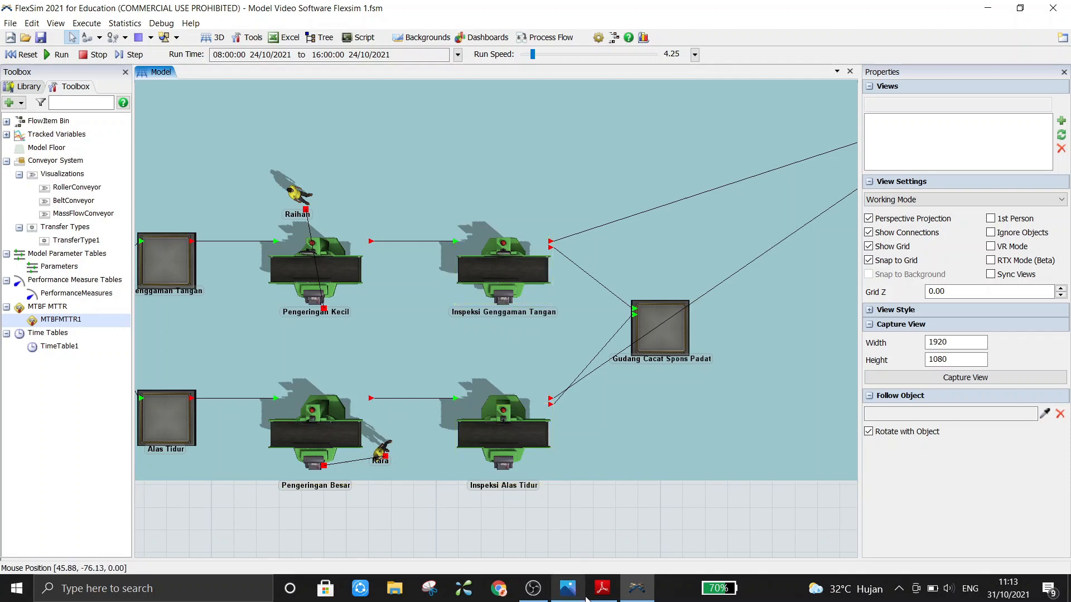
click(589, 593)
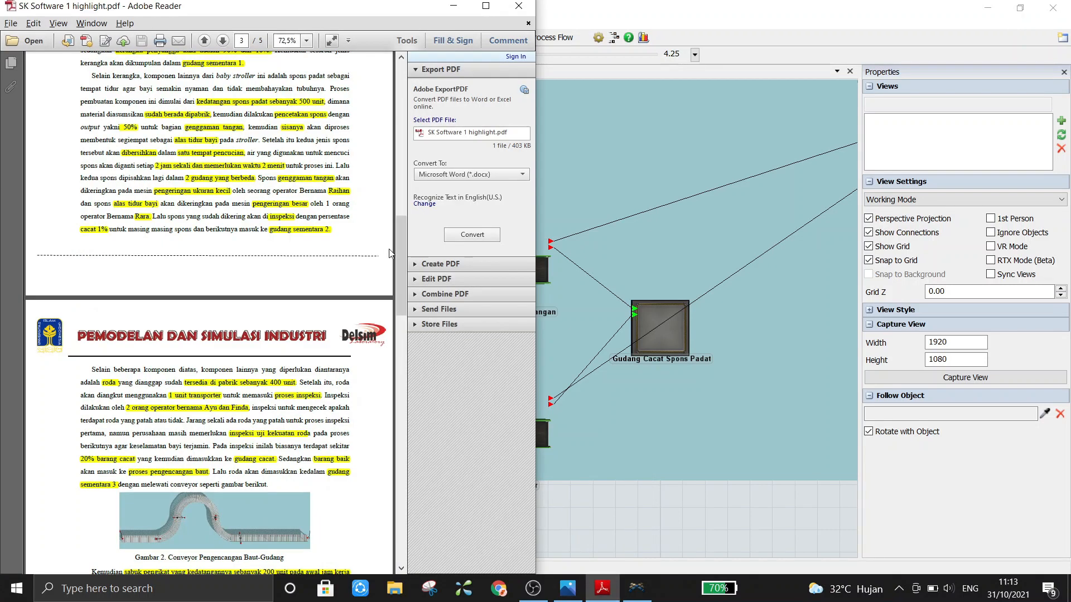
scroll(389, 455, down, 5)
scroll(389, 455, down, 6)
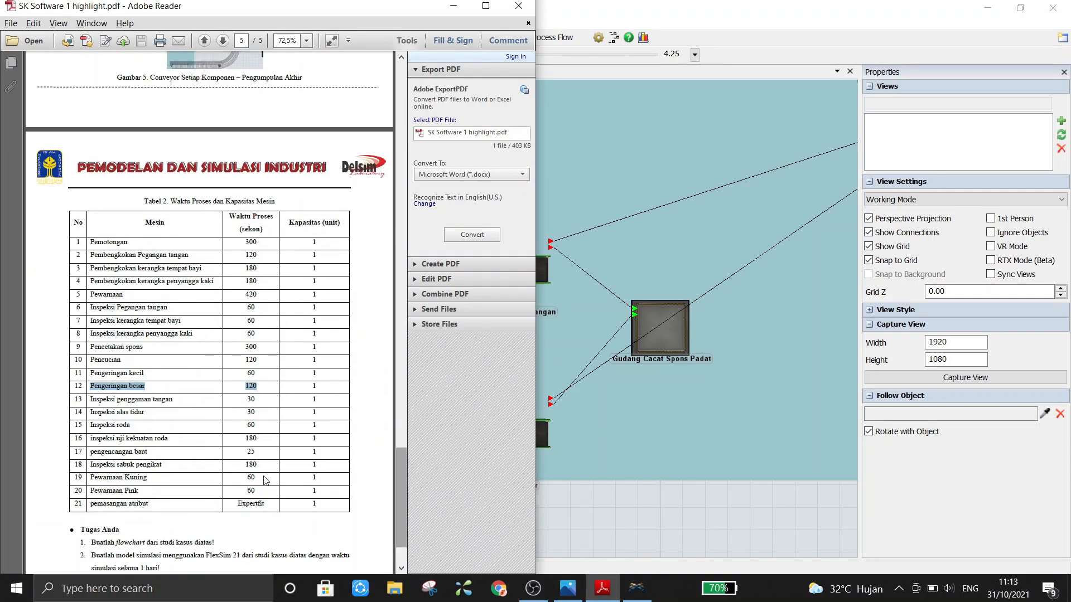
drag(90, 401, 213, 399)
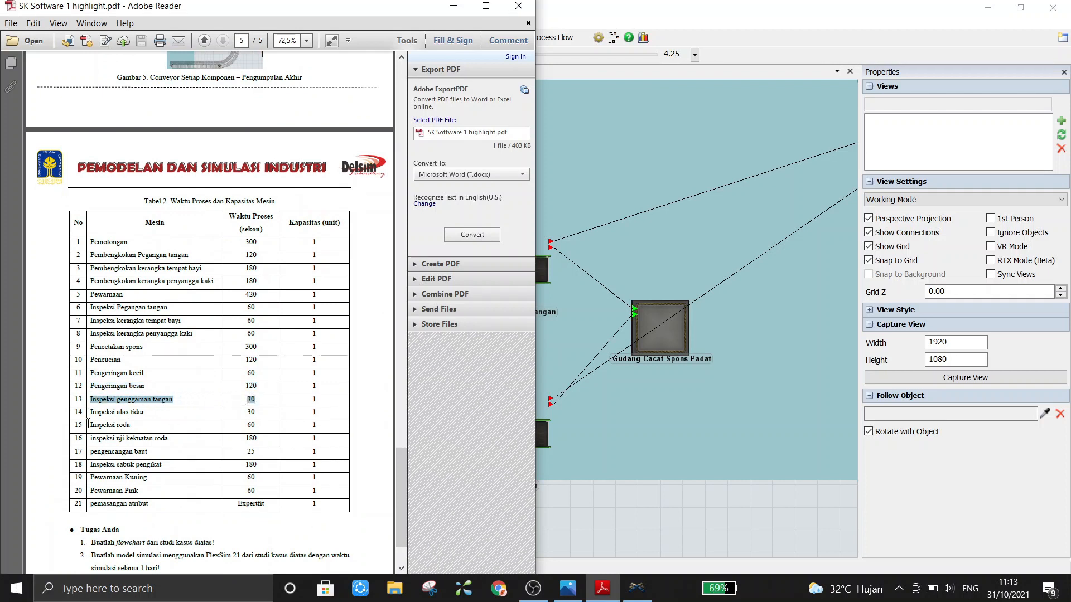
drag(88, 412, 259, 413)
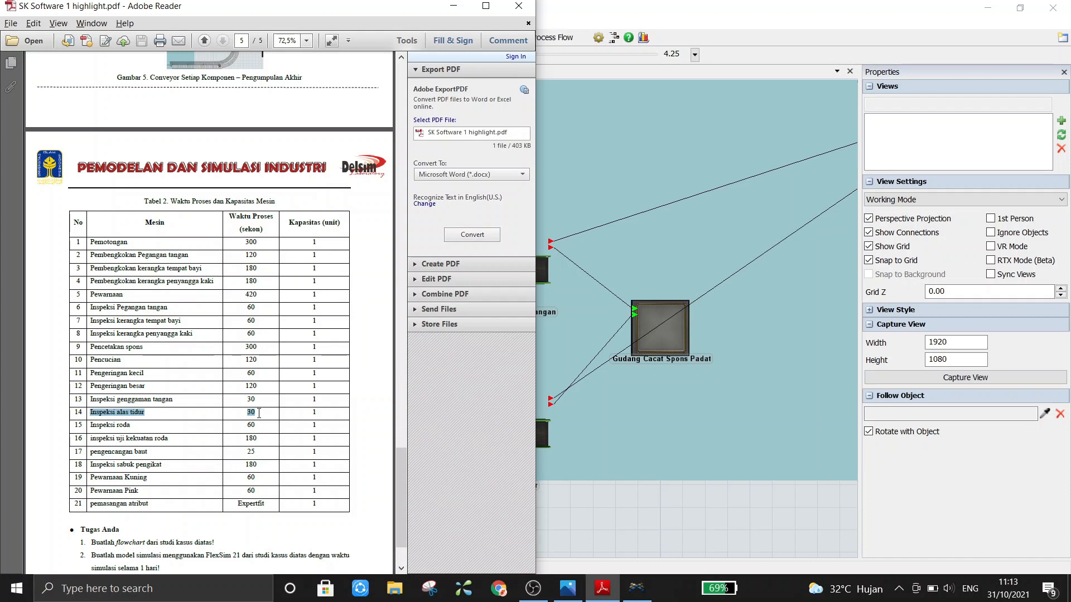
Return to FlexSim and check the process time of the Inspeksi Genggaman Tangan processor.
click(618, 528)
click(490, 262)
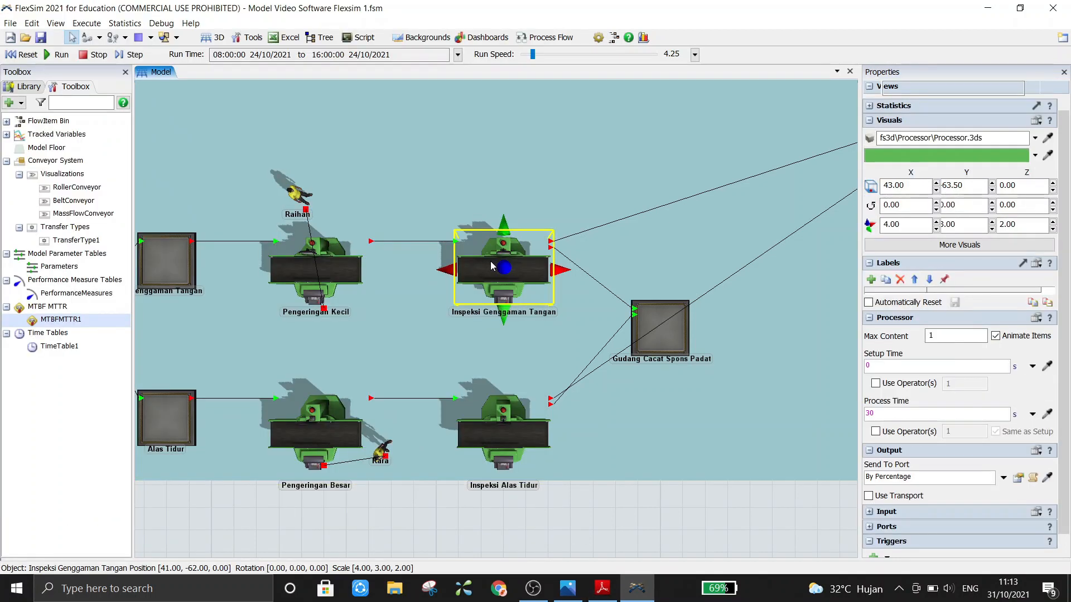
double_click(492, 266)
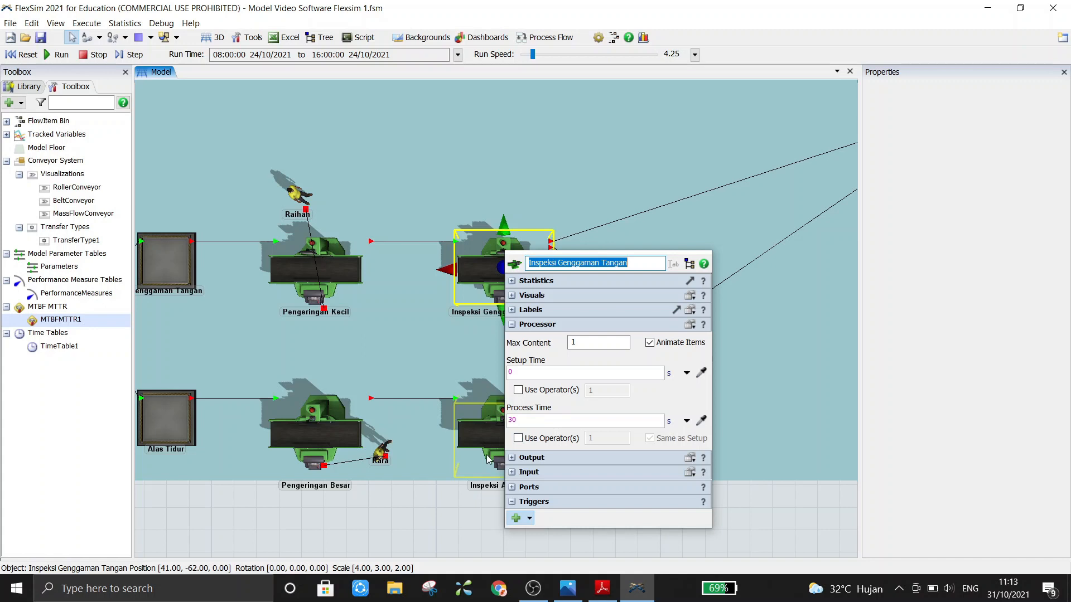
click(465, 524)
Set the process time of the Inspeksi Alas Tidur processor to 30 s.
click(490, 434)
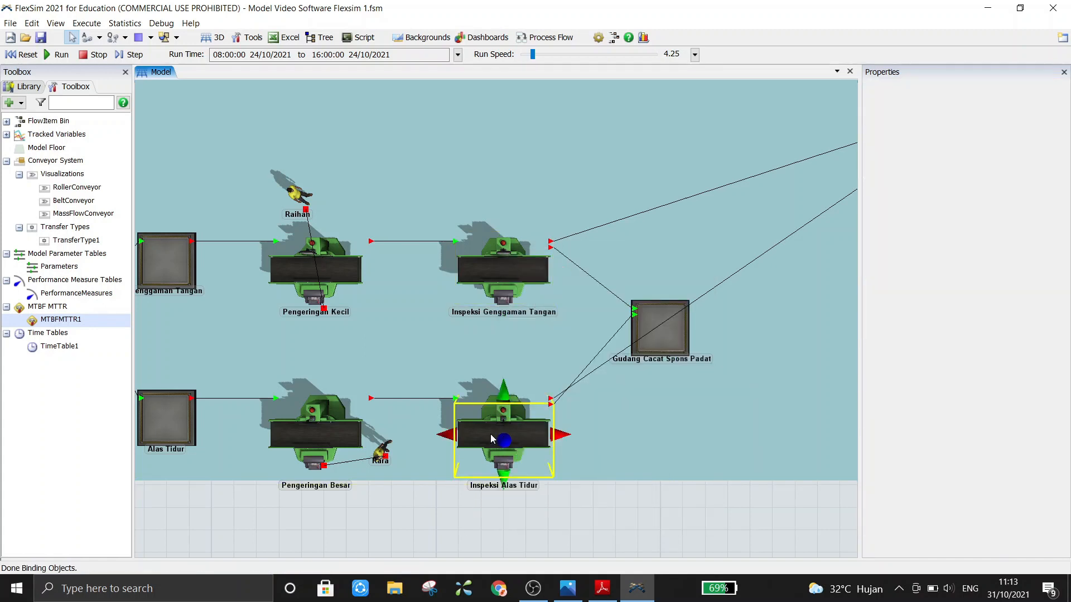
double_click(490, 433)
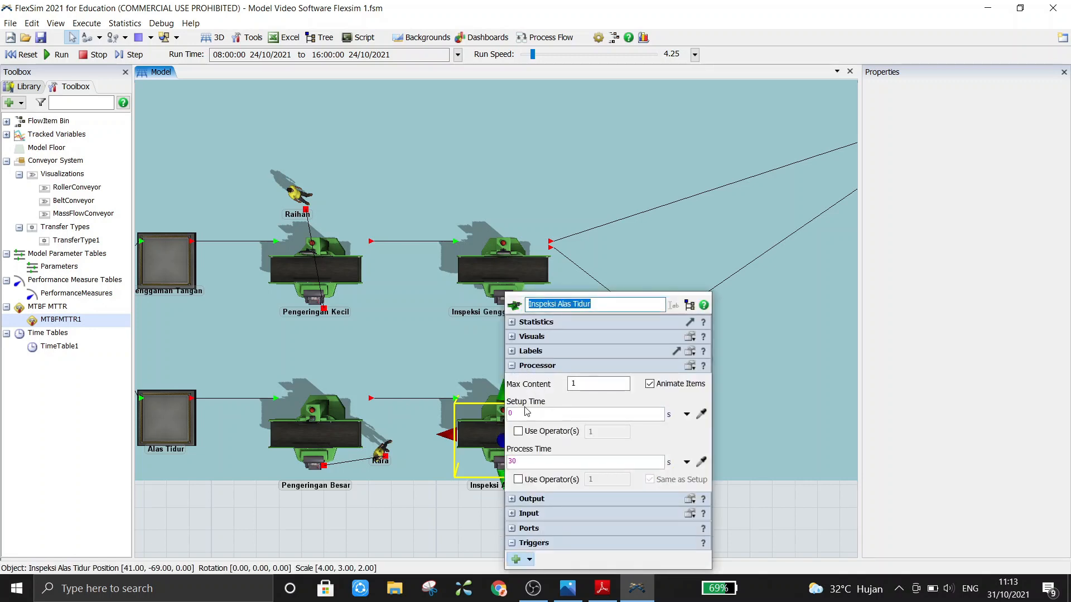
click(510, 461)
text(30)
click(391, 524)
Review the Send To Port options of Inspeksi Genggaman Tangan and check its By Percentage split across the output ports.
drag(599, 520, 524, 521)
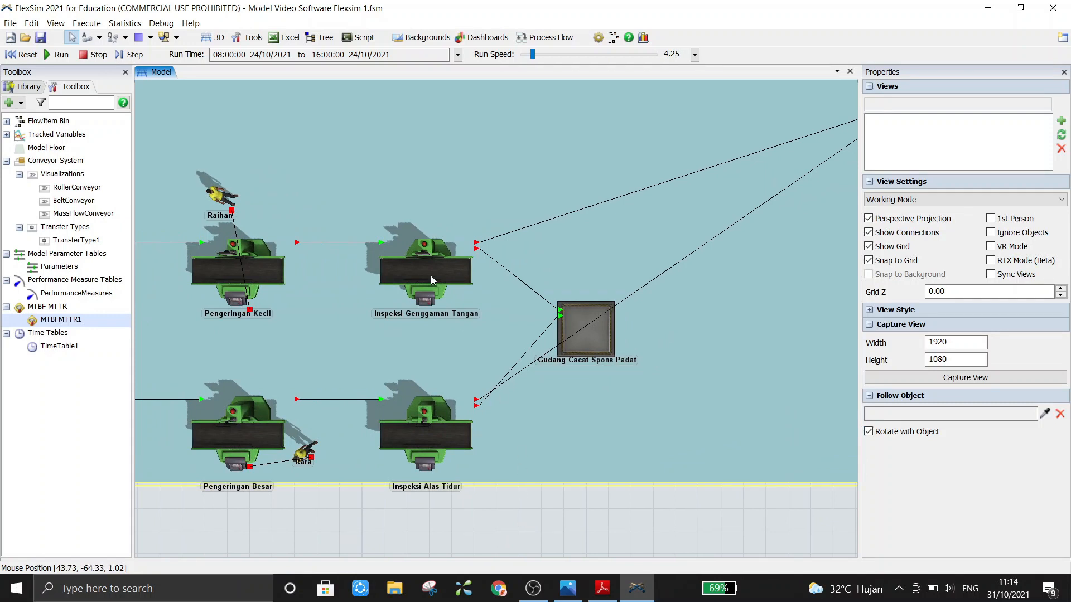
scroll(545, 516, down, 2)
drag(585, 530, 508, 519)
click(394, 321)
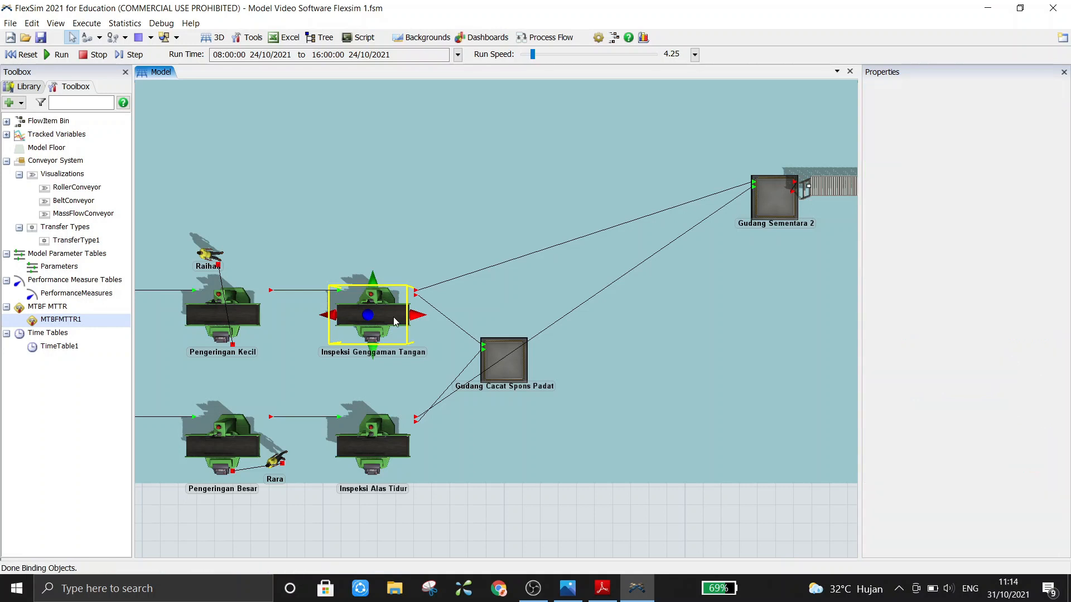
double_click(393, 317)
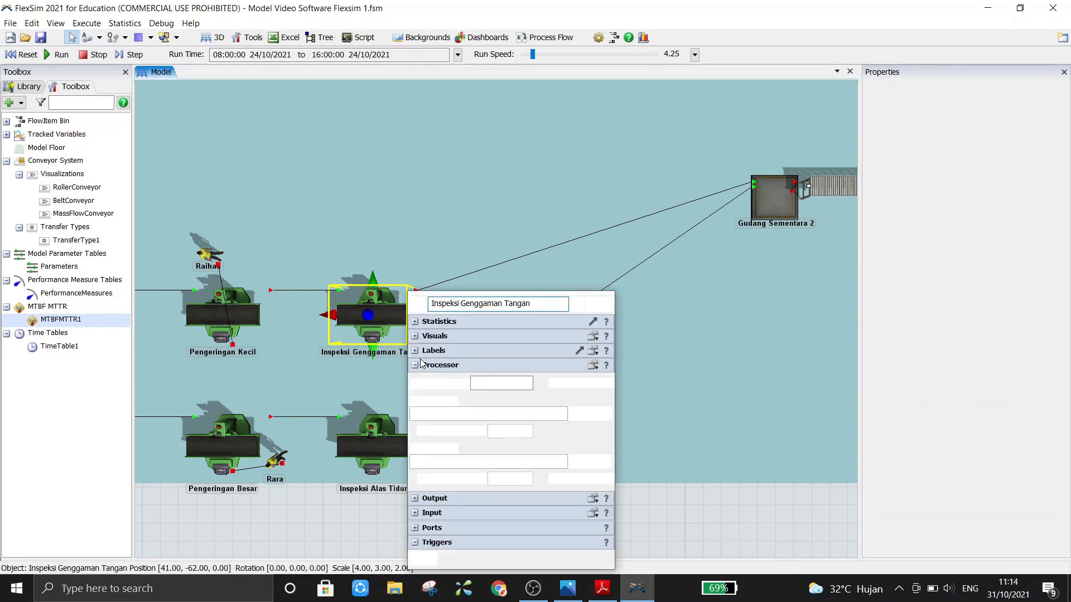
click(414, 365)
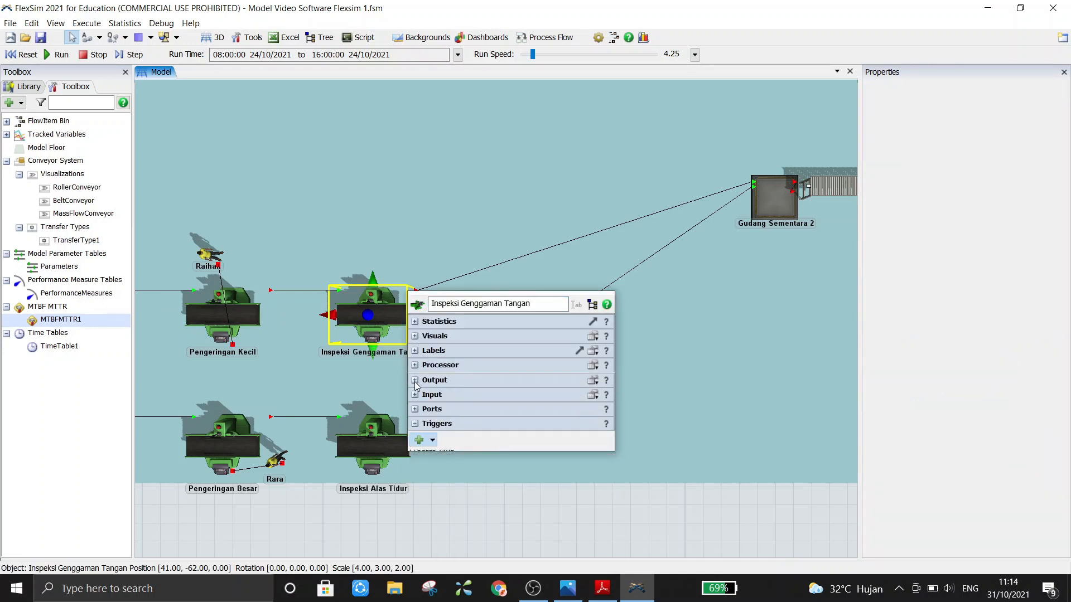
click(414, 380)
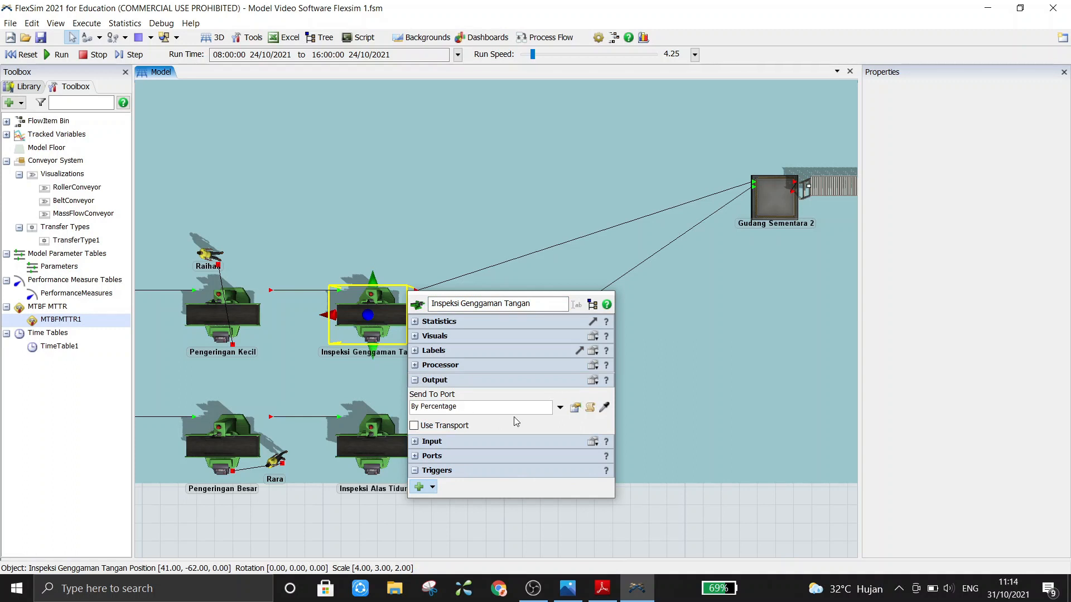
click(559, 407)
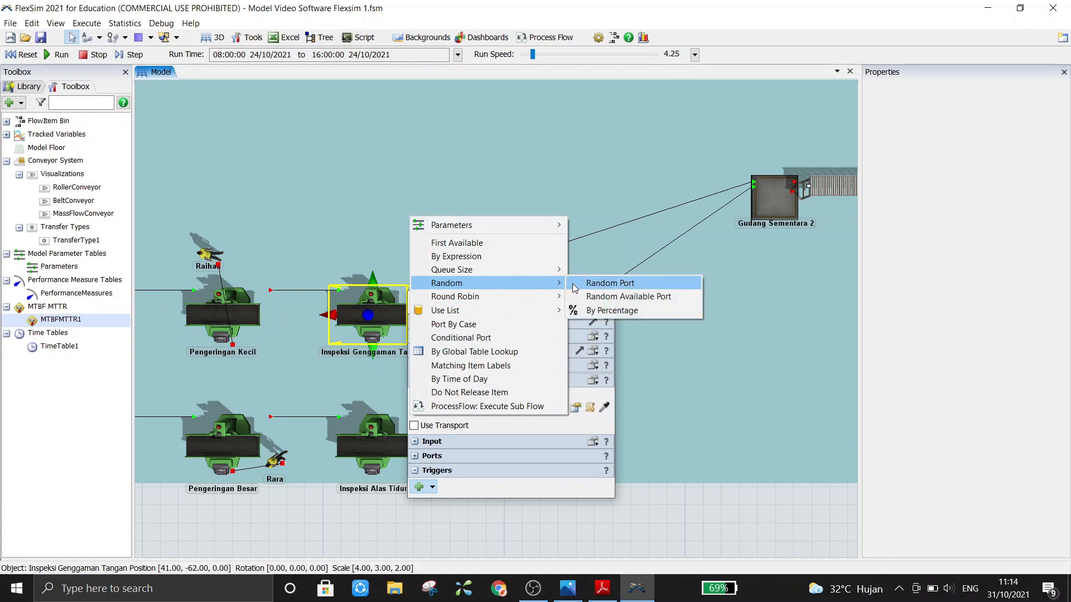
click(537, 424)
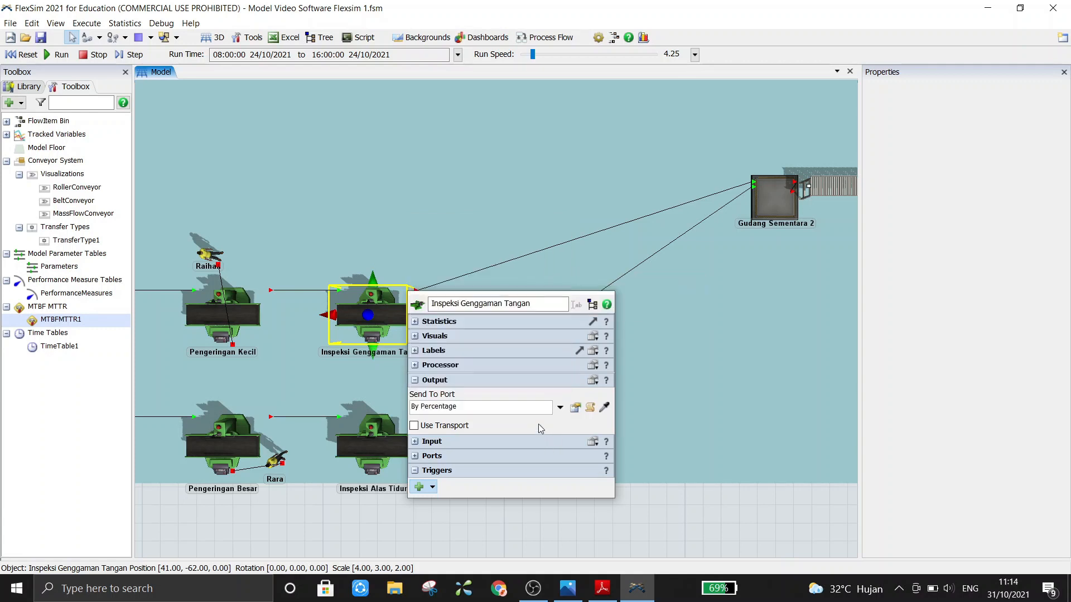
click(575, 407)
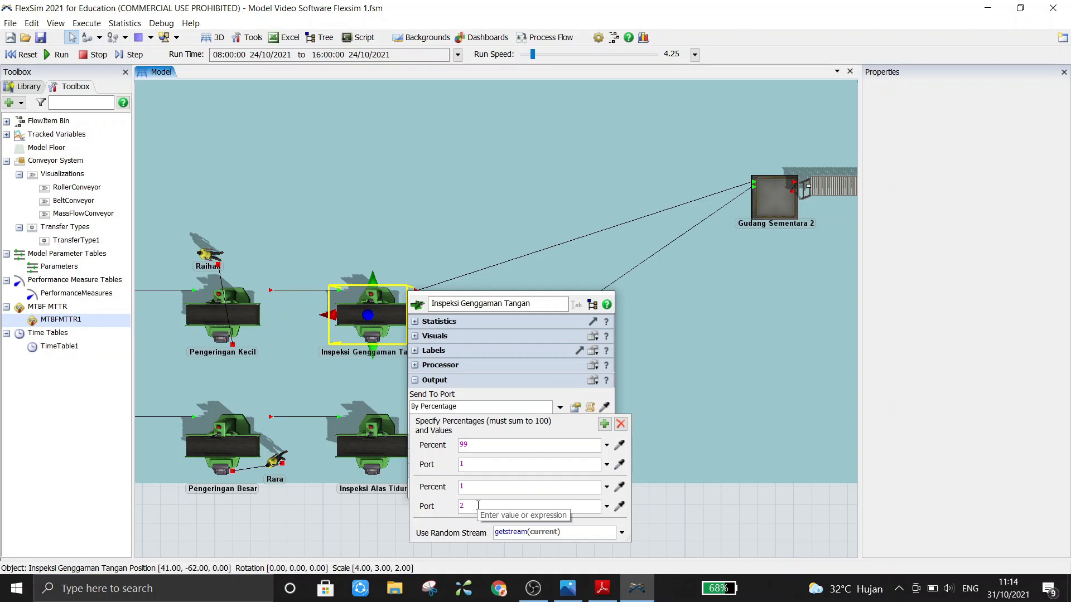
click(333, 522)
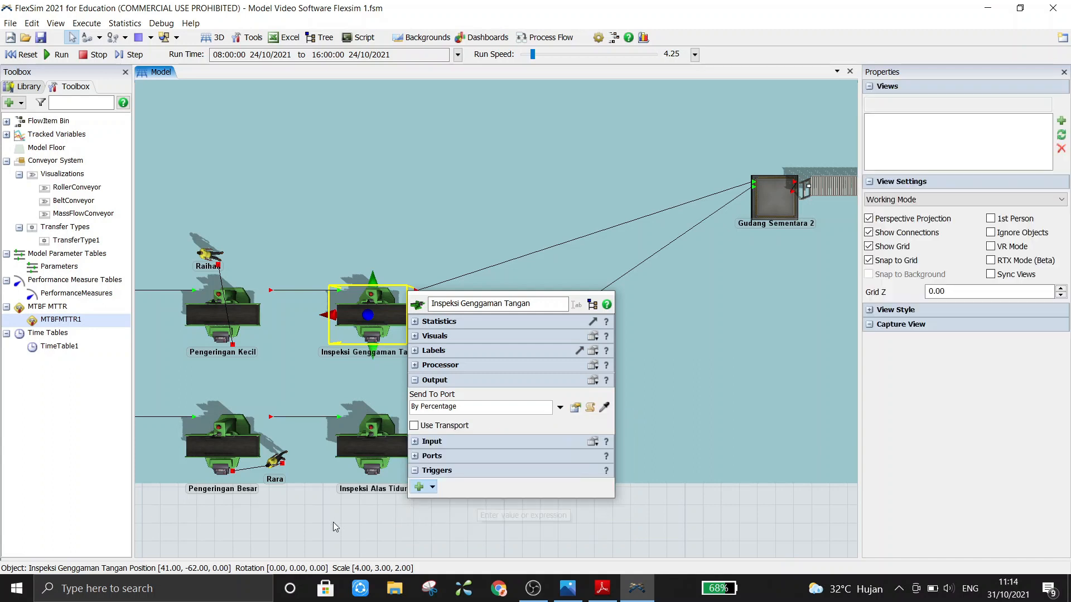
Check the By Percentage output split of Inspeksi Alas Tidur, including the percentage assigned to each port.
click(383, 434)
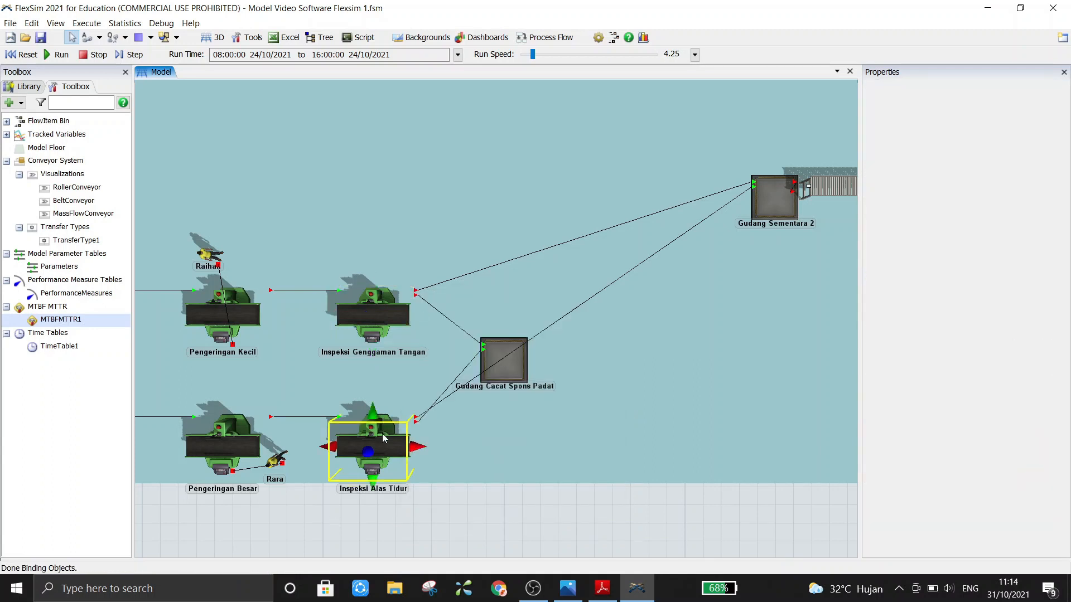
double_click(383, 433)
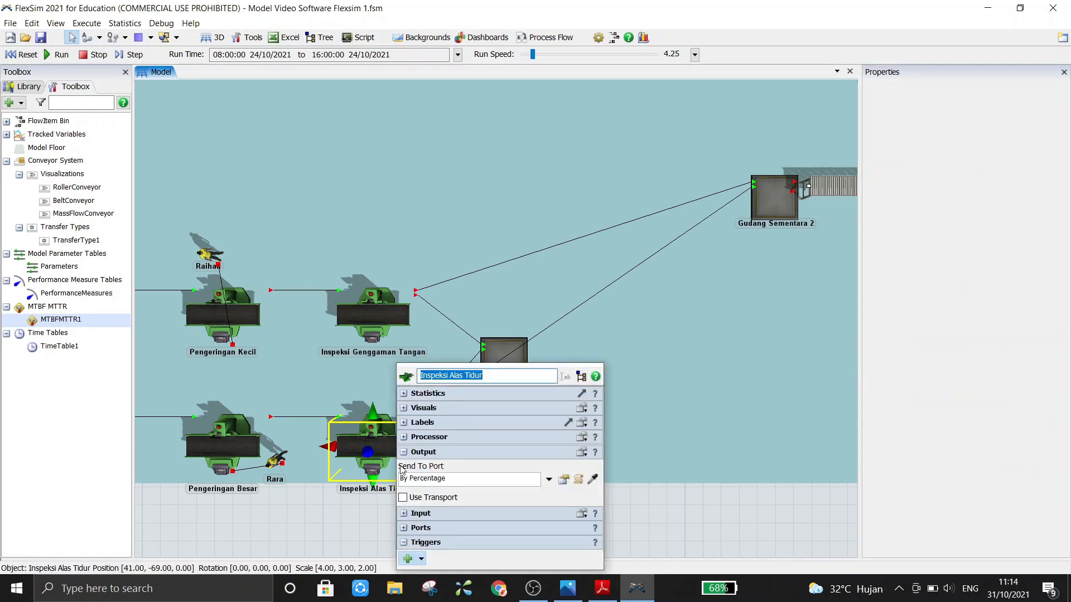
click(548, 479)
mouse_move(527, 355)
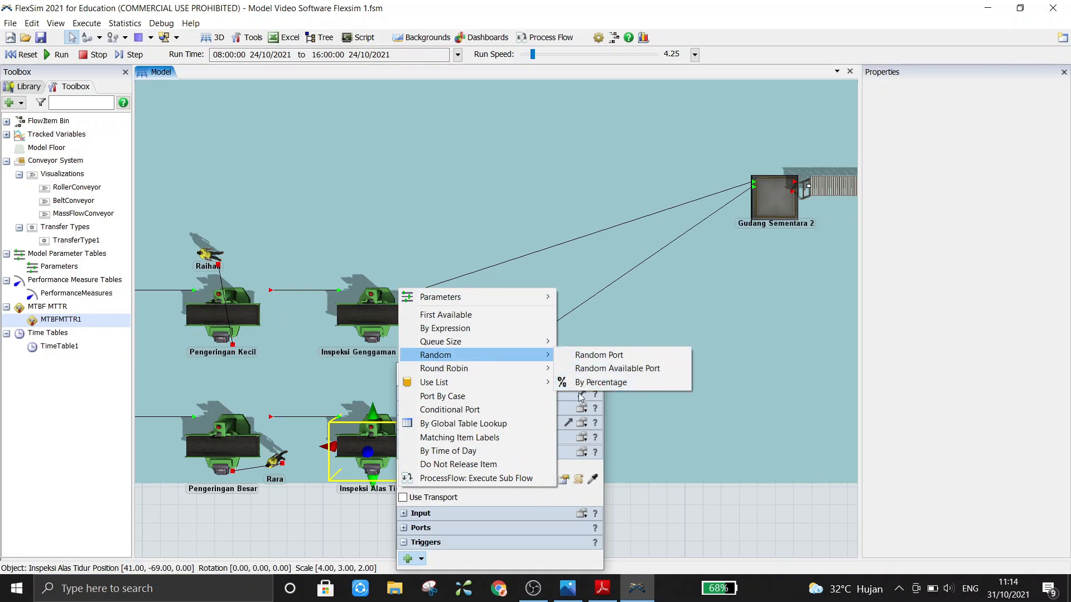
click(560, 481)
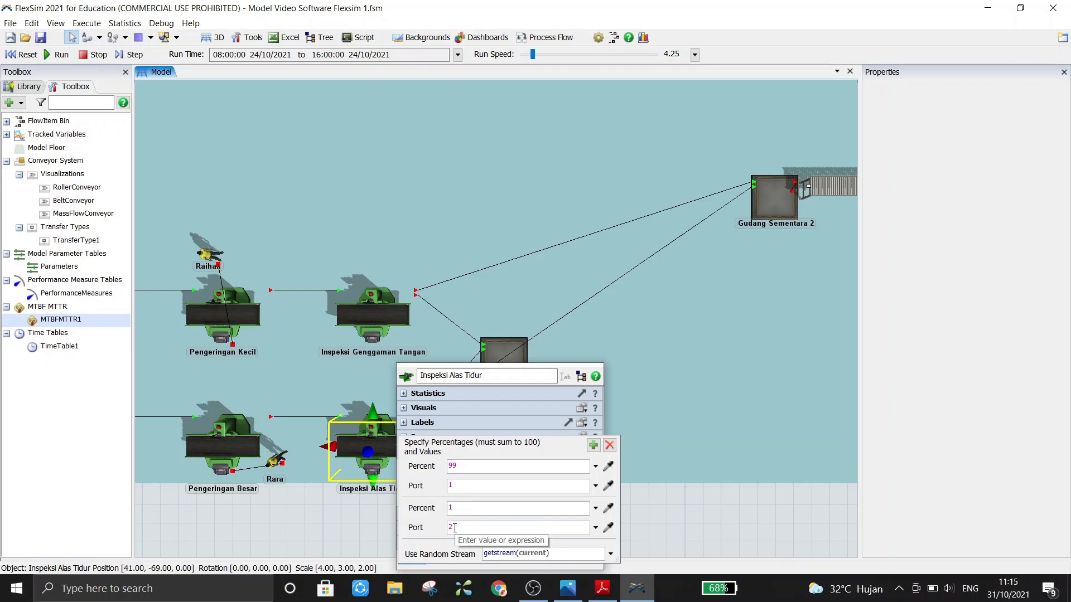
click(683, 520)
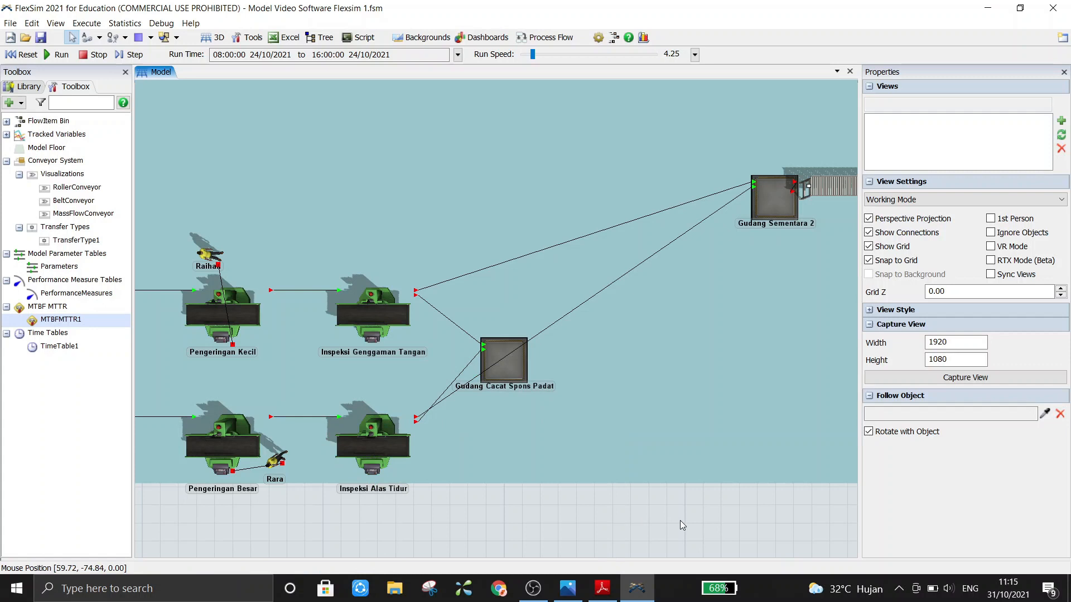
Examine the Gudang Cacat Spons Padat and Gudang Sementara 2 queues and their connections from the two sponge inspections.
drag(699, 521, 584, 514)
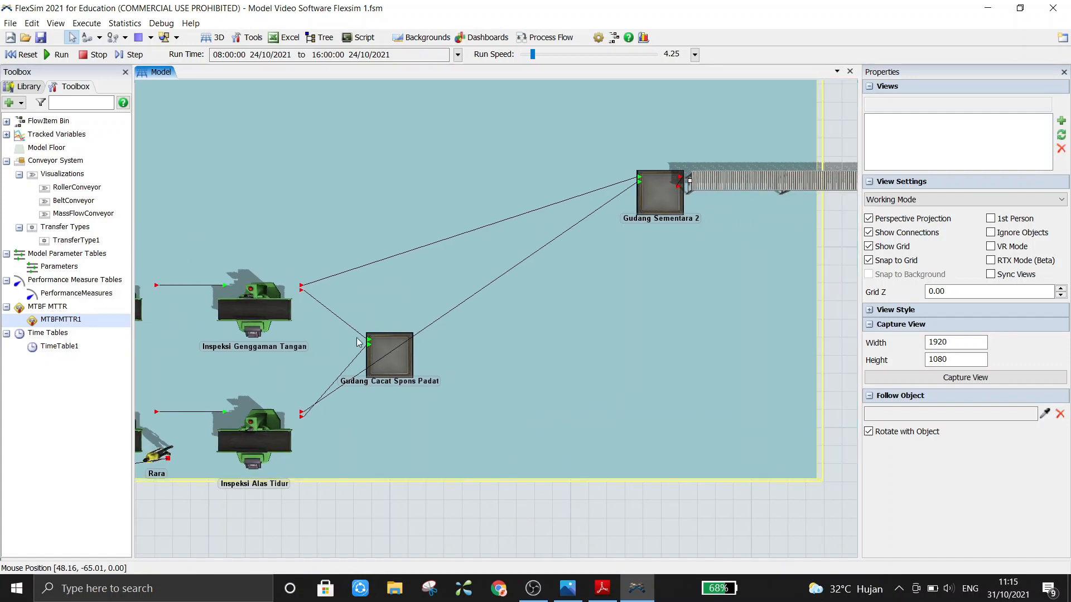
click(389, 354)
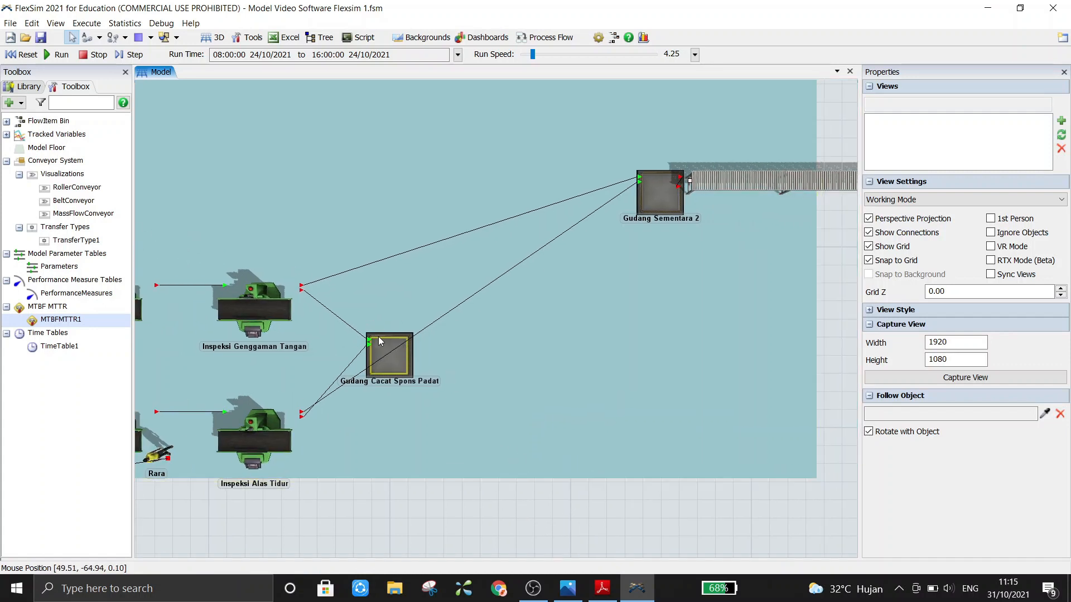
click(383, 372)
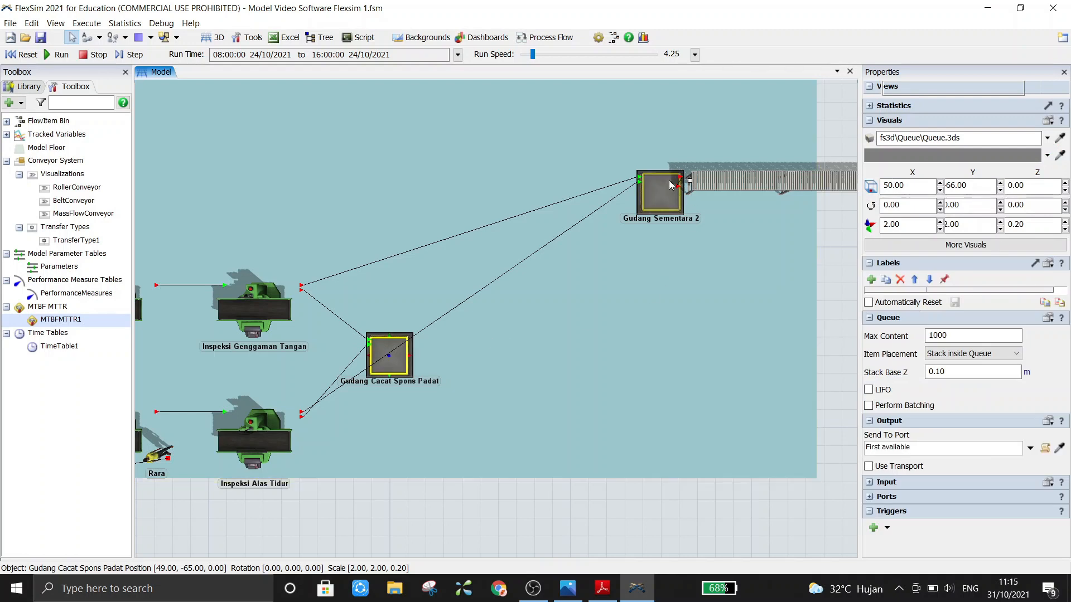
click(647, 190)
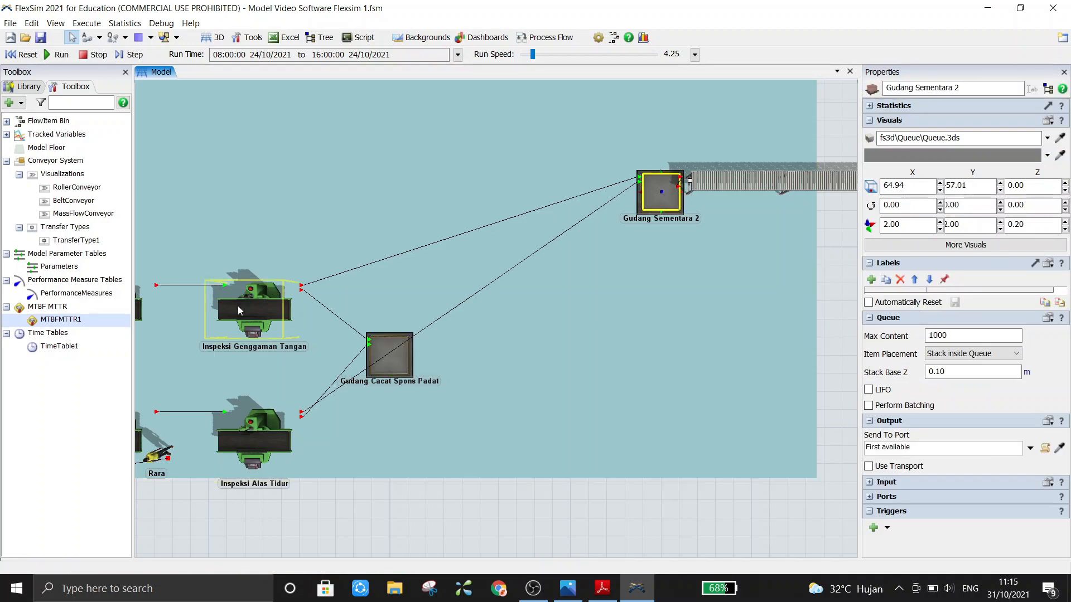
click(464, 515)
Locate the wheel line in the model, and switch to the PDF to read the wheel arrival, transport and inspection requirements.
scroll(463, 514, down, 3)
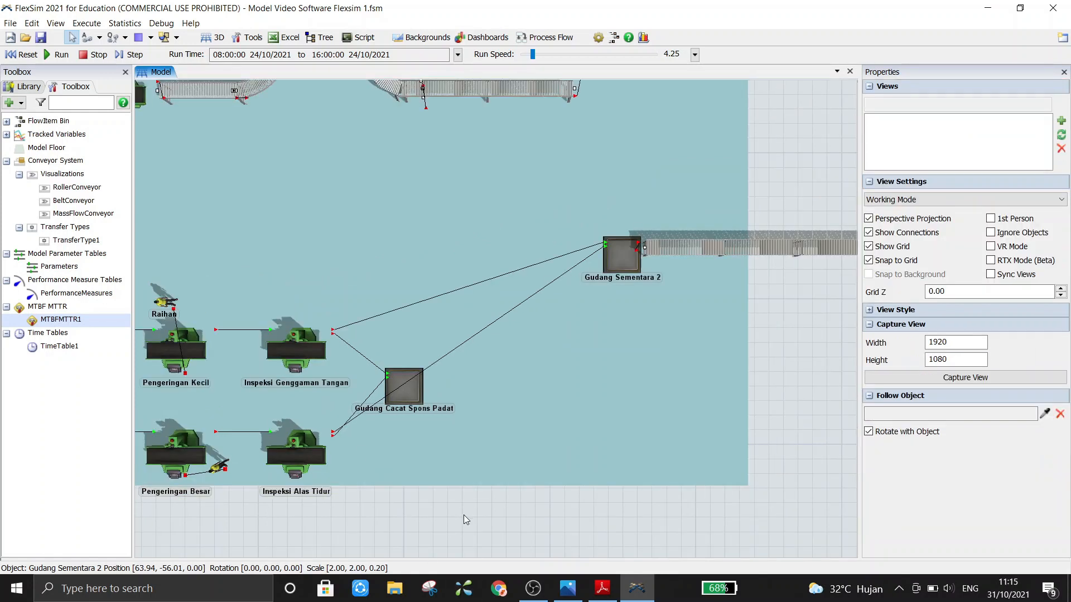
drag(463, 516, 700, 517)
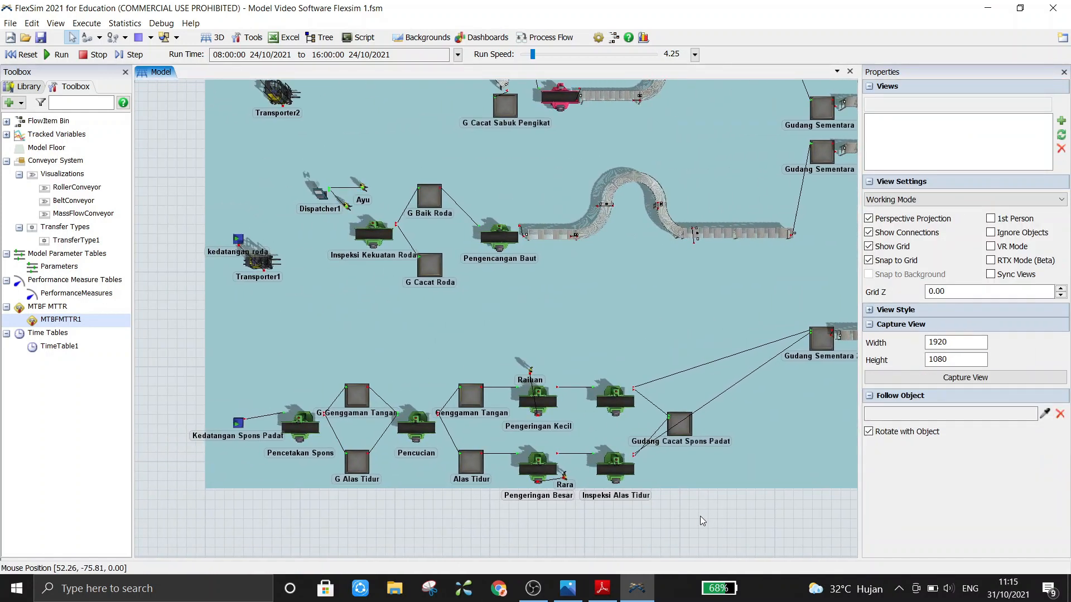
drag(168, 269, 169, 400)
mouse_move(602, 588)
click(591, 504)
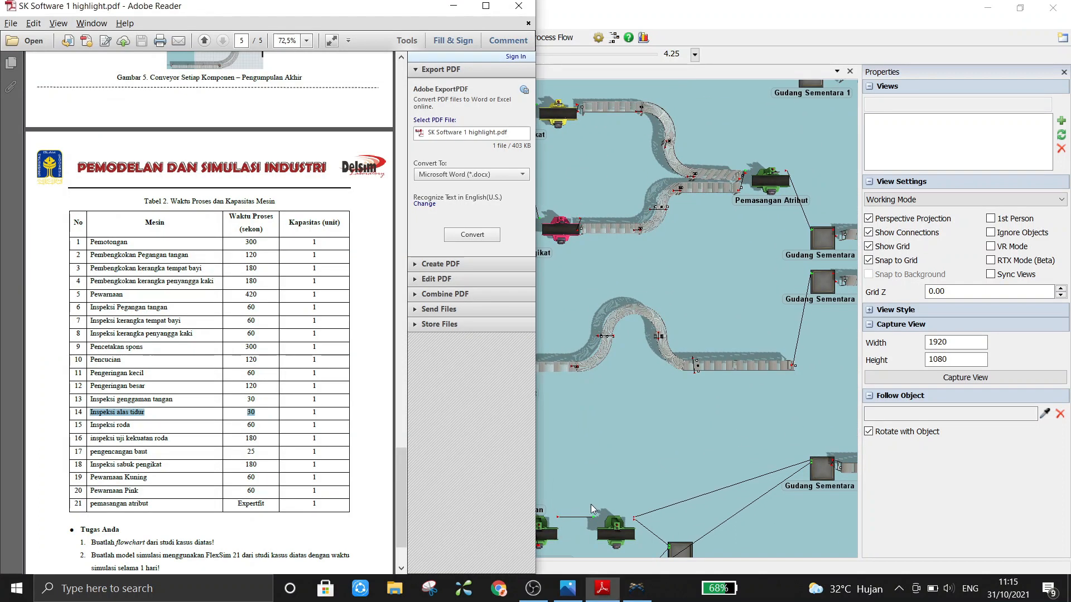
drag(397, 498, 394, 317)
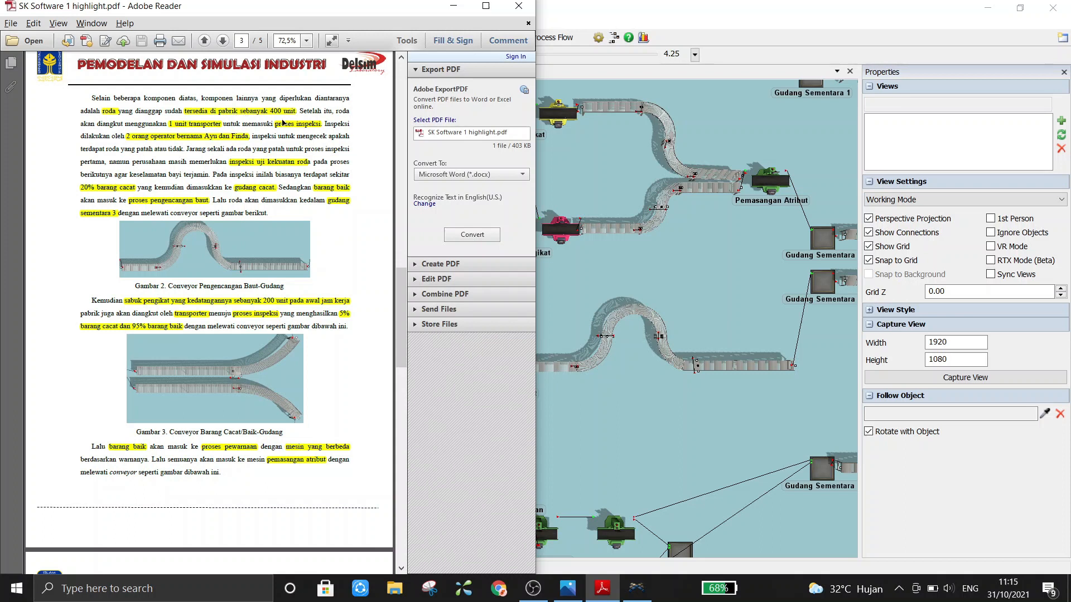
Return to FlexSim and examine the wheel line layout around kedatangan roda, Transporter1, Dispatcher1 and Inspeksi Kekuatan Roda.
click(587, 282)
click(162, 379)
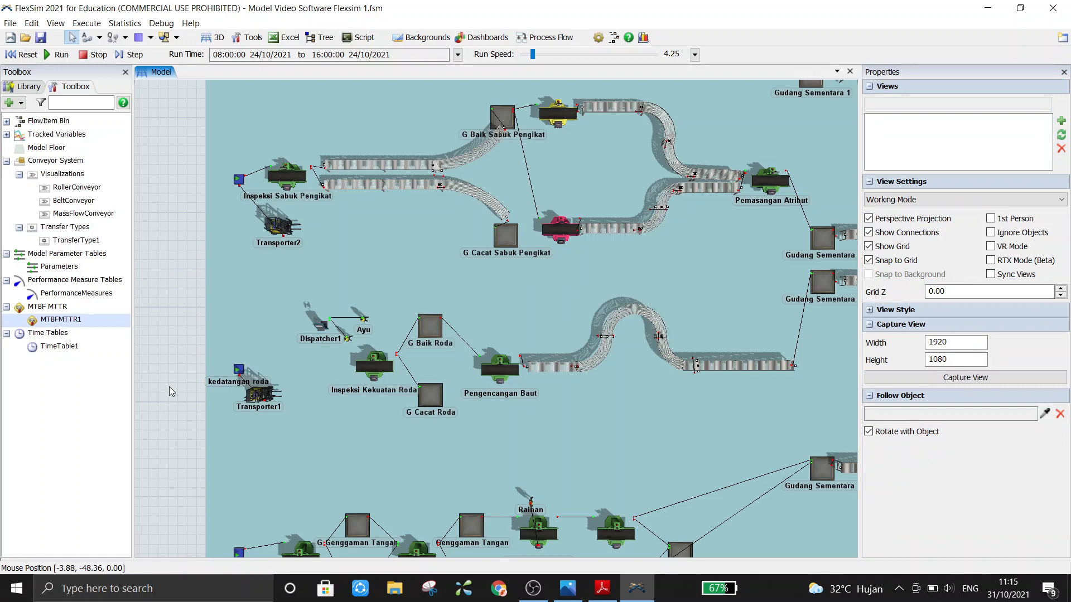
scroll(169, 387, up, 5)
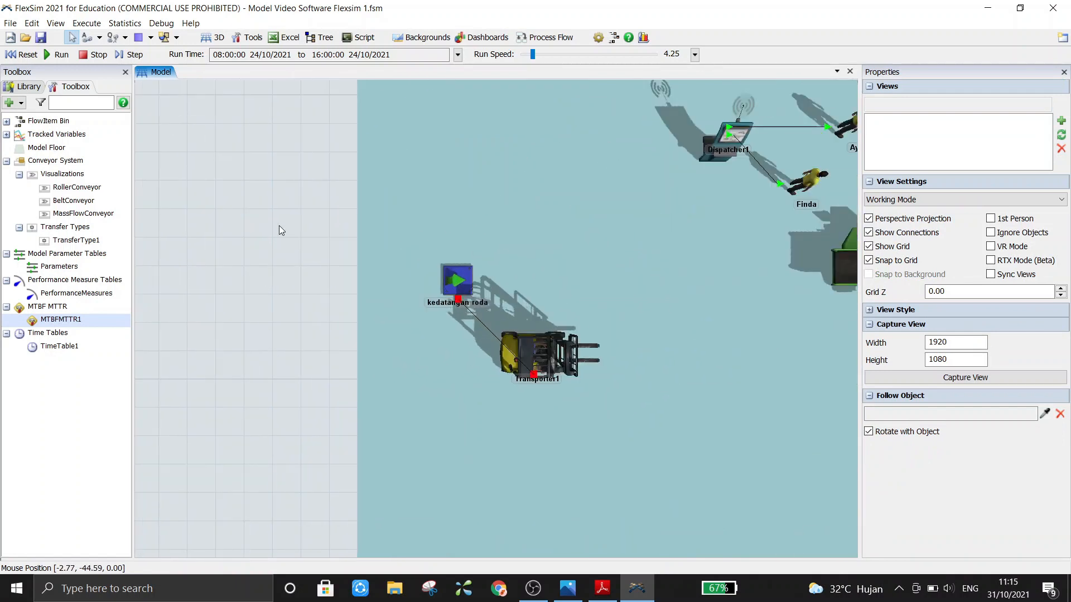
drag(281, 230, 232, 239)
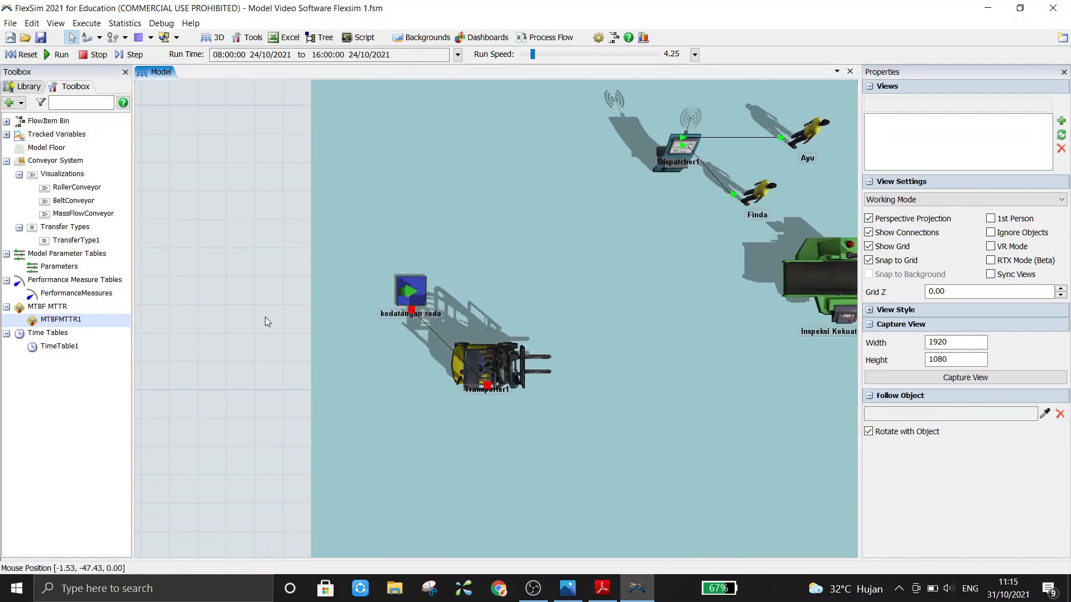
scroll(246, 320, down, 3)
scroll(229, 343, down, 3)
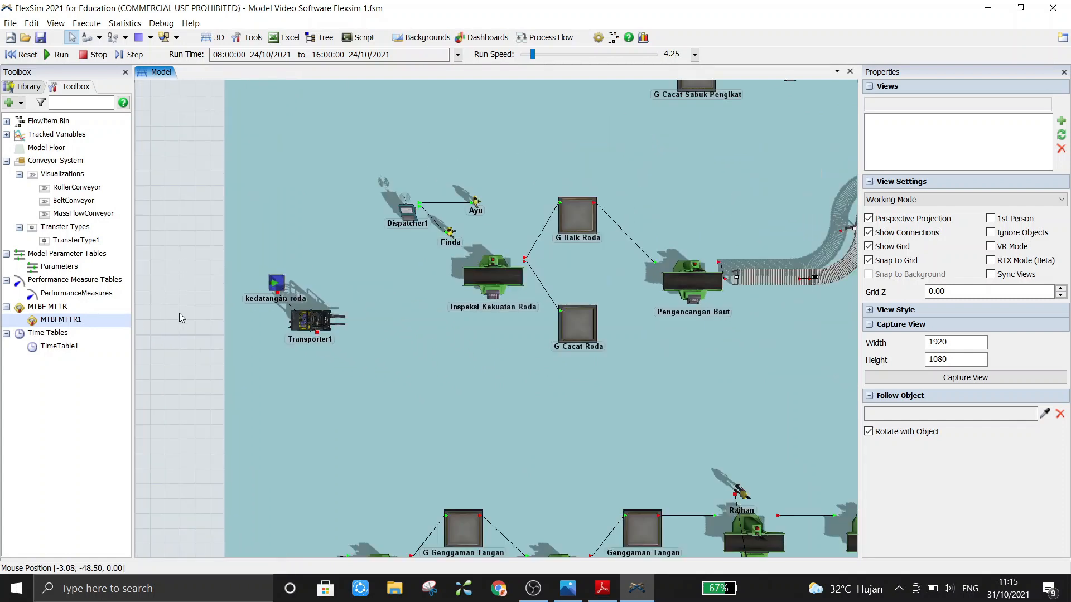
scroll(179, 313, down, 2)
drag(191, 263, 240, 296)
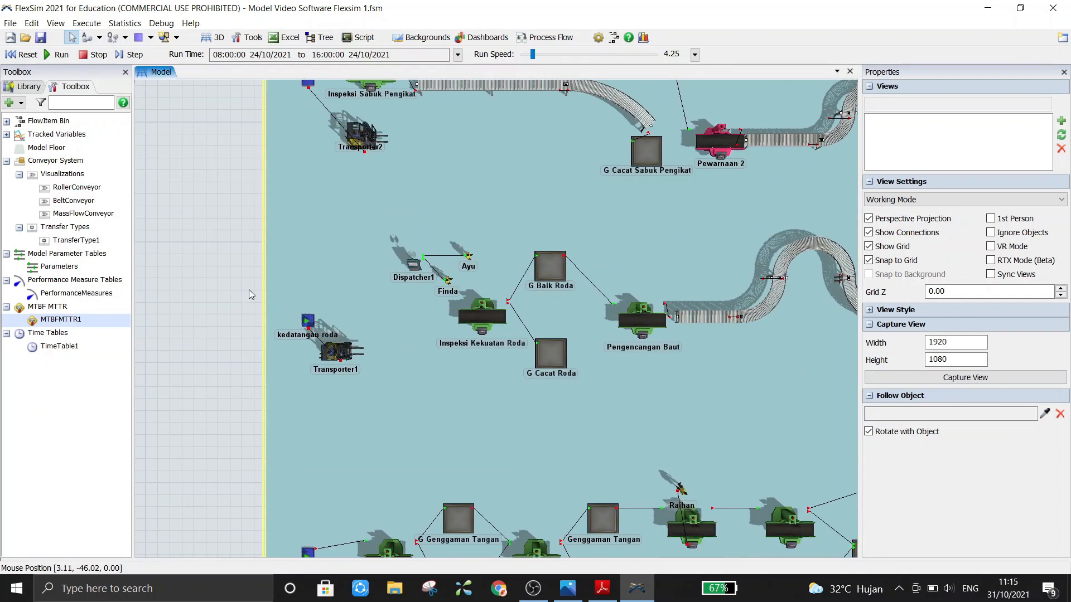
click(31, 86)
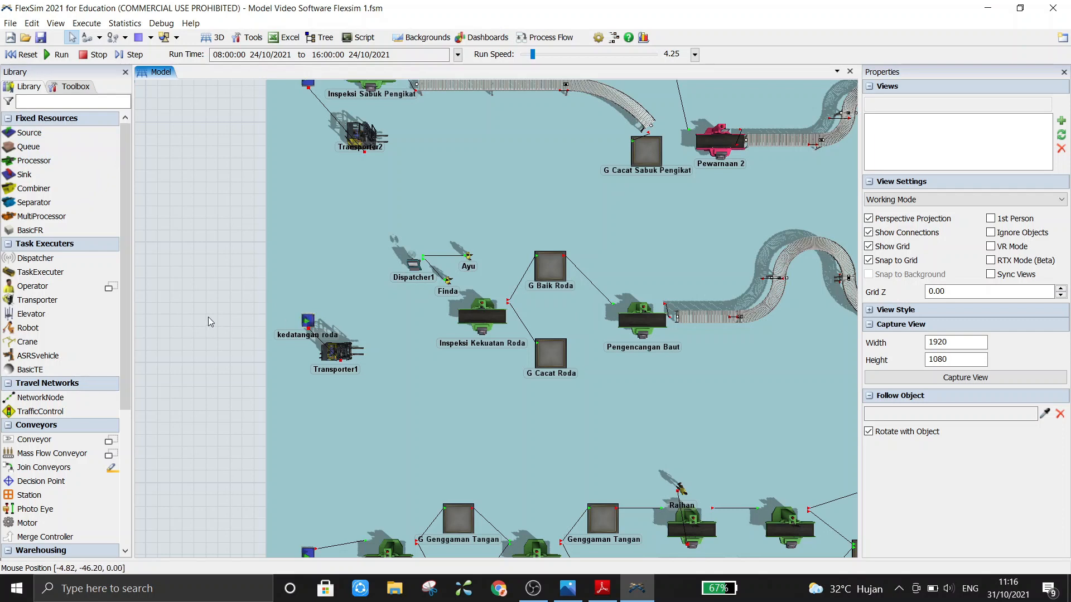
Open the kedatangan roda source properties, keep Arrival Sequence as the arrival style, and open its arrivals table for editing.
scroll(208, 317, up, 5)
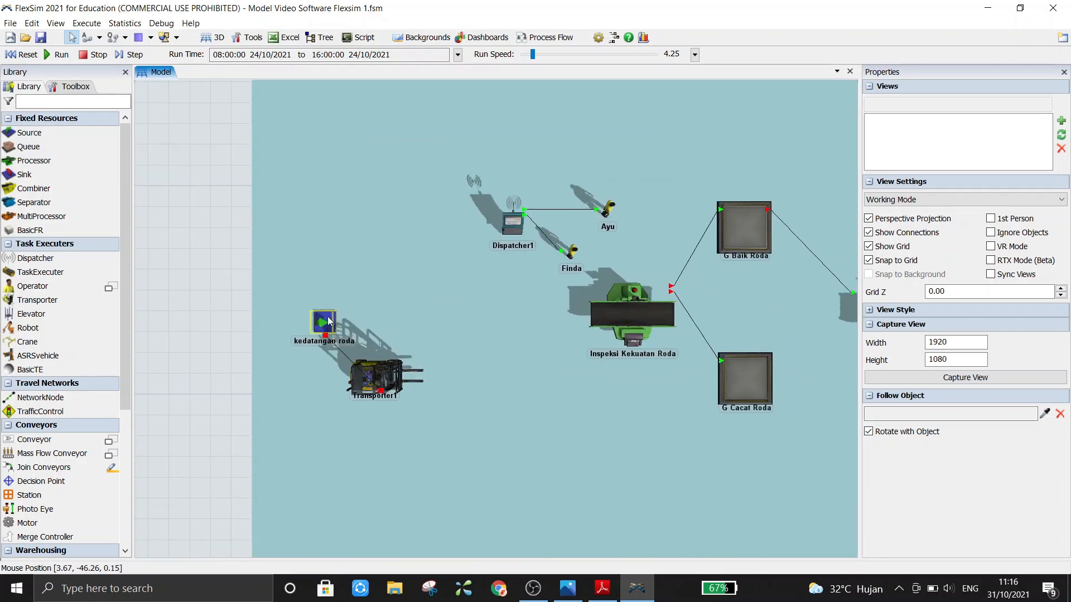
click(328, 321)
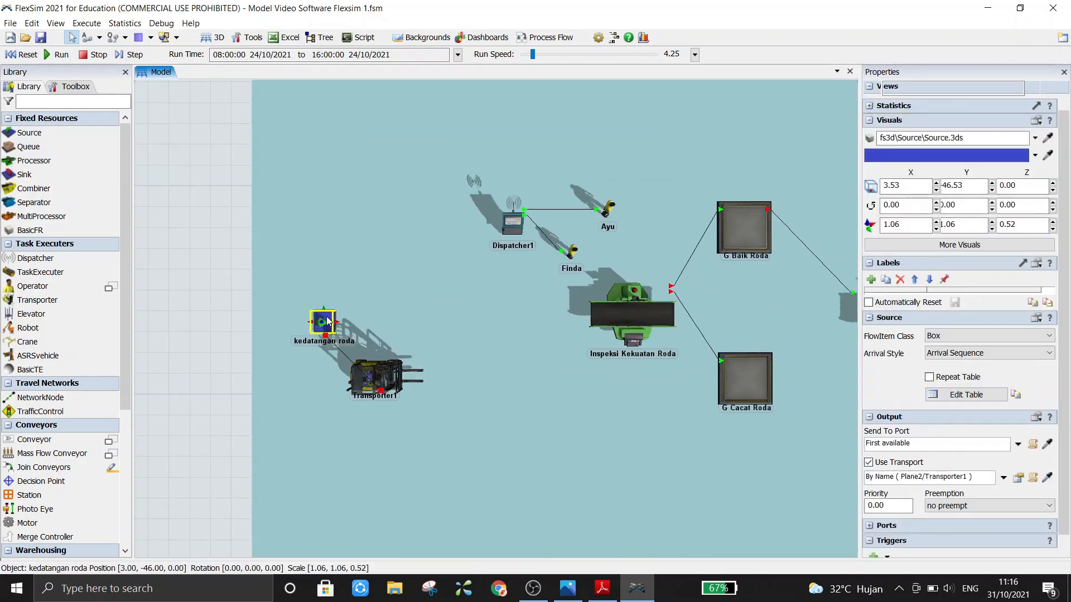
double_click(328, 321)
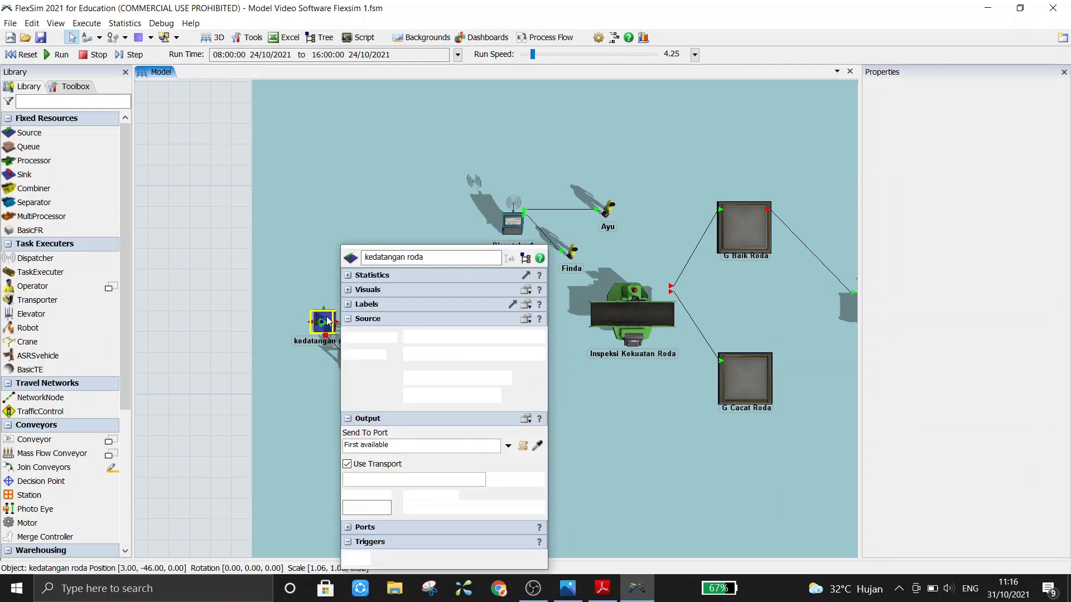
click(348, 418)
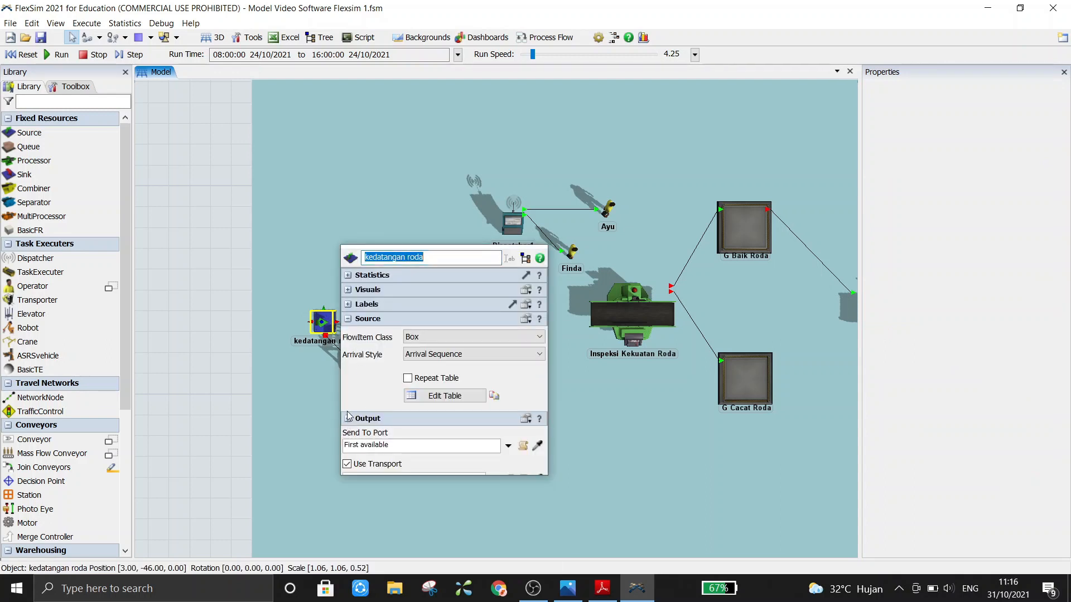
click(444, 354)
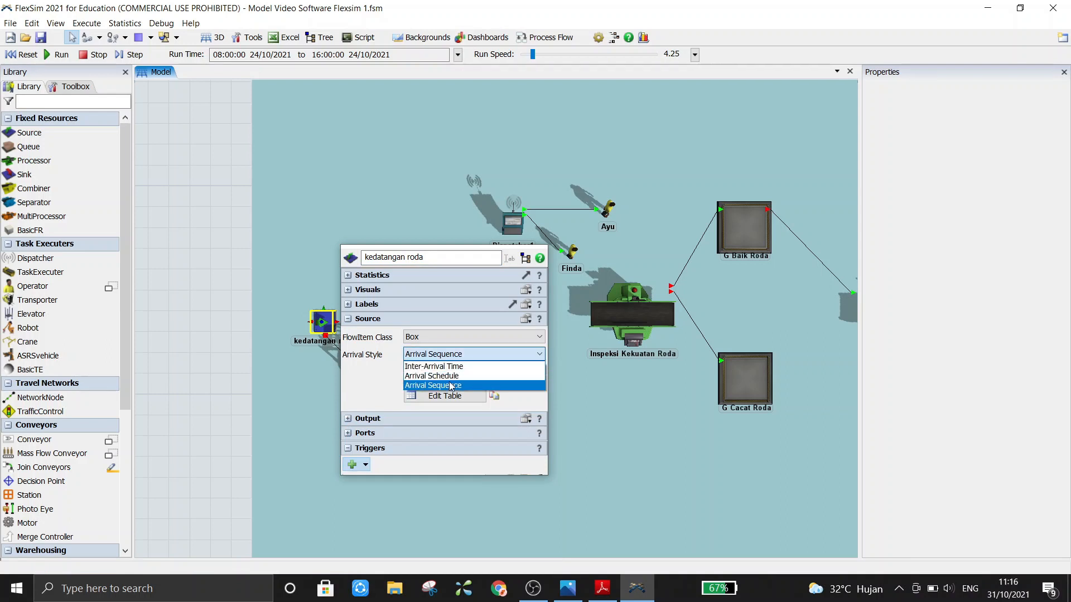
click(379, 381)
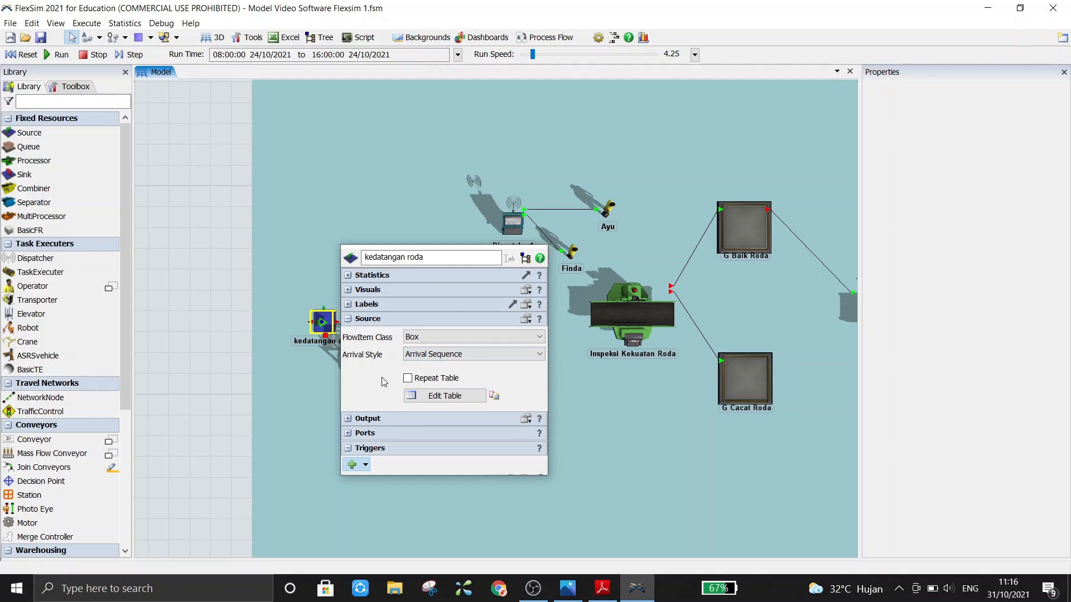
click(444, 396)
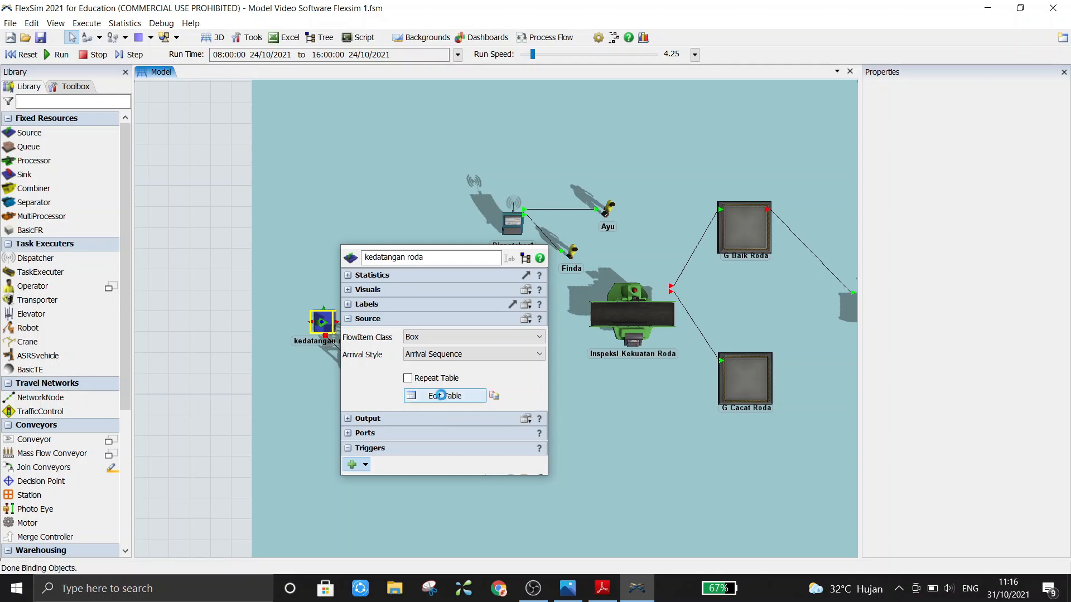
Rename the ItemName column header in the kedatangan roda arrivals table to Roda.
click(293, 128)
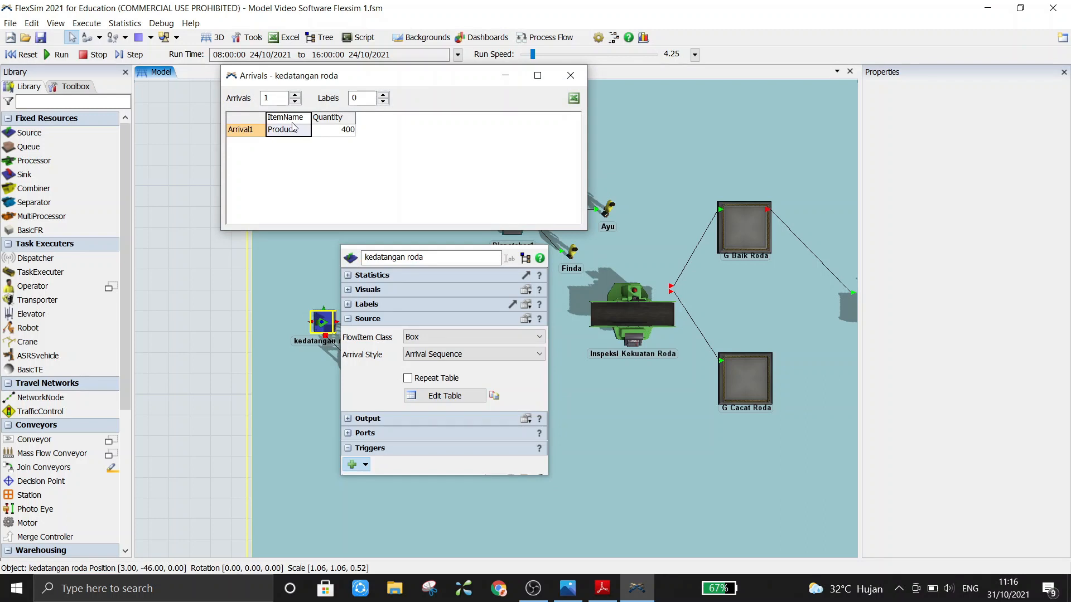
double_click(293, 119)
text(Roda)
click(331, 161)
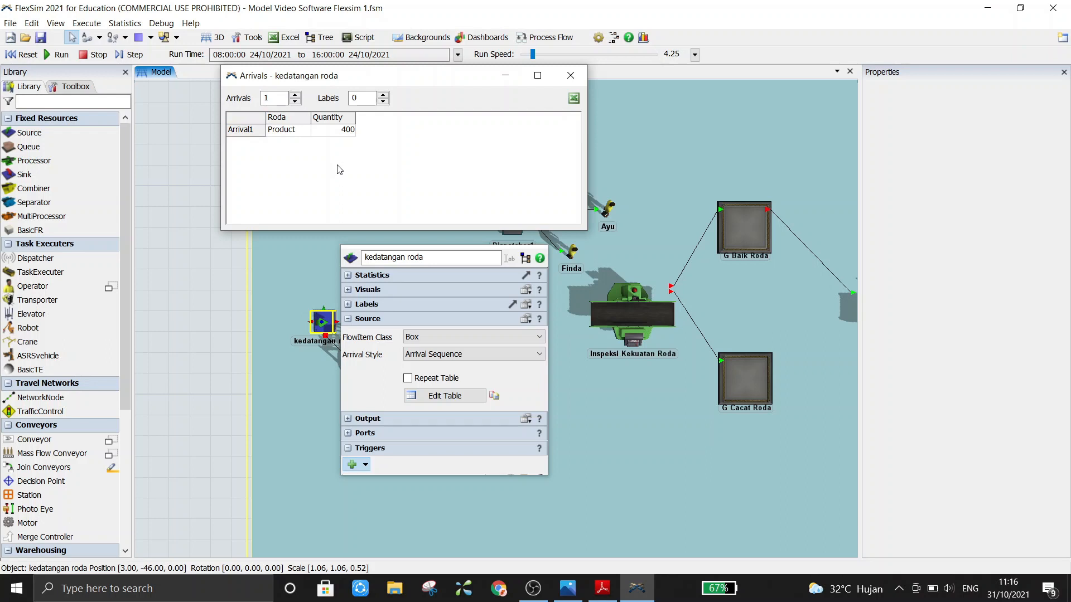
Change the Roda column header back to Item Name and set Arrival1's item name to Roda, closing the arrivals table.
click(289, 128)
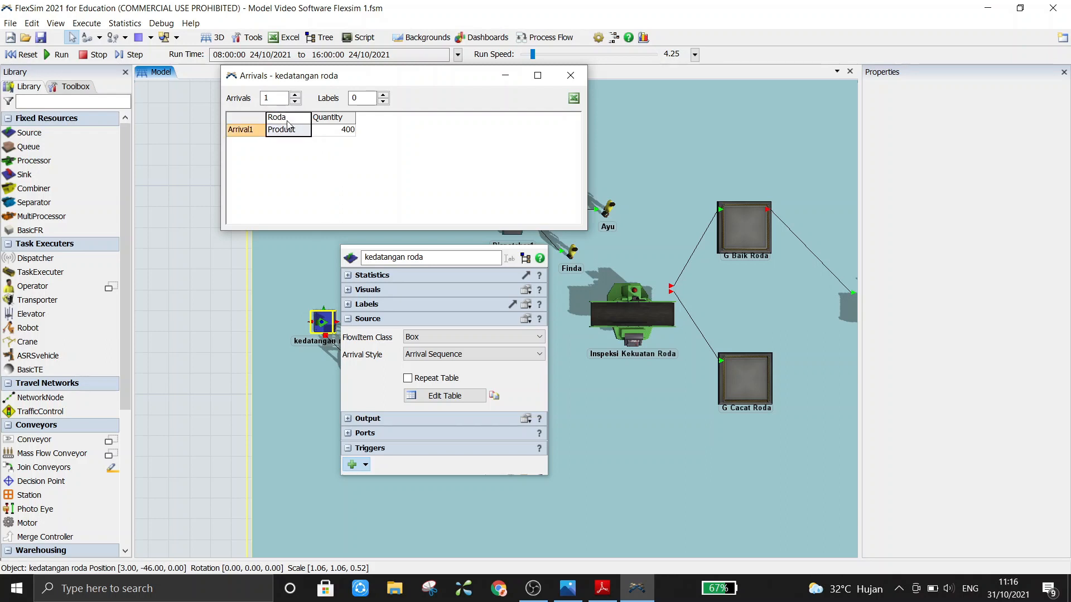
double_click(288, 119)
text(Item Name)
double_click(286, 130)
text(Roda)
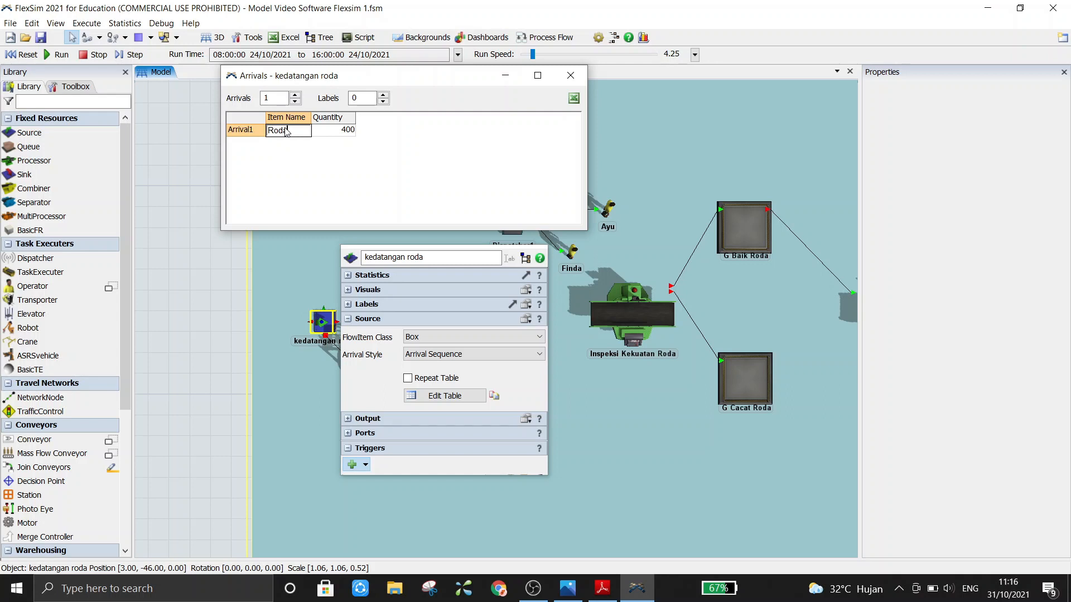
click(337, 168)
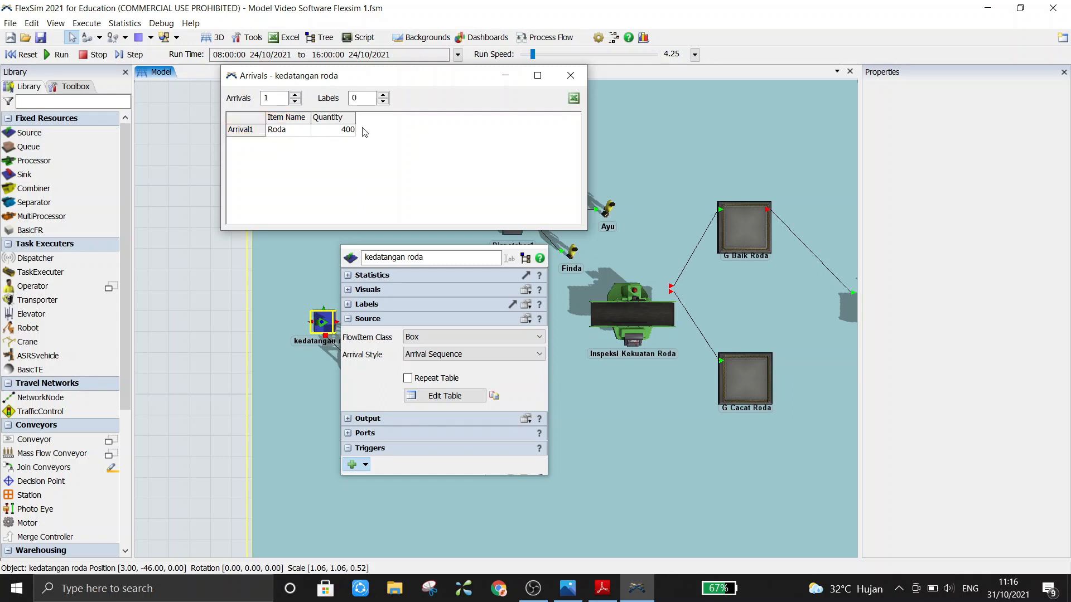
click(570, 75)
click(203, 279)
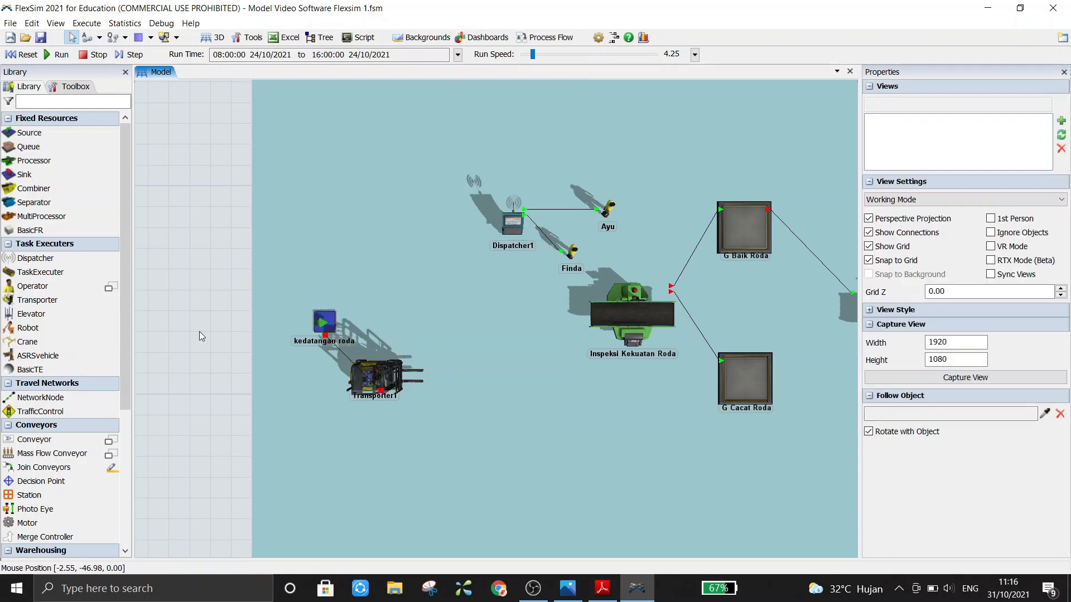
Connect the kedatangan roda source to the Inspeksi Kekuatan Roda processor.
drag(199, 333, 180, 329)
click(322, 321)
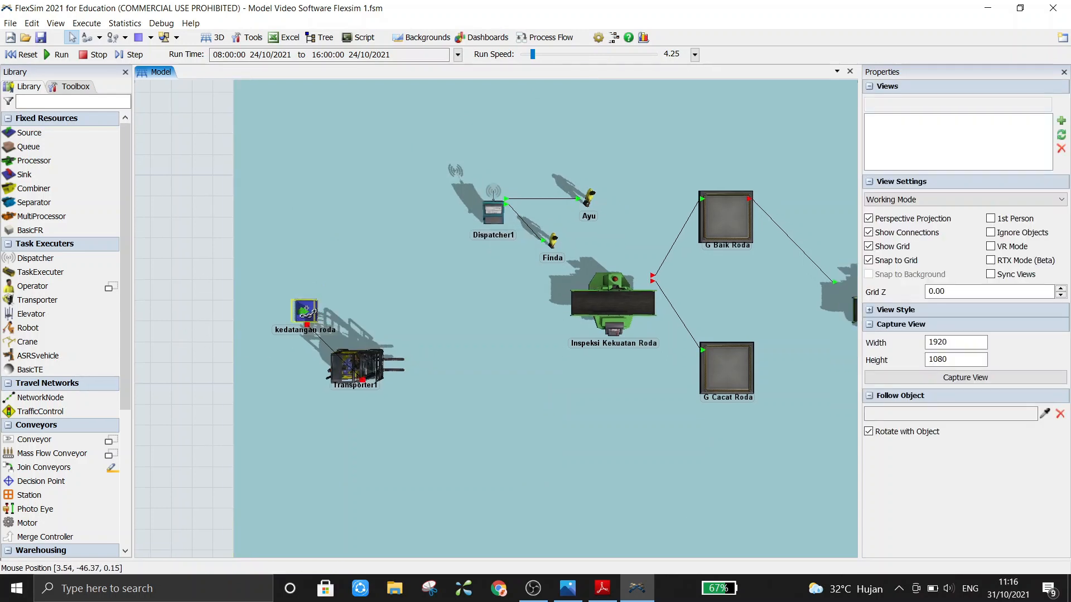
click(598, 300)
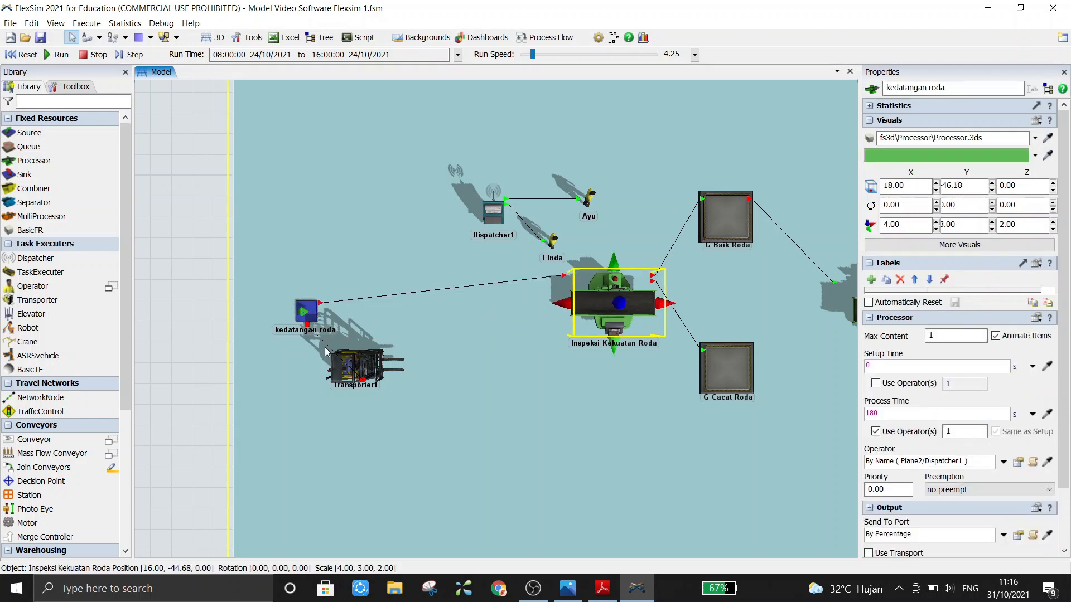
click(195, 298)
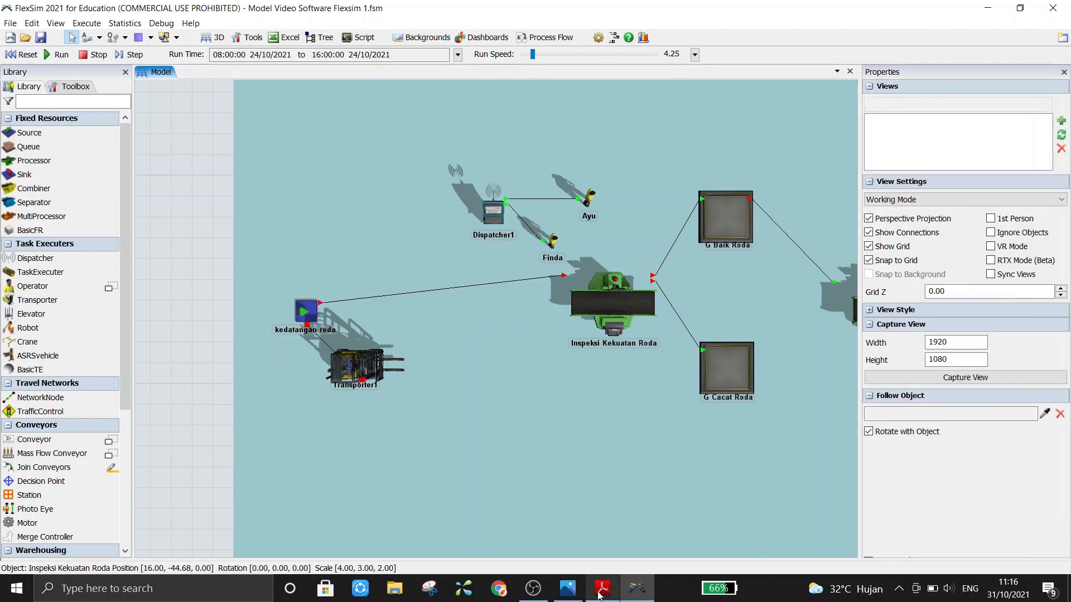
Check the PDF for the wheel transport and inspection requirements, and return to the FlexSim model.
click(599, 591)
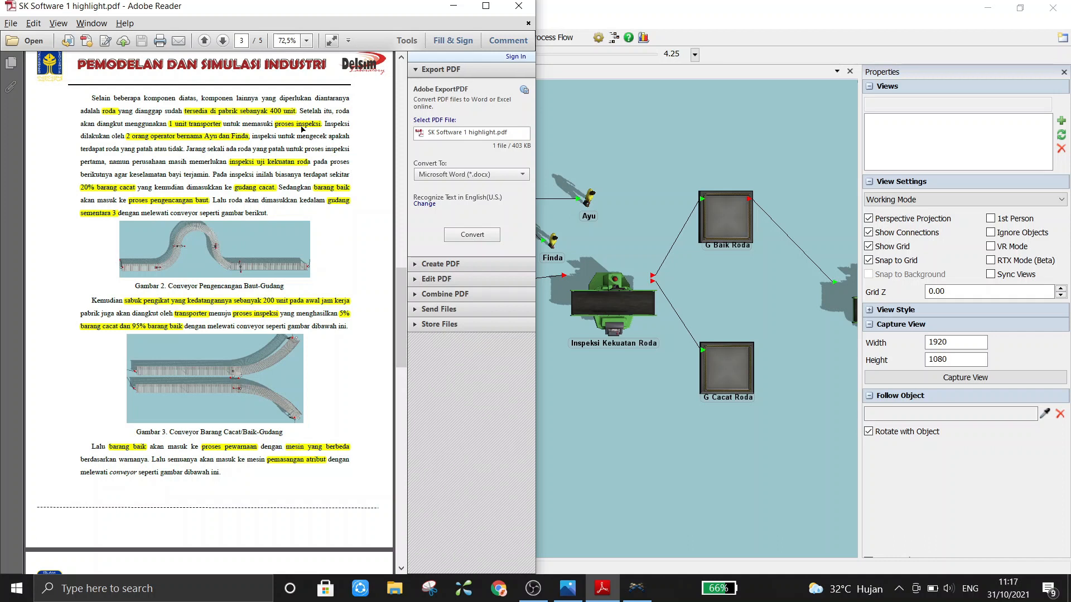
click(614, 140)
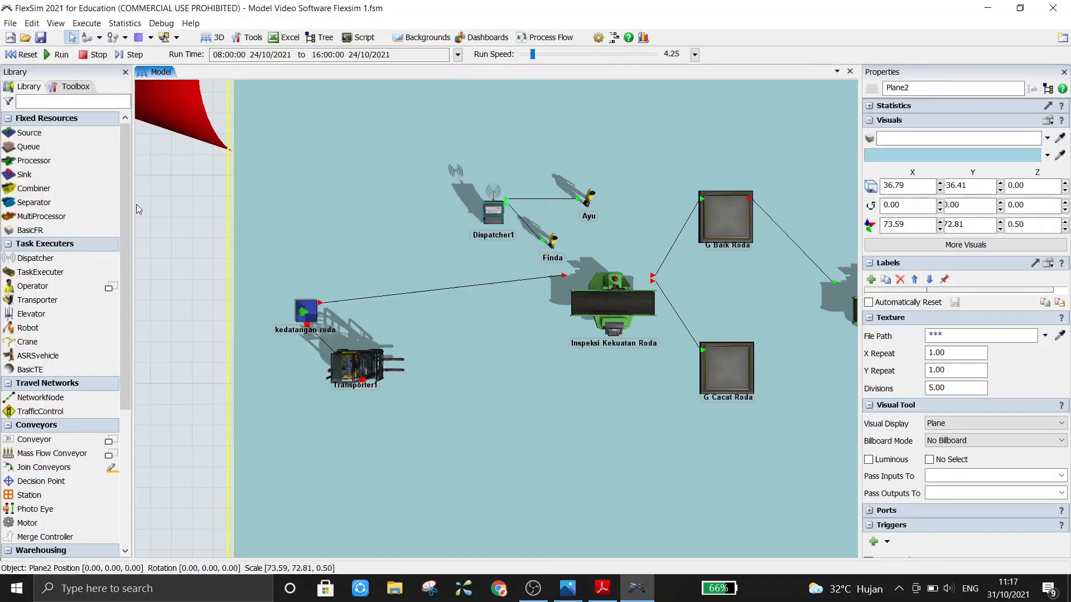
click(178, 222)
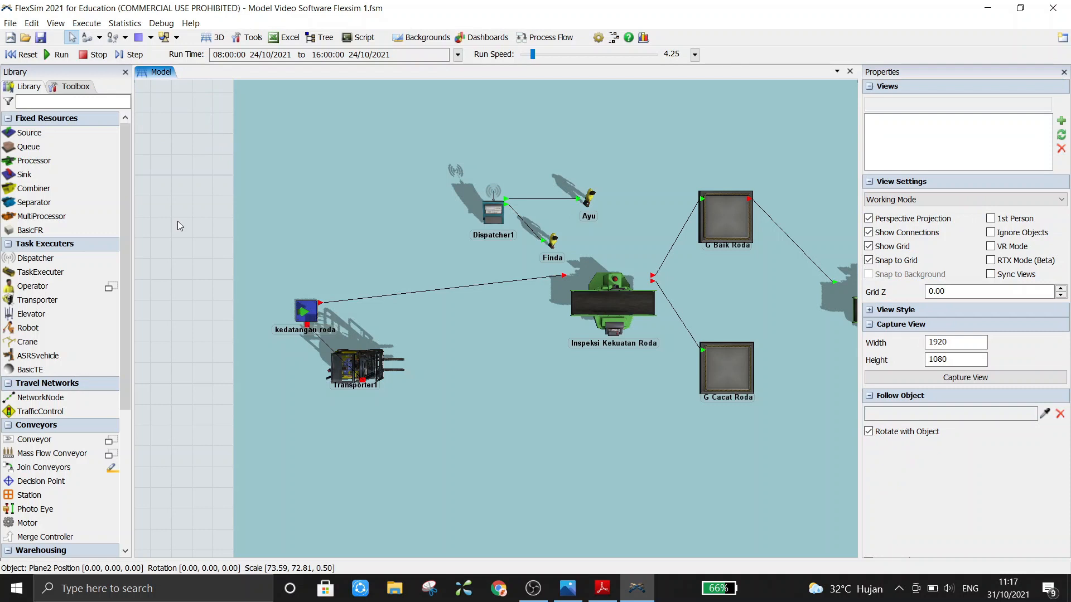
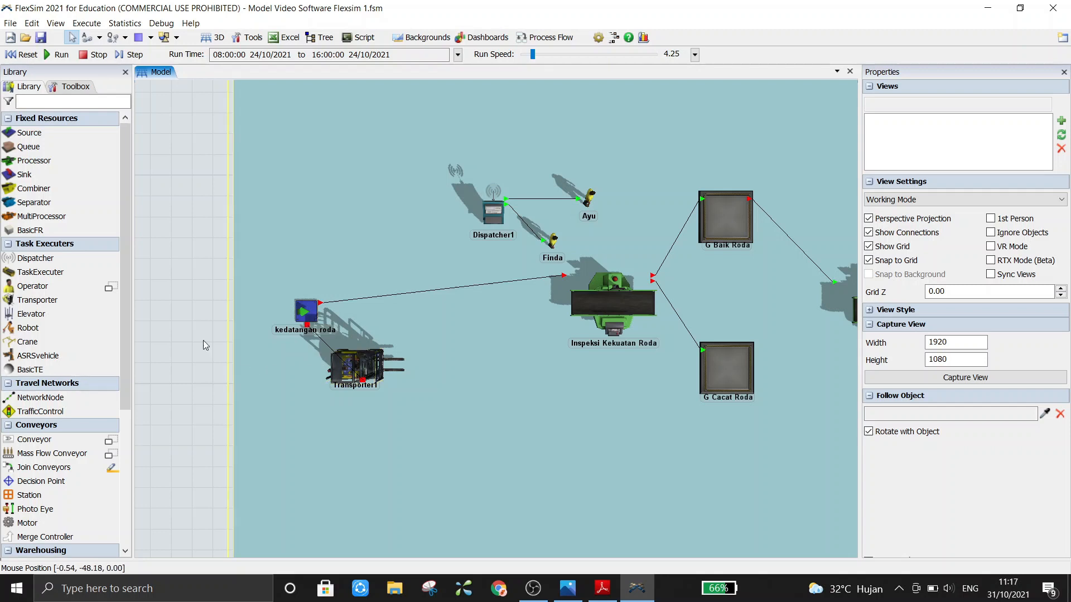
Set the transport reference of kedatangan roda to Plane2/Transporter1 using a direct Object By Name selection in its output settings.
click(306, 313)
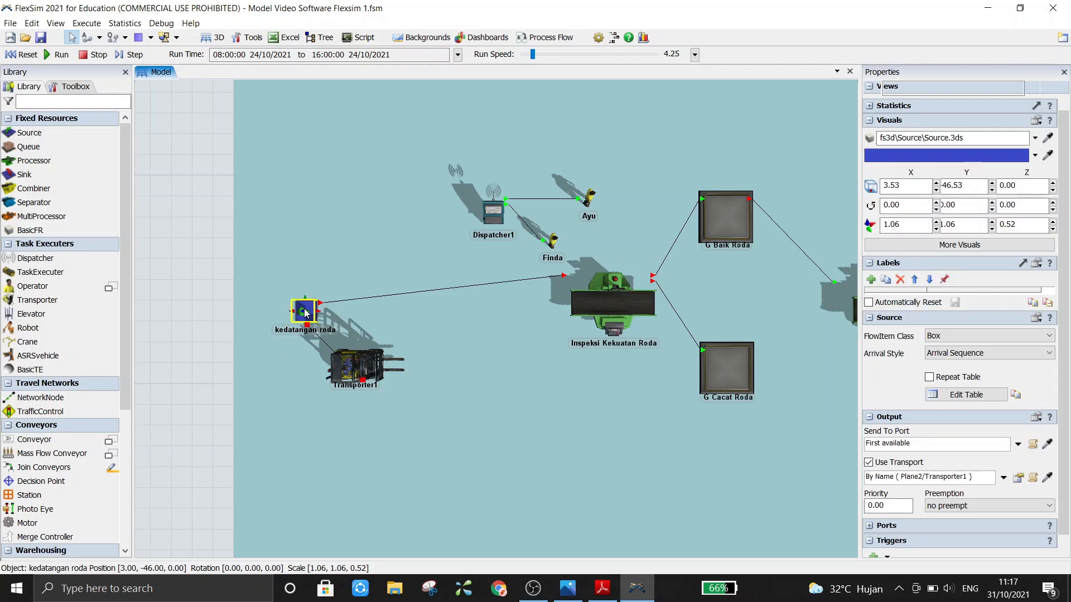
double_click(306, 313)
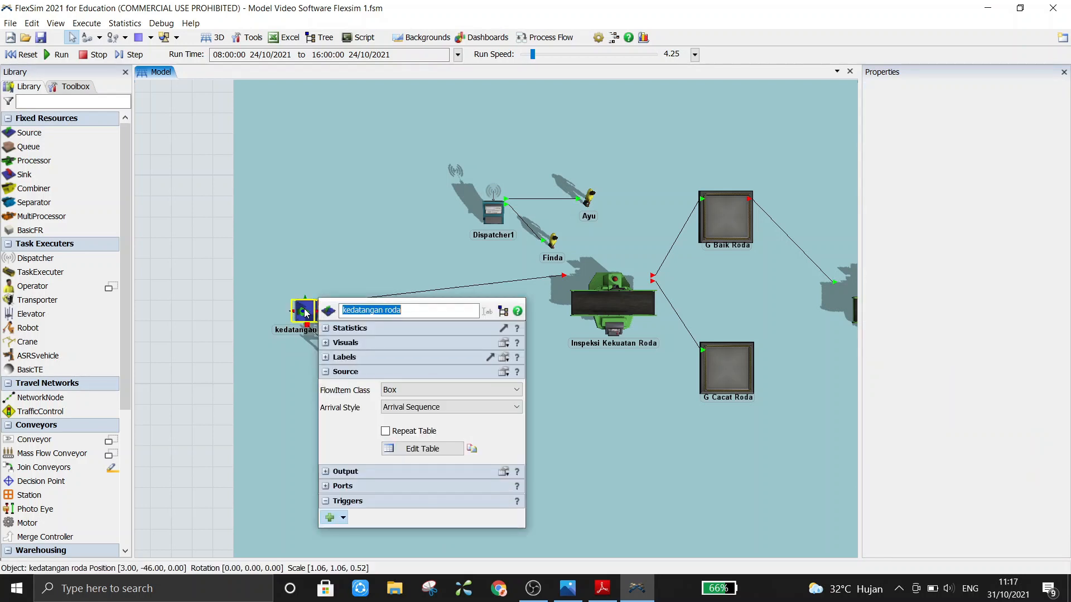
click(326, 372)
click(326, 387)
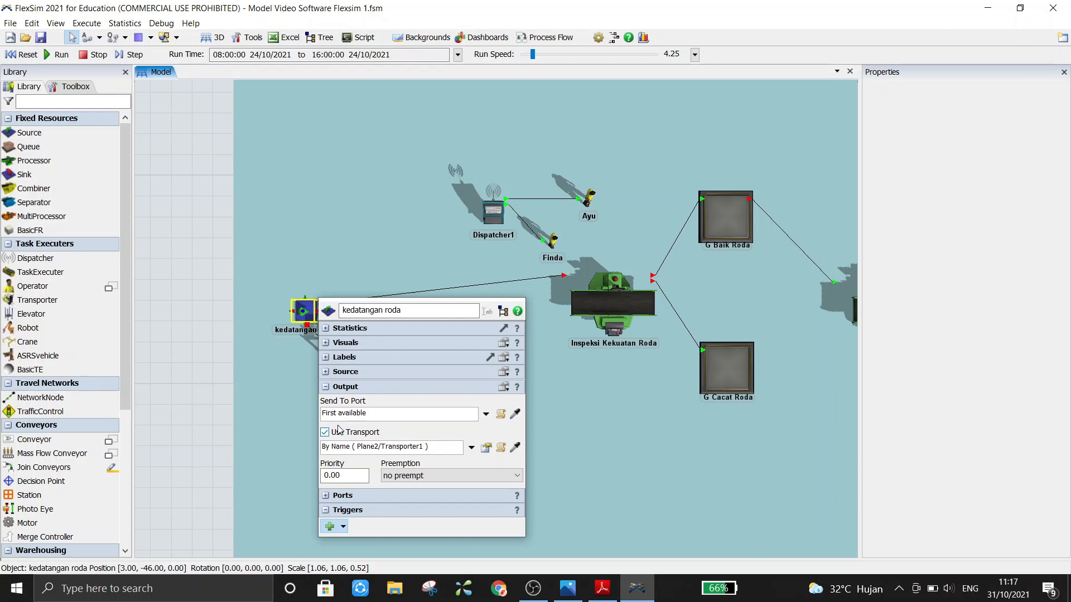
click(472, 449)
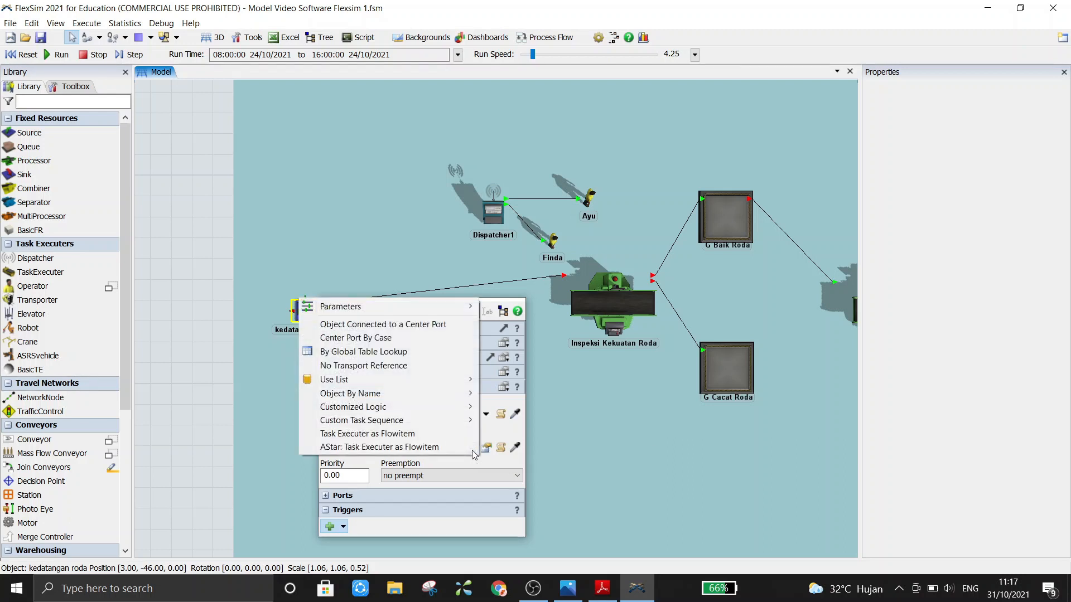
mouse_move(446, 395)
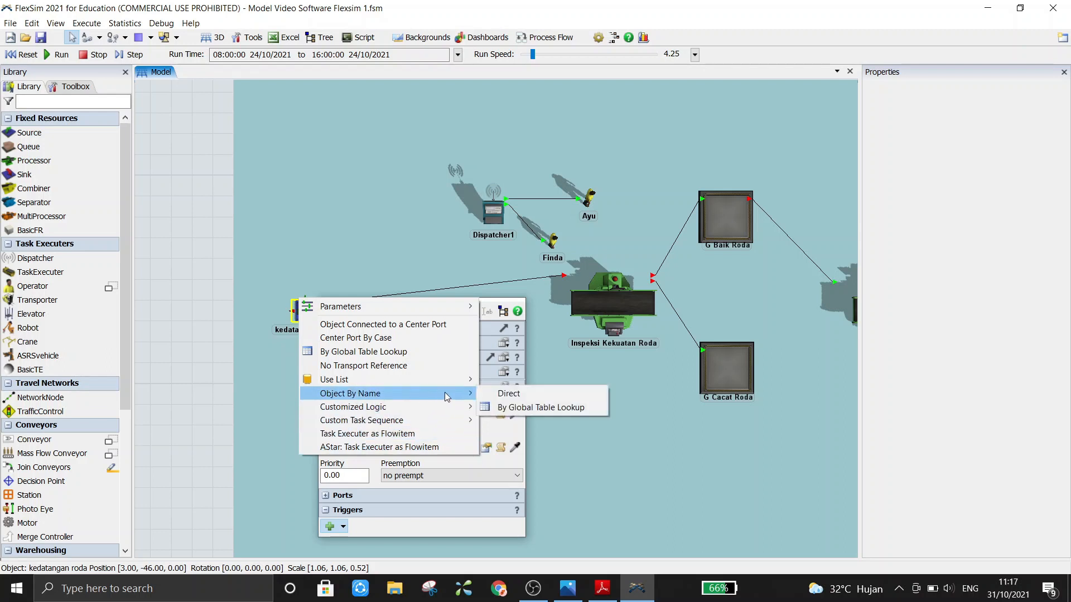
click(513, 397)
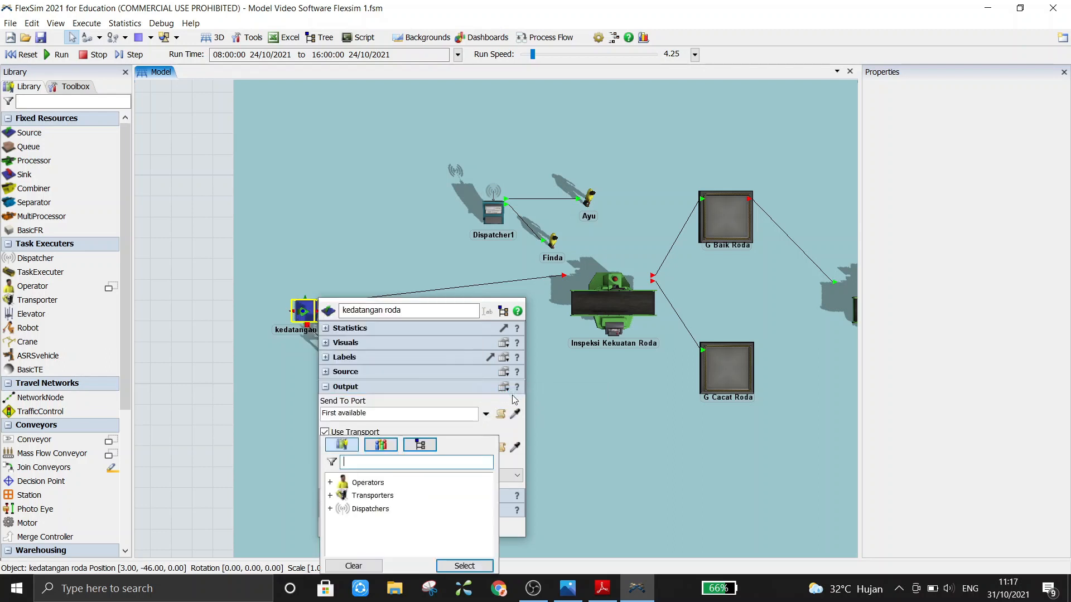
double_click(358, 496)
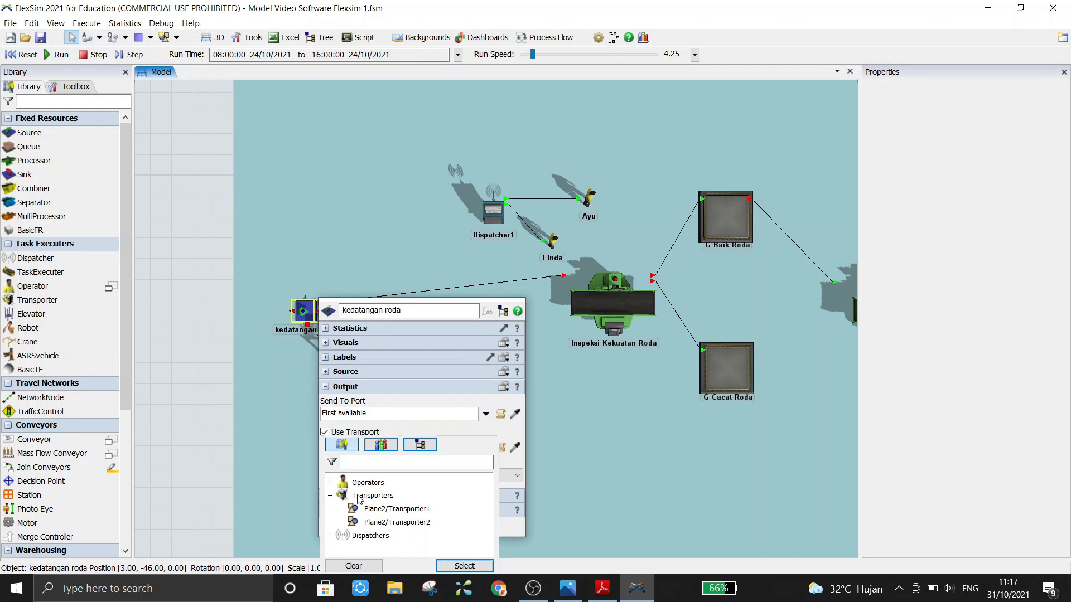
click(388, 511)
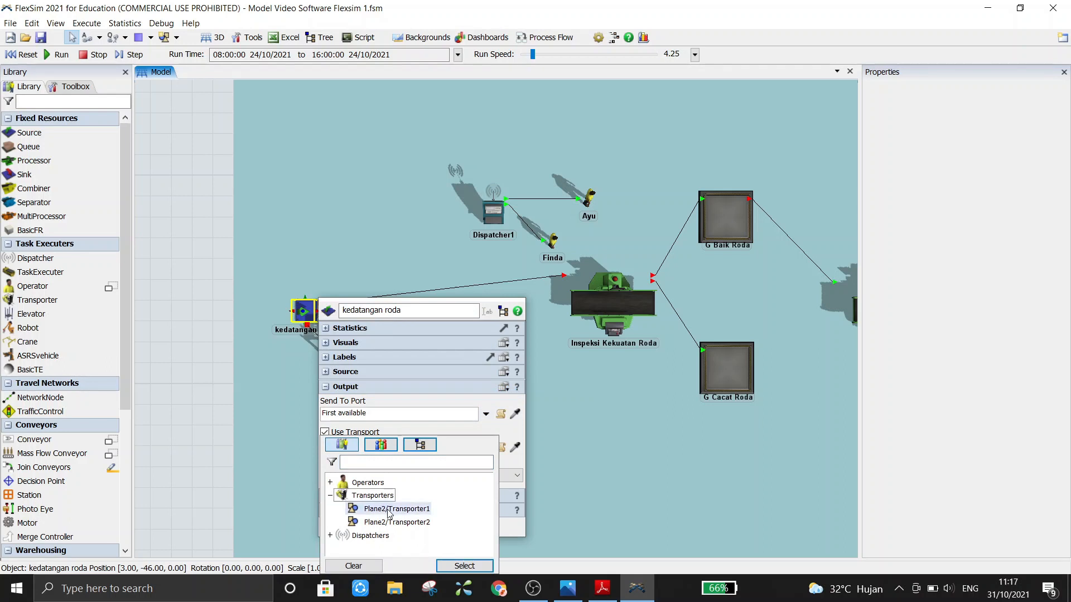
click(463, 565)
click(189, 329)
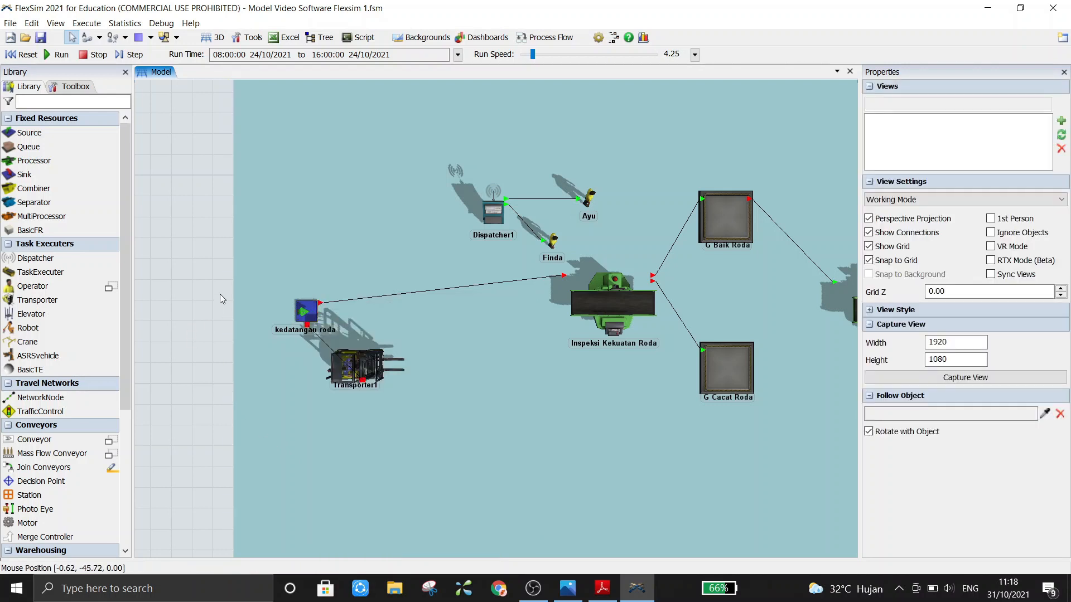
Review the wheel inspection requirements in the case study PDF and return to the FlexSim model.
scroll(209, 279, down, 2)
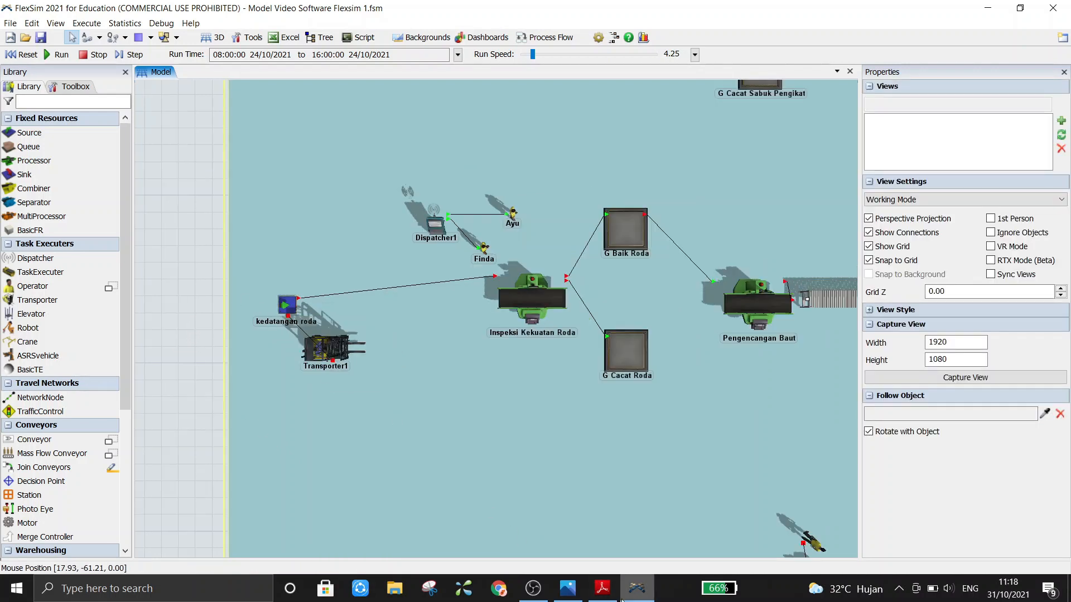
click(602, 588)
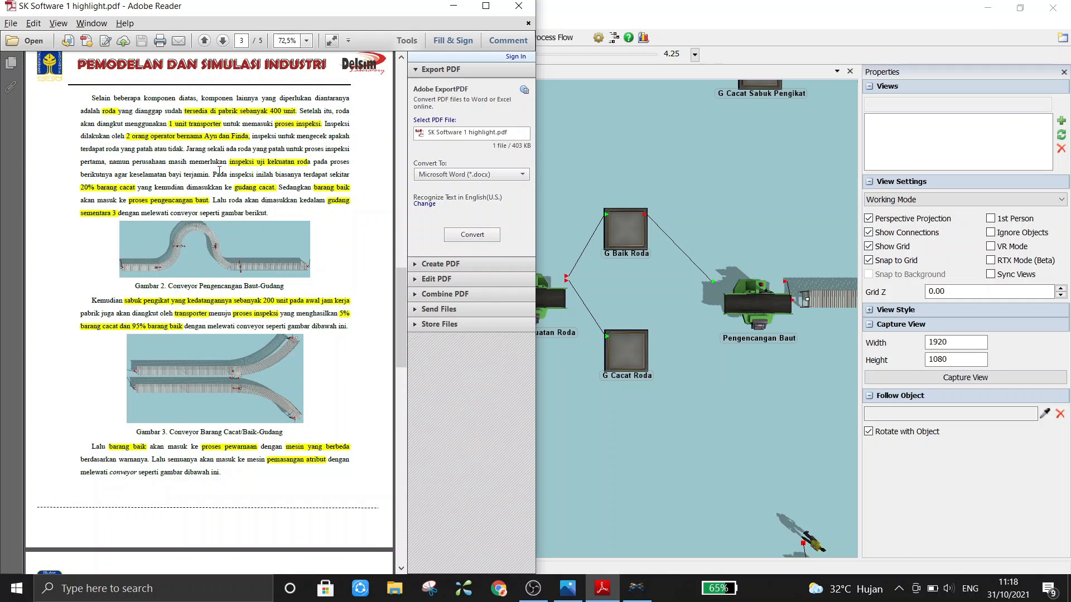
click(580, 139)
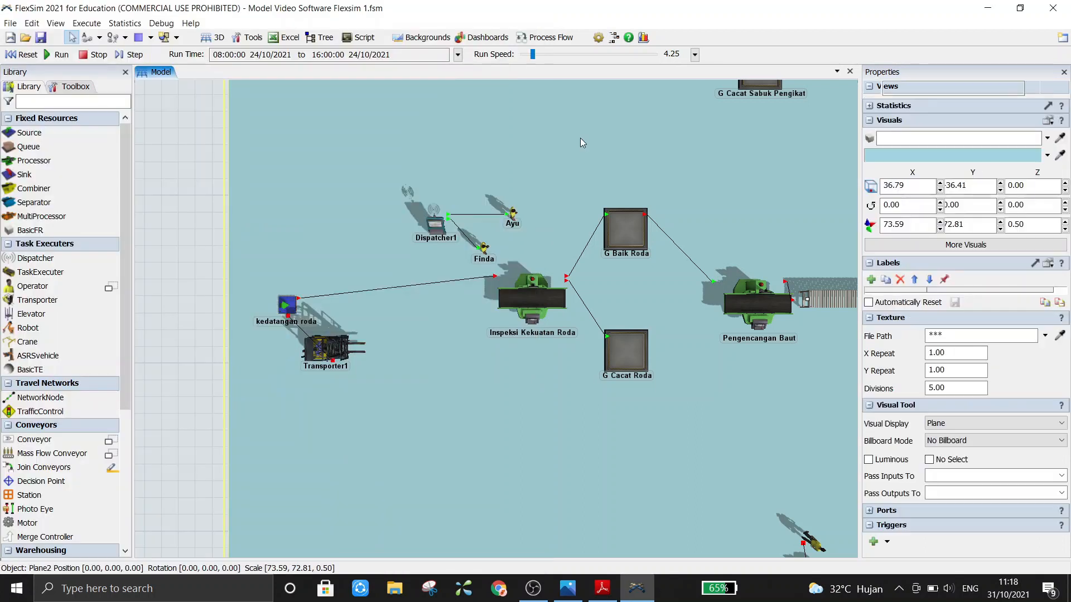
click(183, 265)
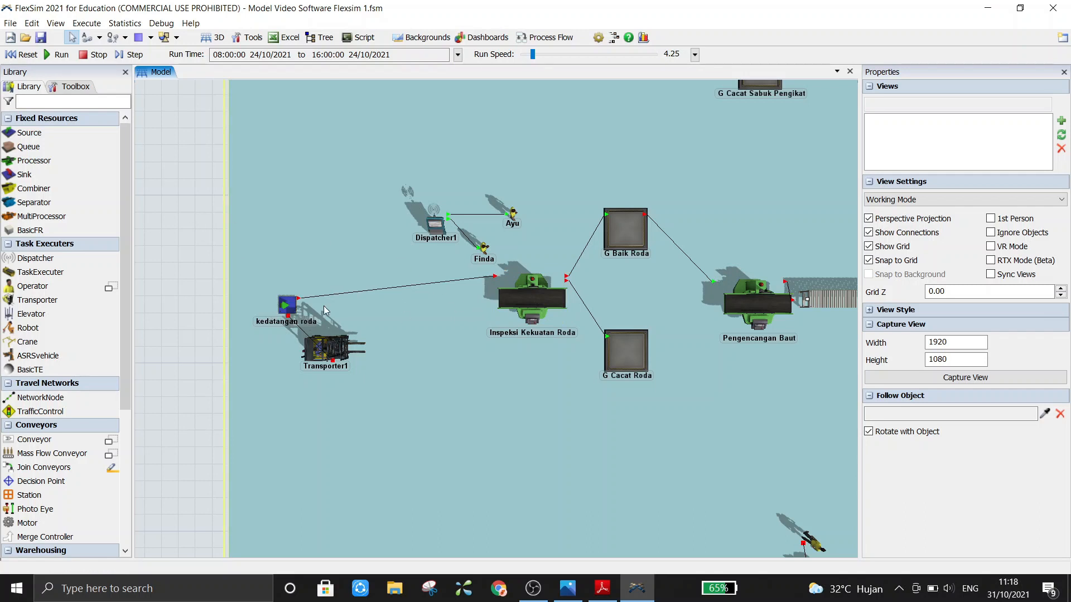
Disconnect the kedatangan roda source from the Inspeksi Kekuatan Roda processor.
click(287, 304)
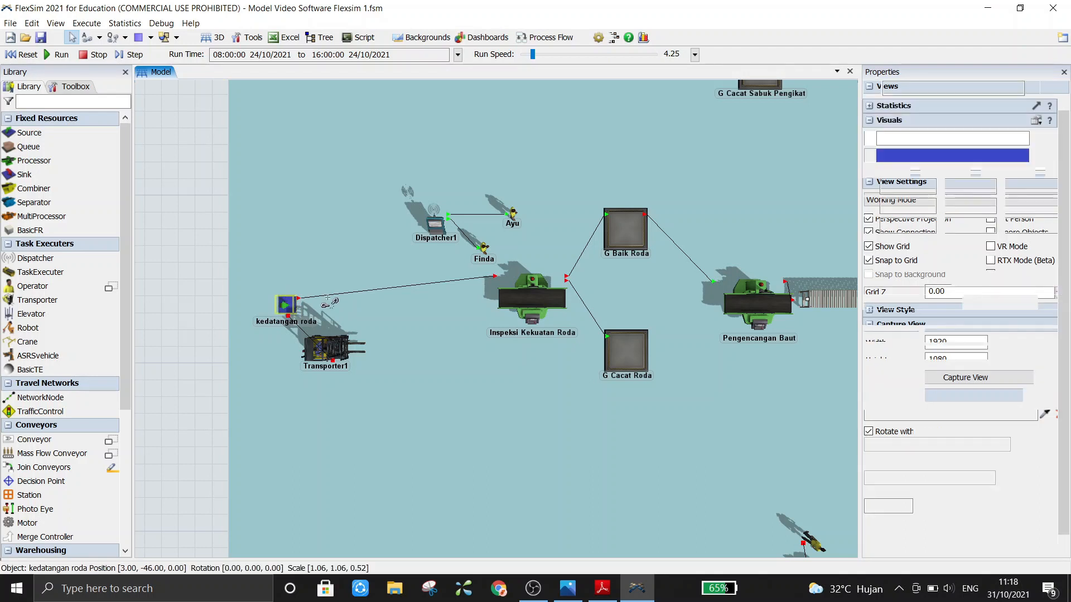
click(534, 296)
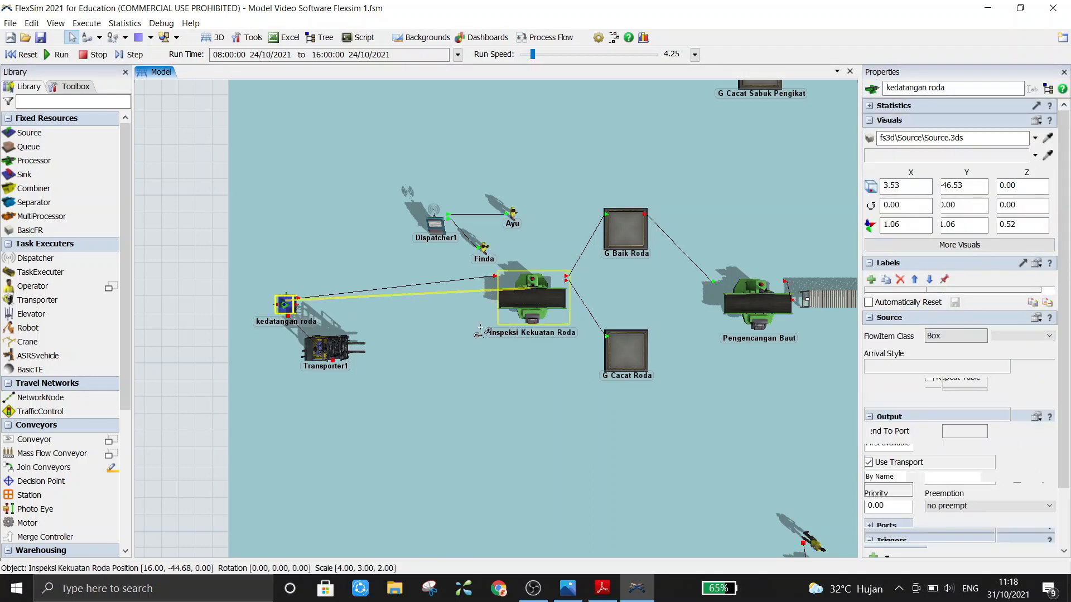
click(208, 254)
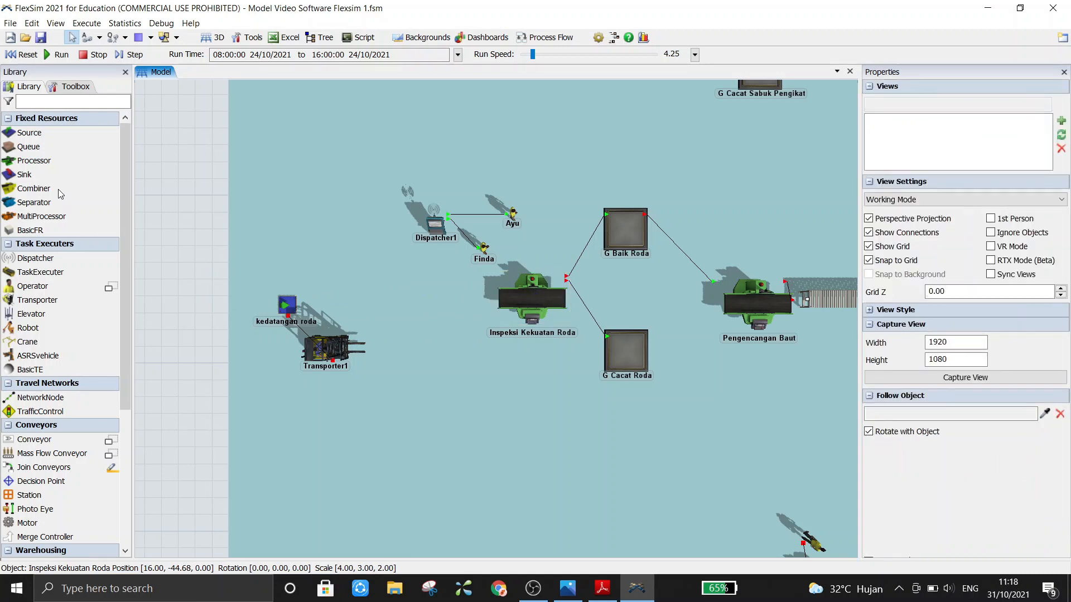
Add a Processor between kedatangan roda and Inspeksi Kekuatan Roda and name it Inspeksi roda.
drag(41, 163, 444, 319)
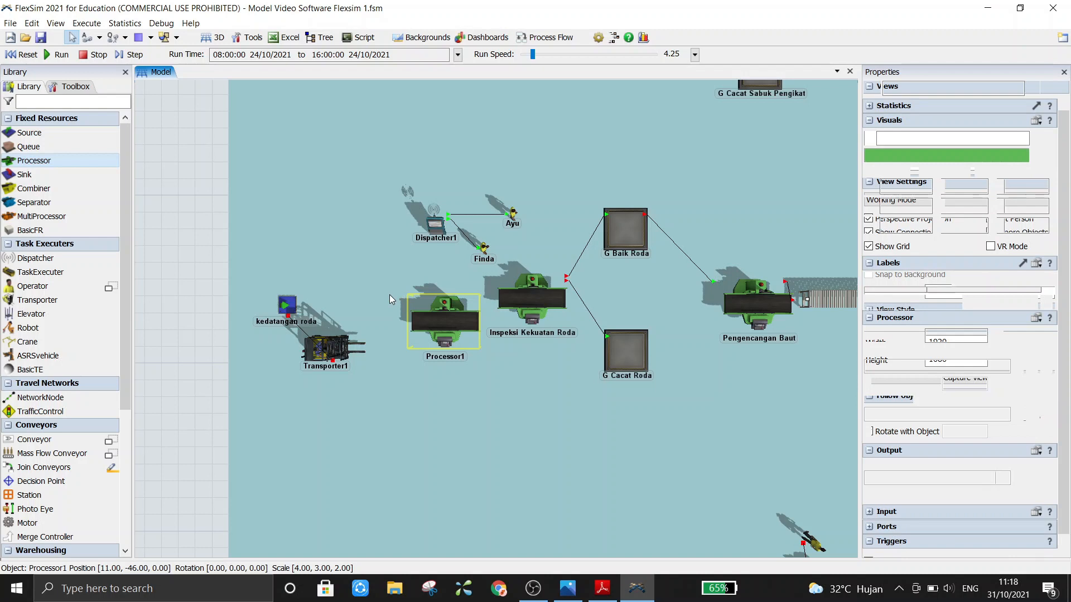
mouse_move(399, 293)
mouse_down()
mouse_move(372, 305)
mouse_move(398, 308)
mouse_up()
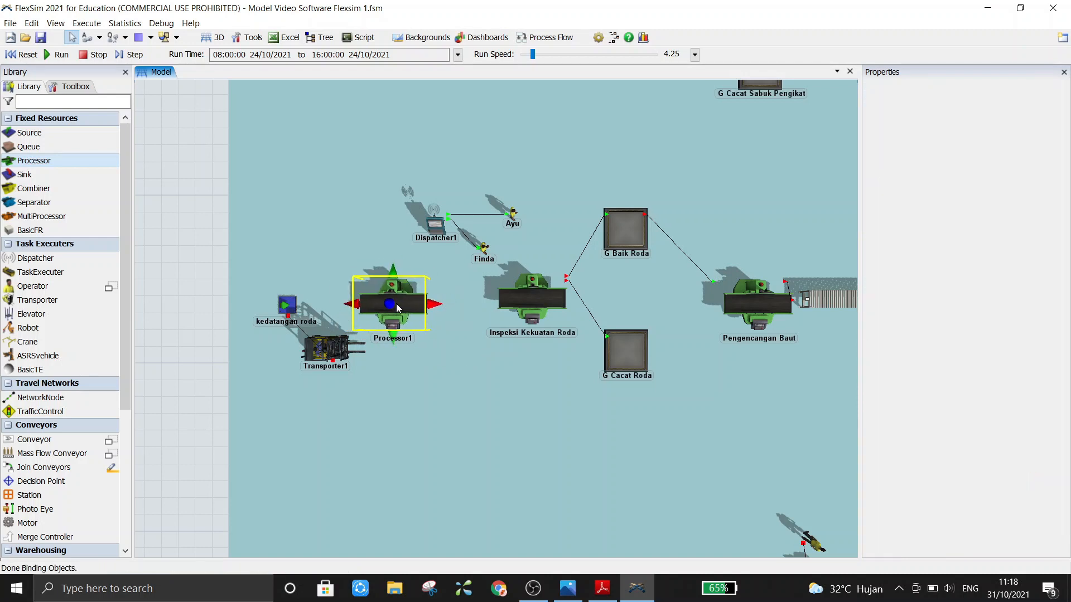
double_click(399, 308)
text(Inspekd)
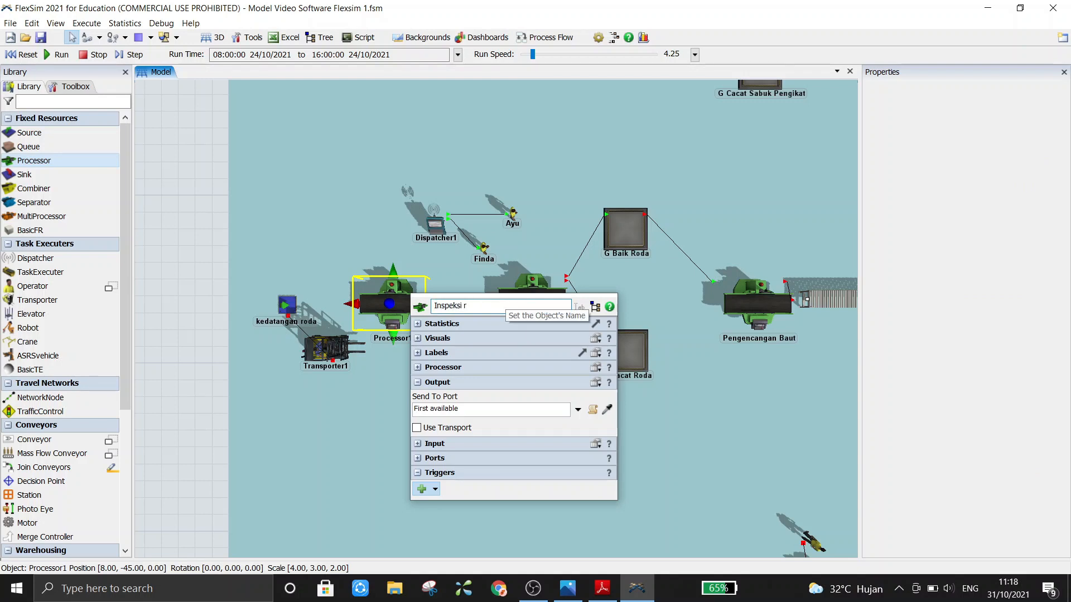
text(oda)
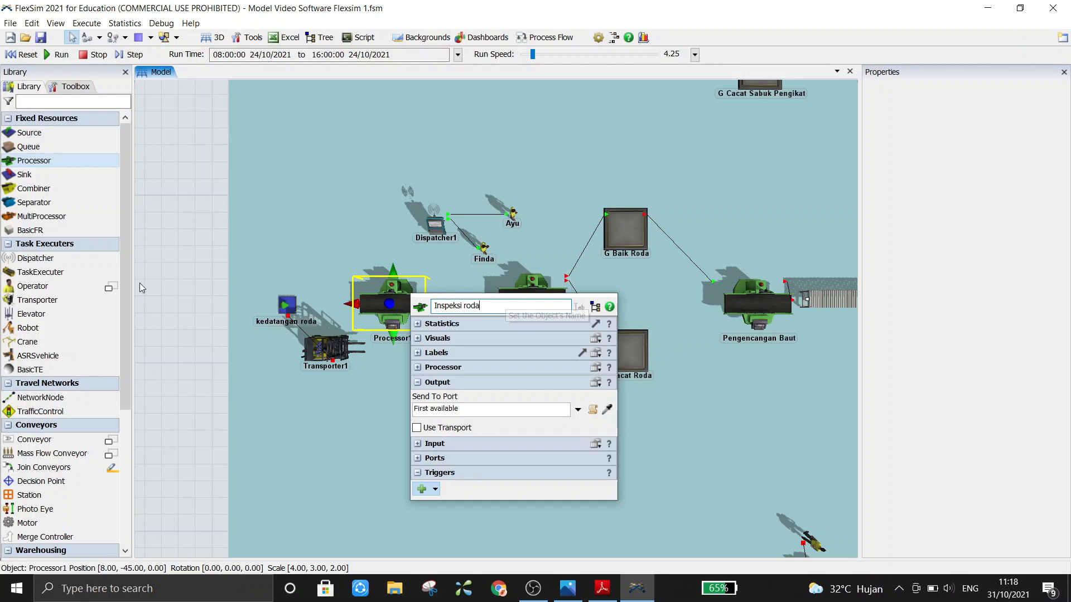
click(178, 297)
Connect kedatangan roda to Inspeksi roda, and Inspeksi roda to Inspeksi Kekuatan Roda.
click(286, 304)
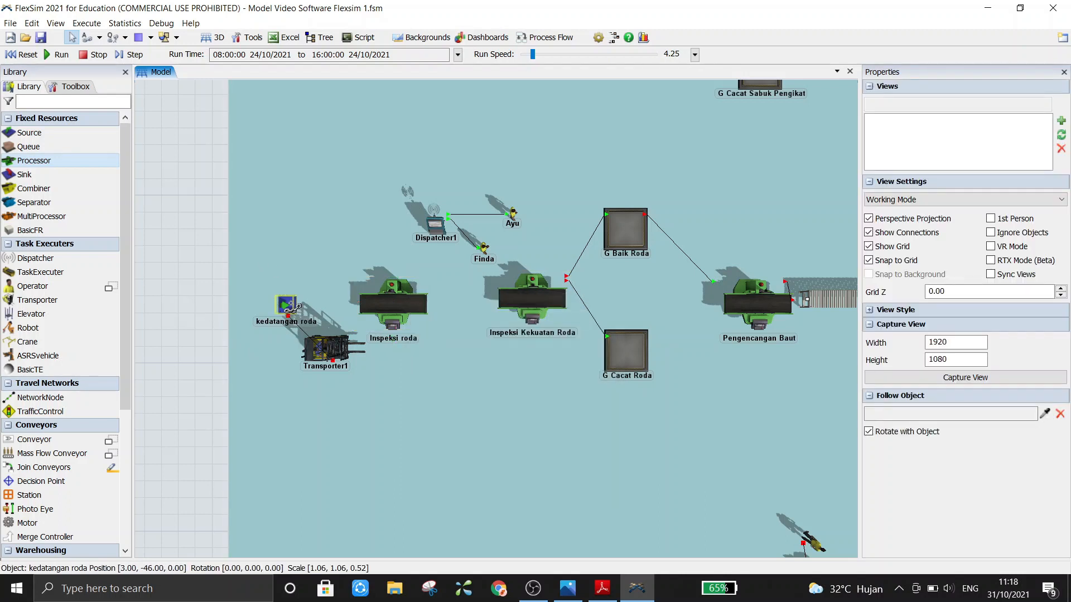
click(395, 302)
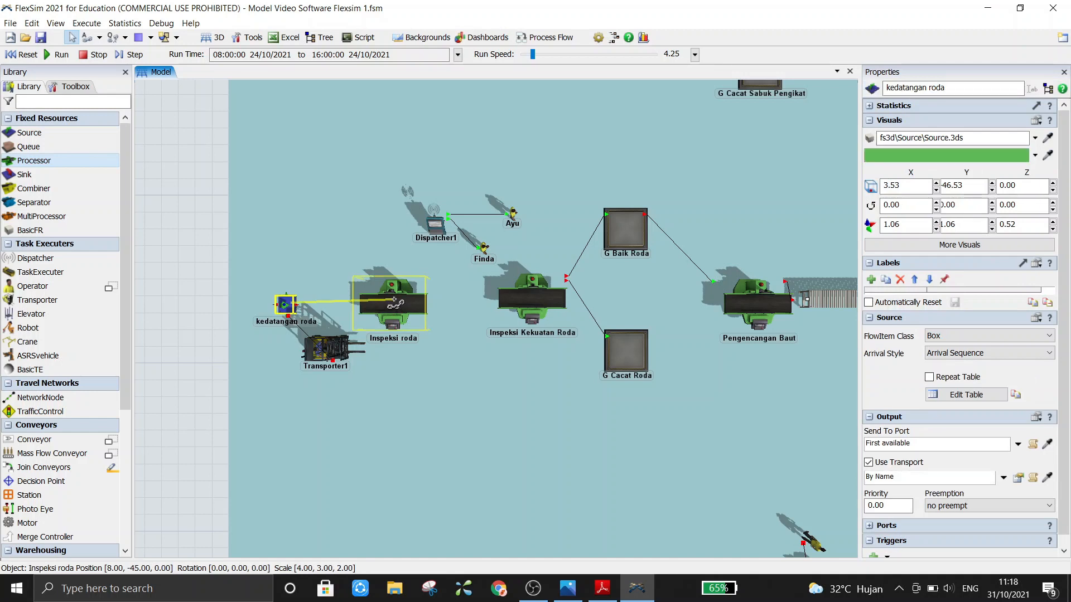
click(182, 293)
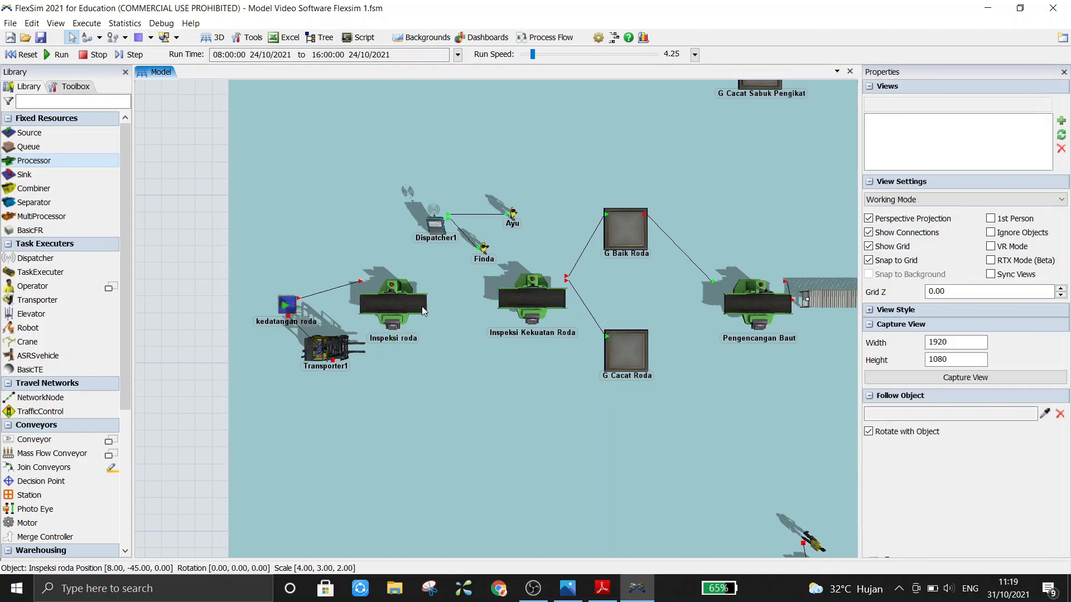
click(407, 303)
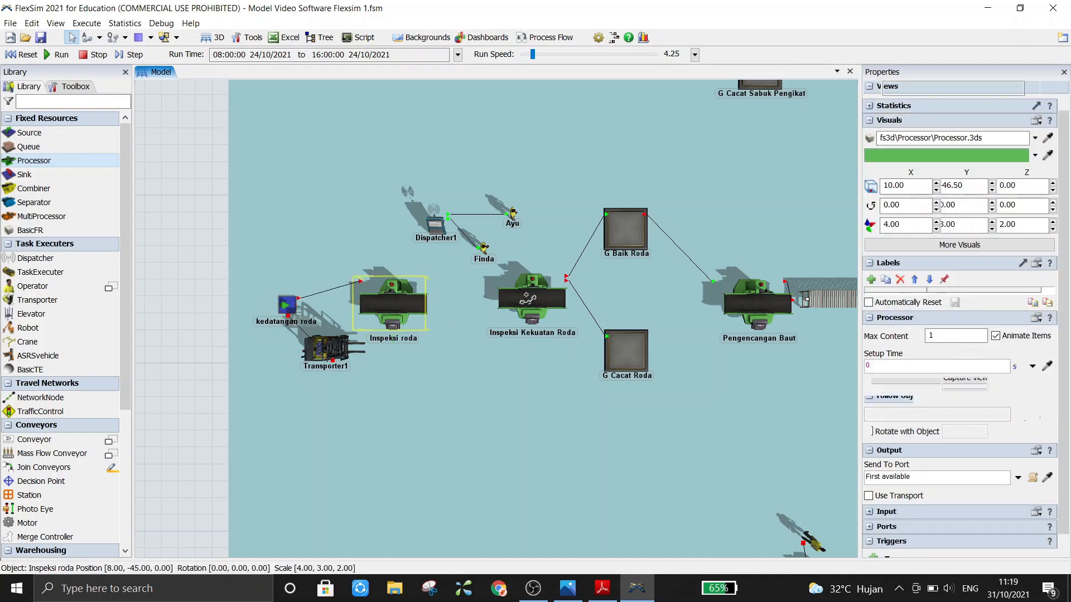
click(525, 296)
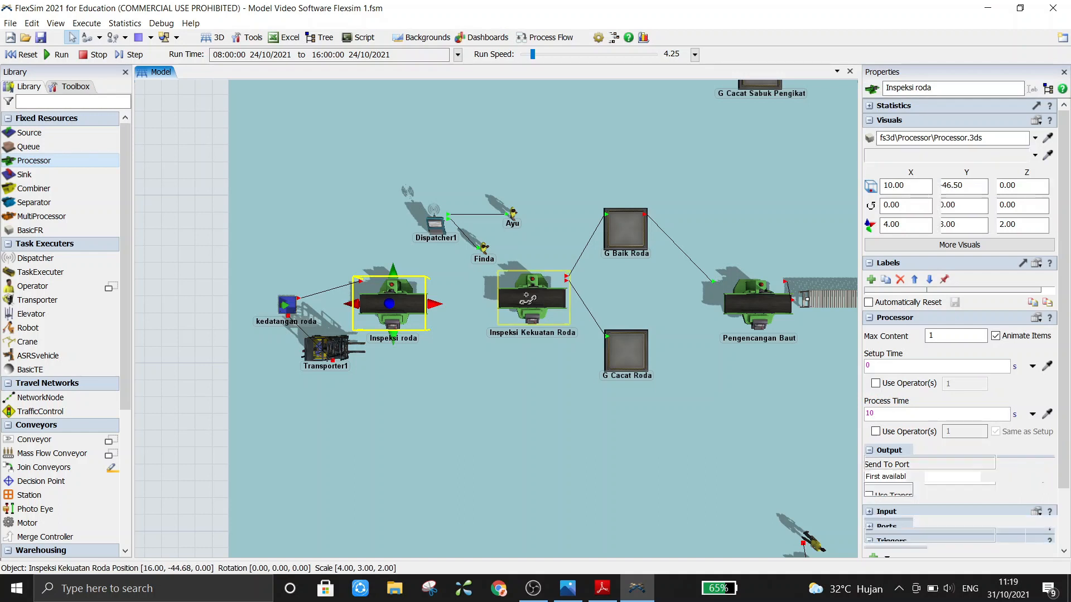
click(192, 252)
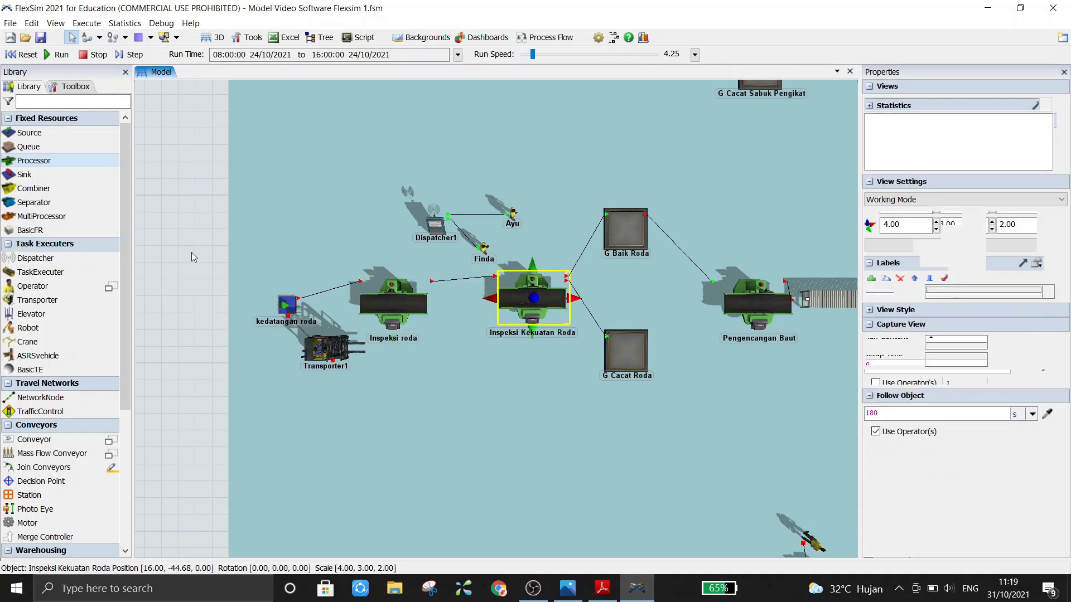
Move Dispatcher1 above the Inspeksi roda processor and bring its two connected operators closer to it.
drag(440, 233, 402, 229)
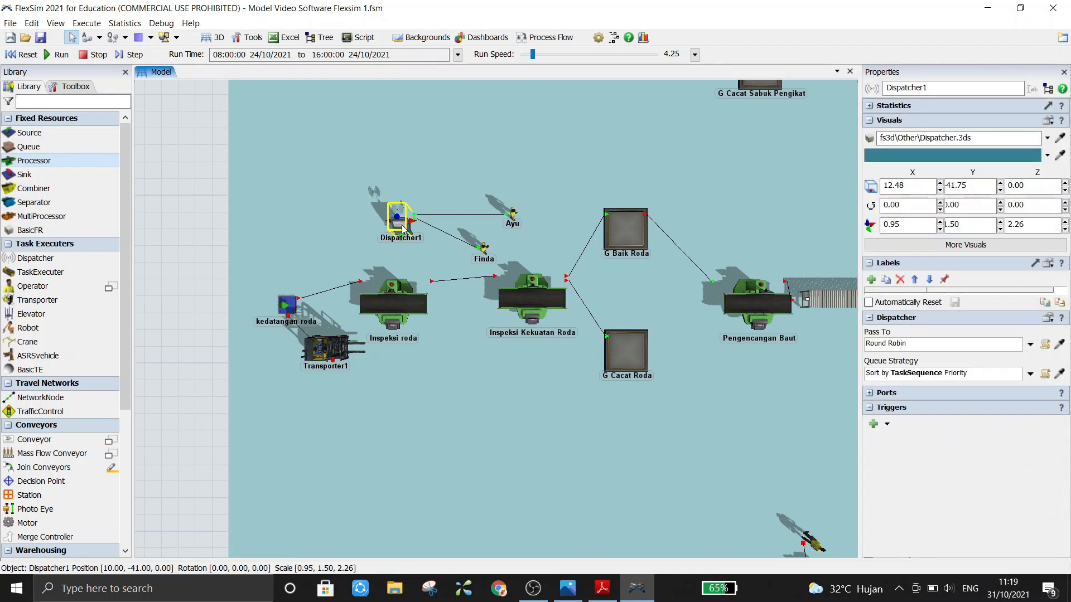
click(179, 246)
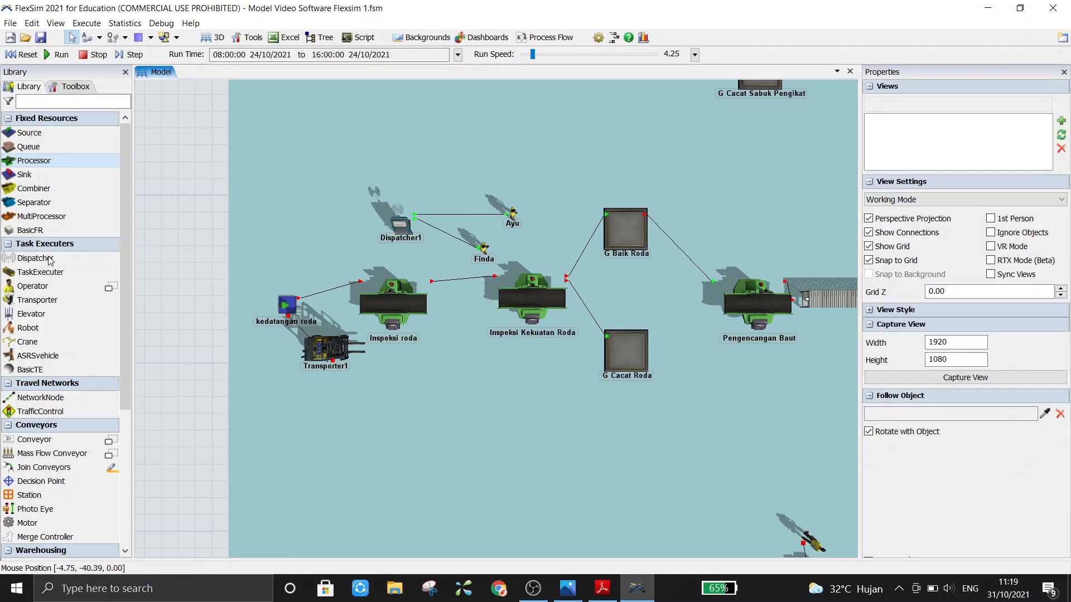
scroll(64, 410, down, 4)
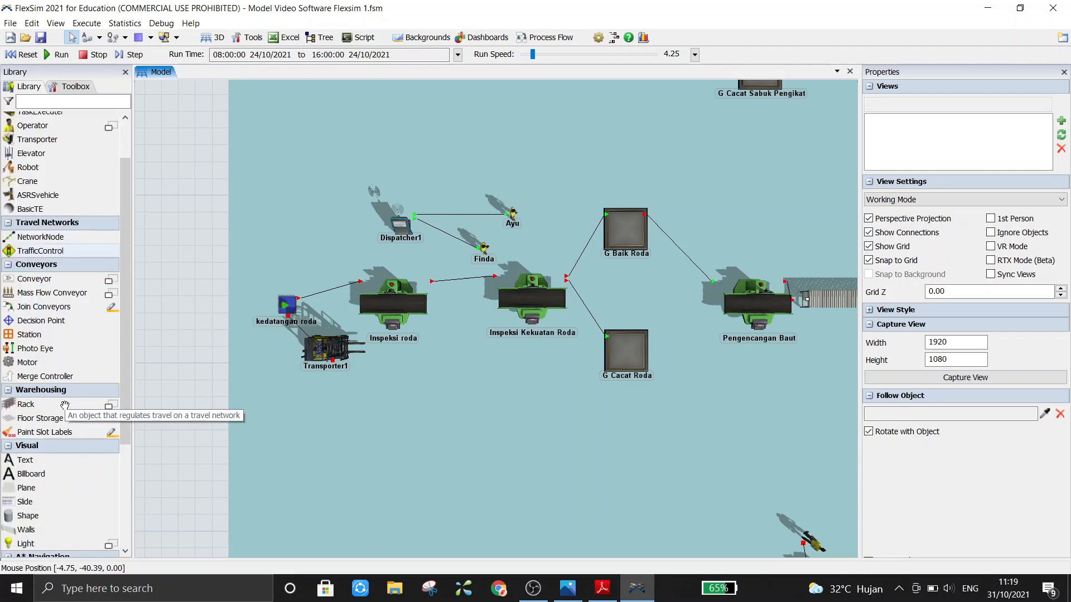
scroll(65, 406, up, 4)
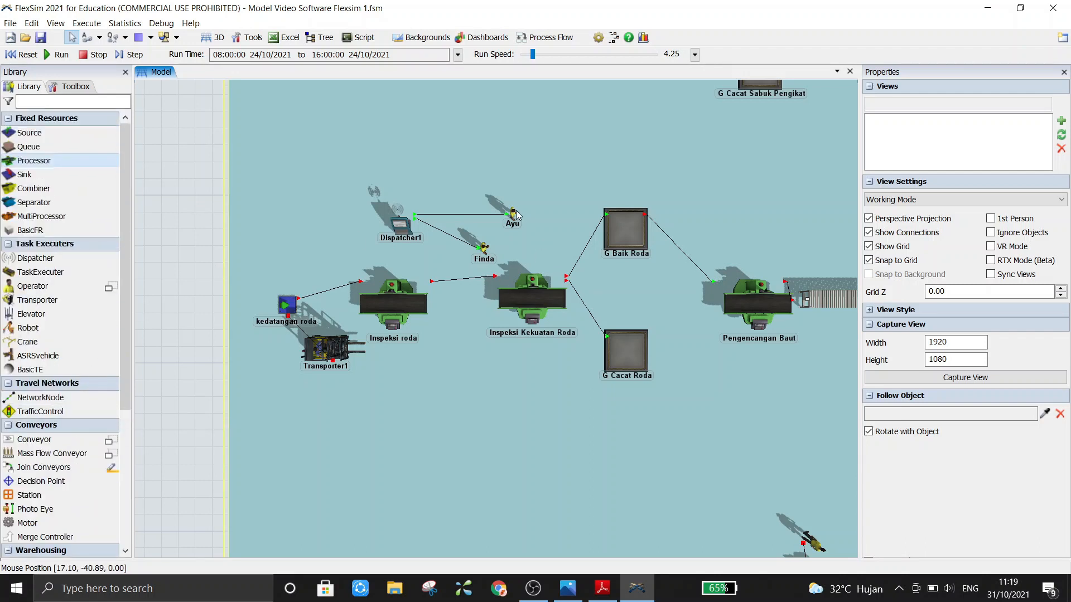
drag(516, 214, 461, 189)
drag(482, 246, 461, 249)
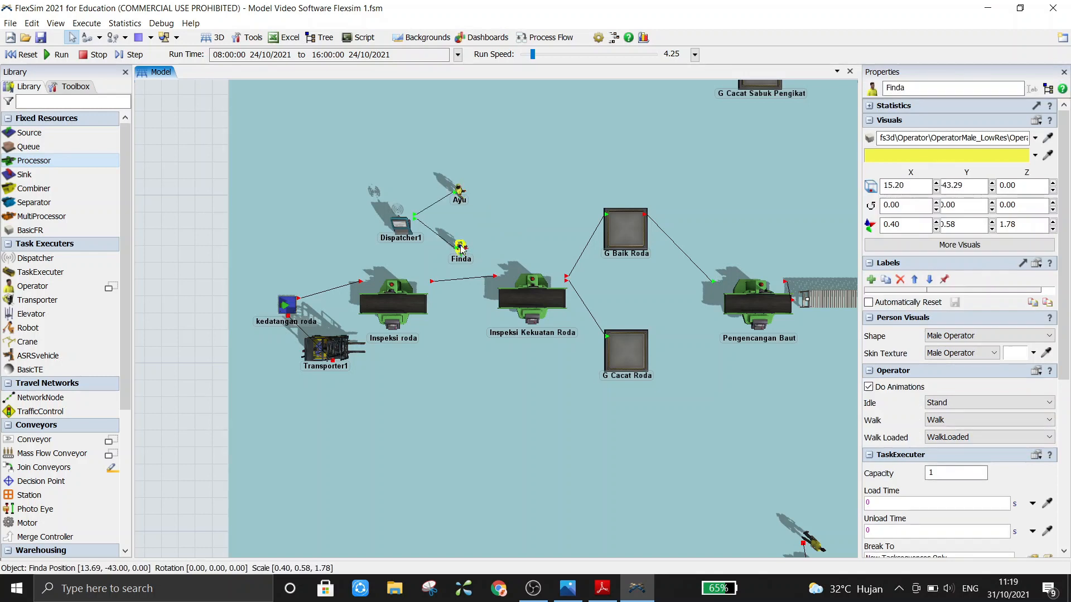
click(318, 251)
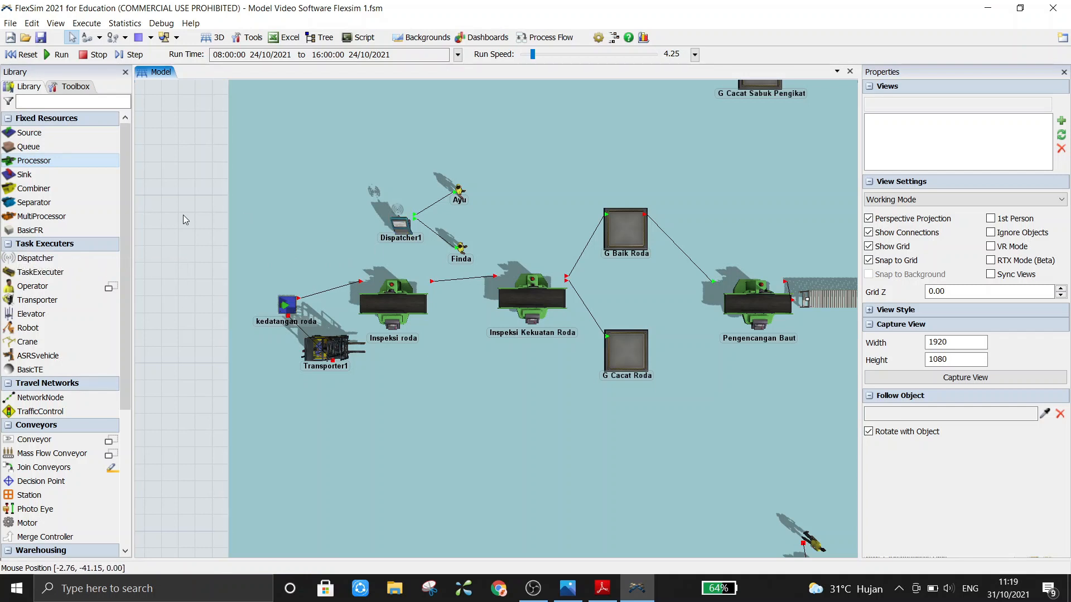
Link the Inspeksi roda processor to Dispatcher1 with a center port connection.
click(405, 304)
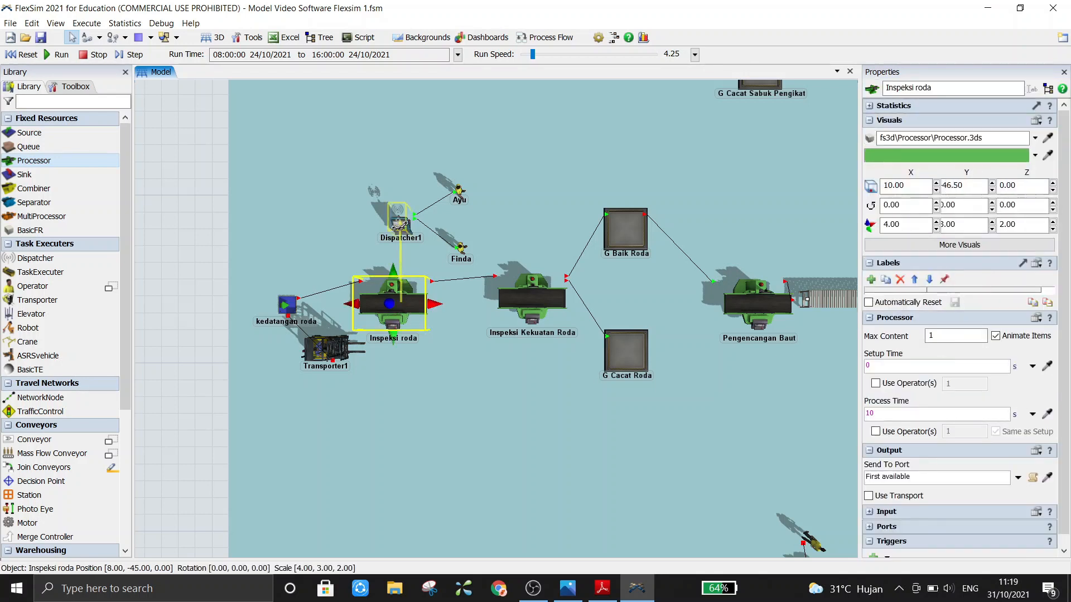
click(399, 222)
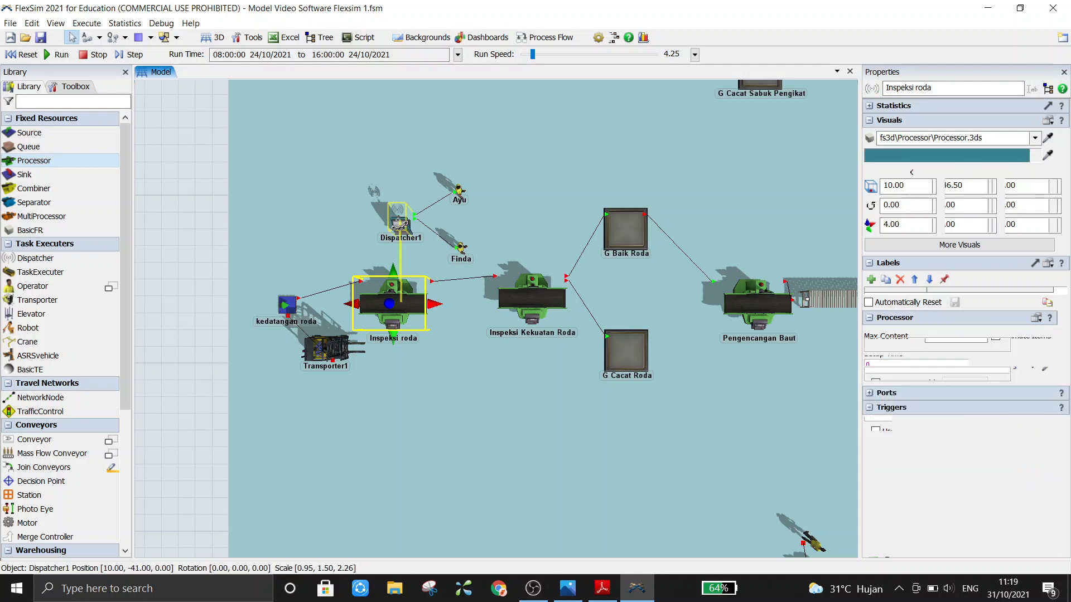
click(184, 235)
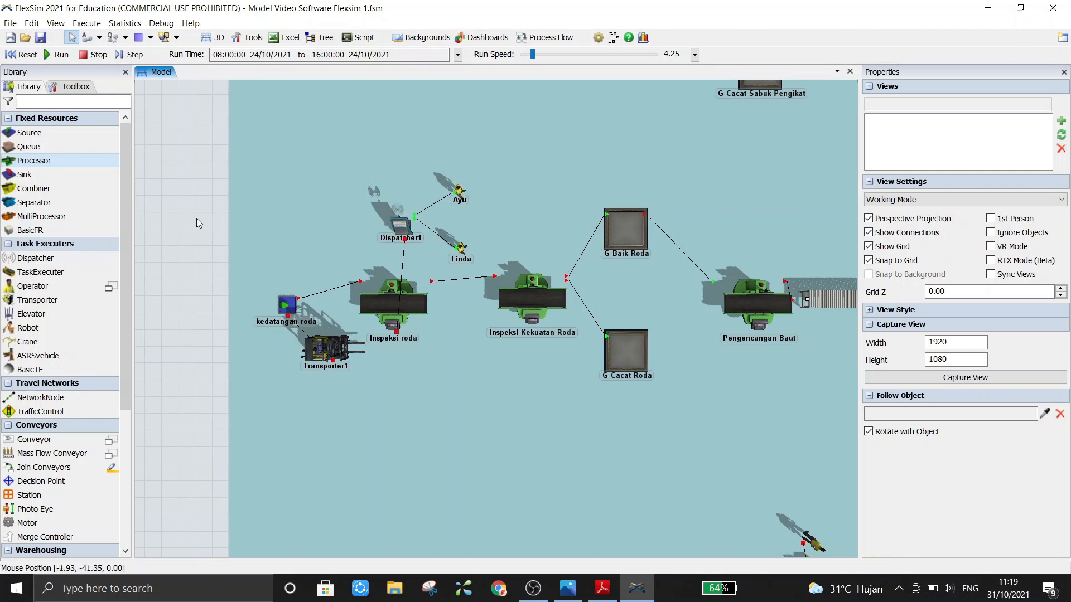
Select Round Robin as the Pass To rule in Dispatcher1's dispatcher settings.
scroll(197, 218, up, 5)
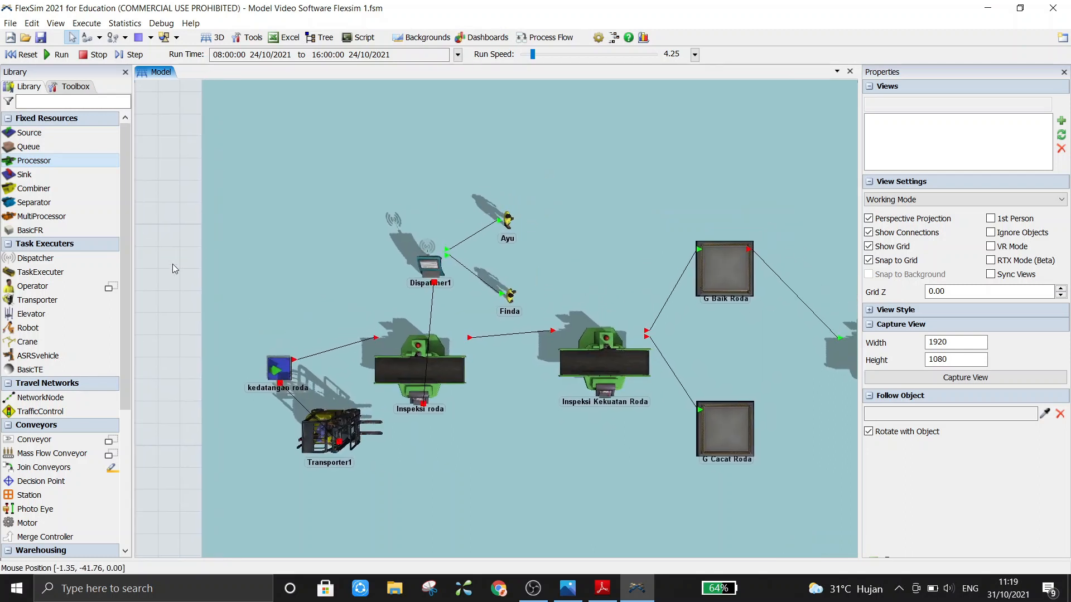
double_click(434, 265)
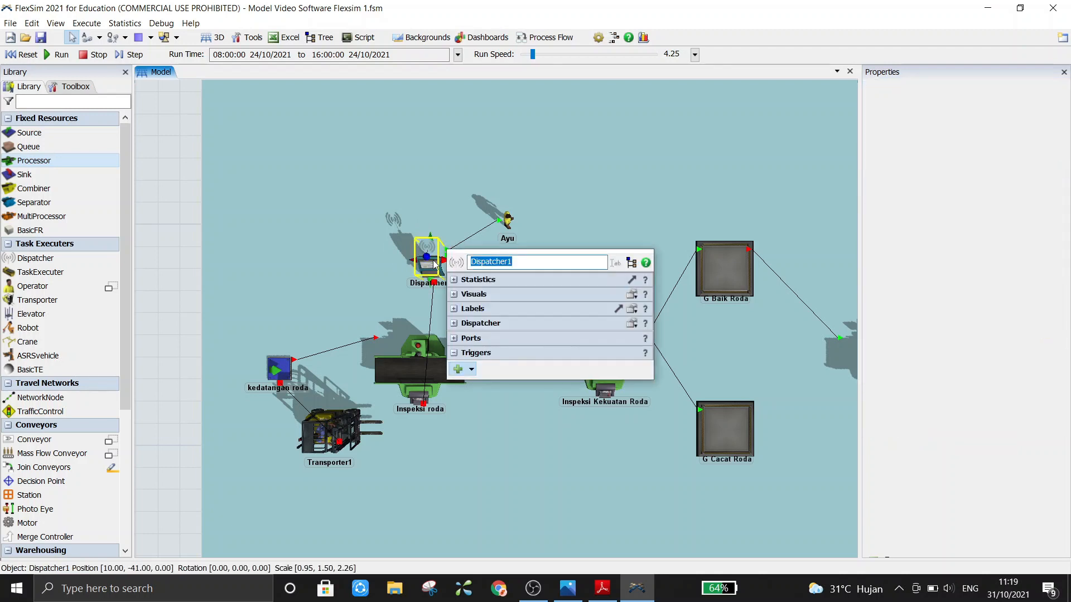
click(454, 323)
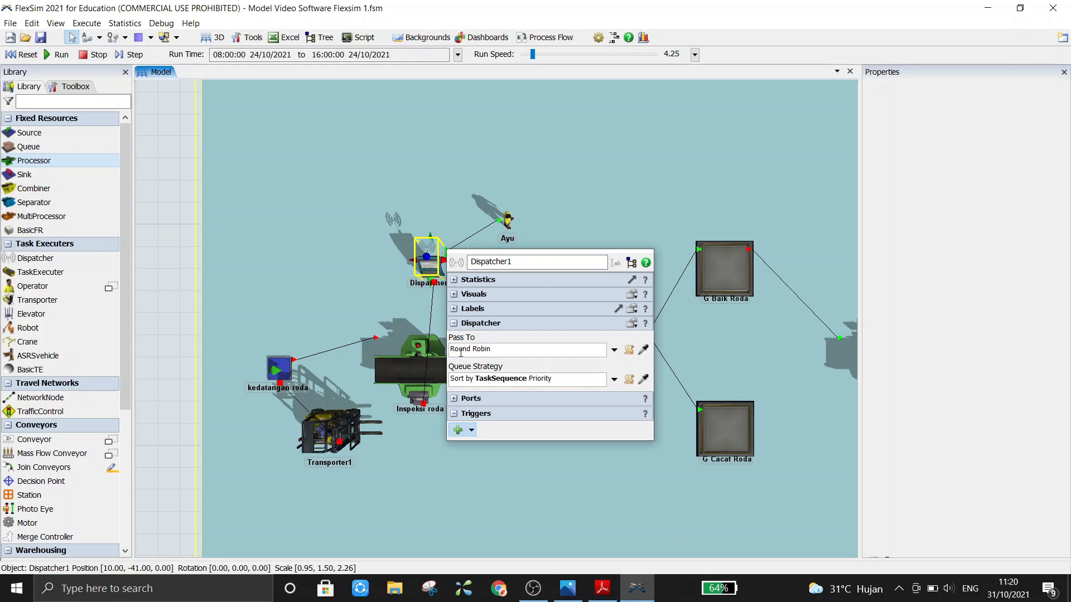
click(614, 350)
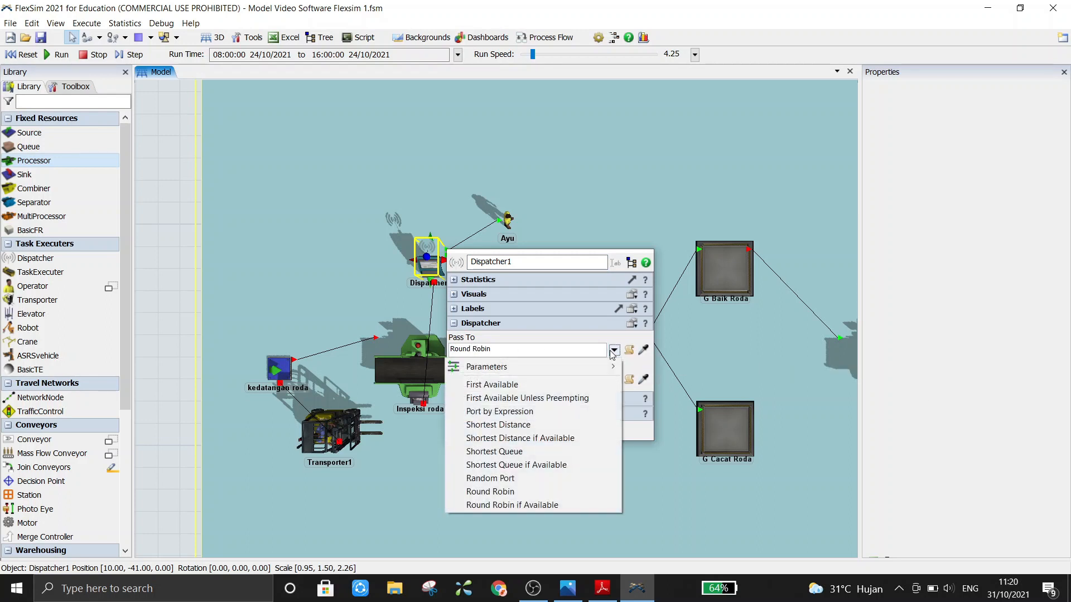
click(507, 494)
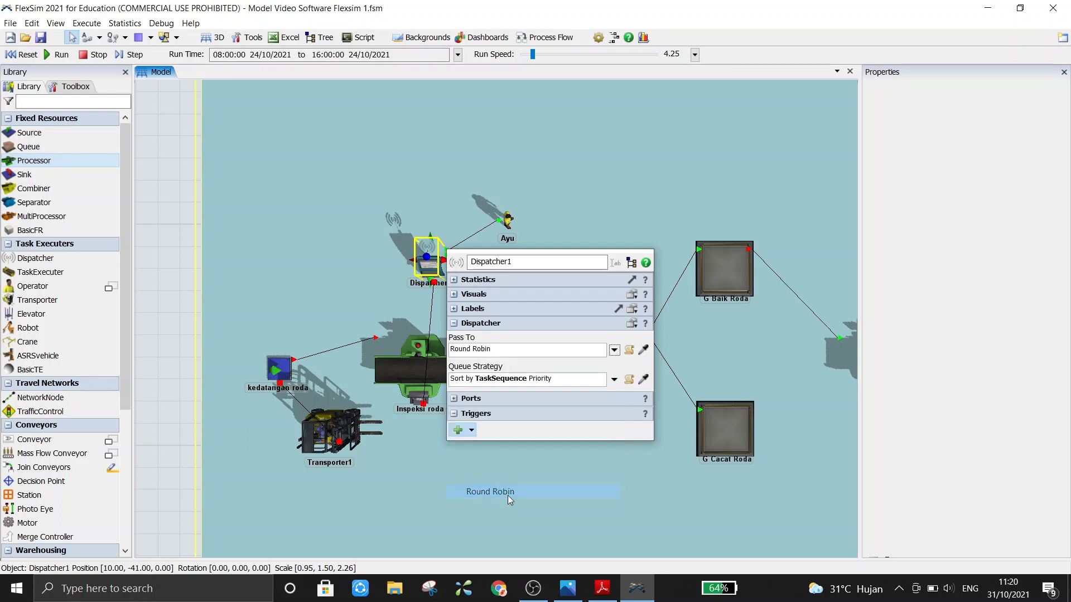
click(183, 234)
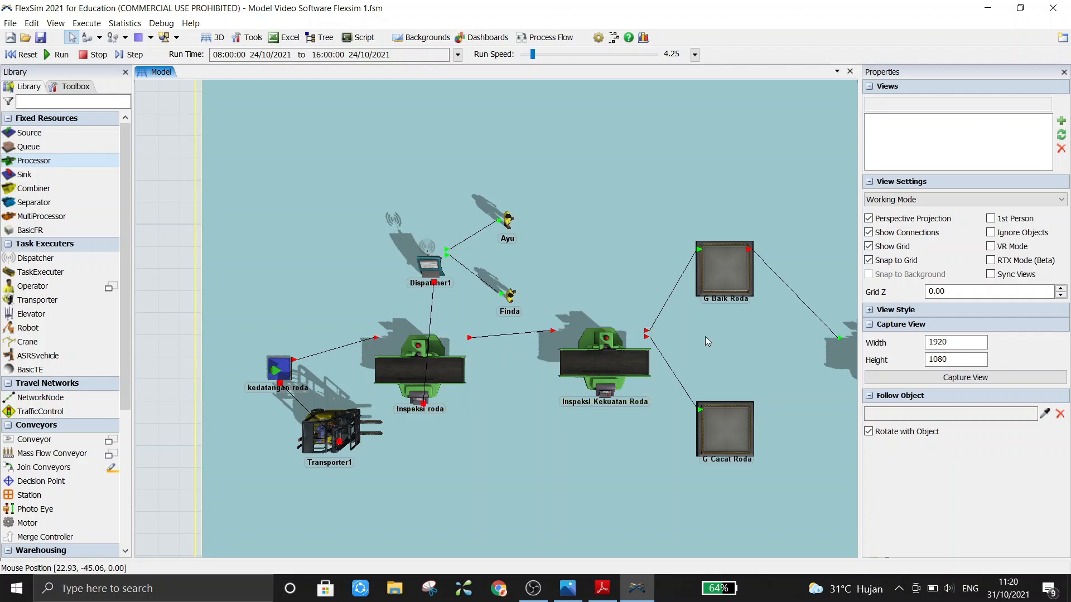
Check the PDF for the wheel strength test requirements and go back to the FlexSim model.
scroll(165, 252, down, 2)
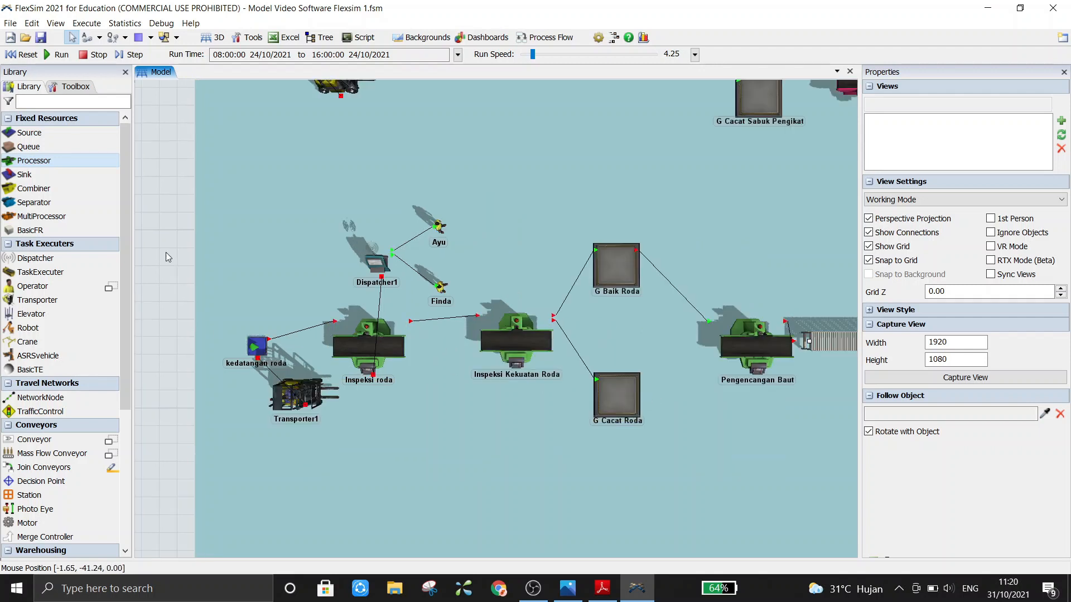
click(590, 598)
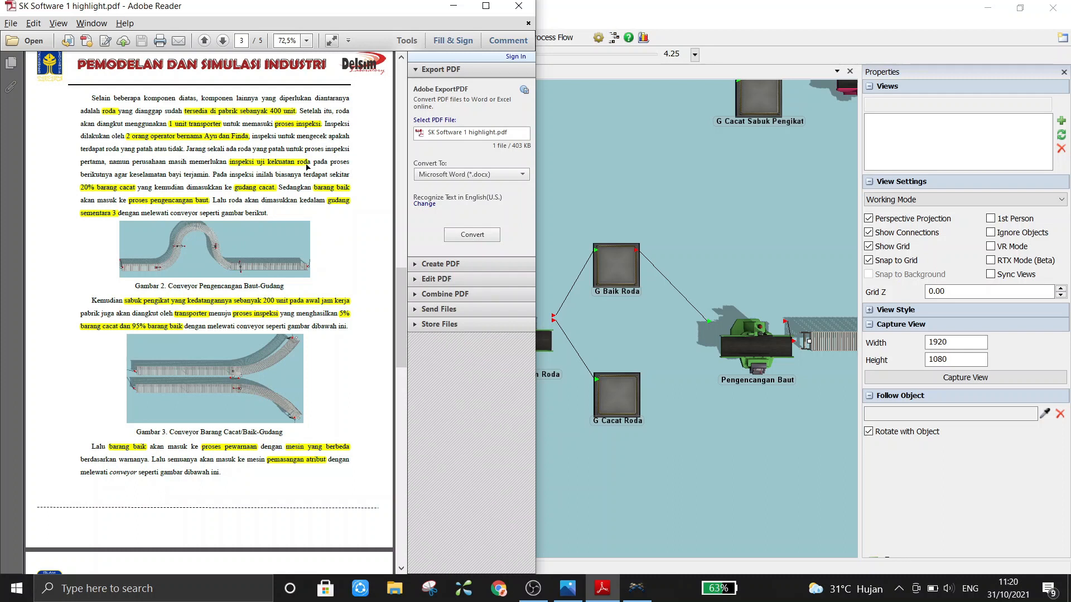
click(553, 158)
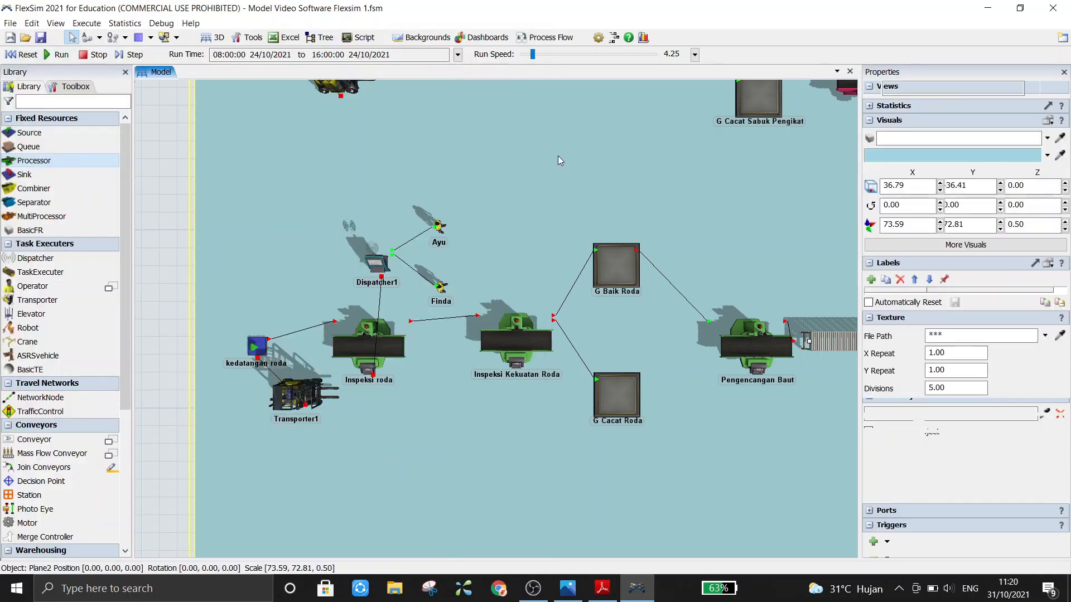
Look up the process times for wheel inspection and wheel strength testing in the PDF's machine table and return to the FlexSim model.
click(516, 353)
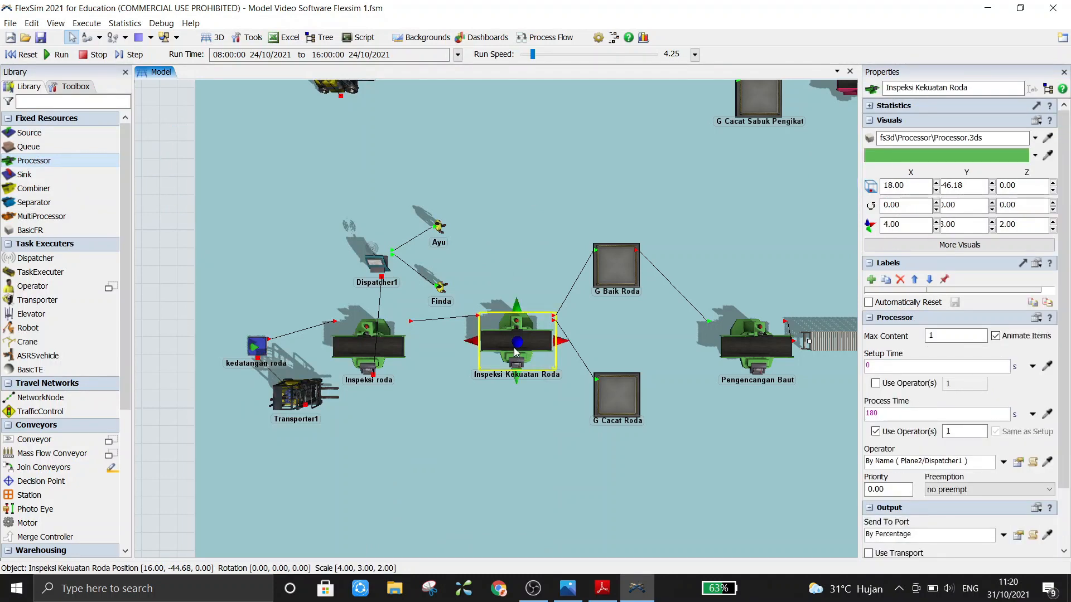
click(166, 293)
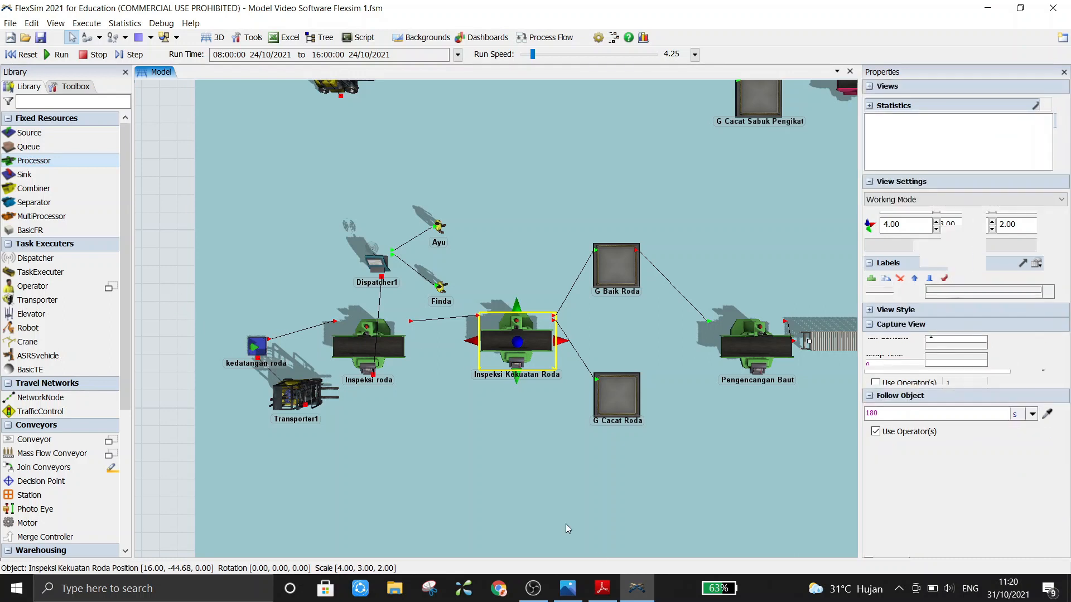
click(605, 586)
drag(408, 278, 388, 484)
drag(93, 425, 257, 422)
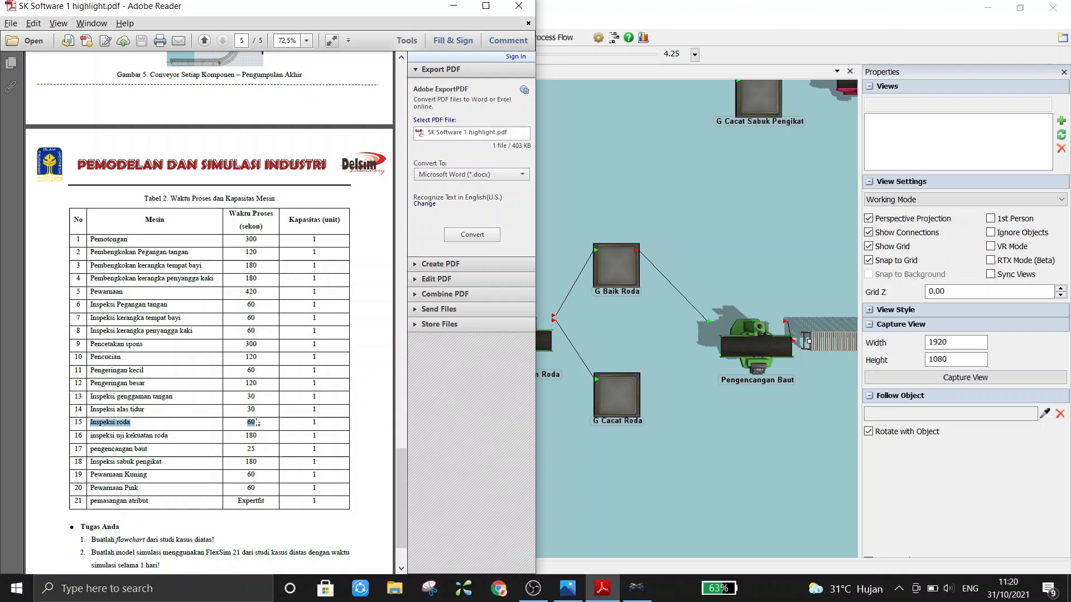
drag(90, 436, 257, 437)
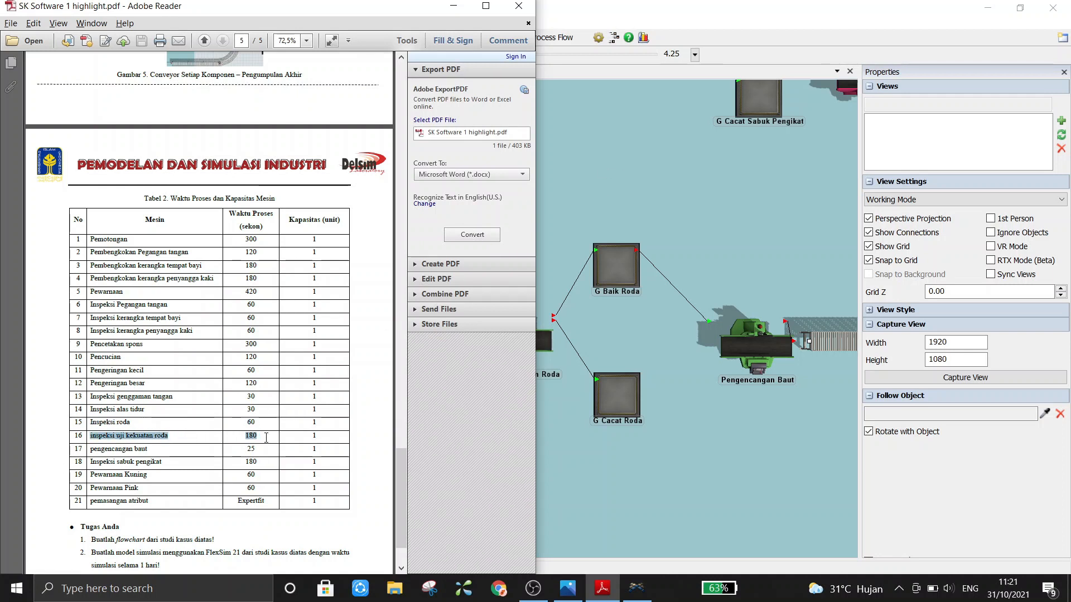
click(592, 173)
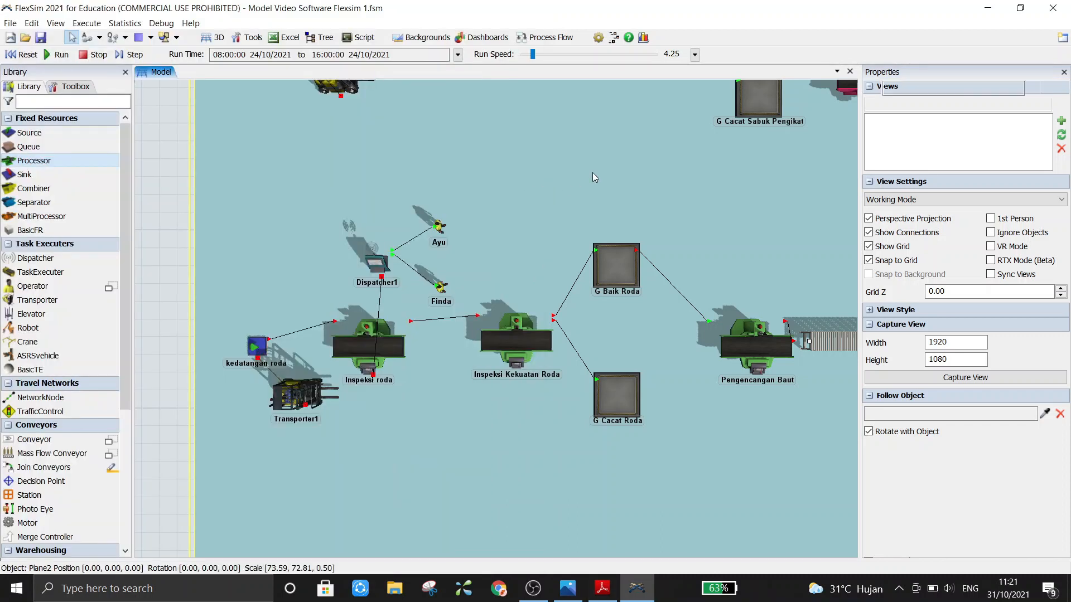
Set the process time of the Inspeksi roda processor to 60 s.
click(363, 346)
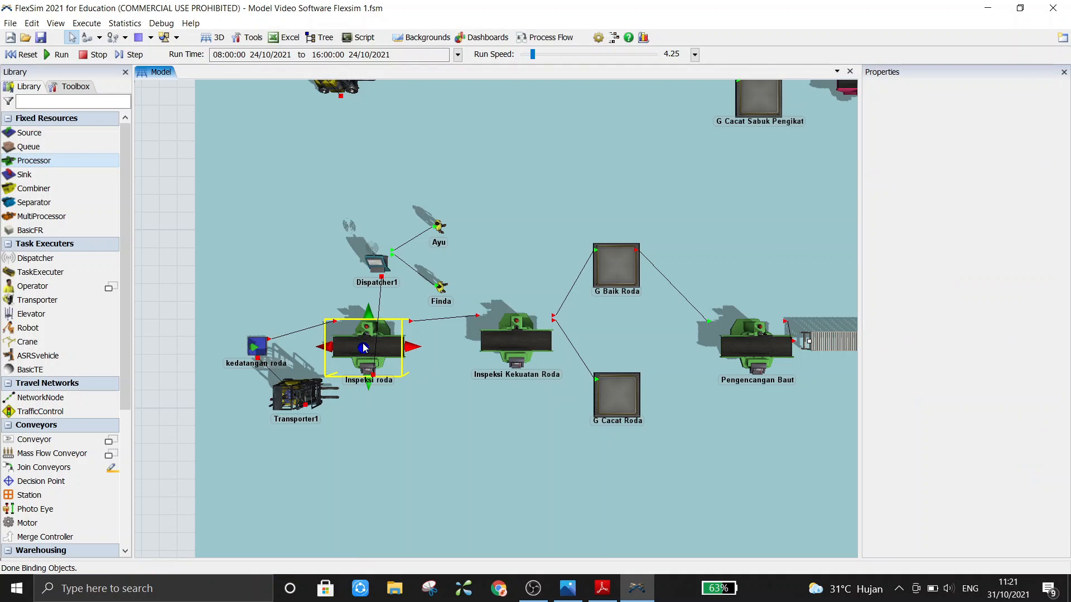
double_click(363, 346)
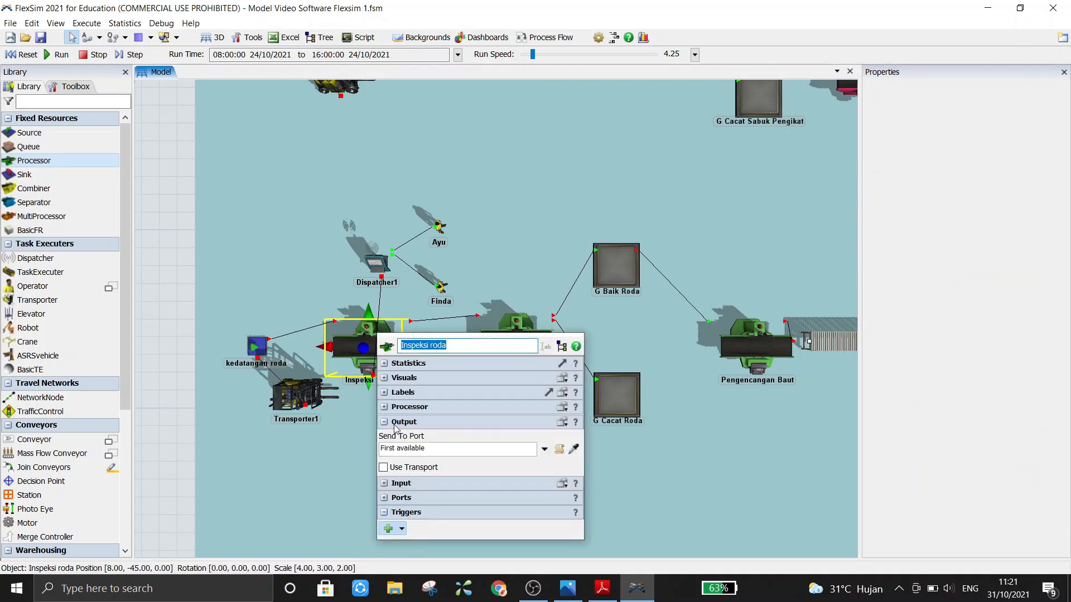
click(384, 407)
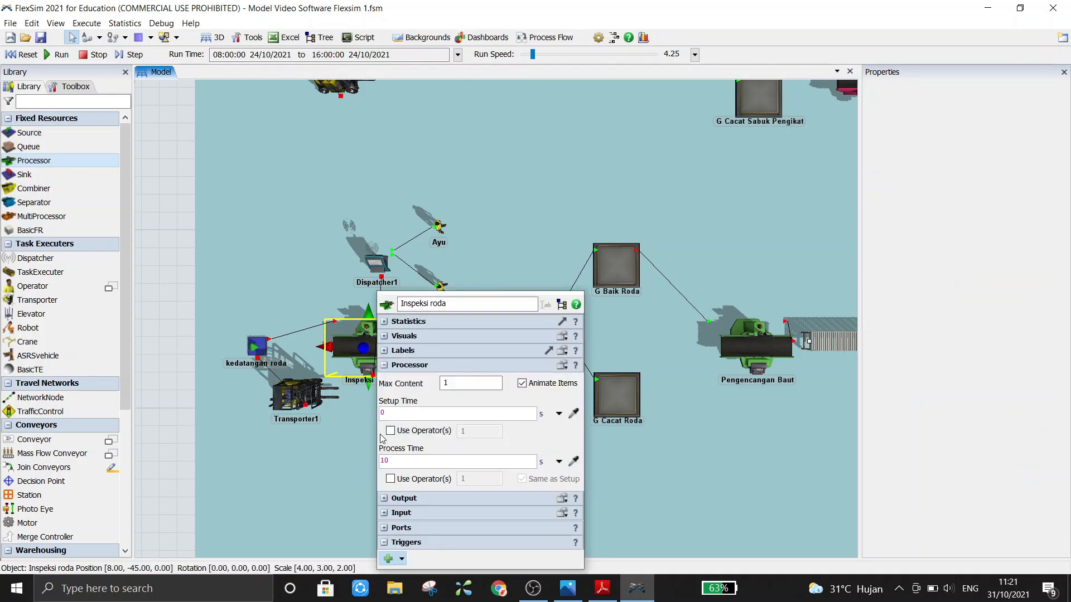
drag(394, 464, 350, 462)
text(6)
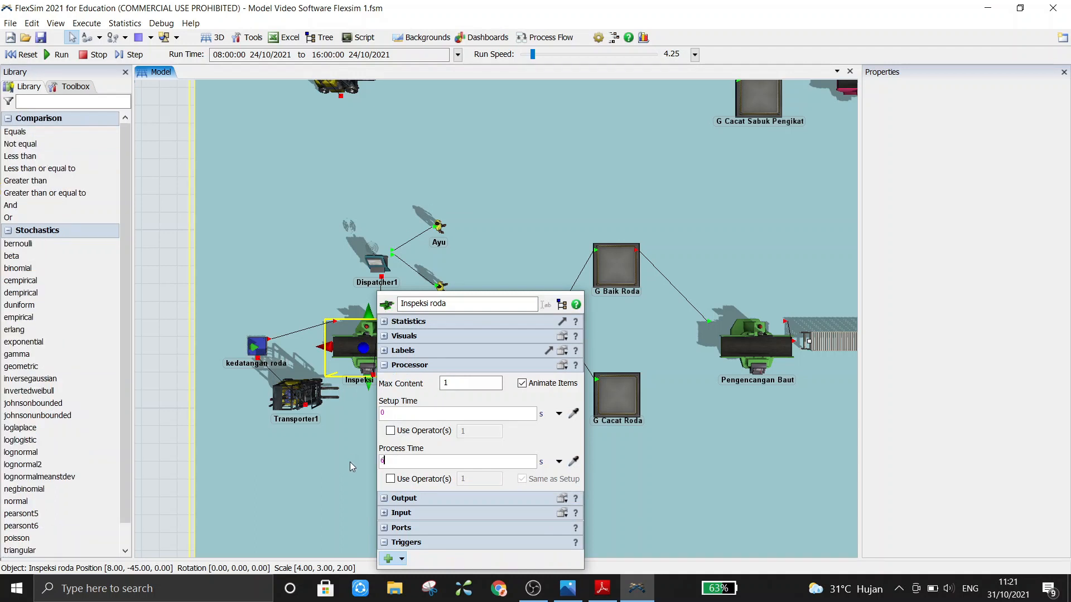
text(0)
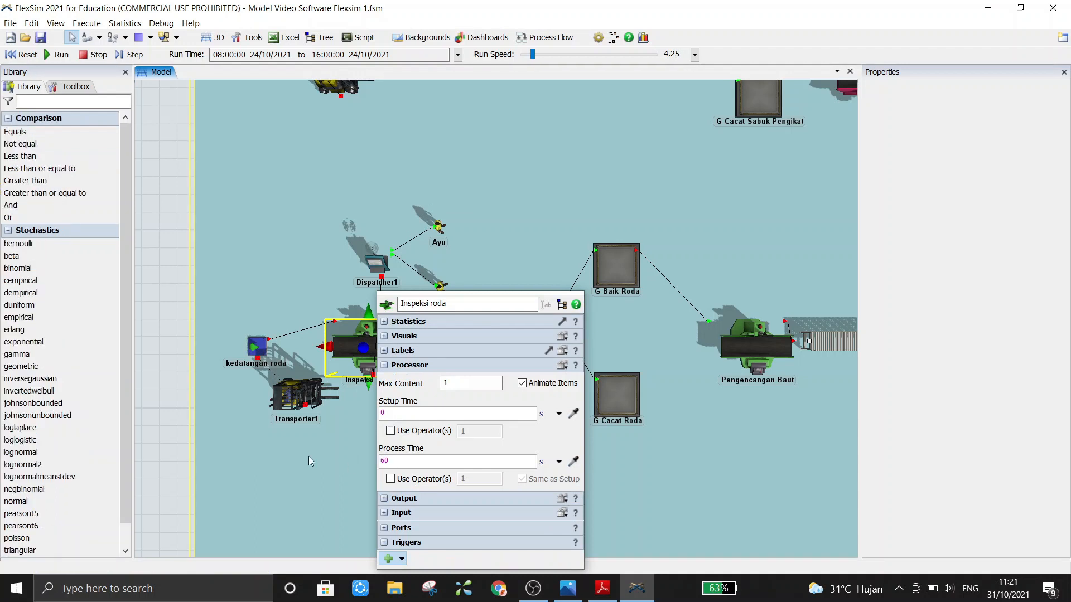
click(172, 387)
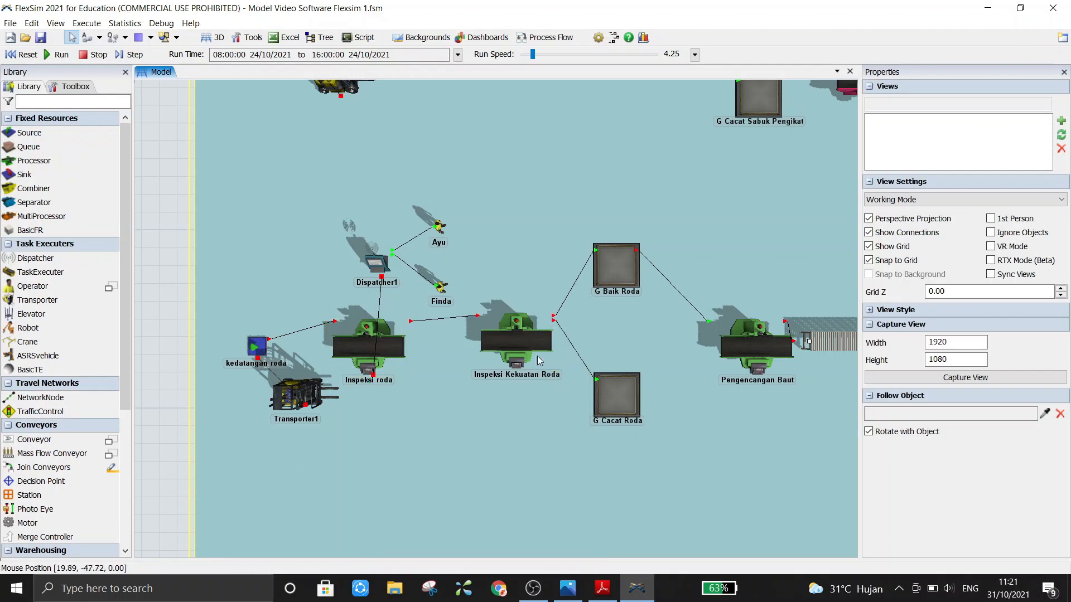
Turn off operator use for the process time of the Inspeksi Kekuatan Roda processor.
click(518, 334)
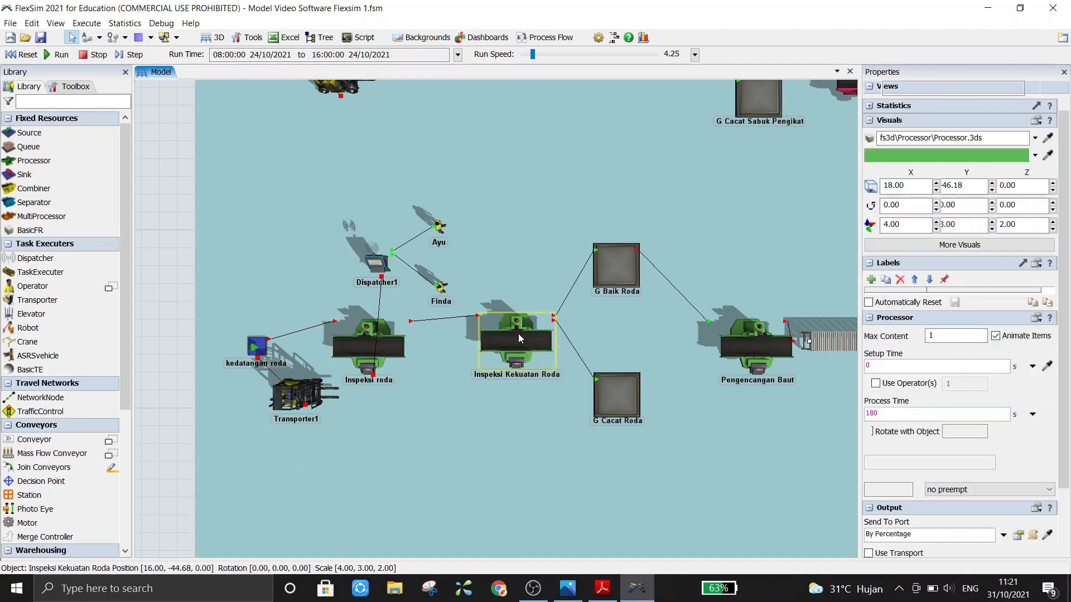
double_click(519, 339)
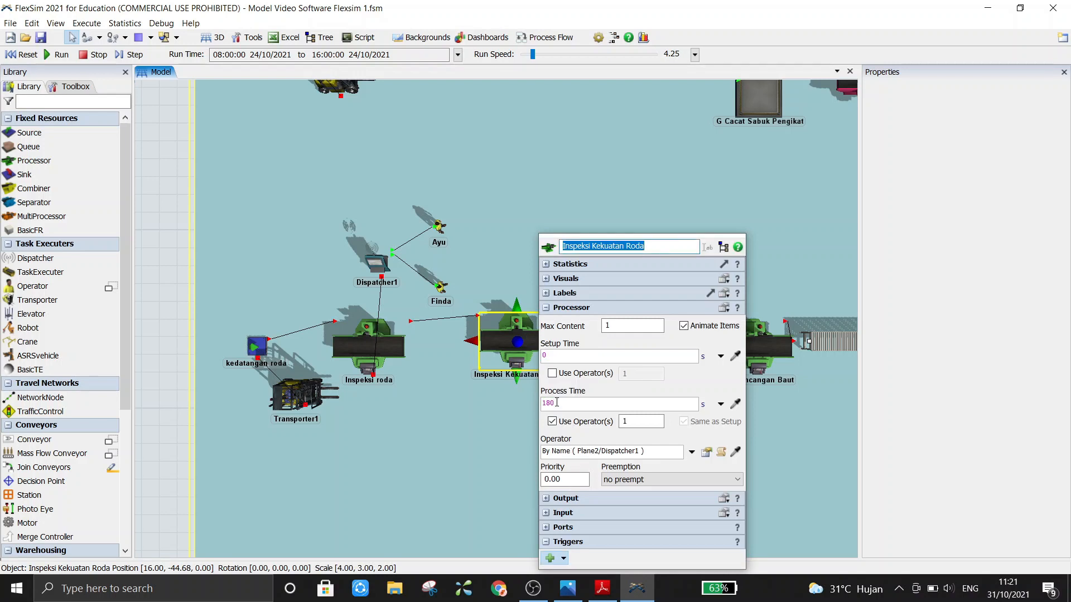
click(556, 402)
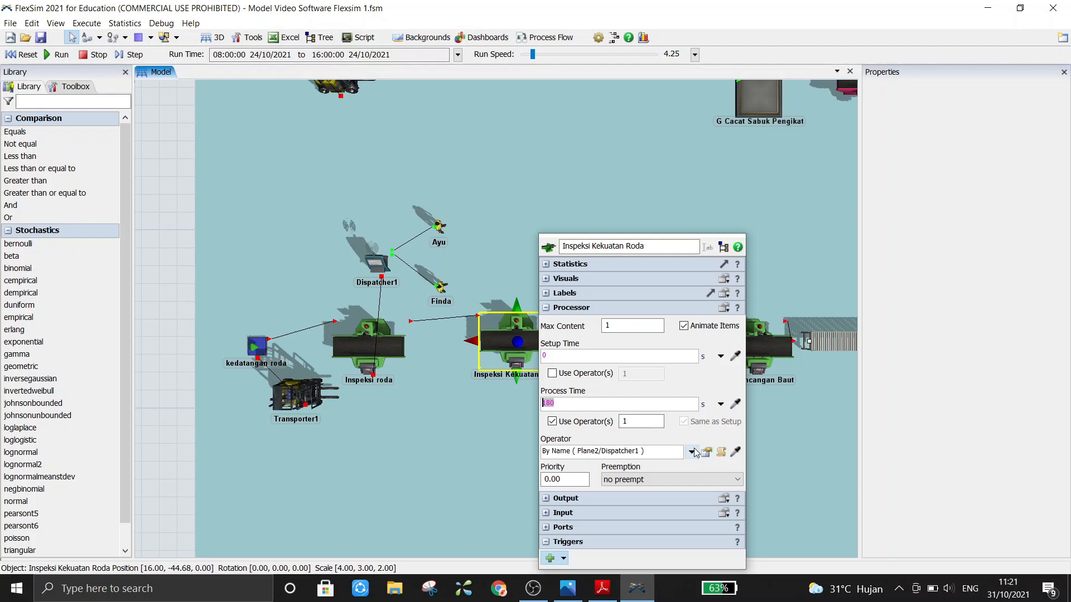
click(375, 430)
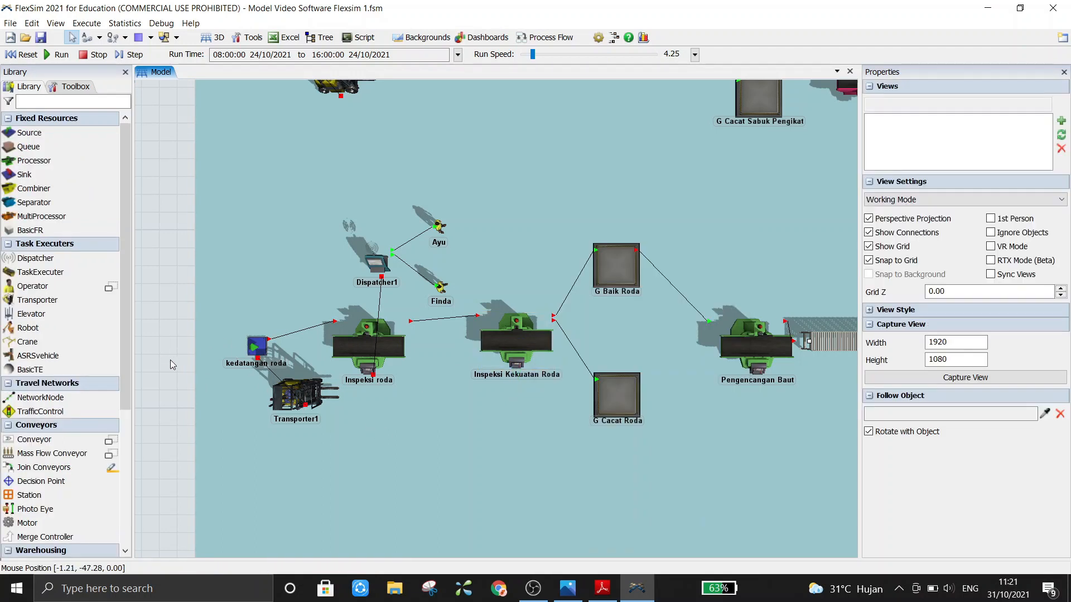
Read the PDF's description of how defective and good wheels are routed after the strength test and return to the FlexSim model.
scroll(169, 359, down, 5)
drag(156, 358, 181, 355)
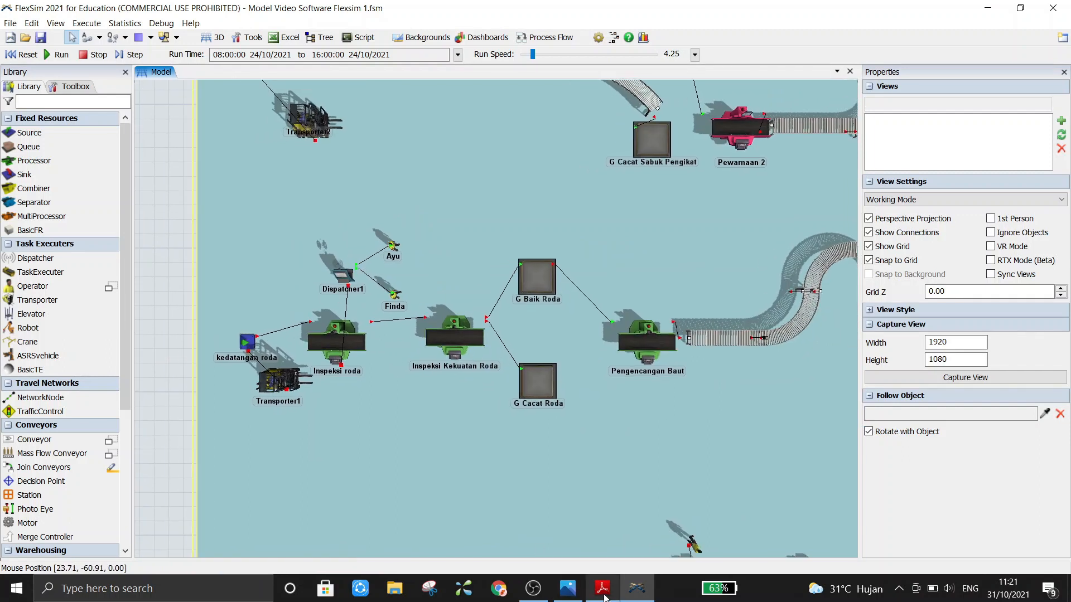
click(603, 567)
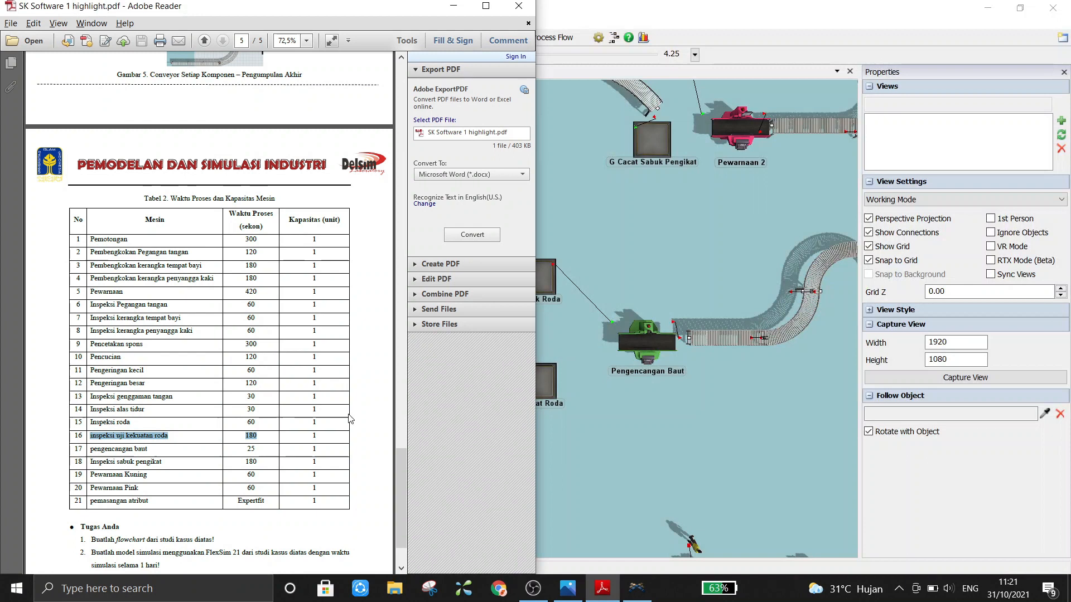
drag(403, 483, 392, 284)
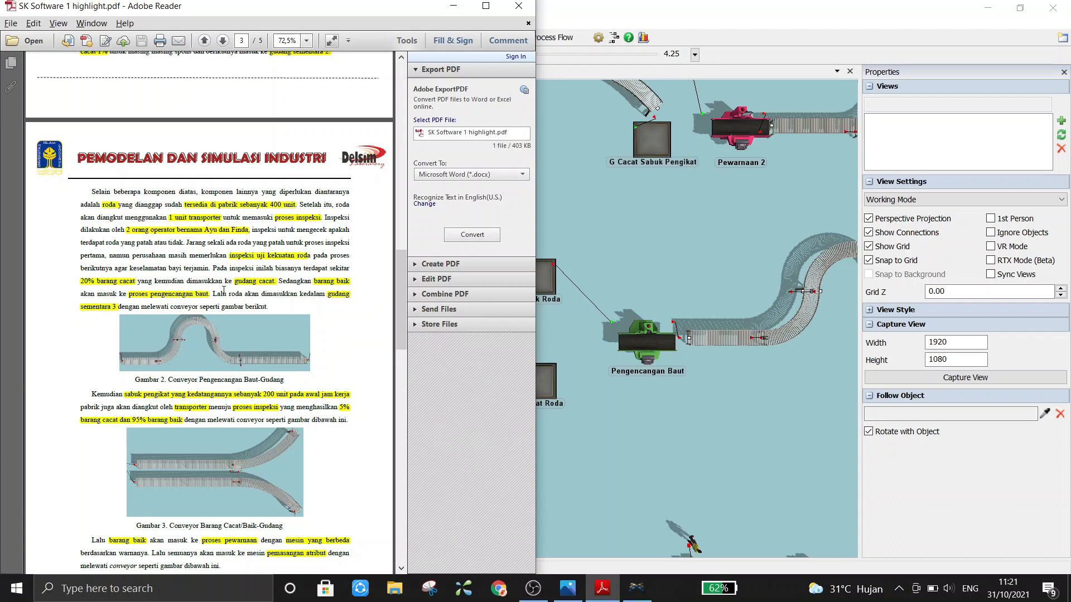
click(646, 229)
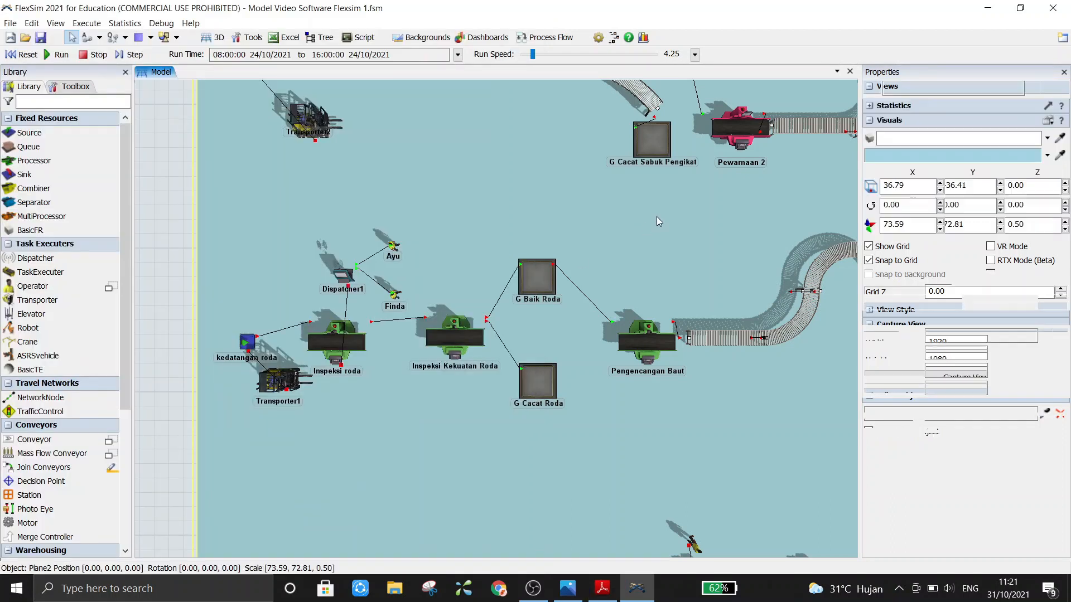
click(160, 306)
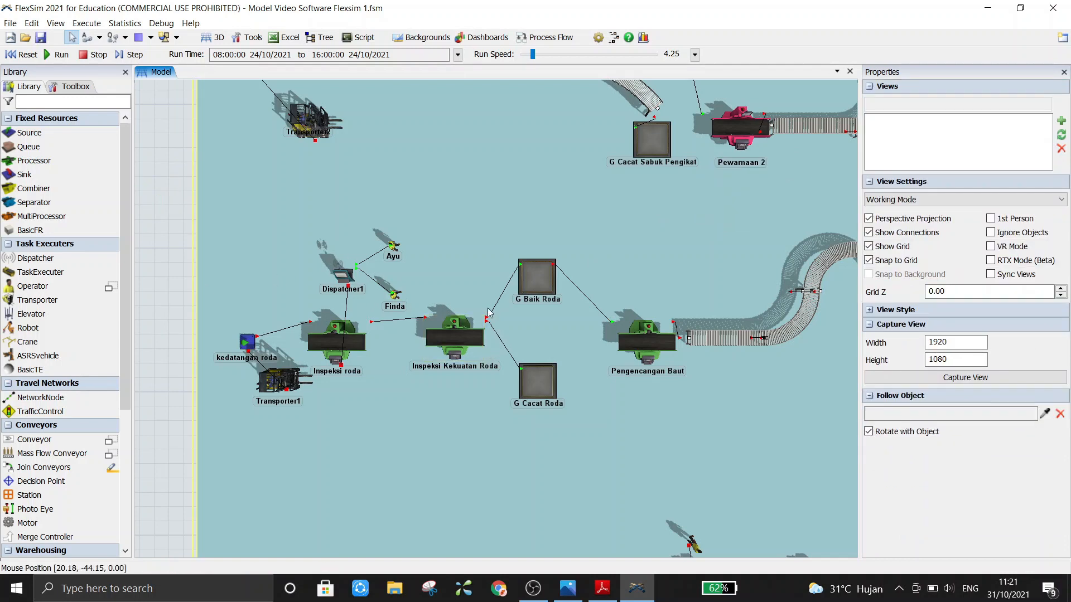
Review the Send To Port options and percentage split per output port of the Inspeksi Kekuatan Roda processor.
click(451, 344)
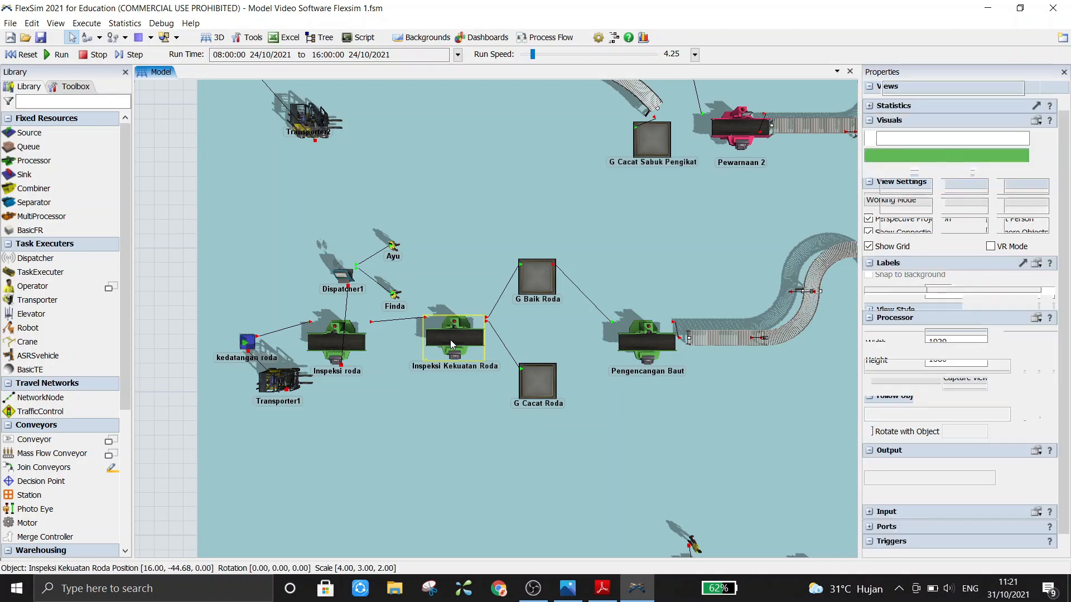
double_click(451, 343)
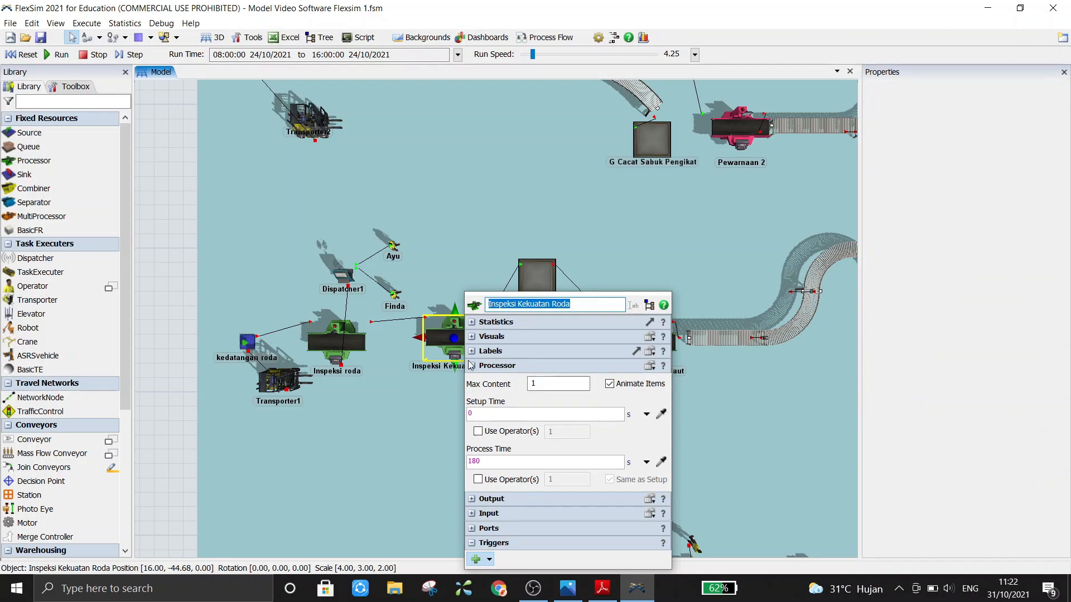
click(472, 366)
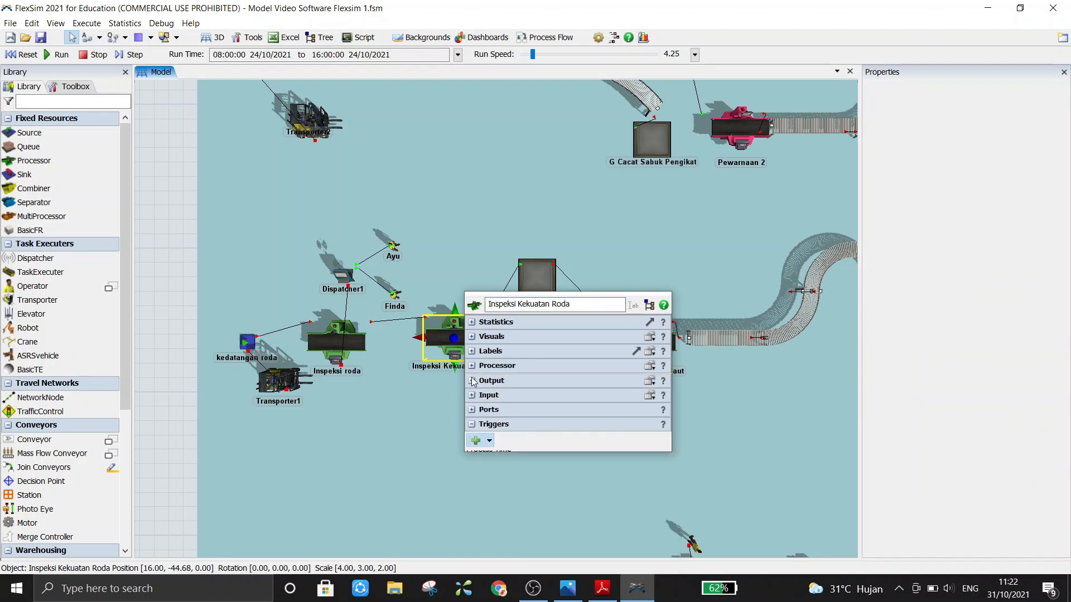
click(472, 380)
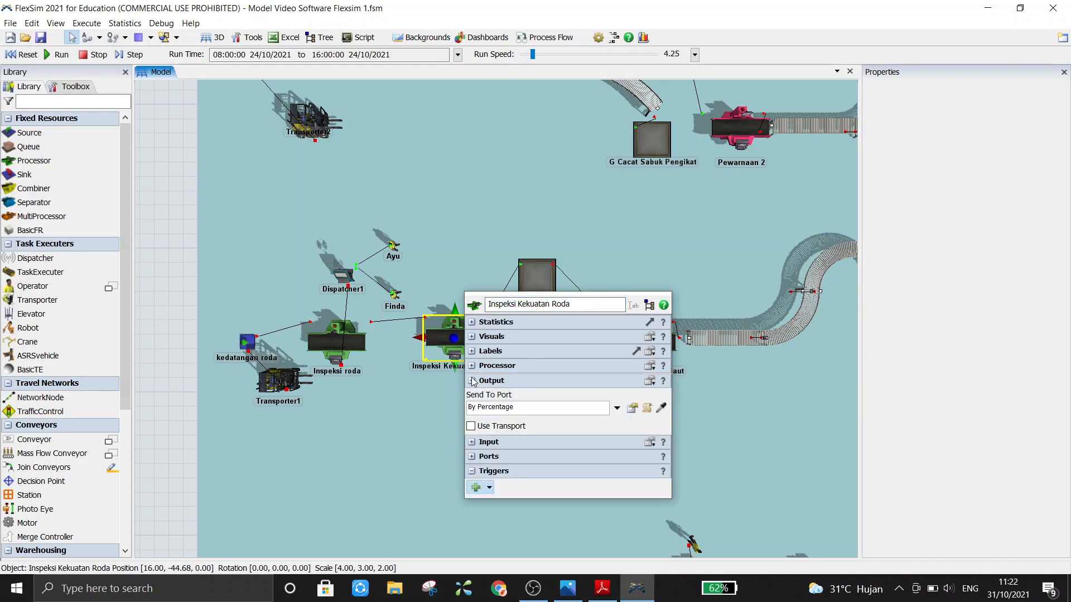
click(616, 407)
mouse_move(549, 288)
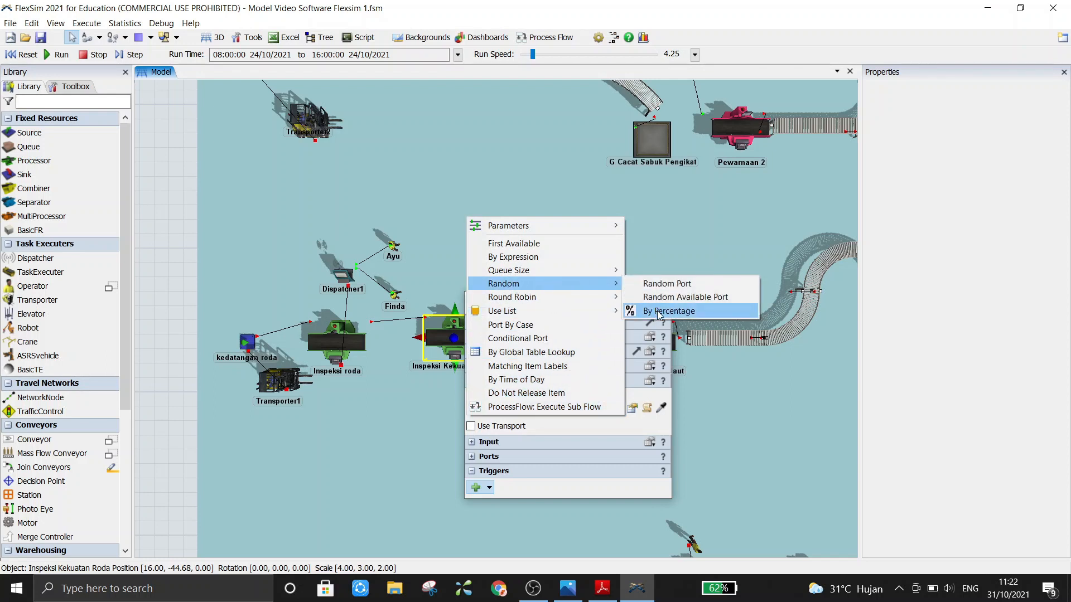
click(611, 427)
click(632, 409)
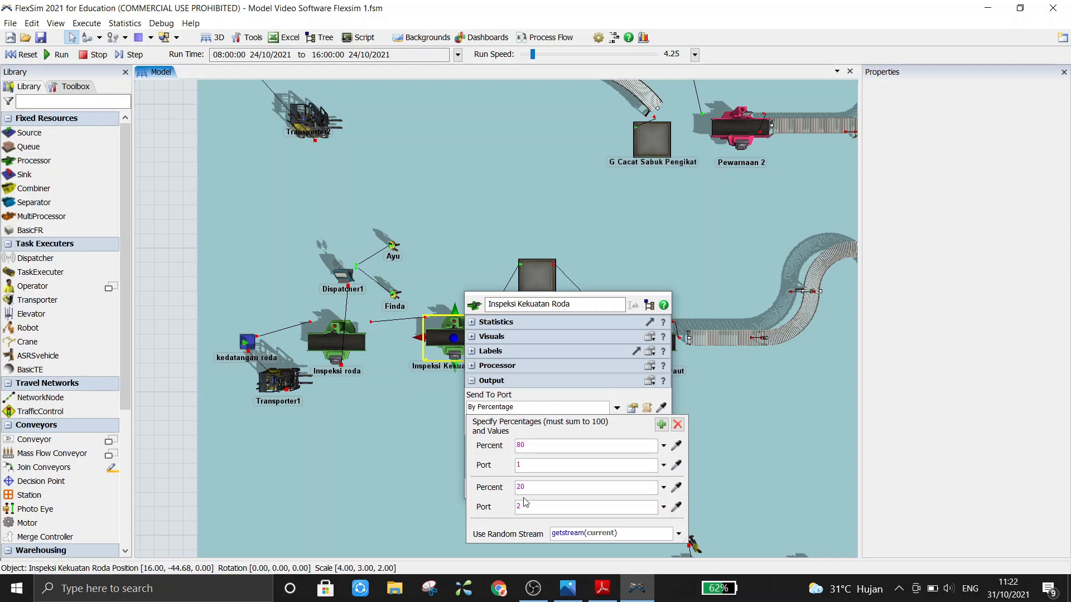
click(161, 373)
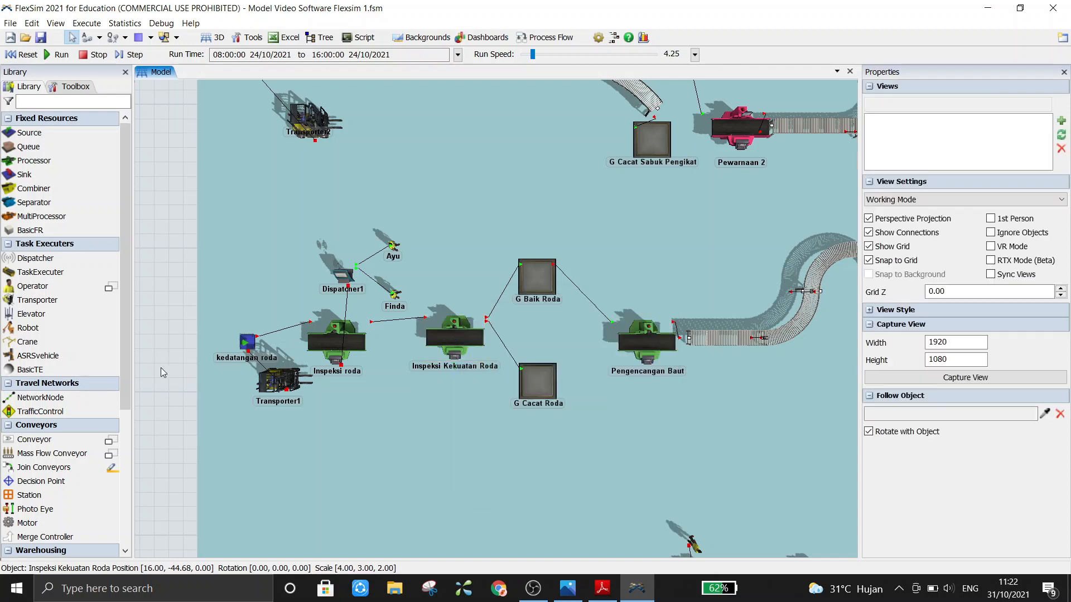
Compare the G Baik Roda queue with the PDF's description of where good wheels go.
click(554, 277)
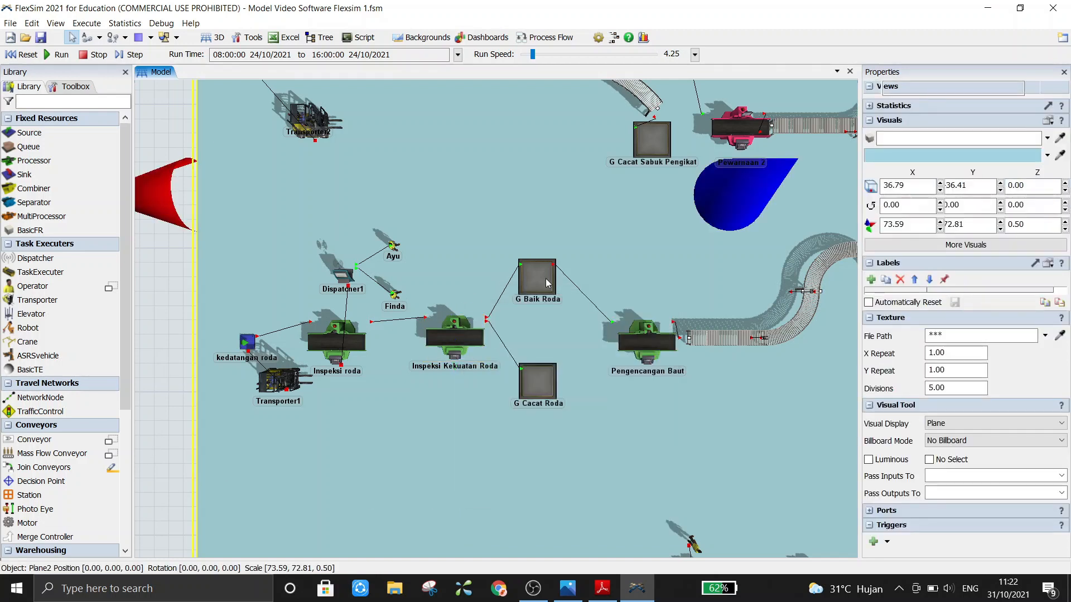
mouse_move(598, 598)
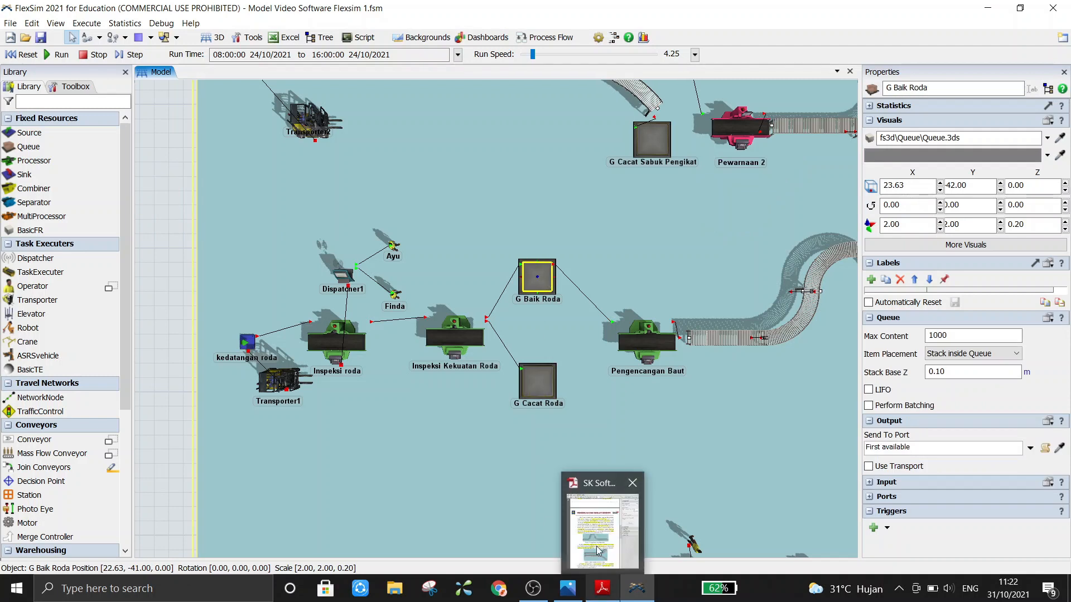
click(600, 551)
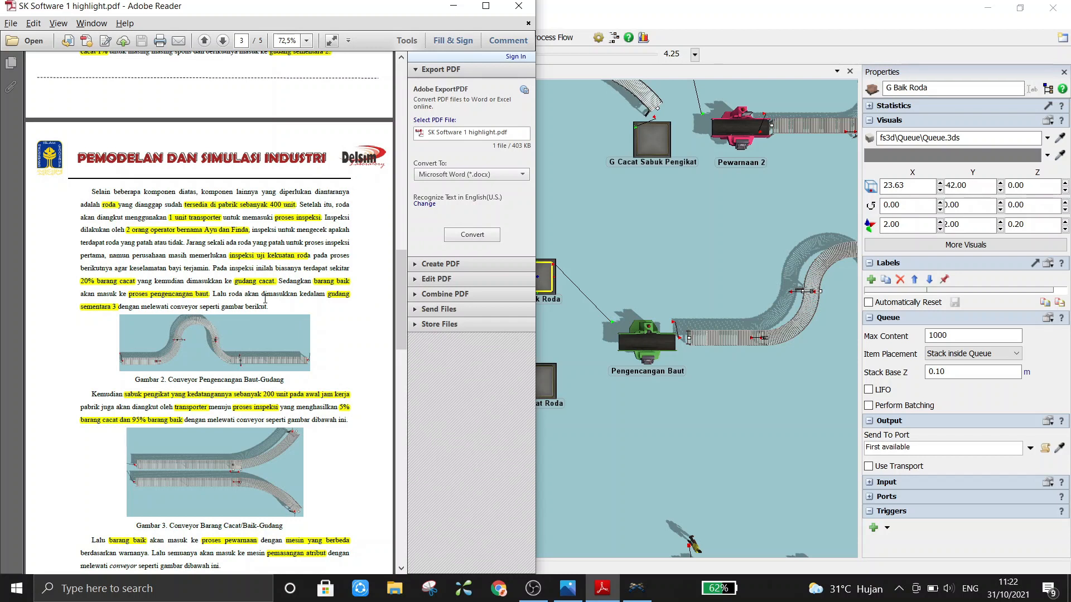
click(646, 215)
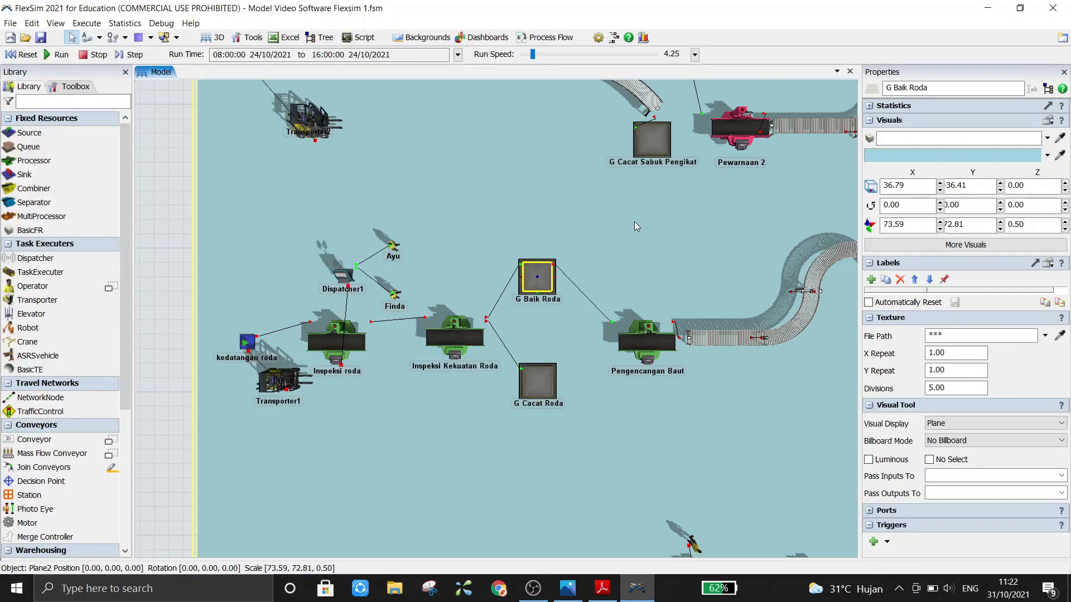
click(533, 272)
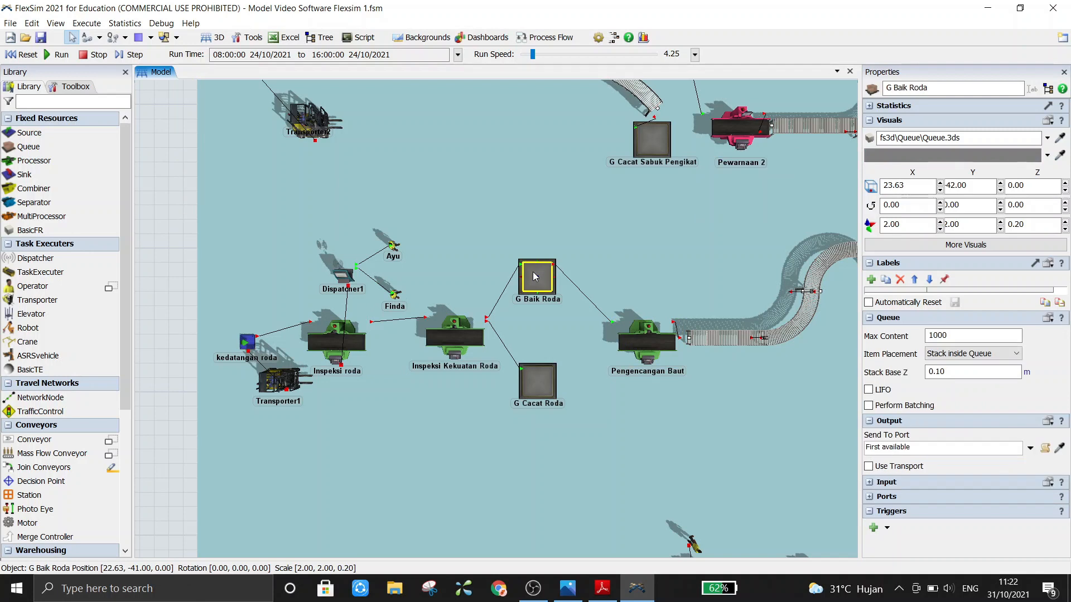
Check the Pengencangan Baut processor's process time against the PDF's machine table and return to the FlexSim model.
click(645, 355)
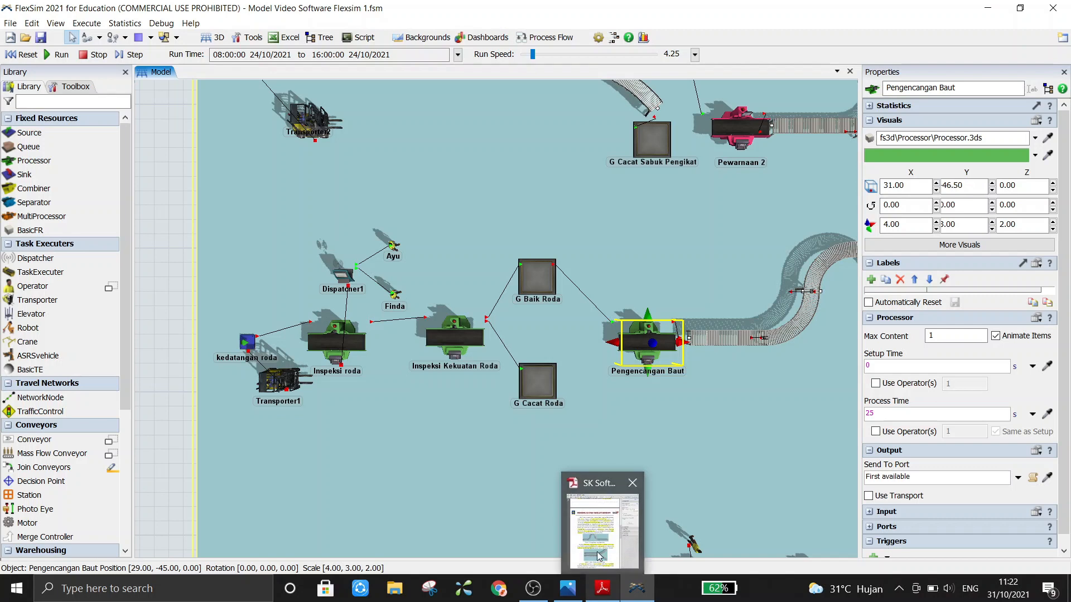
click(588, 502)
drag(403, 330, 390, 499)
drag(89, 463, 260, 464)
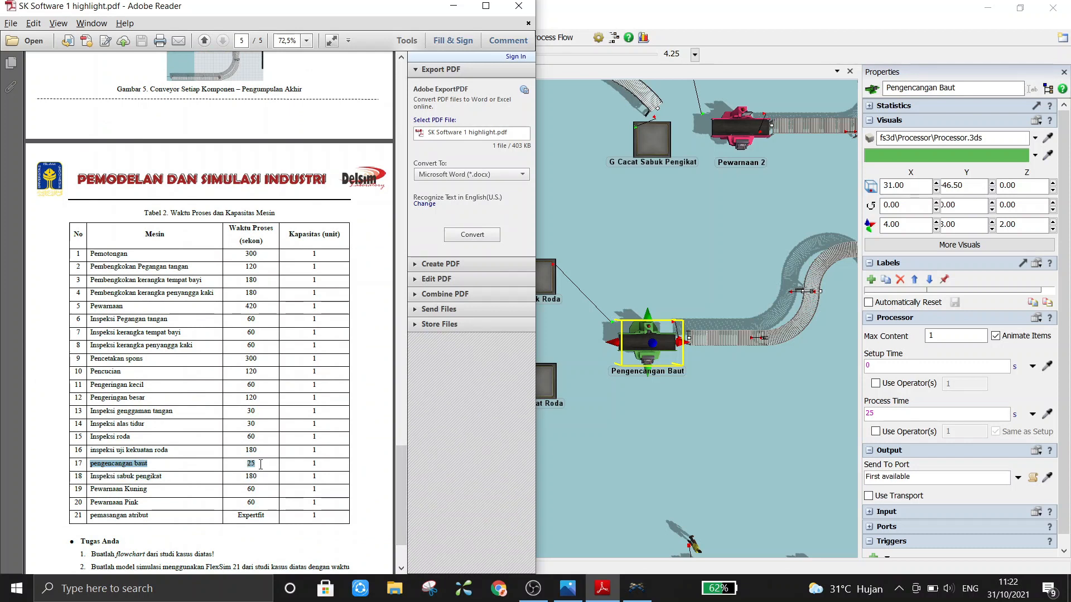
click(636, 204)
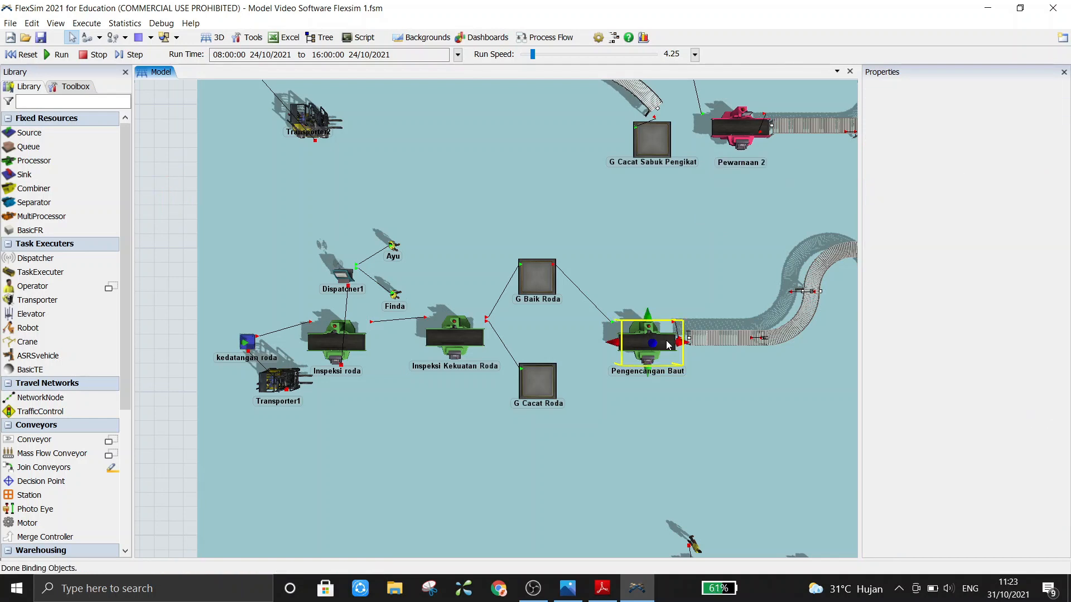
Review the max content and process time of the Pengencangan Baut processor.
double_click(667, 344)
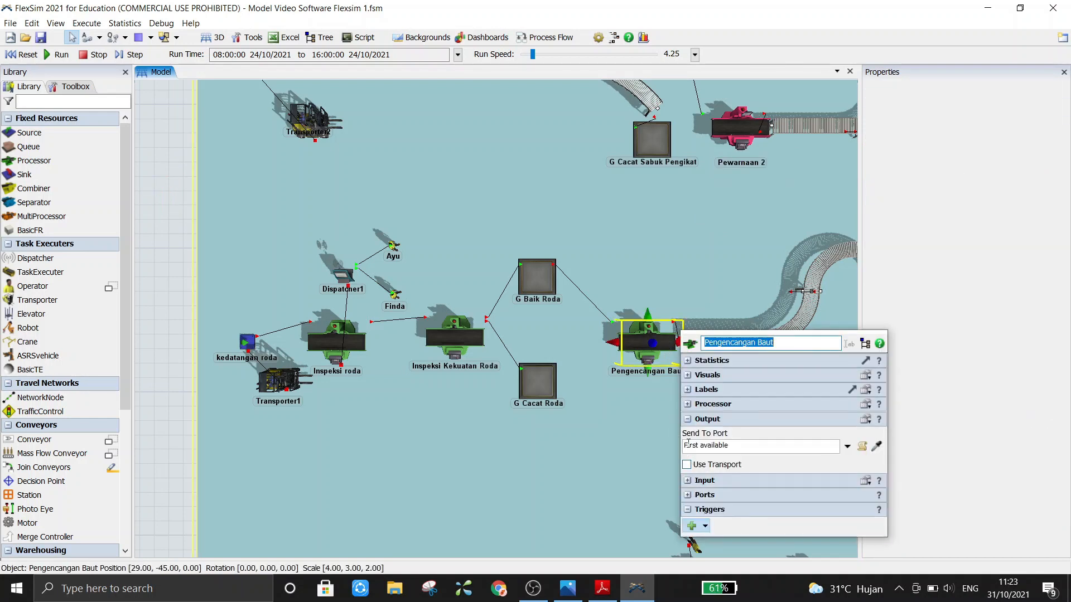
click(688, 420)
click(688, 405)
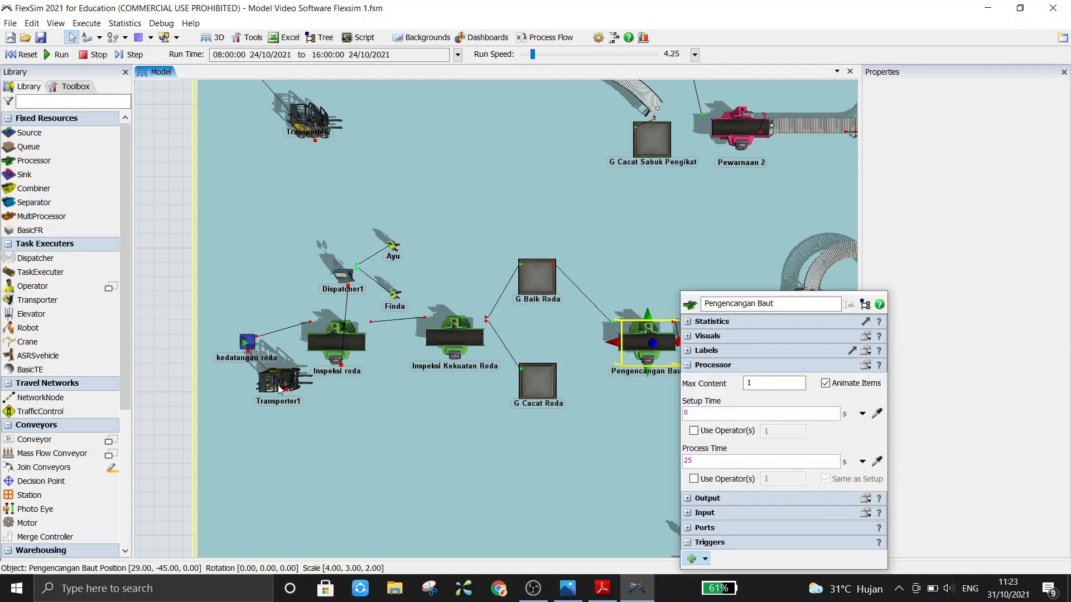
click(166, 366)
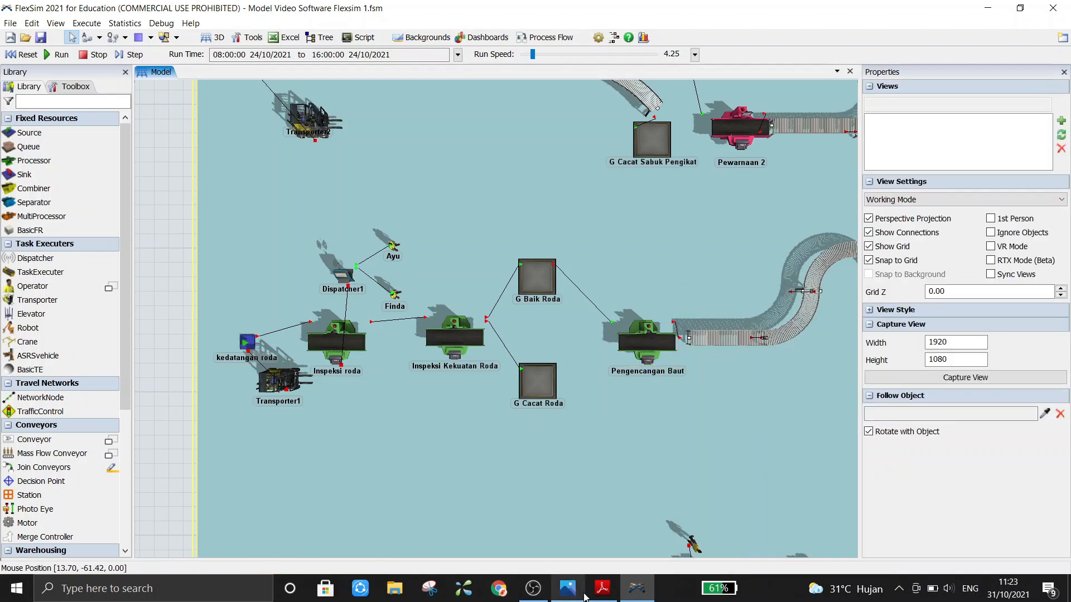
Read the PDF's description of the conveyor from bolt tightening to gudang sementara 3 and return to the FlexSim model.
click(616, 588)
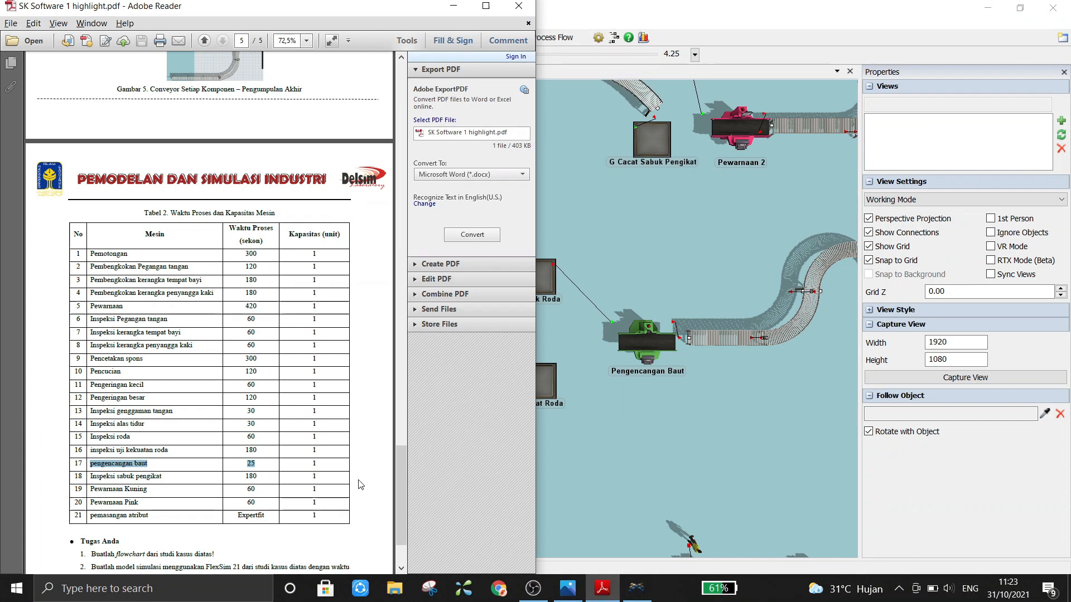
drag(403, 514, 390, 306)
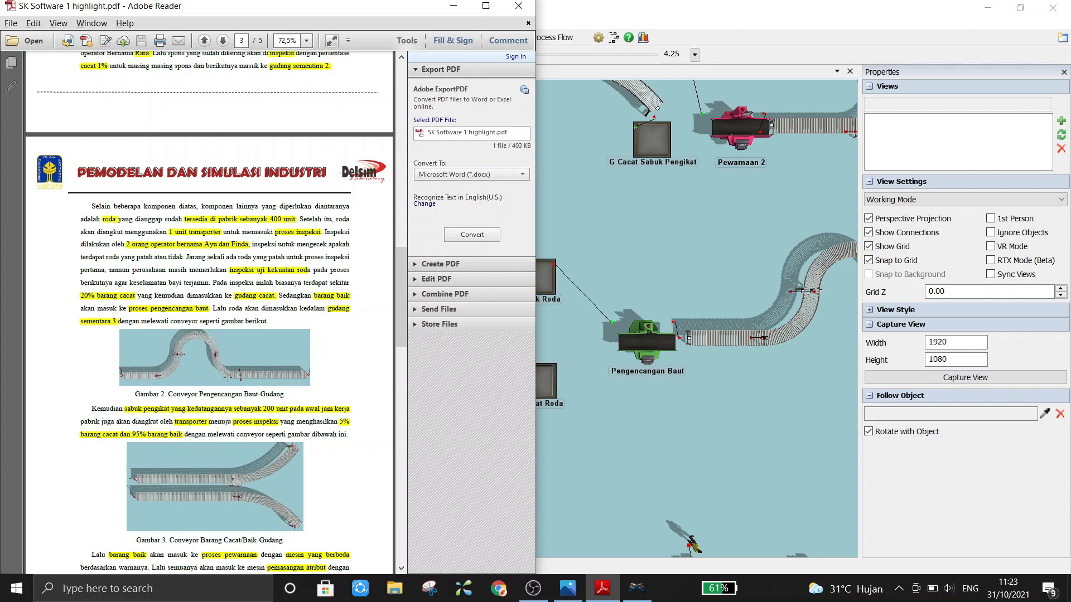
click(680, 390)
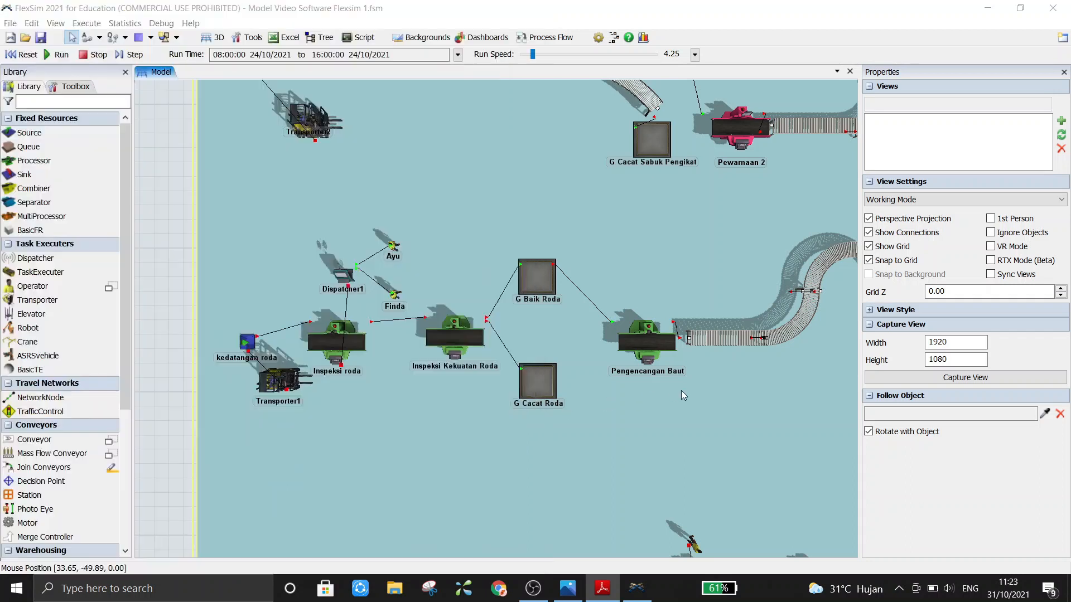
click(169, 339)
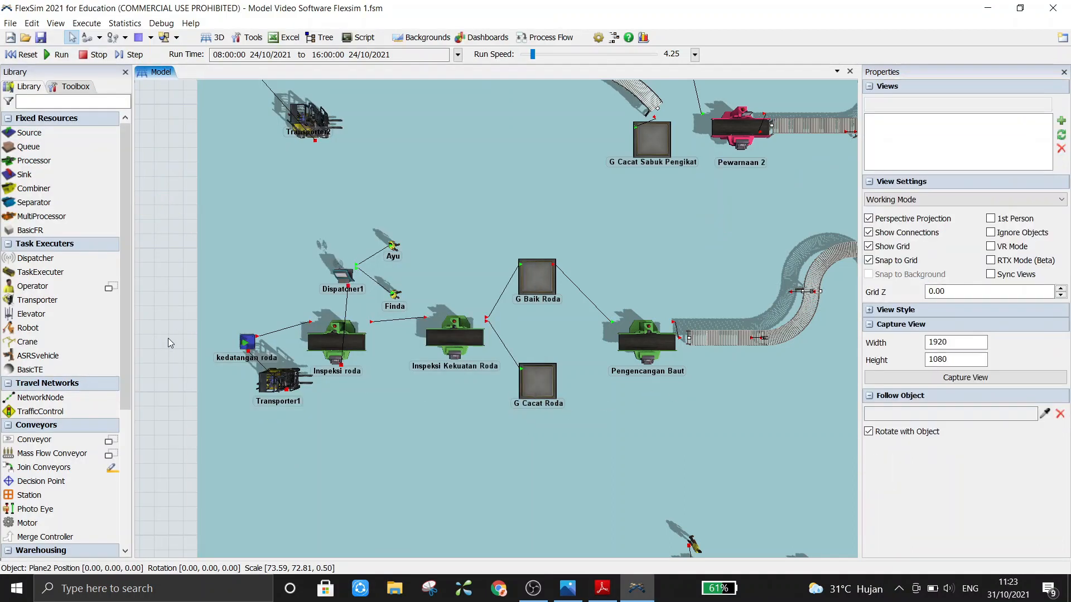
Examine the straight and curved conveyor types and the conveyor line running from Pengencangan Baut to Gudang Sementara 3.
scroll(168, 338, down, 3)
scroll(171, 320, down, 1)
scroll(166, 313, down, 2)
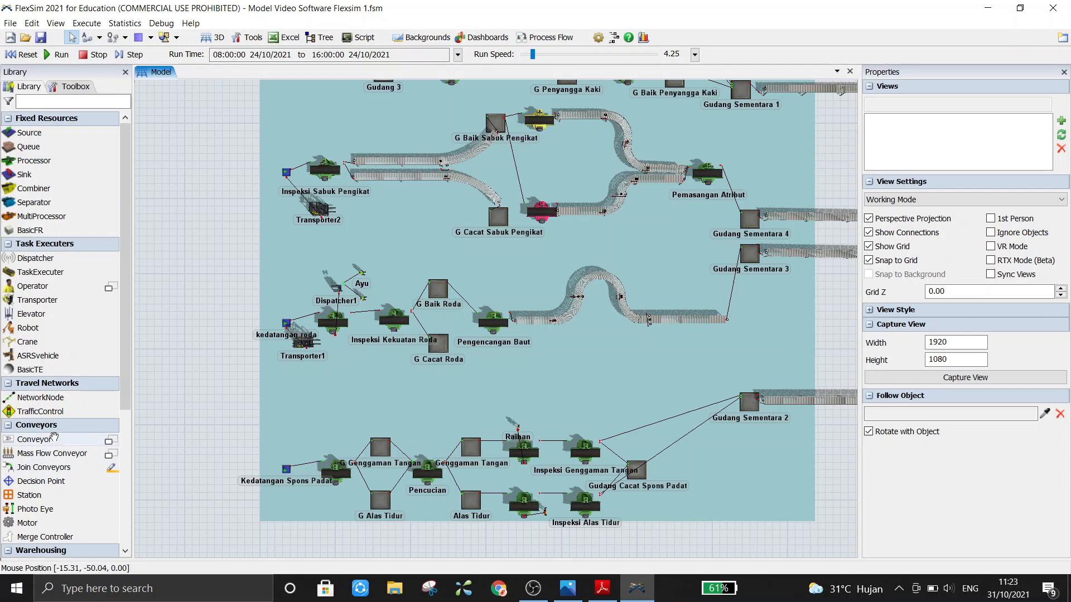
mouse_move(57, 437)
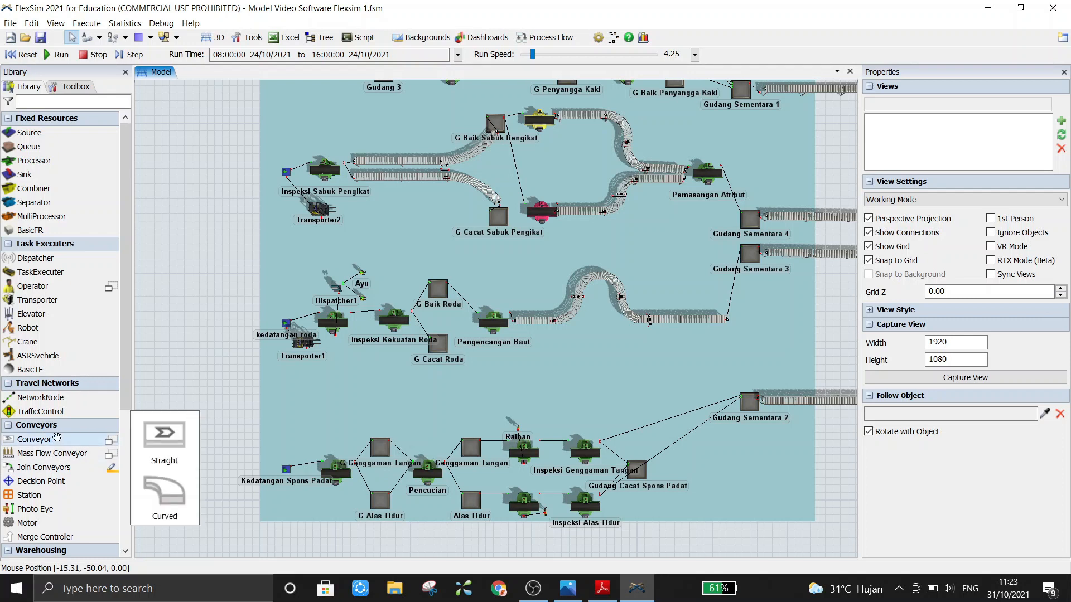
click(169, 456)
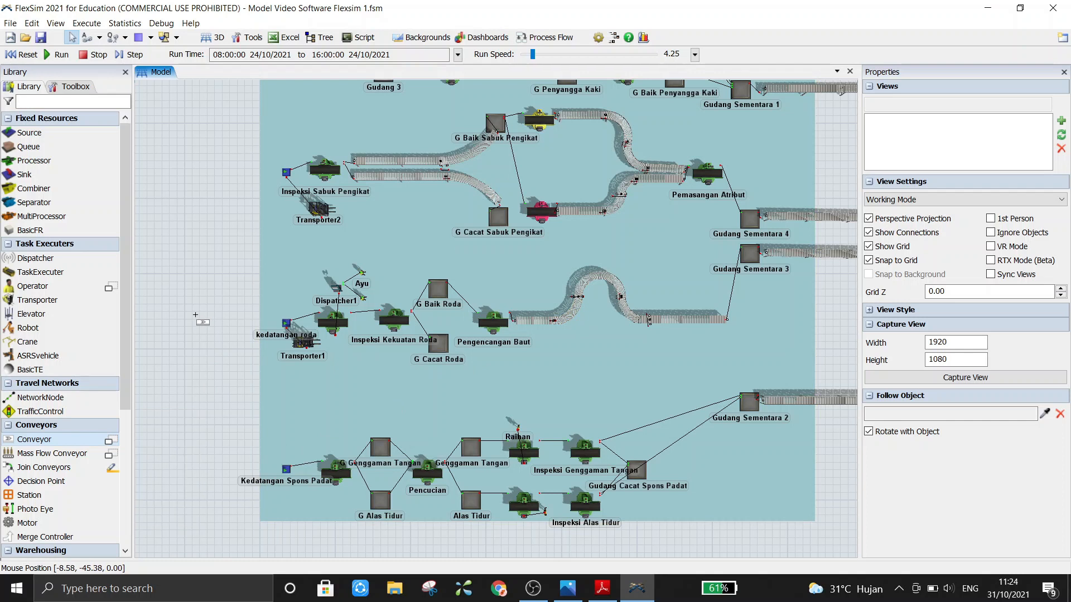
scroll(174, 367, down, 3)
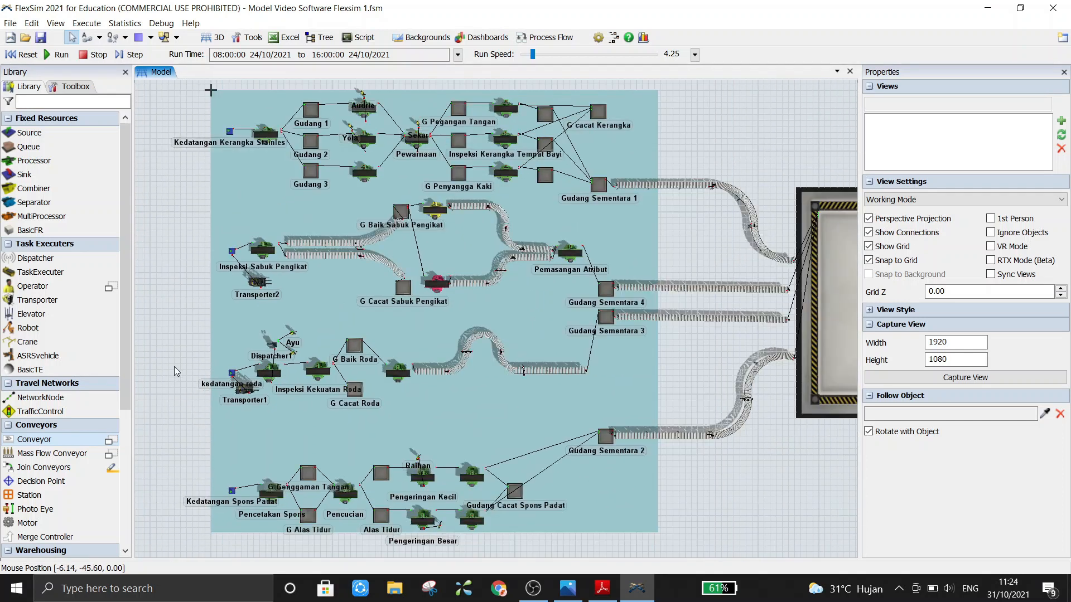
scroll(216, 359, up, 3)
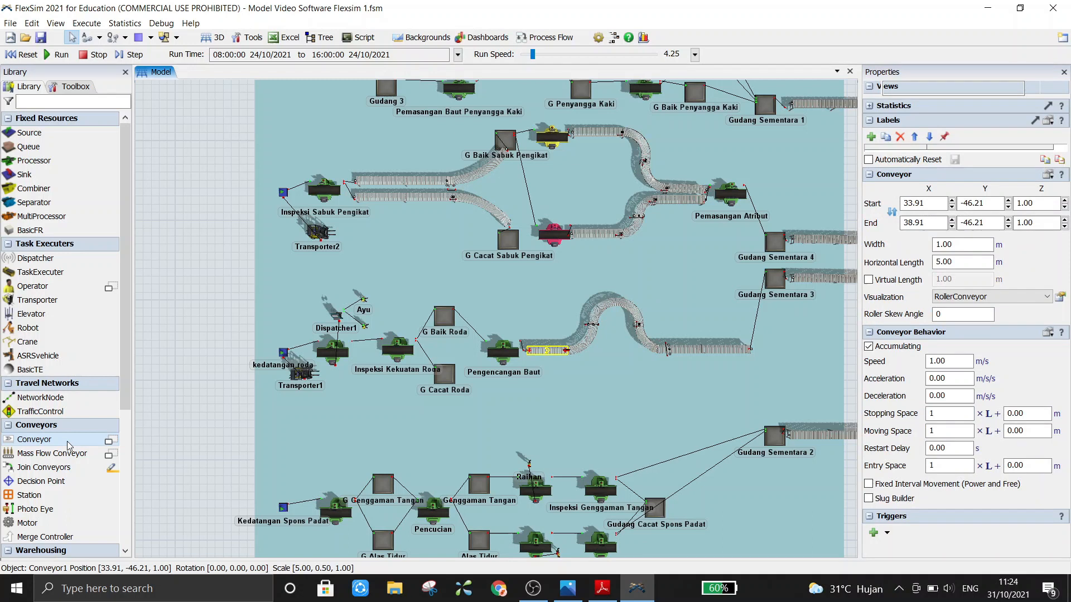
click(158, 397)
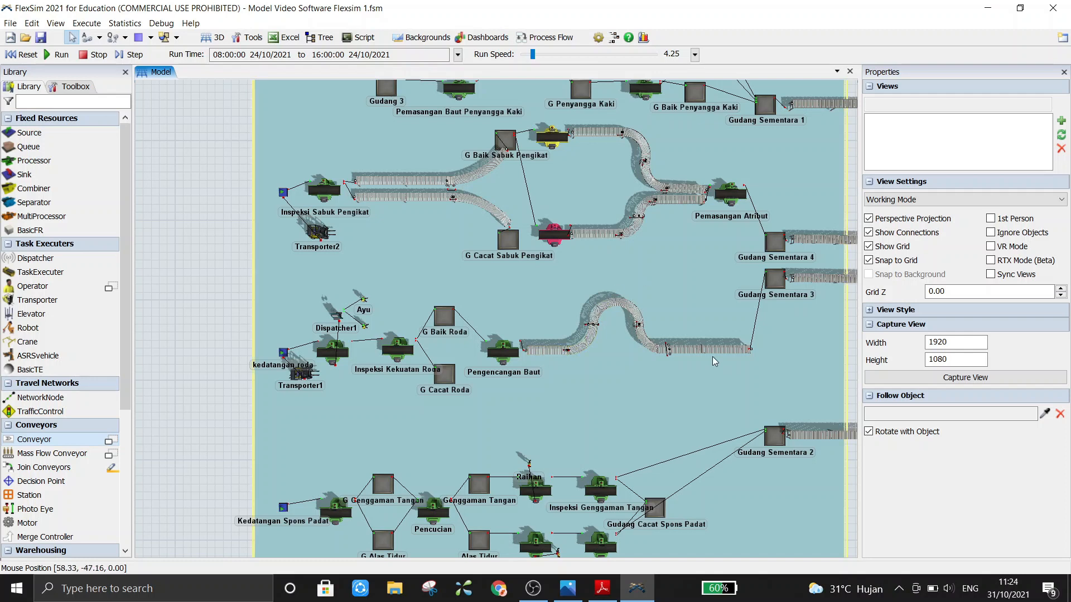
Read the PDF's description of the seat-belt (sabuk pengikat) arrivals and return to the FlexSim model.
drag(219, 256, 205, 345)
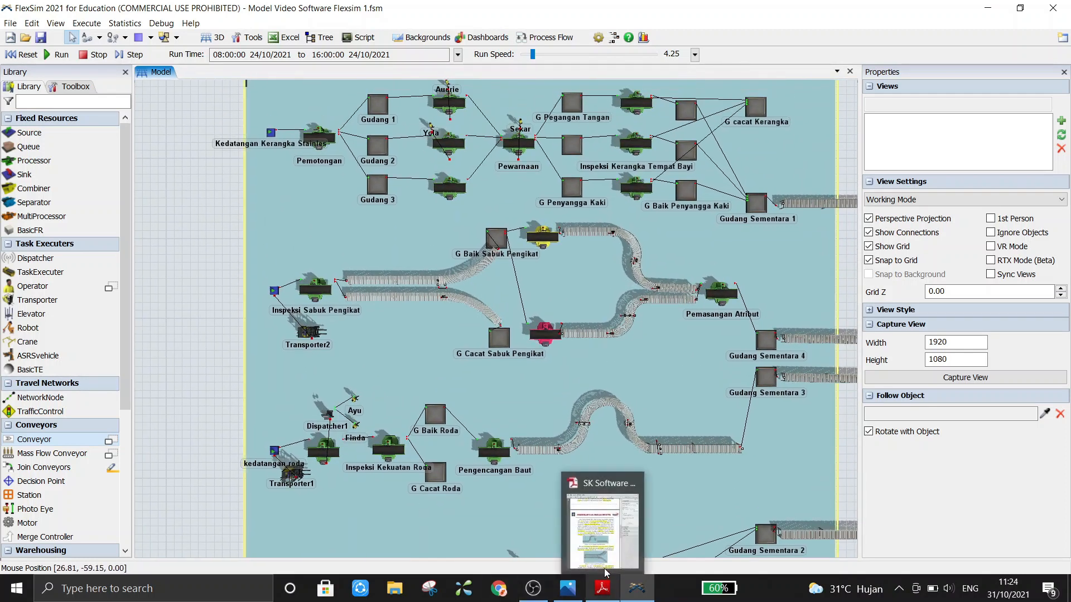
click(606, 590)
scroll(194, 272, down, 10)
scroll(195, 273, down, 1)
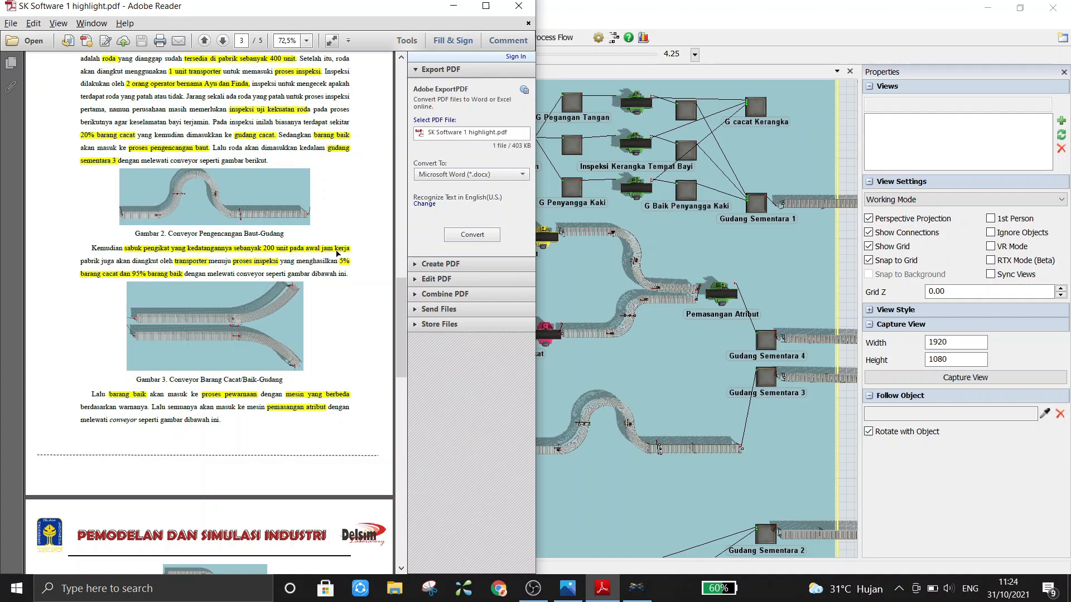
click(597, 292)
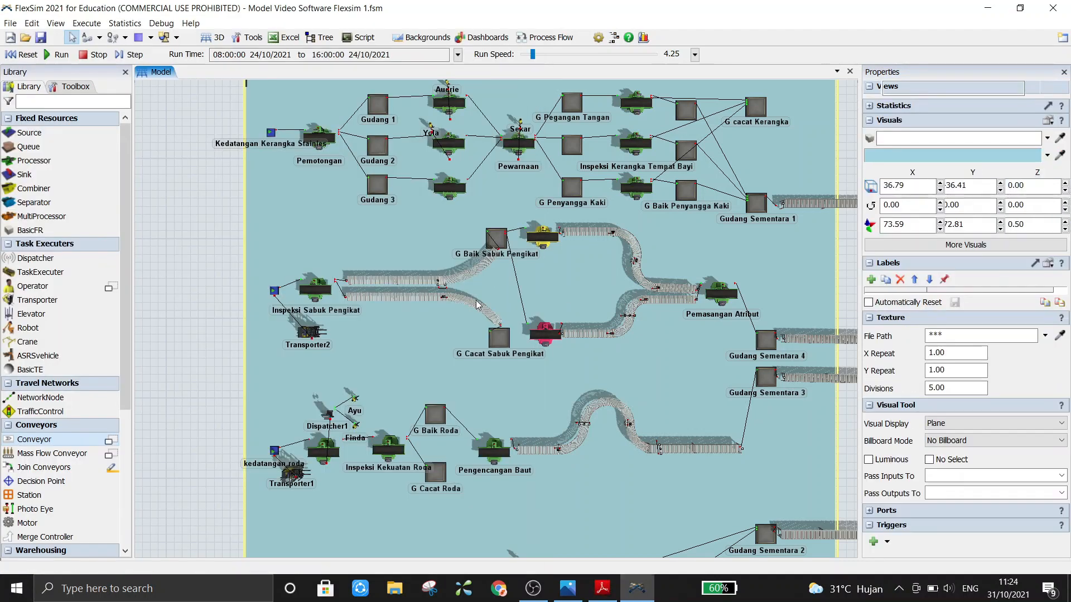
Set the Kedatangan Sabuk Pengikat source's arrival style to Arrival Schedule and review its arrivals table.
click(275, 291)
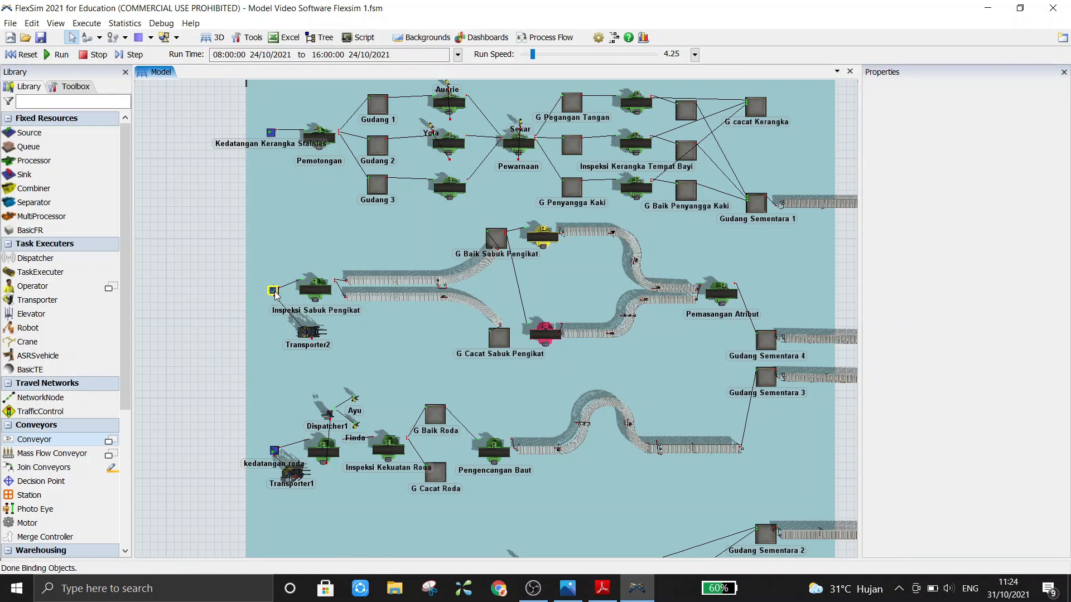
double_click(274, 291)
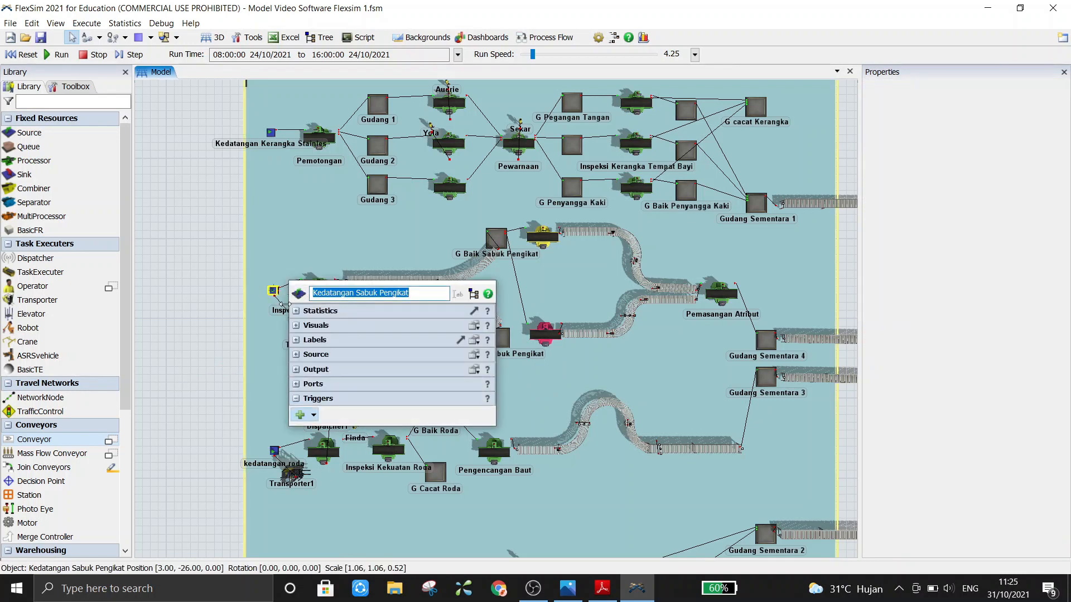
click(300, 356)
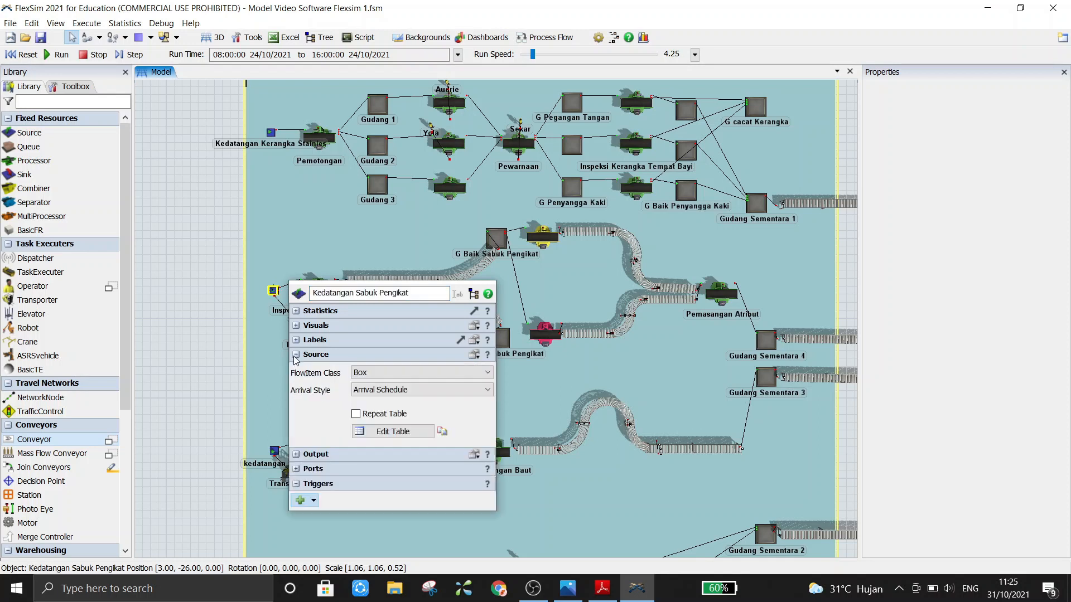
click(378, 390)
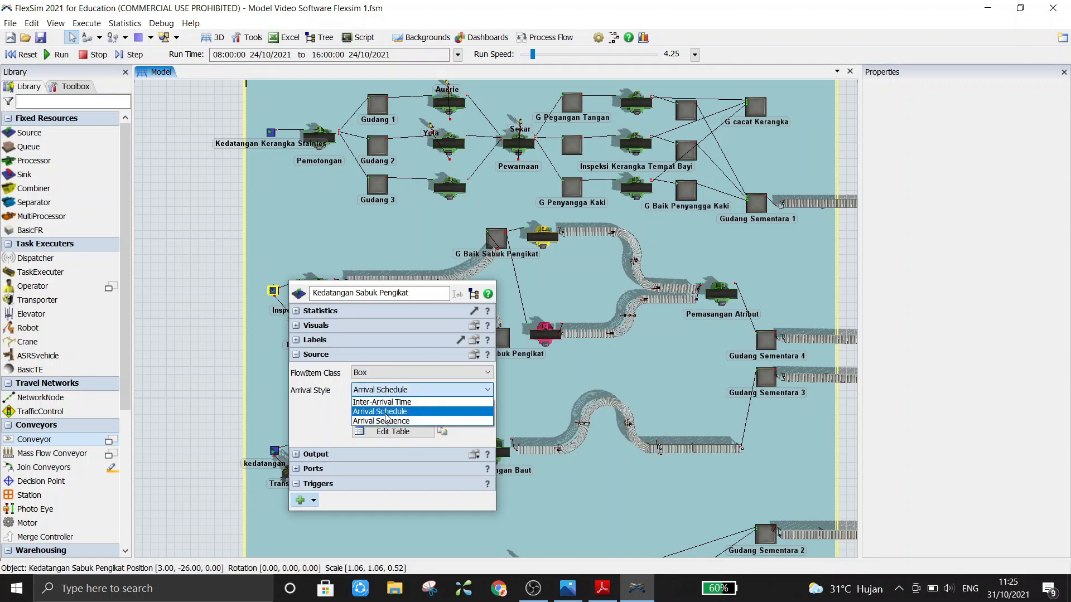
click(385, 413)
click(392, 432)
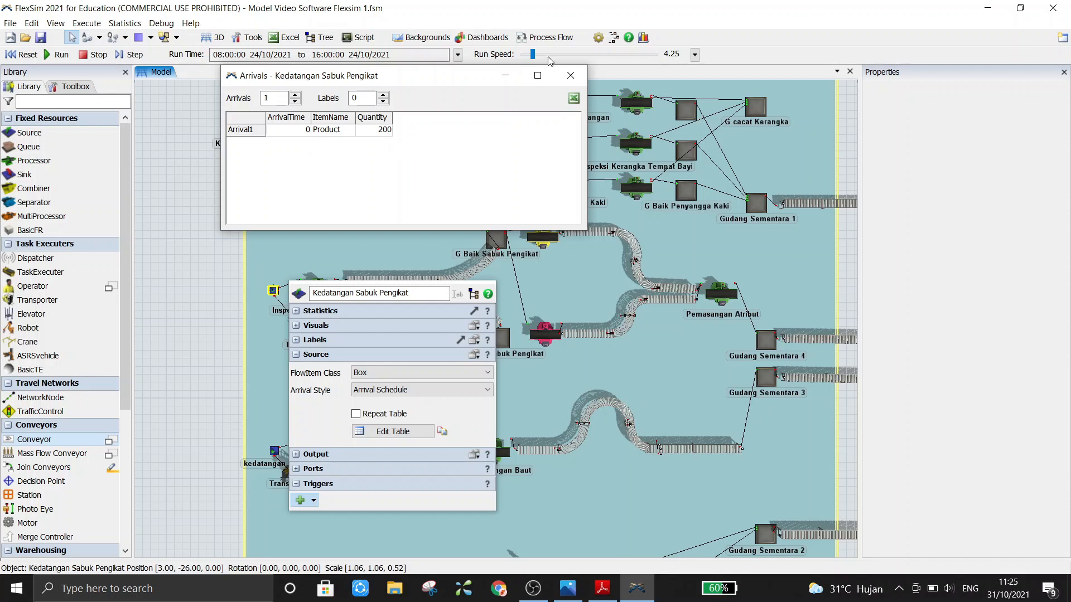
click(568, 75)
click(185, 239)
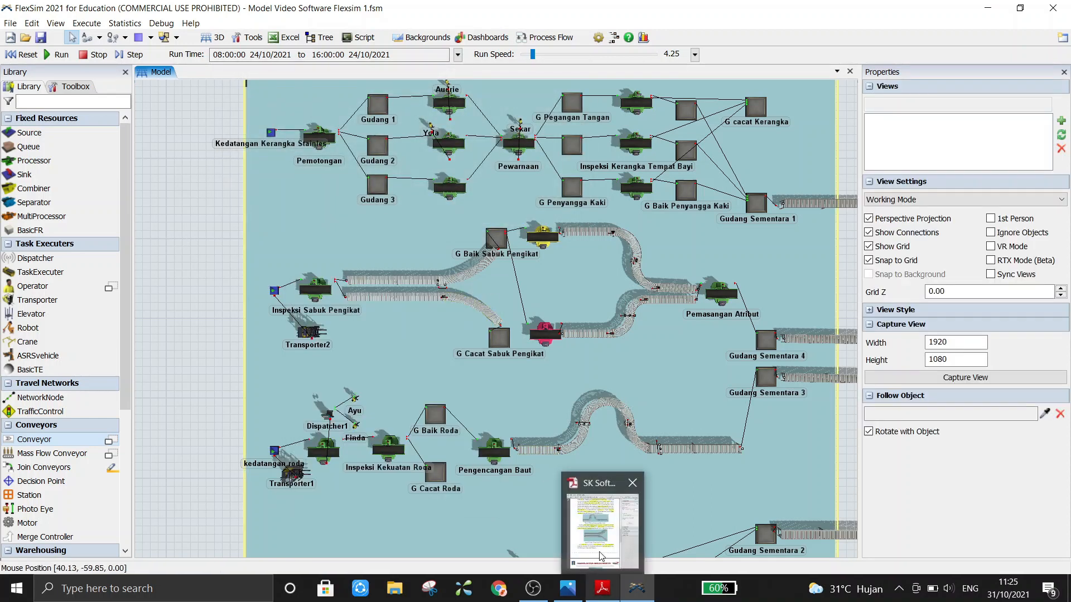
Read in the PDF how the seat belts are transported to inspection and return to the FlexSim model.
click(601, 553)
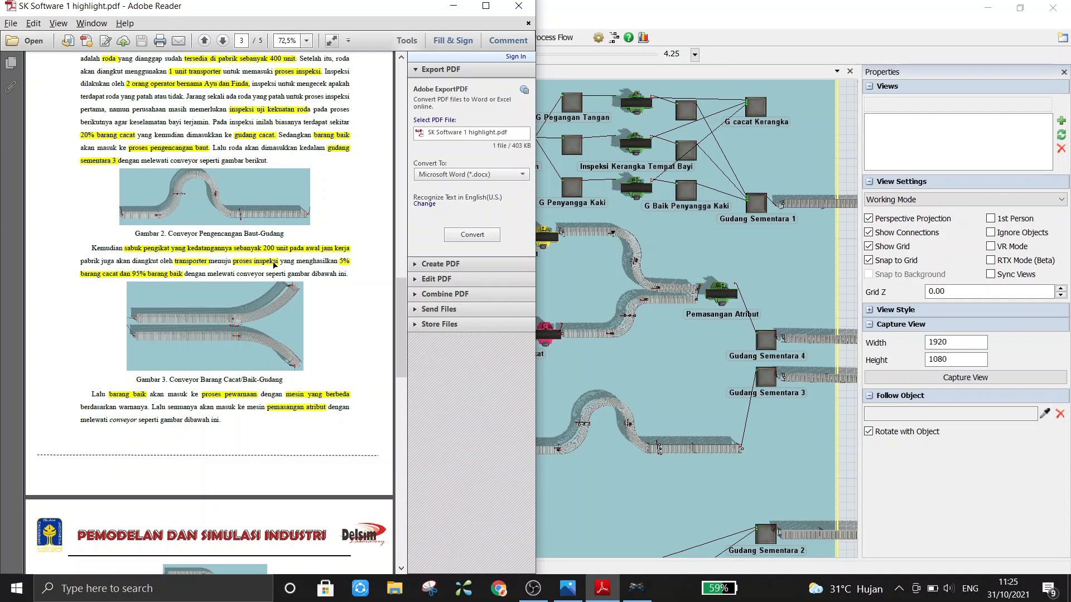
click(618, 277)
click(190, 306)
Assign Plane2/Transporter2 by object name as the transport for the Kedatangan Sabuk Pengikat source's output.
scroll(195, 306, up, 3)
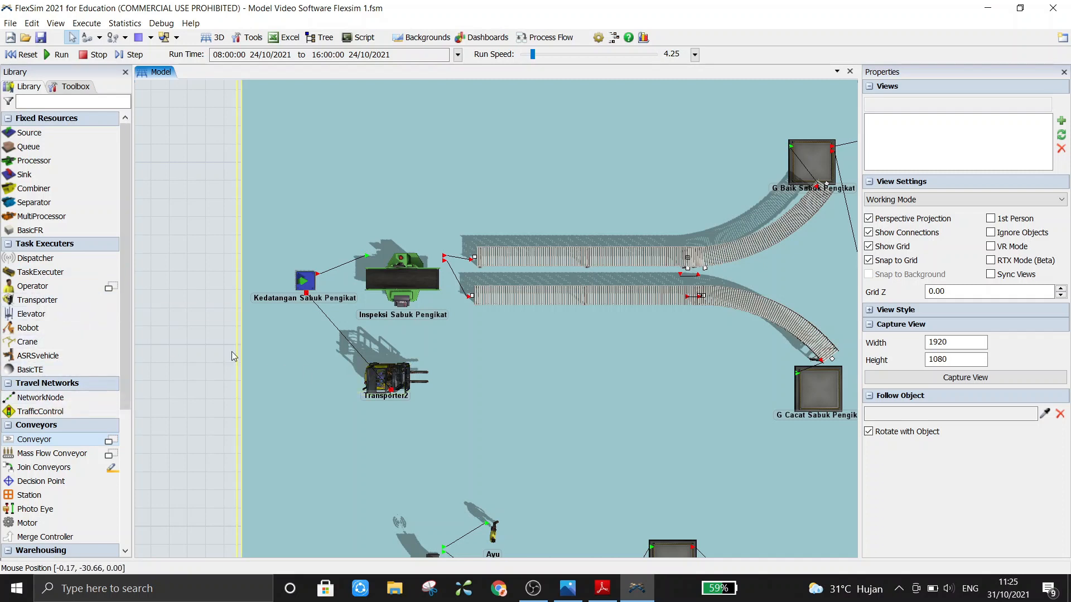
click(310, 282)
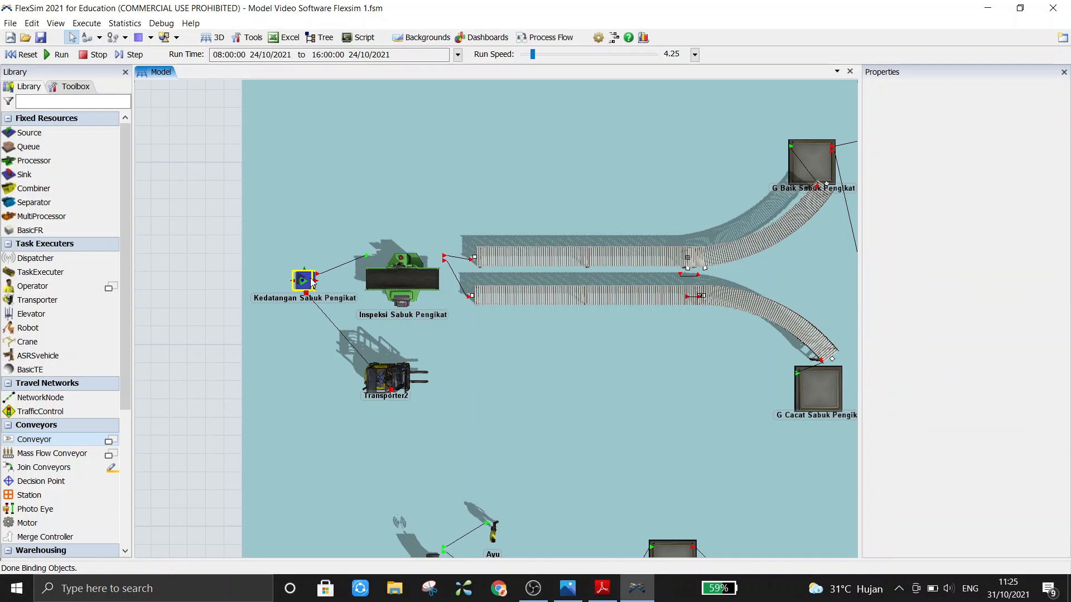
double_click(311, 281)
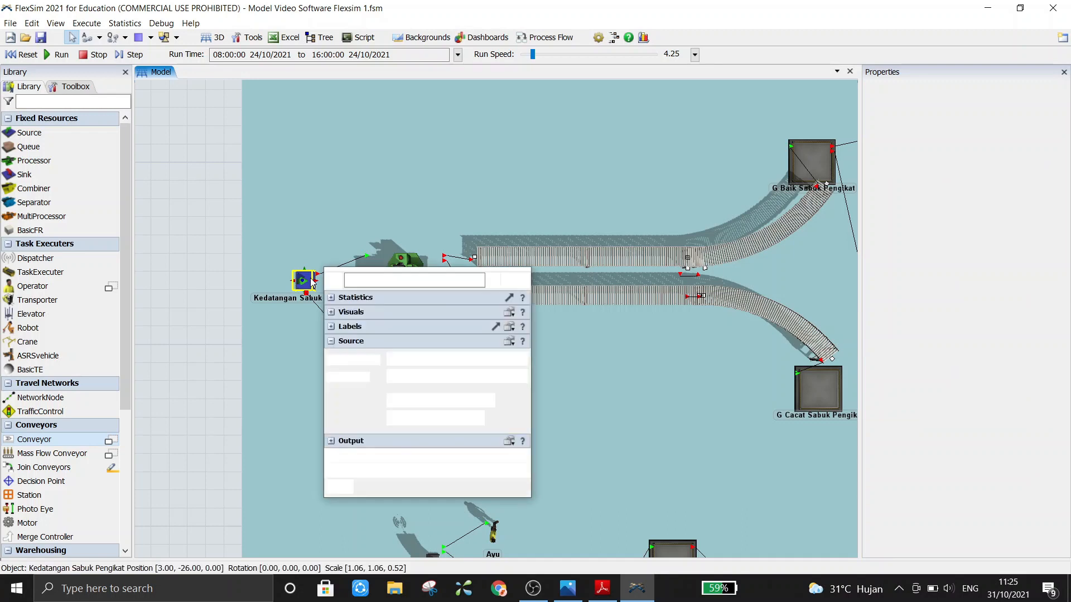
click(332, 341)
click(333, 357)
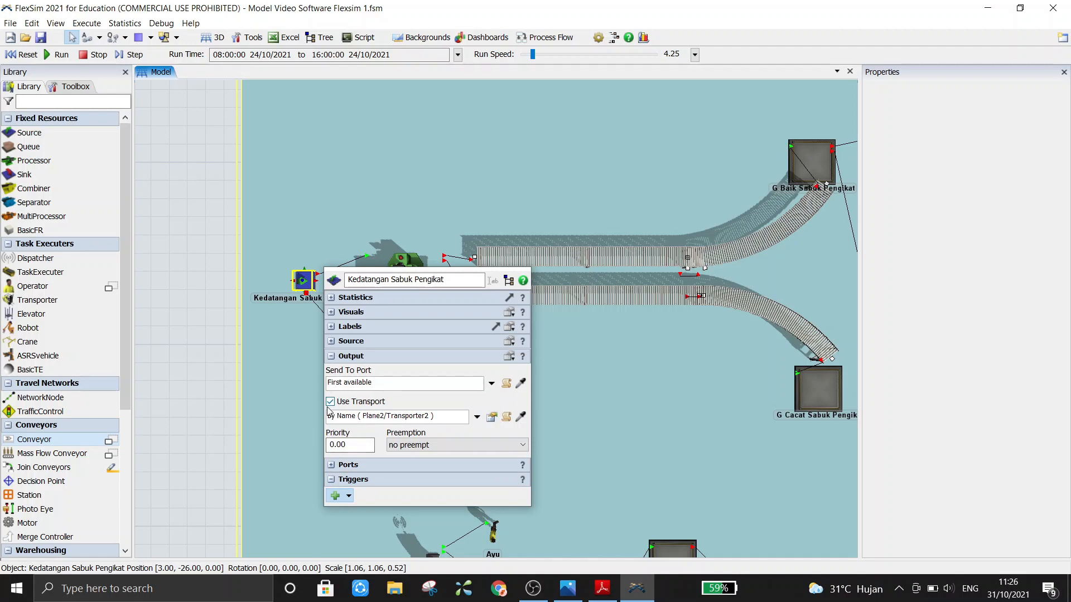
click(478, 417)
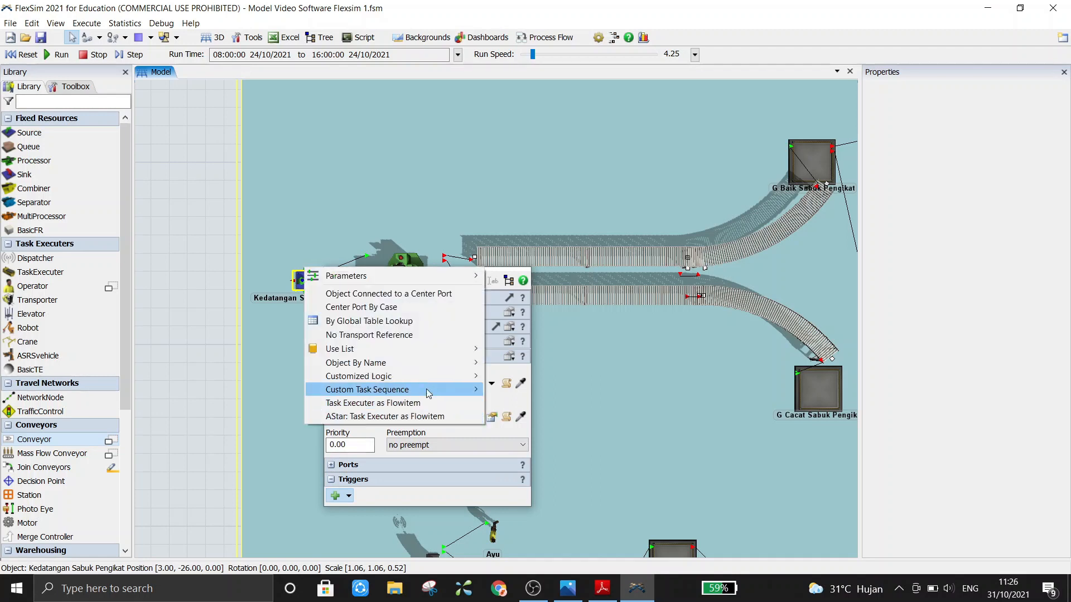
mouse_move(411, 364)
click(524, 364)
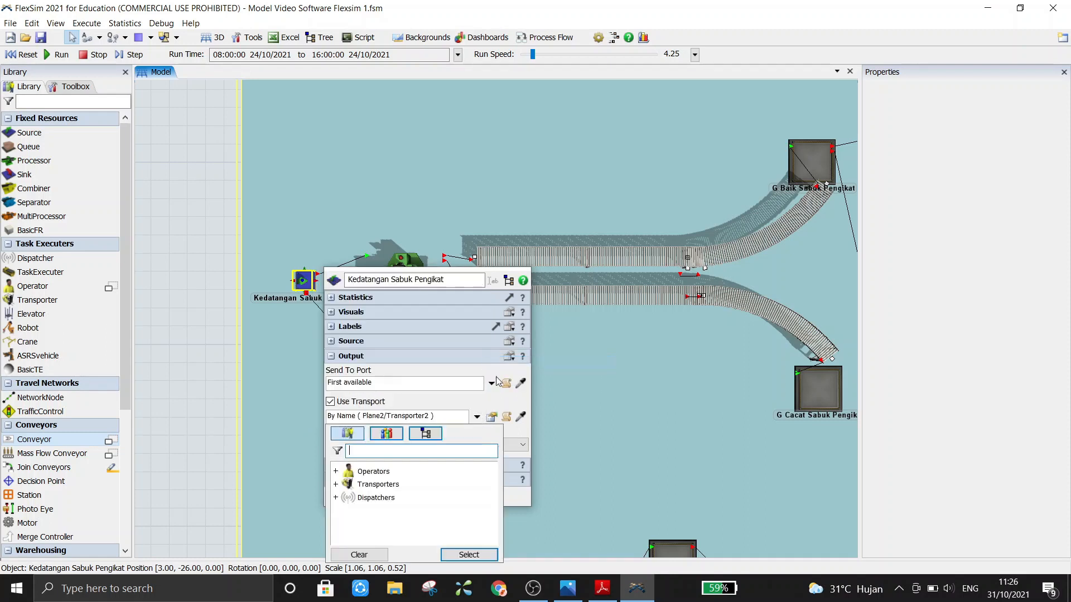
double_click(359, 486)
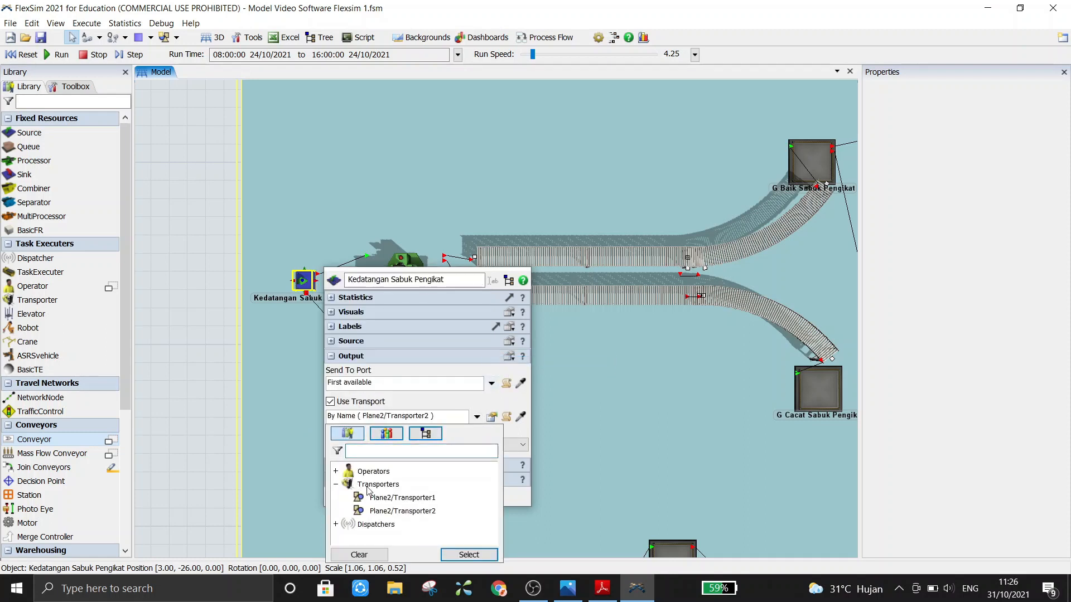
click(426, 511)
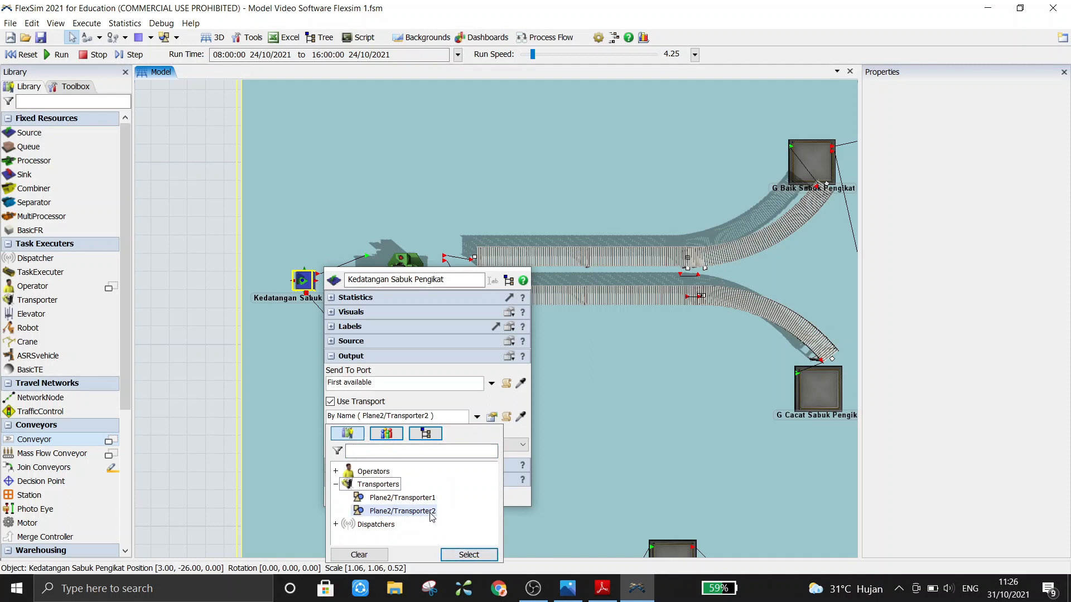
click(469, 555)
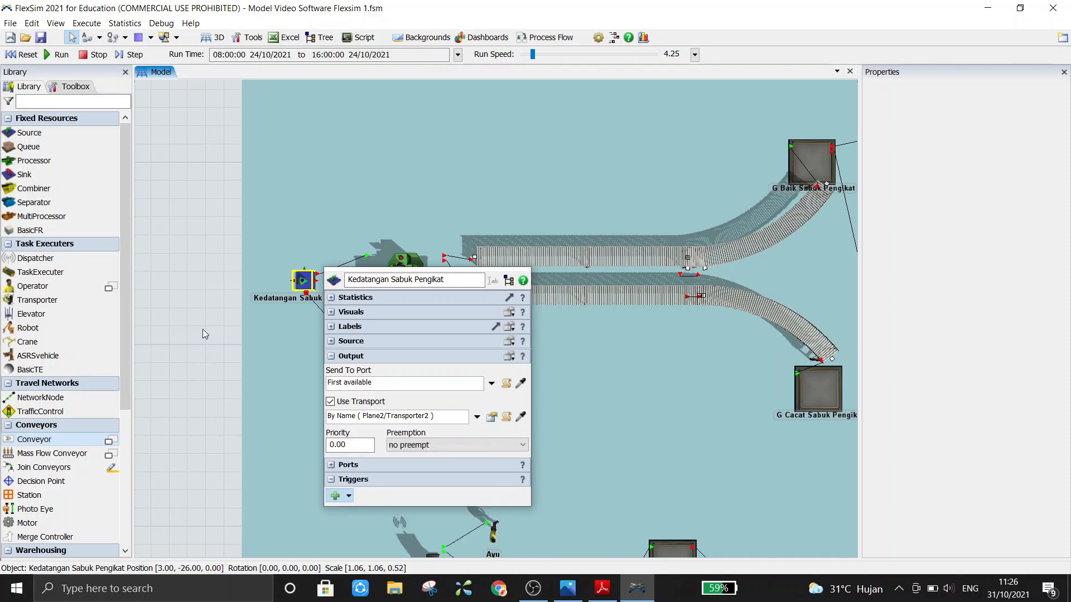
click(200, 296)
Find and highlight the Inspeksi sabuk pengikat row with its process time in the PDF's machine table.
scroll(200, 295, down, 2)
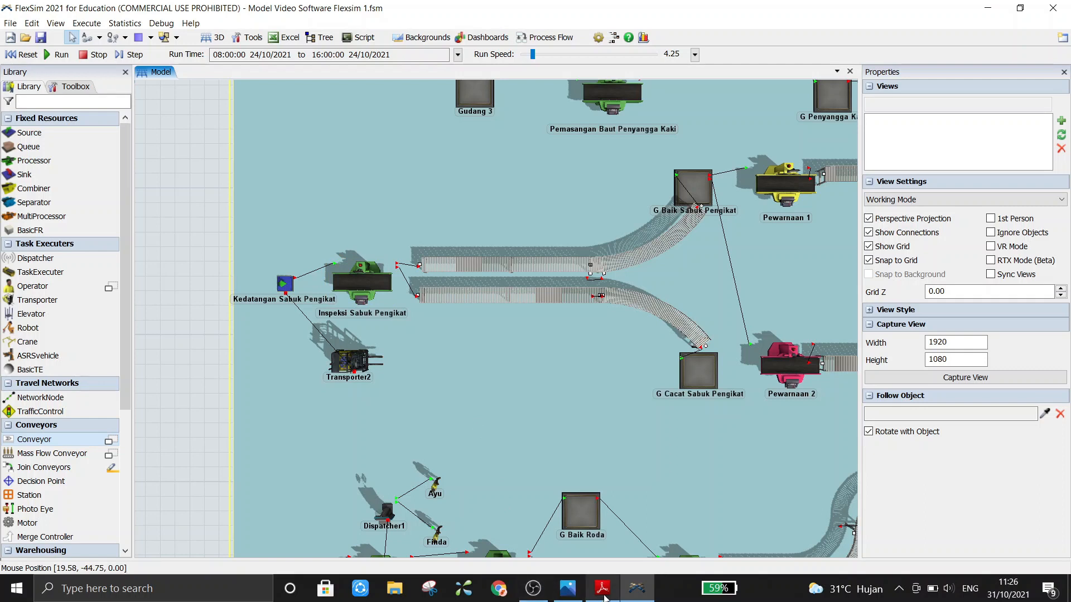
mouse_move(599, 587)
click(592, 551)
drag(401, 366, 389, 505)
scroll(389, 506, down, 1)
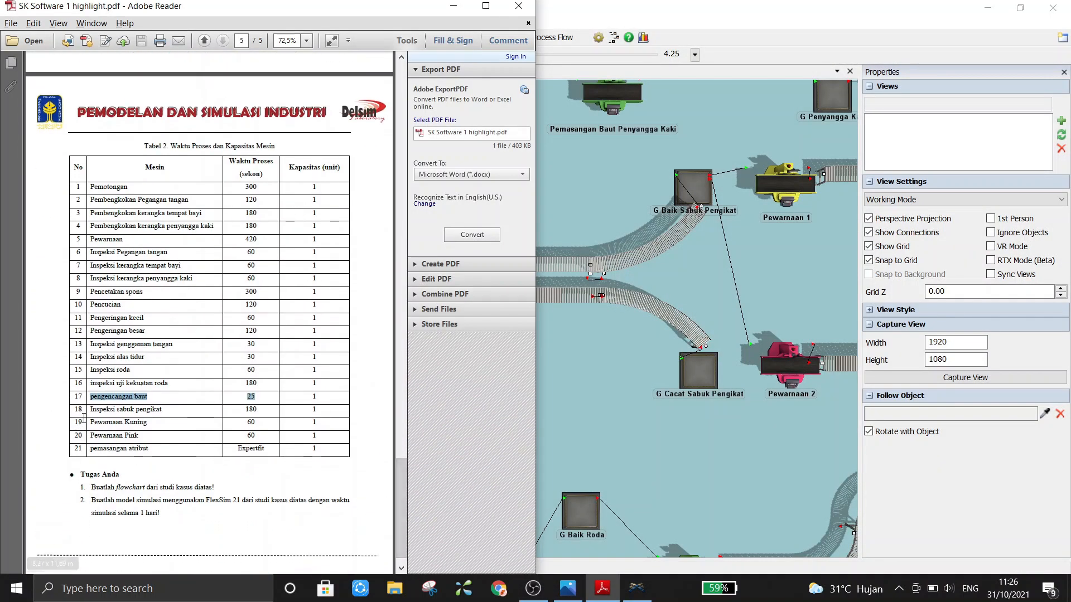
drag(90, 410, 258, 415)
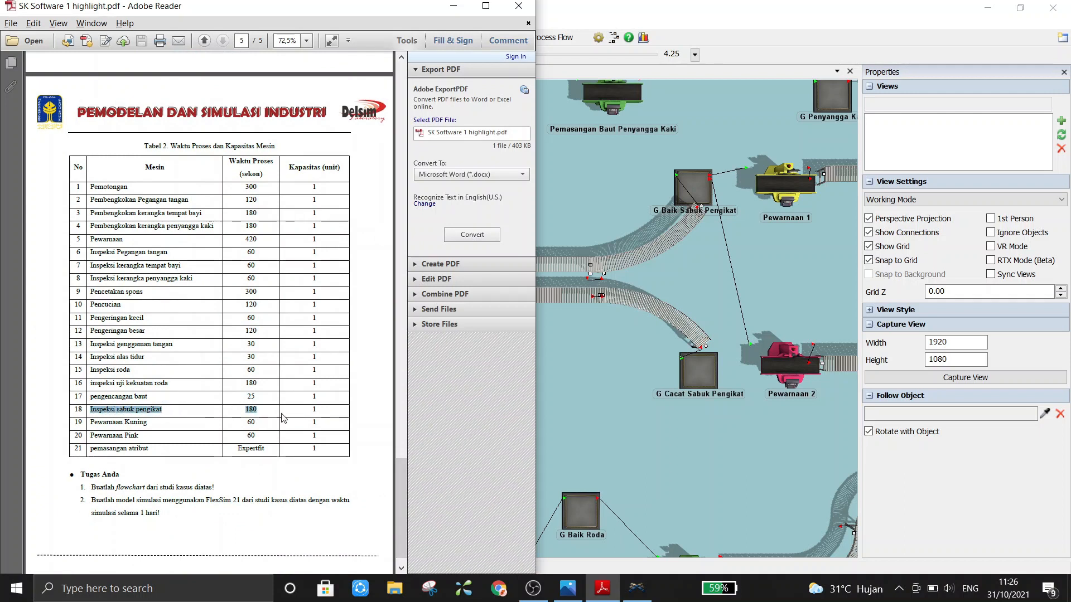
Return to the FlexSim model and check the process time of the Inspeksi Sabuk Pengikat processor.
click(614, 367)
click(345, 291)
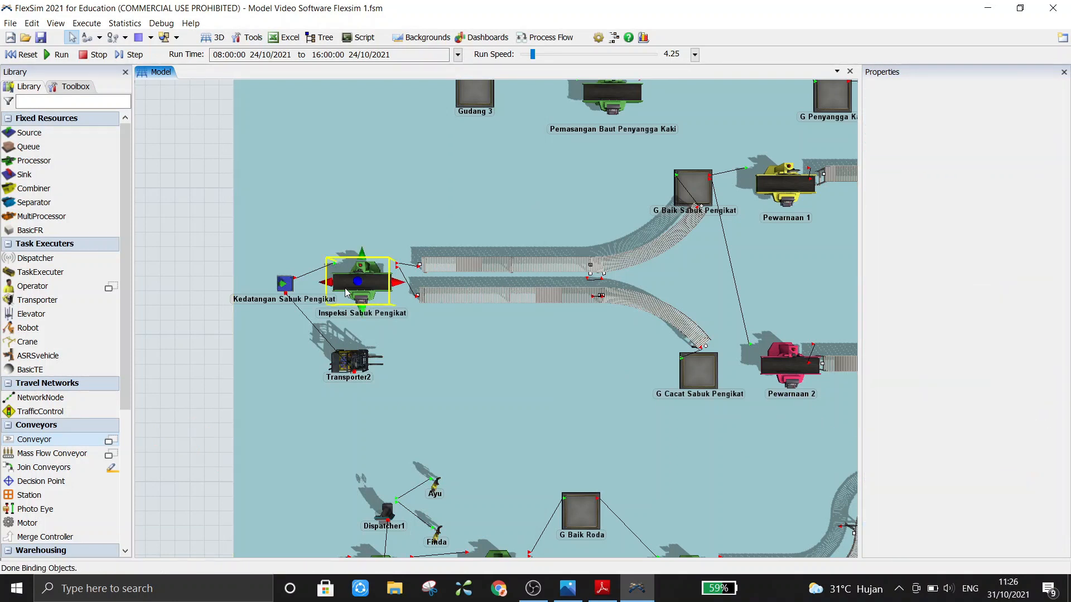
double_click(346, 292)
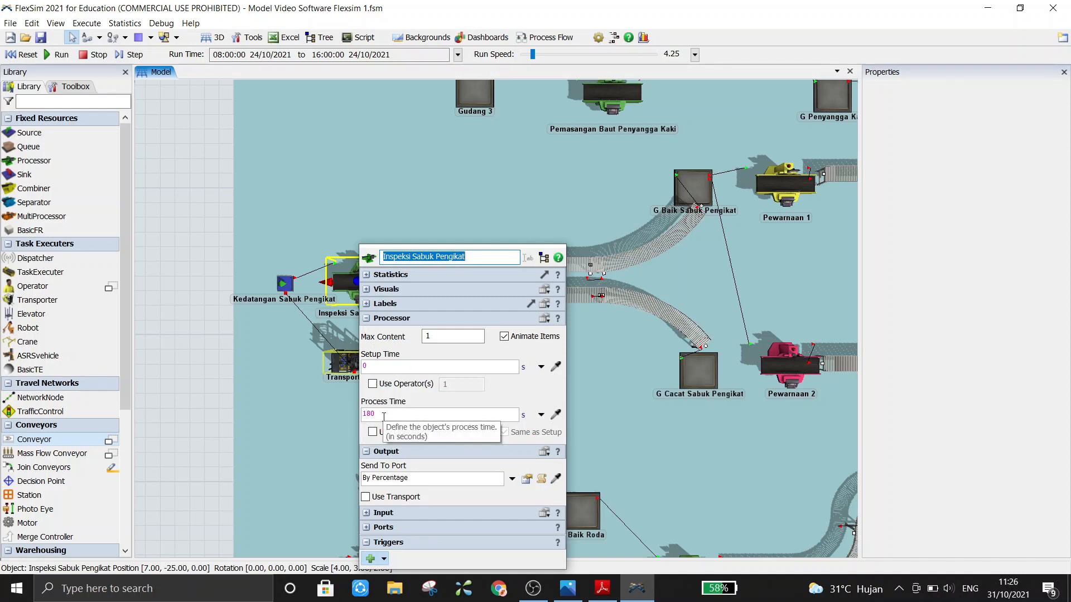
click(187, 312)
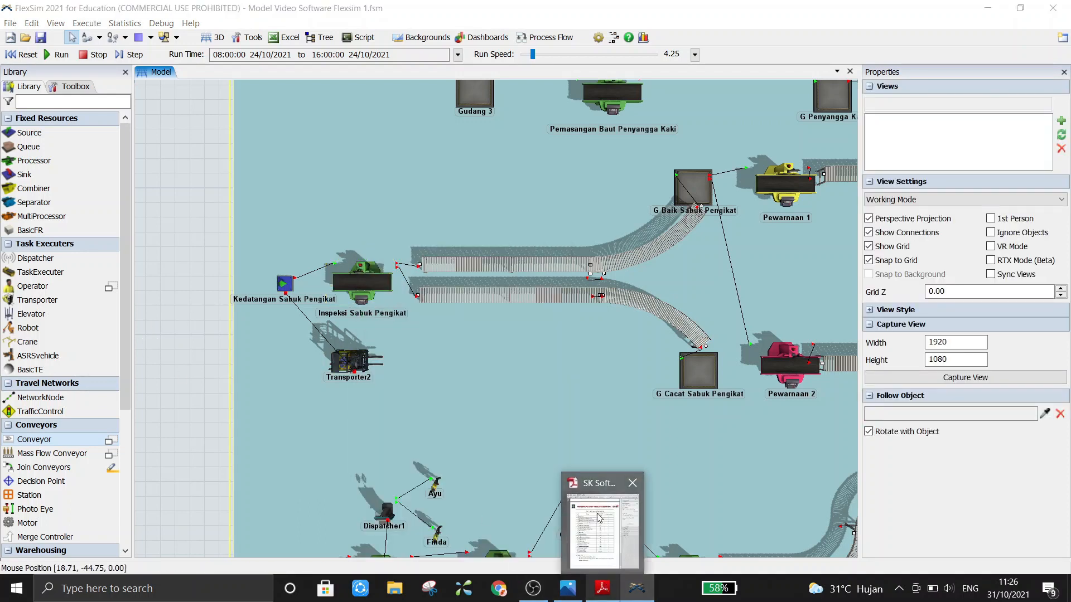
Read the PDF's seat-belt inspection split and conveyor figure, and compare them with the conveyors leaving Inspeksi Sabuk Pengikat in the model.
click(602, 588)
drag(396, 471, 383, 307)
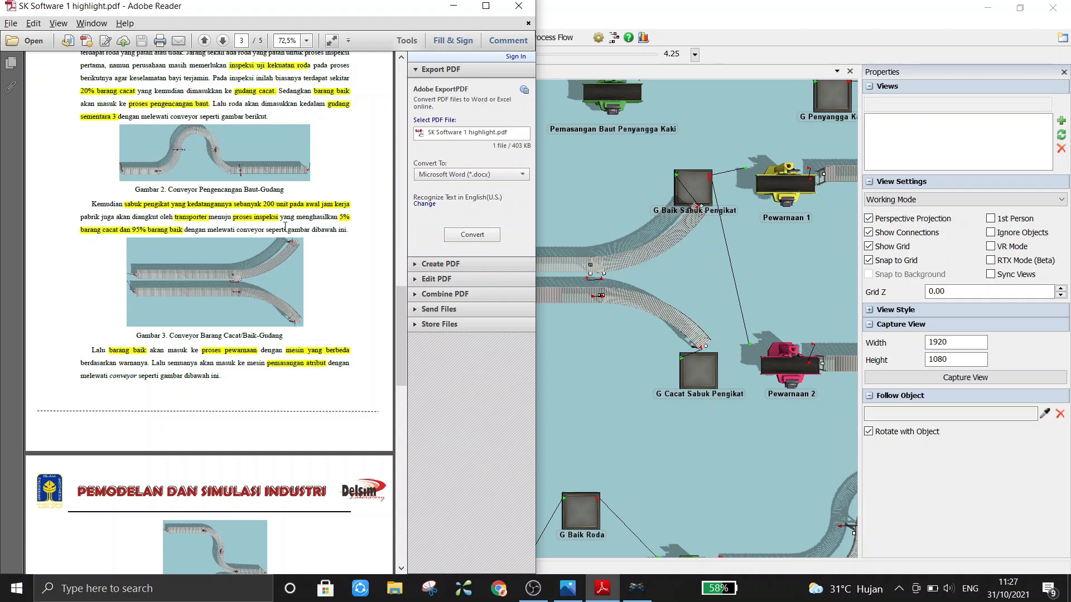
click(596, 197)
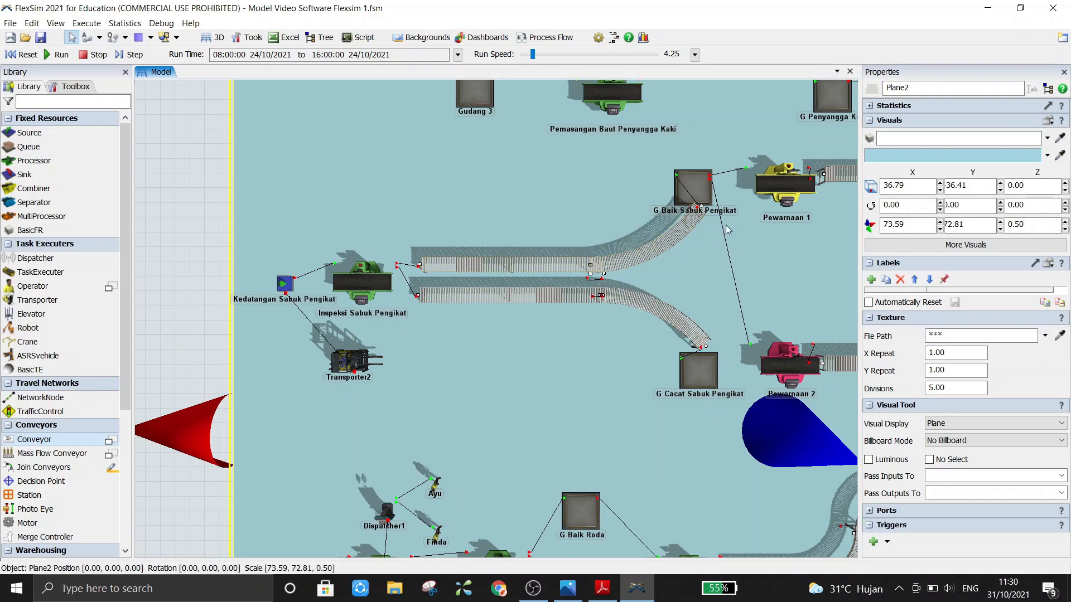
click(456, 261)
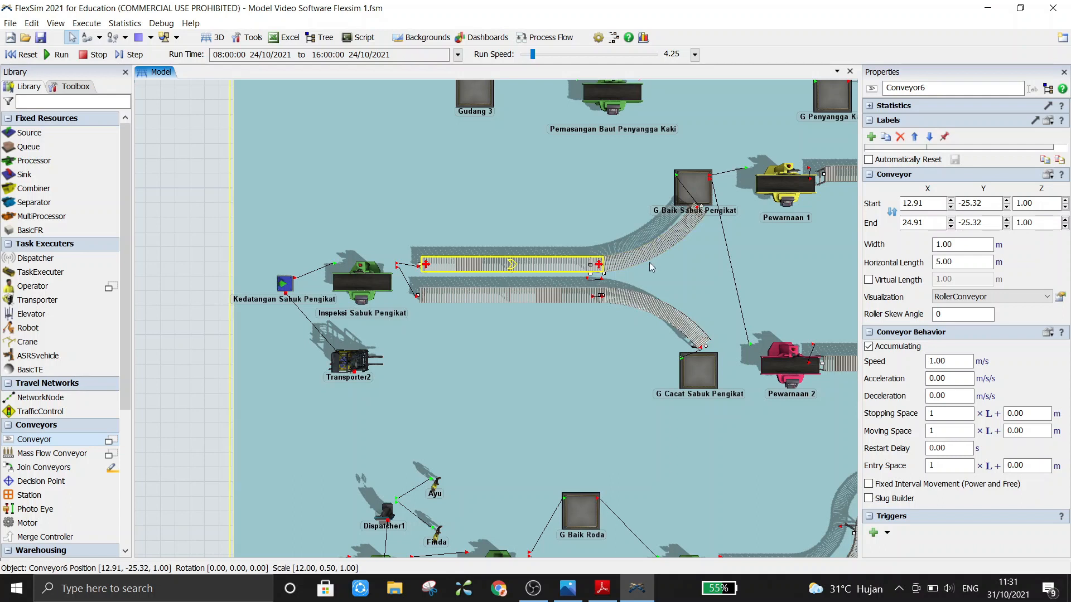
click(650, 257)
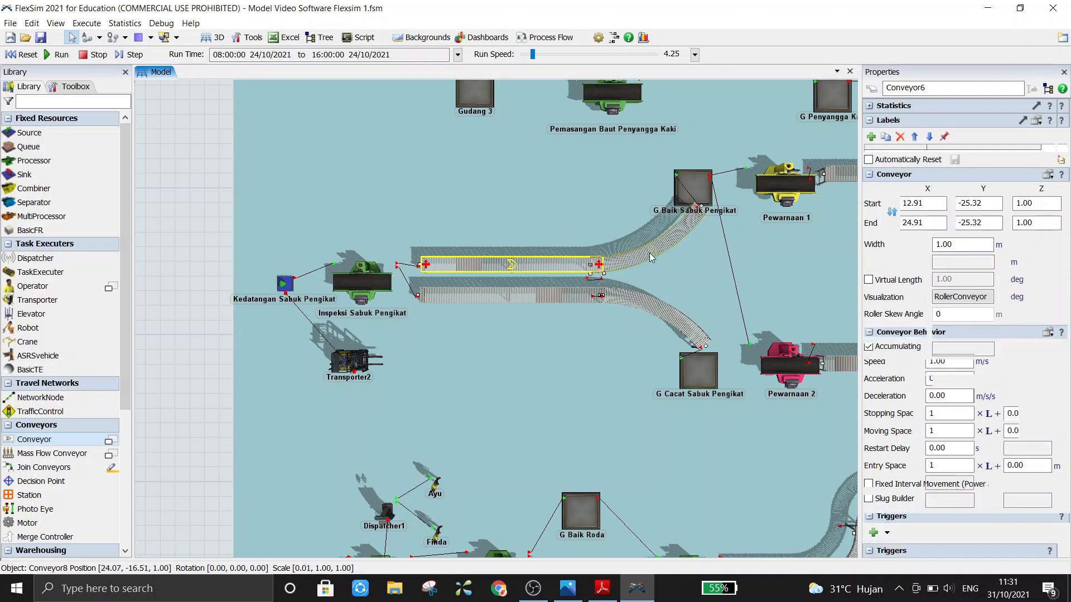
click(207, 281)
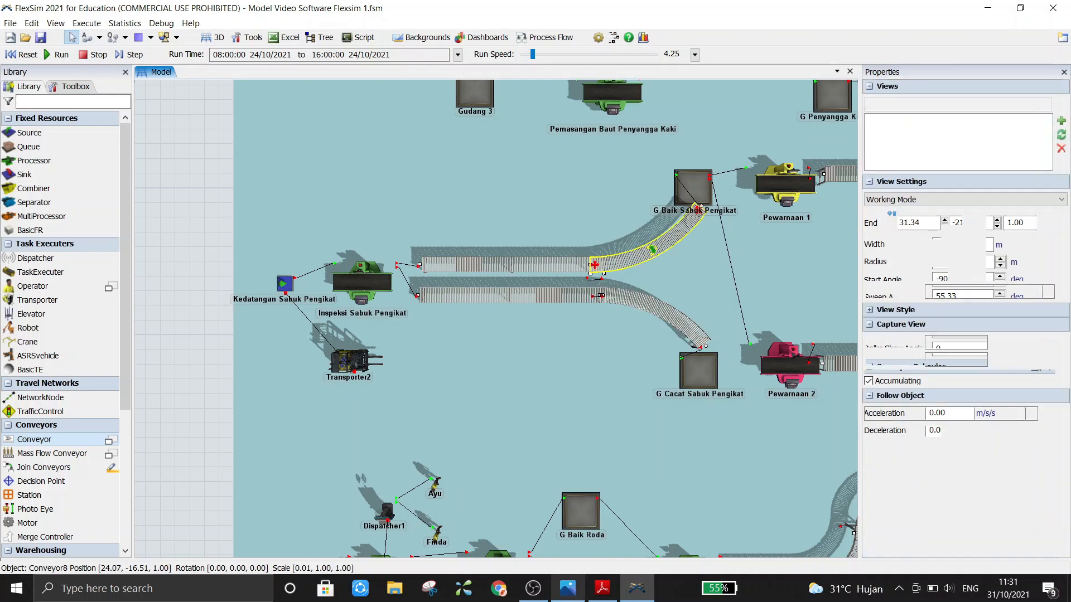
Read the PDF paragraph on how good seat belts proceed to colouring, and return to the FlexSim model.
click(595, 594)
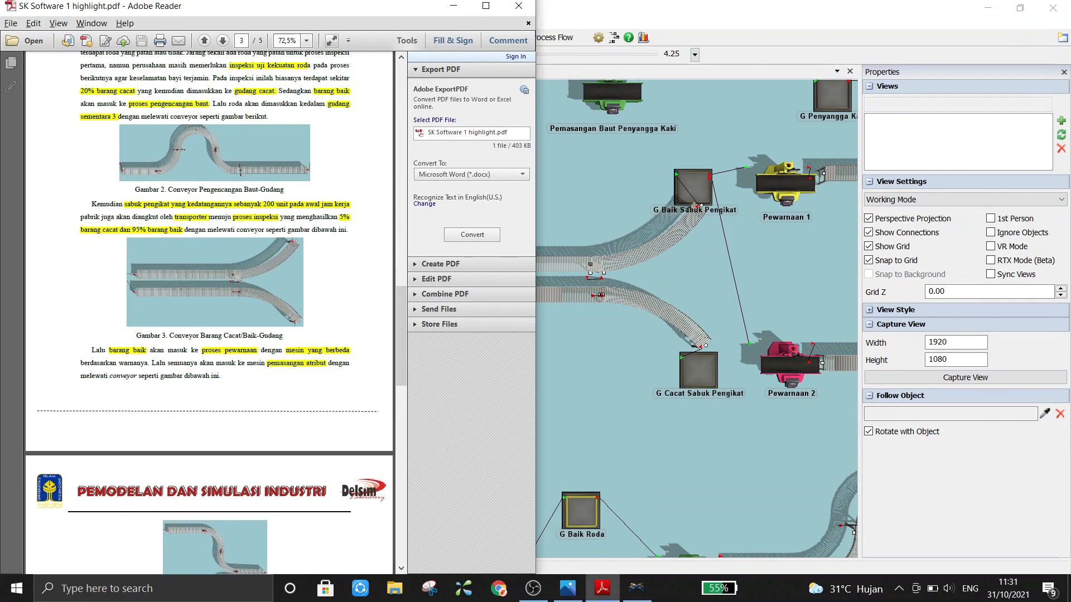
scroll(192, 339, down, 5)
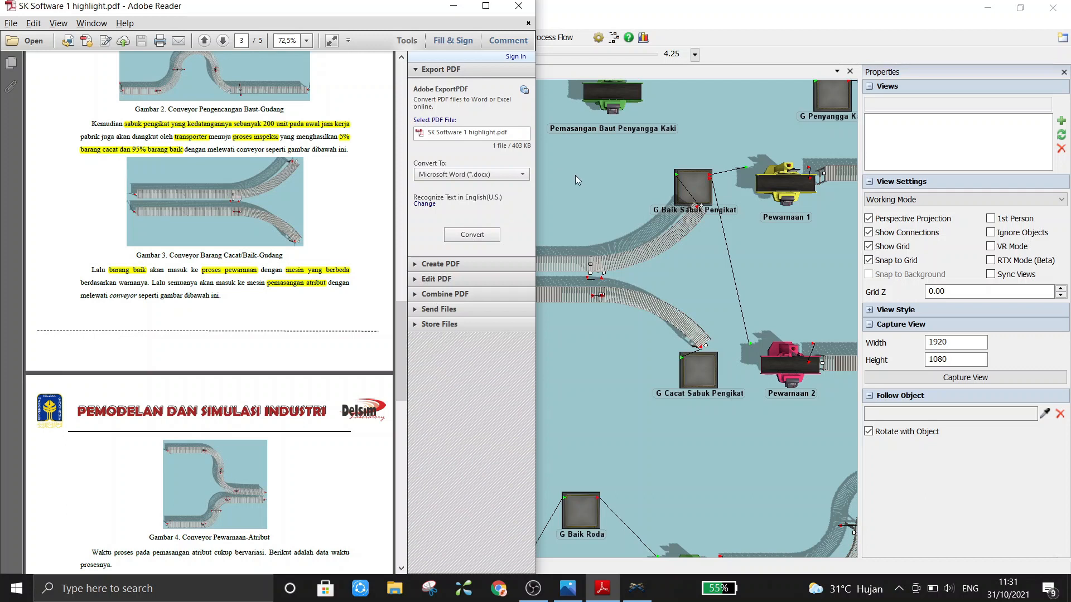
click(577, 176)
click(175, 292)
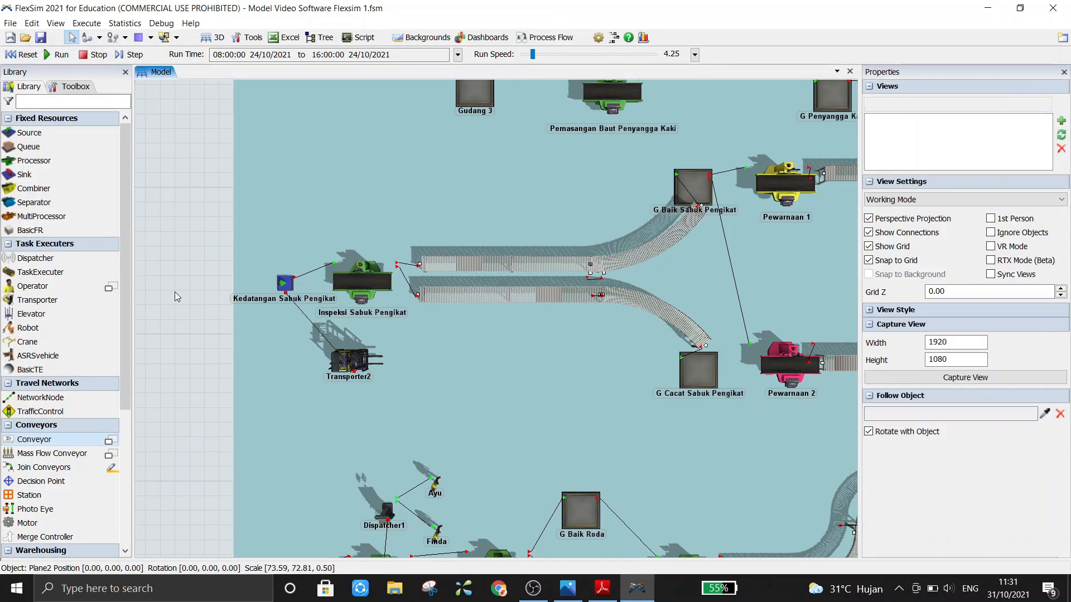
Examine the colouring stage after G Baik Sabuk Pengikat, inspecting the Pewarnaan 1 and Pewarnaan 2 processors.
scroll(176, 292, down, 2)
scroll(172, 277, down, 2)
drag(171, 278, 185, 299)
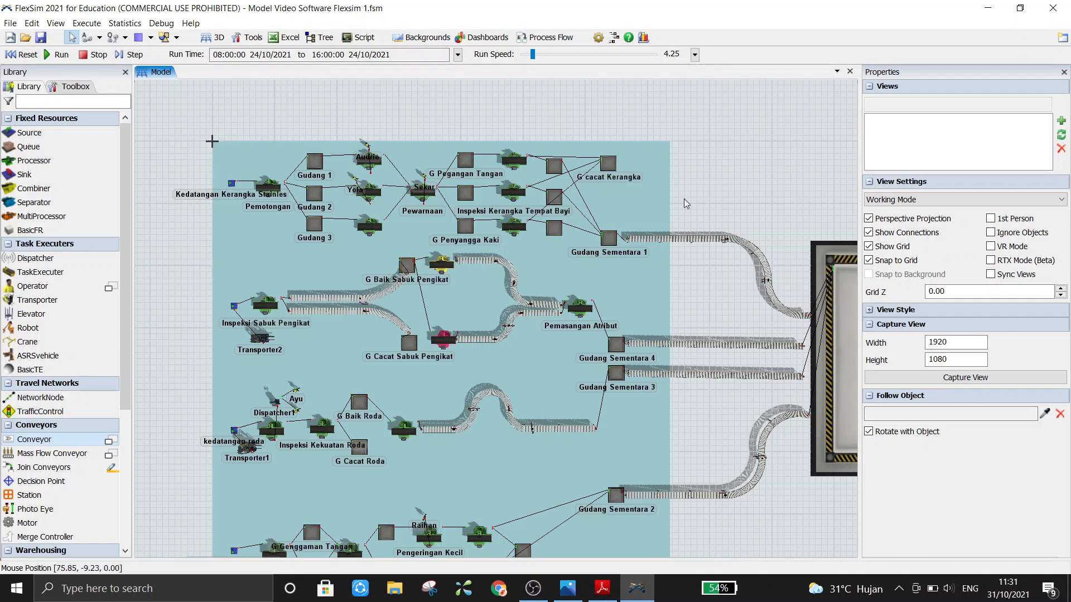
scroll(691, 195, up, 2)
drag(692, 195, 789, 165)
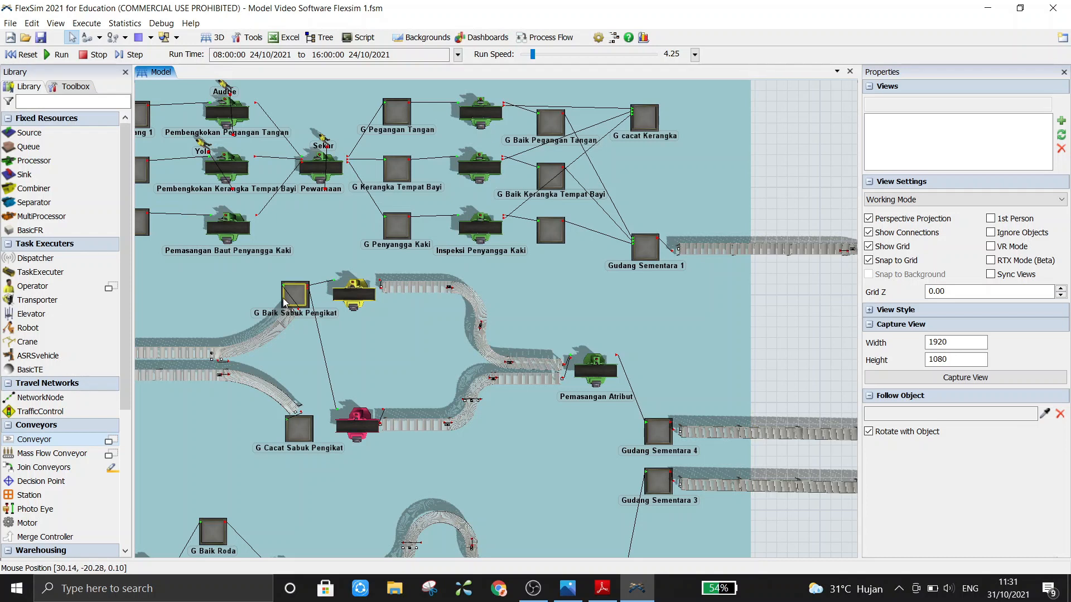
click(352, 428)
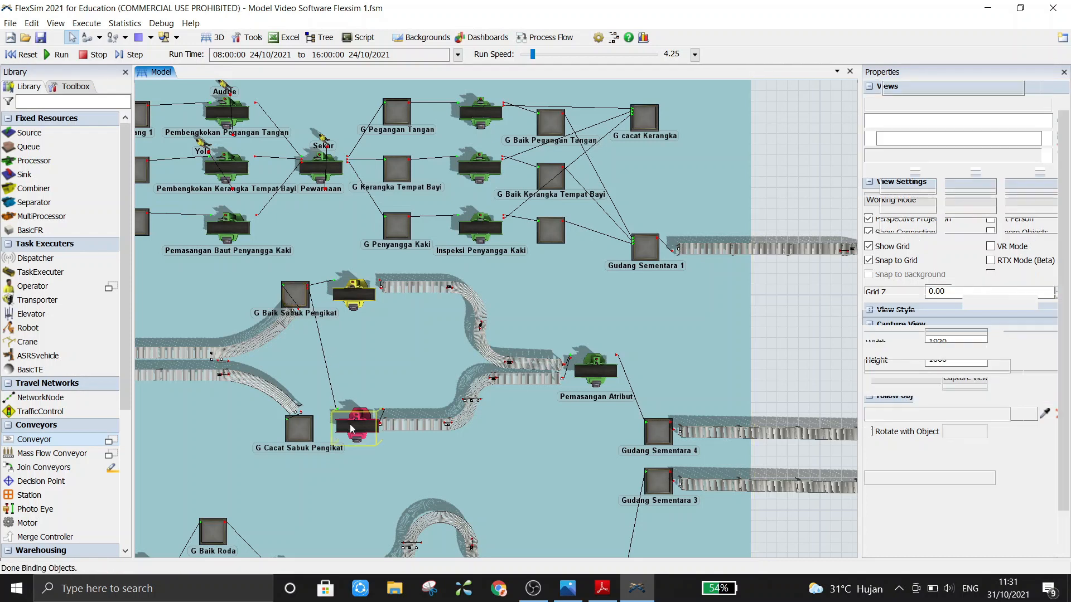
click(353, 294)
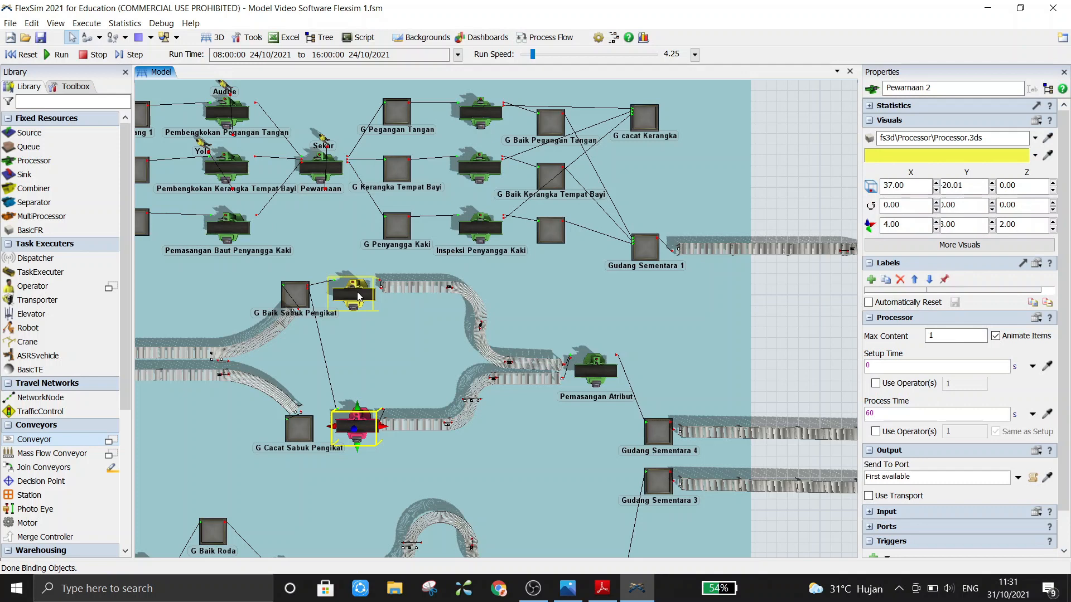
Review the Send To Port setting and its available options for the G Baik Sabuk Pengikat queue.
click(293, 298)
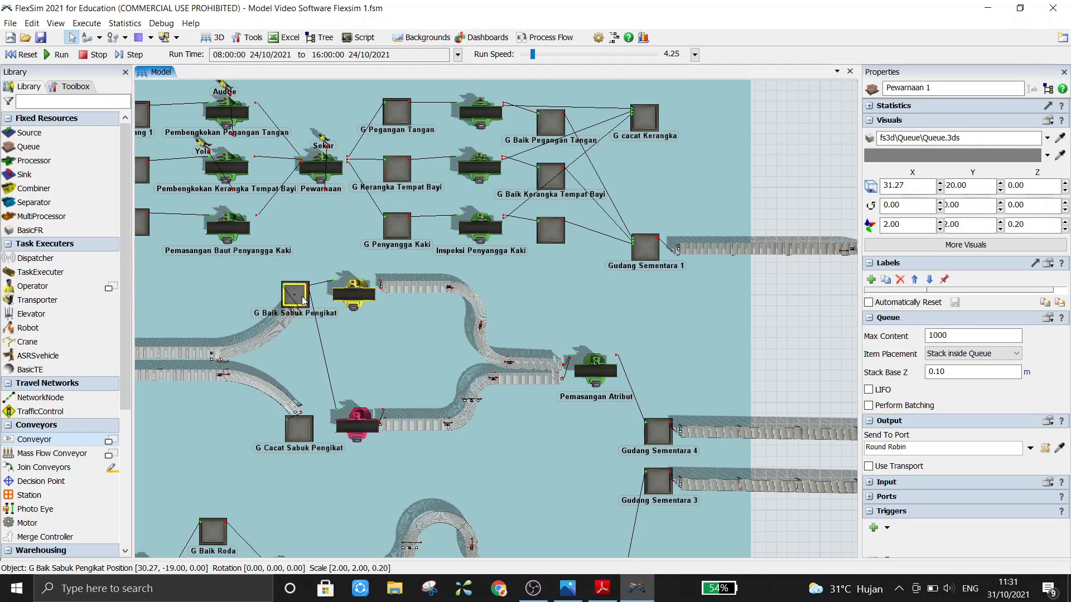
double_click(302, 301)
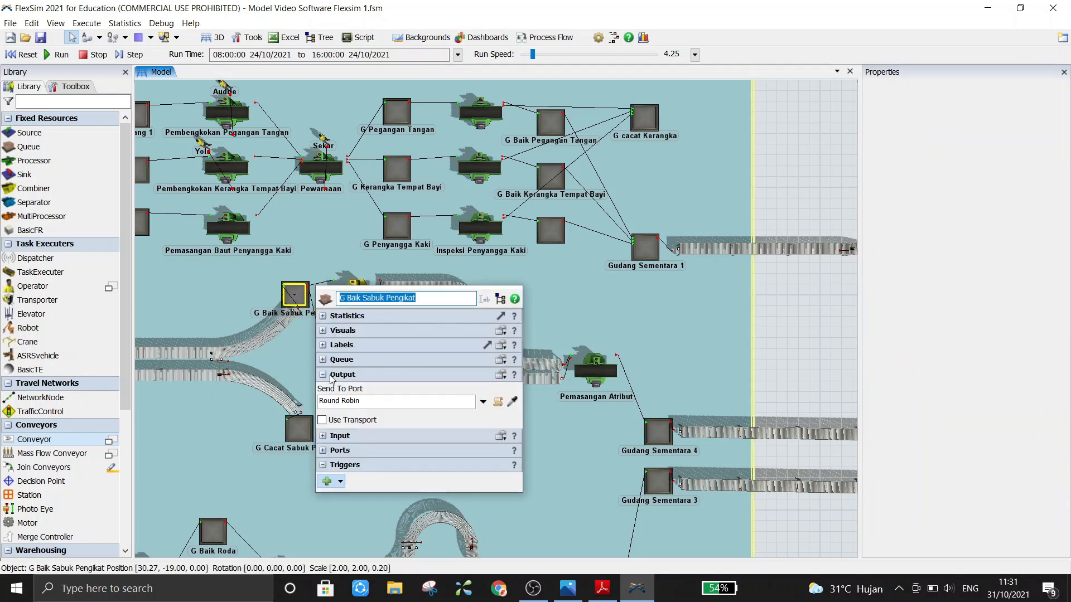
click(483, 402)
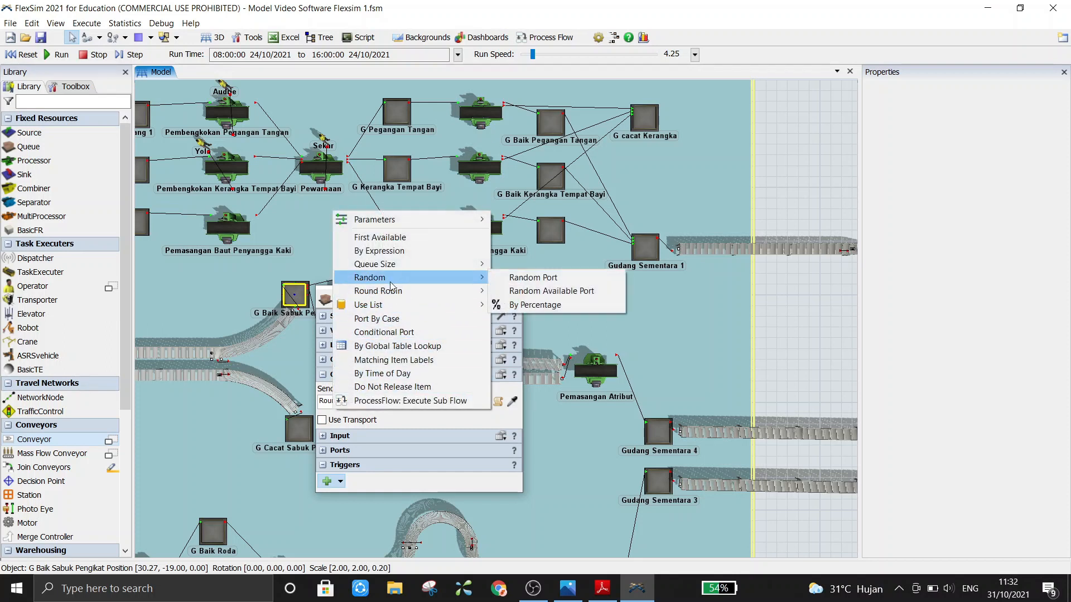
mouse_move(394, 293)
click(804, 302)
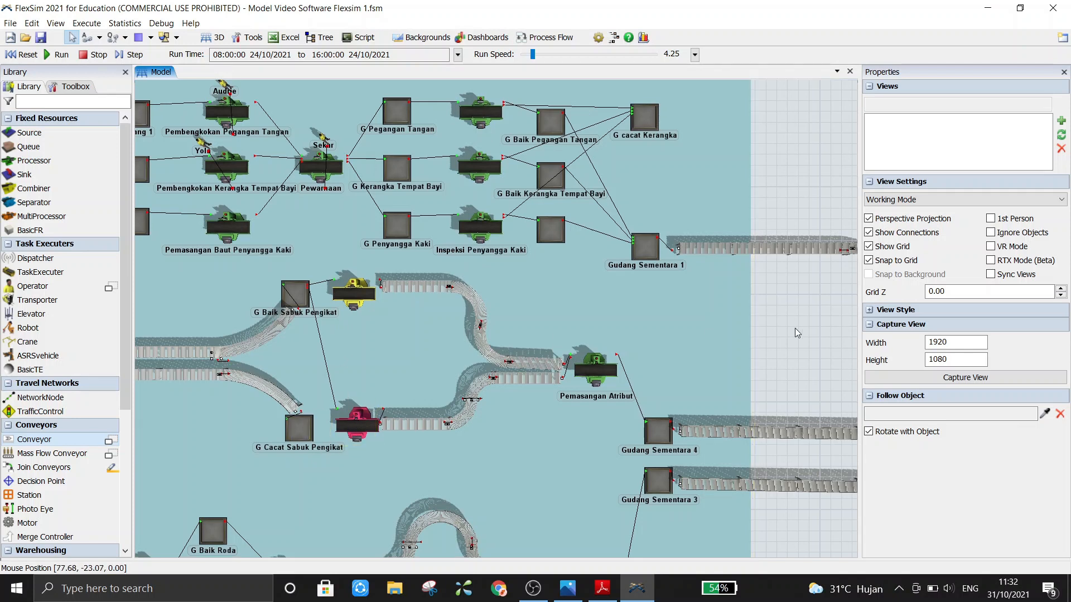
Read in the PDF how coloured seat belts travel by conveyor to attribute assembly, and return to the FlexSim model.
drag(792, 324, 753, 322)
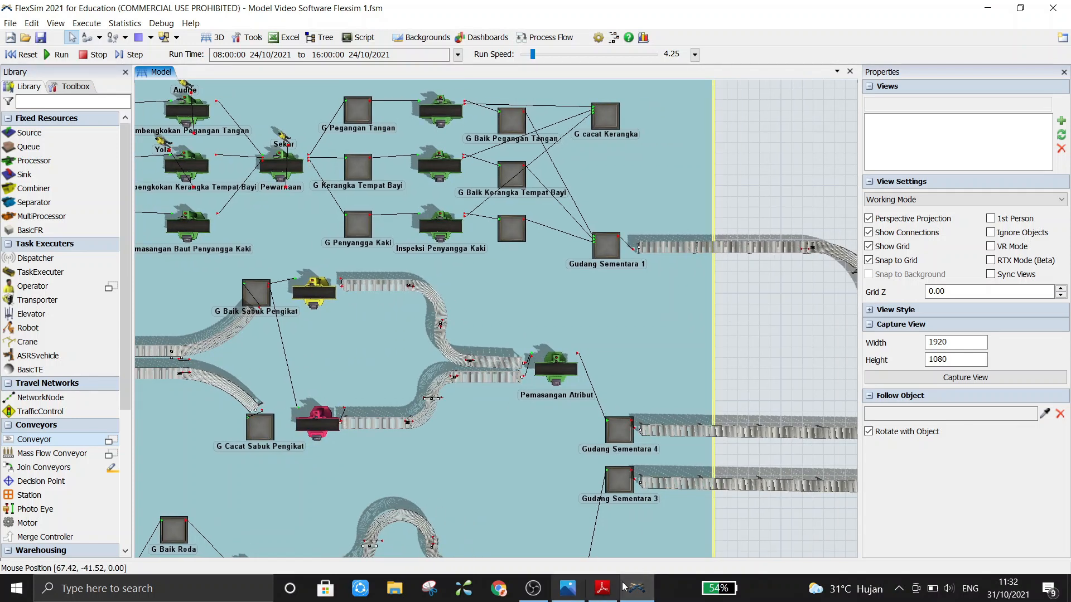
click(603, 588)
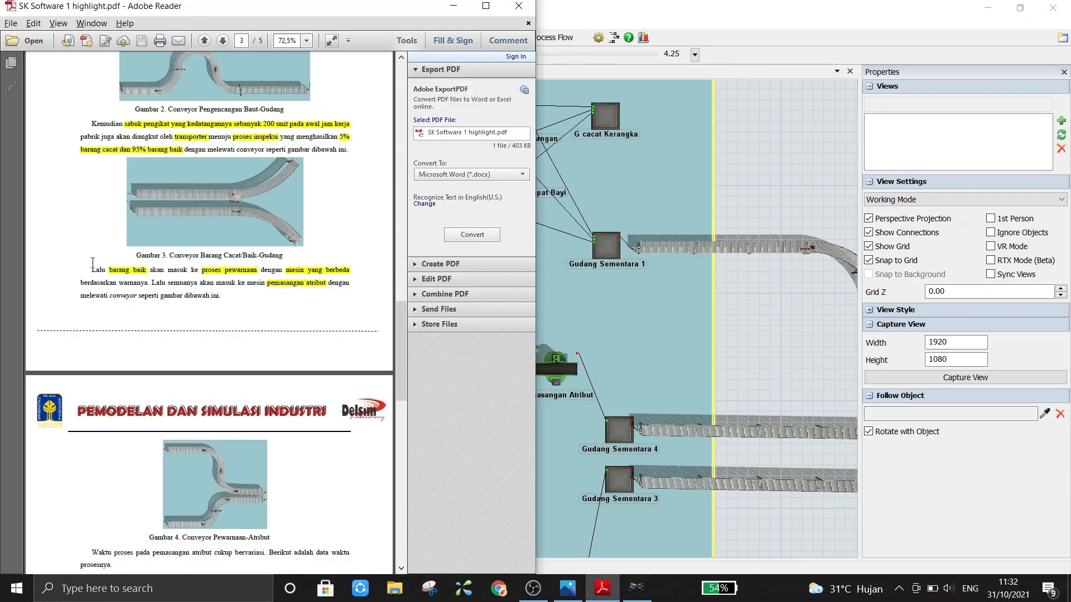
scroll(167, 293, down, 1)
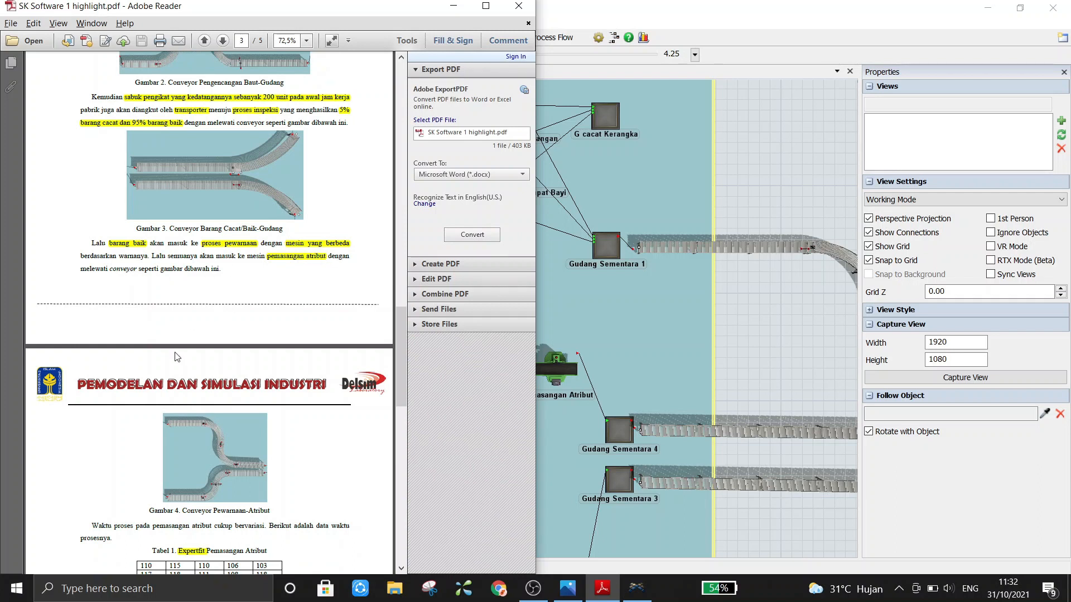
scroll(178, 356, down, 2)
click(767, 315)
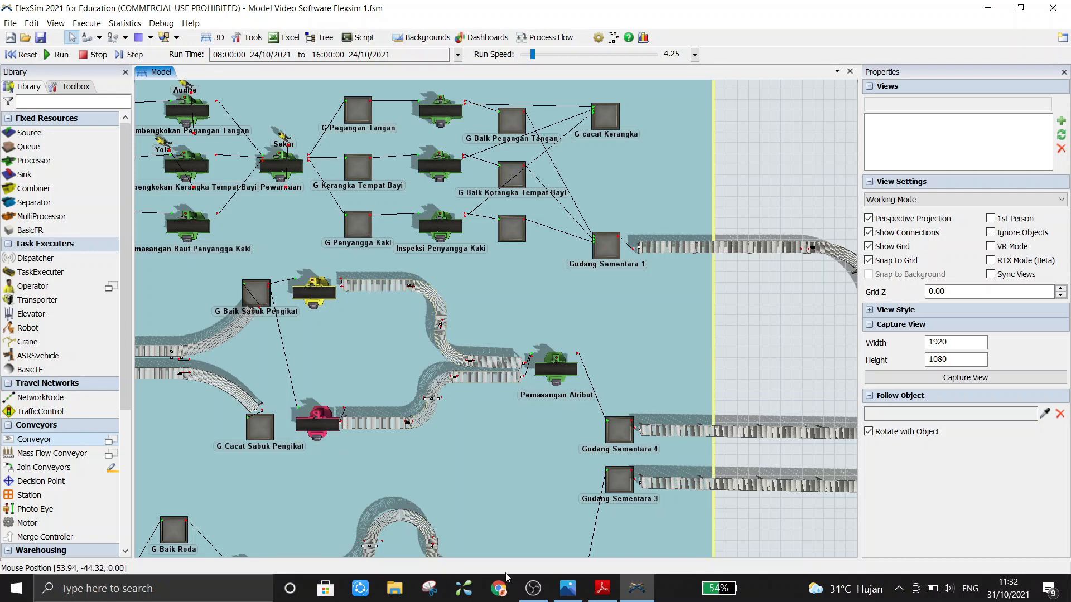
Find the Pewarnaan Kuning and Pewarnaan Pink rows in the PDF's machine table and highlight their process times.
click(613, 585)
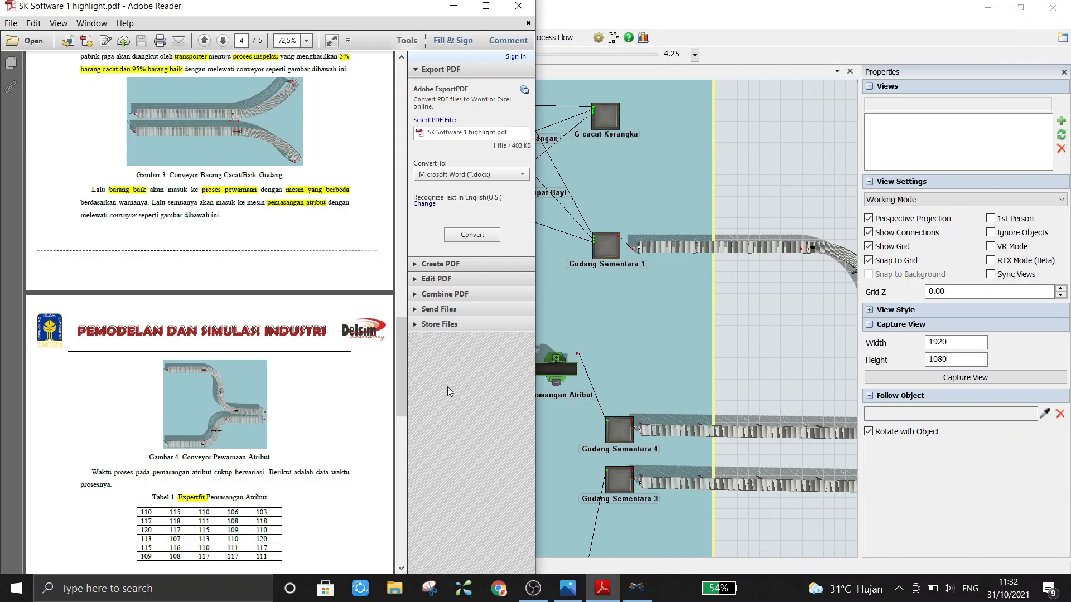
drag(400, 350, 399, 487)
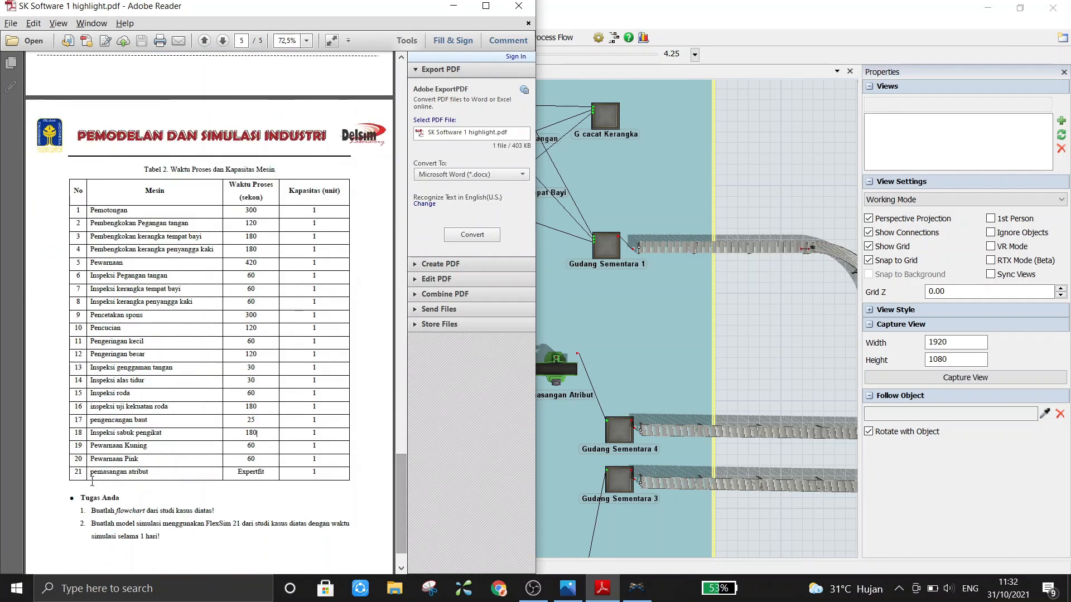
drag(90, 446, 255, 449)
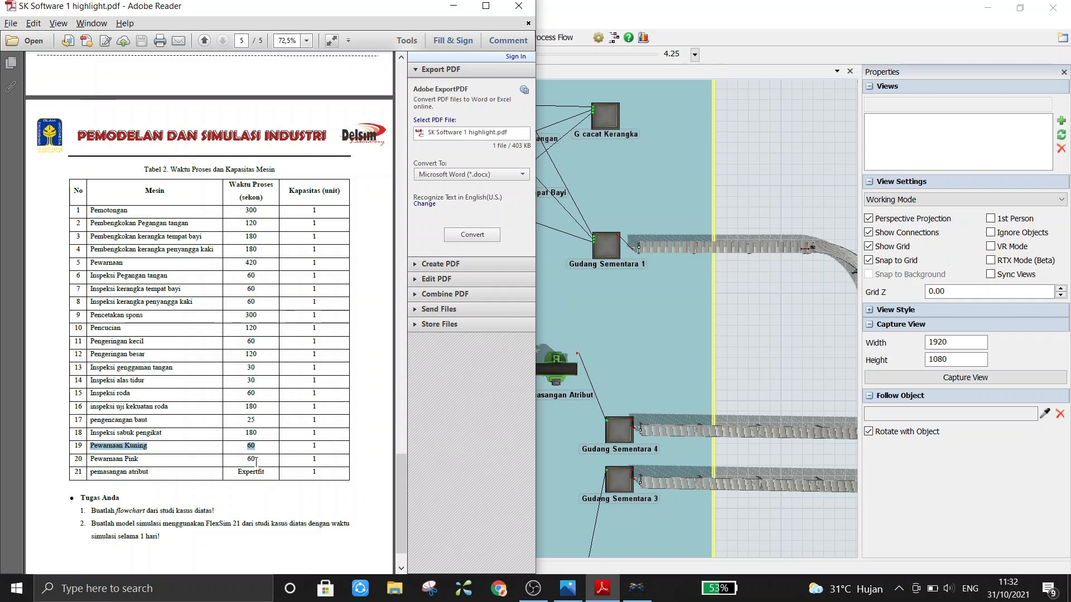
double_click(255, 460)
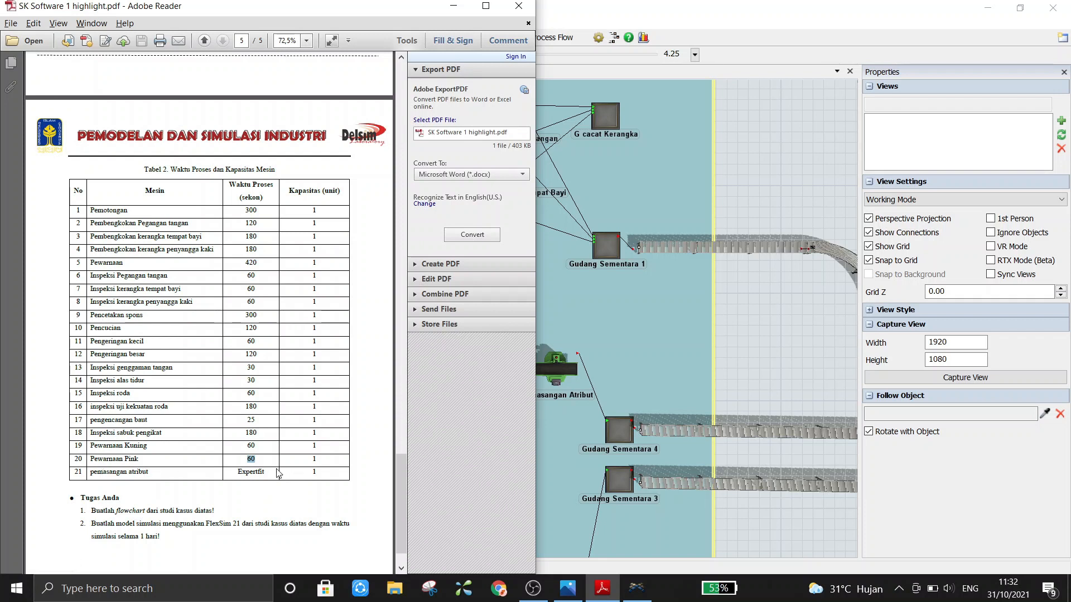
Check the process times of the Pewarnaan 1 and Pewarnaan 2 processors in the FlexSim model.
click(783, 358)
click(316, 294)
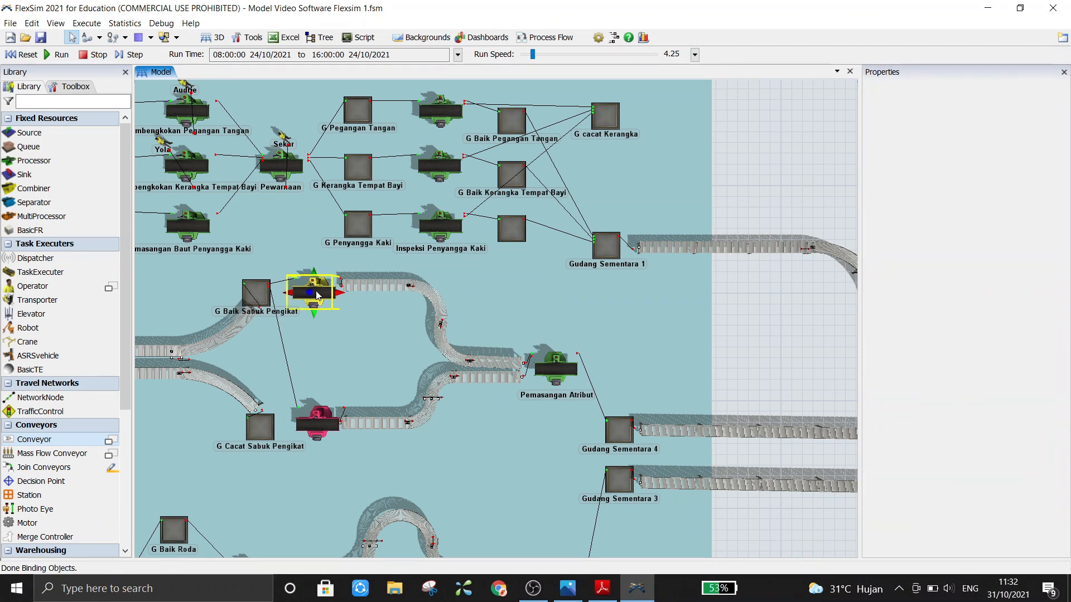
double_click(316, 294)
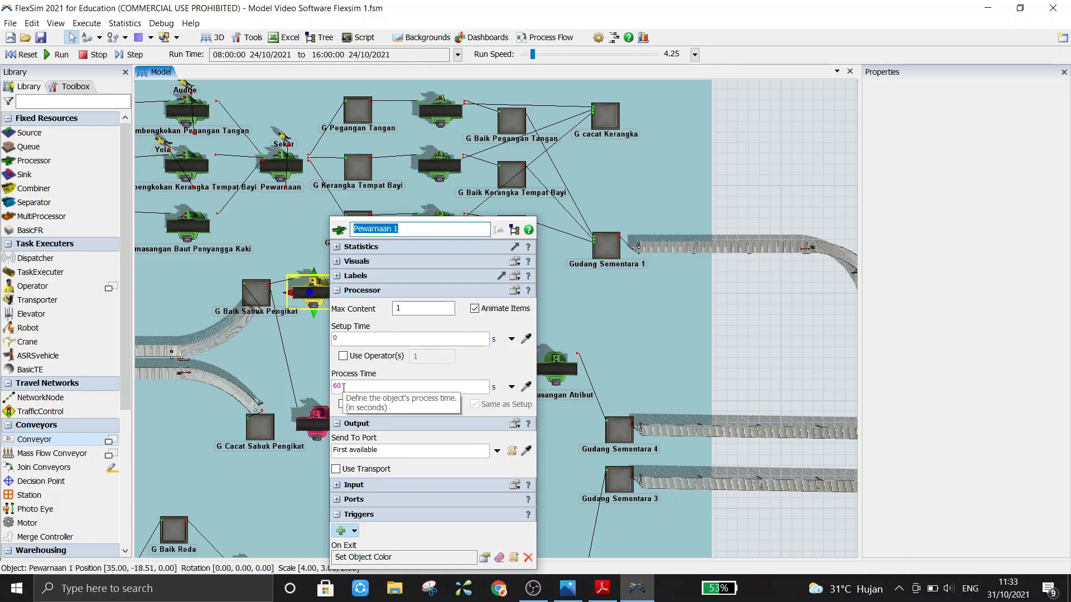
click(752, 347)
click(326, 422)
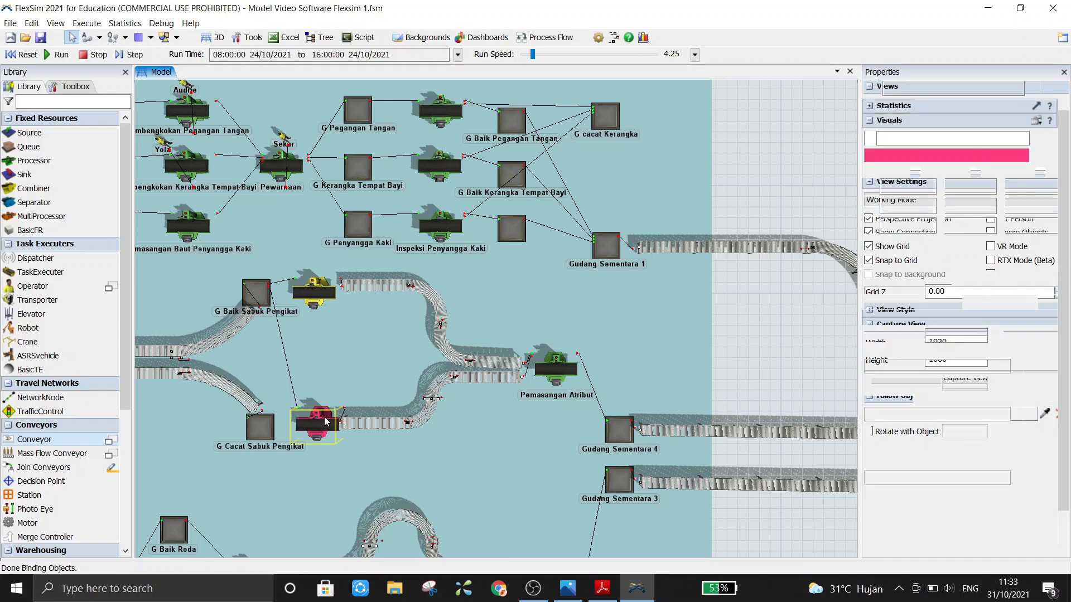
double_click(326, 422)
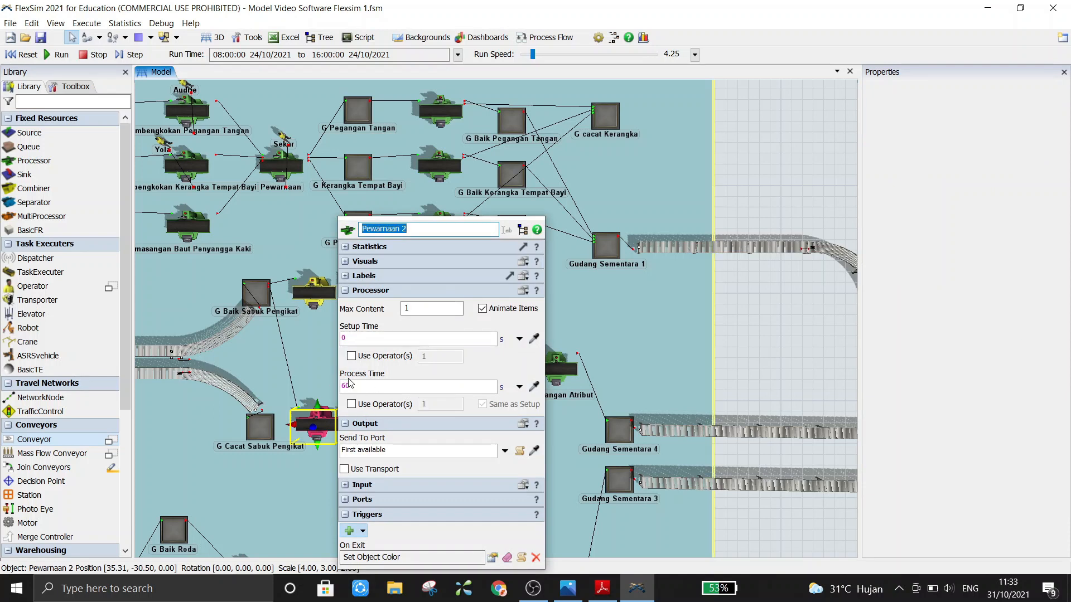
click(747, 321)
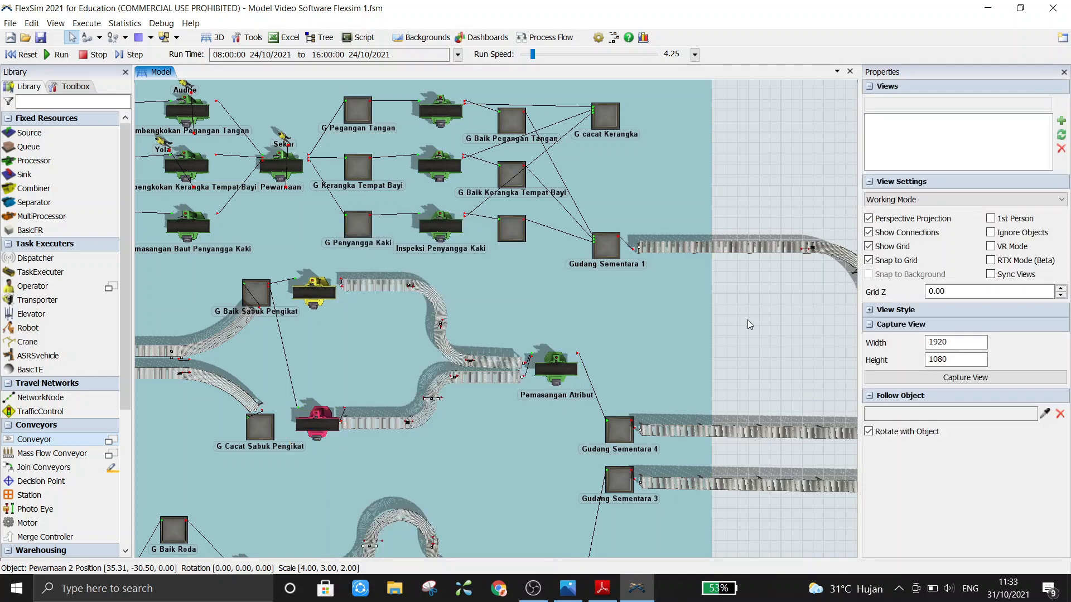
Check the process settings of the Pemasangan Atribut processor.
scroll(747, 319, down, 3)
drag(750, 337, 737, 305)
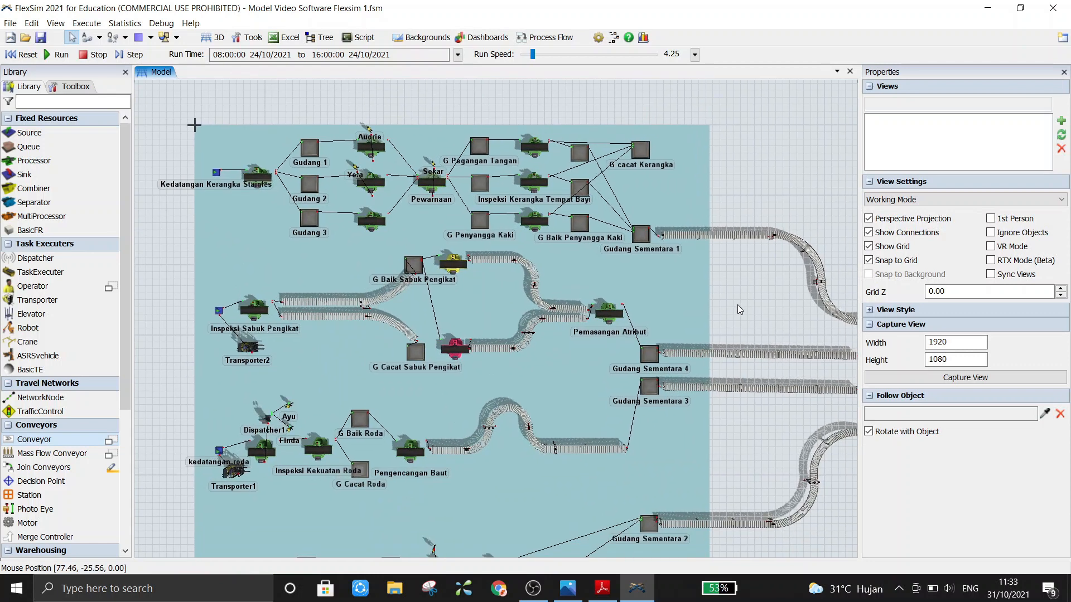
click(606, 316)
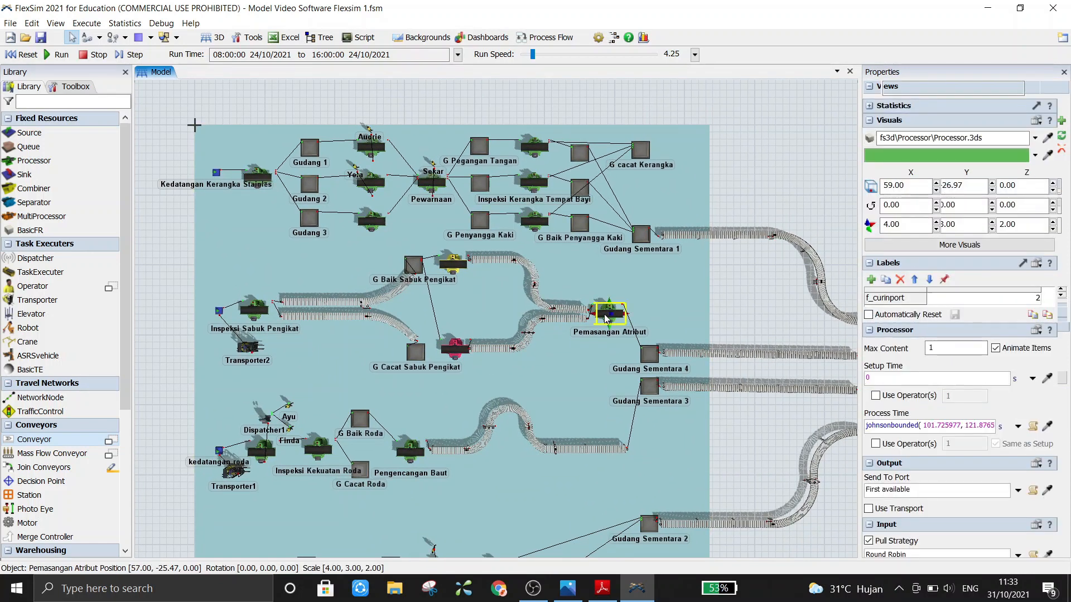
click(607, 317)
double_click(606, 317)
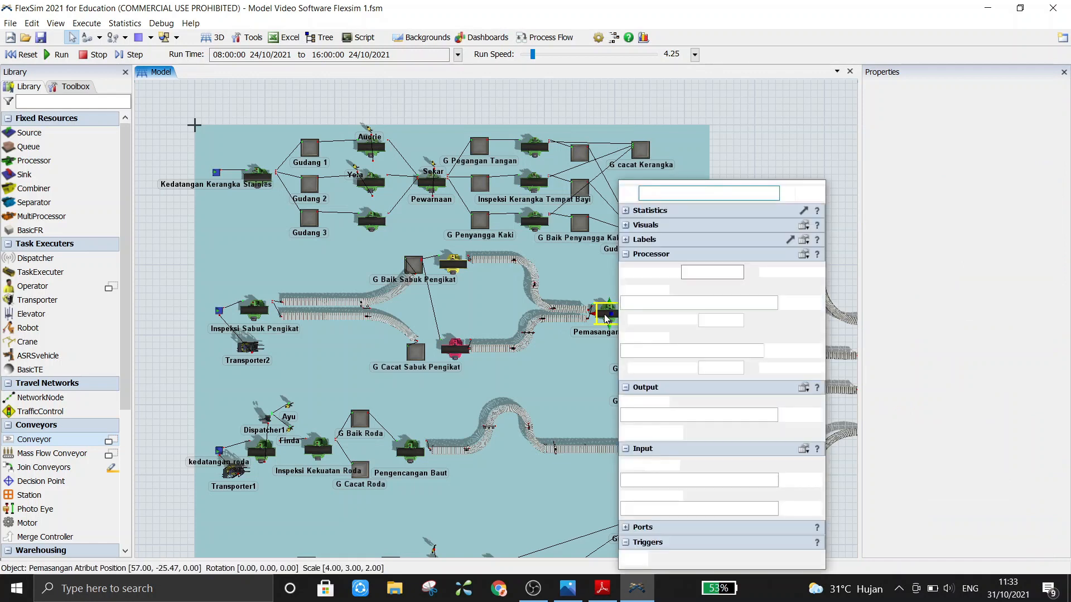
click(752, 149)
Switch to the PDF case study and copy all process times from Table 1, Expertfit Pemasangan Atribut.
mouse_move(602, 588)
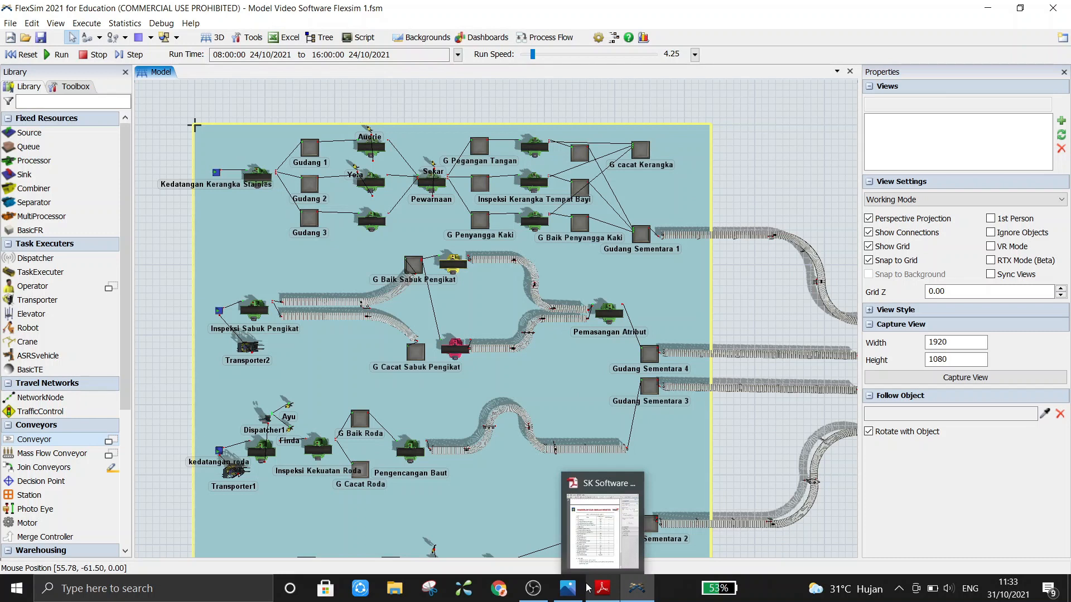
click(596, 527)
scroll(301, 312, up, 10)
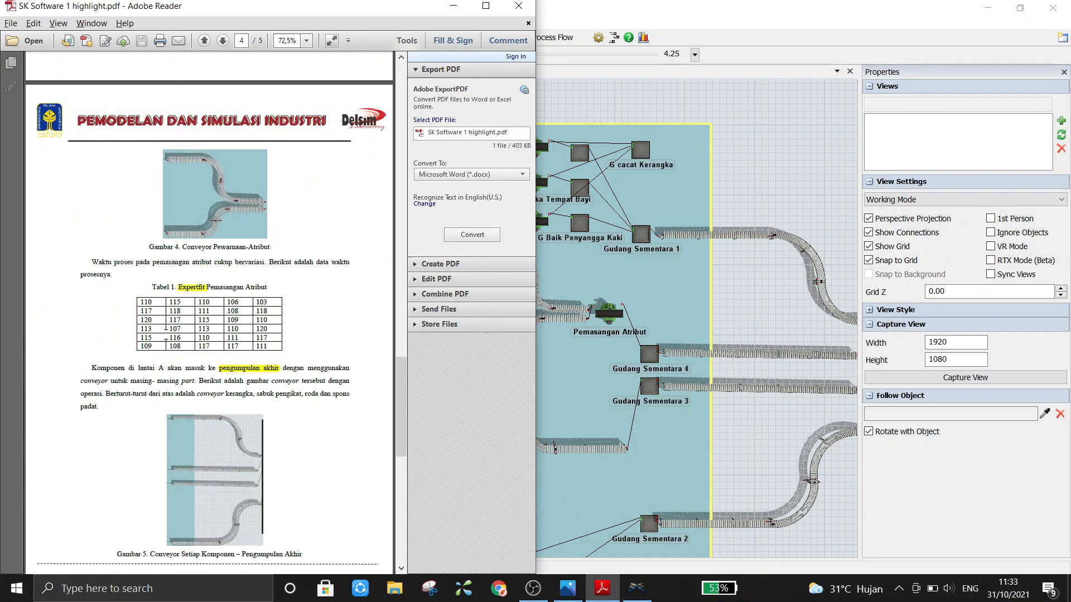
drag(140, 300, 269, 347)
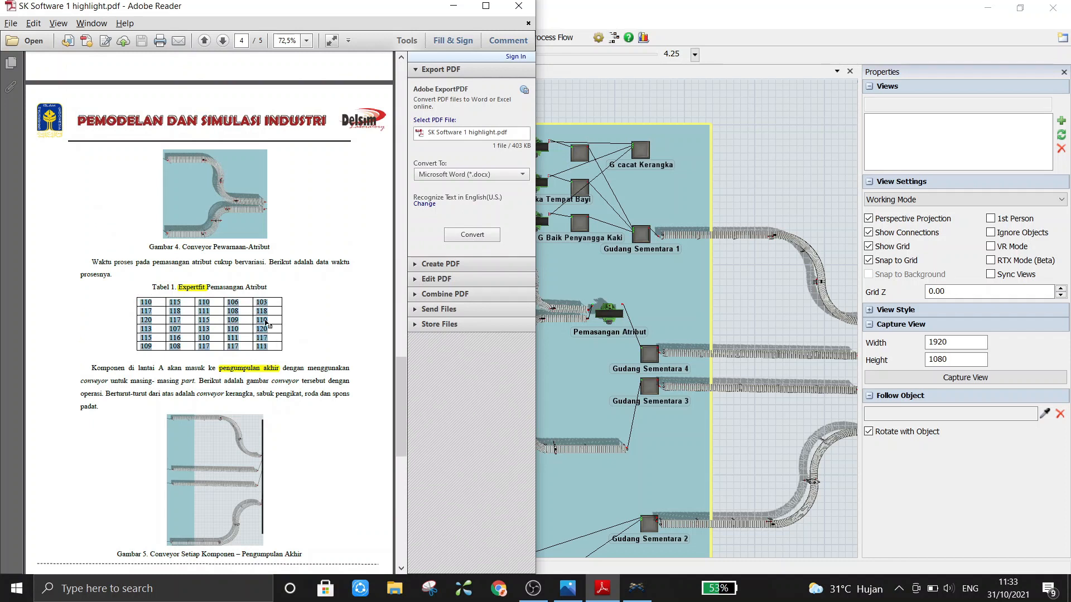
right_click(267, 323)
click(281, 328)
Return to FlexSim, launch ExpertFit, create a project element that fits distributions to data, and open it for analysis.
click(799, 146)
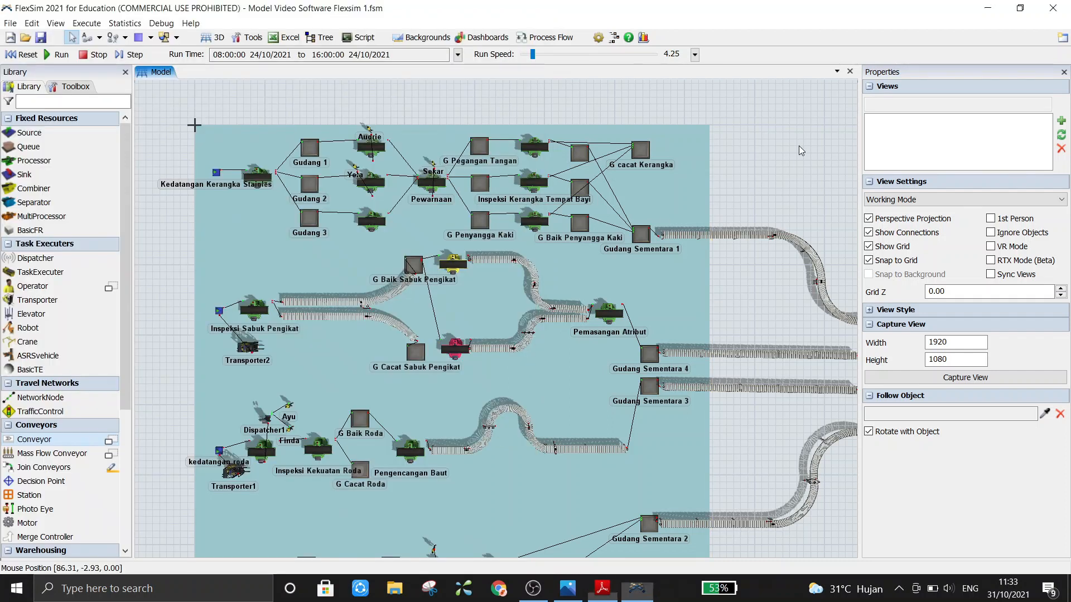
click(125, 23)
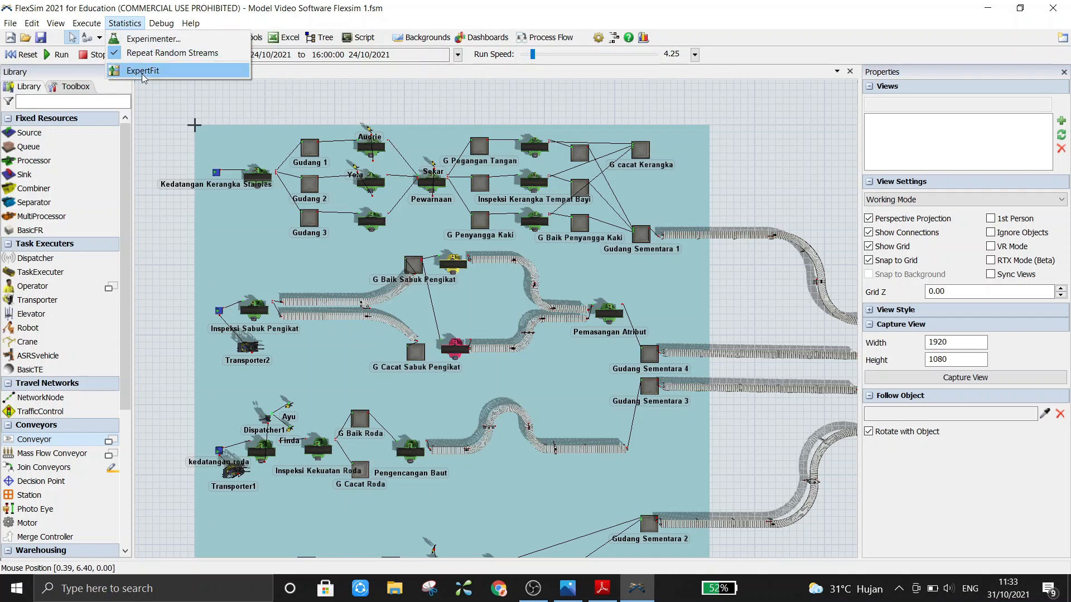
click(143, 71)
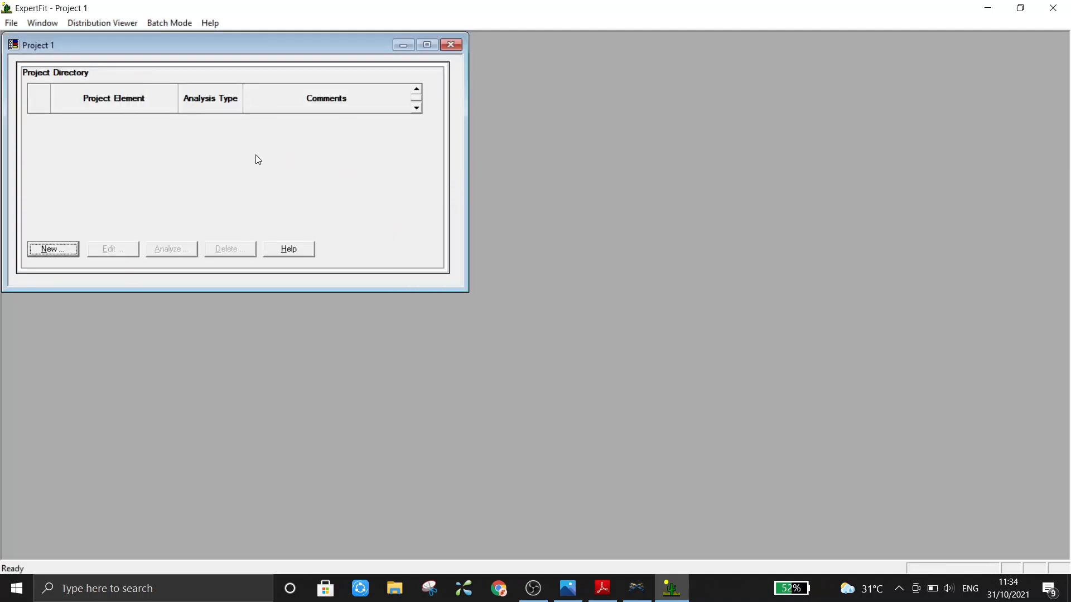
click(53, 249)
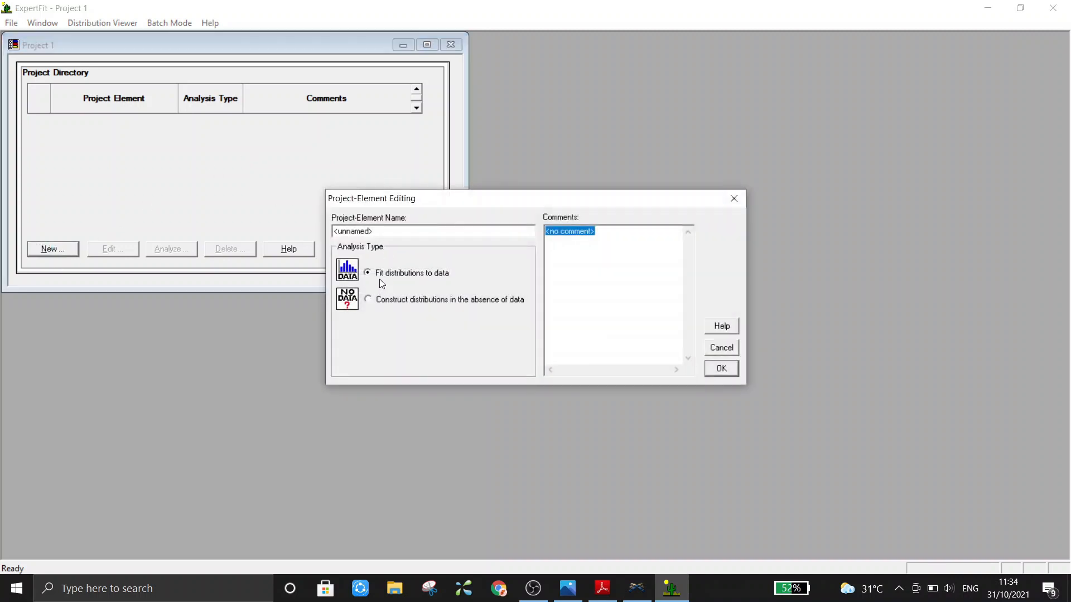
click(721, 369)
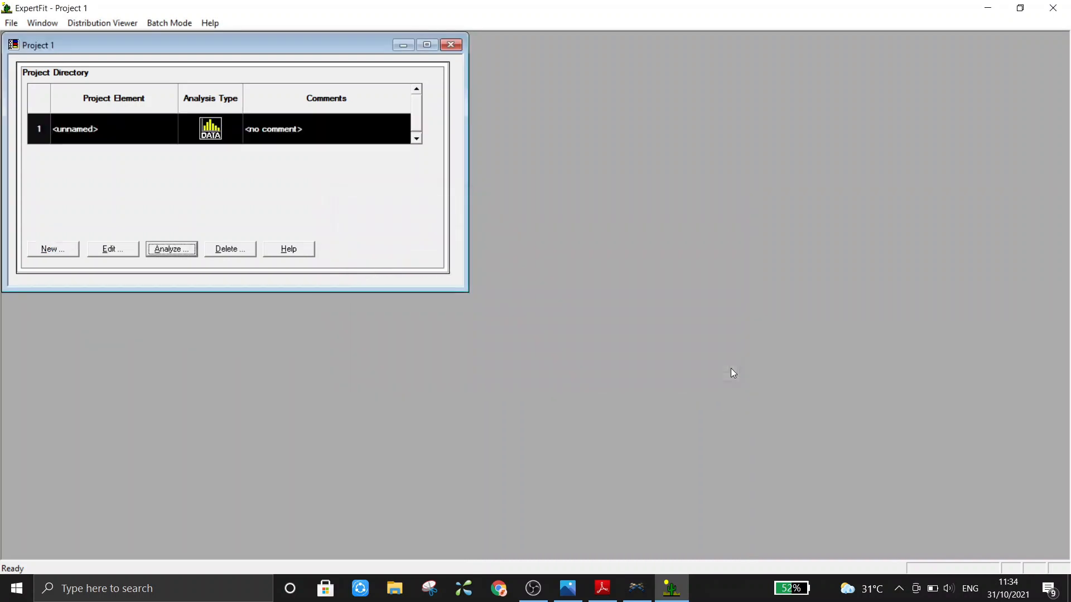
click(181, 250)
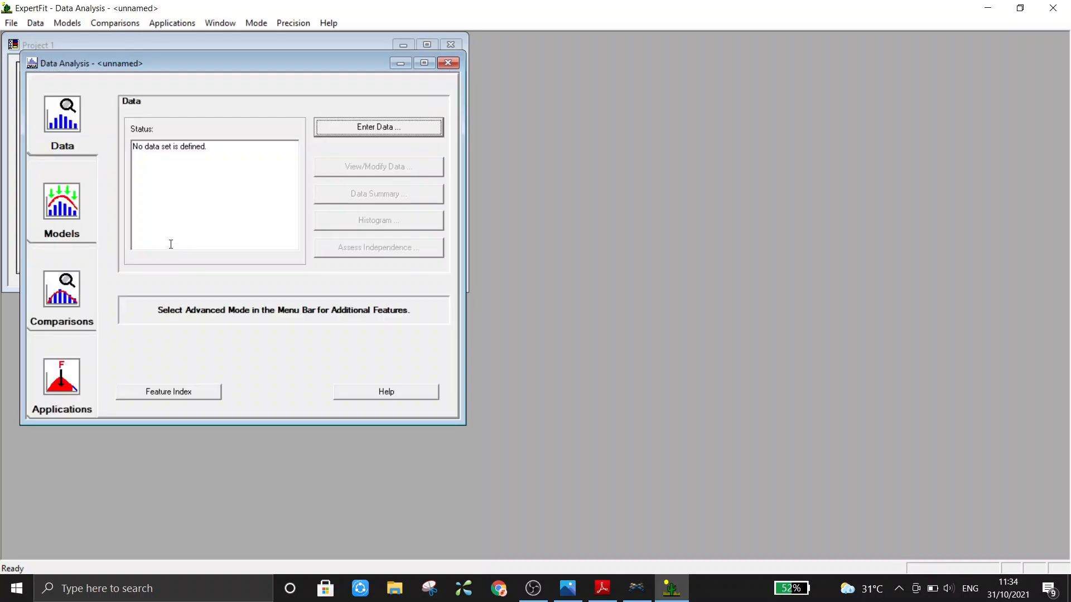
Enter the copied process times as the data set from the clipboard, treat them as real valued, and close the data summary.
click(66, 119)
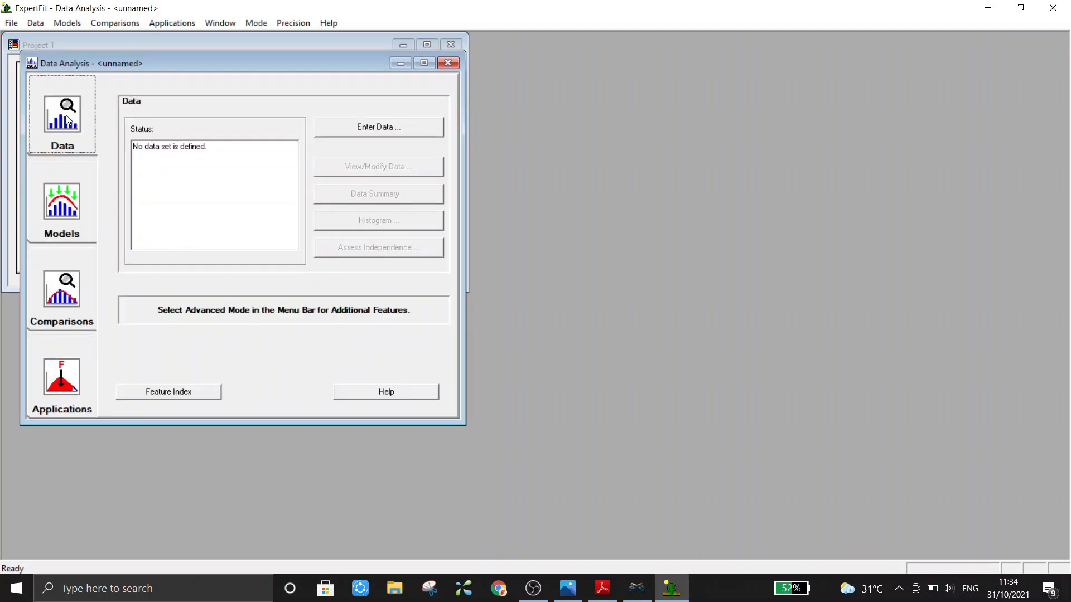
click(382, 133)
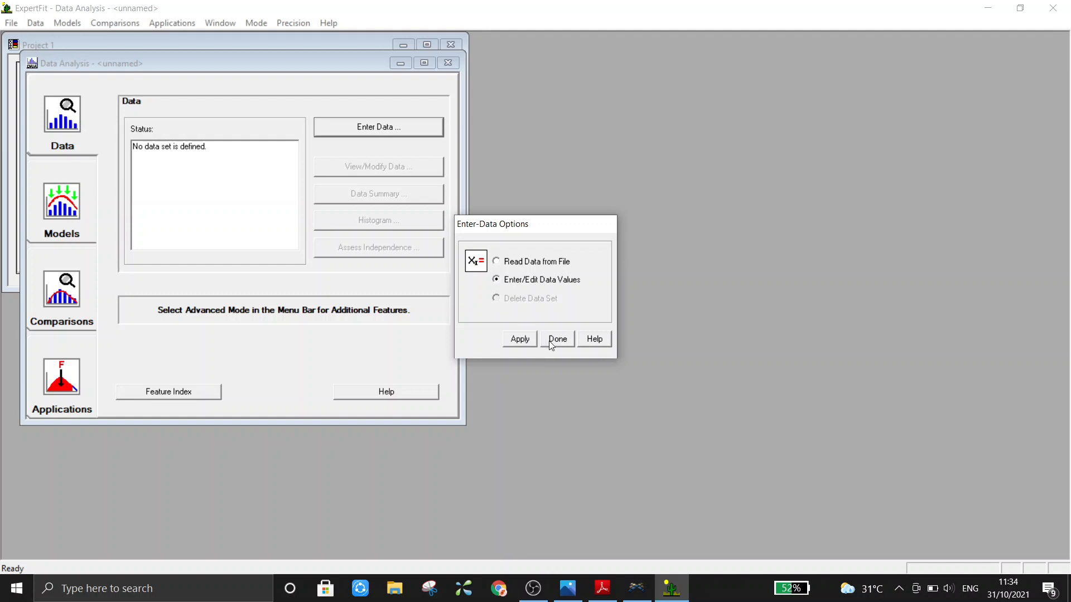
click(530, 341)
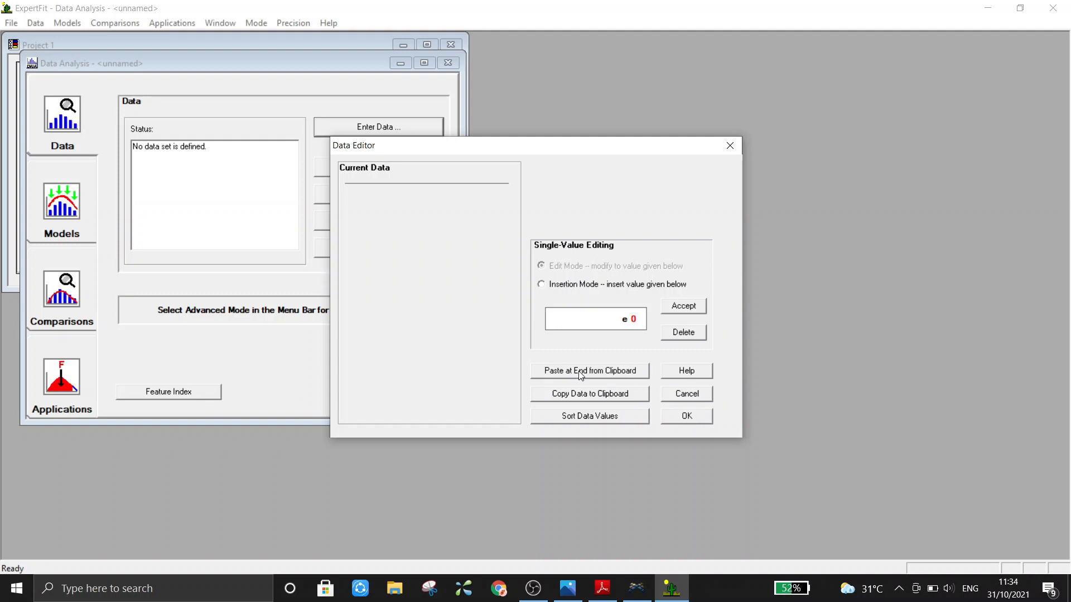
click(581, 371)
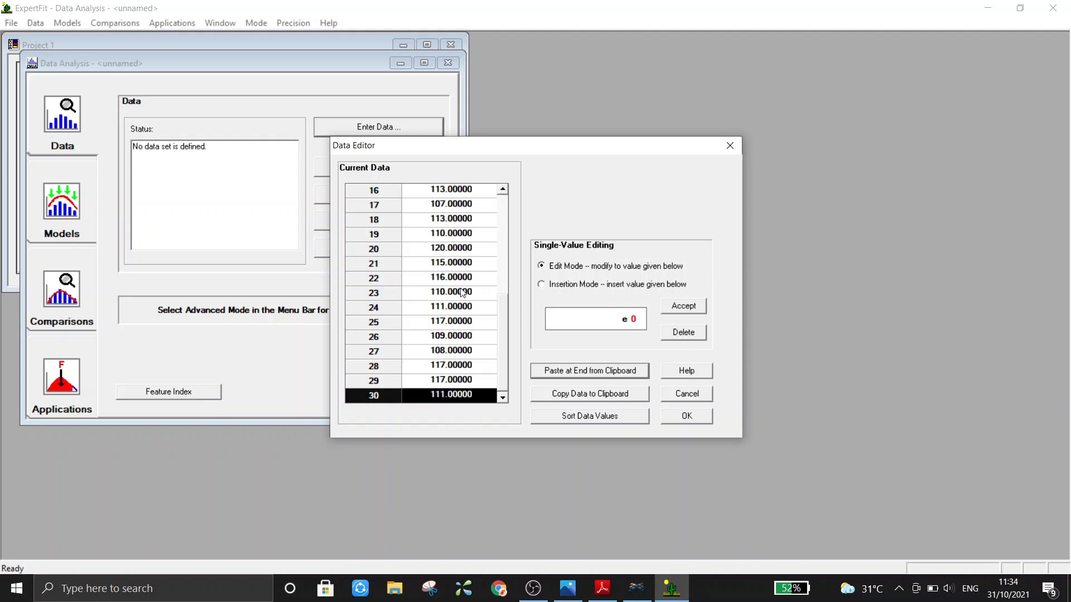
click(690, 417)
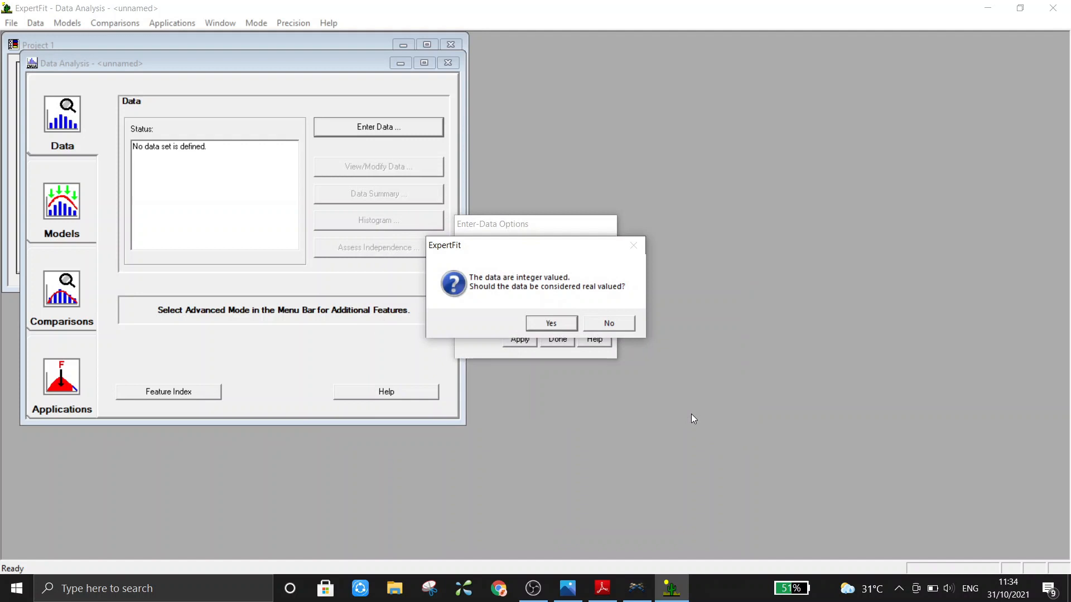
click(558, 325)
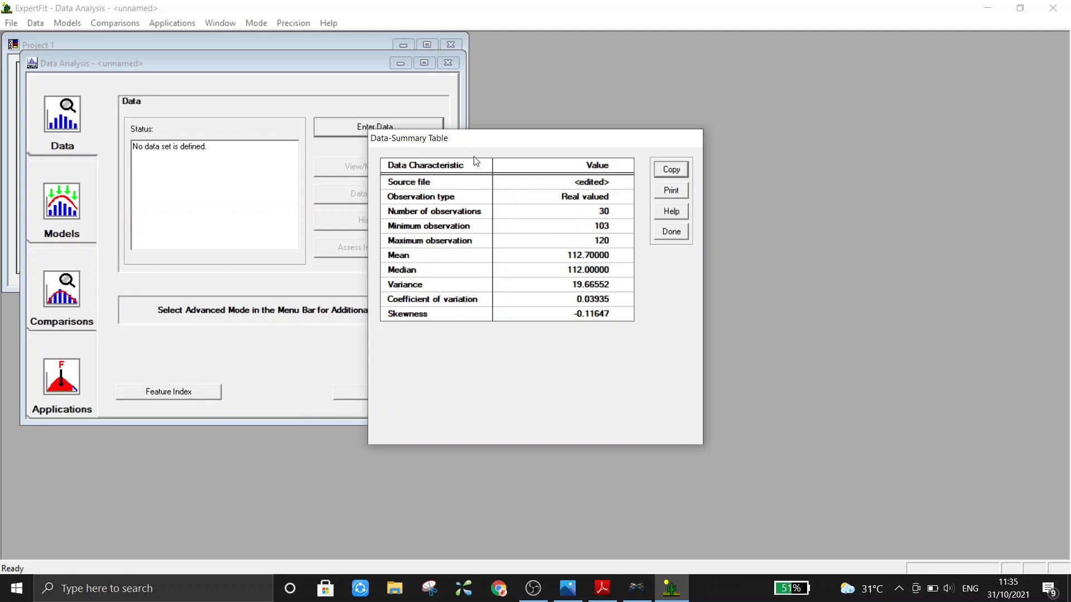
click(670, 232)
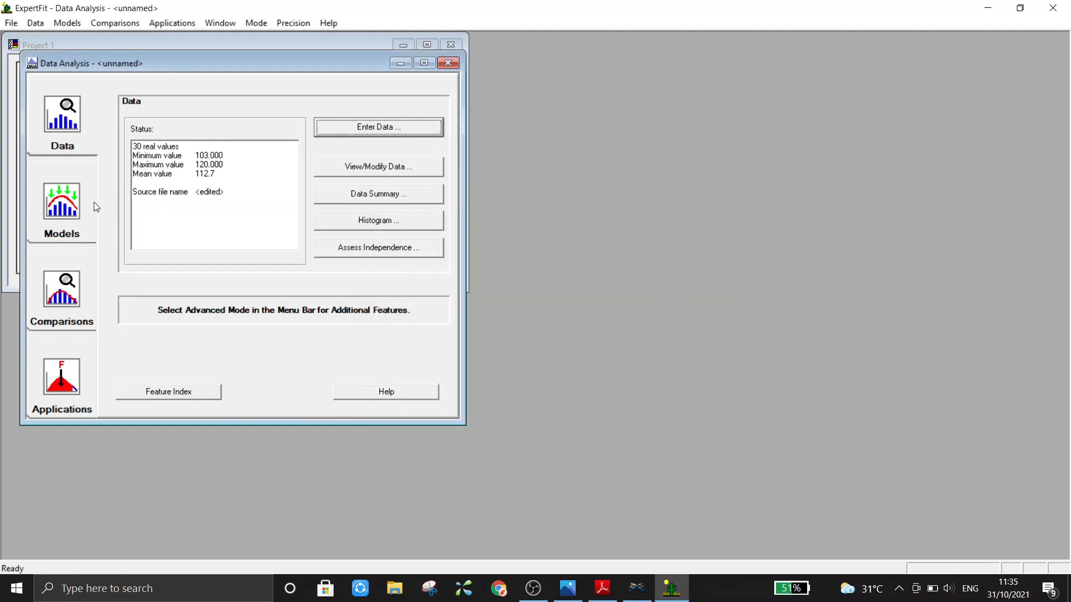
Run automated fitting of distribution models on the data set and close the results.
click(61, 203)
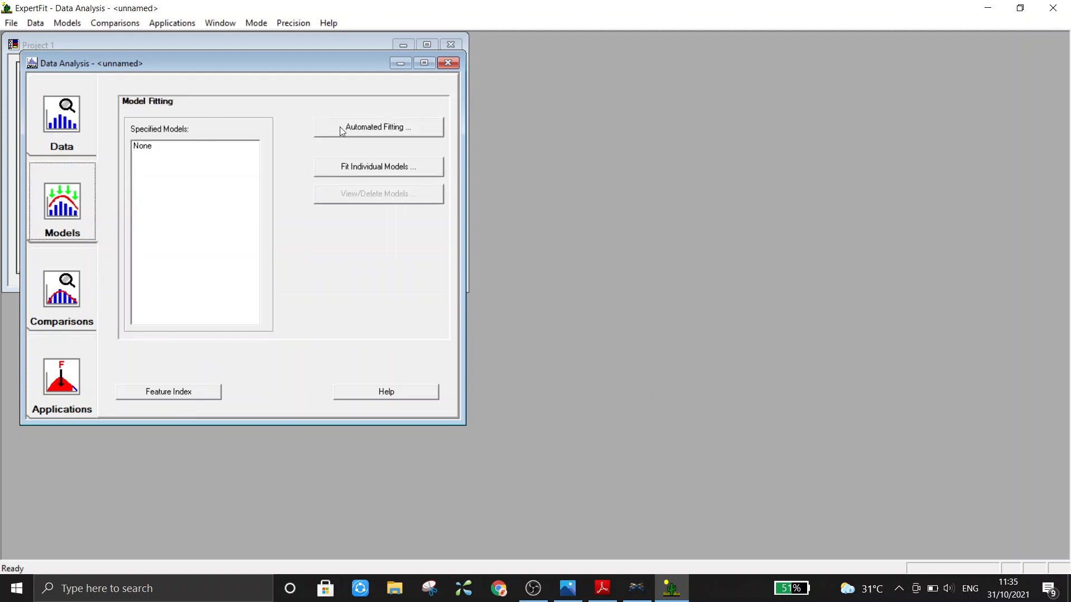
click(379, 127)
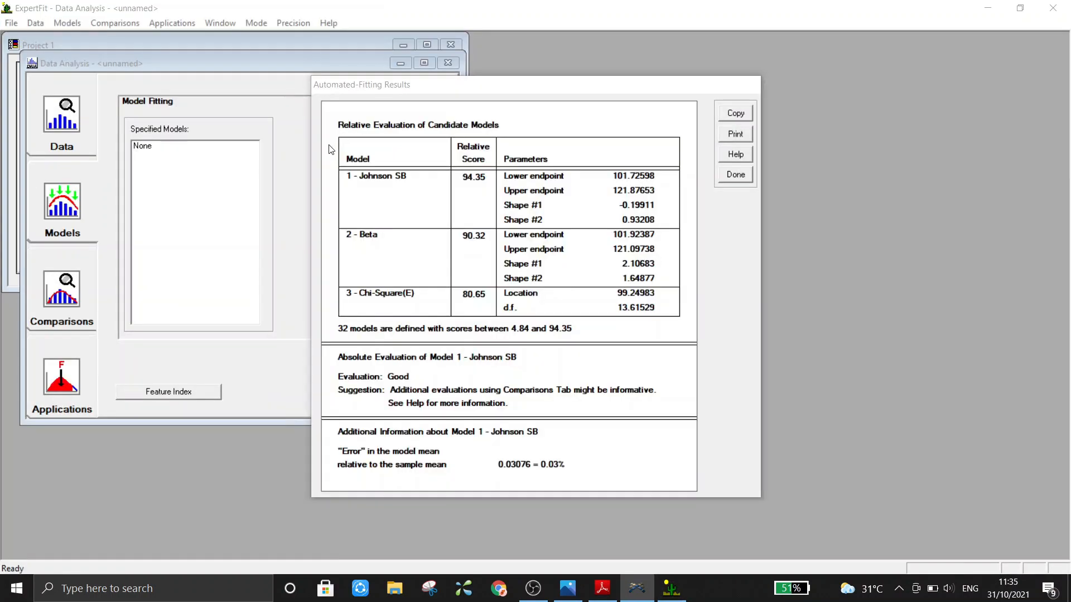
click(743, 178)
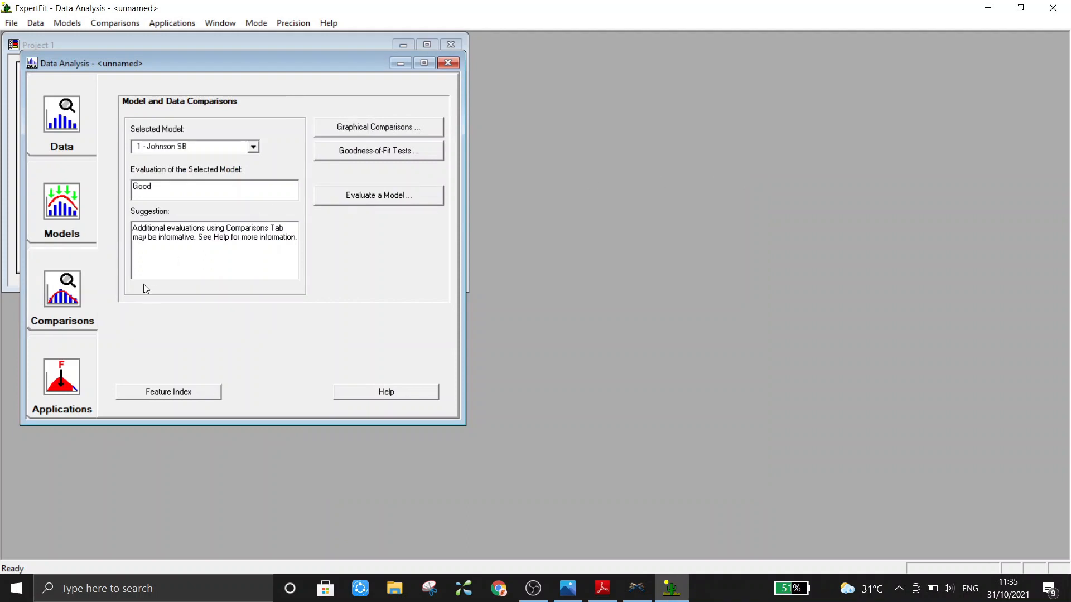
Generate the simulation representation of the Johnson SB model with Flexsim as the simulation software.
click(74, 368)
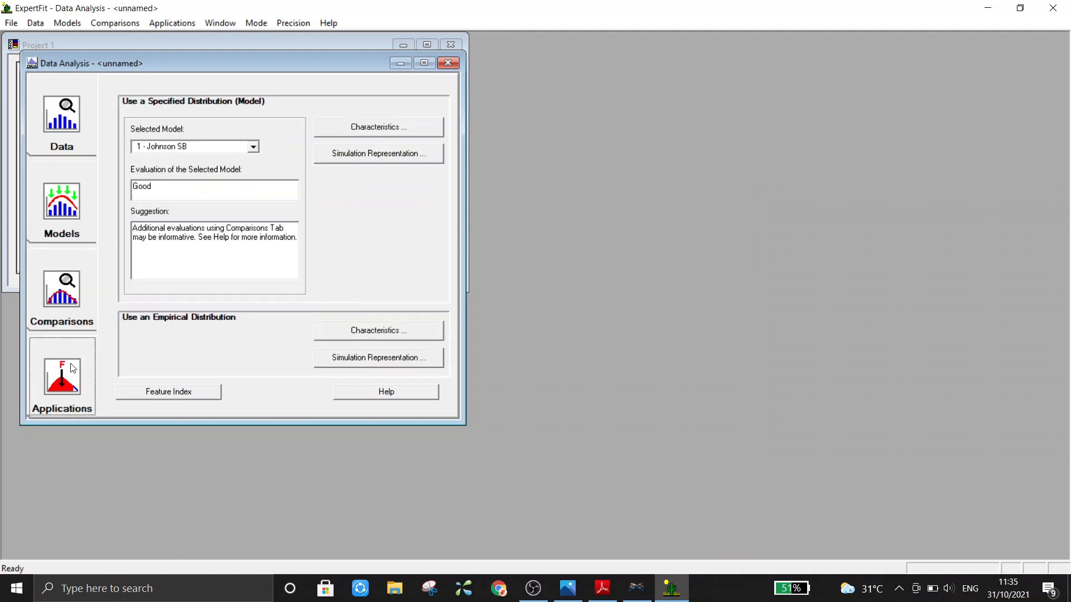
click(377, 157)
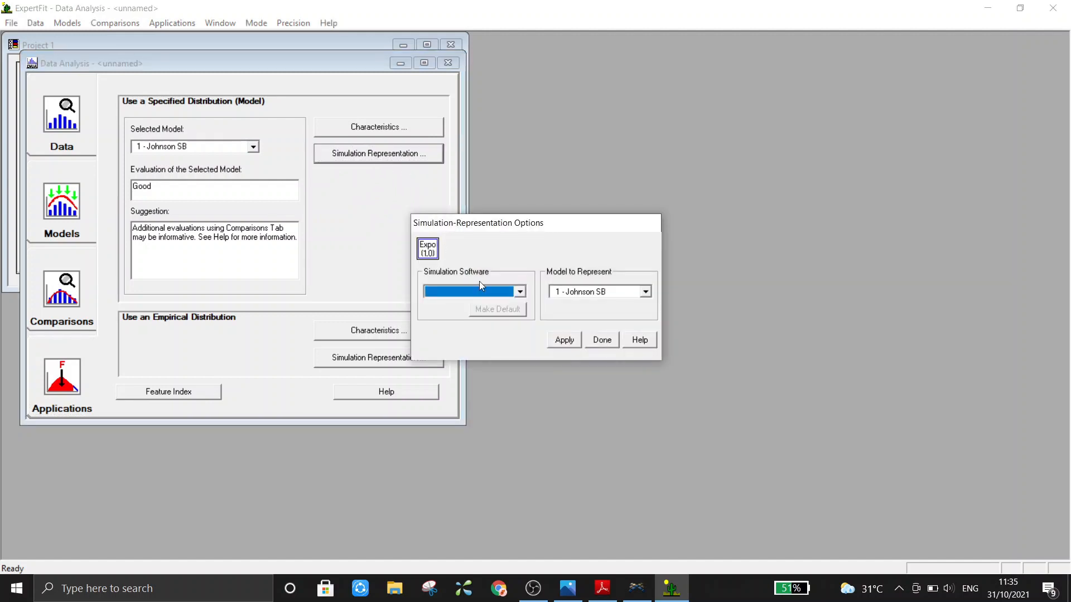
click(521, 291)
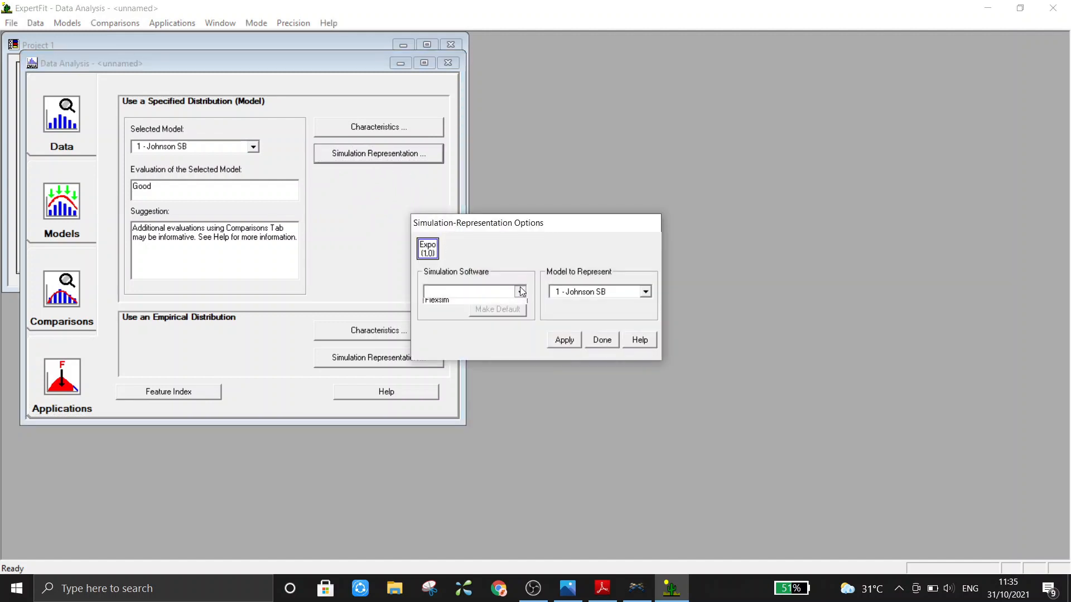
click(492, 308)
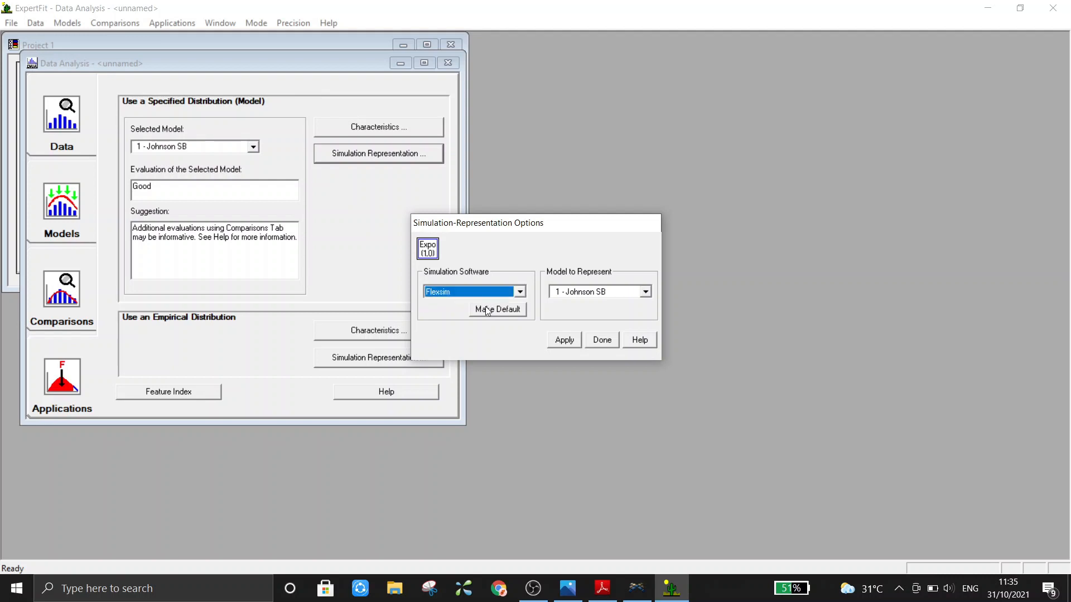
click(571, 341)
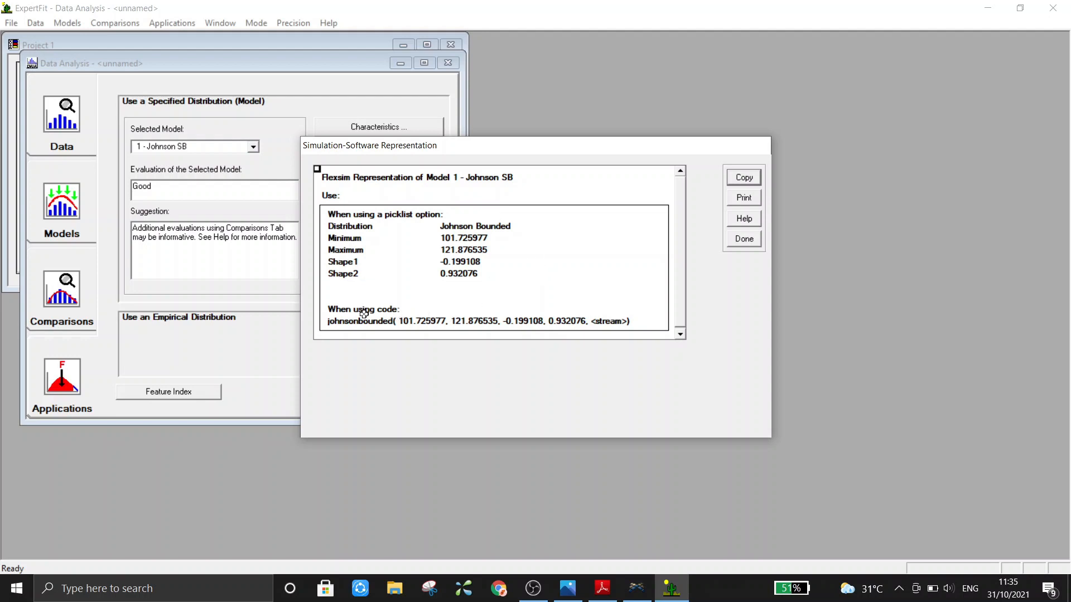
Copy only the johnsonbounded code line from the Flexsim representation and close the representation dialogs.
click(349, 325)
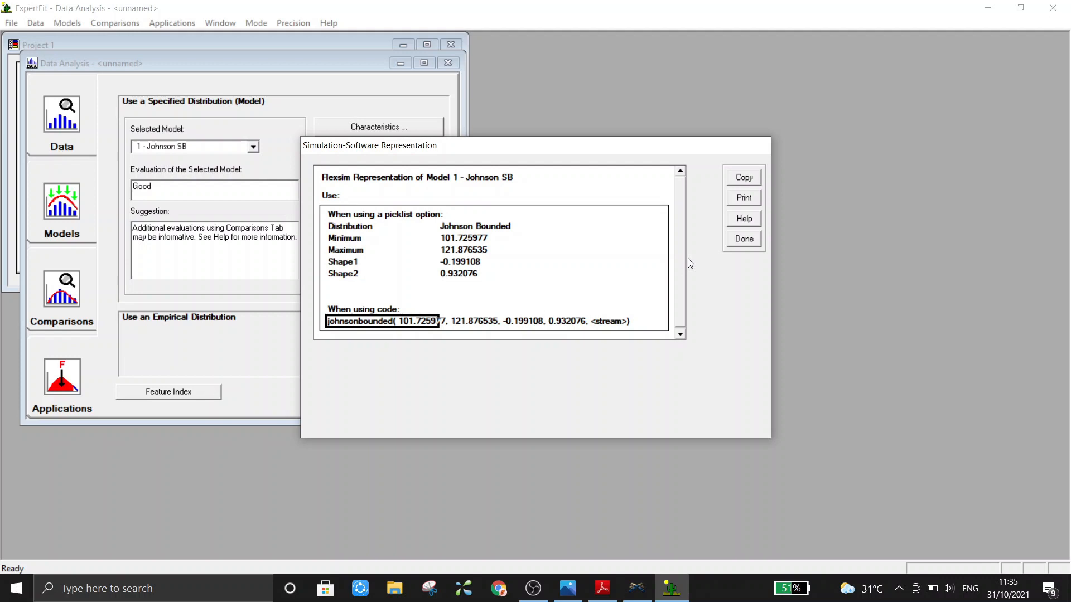
click(744, 178)
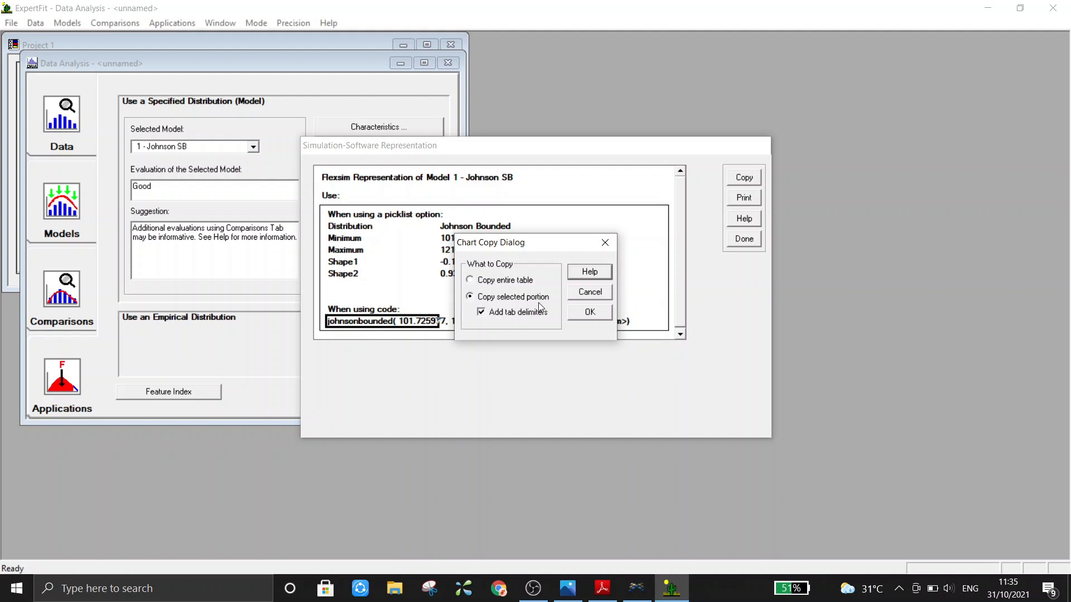
click(589, 312)
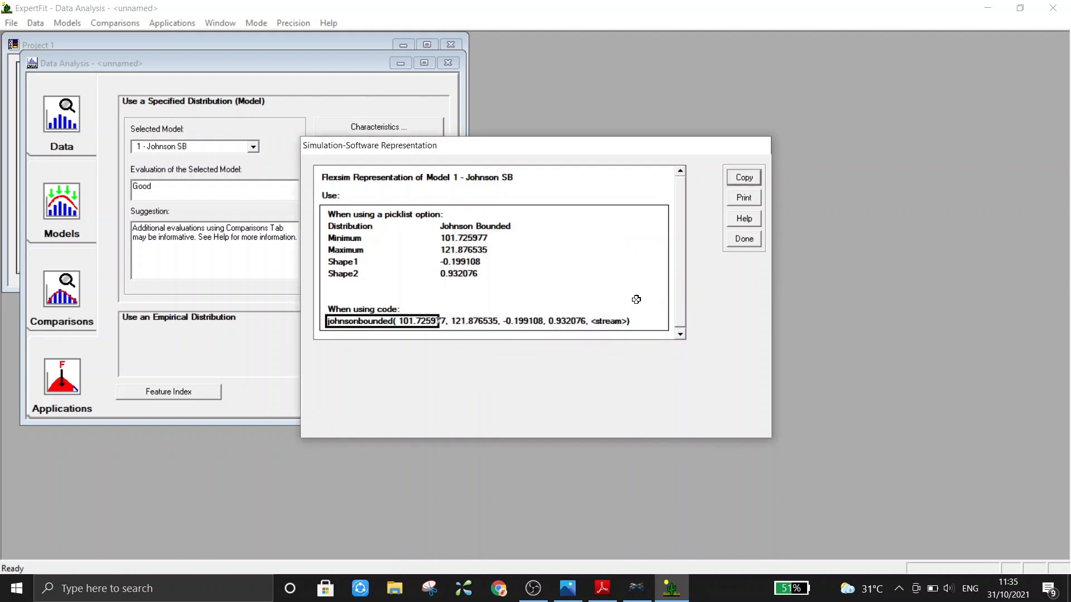
click(742, 242)
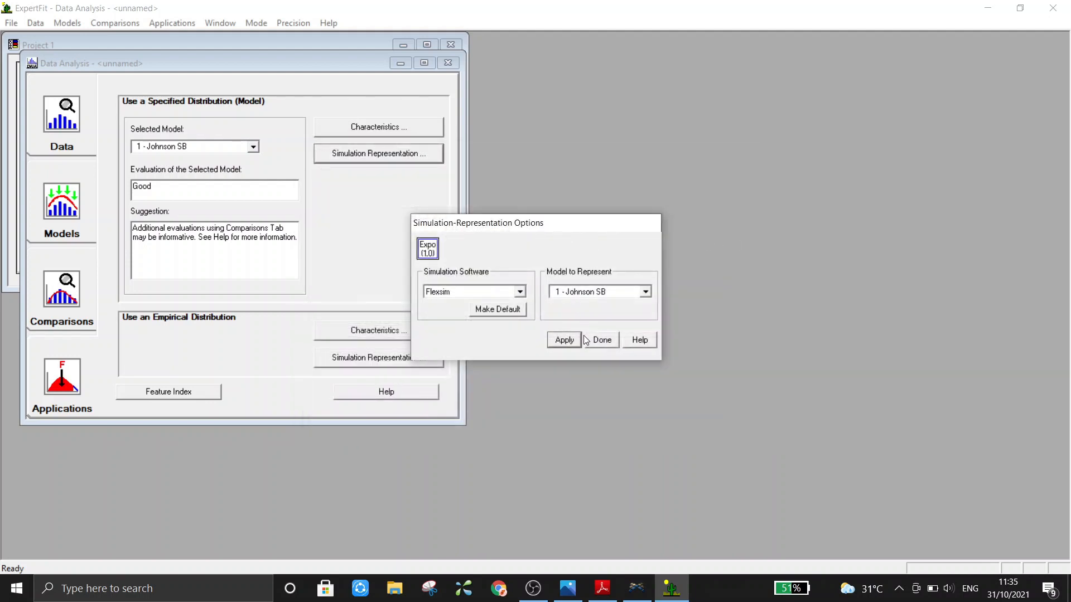
click(601, 341)
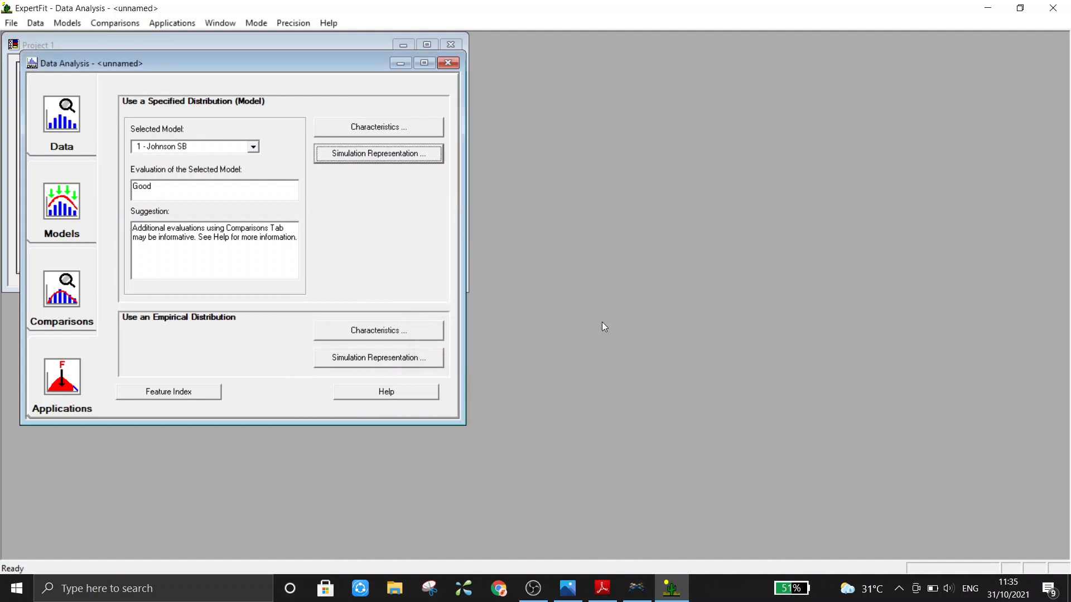
Return to the FlexSim model and check the johnsonbounded process time of the Pemasangan Atribut processor.
click(987, 7)
scroll(759, 293, up, 4)
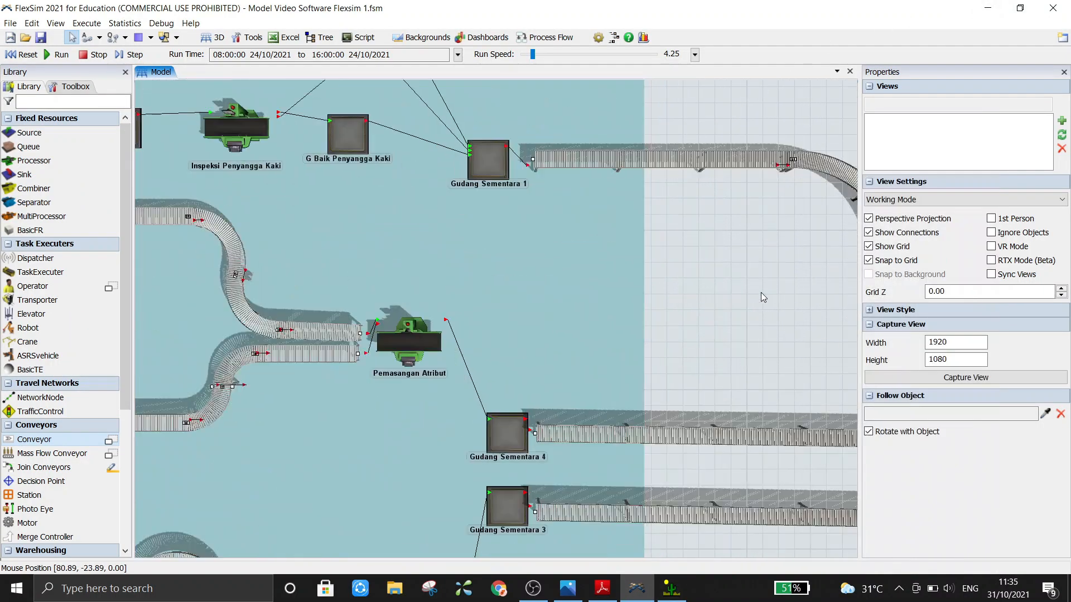
drag(697, 310, 797, 252)
click(519, 278)
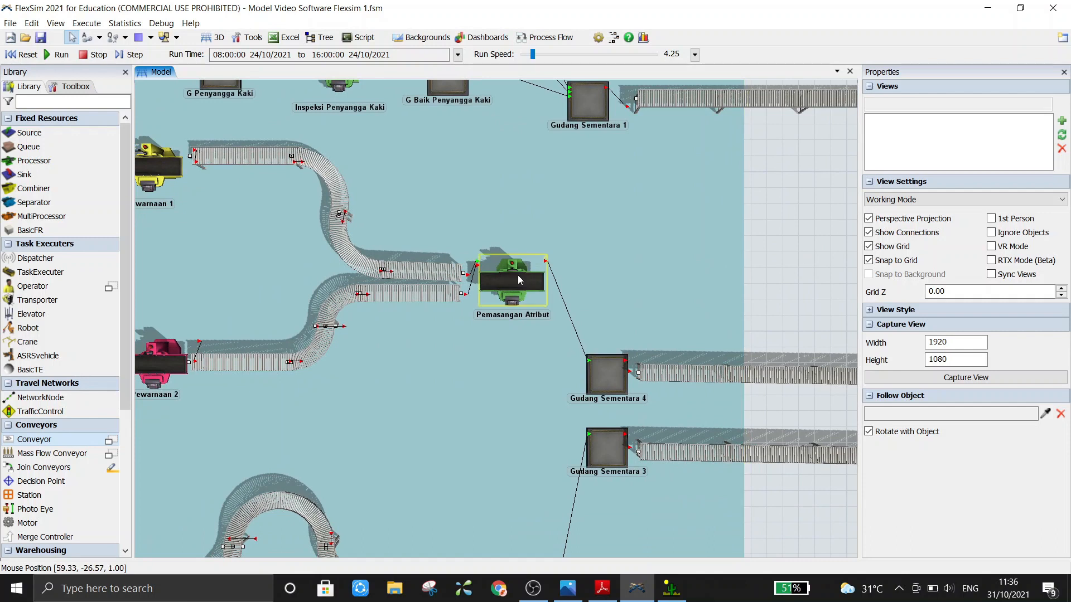
click(518, 276)
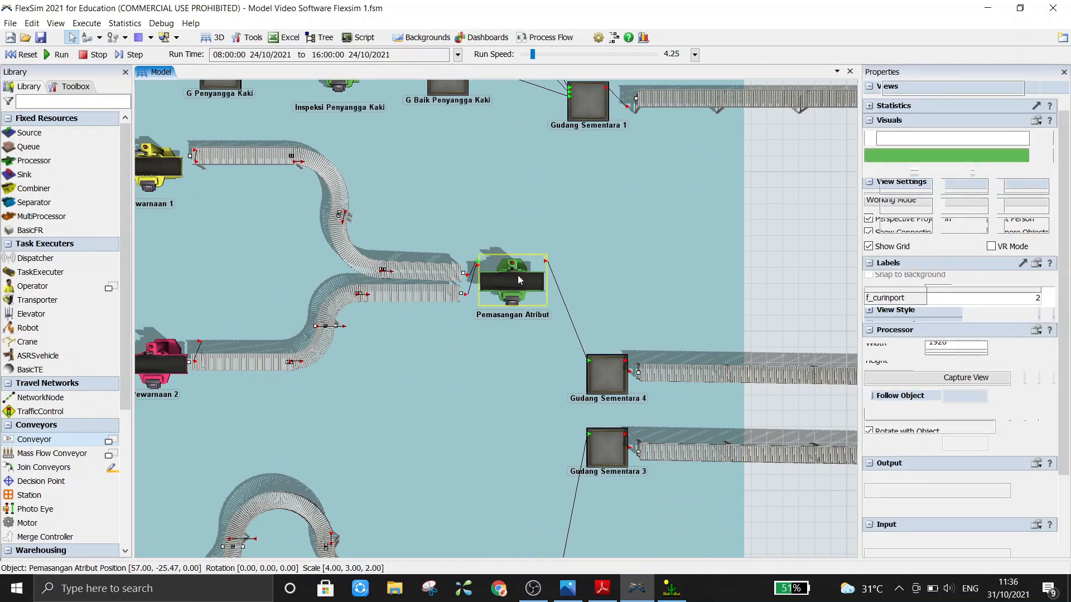
double_click(519, 280)
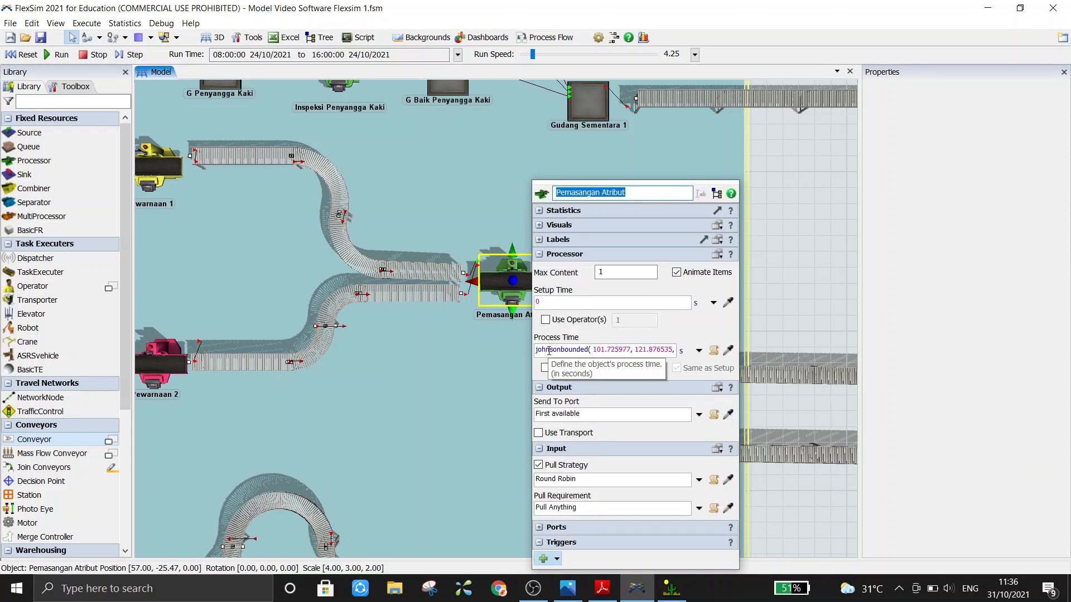
click(546, 351)
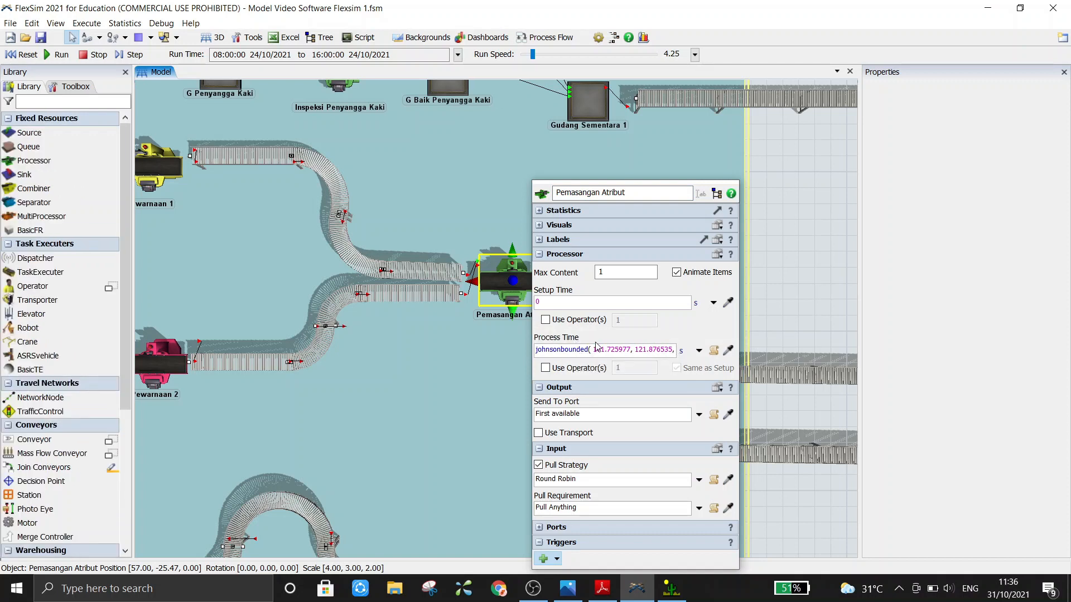
click(781, 256)
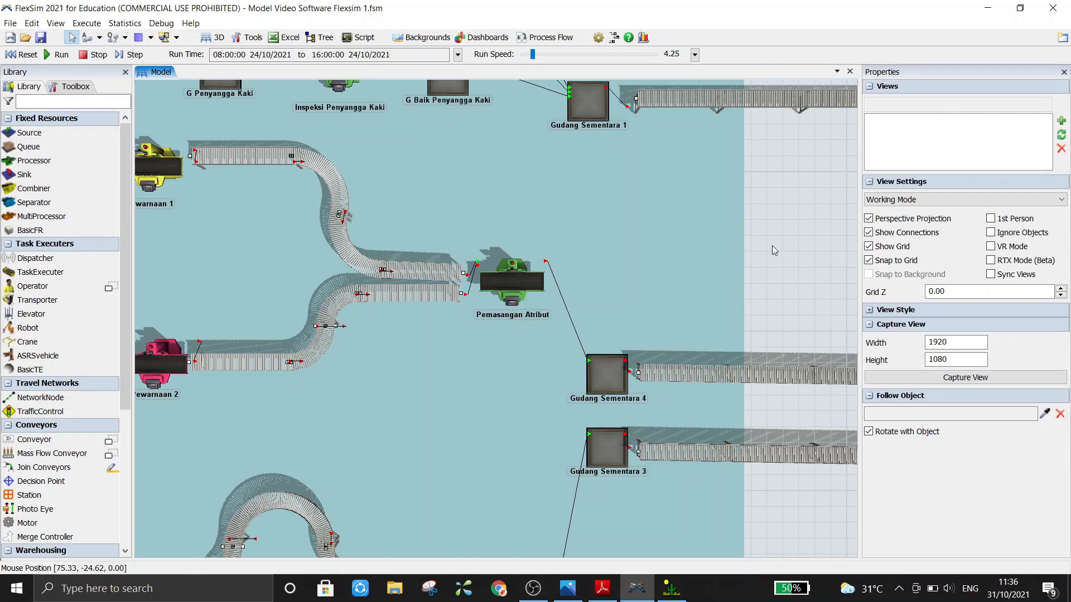
Check the PDF's section on the conveyors that carry each component from floor A to the final collection point.
scroll(772, 246, down, 4)
scroll(772, 245, up, 6)
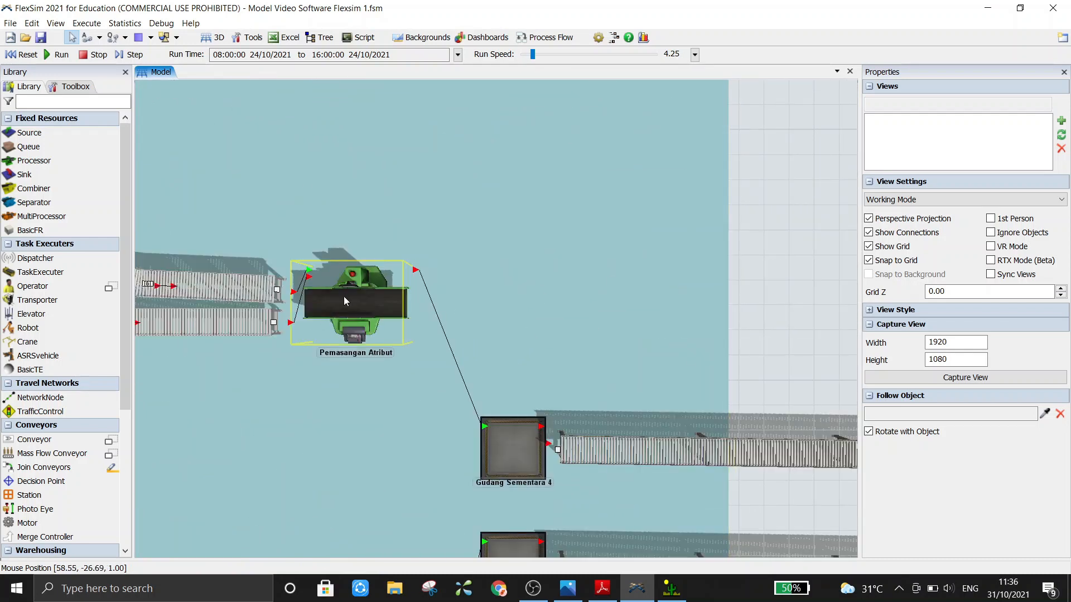
scroll(742, 264, down, 6)
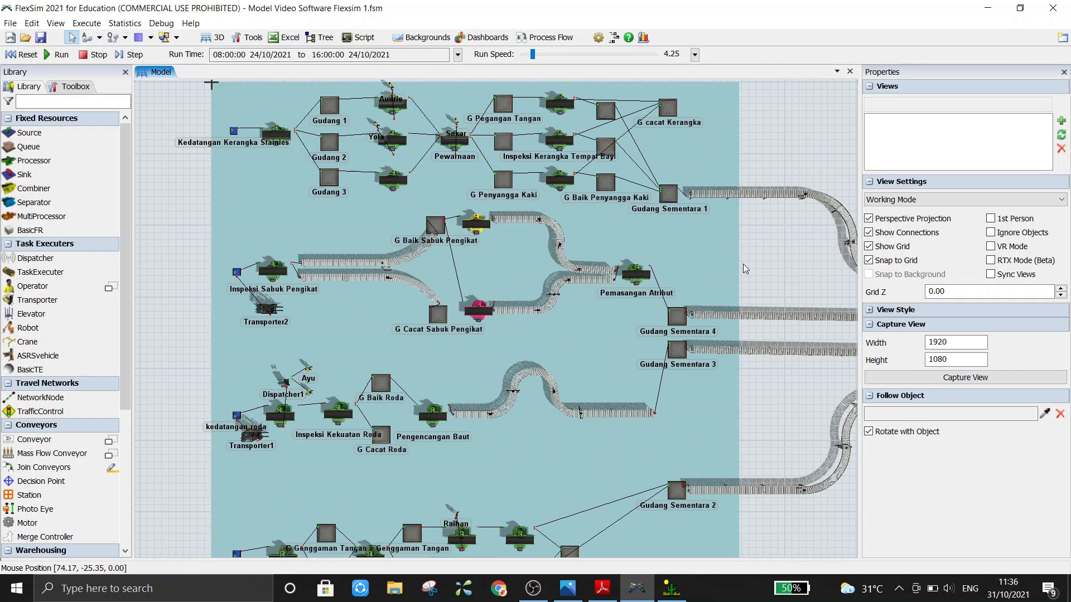
scroll(745, 269, up, 5)
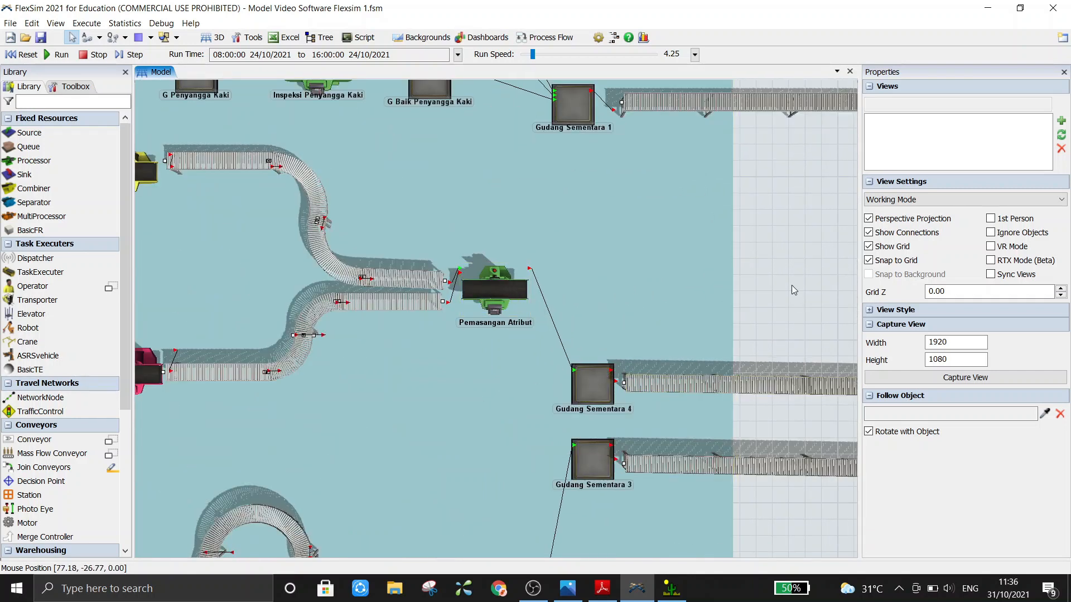
scroll(787, 273, down, 4)
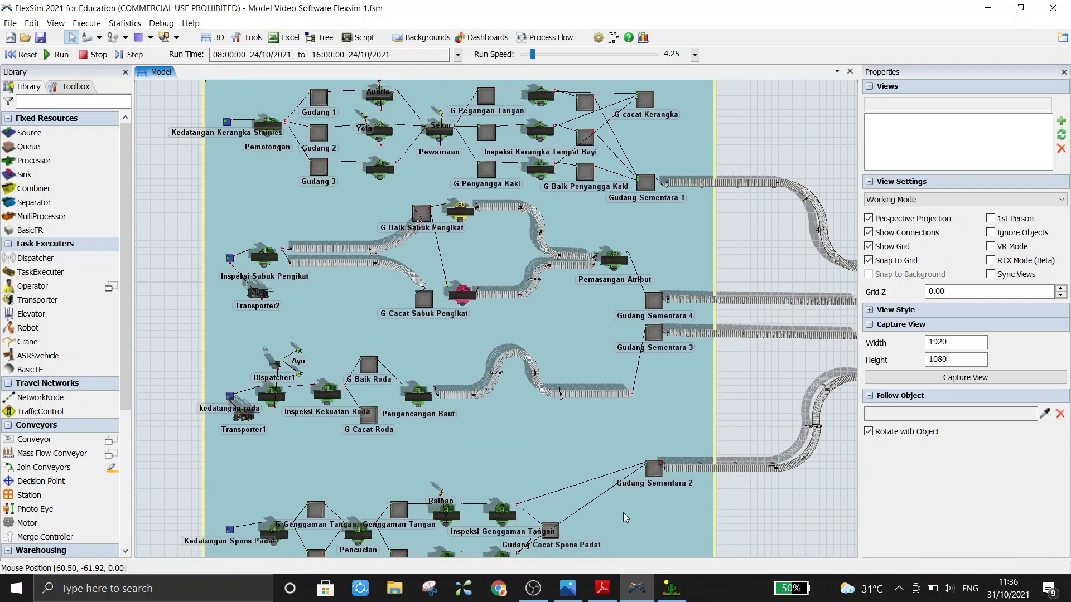
click(601, 588)
scroll(192, 363, down, 1)
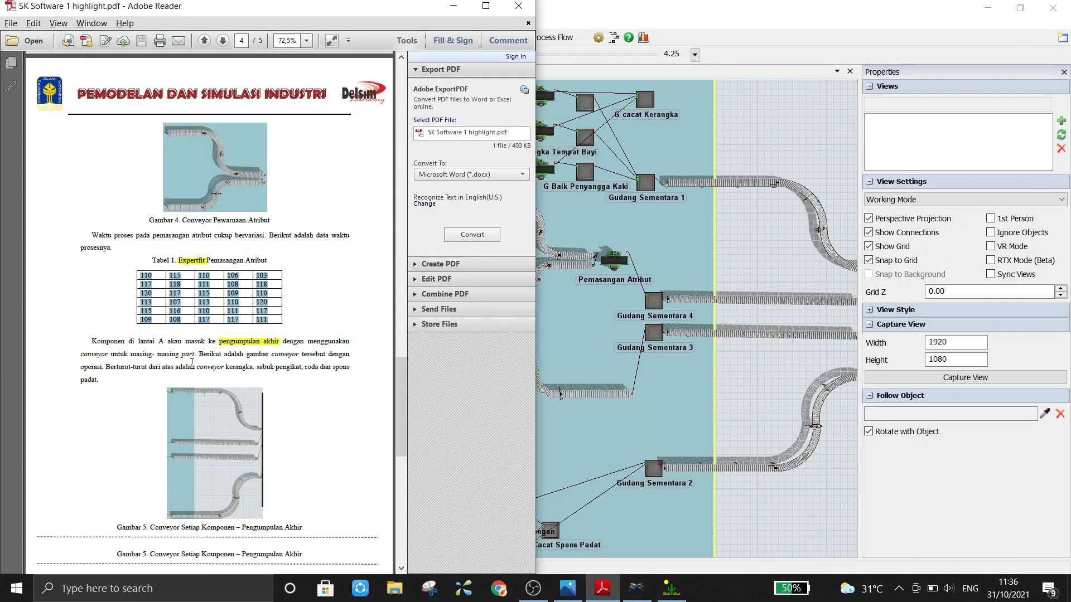
scroll(192, 362, down, 5)
scroll(192, 360, up, 2)
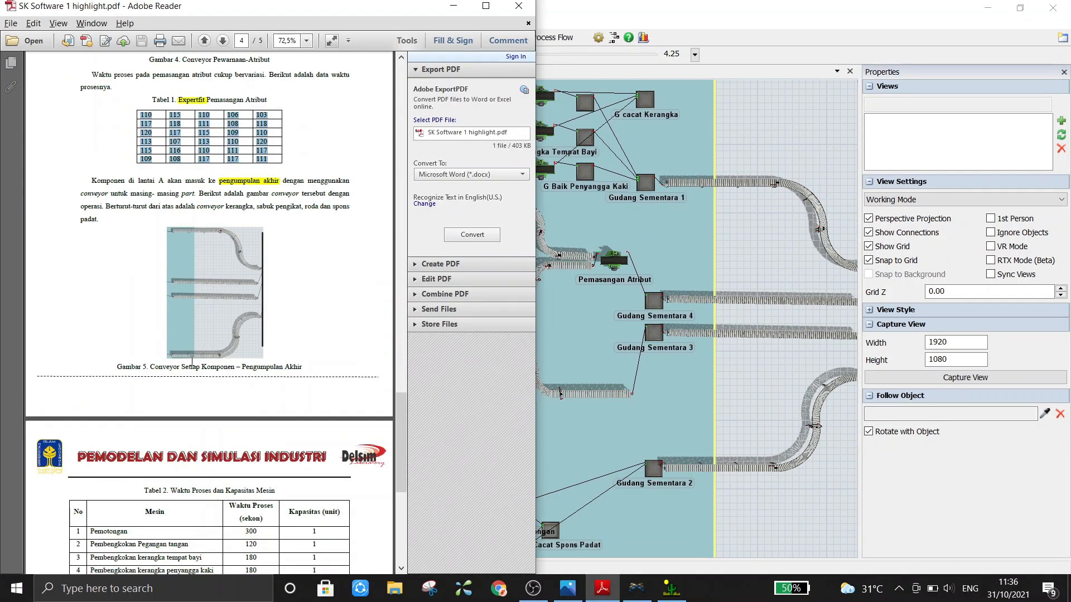
scroll(192, 362, down, 6)
scroll(193, 365, up, 5)
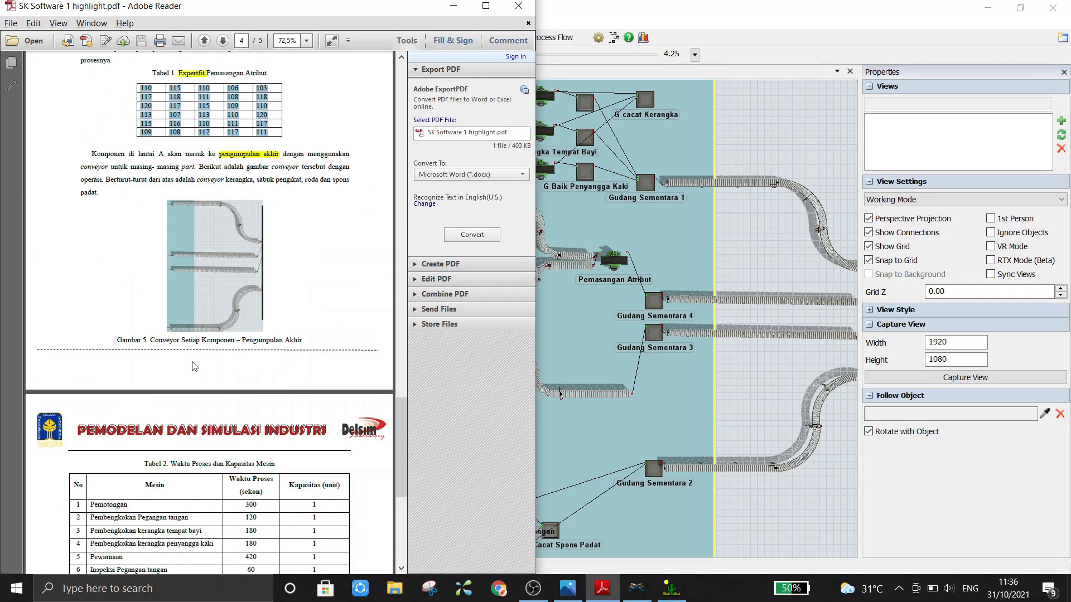
scroll(194, 366, up, 2)
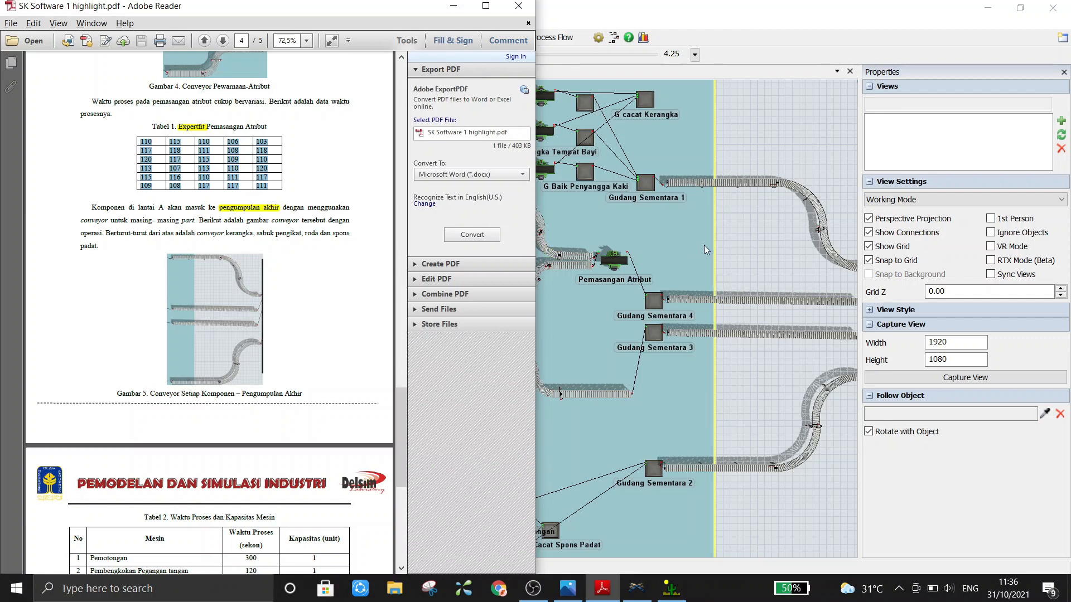
Examine the conveyors running from the four Gudang Sementara queues to Queue1 and the overall layout of the floor.
click(751, 261)
drag(760, 253, 623, 220)
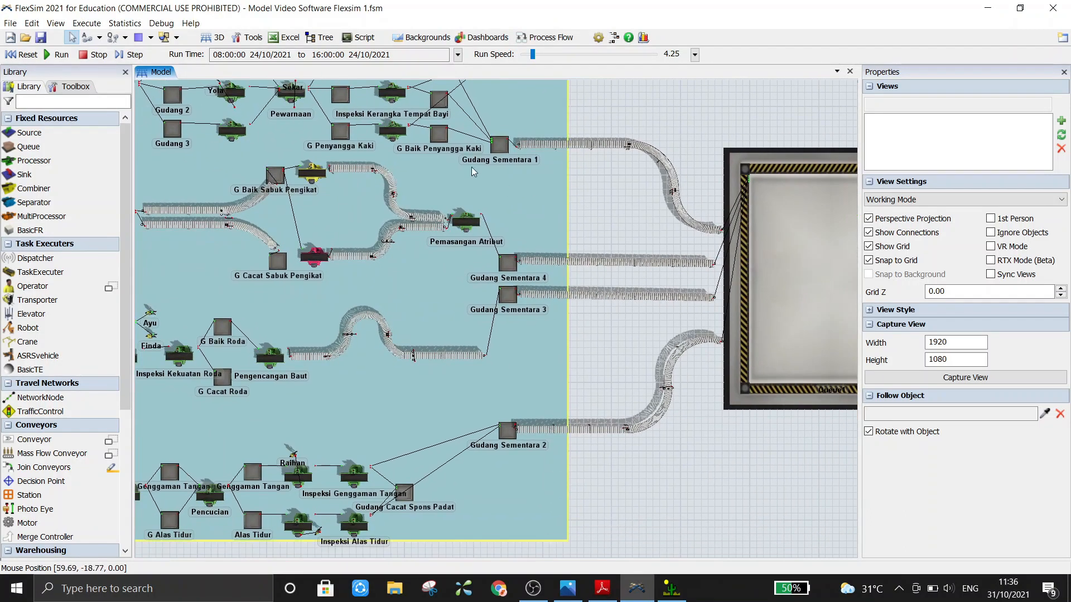
click(508, 262)
click(507, 296)
click(506, 432)
click(645, 344)
drag(715, 467, 631, 463)
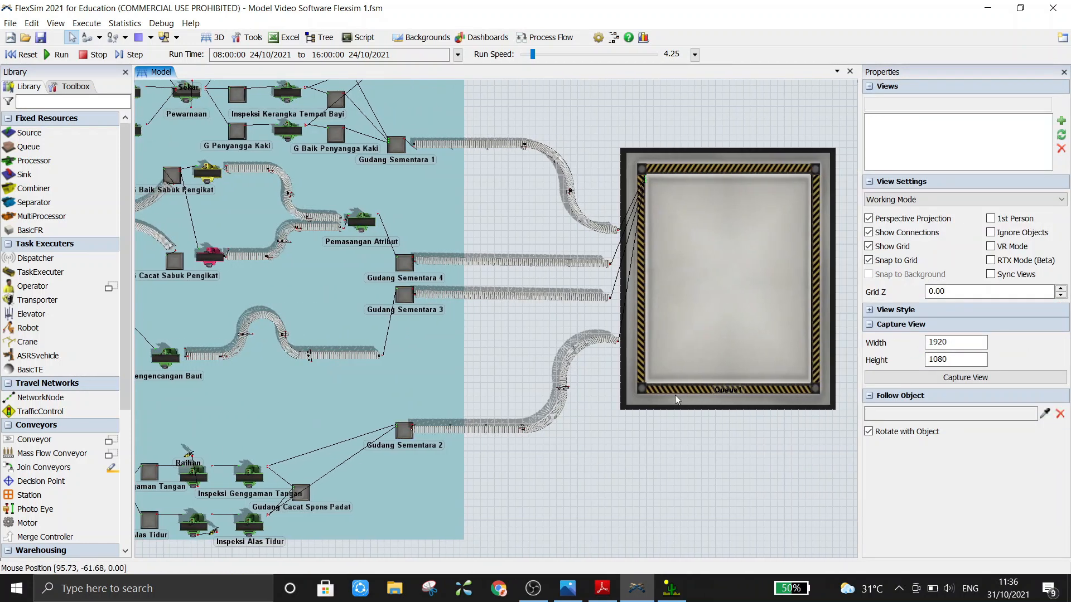
click(717, 295)
click(637, 483)
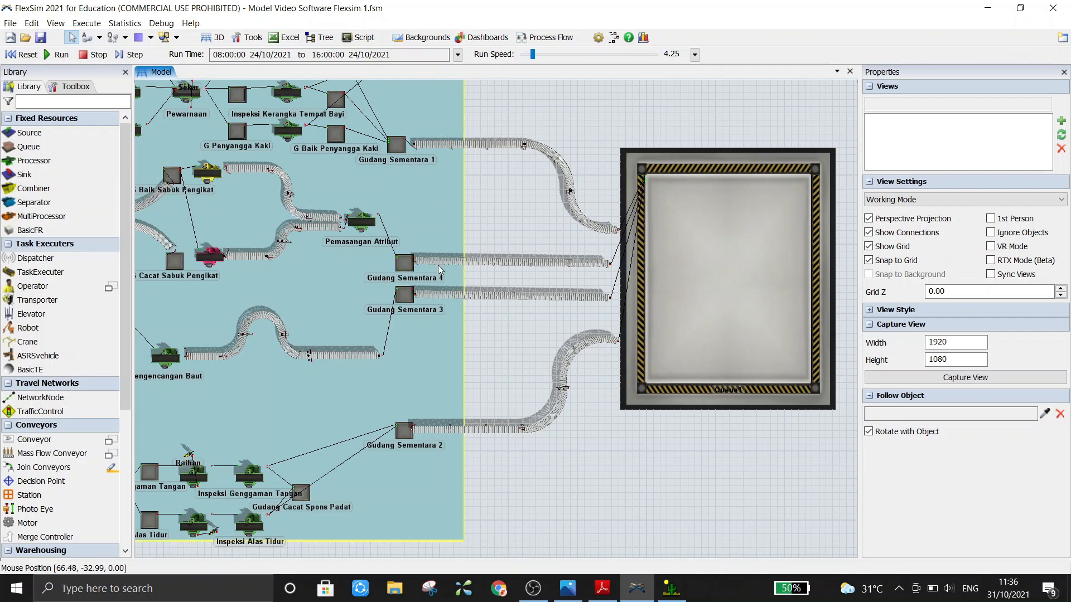
scroll(576, 469, down, 3)
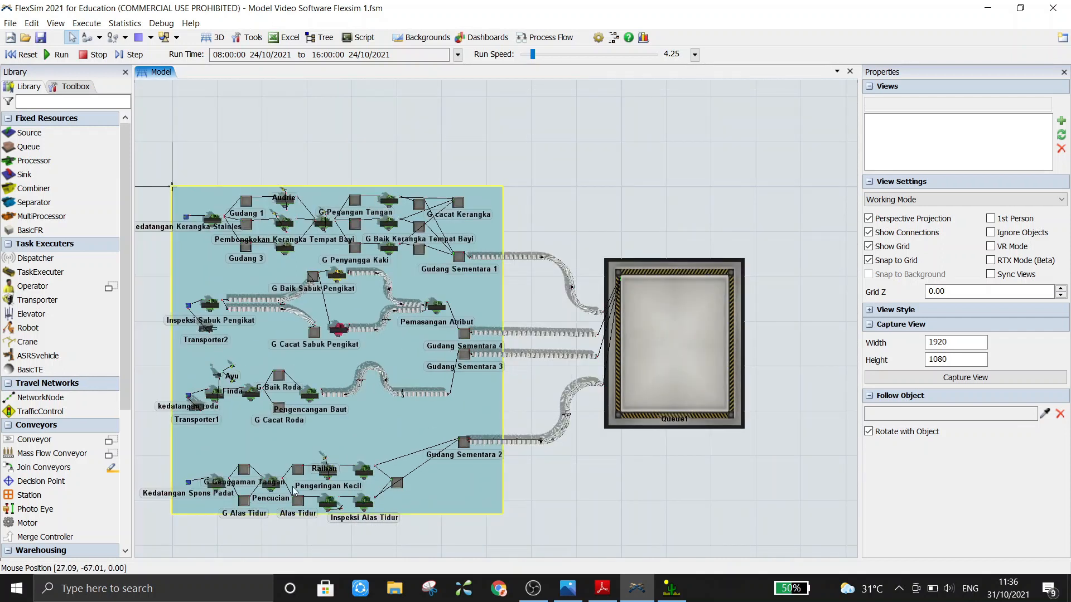
drag(335, 537, 408, 539)
scroll(383, 490, up, 2)
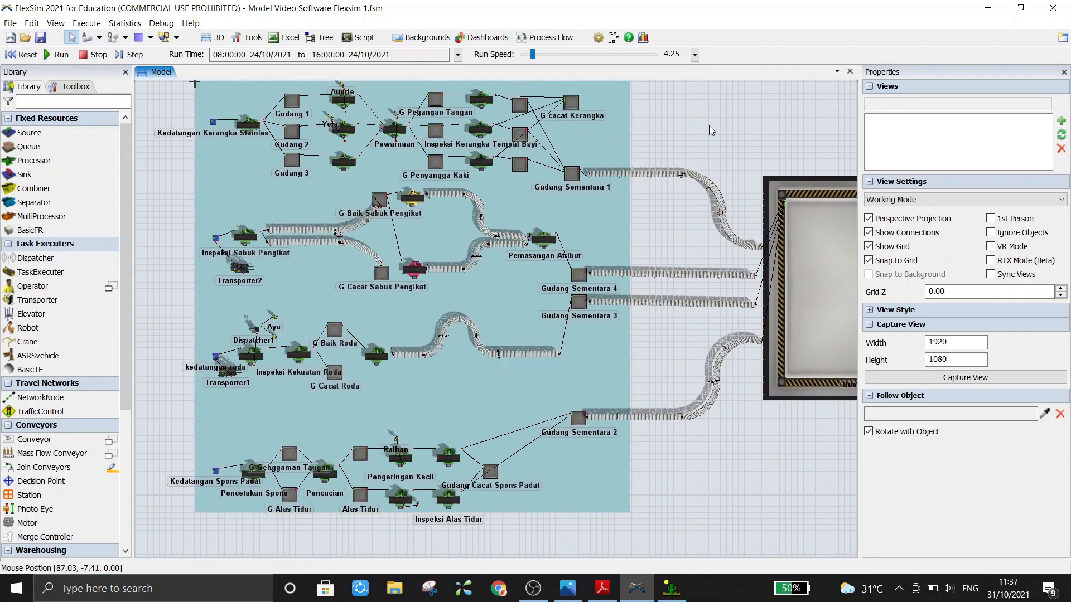
scroll(708, 126, down, 2)
drag(688, 117, 647, 149)
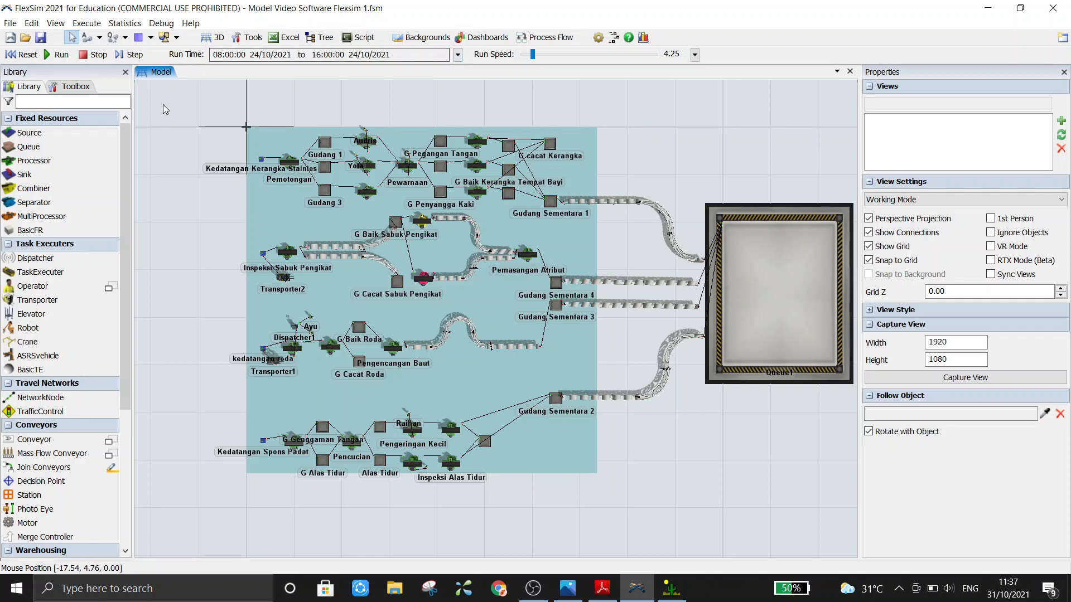
Open TimeTable1 and review its members, its down and resume functions, and its daily repeating schedule.
click(74, 89)
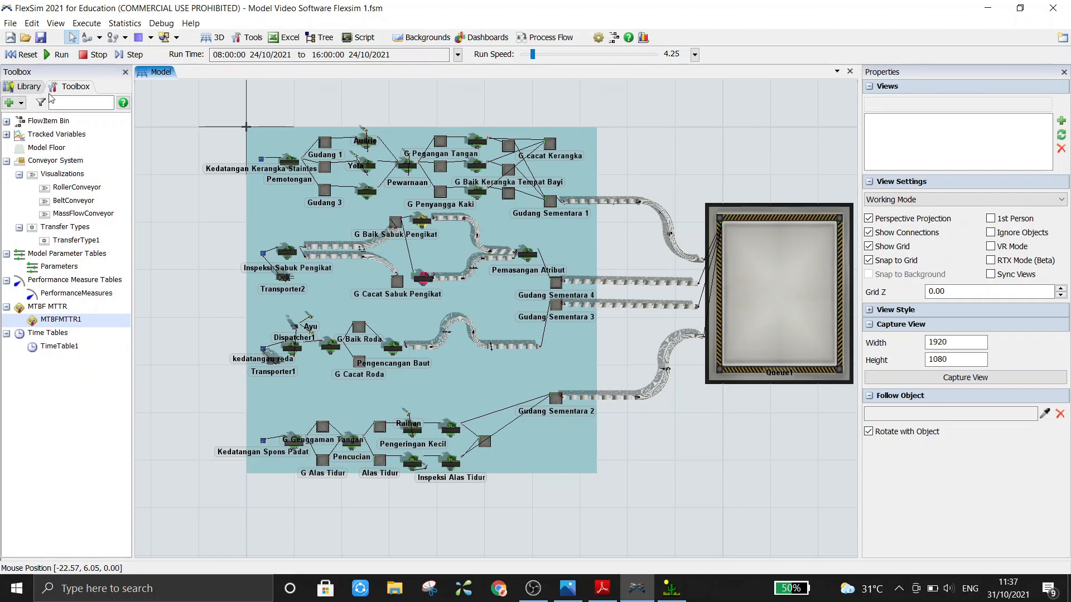
click(22, 103)
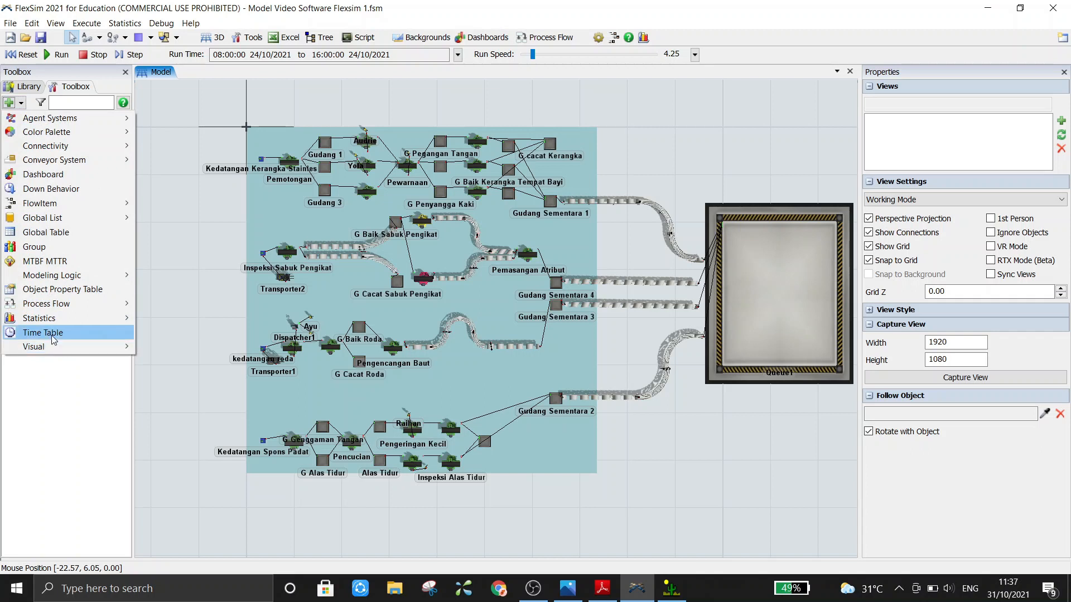
click(55, 367)
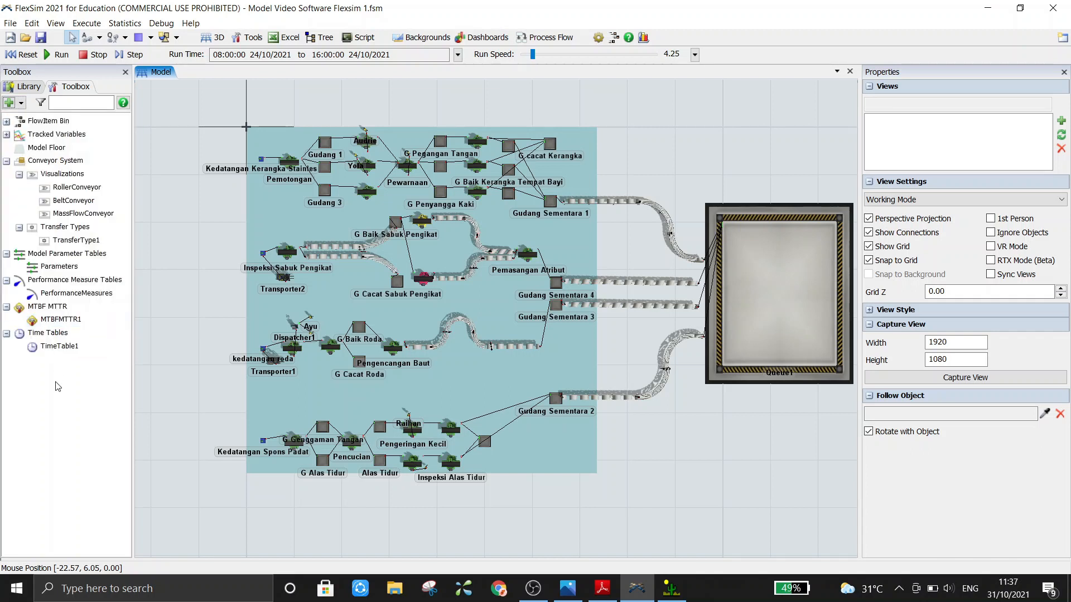
click(61, 347)
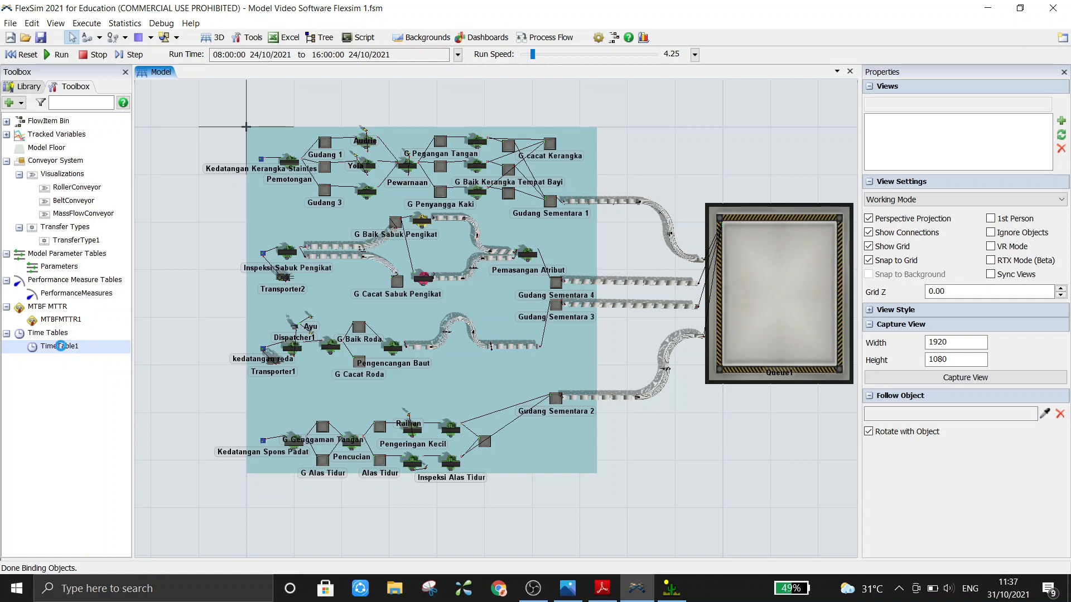
double_click(60, 346)
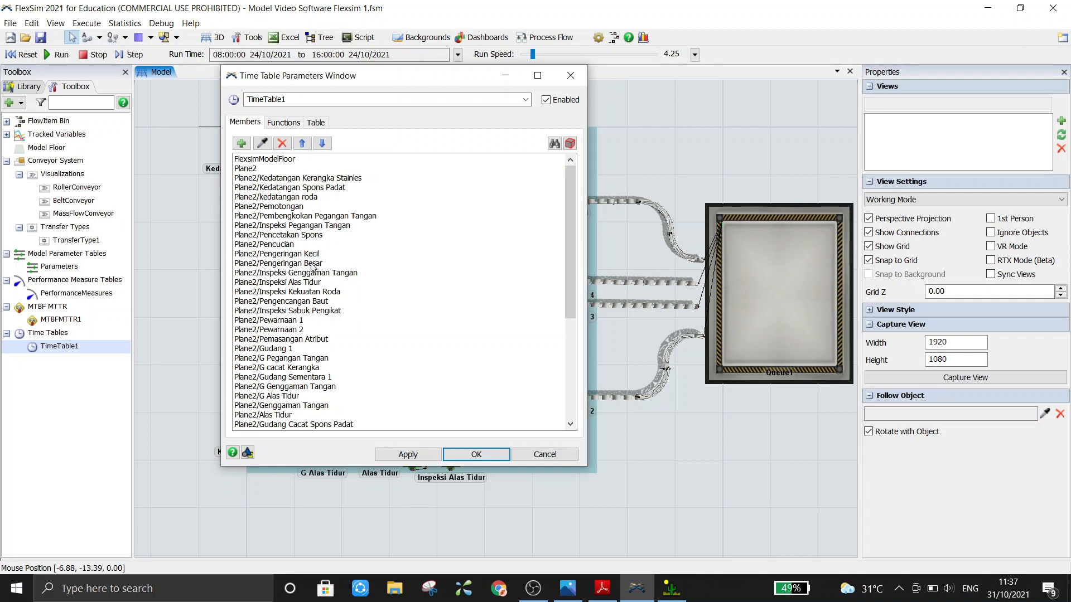
scroll(298, 308, down, 8)
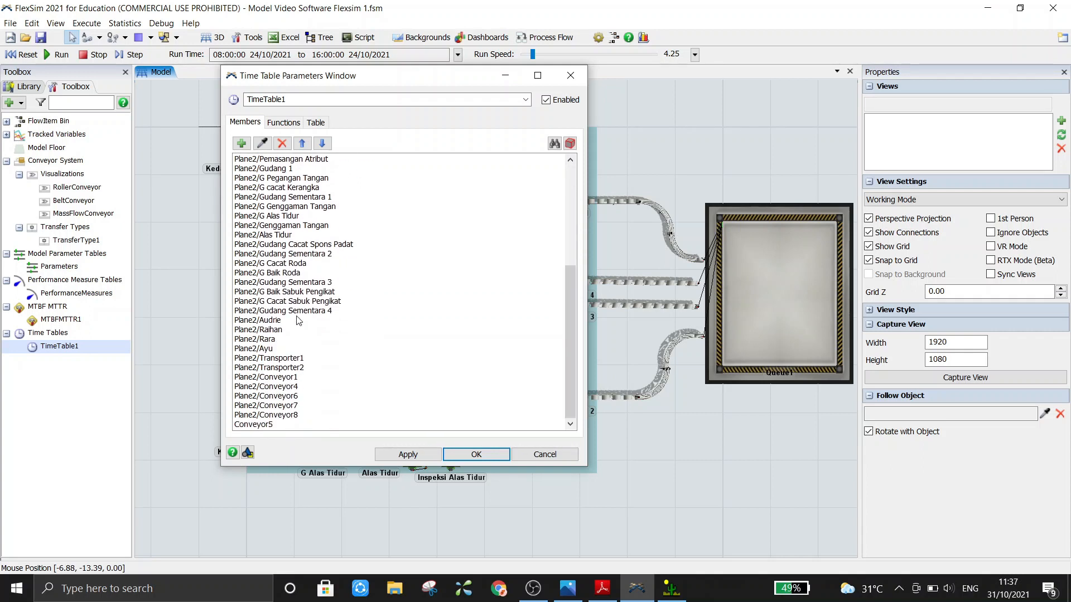
scroll(296, 317, up, 8)
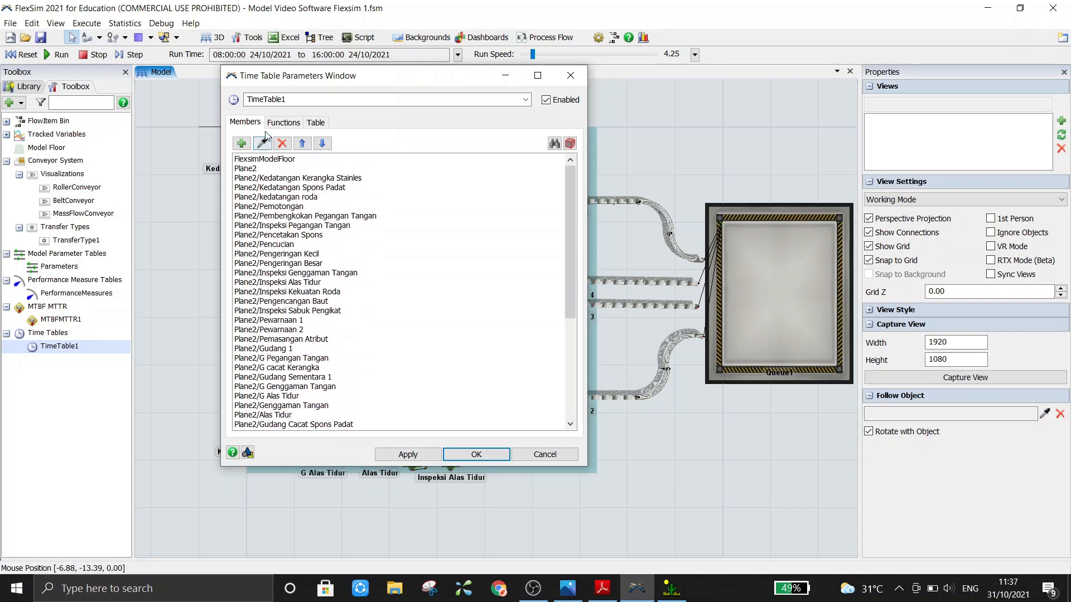
click(291, 123)
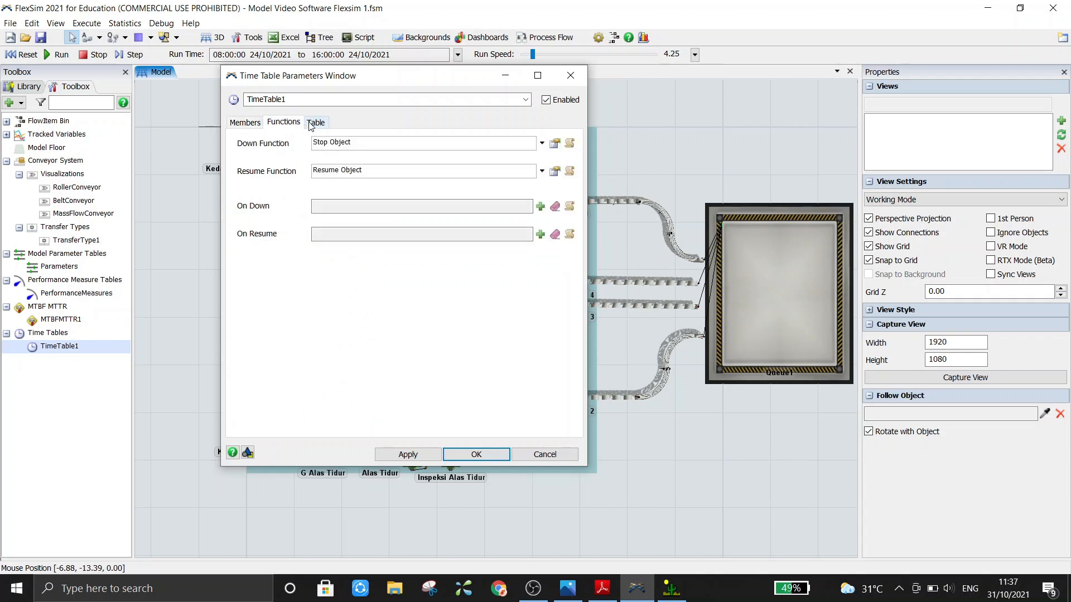
click(314, 123)
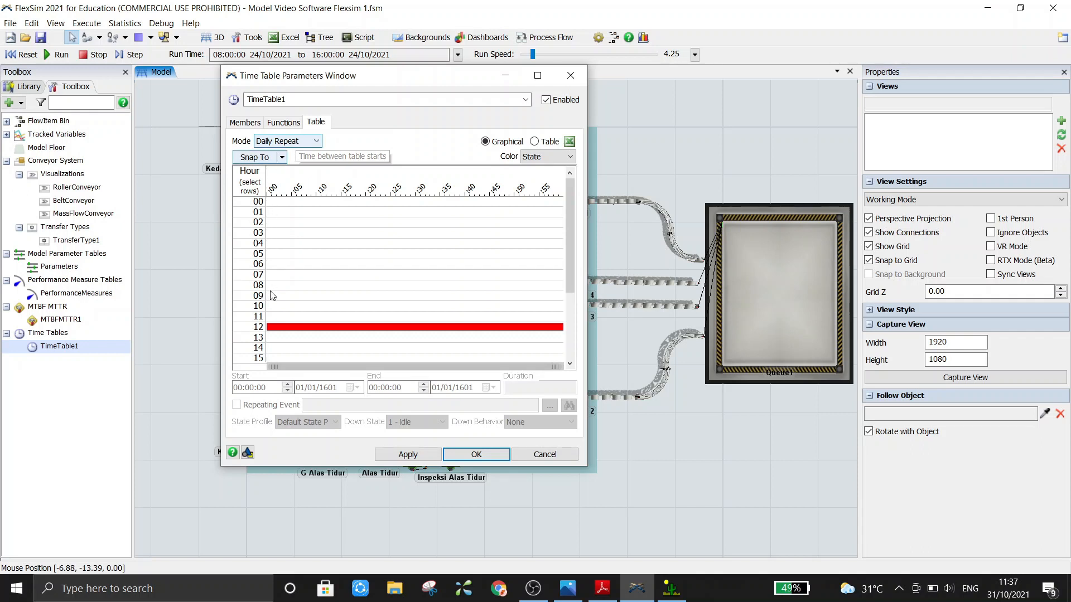
scroll(318, 310, down, 1)
scroll(318, 310, down, 1)
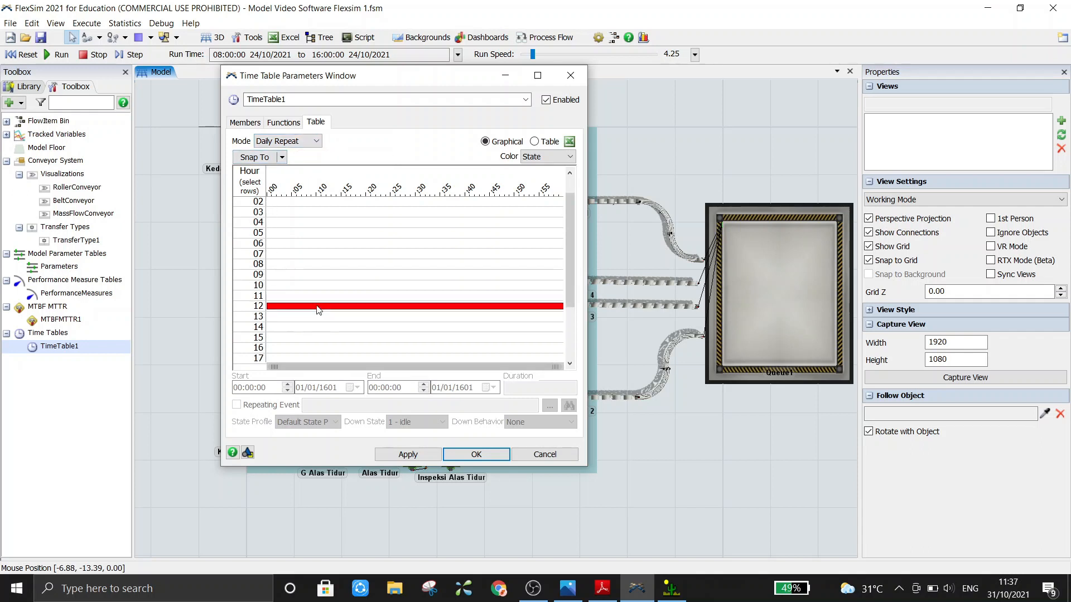
Shift the start of the scheduled-down block in the 12 o'clock row to 11:59:06 and select the block.
click(260, 305)
click(257, 308)
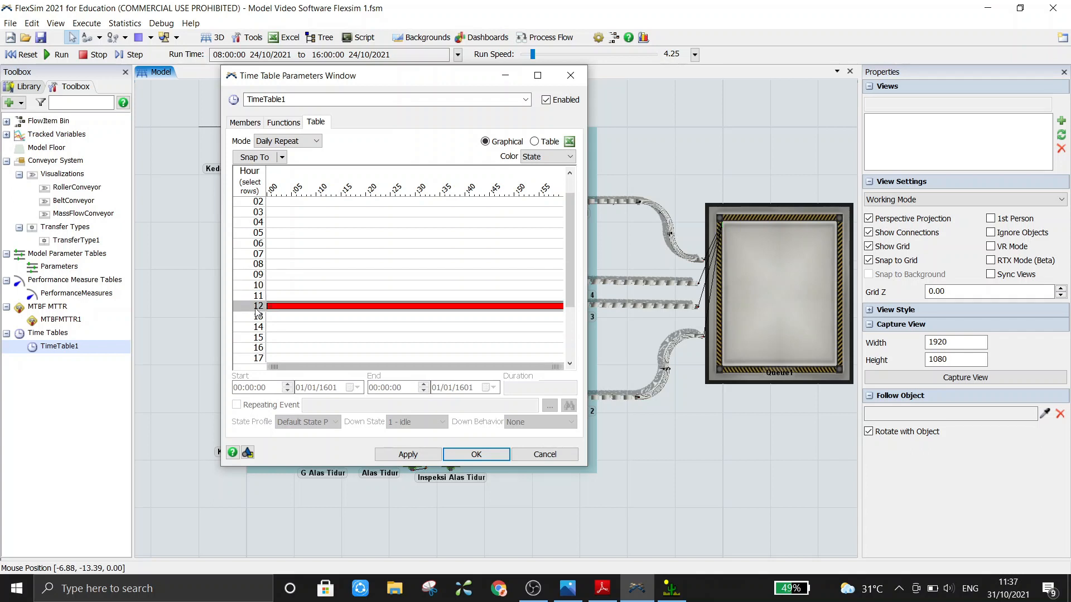
click(271, 308)
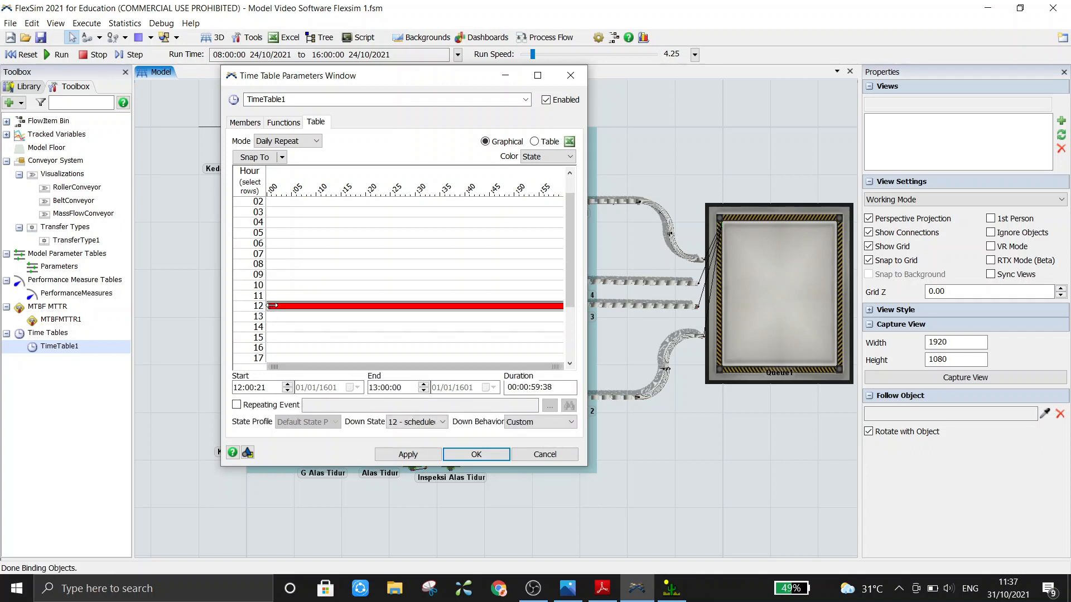
drag(267, 305, 556, 285)
click(252, 310)
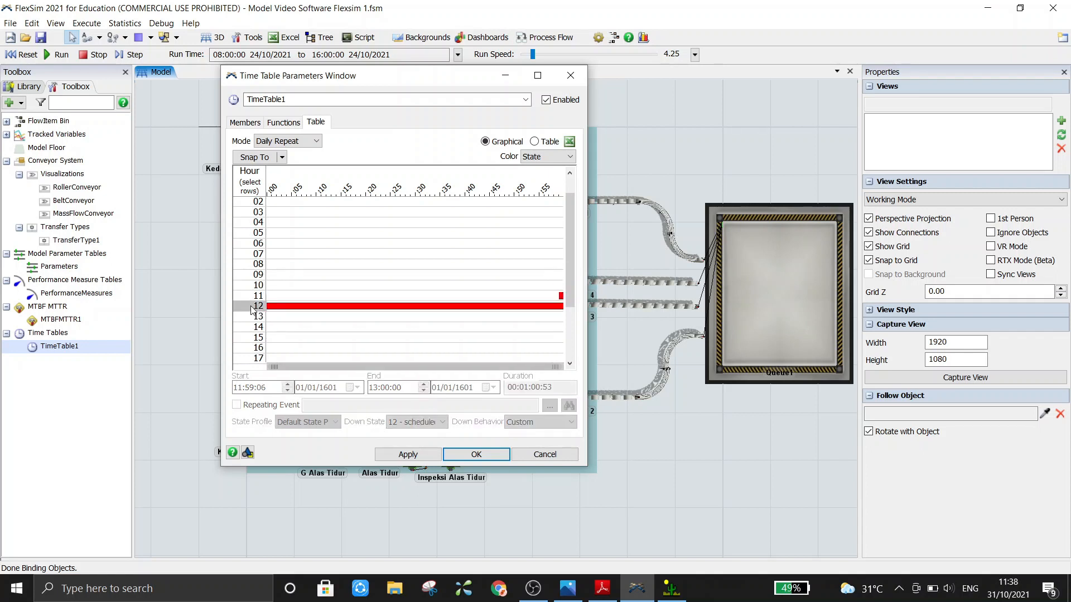
click(279, 311)
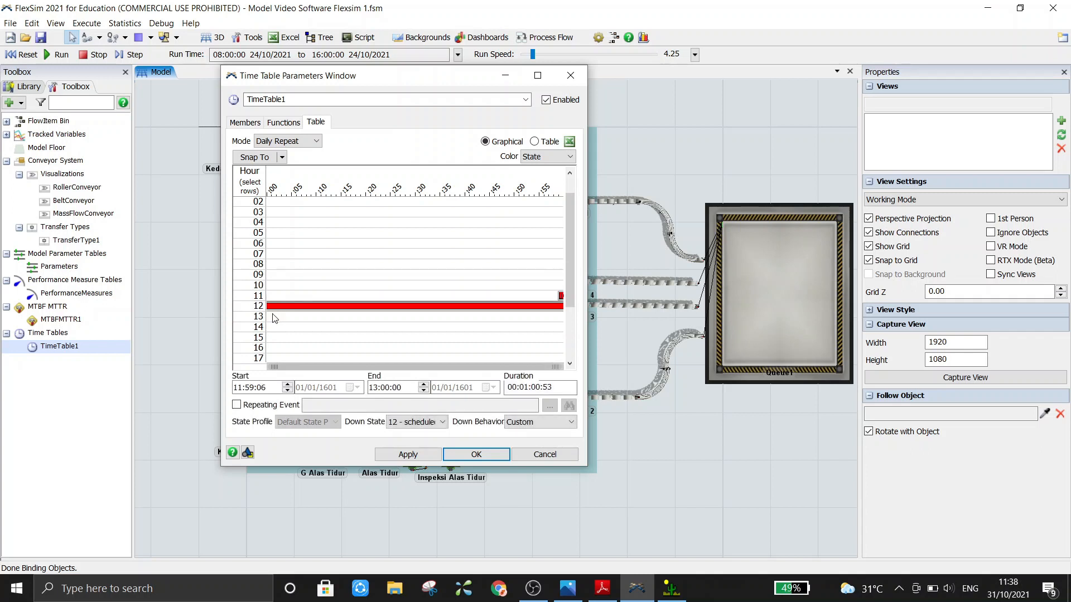
Set the start time of the scheduled-down block in the 12 o'clock row to 12:00:00.
double_click(238, 388)
text(12)
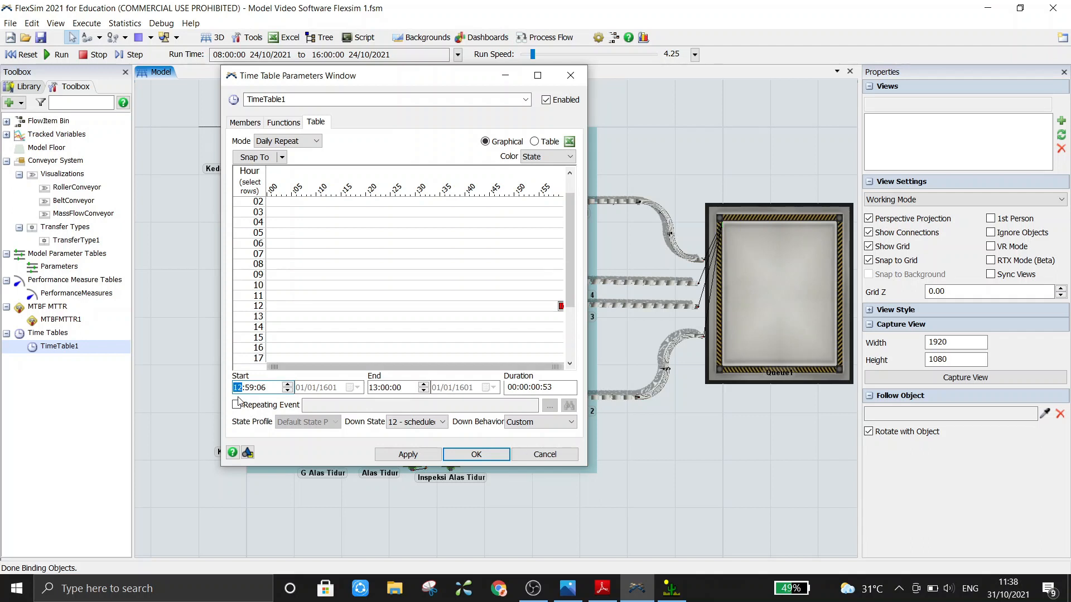
double_click(251, 388)
click(255, 388)
key(BackSpace)
key(BackSpace)
text(0)
click(396, 387)
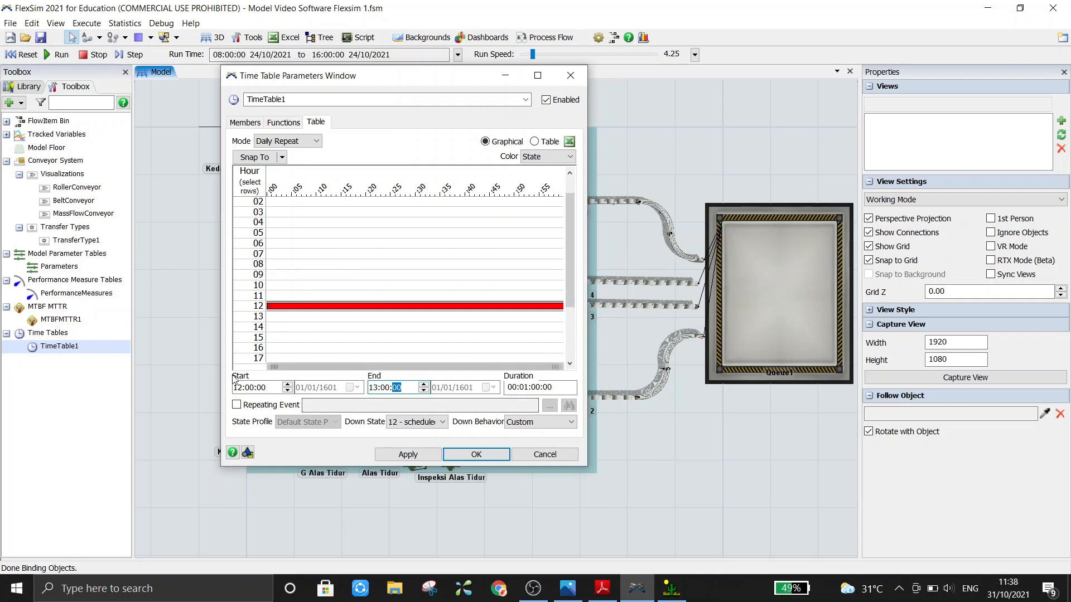
Keep the block's down state as 12 - scheduled down, apply the time table settings and close the window.
click(413, 428)
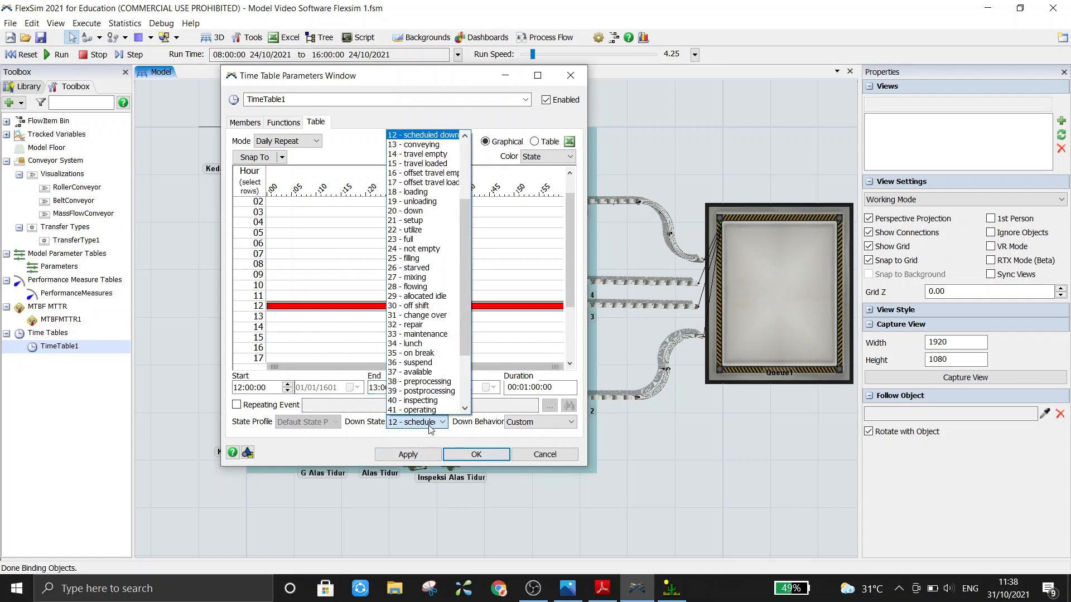
click(420, 135)
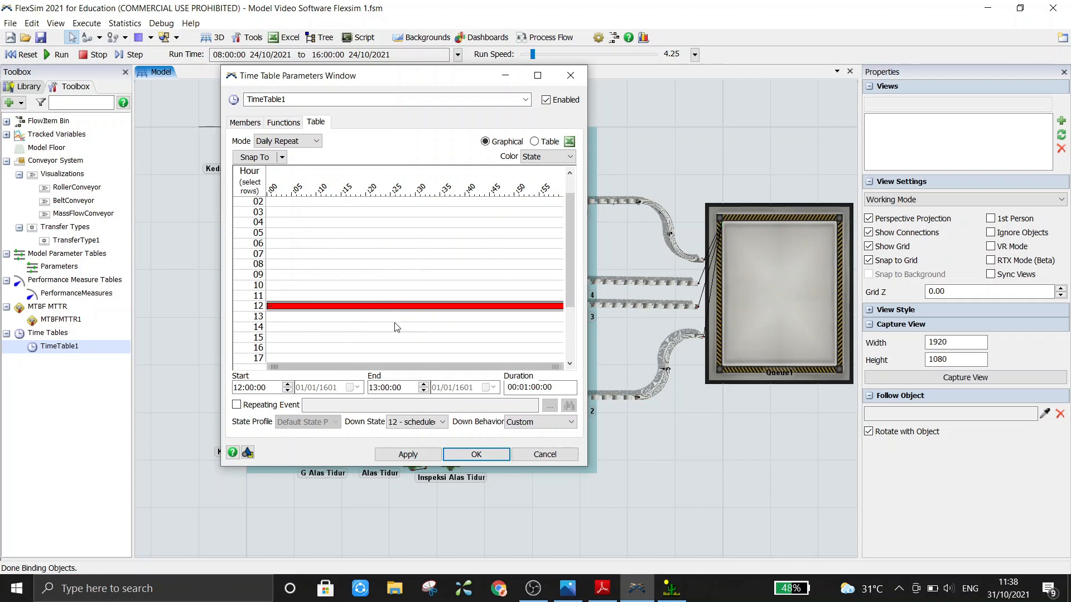
click(419, 458)
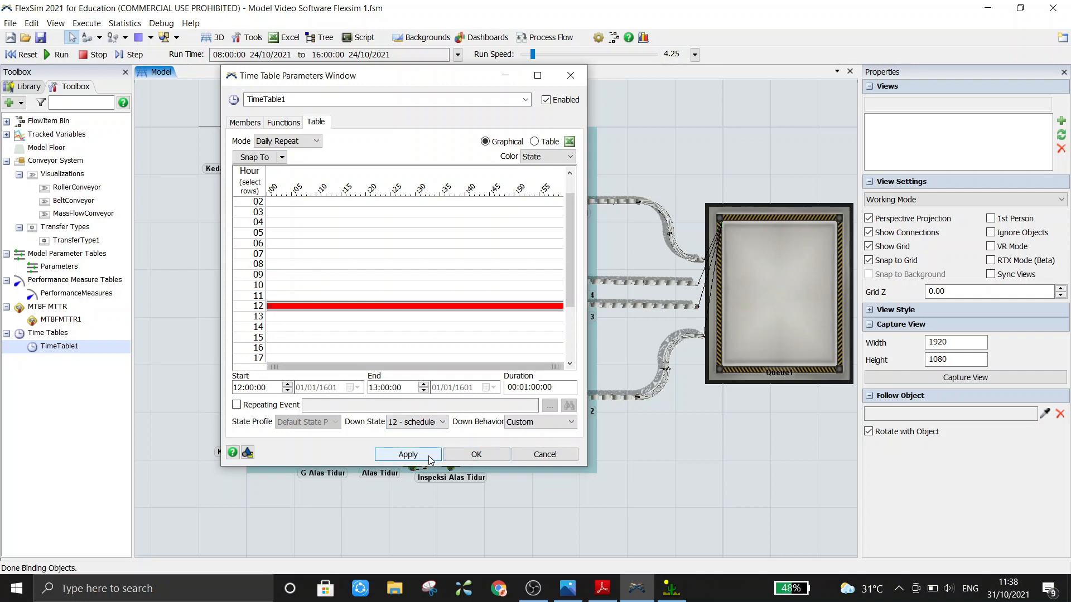
click(476, 455)
Check the run time settings for the display mode and the model's stop time.
drag(656, 486, 617, 472)
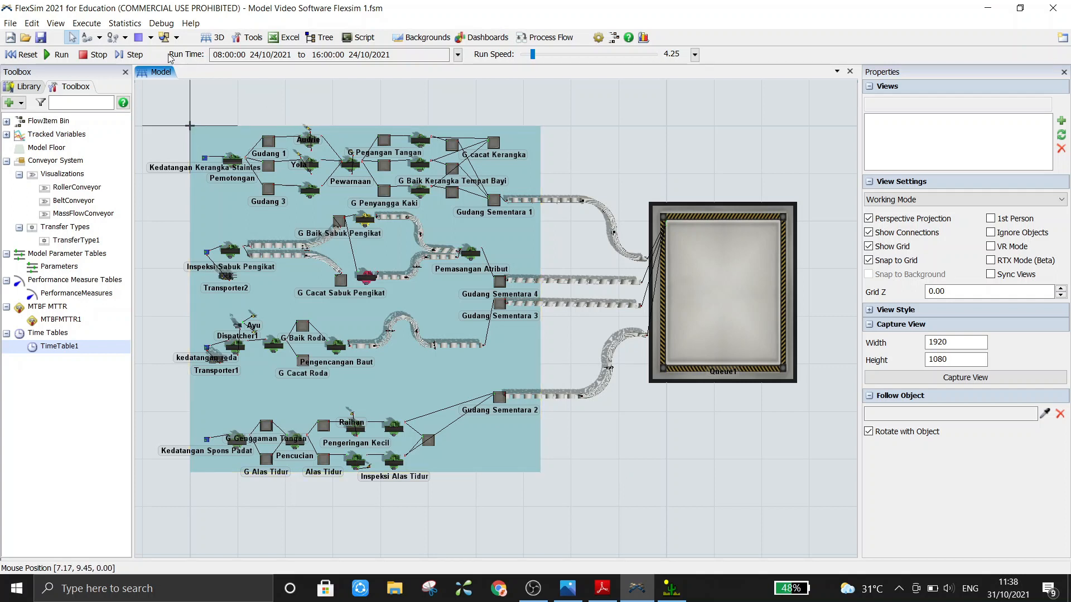
click(458, 54)
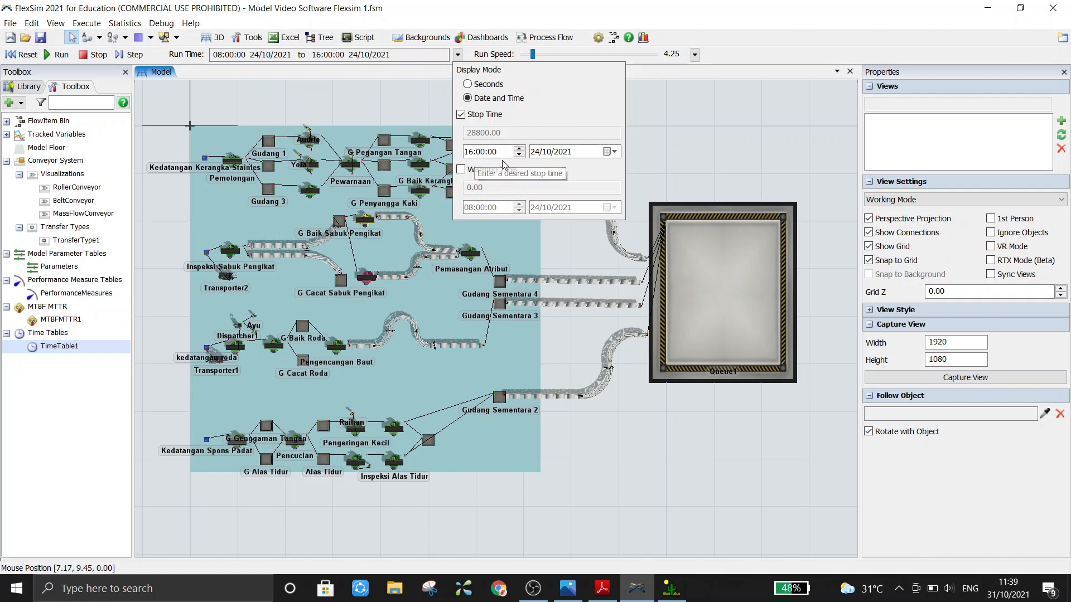
click(660, 149)
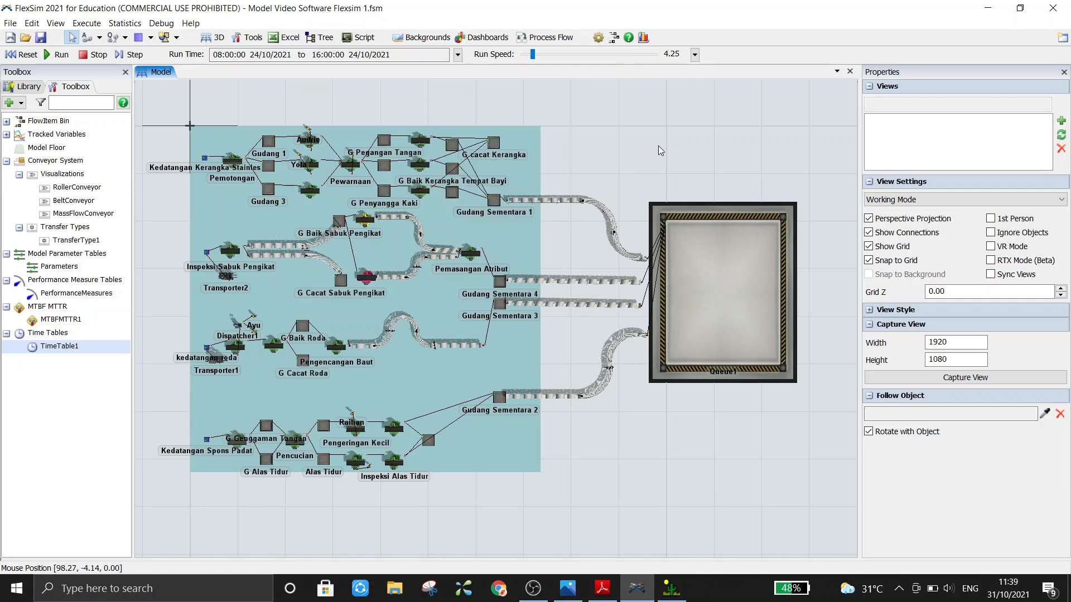
Reset and run the simulation with the run speed raised to 1028, watching the items collect in Queue1.
scroll(620, 143, down, 1)
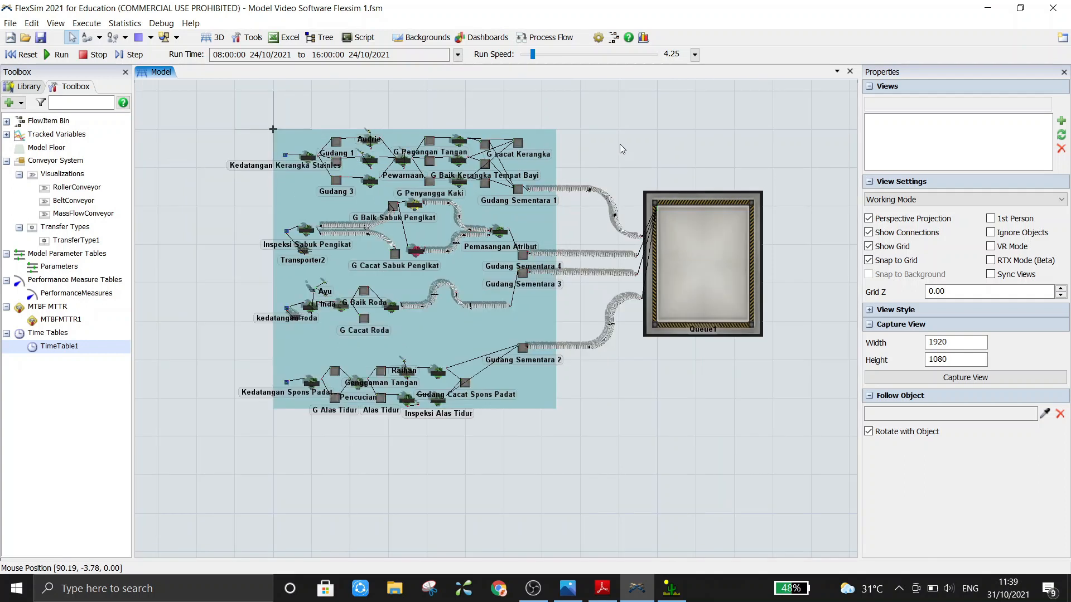
scroll(572, 135, up, 3)
drag(572, 136, 630, 135)
scroll(634, 123, down, 1)
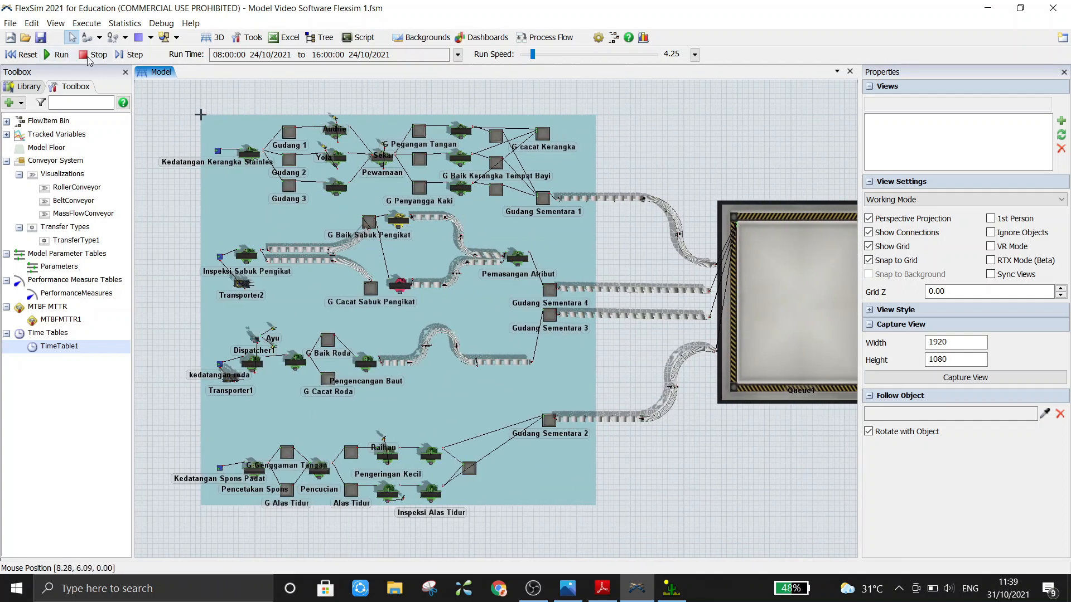
click(29, 54)
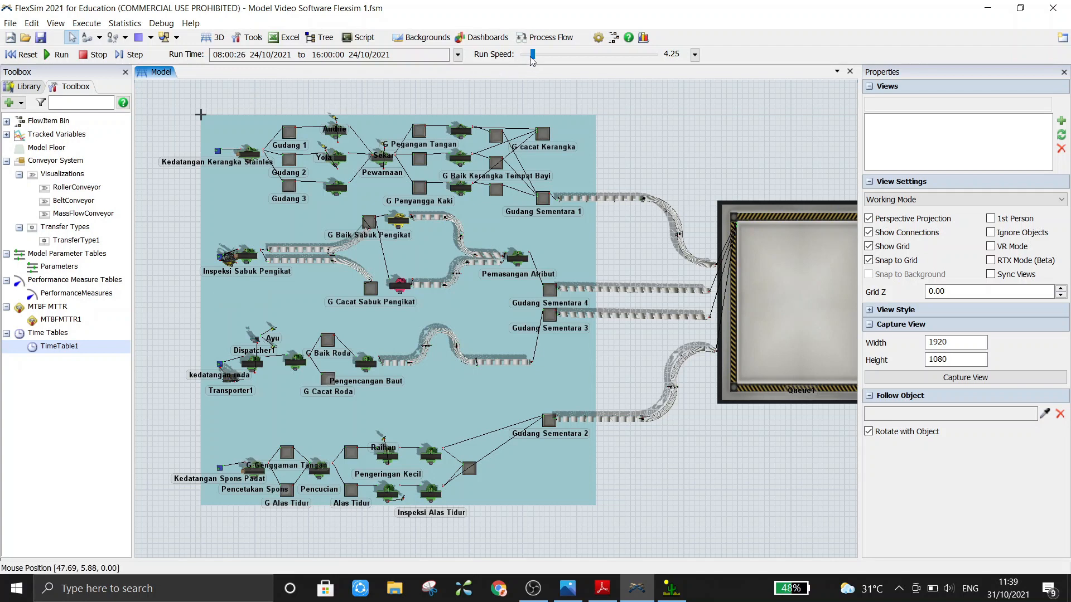
drag(532, 58, 563, 63)
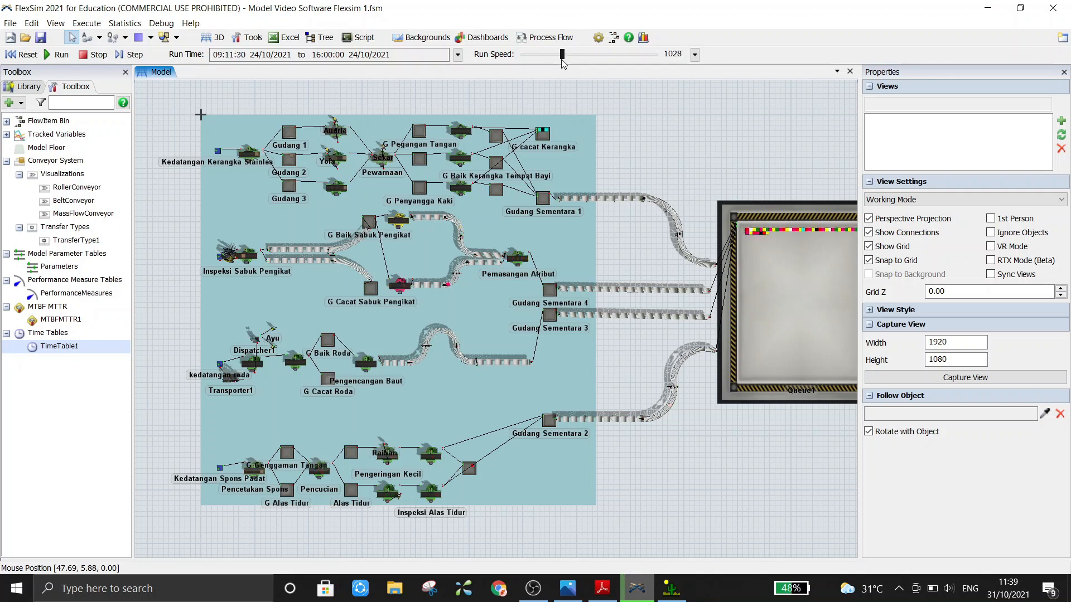
drag(620, 122, 420, 148)
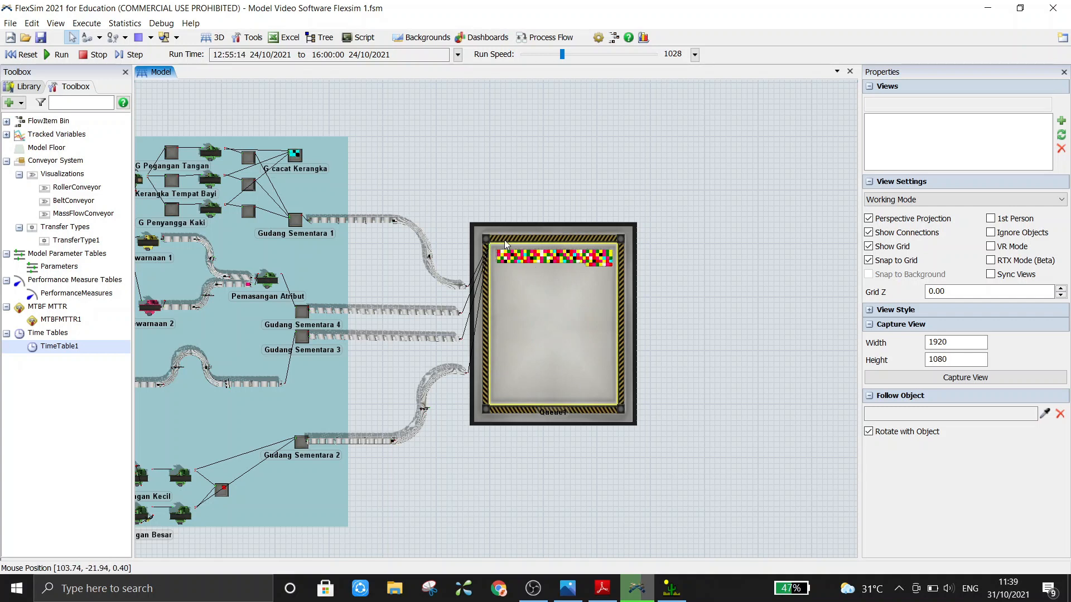
Stop the simulation, reset the model to its start time and bring the whole factory layout into view.
click(98, 55)
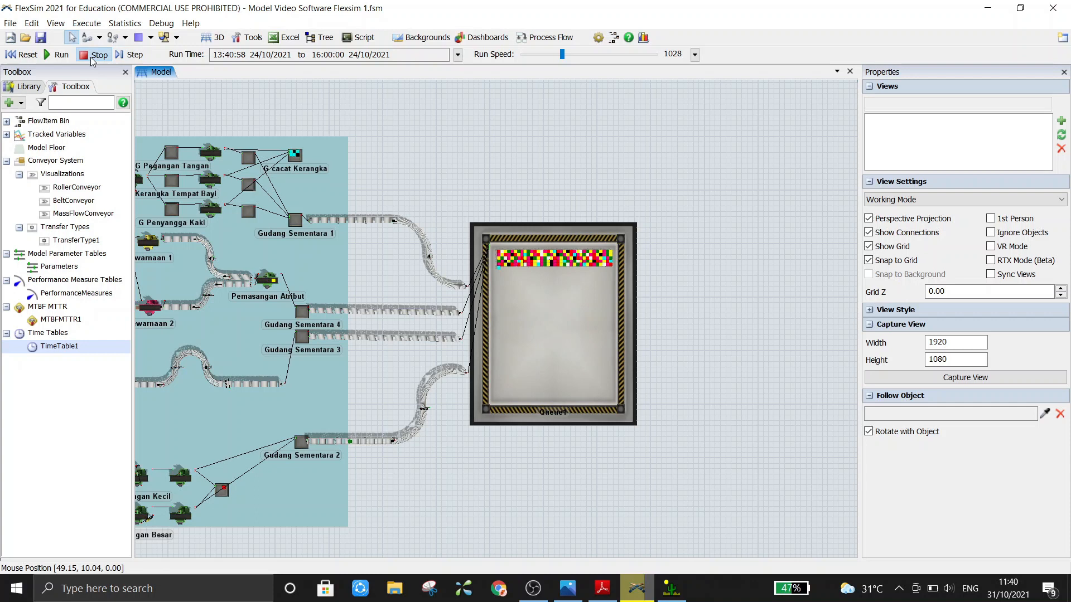
click(22, 54)
drag(413, 166, 571, 145)
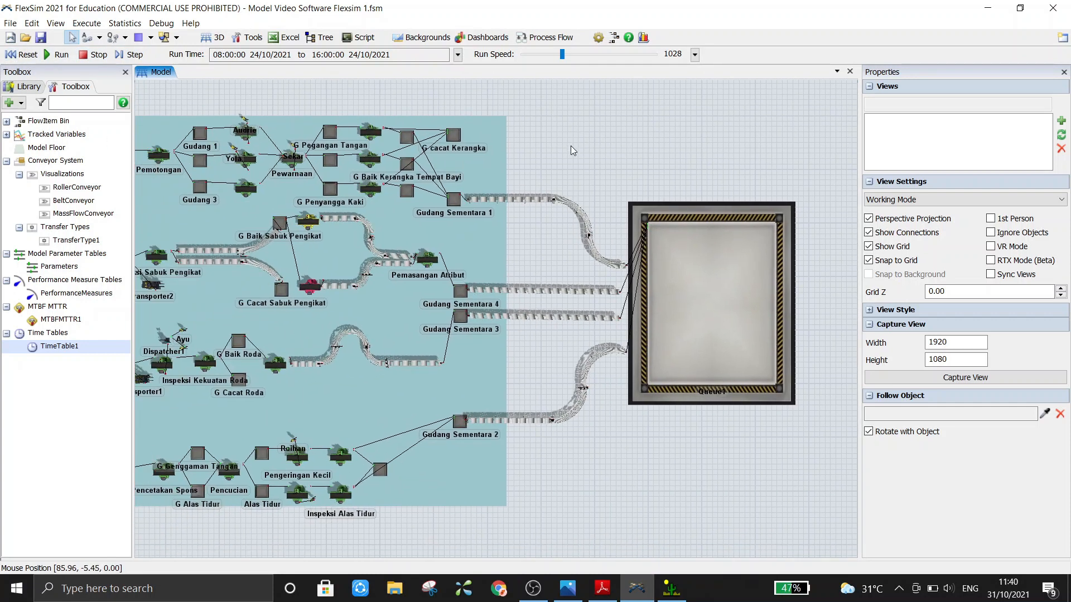
scroll(552, 162, down, 2)
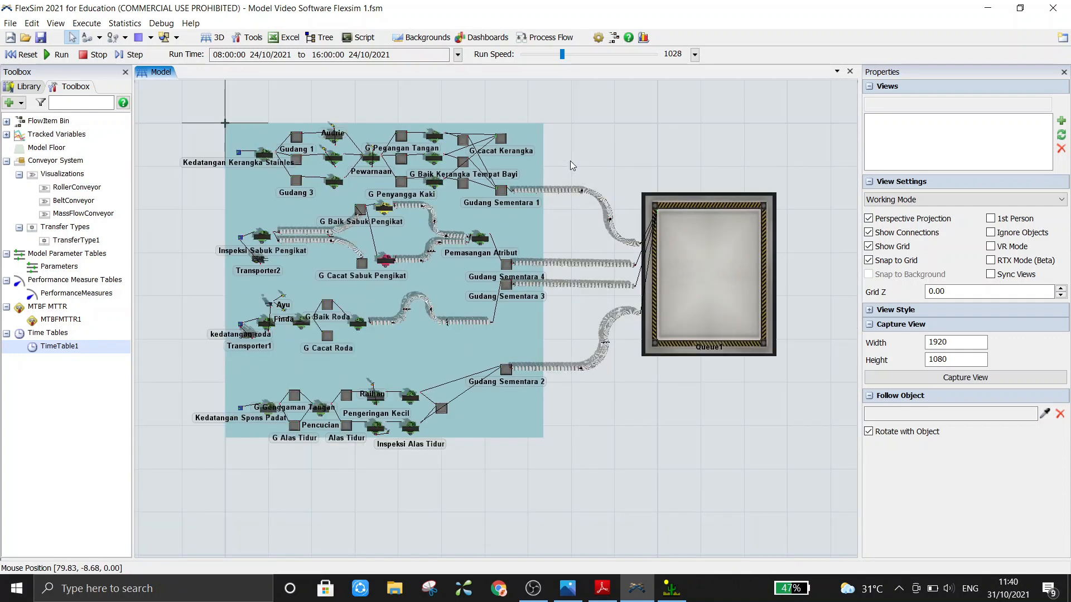
drag(612, 129, 593, 155)
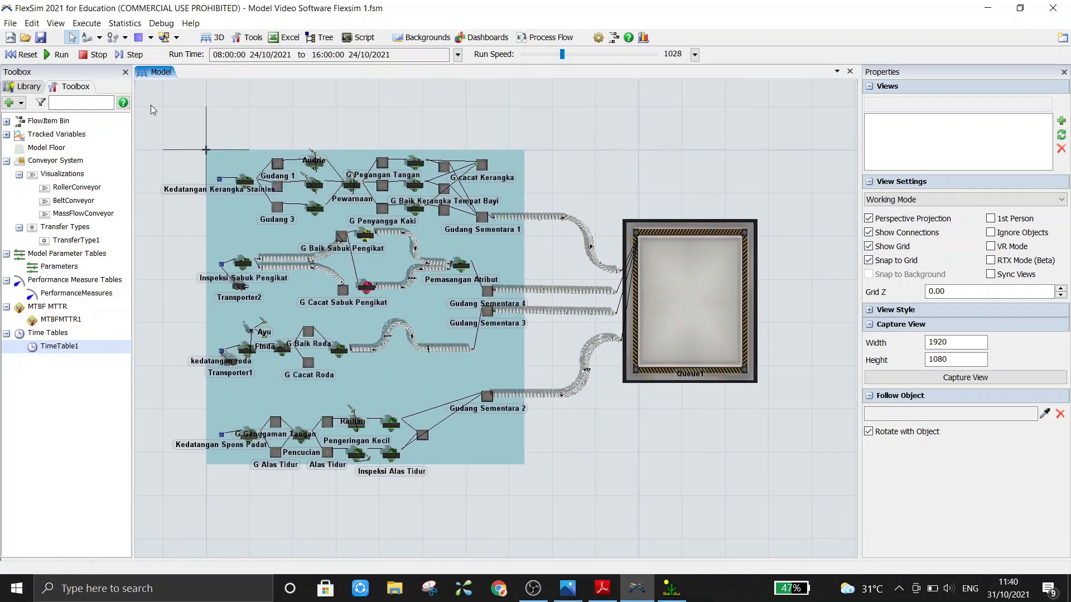
Check in the global preferences' toolbar customization that the Reports and Statistics command is included, and close without changes.
click(10, 24)
click(443, 125)
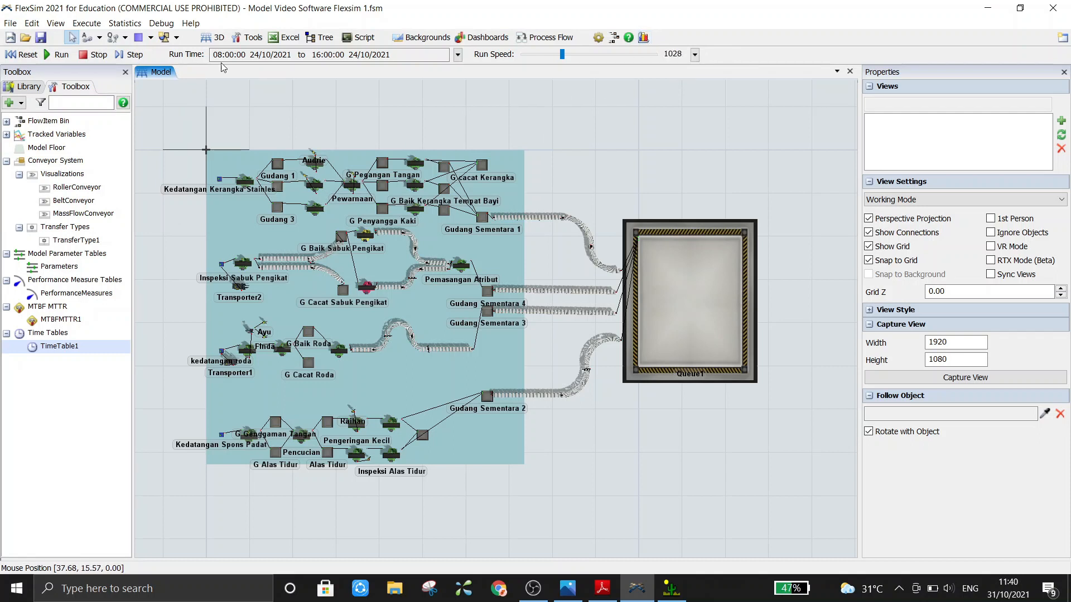
click(7, 24)
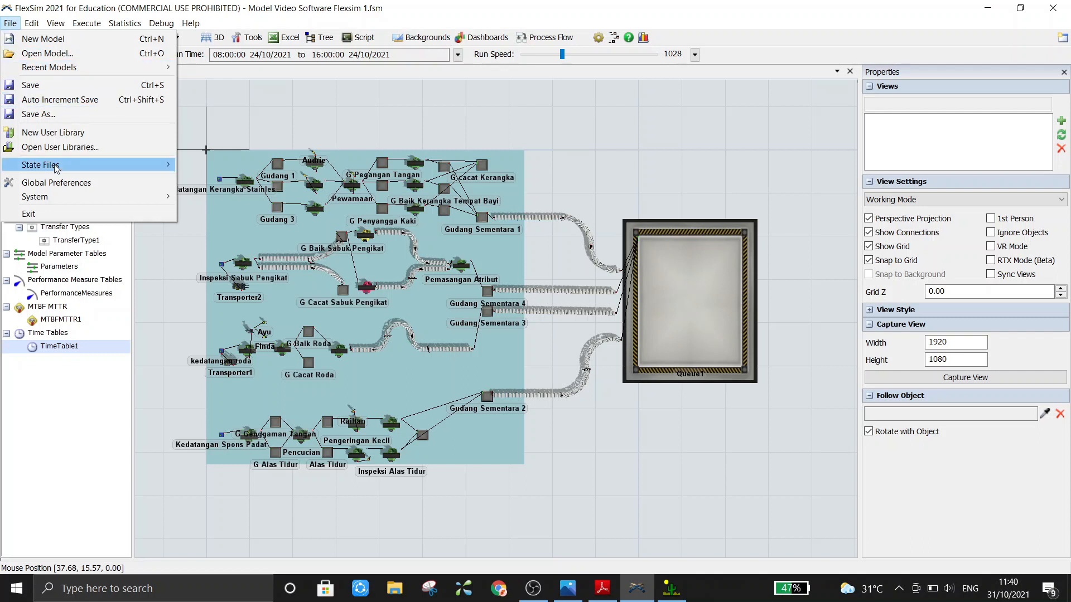
click(65, 182)
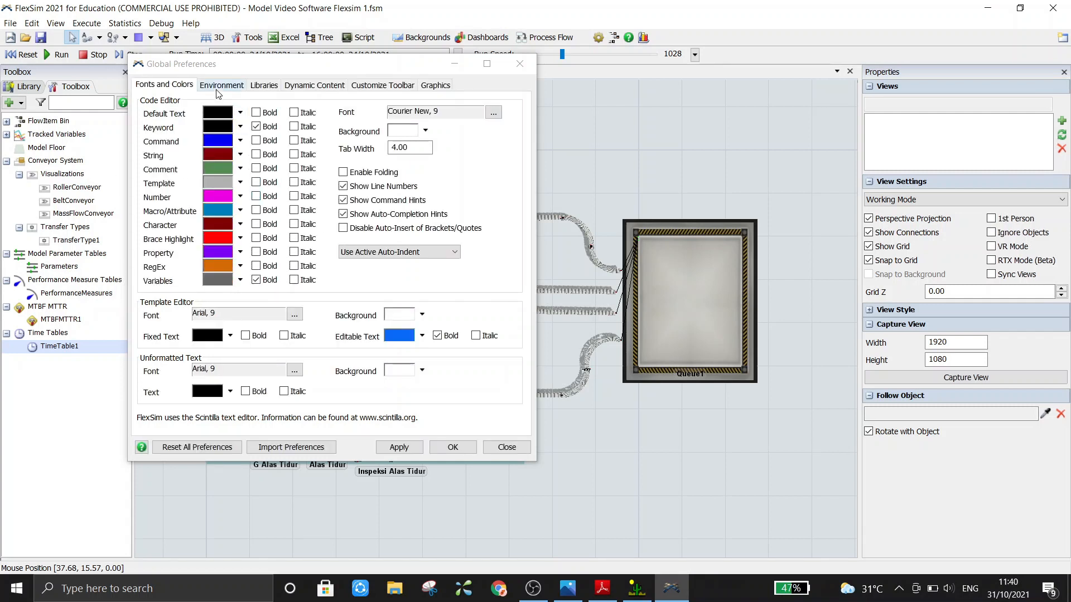
click(382, 87)
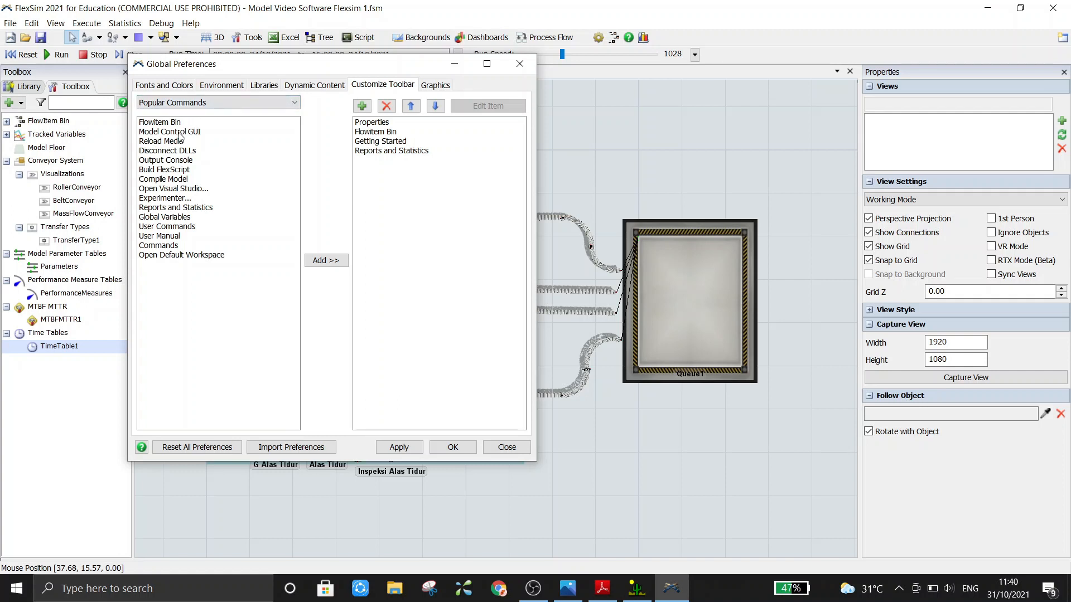
click(196, 209)
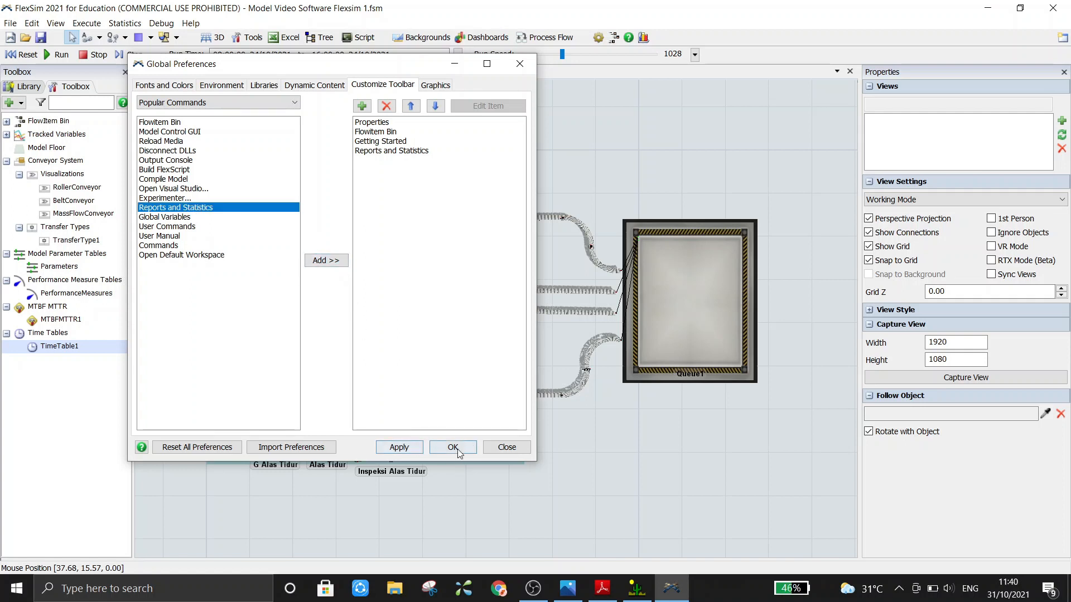
click(590, 183)
click(519, 448)
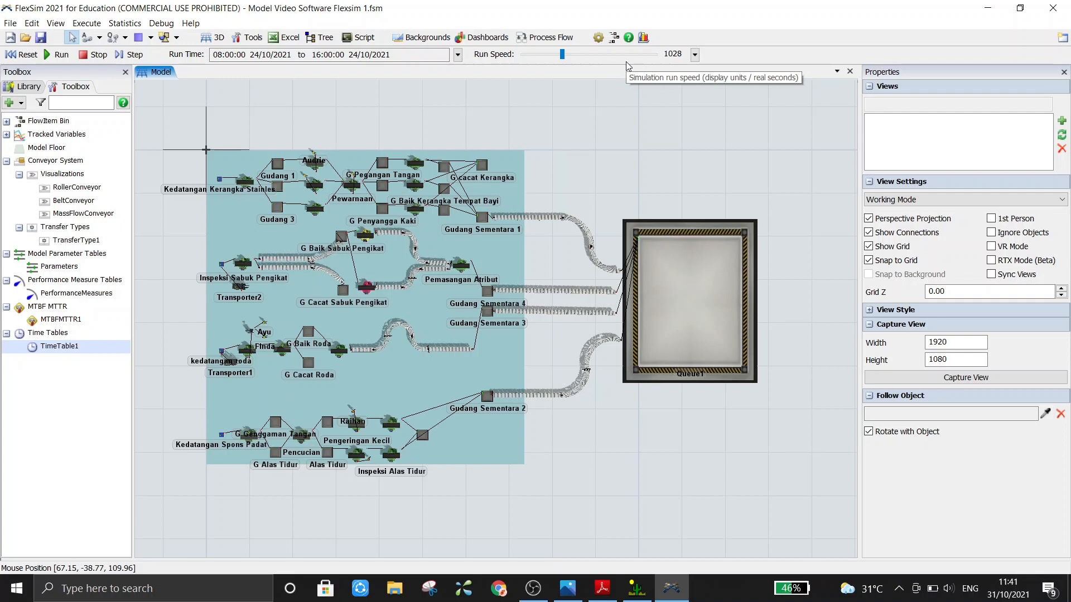
Try generating the summary report in Excel from Reports and Statistics, and review the state report options.
click(643, 37)
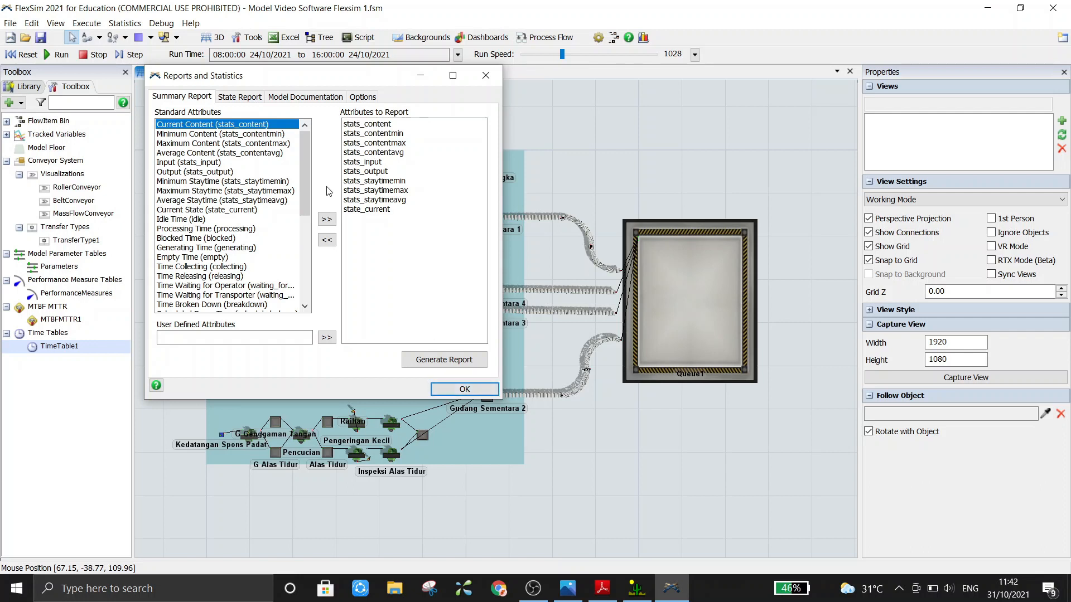
click(444, 360)
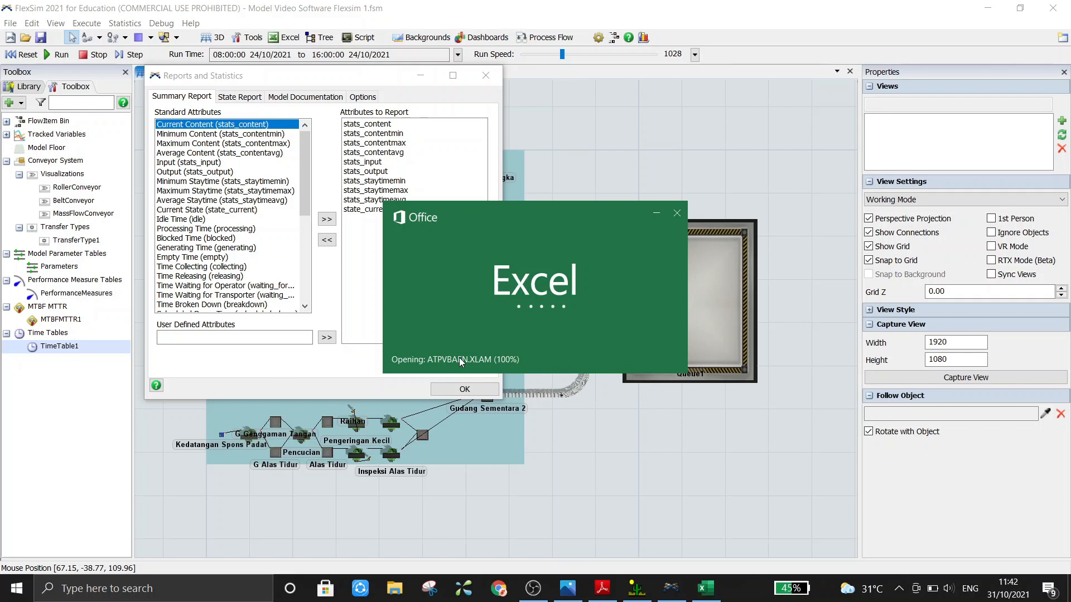
click(677, 213)
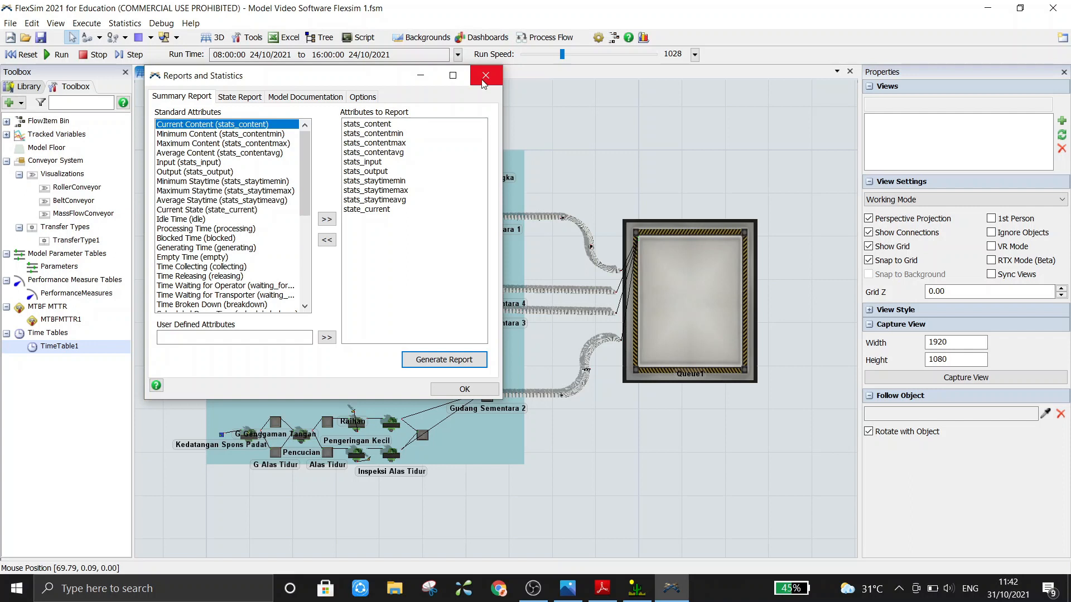
click(234, 96)
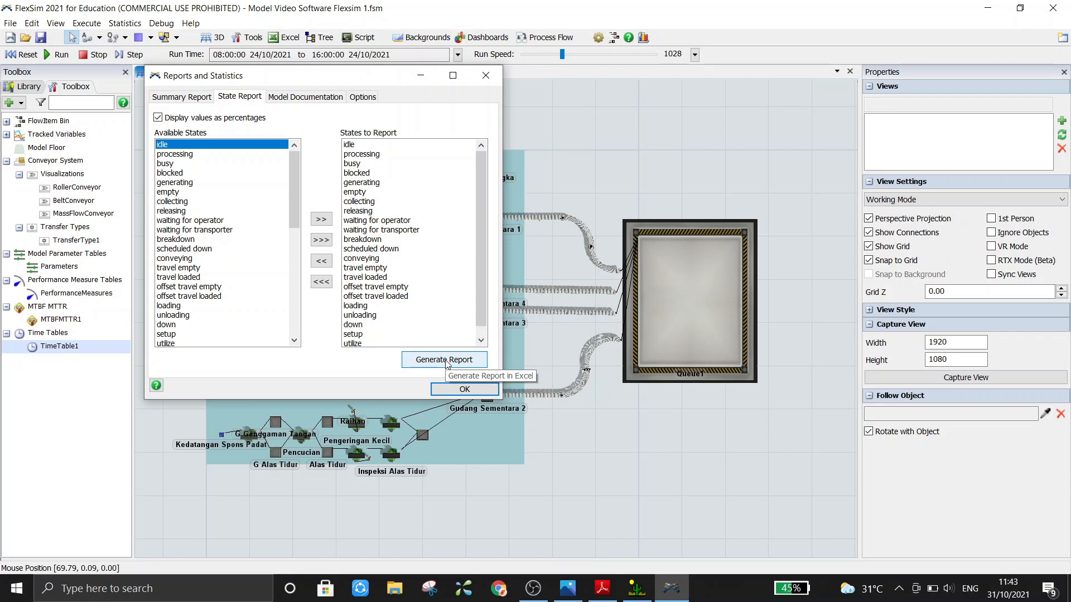
click(483, 78)
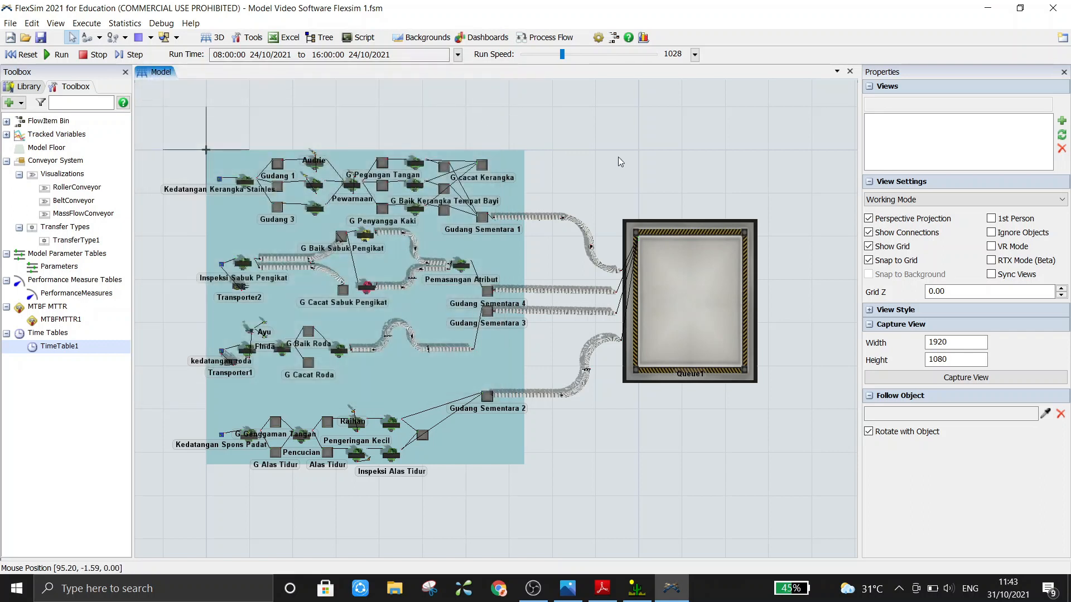
Add a blank dashboard to the model.
scroll(618, 156, up, 2)
drag(649, 156, 623, 128)
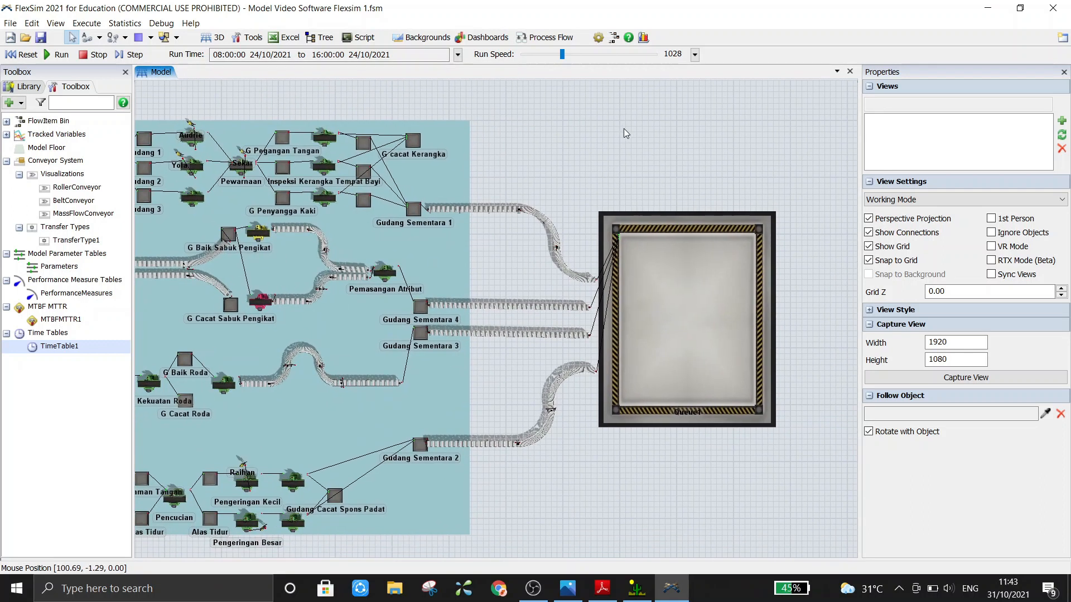
click(477, 38)
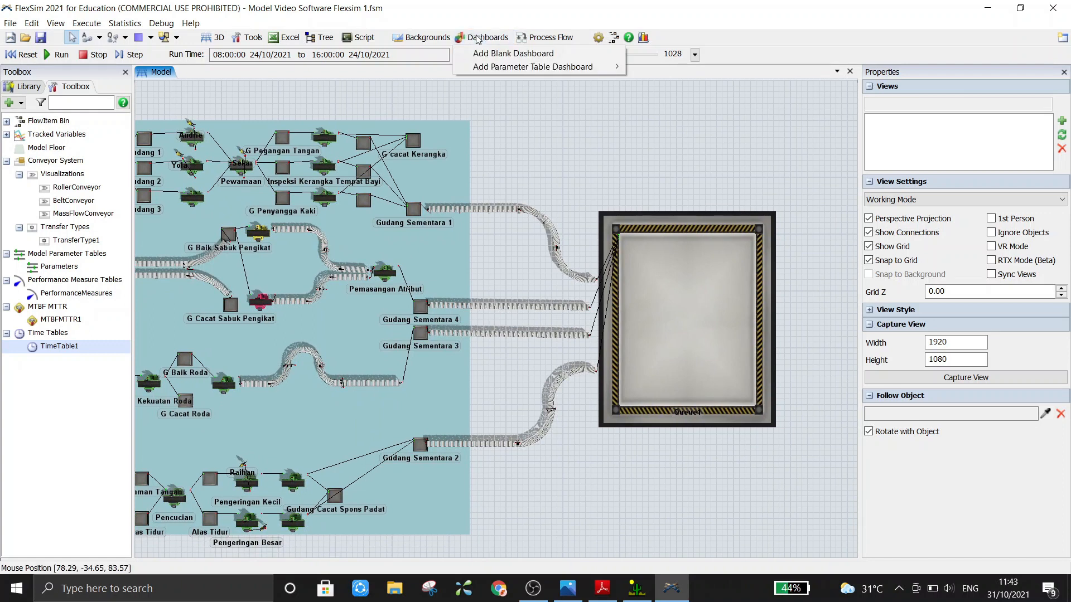
click(511, 55)
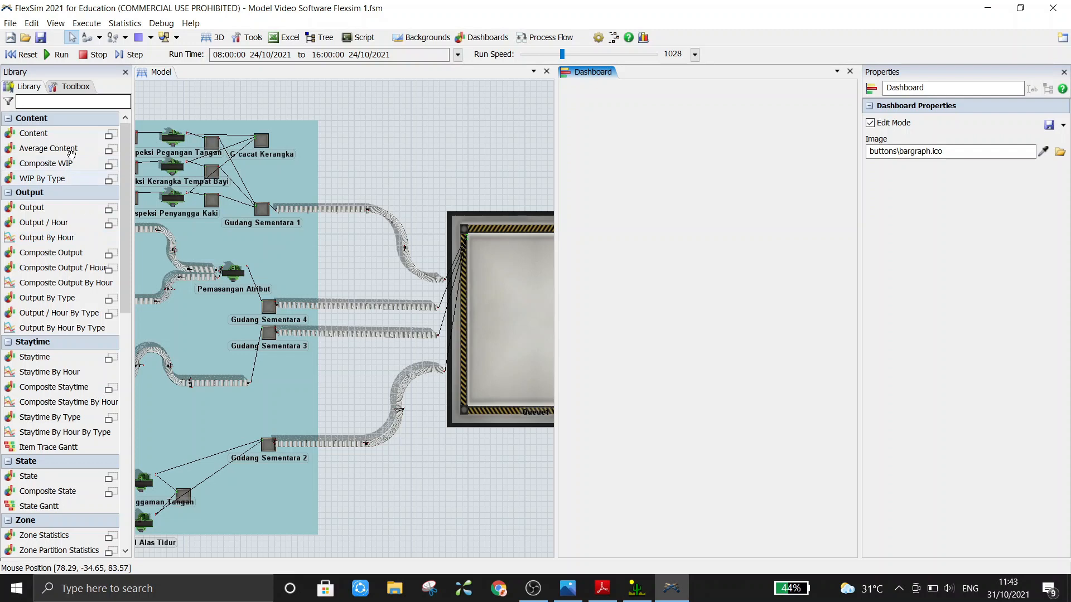
Place a State chart from the chart library in the upper part of the blank dashboard and select it.
scroll(47, 277, down, 5)
scroll(47, 278, down, 3)
scroll(47, 277, up, 3)
scroll(48, 277, down, 3)
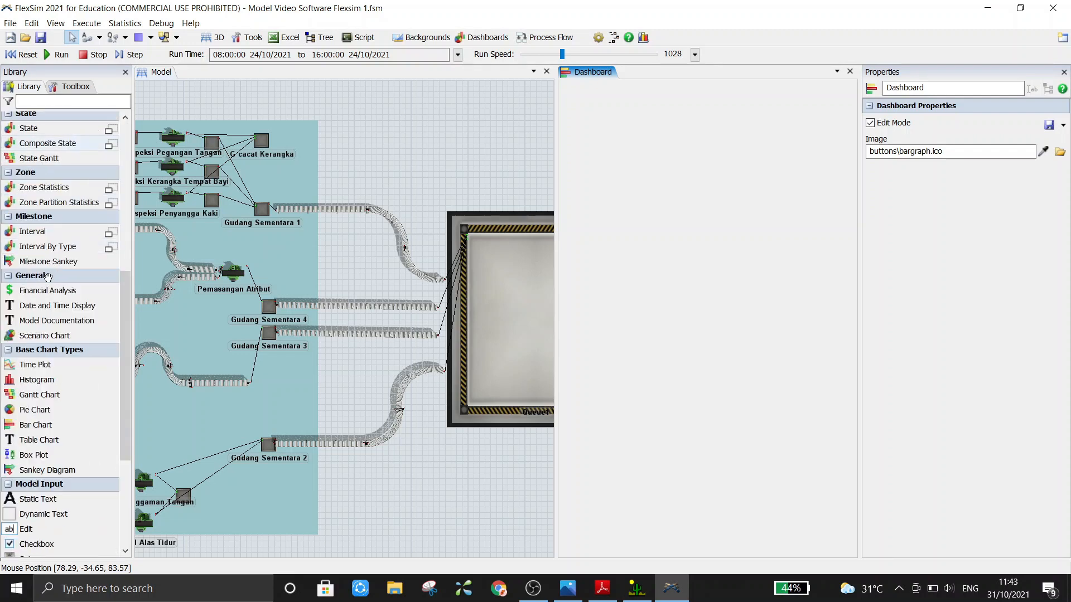
click(39, 128)
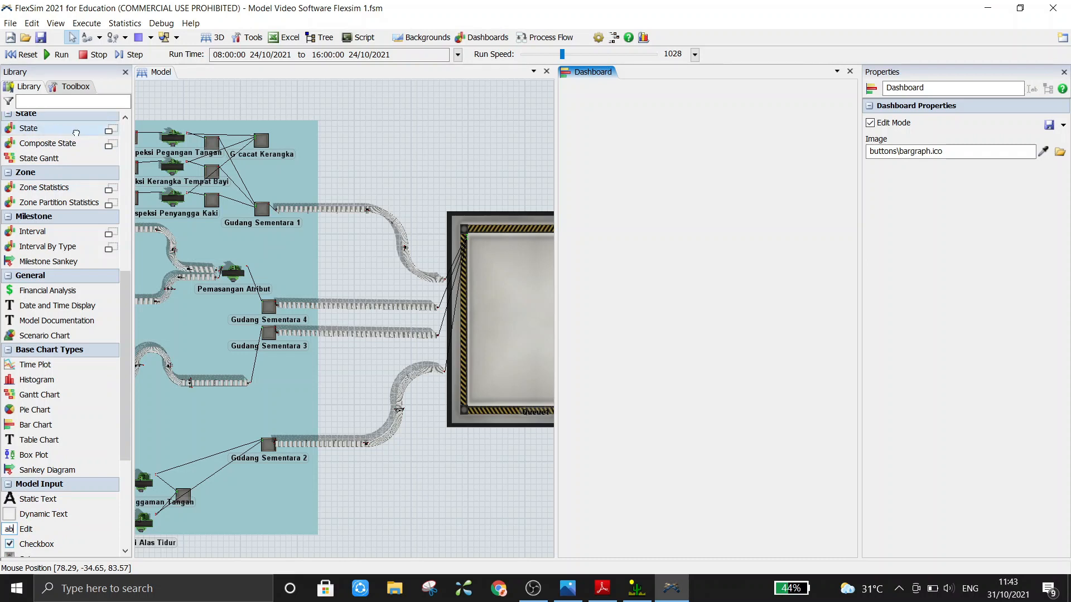
click(610, 192)
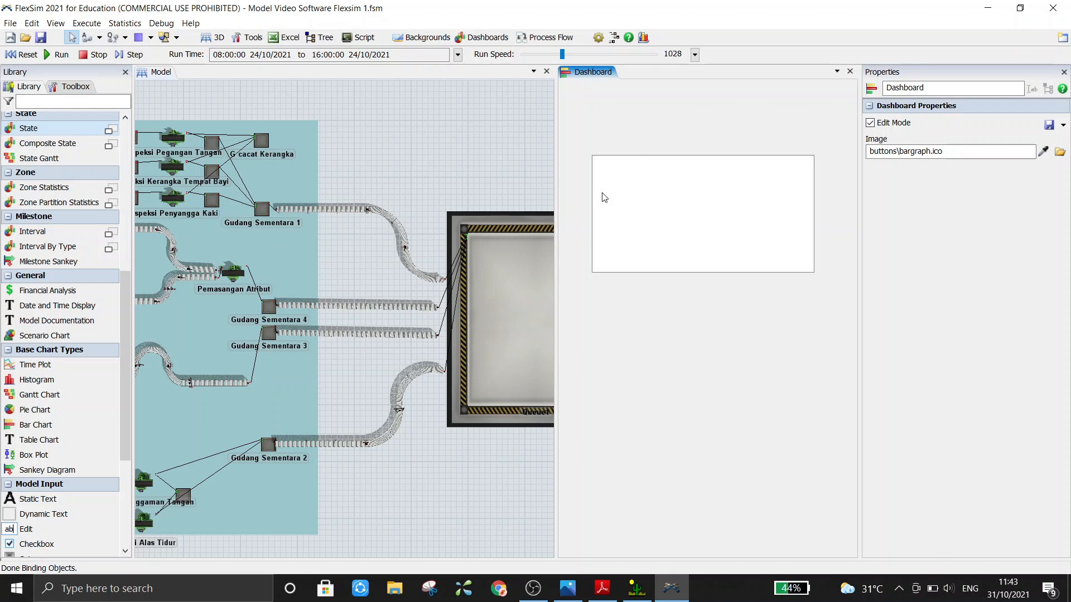
click(667, 227)
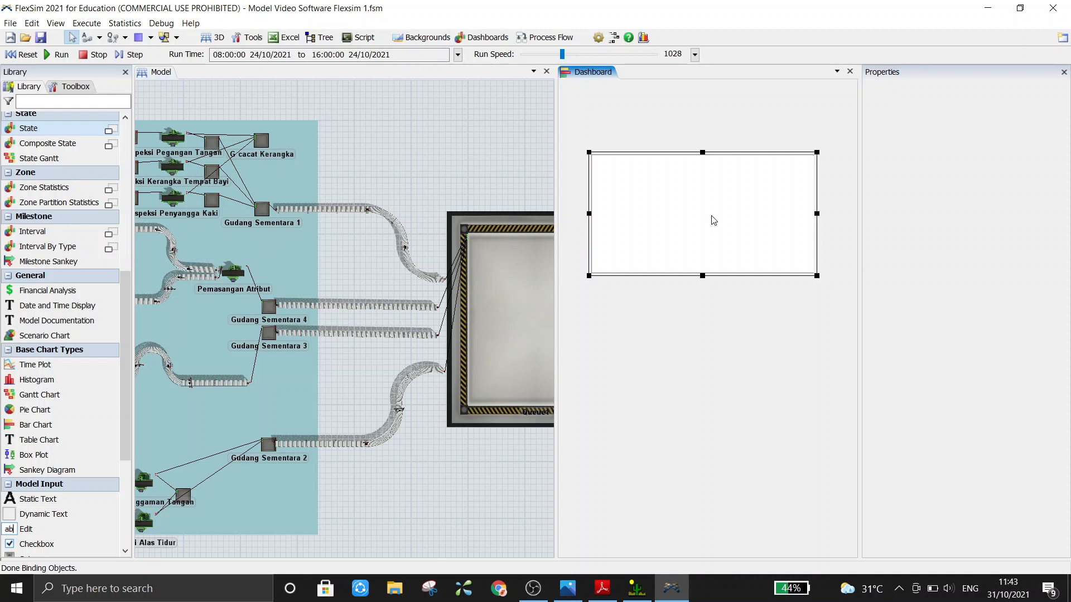
Add all of the model's Processors as objects in the State Bar chart's options.
double_click(714, 221)
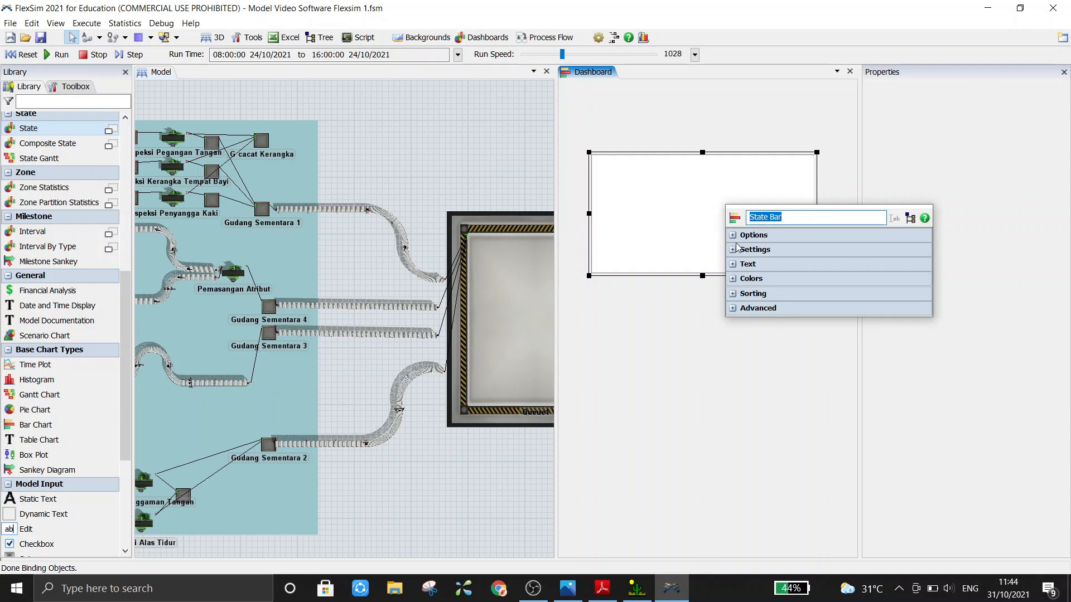
click(694, 320)
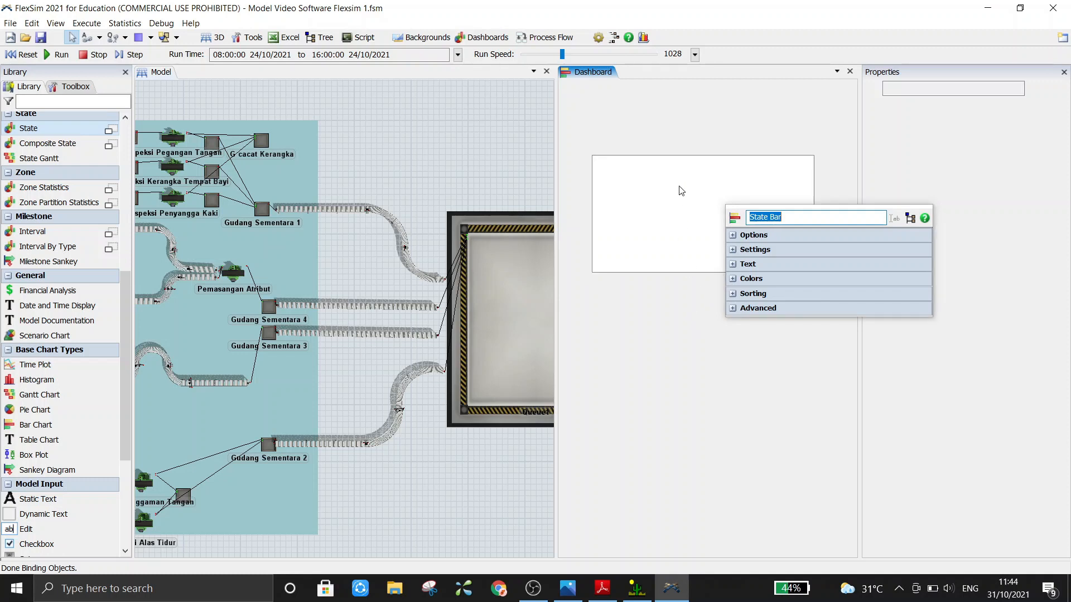
click(703, 224)
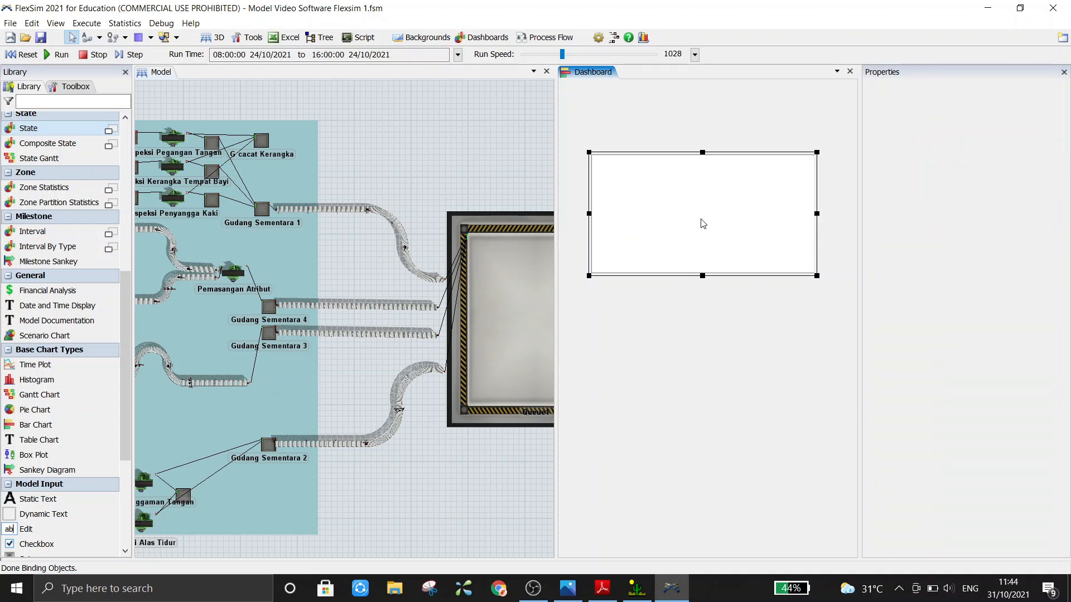
double_click(703, 224)
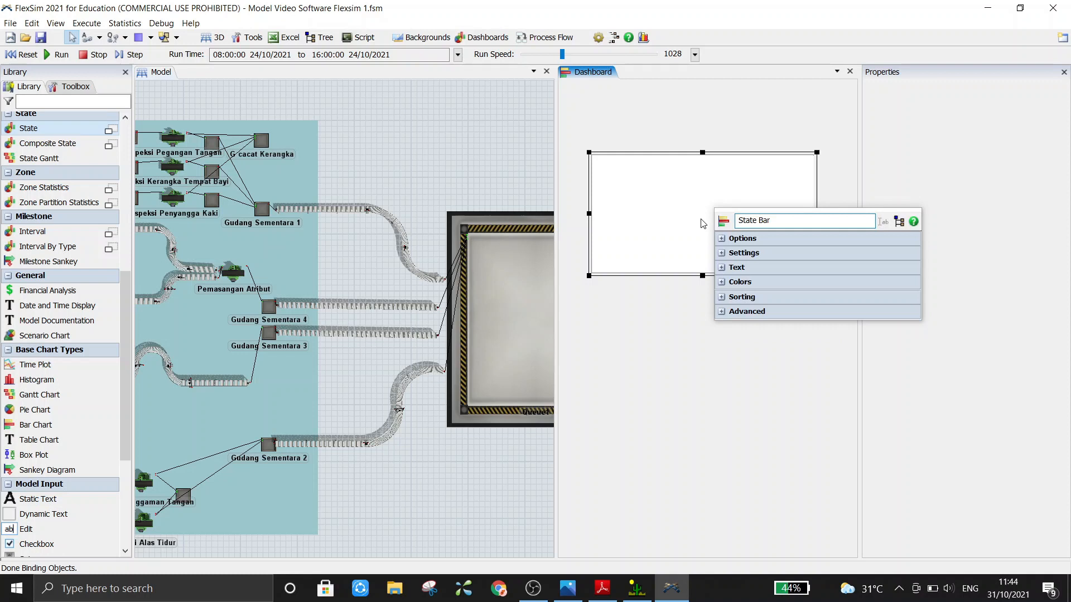
click(722, 240)
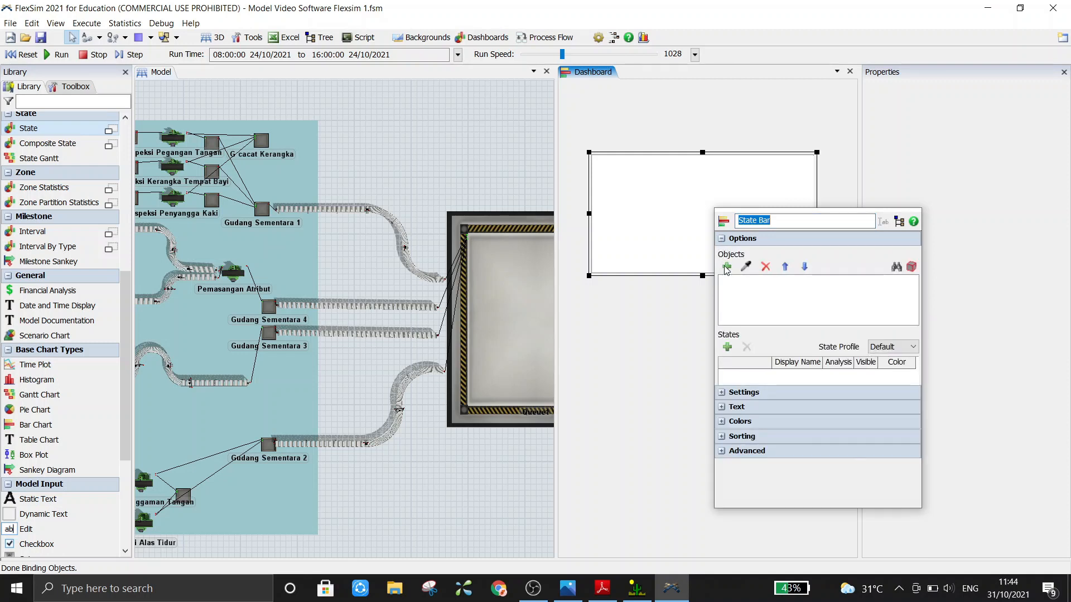
click(726, 266)
click(753, 283)
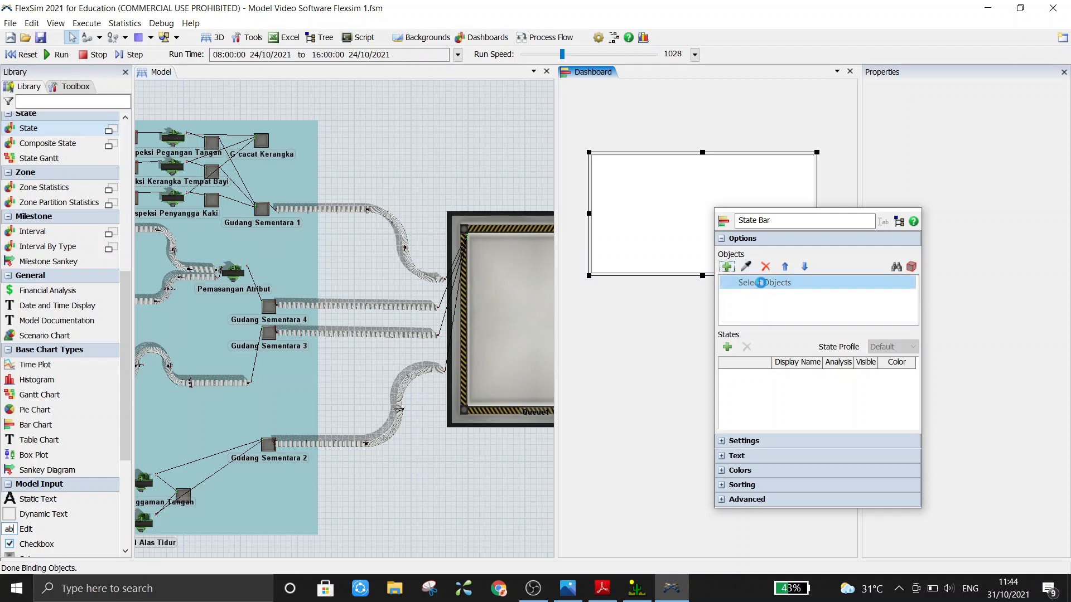
click(759, 335)
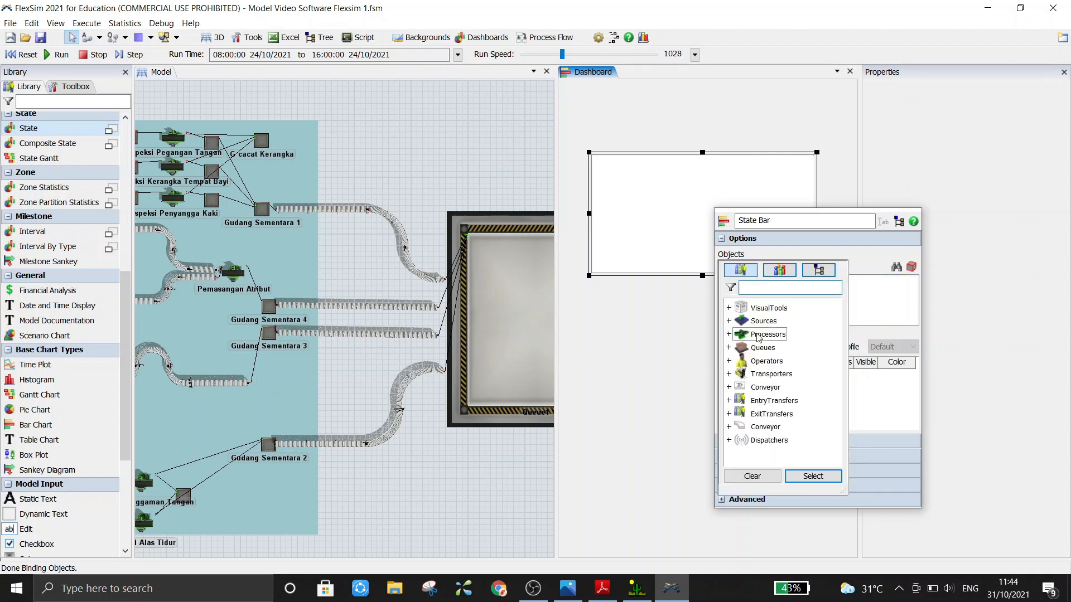
click(813, 476)
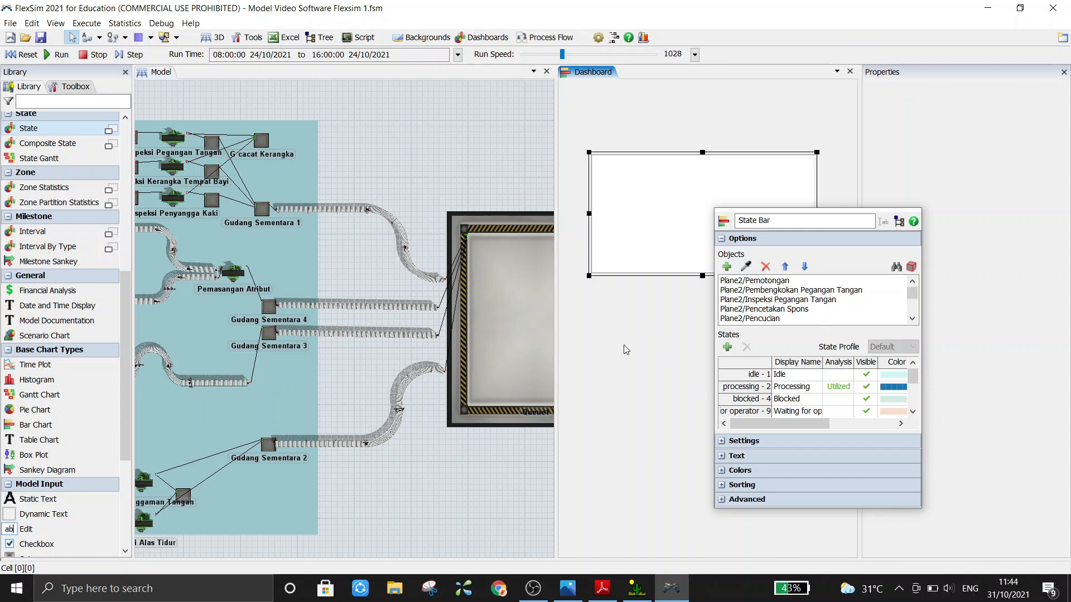
click(654, 336)
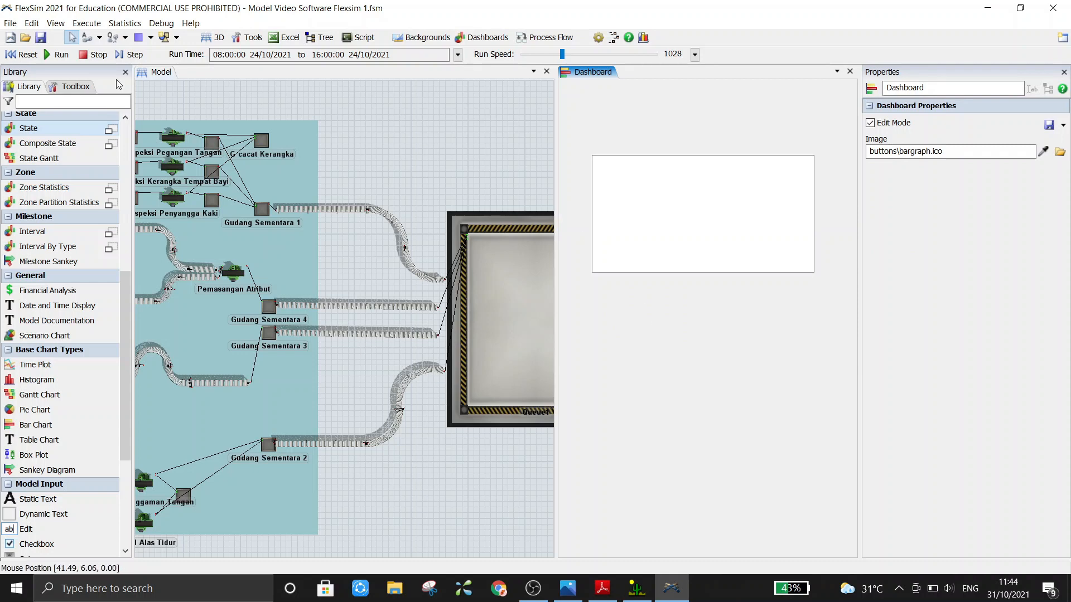
Reset and run the simulation to 16:00:00, raising the run speed to 4916.
click(32, 57)
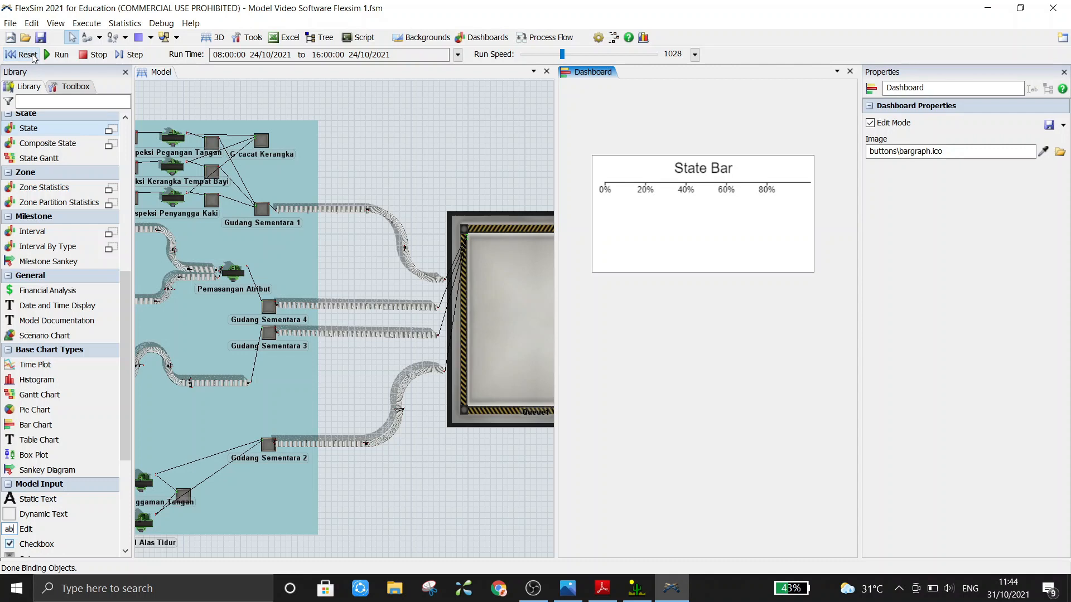
click(61, 55)
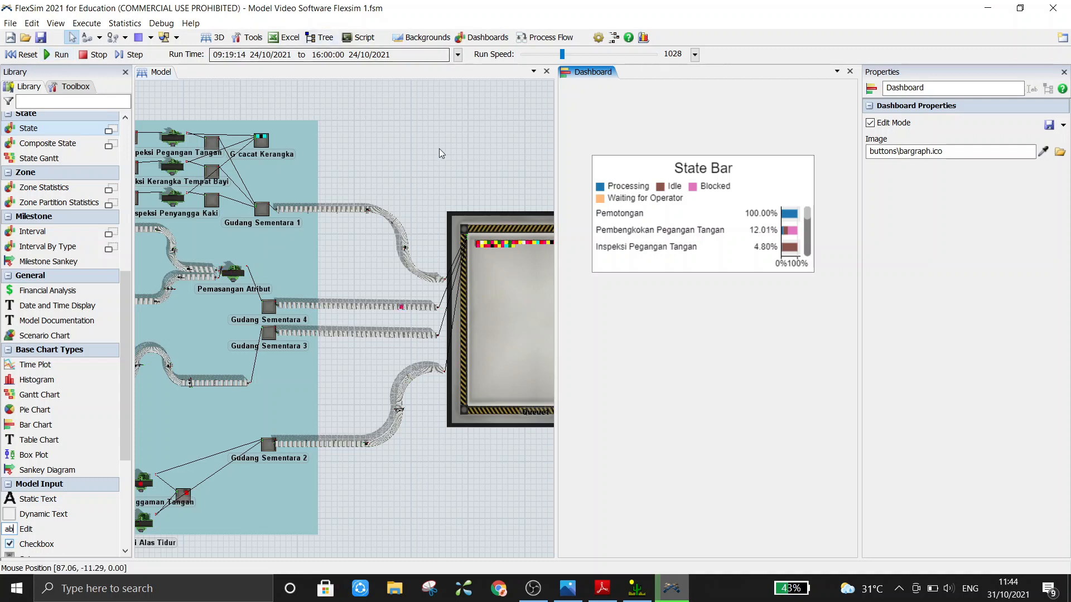
drag(441, 146, 388, 185)
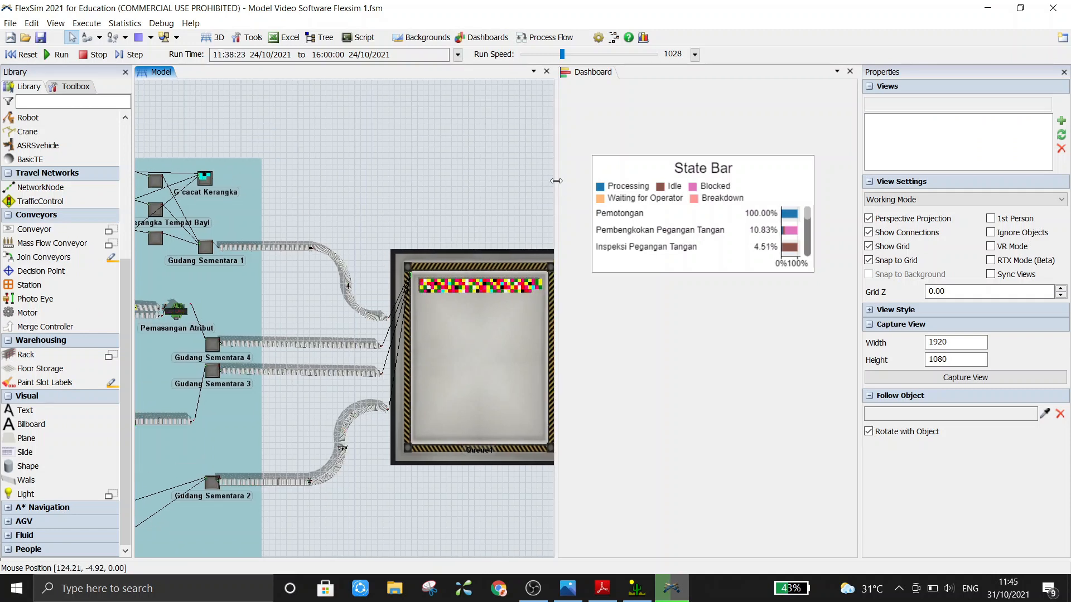
click(581, 54)
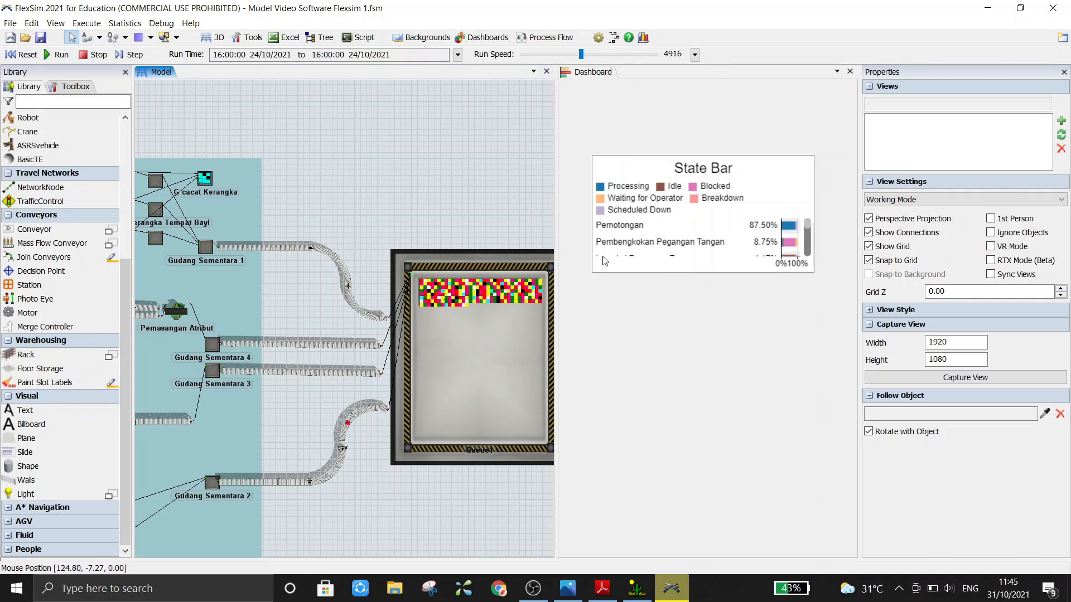
Examine the processors' state percentages in the State Bar chart and the large storage queue at the end of the conveyors.
click(743, 268)
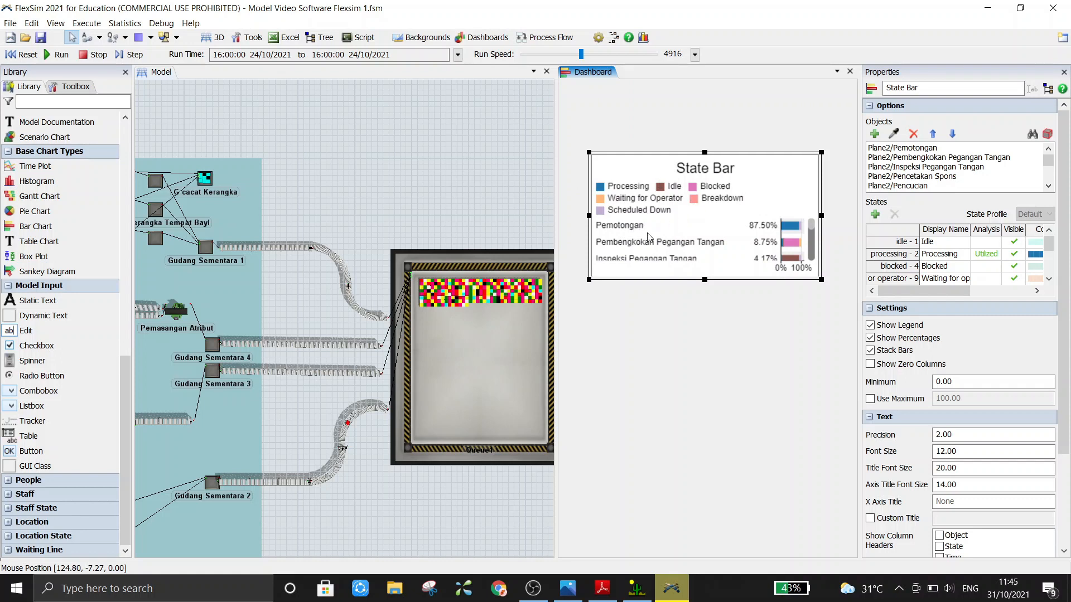
mouse_move(795, 229)
mouse_move(793, 250)
click(414, 124)
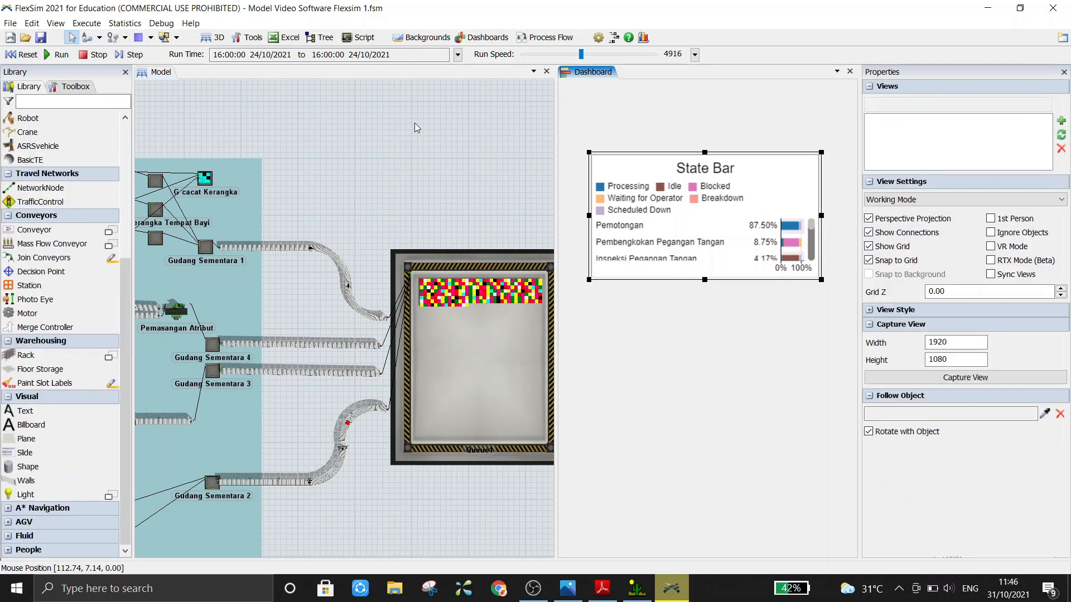
drag(414, 123, 345, 129)
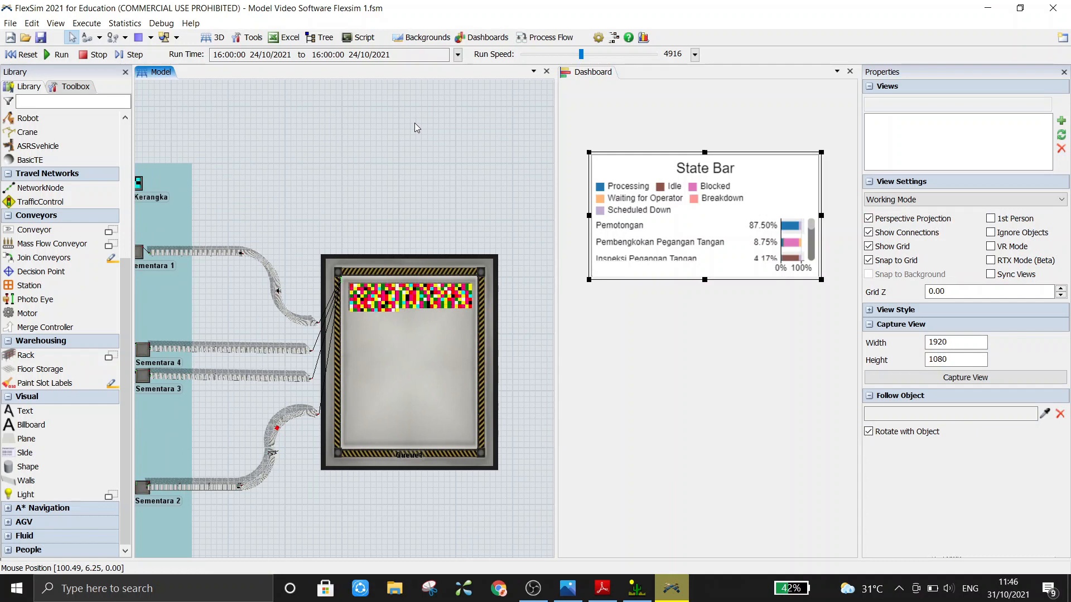